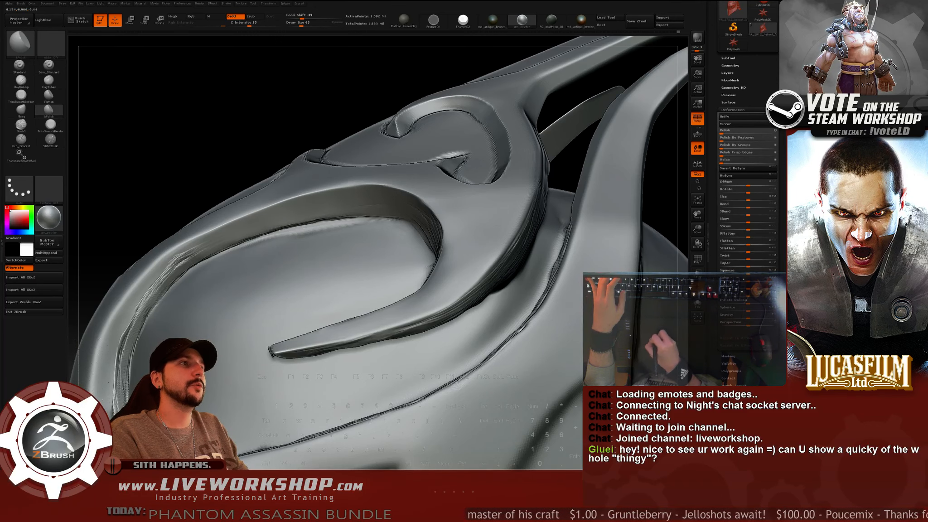
Undo the last strokes on the oval recess's outer rim and reduce the brush size.
{"action": "mouse_move", "coordinate": [200, 157]}
{"action": "left_mouse_down"}
{"action": "mouse_move", "coordinate": [258, 130]}
{"action": "mouse_move", "coordinate": [240, 135]}
{"action": "left_mouse_up"}
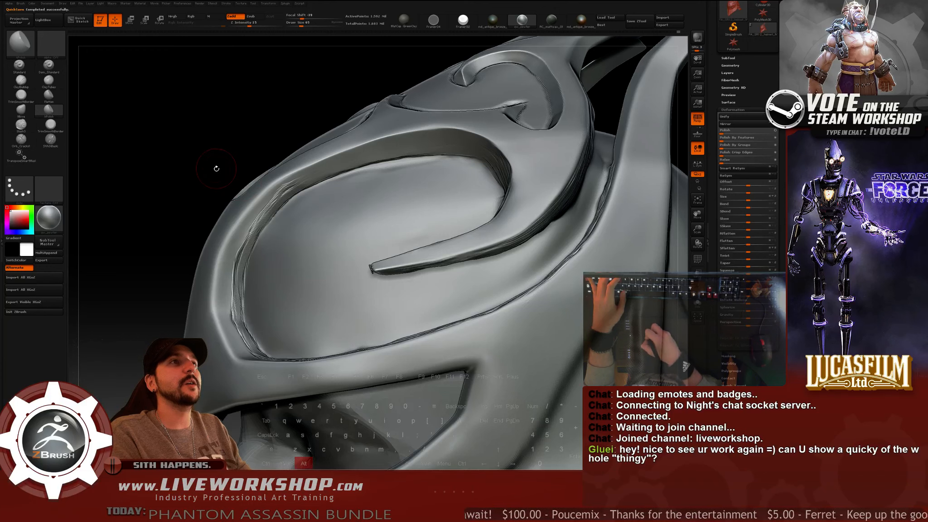
{"action": "left_click_drag", "start_coordinate": [217, 169], "coordinate": [280, 143], "text": "alt"}
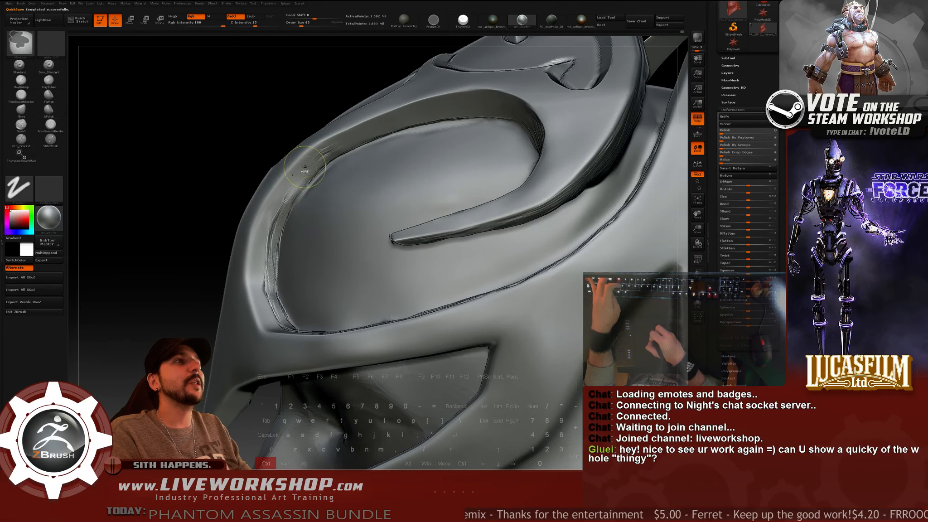
{"action": "key", "text": "ctrl+z"}
{"action": "key", "text": "bracketleft"}
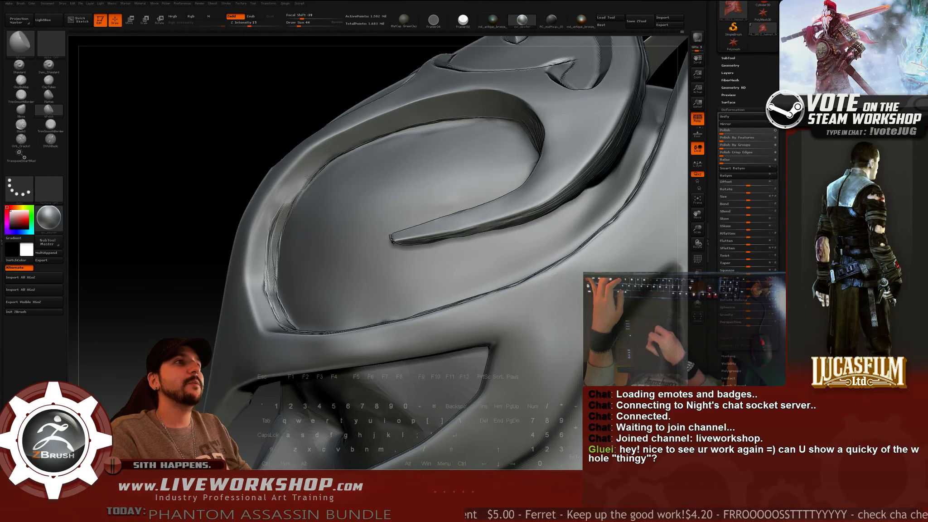
{"action": "key", "text": "ctrl+z"}
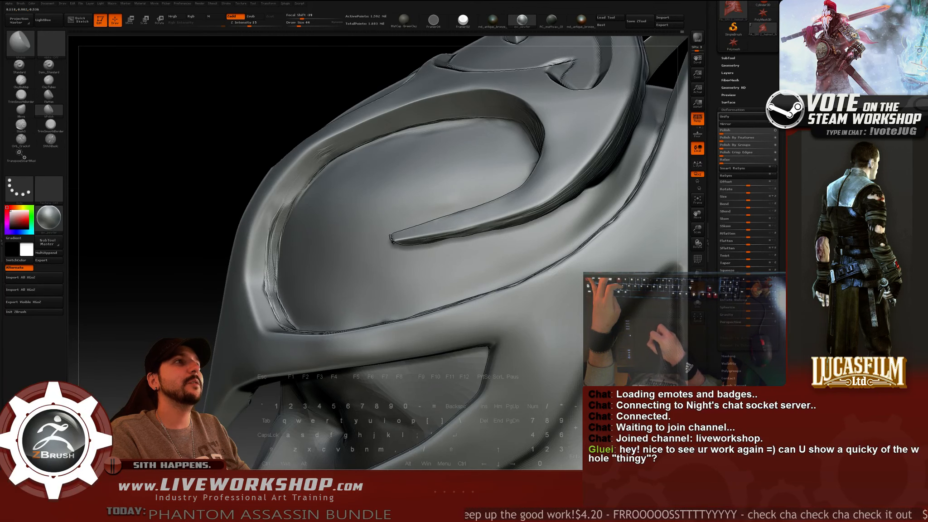
Enlarge the brush and polish the outer side wall of the oval recess, undoing the last stroke.
{"action": "mouse_move", "coordinate": [194, 166]}
{"action": "left_mouse_down"}
{"action": "mouse_move", "coordinate": [218, 171]}
{"action": "mouse_move", "coordinate": [194, 171]}
{"action": "left_mouse_up"}
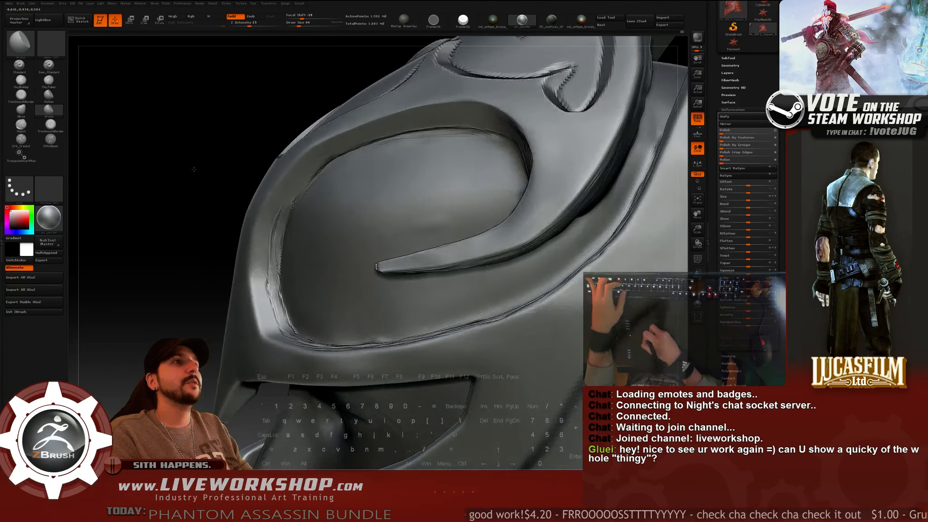
{"action": "key", "text": "bracketright"}
{"action": "key", "text": "bracketright"}
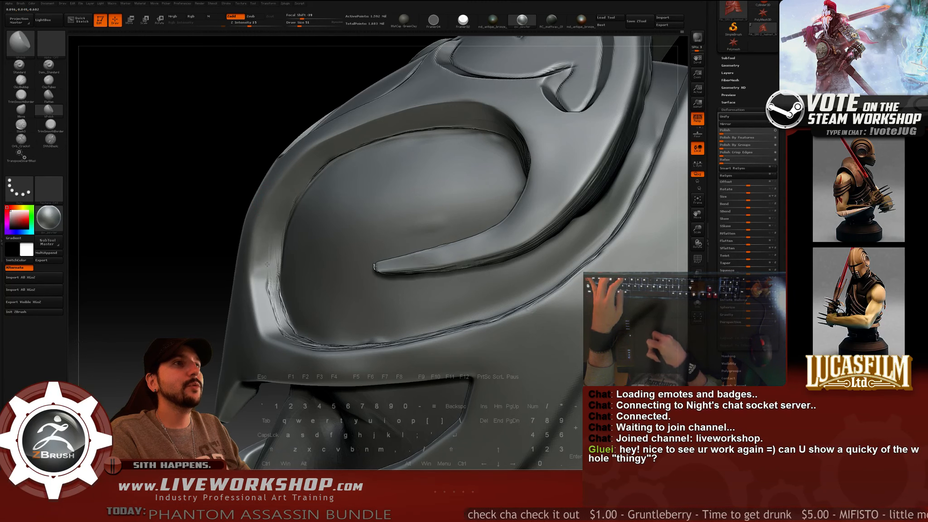
{"action": "left_click_drag", "start_coordinate": [273, 277], "coordinate": [275, 232]}
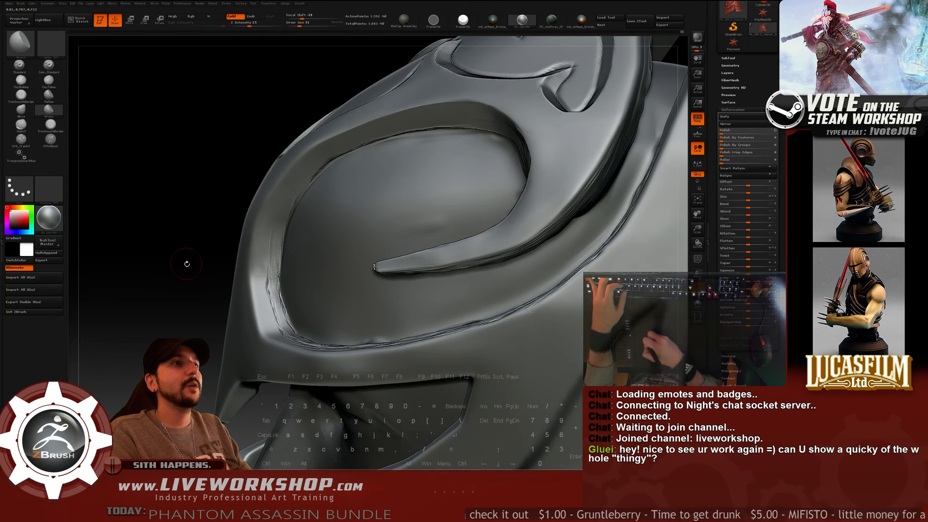
{"action": "left_click_drag", "start_coordinate": [186, 263], "coordinate": [178, 300]}
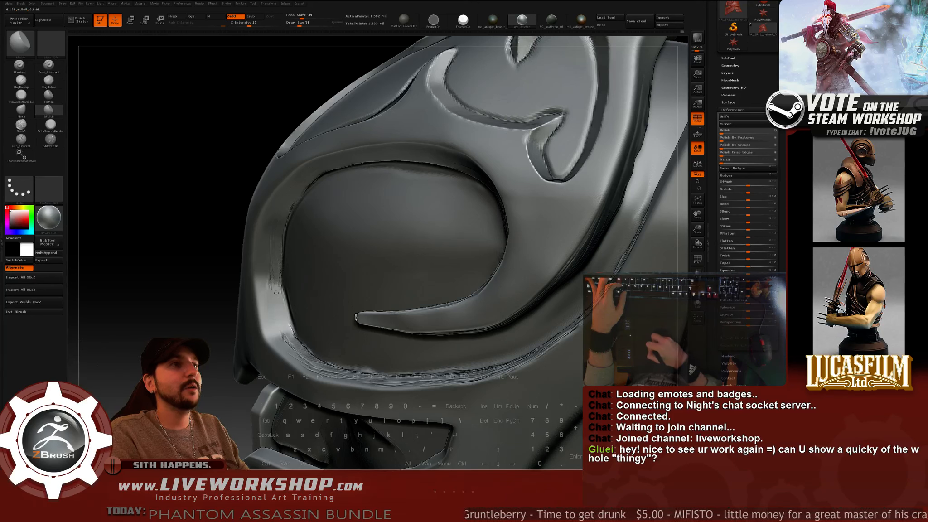
{"action": "left_click_drag", "start_coordinate": [269, 285], "coordinate": [275, 308]}
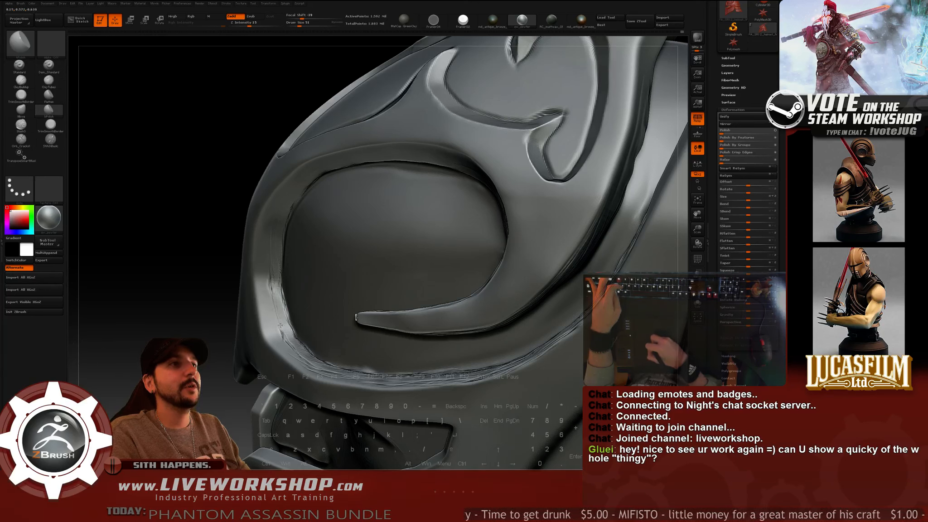
{"action": "left_click_drag", "start_coordinate": [195, 269], "coordinate": [191, 239]}
{"action": "key", "text": "ctrl+z"}
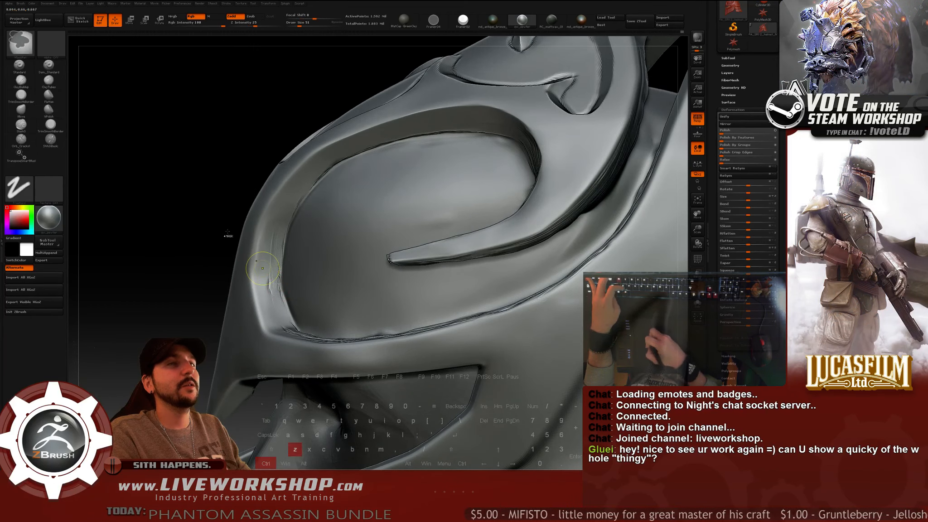
Switch to the subtracting brush, test it on the recess's outer side wall, and lower its Z Intensity.
{"action": "key", "text": "4"}
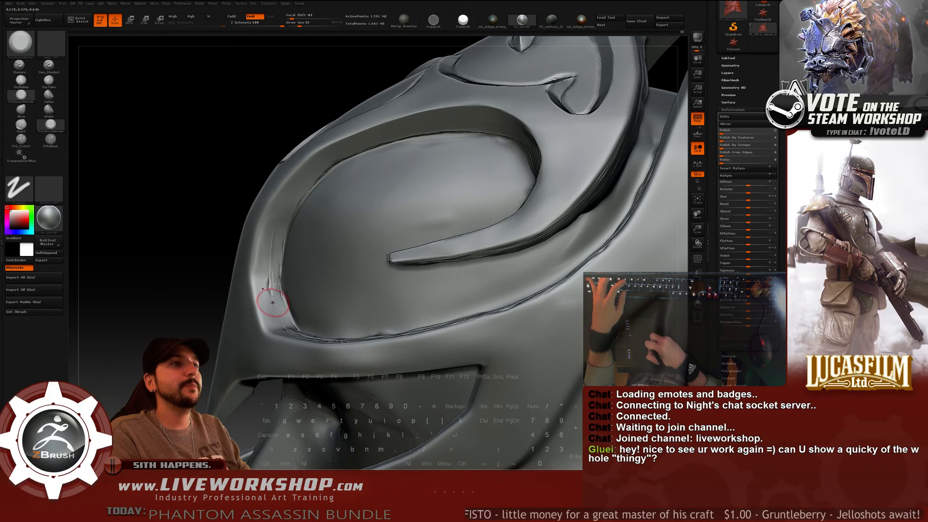
{"action": "key", "text": "ctrl"}
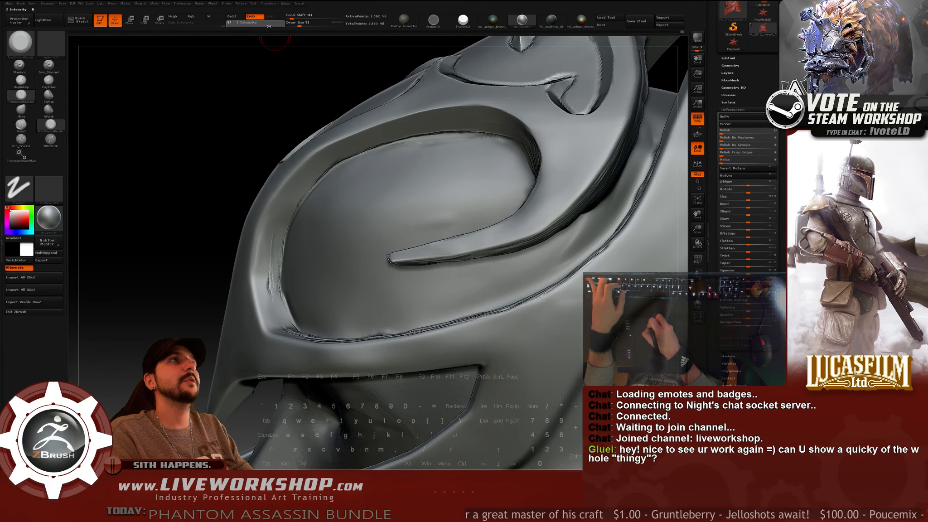
{"action": "left_click_drag", "start_coordinate": [269, 26], "coordinate": [268, 27]}
{"action": "left_click_drag", "start_coordinate": [207, 142], "coordinate": [209, 158], "text": "alt"}
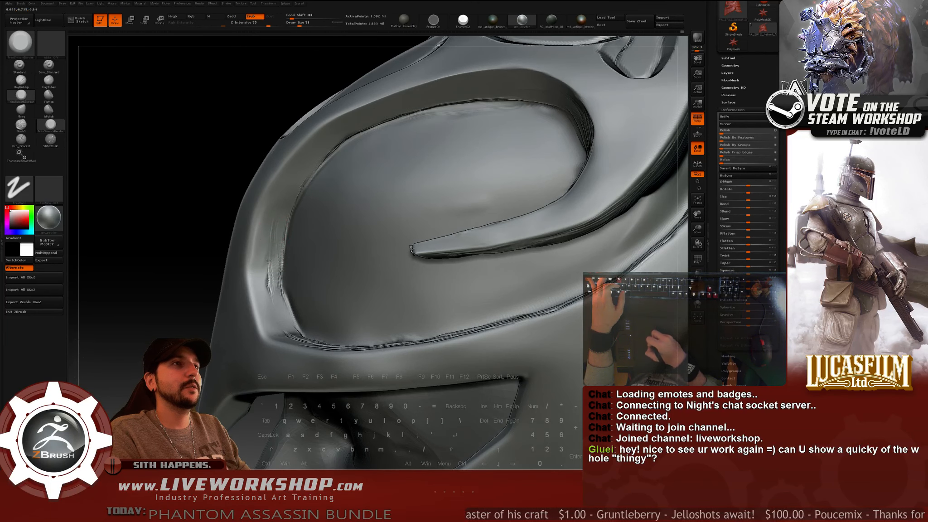
{"action": "key", "text": "ctrl+z"}
{"action": "key", "text": "s"}
{"action": "left_click_drag", "start_coordinate": [269, 233], "coordinate": [270, 233]}
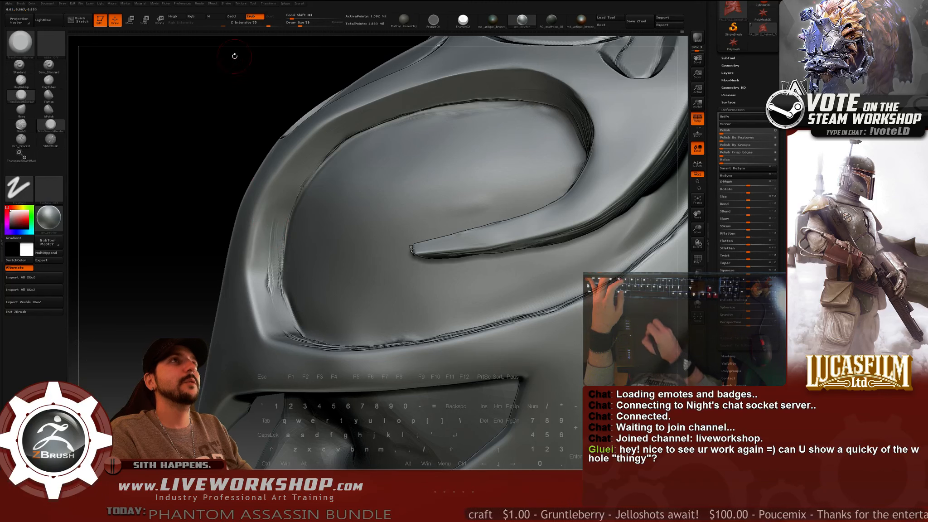
{"action": "left_click_drag", "start_coordinate": [268, 26], "coordinate": [260, 26]}
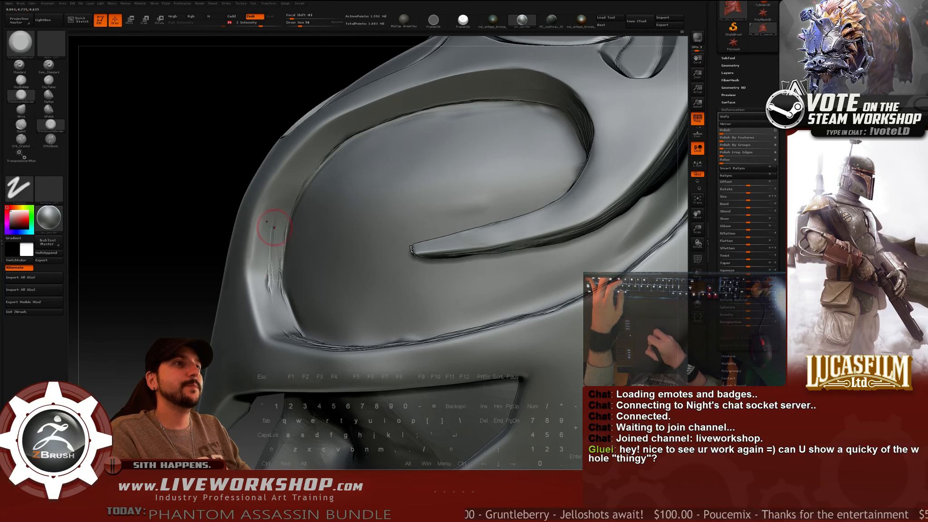
Trim the recess's outer side wall down towards its lower corner with the subtracting brush.
{"action": "left_click_drag", "start_coordinate": [270, 222], "coordinate": [270, 285]}
{"action": "left_click_drag", "start_coordinate": [186, 255], "coordinate": [174, 273]}
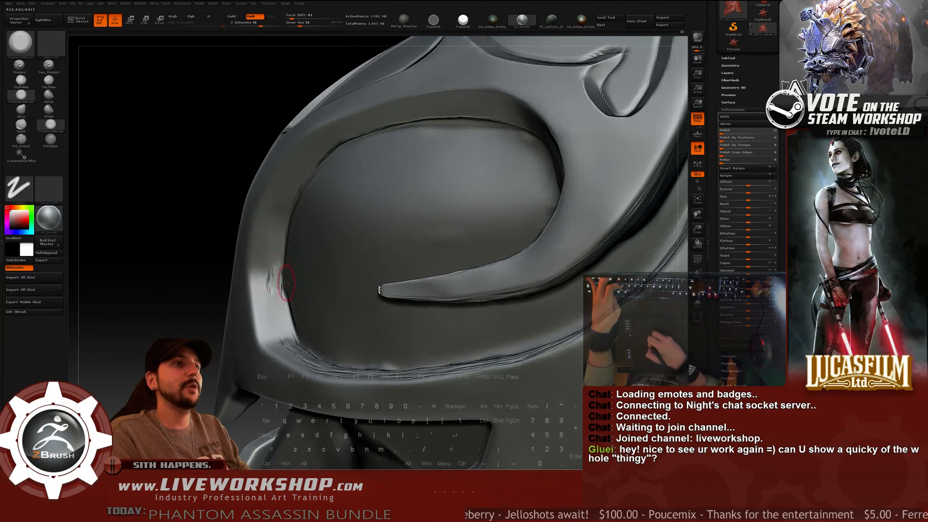
{"action": "mouse_move", "coordinate": [274, 264]}
{"action": "left_mouse_down"}
{"action": "mouse_move", "coordinate": [275, 310]}
{"action": "mouse_move", "coordinate": [273, 292]}
{"action": "mouse_move", "coordinate": [267, 307]}
{"action": "left_mouse_up"}
{"action": "left_click_drag", "start_coordinate": [184, 294], "coordinate": [252, 254]}
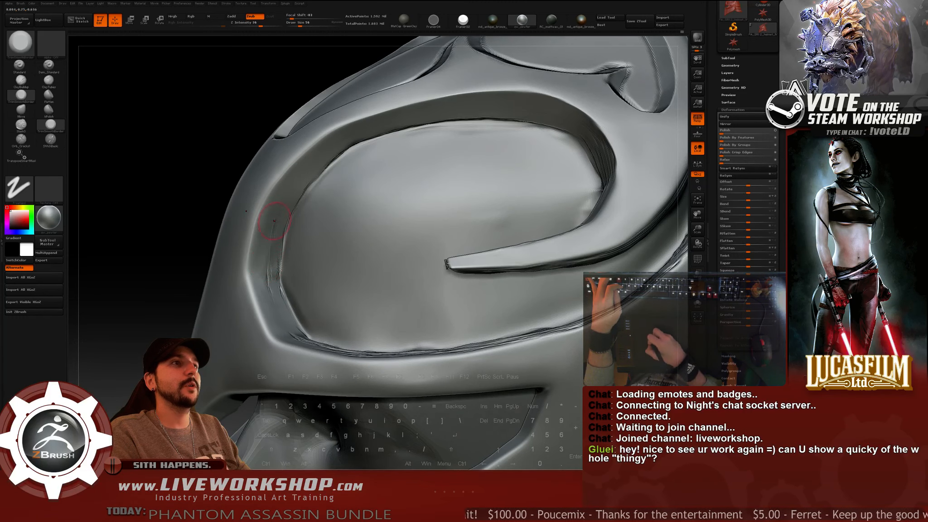
{"action": "left_click_drag", "start_coordinate": [184, 182], "coordinate": [290, 168]}
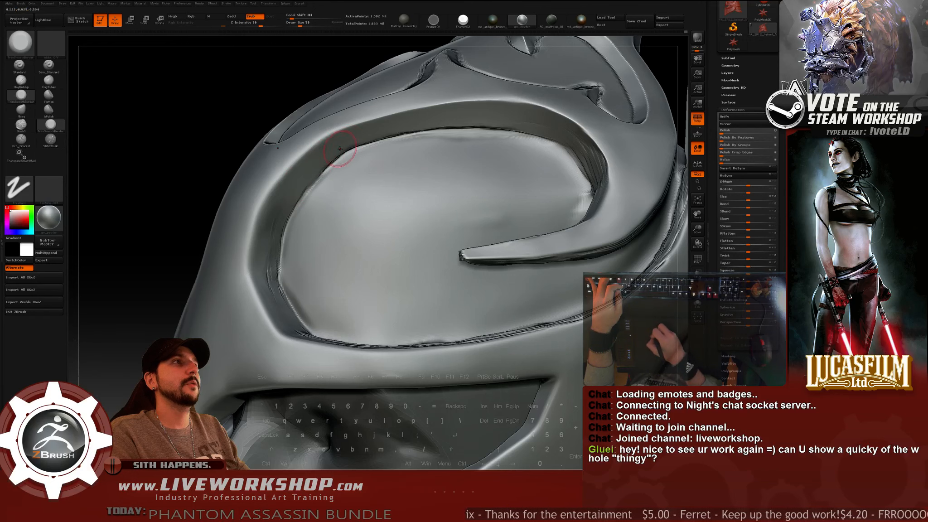
Work the recess's inner wall just above the pointed hook with the subtracting brush, undoing the last stroke.
{"action": "left_click", "coordinate": [162, 211], "text": "alt"}
{"action": "left_click_drag", "start_coordinate": [162, 211], "coordinate": [289, 205]}
{"action": "left_click_drag", "start_coordinate": [569, 191], "coordinate": [568, 93], "text": "alt"}
{"action": "left_click_drag", "start_coordinate": [457, 190], "coordinate": [422, 236]}
{"action": "left_click_drag", "start_coordinate": [575, 113], "coordinate": [557, 191], "text": "alt"}
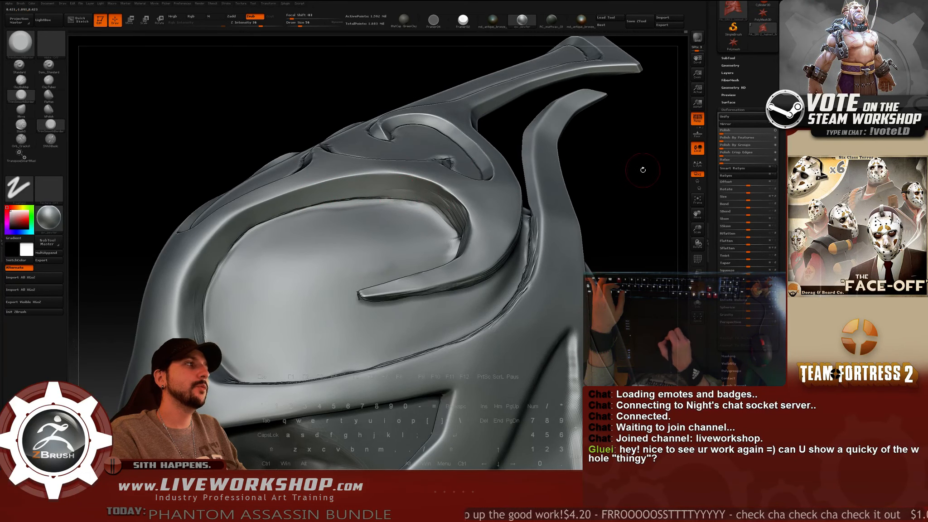
{"action": "mouse_move", "coordinate": [635, 169]}
{"action": "left_mouse_down"}
{"action": "mouse_move", "coordinate": [596, 196]}
{"action": "mouse_move", "coordinate": [536, 196]}
{"action": "mouse_move", "coordinate": [525, 215]}
{"action": "left_mouse_up"}
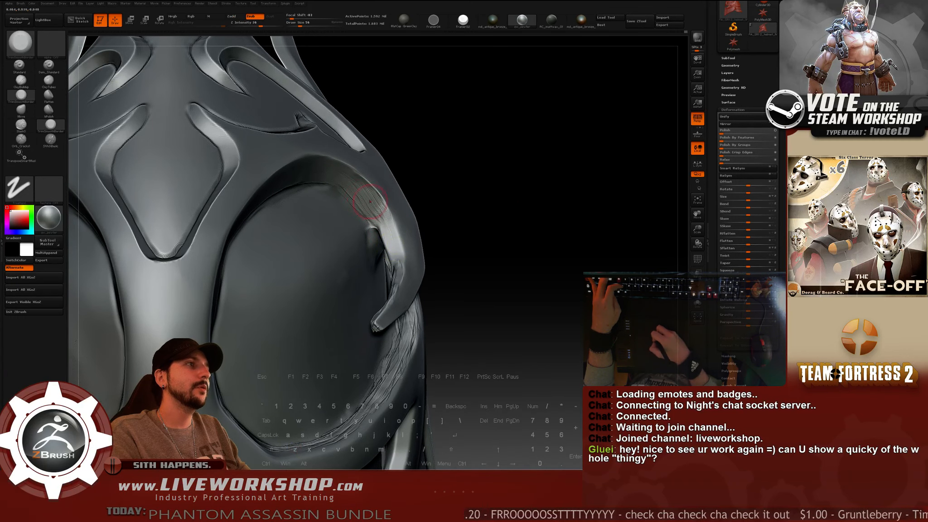
{"action": "left_click_drag", "start_coordinate": [370, 206], "coordinate": [362, 205]}
{"action": "key", "text": "ctrl+z"}
Switch back to the polishing brush, adjust its Draw Size, and smooth the recess wall above the pointed hook.
{"action": "left_click", "coordinate": [49, 95]}
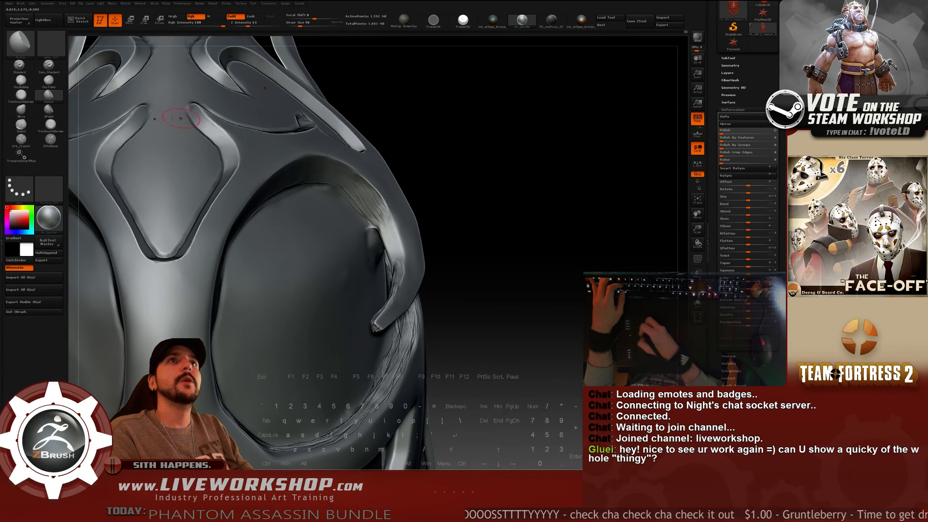
{"action": "left_click", "coordinate": [48, 110]}
{"action": "mouse_move", "coordinate": [555, 155]}
{"action": "left_mouse_down"}
{"action": "mouse_move", "coordinate": [555, 171]}
{"action": "mouse_move", "coordinate": [512, 181]}
{"action": "left_mouse_up"}
{"action": "key", "text": "s"}
{"action": "left_click", "coordinate": [364, 197]}
{"action": "key", "text": "s"}
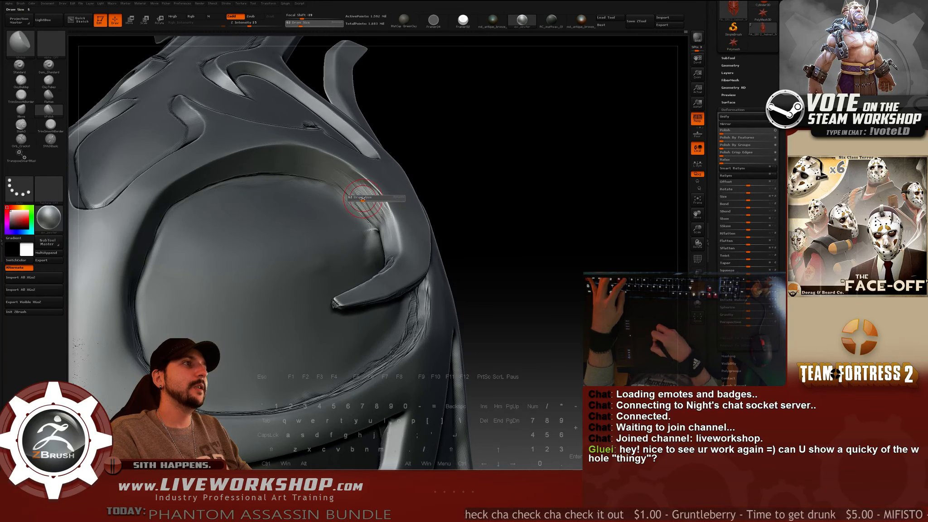
{"action": "left_click", "coordinate": [365, 197]}
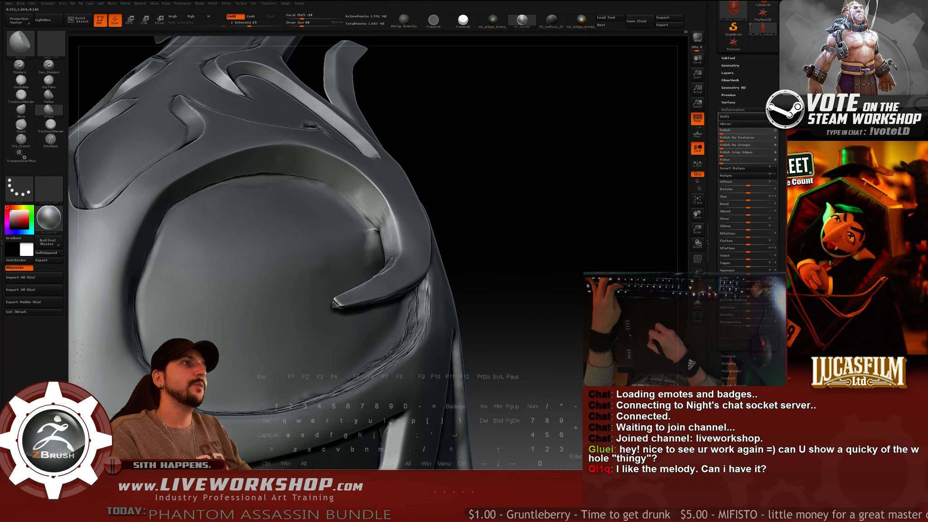
Try polishing strokes at different draw sizes along the recess's upper inner edge and undo them.
{"action": "mouse_move", "coordinate": [534, 157]}
{"action": "left_mouse_down"}
{"action": "mouse_move", "coordinate": [585, 145]}
{"action": "mouse_move", "coordinate": [482, 182]}
{"action": "left_mouse_up"}
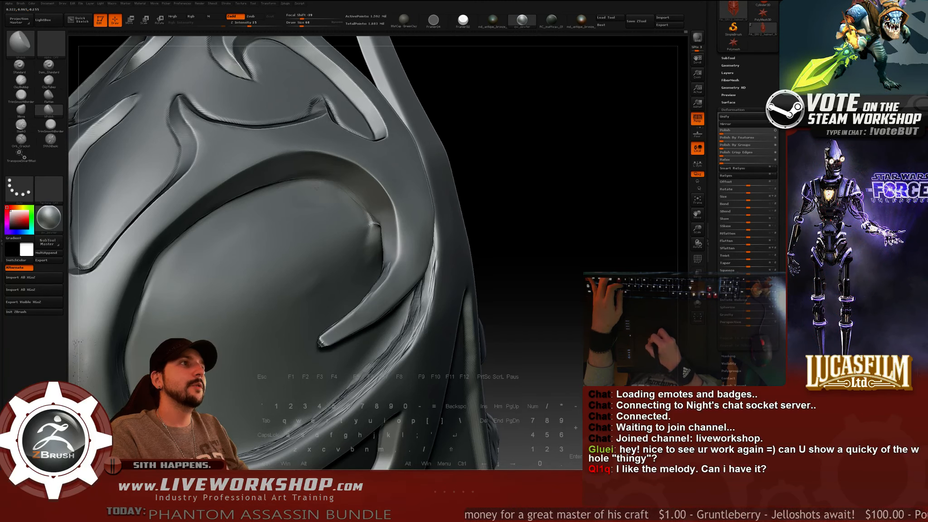
{"action": "key", "text": "ctrl+z"}
{"action": "key", "text": "s"}
{"action": "left_click", "coordinate": [280, 193]}
{"action": "key", "text": "ctrl+z"}
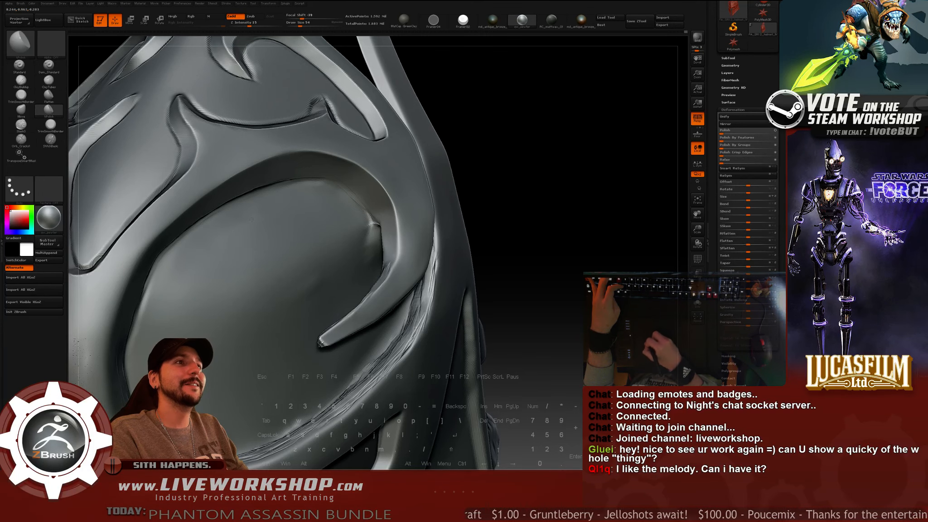
{"action": "left_click_drag", "start_coordinate": [501, 178], "coordinate": [603, 173]}
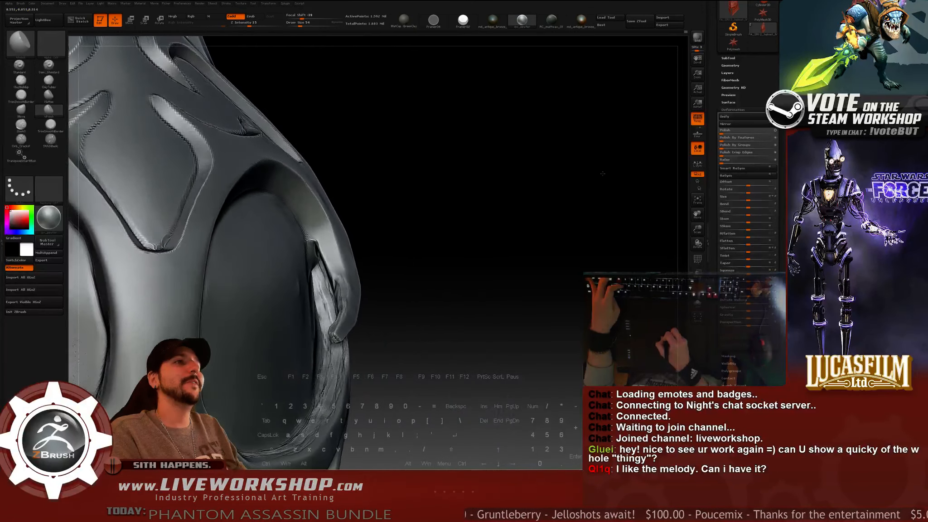
{"action": "left_click_drag", "start_coordinate": [471, 172], "coordinate": [389, 179]}
{"action": "key", "text": "s"}
{"action": "left_click", "coordinate": [249, 209]}
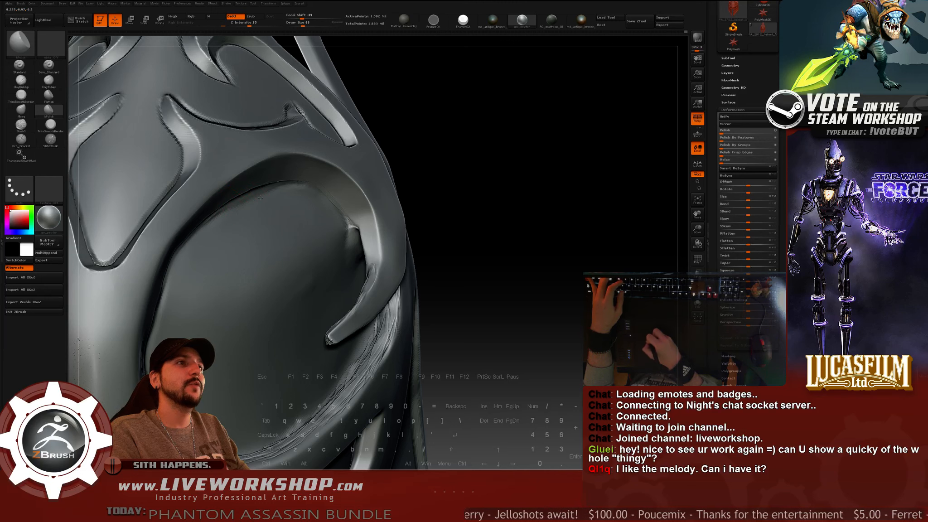
{"action": "left_click_drag", "start_coordinate": [488, 176], "coordinate": [426, 188]}
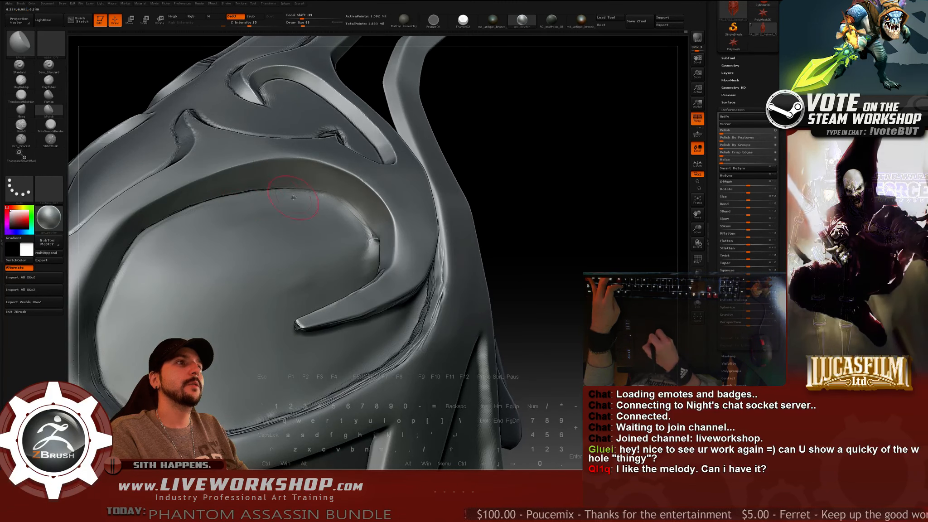
{"action": "key", "text": "ctrl+z"}
{"action": "mouse_move", "coordinate": [519, 157]}
{"action": "left_mouse_down"}
{"action": "mouse_move", "coordinate": [536, 156]}
{"action": "mouse_move", "coordinate": [521, 155]}
{"action": "left_mouse_up"}
{"action": "key", "text": "ctrl"}
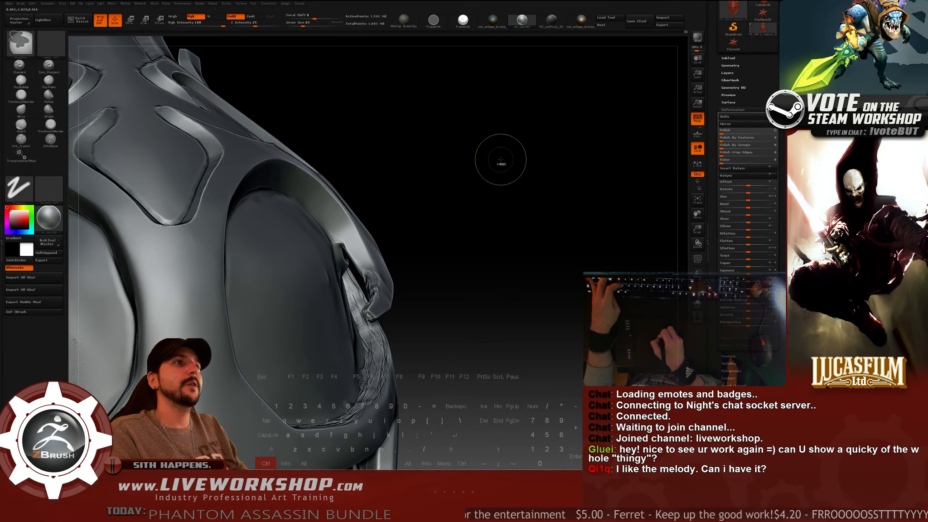
{"action": "left_click_drag", "start_coordinate": [510, 163], "coordinate": [495, 163]}
{"action": "key", "text": "s"}
{"action": "left_click_drag", "start_coordinate": [235, 206], "coordinate": [230, 206]}
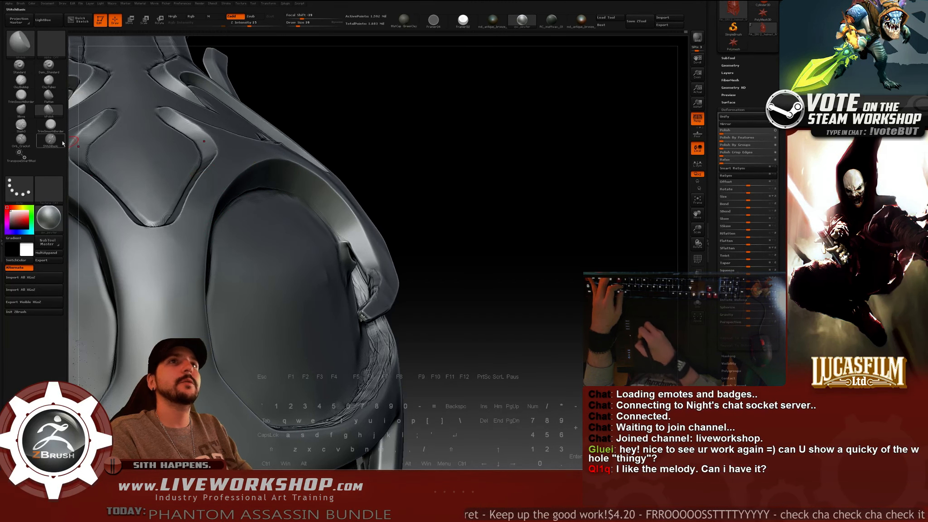
{"action": "left_click_drag", "start_coordinate": [486, 157], "coordinate": [476, 168]}
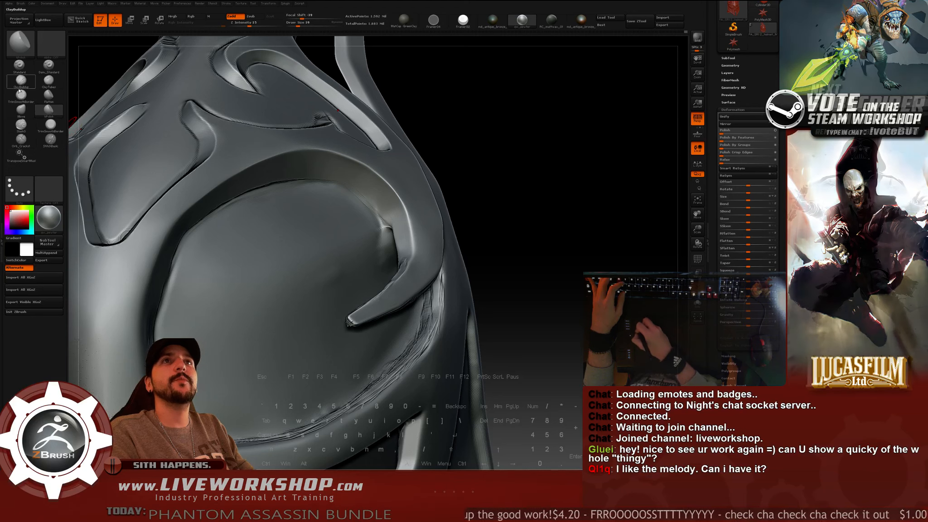
Switch to the ClayBuildup brush, adjust its draw size, and start adding clay beneath the recess's upper edge.
{"action": "key", "text": "b"}
{"action": "key", "text": "c"}
{"action": "key", "text": "b"}
{"action": "left_click_drag", "start_coordinate": [526, 154], "coordinate": [558, 159]}
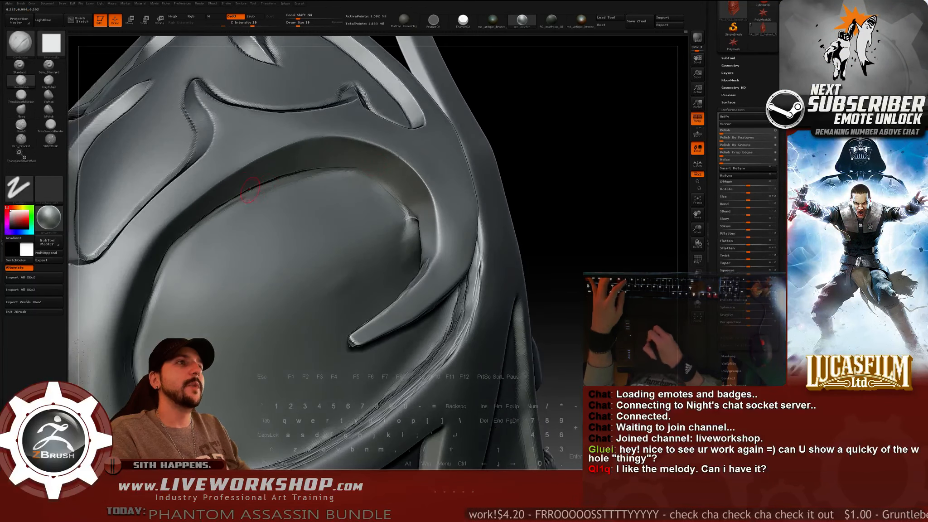
{"action": "key", "text": "s"}
{"action": "left_click_drag", "start_coordinate": [246, 191], "coordinate": [250, 196]}
{"action": "key", "text": "s"}
{"action": "left_click_drag", "start_coordinate": [586, 154], "coordinate": [579, 150]}
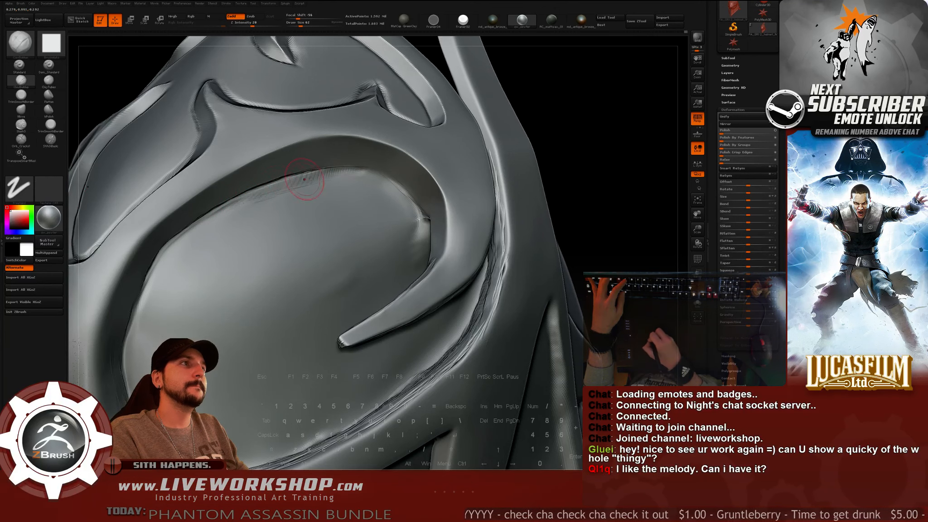
Build up clay beneath the oval recess's upper edge with the ClayBuildup brush, readjusting its draw size between strokes.
{"action": "left_click_drag", "start_coordinate": [305, 179], "coordinate": [356, 172]}
{"action": "mouse_move", "coordinate": [596, 147]}
{"action": "left_mouse_down"}
{"action": "mouse_move", "coordinate": [598, 140]}
{"action": "mouse_move", "coordinate": [590, 144]}
{"action": "left_mouse_up"}
{"action": "key", "text": "s"}
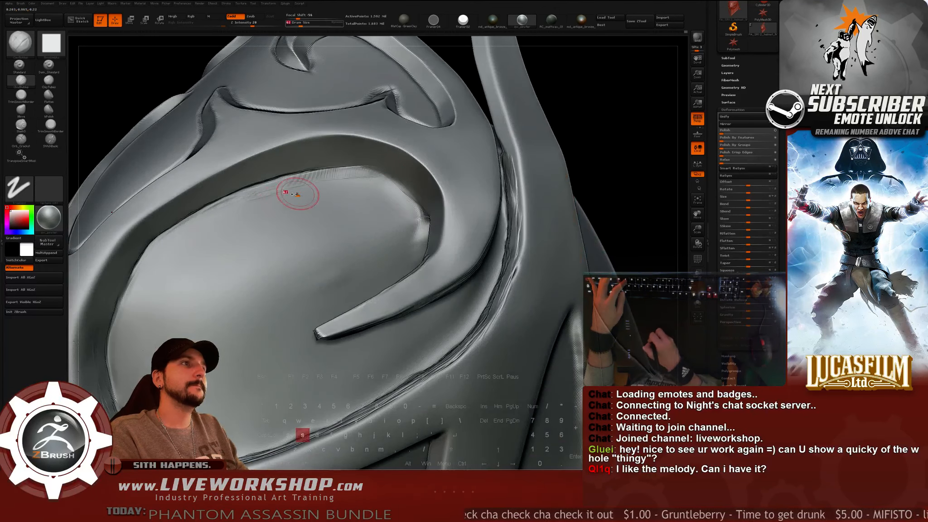
{"action": "mouse_move", "coordinate": [295, 194]}
{"action": "left_mouse_down"}
{"action": "mouse_move", "coordinate": [271, 198]}
{"action": "mouse_move", "coordinate": [368, 182]}
{"action": "left_mouse_up"}
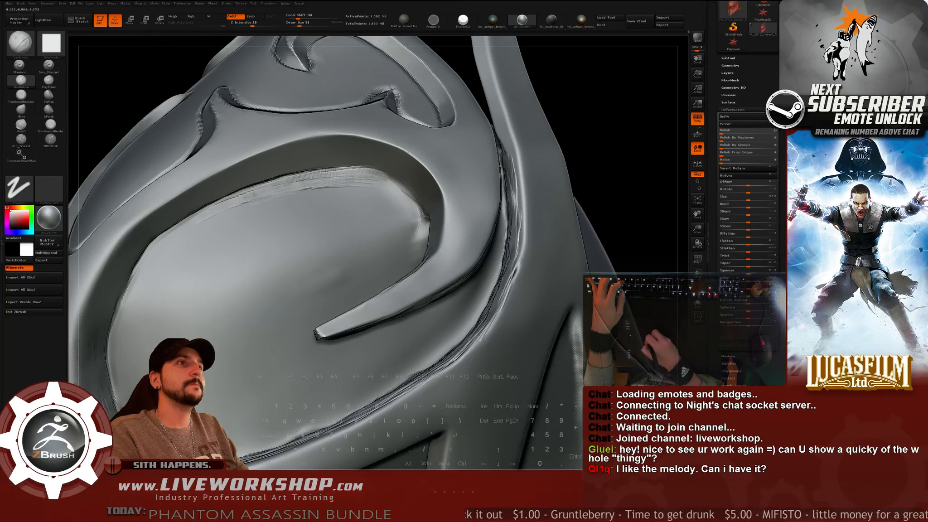
Smooth the added clay along the recess's upper inner edge, from the front curve to the rear bend.
{"action": "key", "text": "shift"}
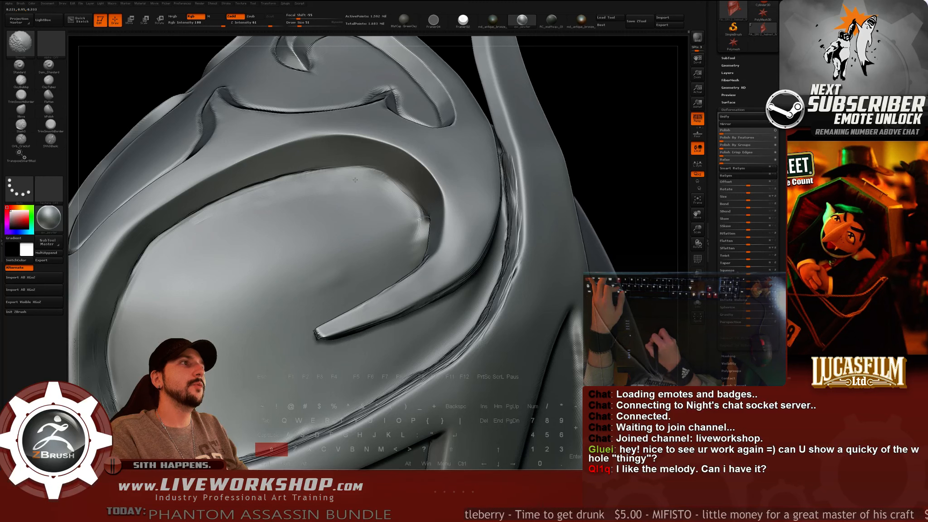
{"action": "mouse_move", "coordinate": [585, 140]}
{"action": "left_mouse_down", "text": "alt"}
{"action": "mouse_move", "coordinate": [580, 122]}
{"action": "mouse_move", "coordinate": [523, 201]}
{"action": "mouse_move", "coordinate": [521, 225]}
{"action": "mouse_move", "coordinate": [573, 181]}
{"action": "mouse_move", "coordinate": [598, 181]}
{"action": "left_mouse_up", "text": "alt"}
{"action": "key", "text": "shift"}
{"action": "left_click_drag", "start_coordinate": [288, 186], "coordinate": [260, 198], "text": "shift"}
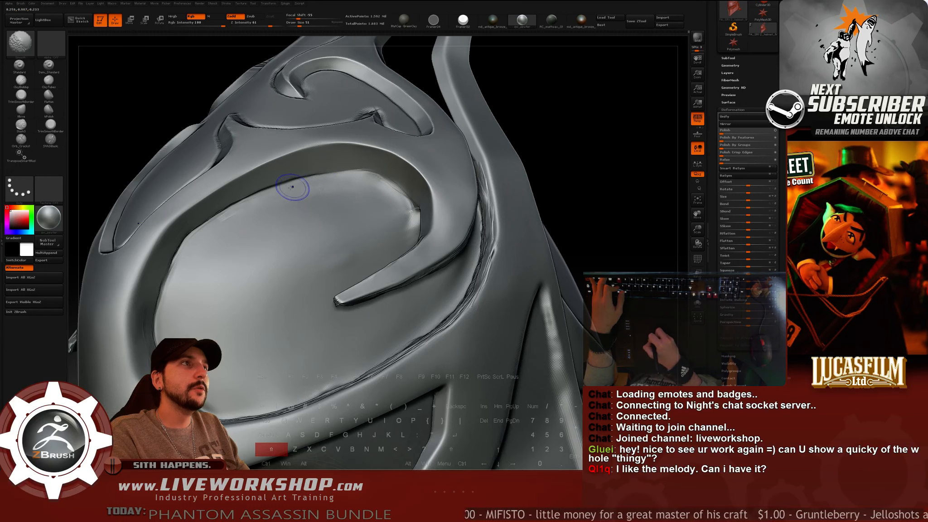
{"action": "left_click_drag", "start_coordinate": [222, 225], "coordinate": [183, 260], "text": "shift"}
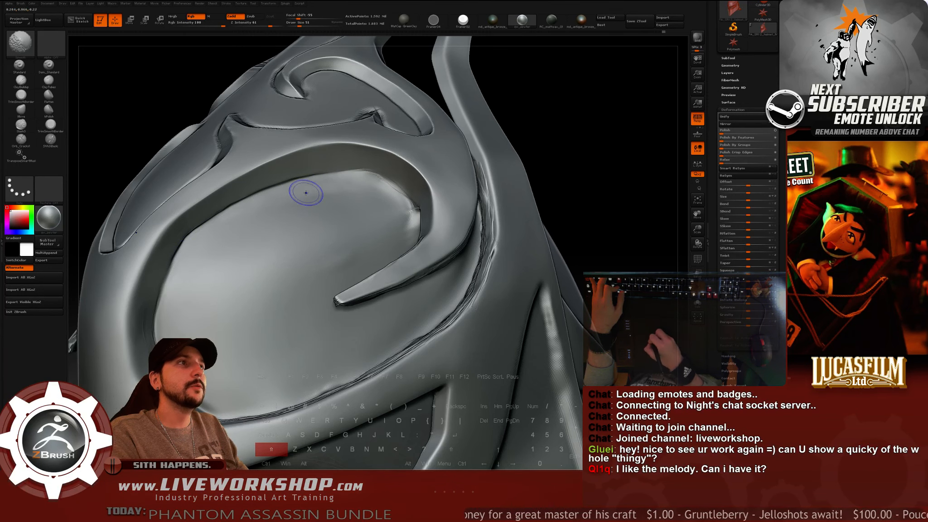
{"action": "left_click_drag", "start_coordinate": [380, 182], "coordinate": [404, 200], "text": "shift"}
Add clay with a smaller ClayBuildup brush along the recess's upper rear inner edge and smooth the strokes.
{"action": "mouse_move", "coordinate": [544, 158]}
{"action": "left_mouse_down"}
{"action": "mouse_move", "coordinate": [615, 162]}
{"action": "mouse_move", "coordinate": [609, 175]}
{"action": "mouse_move", "coordinate": [580, 170]}
{"action": "mouse_move", "coordinate": [571, 192]}
{"action": "left_mouse_up"}
{"action": "key", "text": "["}
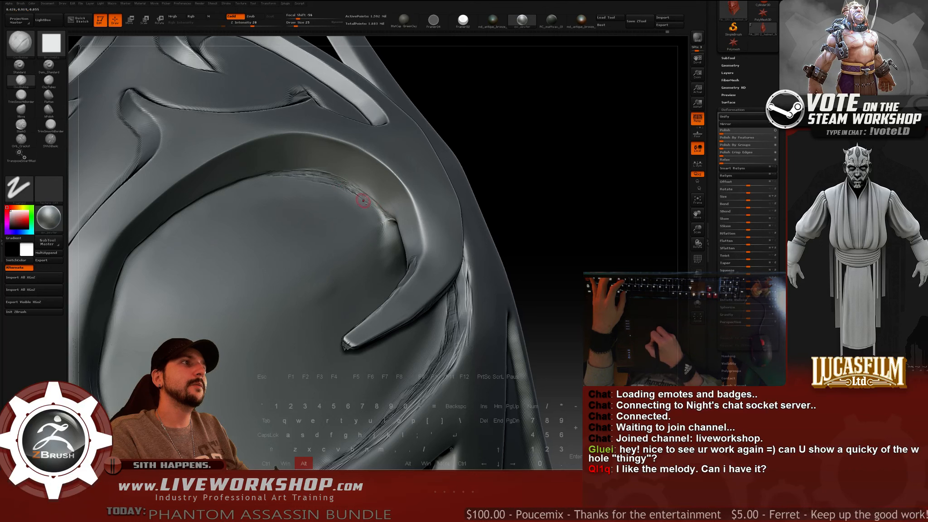
{"action": "mouse_move", "coordinate": [390, 219]}
{"action": "left_mouse_down"}
{"action": "mouse_move", "coordinate": [292, 175]}
{"action": "mouse_move", "coordinate": [246, 189]}
{"action": "left_mouse_up"}
{"action": "left_click", "coordinate": [295, 25]}
{"action": "left_click_drag", "start_coordinate": [552, 149], "coordinate": [549, 167]}
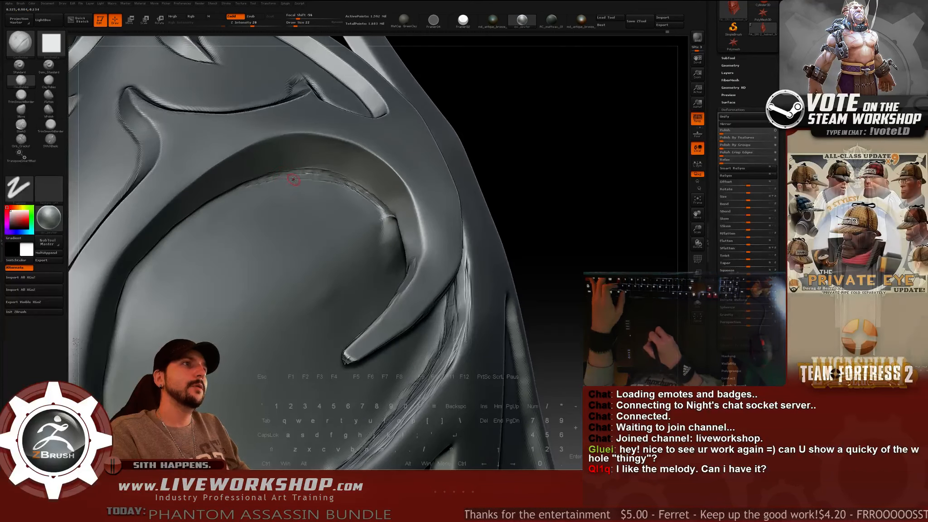
{"action": "key", "text": "shift"}
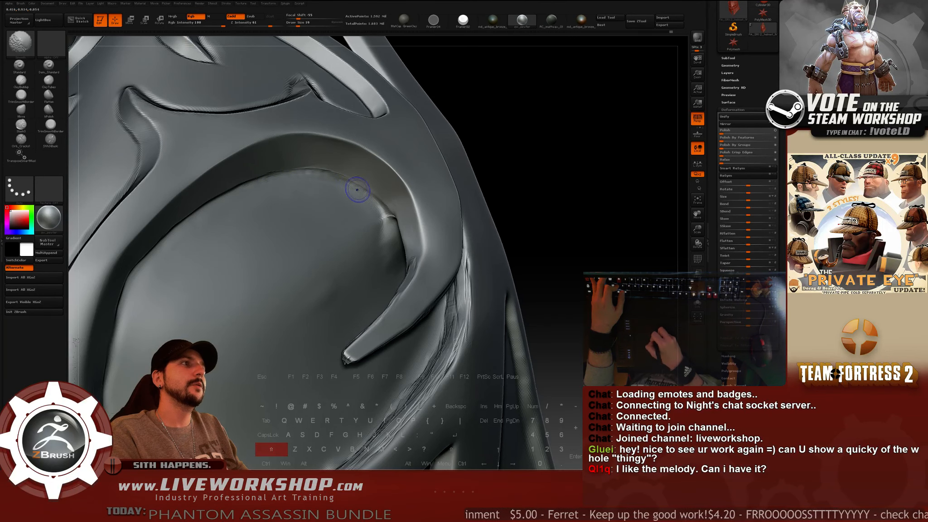
{"action": "left_click_drag", "start_coordinate": [377, 211], "coordinate": [317, 175], "text": "shift"}
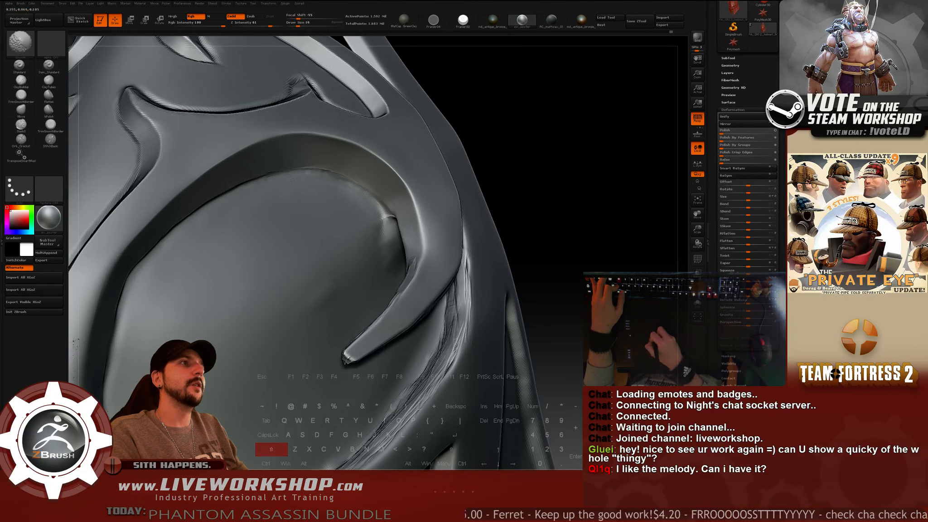
Bring the helmet's whole side into view and switch to the polishing brush.
{"action": "mouse_move", "coordinate": [543, 169]}
{"action": "left_mouse_down", "text": "alt"}
{"action": "mouse_move", "coordinate": [563, 126]}
{"action": "mouse_move", "coordinate": [534, 169]}
{"action": "mouse_move", "coordinate": [505, 171]}
{"action": "mouse_move", "coordinate": [526, 209]}
{"action": "left_mouse_up", "text": "alt"}
{"action": "left_click_drag", "start_coordinate": [527, 171], "coordinate": [594, 175]}
{"action": "left_click_drag", "start_coordinate": [594, 176], "coordinate": [597, 227], "text": "alt"}
{"action": "left_click_drag", "start_coordinate": [337, 161], "coordinate": [354, 113]}
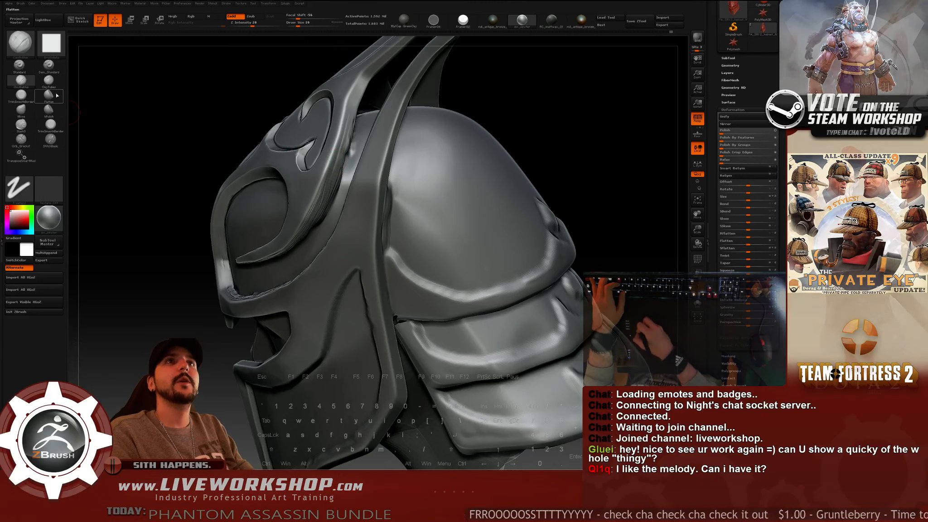
{"action": "left_click", "coordinate": [49, 110]}
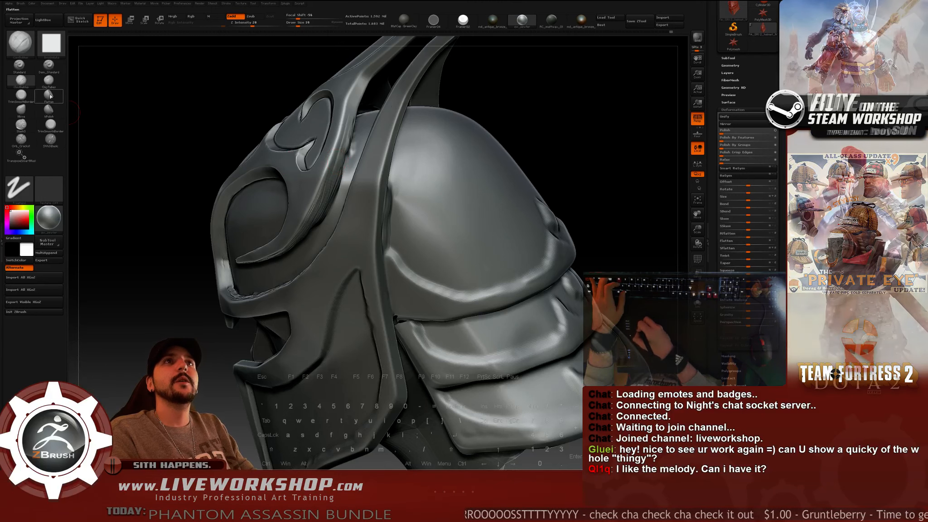
Save the ZTool under the new file name PA_SR12_helmet_1b.ztl.
{"action": "left_click", "coordinate": [636, 21]}
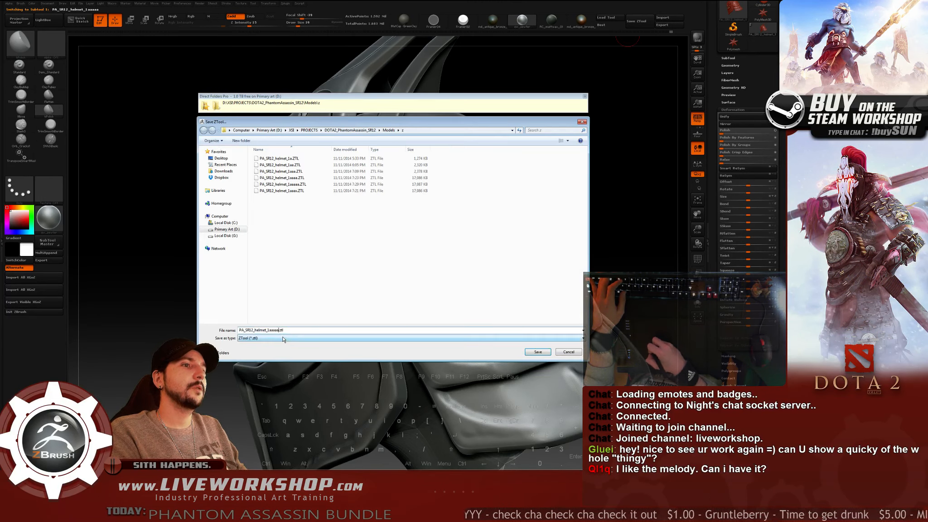
{"action": "key", "text": "BackSpace"}
{"action": "key", "text": "BackSpace"}
{"action": "key", "text": "BackSpace"}
{"action": "key", "text": "BackSpace"}
{"action": "key", "text": "BackSpace"}
{"action": "type", "text": "b"}
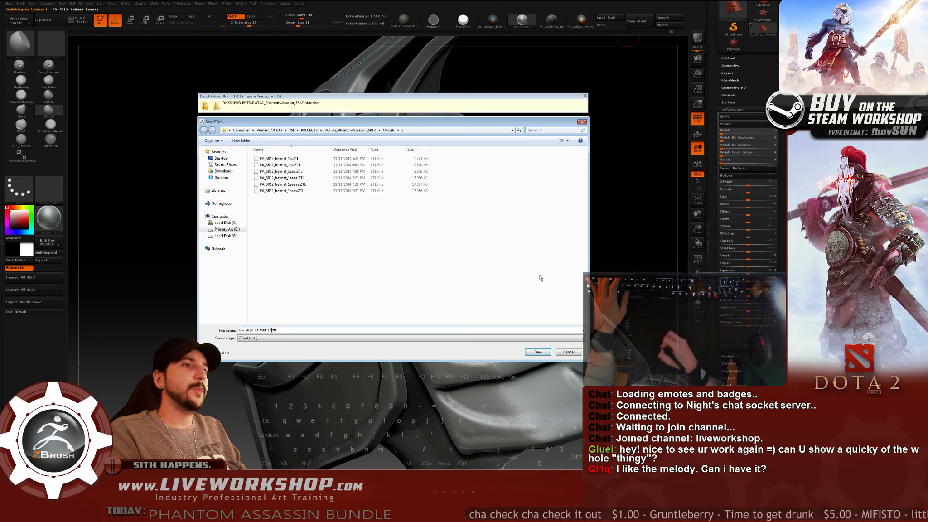
{"action": "left_click", "coordinate": [537, 352]}
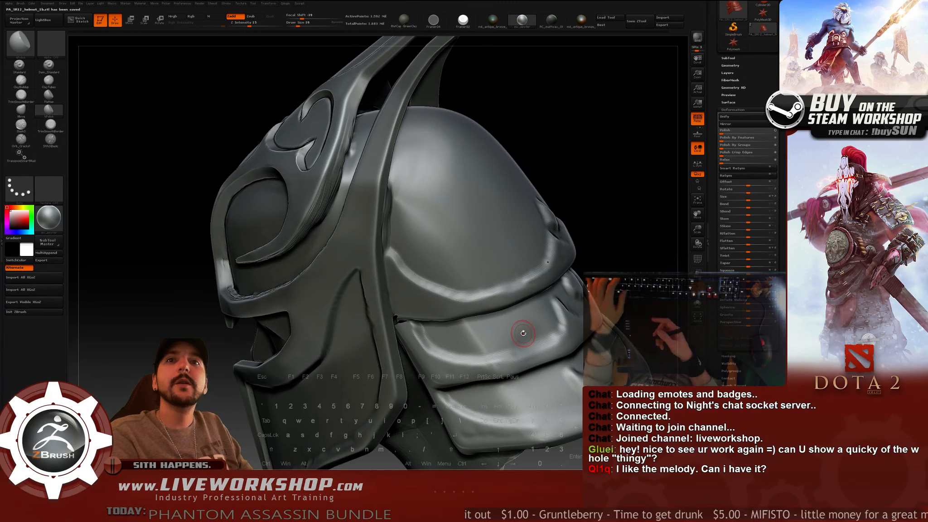
Adjust the polishing brush's draw size and flatten the rough outer side wall behind the oval recess.
{"action": "mouse_move", "coordinate": [582, 103]}
{"action": "left_mouse_down", "text": "alt"}
{"action": "mouse_move", "coordinate": [569, 100]}
{"action": "mouse_move", "coordinate": [588, 110]}
{"action": "mouse_move", "coordinate": [584, 95]}
{"action": "mouse_move", "coordinate": [595, 105]}
{"action": "left_mouse_up", "text": "alt"}
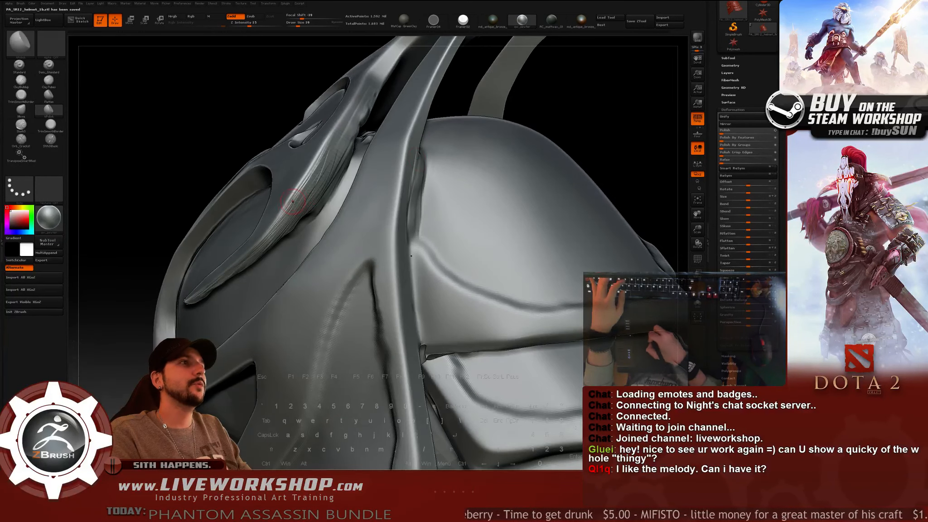
{"action": "key", "text": "s"}
{"action": "mouse_move", "coordinate": [314, 191]}
{"action": "left_mouse_down"}
{"action": "mouse_move", "coordinate": [328, 156]}
{"action": "mouse_move", "coordinate": [324, 178]}
{"action": "left_mouse_up"}
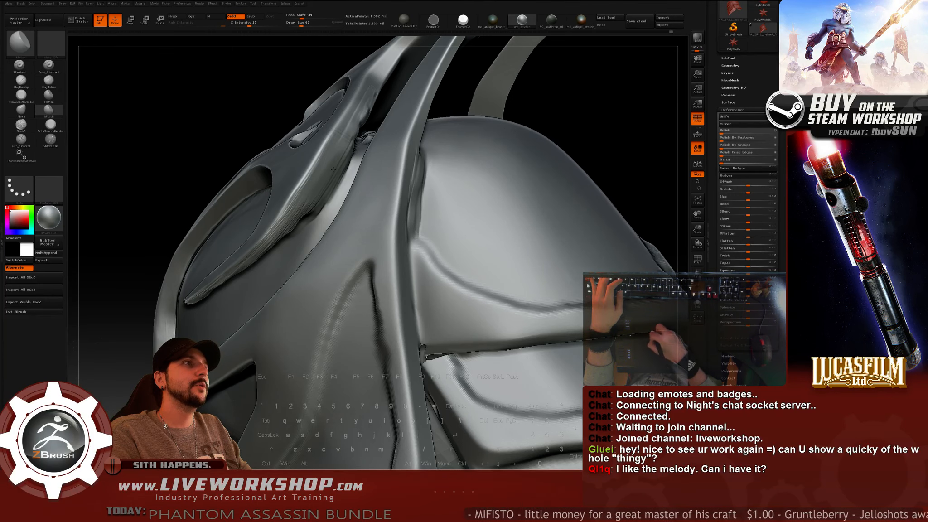
{"action": "mouse_move", "coordinate": [583, 84]}
{"action": "left_mouse_down"}
{"action": "mouse_move", "coordinate": [589, 91]}
{"action": "mouse_move", "coordinate": [598, 81]}
{"action": "mouse_move", "coordinate": [587, 73]}
{"action": "mouse_move", "coordinate": [598, 68]}
{"action": "mouse_move", "coordinate": [582, 49]}
{"action": "left_mouse_up"}
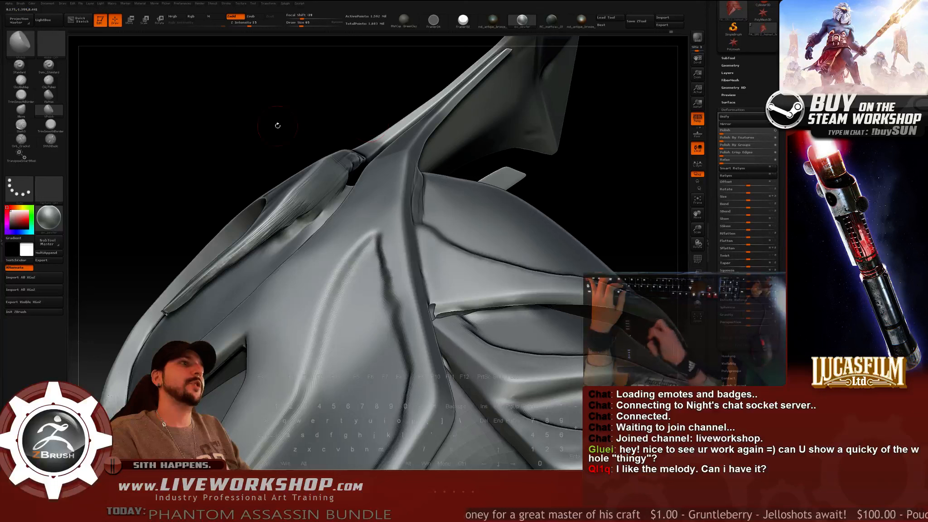
Build up the rough outer side wall behind the oval recess with ClayBuildup strokes from several angles.
{"action": "left_click", "coordinate": [21, 81]}
{"action": "mouse_move", "coordinate": [267, 123]}
{"action": "left_mouse_down"}
{"action": "mouse_move", "coordinate": [314, 106]}
{"action": "mouse_move", "coordinate": [292, 102]}
{"action": "left_mouse_up"}
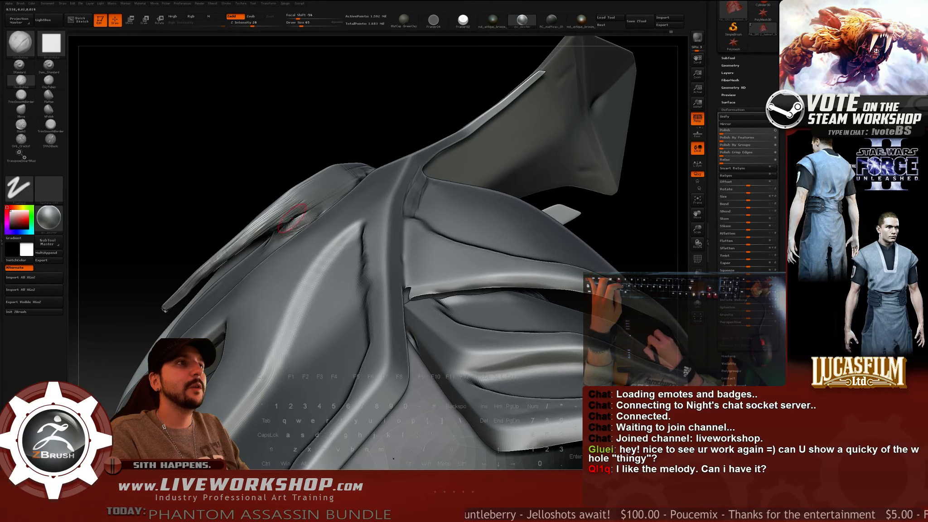
{"action": "left_click_drag", "start_coordinate": [263, 169], "coordinate": [273, 235]}
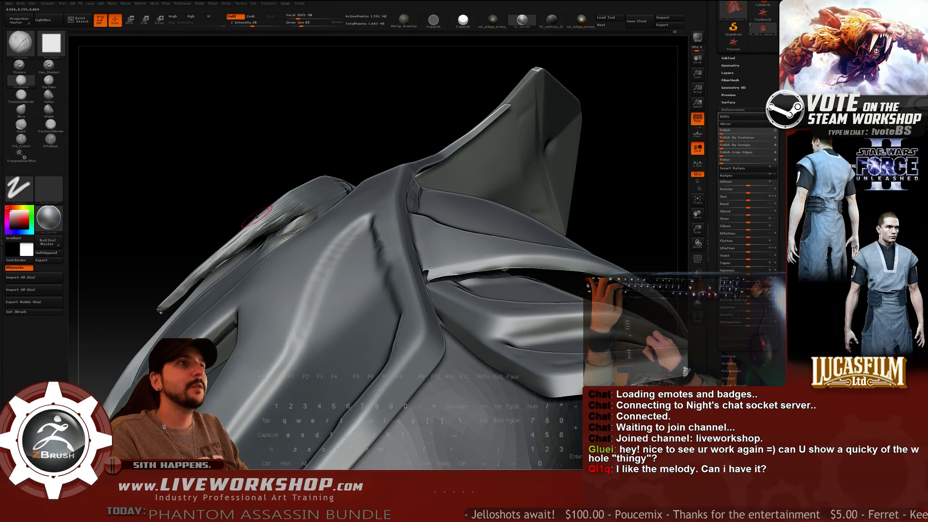
{"action": "left_click_drag", "start_coordinate": [281, 188], "coordinate": [287, 176]}
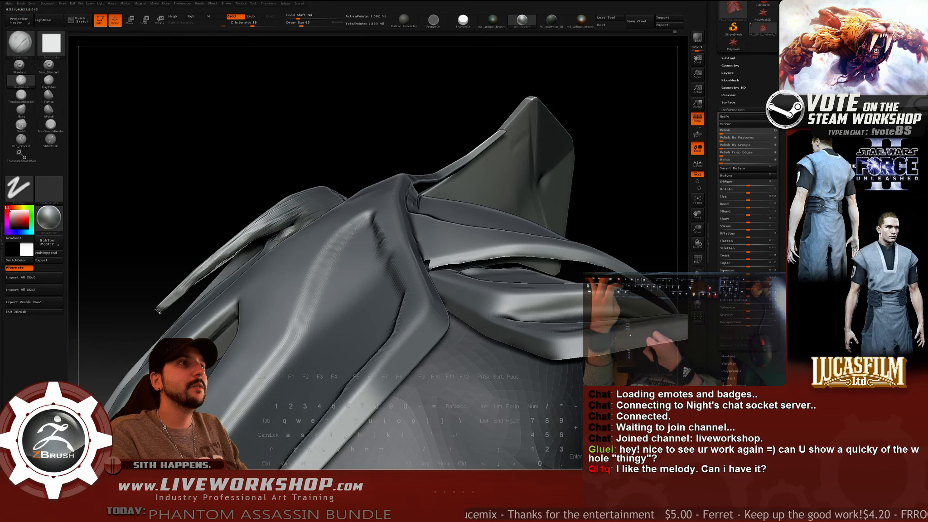
{"action": "left_click_drag", "start_coordinate": [332, 181], "coordinate": [291, 232]}
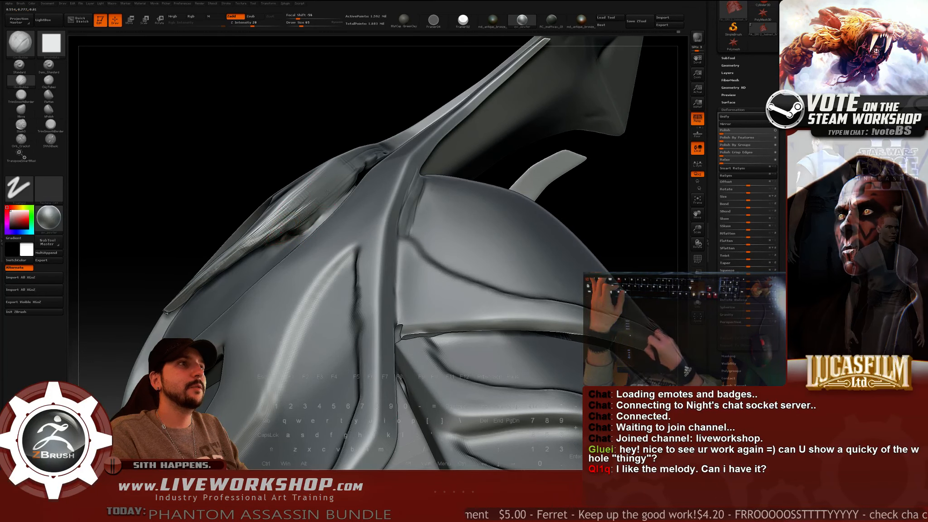
{"action": "mouse_move", "coordinate": [216, 197]}
{"action": "left_mouse_down"}
{"action": "mouse_move", "coordinate": [255, 242]}
{"action": "mouse_move", "coordinate": [221, 261]}
{"action": "left_mouse_up"}
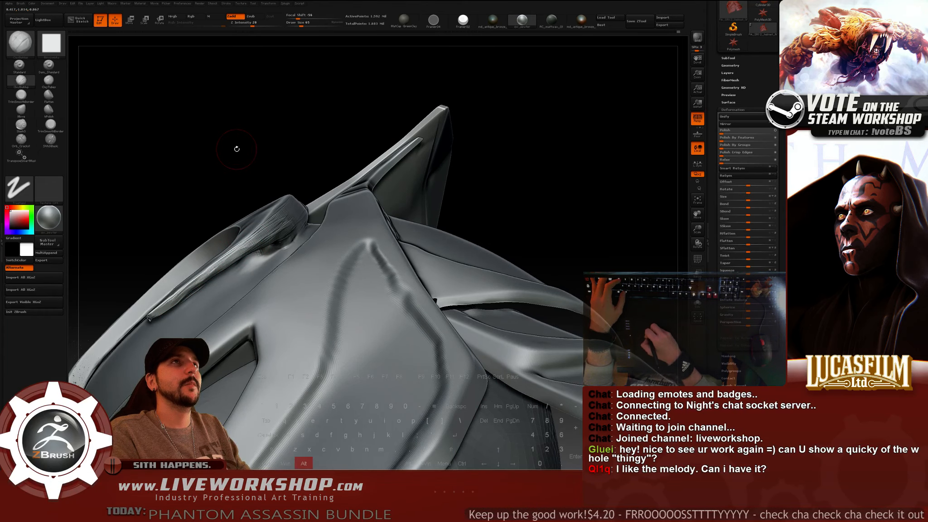
{"action": "mouse_move", "coordinate": [238, 145]}
{"action": "left_mouse_down"}
{"action": "mouse_move", "coordinate": [250, 144]}
{"action": "mouse_move", "coordinate": [227, 282]}
{"action": "left_mouse_up"}
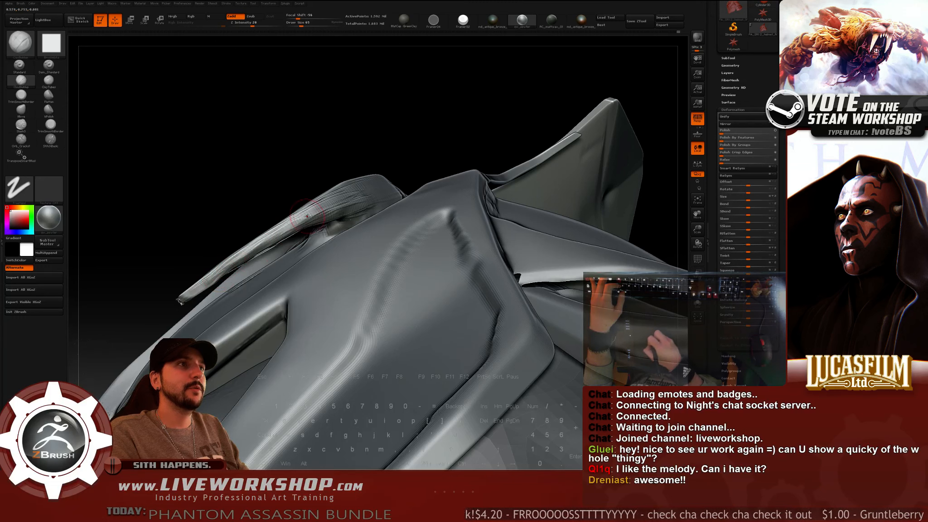
{"action": "left_click_drag", "start_coordinate": [307, 216], "coordinate": [228, 267]}
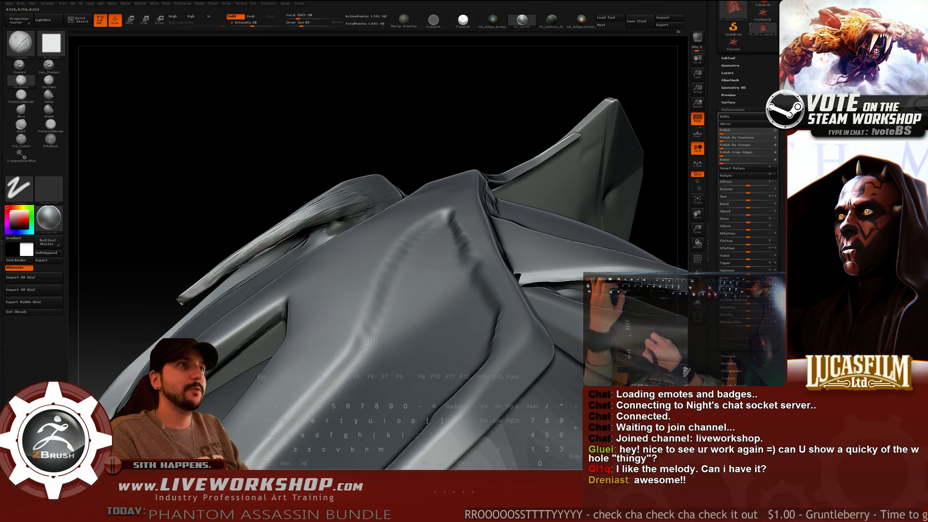
Smooth the floor of the oval recess above the pointed hook.
{"action": "mouse_move", "coordinate": [441, 141]}
{"action": "left_mouse_down", "text": "alt"}
{"action": "mouse_move", "coordinate": [434, 117]}
{"action": "mouse_move", "coordinate": [430, 133]}
{"action": "mouse_move", "coordinate": [547, 146]}
{"action": "mouse_move", "coordinate": [525, 180]}
{"action": "mouse_move", "coordinate": [487, 192]}
{"action": "mouse_move", "coordinate": [513, 174]}
{"action": "mouse_move", "coordinate": [544, 191]}
{"action": "left_mouse_up", "text": "alt"}
{"action": "left_click_drag", "start_coordinate": [239, 255], "coordinate": [234, 255], "text": "shift"}
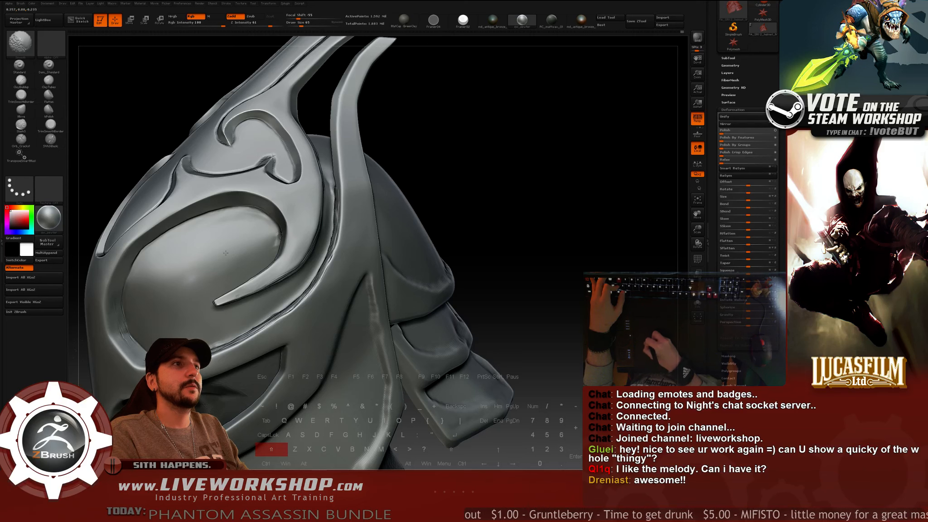
{"action": "left_click_drag", "start_coordinate": [225, 252], "coordinate": [245, 245], "text": "shift"}
Switch back to the polishing brush, adjust its draw size, and flatten the inner wall at the recess's lower front corner.
{"action": "mouse_move", "coordinate": [558, 160]}
{"action": "left_mouse_down", "text": "alt"}
{"action": "mouse_move", "coordinate": [474, 217]}
{"action": "mouse_move", "coordinate": [527, 203]}
{"action": "left_mouse_up", "text": "alt"}
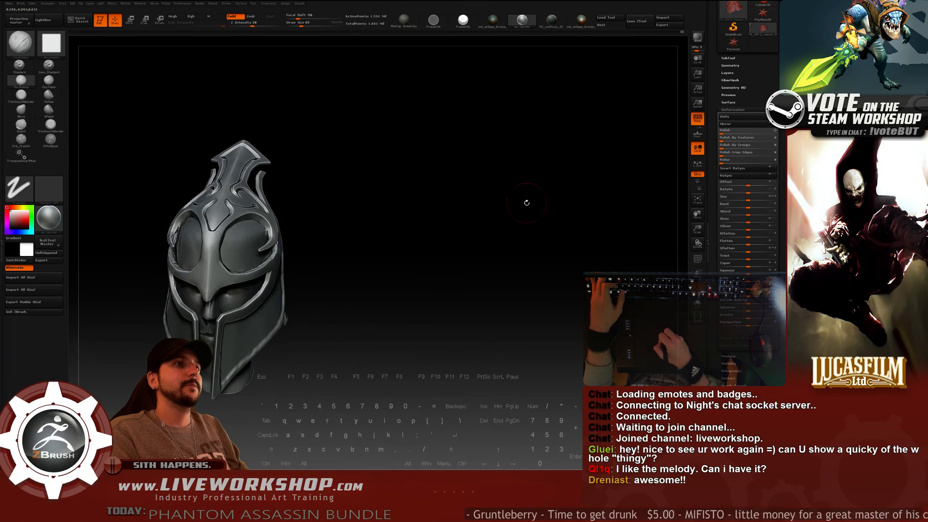
{"action": "mouse_move", "coordinate": [468, 222]}
{"action": "left_mouse_down", "text": "alt"}
{"action": "mouse_move", "coordinate": [515, 224]}
{"action": "mouse_move", "coordinate": [486, 224]}
{"action": "mouse_move", "coordinate": [511, 202]}
{"action": "mouse_move", "coordinate": [531, 229]}
{"action": "mouse_move", "coordinate": [599, 176]}
{"action": "mouse_move", "coordinate": [596, 191]}
{"action": "mouse_move", "coordinate": [606, 175]}
{"action": "mouse_move", "coordinate": [630, 200]}
{"action": "left_mouse_up", "text": "alt"}
{"action": "left_click", "coordinate": [48, 111]}
{"action": "mouse_move", "coordinate": [128, 218]}
{"action": "left_mouse_down", "text": "alt"}
{"action": "mouse_move", "coordinate": [119, 226]}
{"action": "mouse_move", "coordinate": [159, 228]}
{"action": "left_mouse_up", "text": "alt"}
{"action": "key", "text": "s"}
{"action": "left_click_drag", "start_coordinate": [252, 228], "coordinate": [246, 184]}
{"action": "key", "text": "s"}
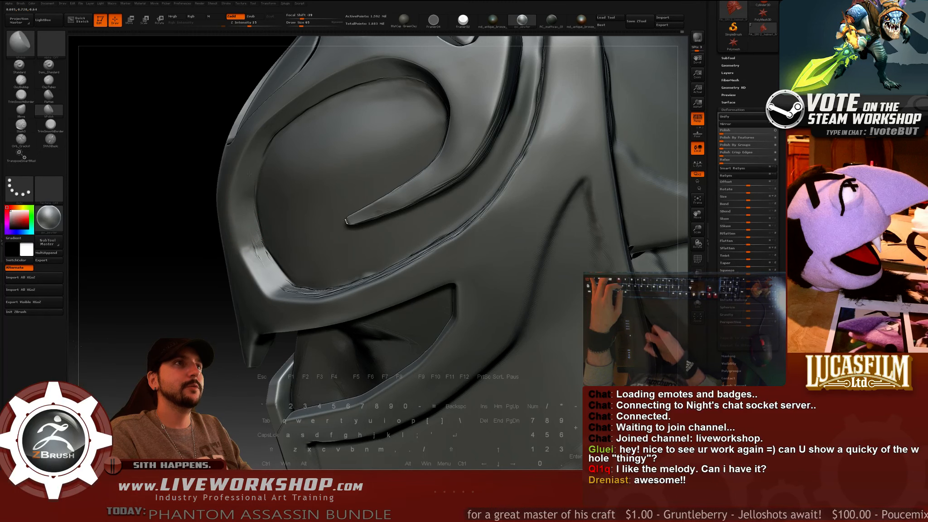
{"action": "mouse_move", "coordinate": [183, 259]}
{"action": "left_mouse_down"}
{"action": "mouse_move", "coordinate": [245, 184]}
{"action": "mouse_move", "coordinate": [259, 137]}
{"action": "mouse_move", "coordinate": [260, 151]}
{"action": "left_mouse_up"}
{"action": "key", "text": "s"}
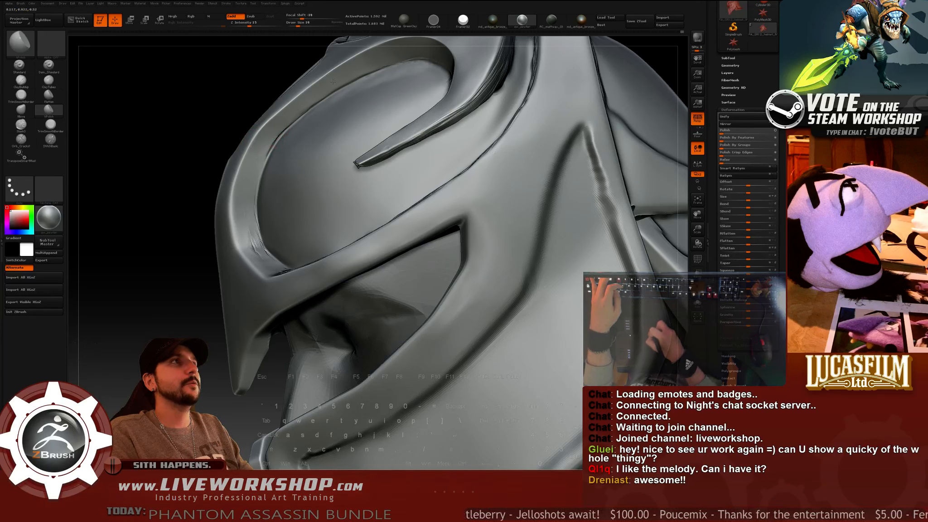
{"action": "left_click_drag", "start_coordinate": [186, 244], "coordinate": [246, 222]}
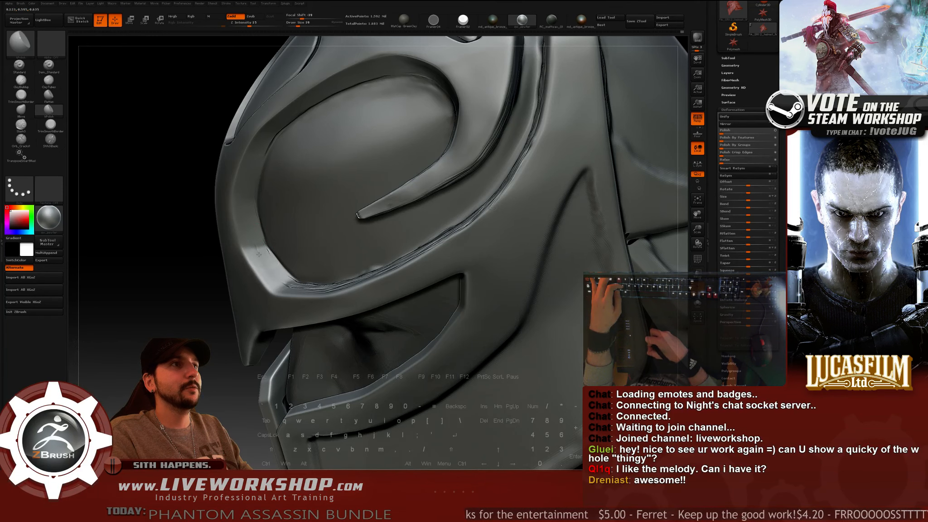
{"action": "left_click_drag", "start_coordinate": [211, 269], "coordinate": [255, 285]}
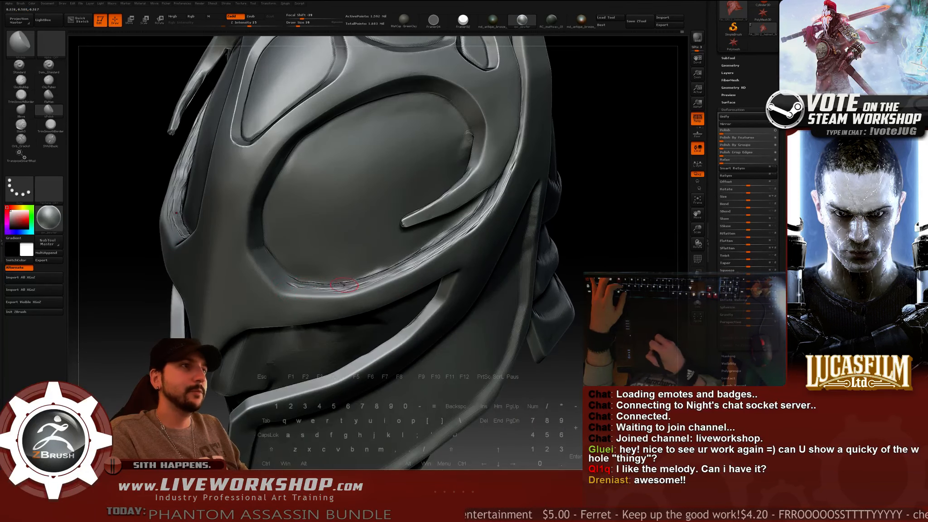
Adjust the polishing brush's draw size and flatten the inner wall along the oval recess's lower edge.
{"action": "left_click_drag", "start_coordinate": [621, 248], "coordinate": [566, 272], "text": "alt"}
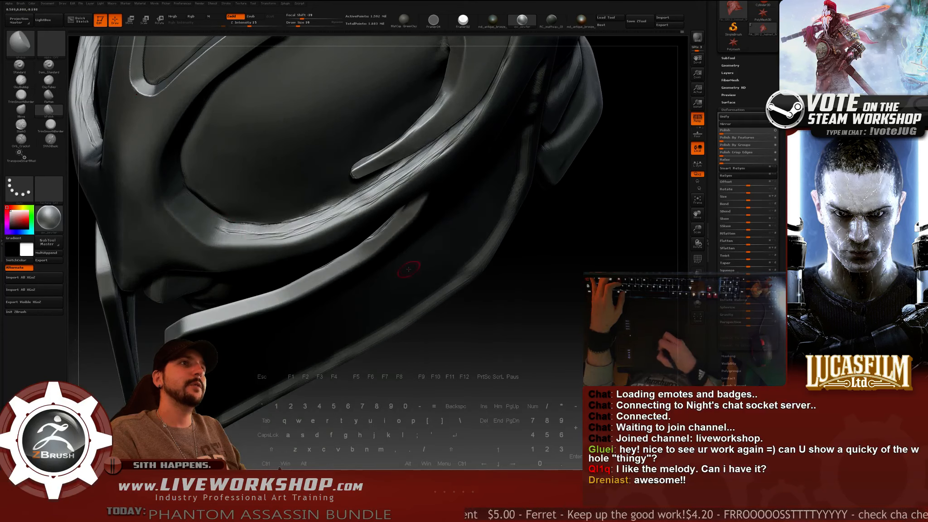
{"action": "left_click_drag", "start_coordinate": [542, 331], "coordinate": [506, 318]}
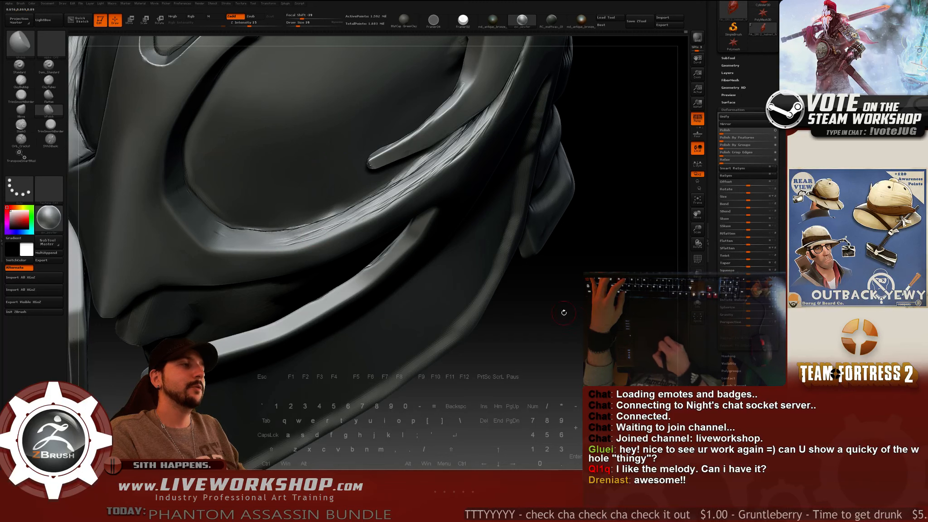
{"action": "left_click_drag", "start_coordinate": [564, 313], "coordinate": [592, 319]}
{"action": "key", "text": "]"}
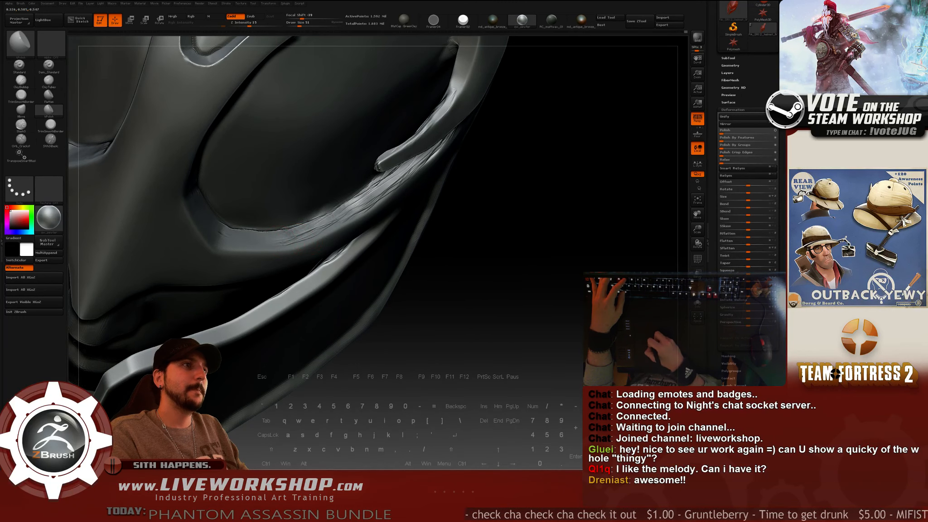
{"action": "key", "text": "s"}
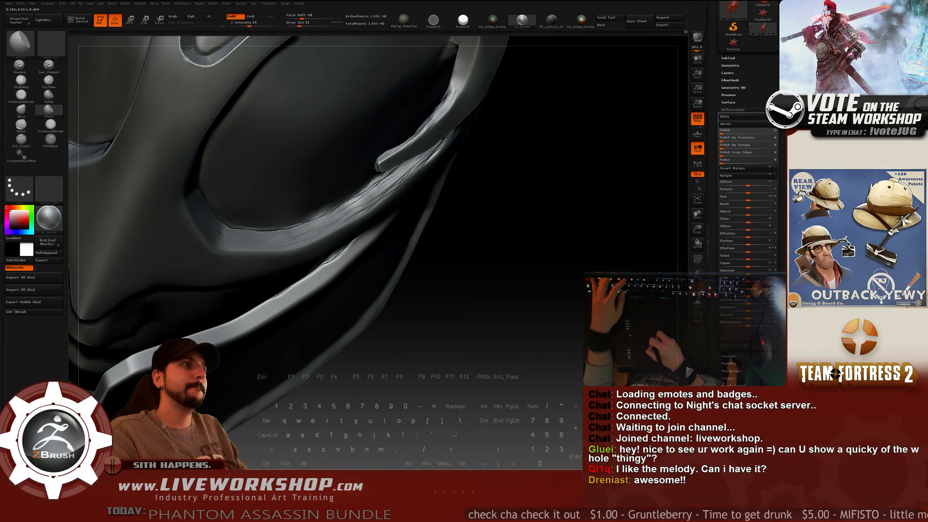
{"action": "key", "text": "s"}
{"action": "left_click_drag", "start_coordinate": [314, 231], "coordinate": [315, 231]}
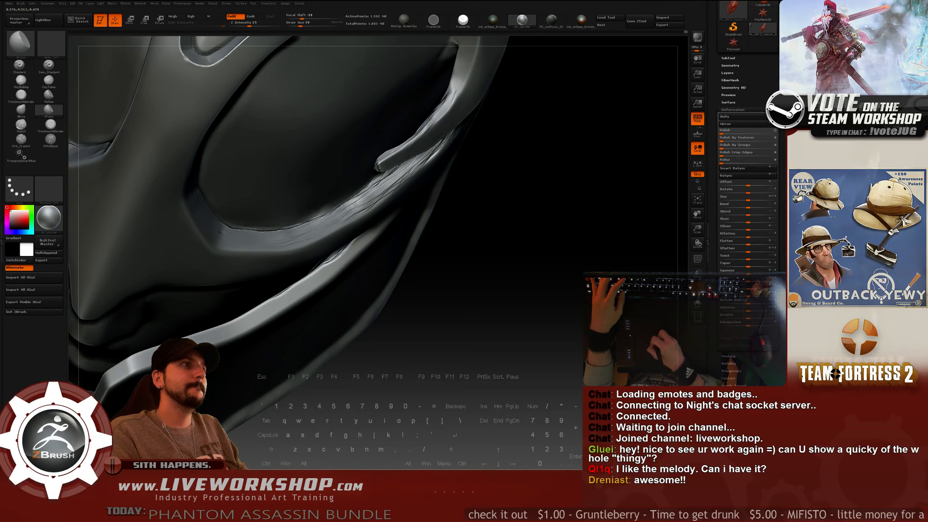
Raise the polishing brush's Z intensity and flatten the recess wall running from the lower corner up beneath the pointed hook.
{"action": "left_click_drag", "start_coordinate": [590, 226], "coordinate": [489, 178]}
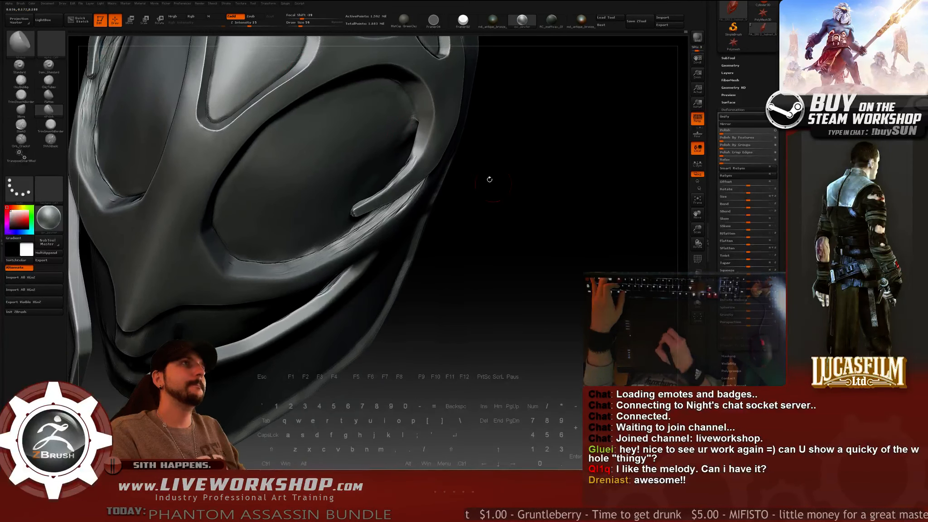
{"action": "left_click", "coordinate": [261, 25]}
{"action": "left_click_drag", "start_coordinate": [533, 246], "coordinate": [550, 277], "text": "alt"}
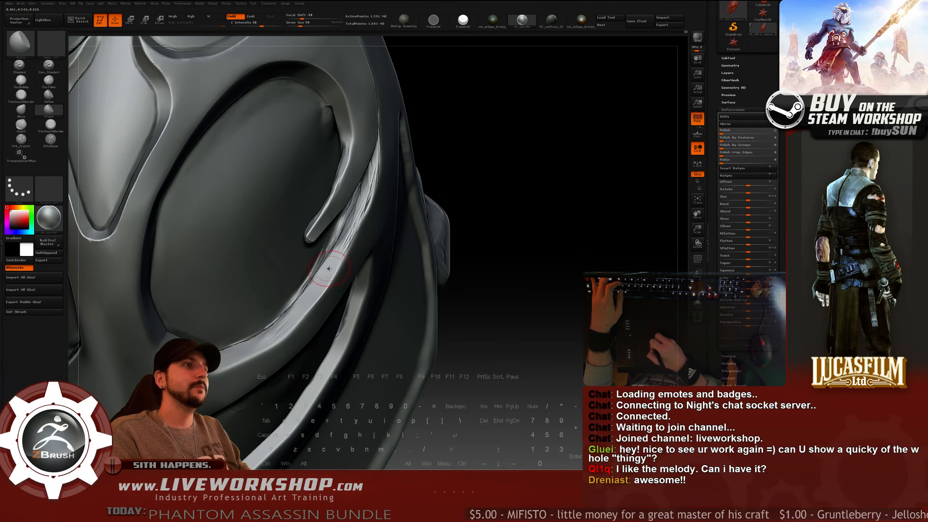
{"action": "left_click_drag", "start_coordinate": [572, 188], "coordinate": [581, 168]}
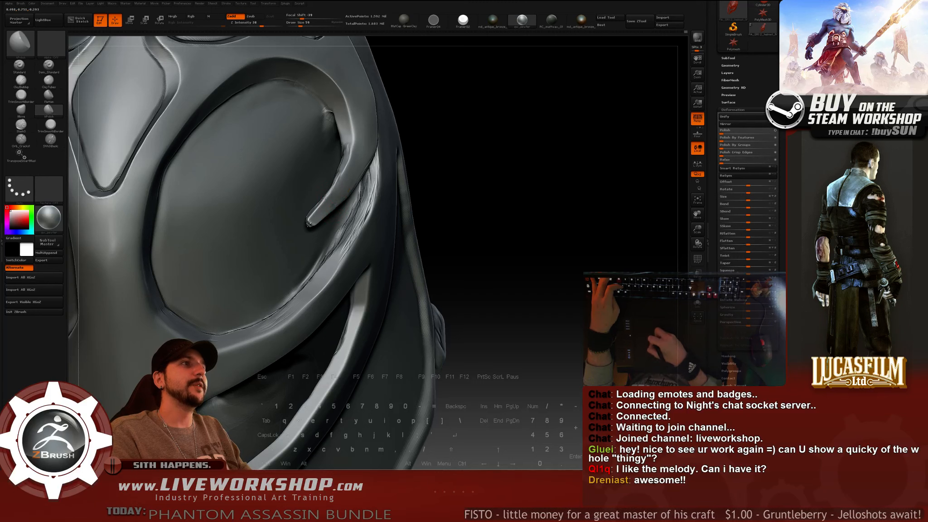
{"action": "mouse_move", "coordinate": [544, 198]}
{"action": "left_mouse_down"}
{"action": "mouse_move", "coordinate": [568, 215]}
{"action": "mouse_move", "coordinate": [560, 189]}
{"action": "mouse_move", "coordinate": [512, 186]}
{"action": "mouse_move", "coordinate": [561, 187]}
{"action": "mouse_move", "coordinate": [545, 184]}
{"action": "left_mouse_up"}
{"action": "right_click_drag", "start_coordinate": [296, 283], "coordinate": [281, 285]}
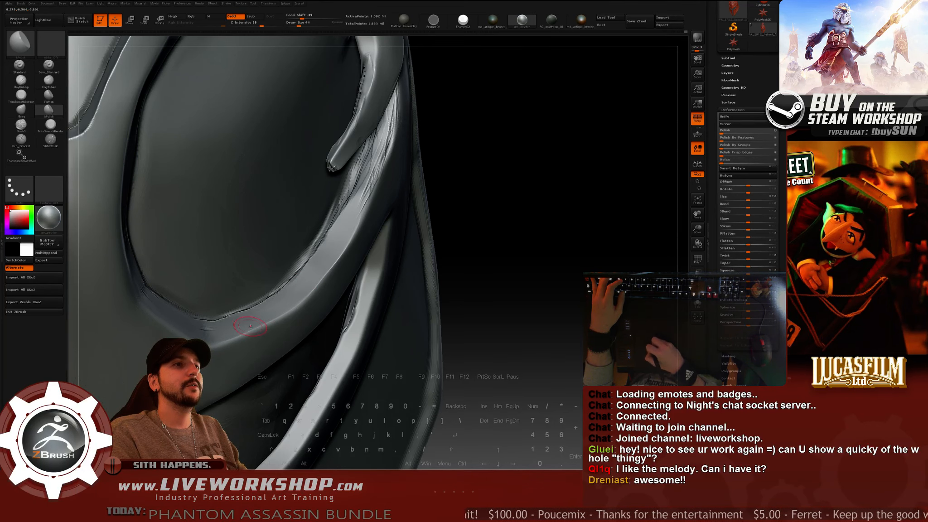
{"action": "left_click_drag", "start_coordinate": [521, 218], "coordinate": [543, 213]}
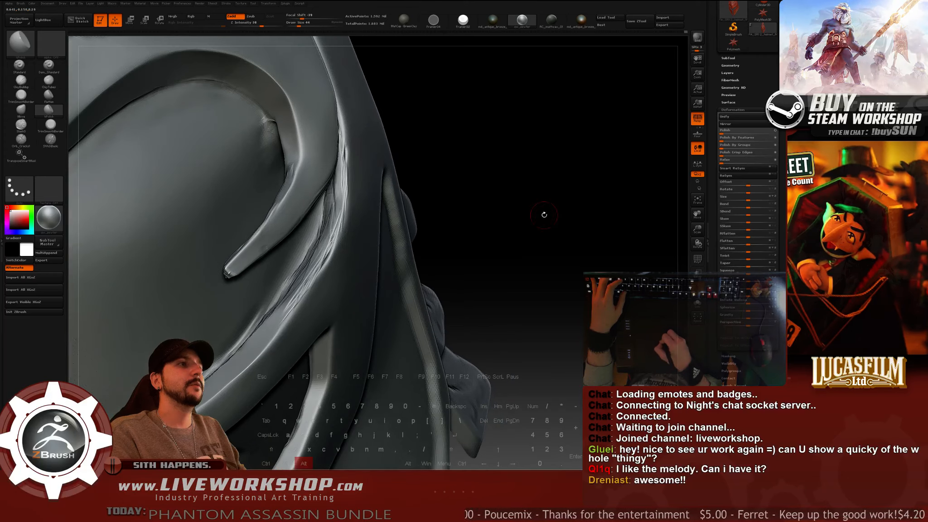
{"action": "key", "text": "s"}
{"action": "left_click_drag", "start_coordinate": [289, 285], "coordinate": [292, 284]}
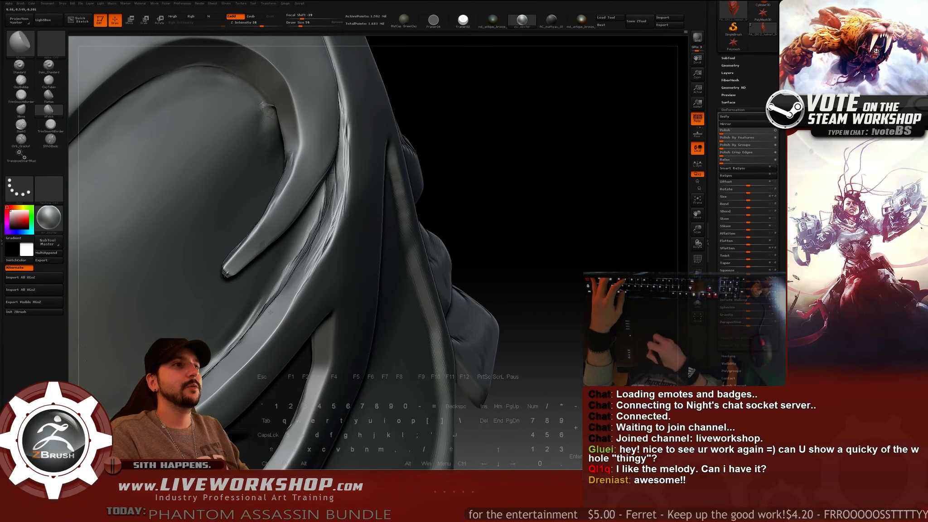
Switch to ClayBuildup and build up the creased recess wall just below the pointed hook's tip.
{"action": "mouse_move", "coordinate": [497, 201]}
{"action": "left_mouse_down"}
{"action": "mouse_move", "coordinate": [514, 178]}
{"action": "mouse_move", "coordinate": [481, 194]}
{"action": "mouse_move", "coordinate": [407, 190]}
{"action": "left_mouse_up"}
{"action": "left_click", "coordinate": [22, 81]}
{"action": "mouse_move", "coordinate": [446, 213]}
{"action": "left_mouse_down"}
{"action": "mouse_move", "coordinate": [466, 209]}
{"action": "mouse_move", "coordinate": [453, 220]}
{"action": "left_mouse_up"}
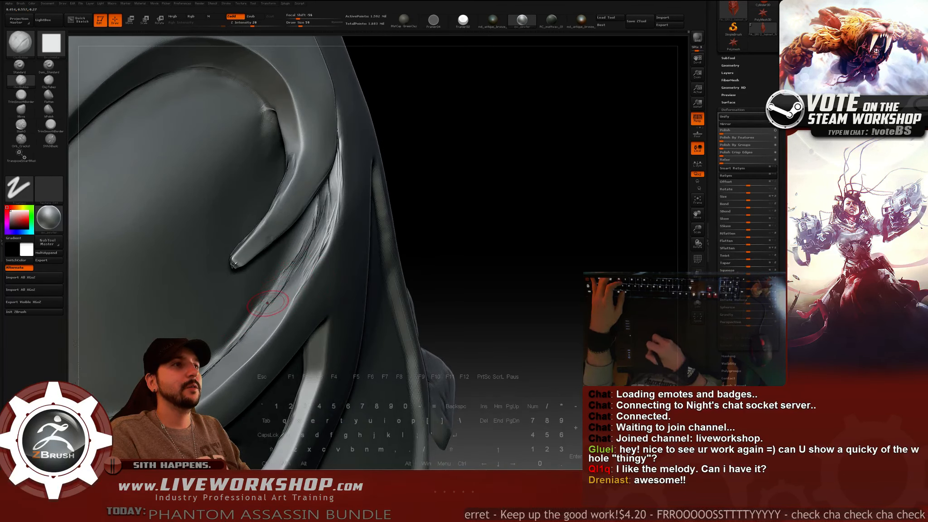
{"action": "left_click_drag", "start_coordinate": [302, 272], "coordinate": [278, 295]}
{"action": "left_click_drag", "start_coordinate": [440, 214], "coordinate": [502, 209]}
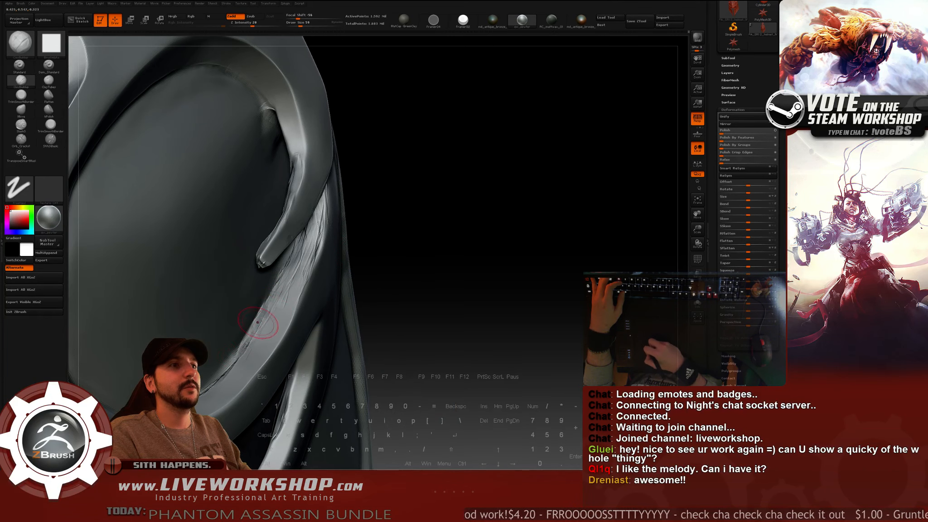
{"action": "left_click_drag", "start_coordinate": [518, 188], "coordinate": [448, 186]}
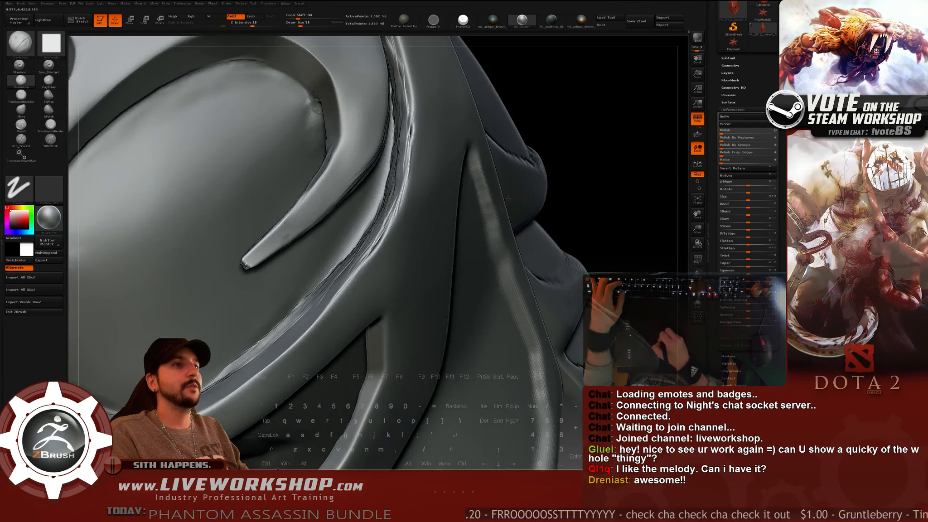
Fill the remaining gaps in the wall behind the pointed hook with ClayBuildup strokes and smooth them.
{"action": "left_click_drag", "start_coordinate": [602, 145], "coordinate": [617, 140], "text": "alt"}
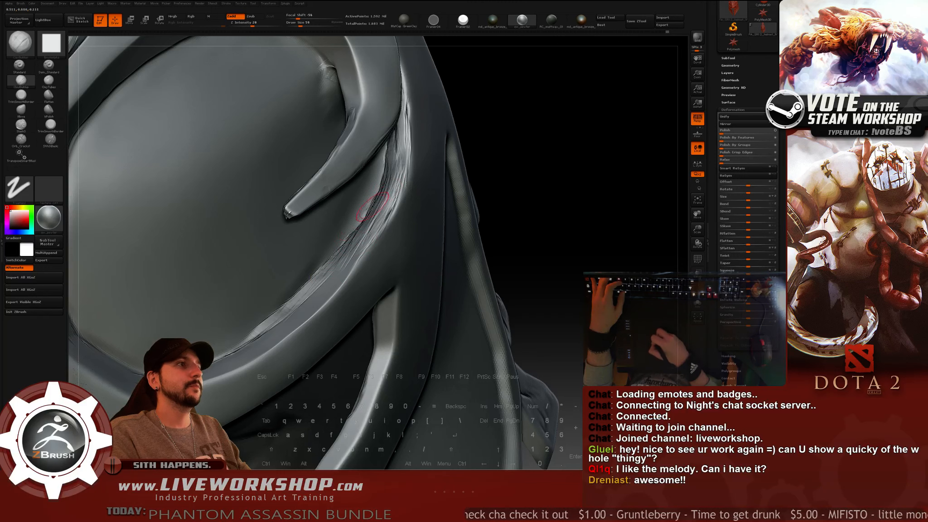
{"action": "mouse_move", "coordinate": [481, 161]}
{"action": "left_mouse_down"}
{"action": "mouse_move", "coordinate": [471, 167]}
{"action": "mouse_move", "coordinate": [482, 169]}
{"action": "left_mouse_up"}
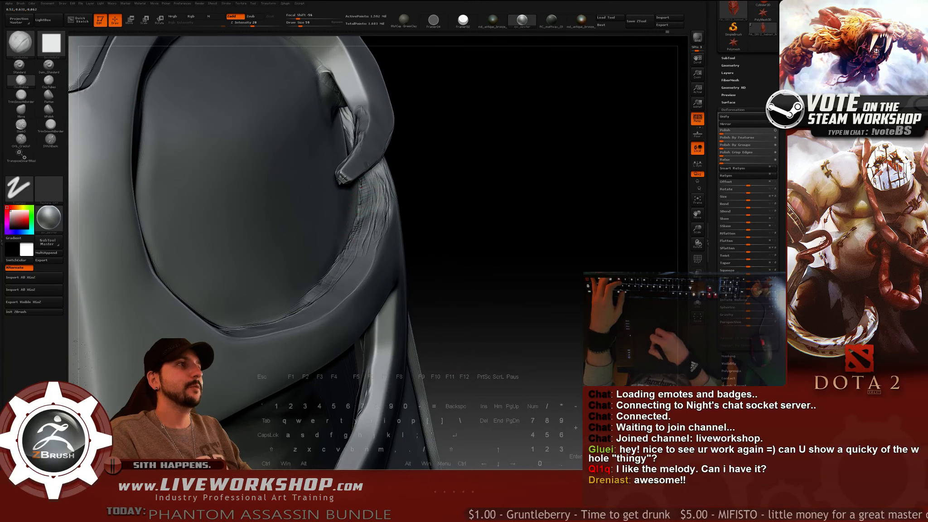
{"action": "mouse_move", "coordinate": [540, 178]}
{"action": "left_mouse_down"}
{"action": "mouse_move", "coordinate": [462, 174]}
{"action": "mouse_move", "coordinate": [478, 174]}
{"action": "left_mouse_up"}
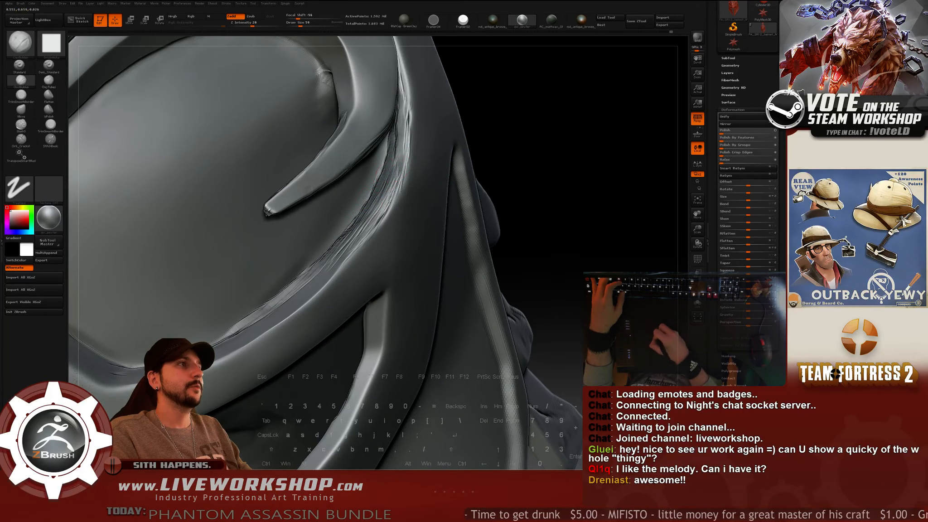
{"action": "key", "text": "shift"}
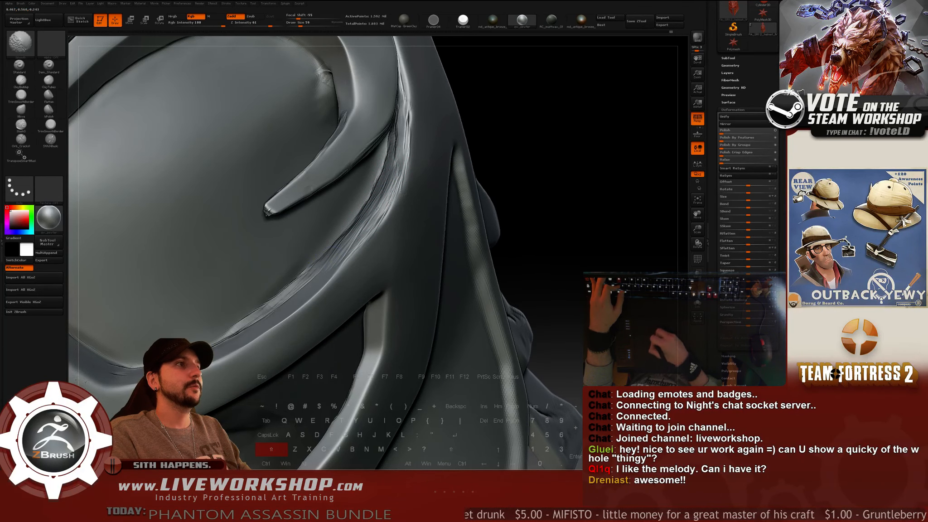
{"action": "left_click_drag", "start_coordinate": [510, 147], "coordinate": [532, 150]}
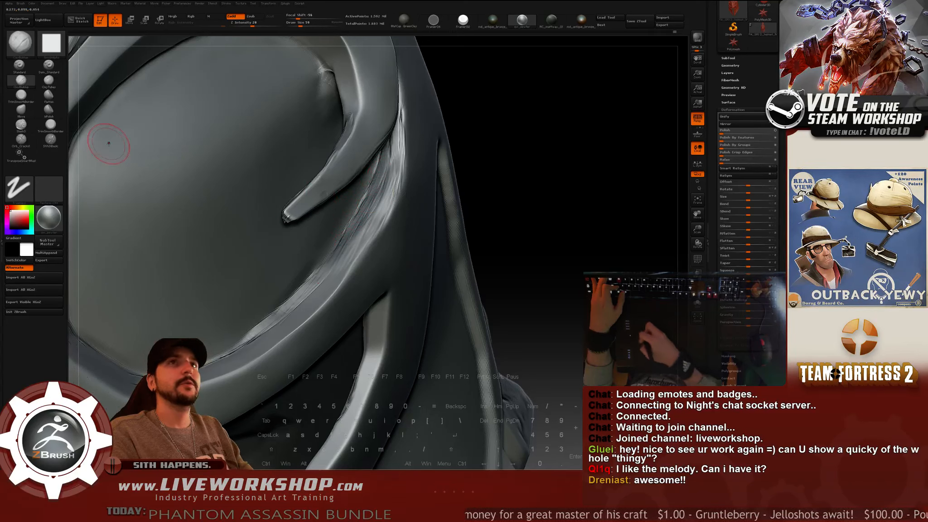
Switch back to the polishing brush and flatten the built-up recess wall below the hook into a clean bevel.
{"action": "left_click", "coordinate": [48, 110]}
{"action": "left_click_drag", "start_coordinate": [544, 162], "coordinate": [516, 168]}
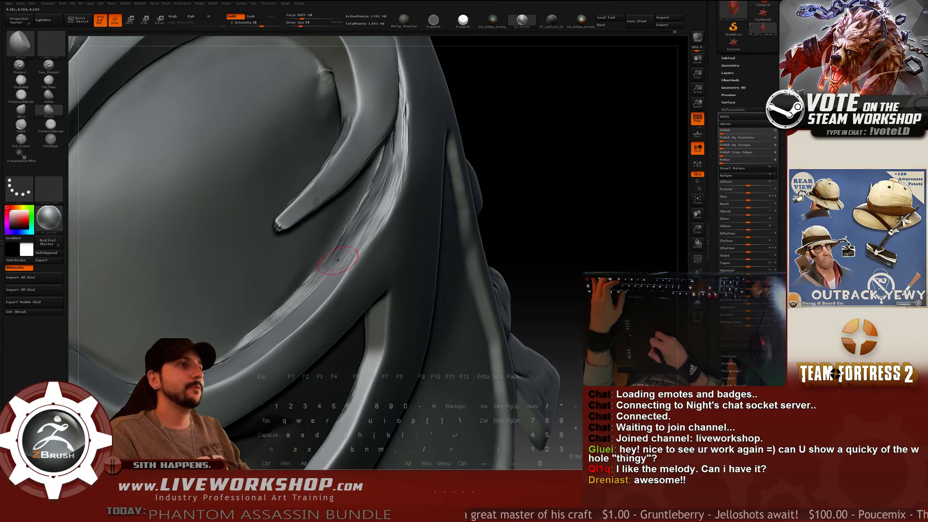
{"action": "left_click_drag", "start_coordinate": [337, 260], "coordinate": [333, 272]}
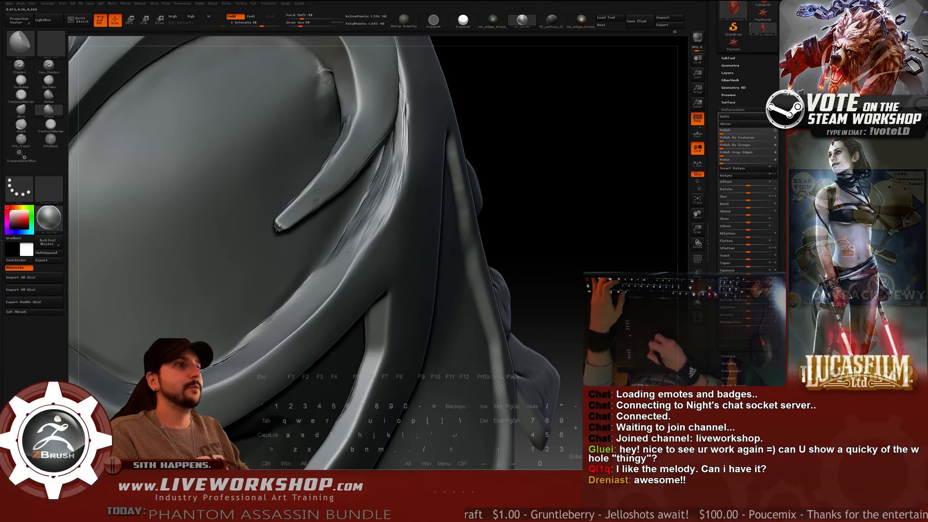
{"action": "left_click_drag", "start_coordinate": [576, 201], "coordinate": [537, 217], "text": "alt"}
{"action": "mouse_move", "coordinate": [343, 253]}
{"action": "left_mouse_down"}
{"action": "mouse_move", "coordinate": [356, 231]}
{"action": "mouse_move", "coordinate": [350, 242]}
{"action": "left_mouse_up"}
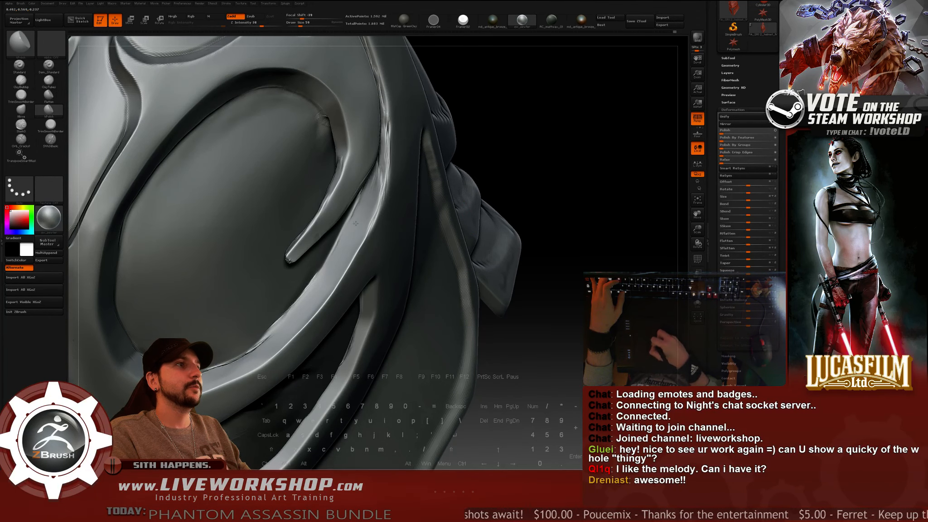
{"action": "mouse_move", "coordinate": [285, 321]}
{"action": "left_mouse_down"}
{"action": "mouse_move", "coordinate": [309, 302]}
{"action": "mouse_move", "coordinate": [269, 340]}
{"action": "left_mouse_up"}
{"action": "key", "text": "s"}
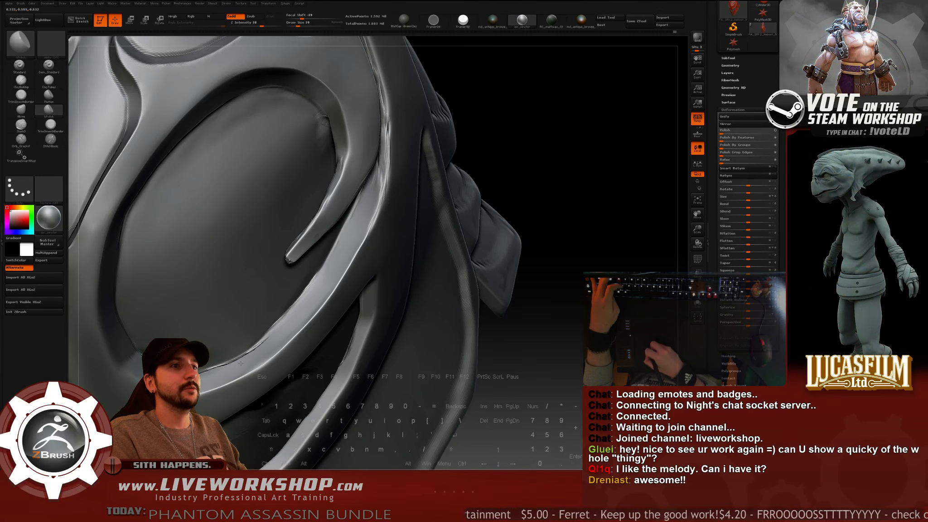
{"action": "key", "text": "shift"}
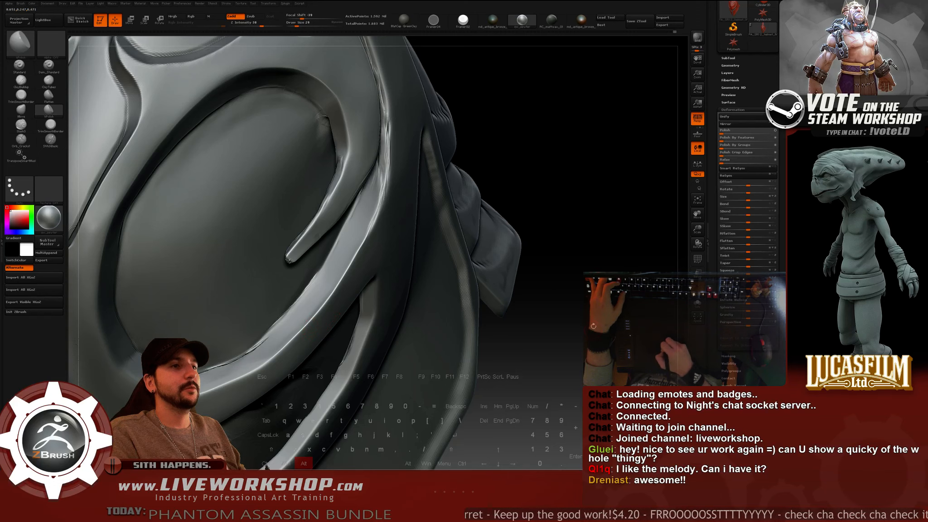
Try polishing the oval recess with an enlarged brush and undo the stroke.
{"action": "mouse_move", "coordinate": [527, 317]}
{"action": "left_mouse_down", "text": "alt"}
{"action": "mouse_move", "coordinate": [522, 267]}
{"action": "mouse_move", "coordinate": [516, 270]}
{"action": "mouse_move", "coordinate": [526, 244]}
{"action": "mouse_move", "coordinate": [509, 267]}
{"action": "mouse_move", "coordinate": [501, 244]}
{"action": "mouse_move", "coordinate": [363, 174]}
{"action": "left_mouse_up", "text": "alt"}
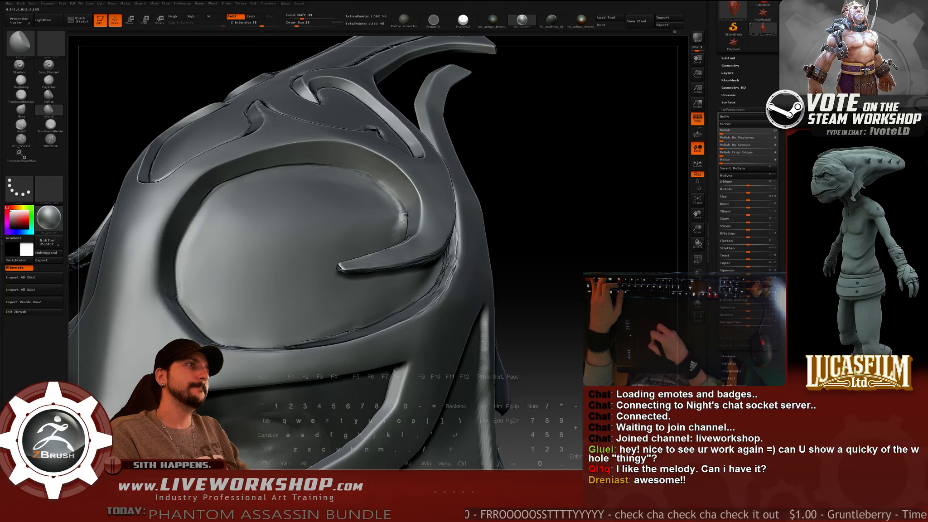
{"action": "key", "text": "bracketright"}
{"action": "key", "text": "bracketright"}
{"action": "key", "text": "bracketright"}
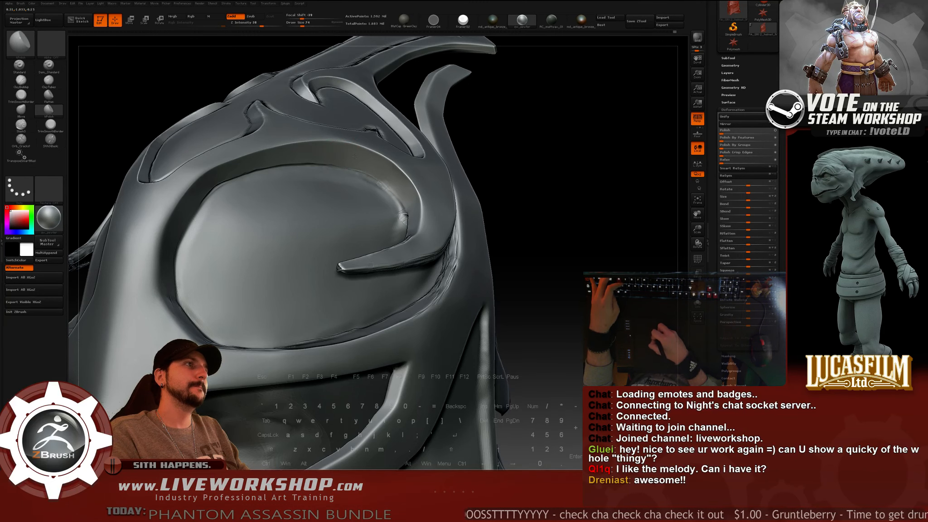
{"action": "key", "text": "ctrl+z"}
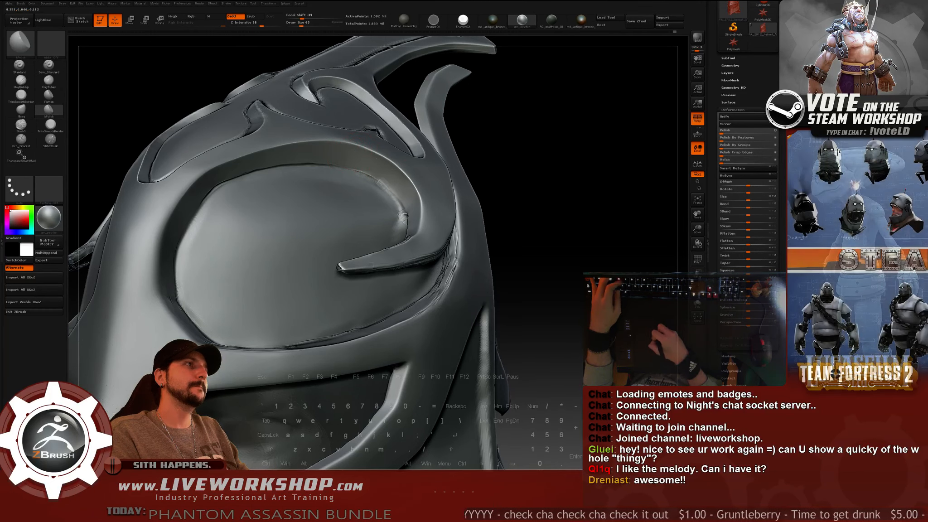
Adjust the brush's draw size and flatten the narrow side wall behind the hook's upper bend, undoing the last stroke.
{"action": "left_click_drag", "start_coordinate": [607, 183], "coordinate": [363, 215], "text": "alt"}
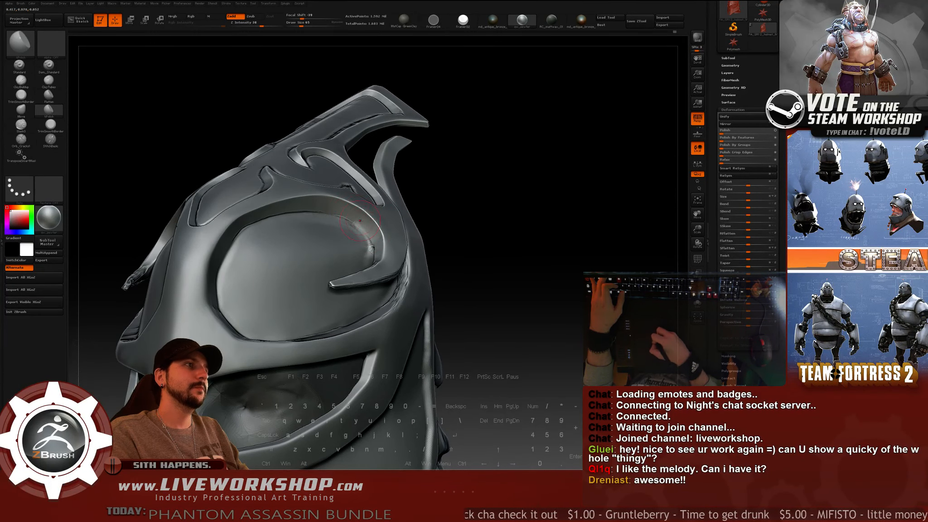
{"action": "mouse_move", "coordinate": [423, 225]}
{"action": "left_mouse_down", "text": "alt"}
{"action": "mouse_move", "coordinate": [569, 203]}
{"action": "mouse_move", "coordinate": [590, 212]}
{"action": "mouse_move", "coordinate": [575, 221]}
{"action": "mouse_move", "coordinate": [566, 167]}
{"action": "mouse_move", "coordinate": [549, 181]}
{"action": "left_mouse_up", "text": "alt"}
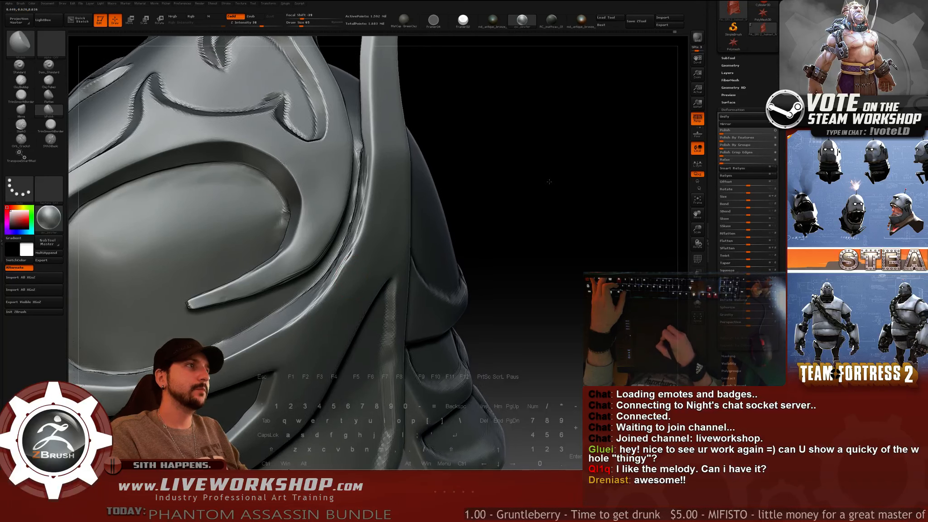
{"action": "mouse_move", "coordinate": [521, 151]}
{"action": "left_mouse_down", "text": "alt"}
{"action": "mouse_move", "coordinate": [578, 156]}
{"action": "mouse_move", "coordinate": [582, 140]}
{"action": "mouse_move", "coordinate": [559, 140]}
{"action": "left_mouse_up", "text": "alt"}
{"action": "key", "text": "s"}
{"action": "left_click", "coordinate": [400, 155]}
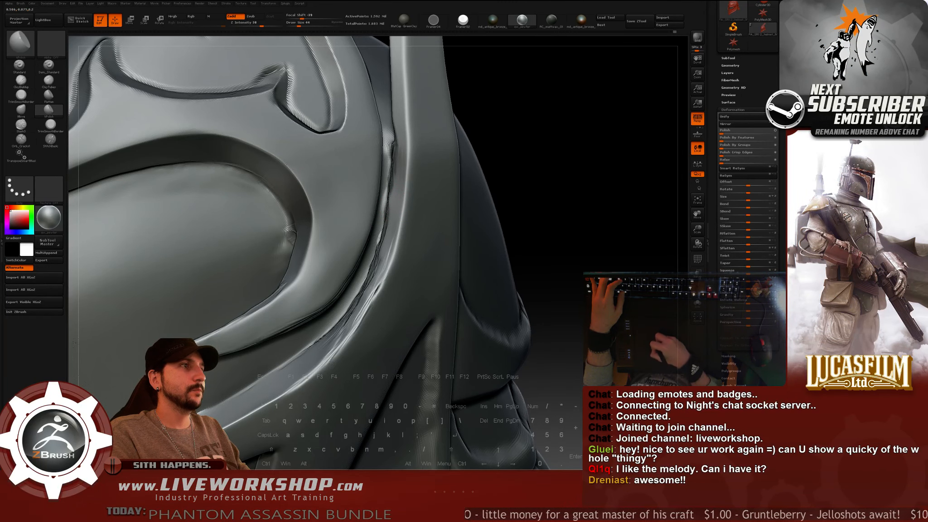
{"action": "left_click_drag", "start_coordinate": [585, 202], "coordinate": [382, 251]}
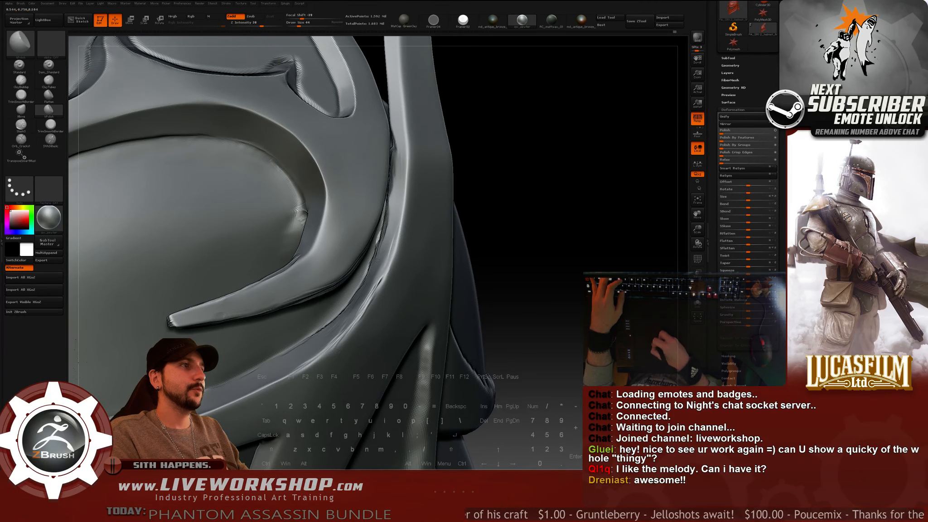
{"action": "key", "text": "s"}
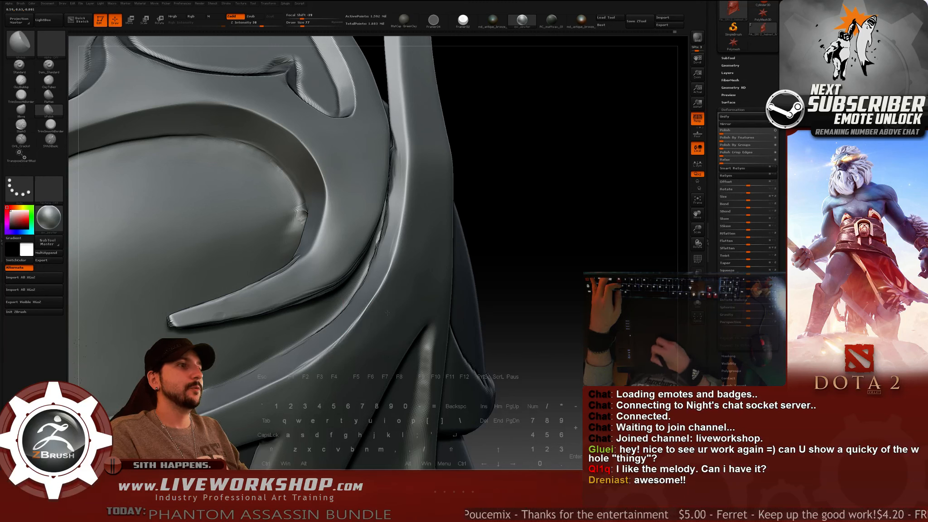
{"action": "key", "text": "ctrl+z"}
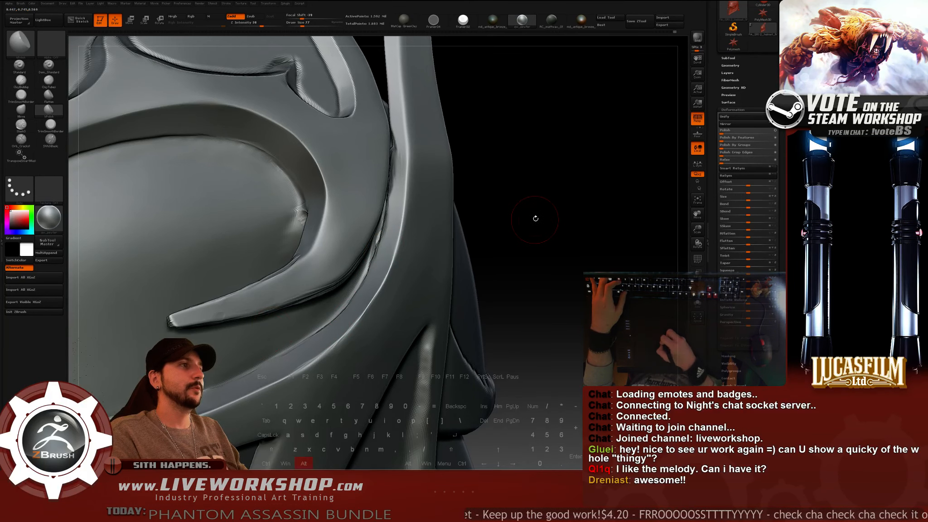
Adjust the brush's draw size and polish the upper crest's side edge facing the horn into a clean bevel.
{"action": "mouse_move", "coordinate": [534, 216]}
{"action": "left_mouse_down"}
{"action": "mouse_move", "coordinate": [555, 186]}
{"action": "mouse_move", "coordinate": [504, 216]}
{"action": "left_mouse_up"}
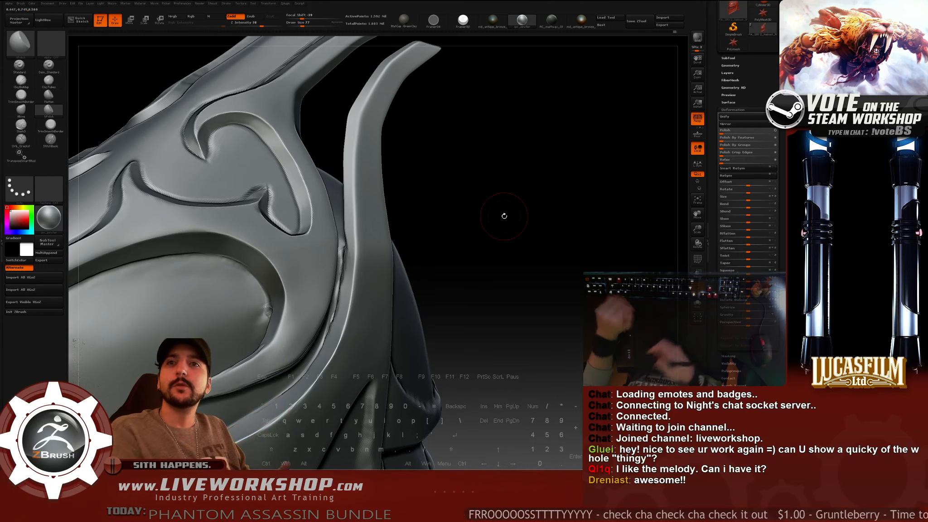
{"action": "mouse_move", "coordinate": [505, 207]}
{"action": "left_mouse_down"}
{"action": "mouse_move", "coordinate": [513, 208]}
{"action": "mouse_move", "coordinate": [512, 234]}
{"action": "mouse_move", "coordinate": [501, 254]}
{"action": "left_mouse_up"}
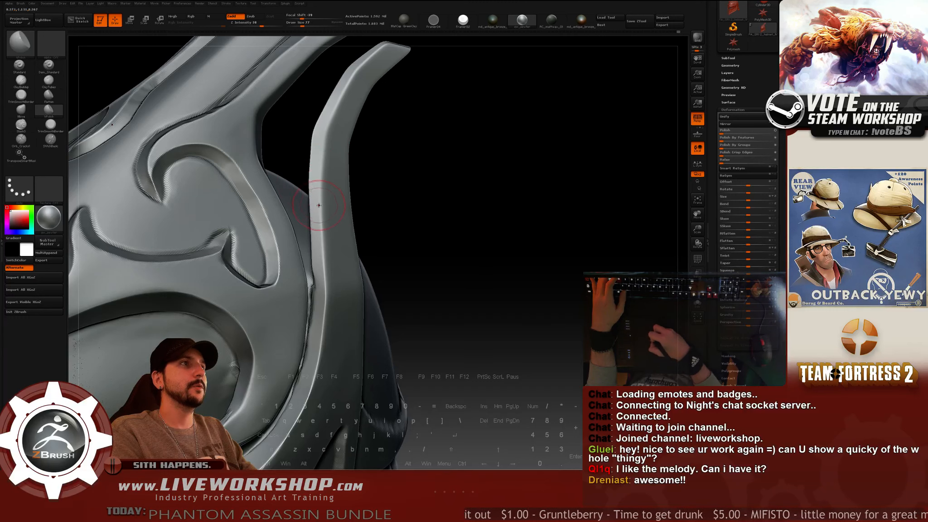
{"action": "mouse_move", "coordinate": [474, 175]}
{"action": "left_mouse_down"}
{"action": "mouse_move", "coordinate": [484, 177]}
{"action": "mouse_move", "coordinate": [491, 202]}
{"action": "mouse_move", "coordinate": [483, 203]}
{"action": "left_mouse_up"}
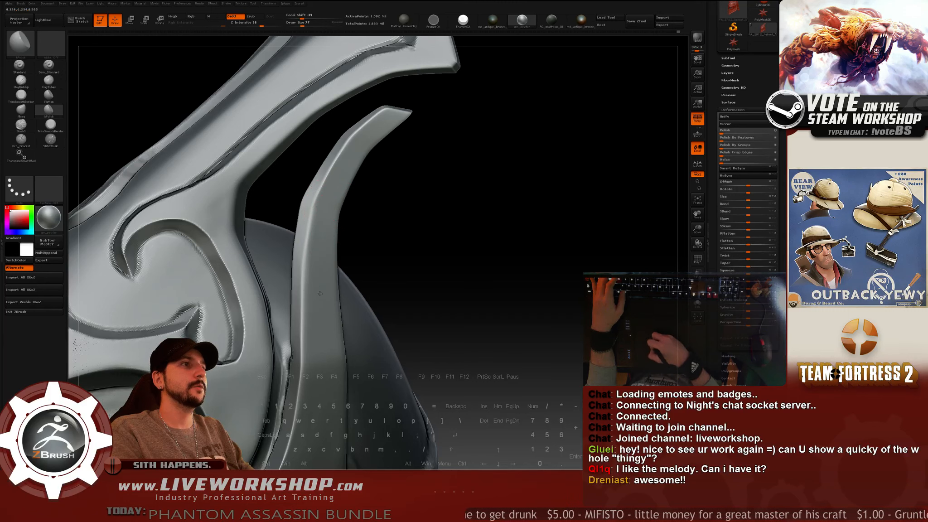
{"action": "mouse_move", "coordinate": [497, 249]}
{"action": "left_mouse_down", "text": "alt"}
{"action": "mouse_move", "coordinate": [458, 216]}
{"action": "mouse_move", "coordinate": [491, 224]}
{"action": "mouse_move", "coordinate": [518, 275]}
{"action": "left_mouse_up", "text": "alt"}
{"action": "mouse_move", "coordinate": [521, 205]}
{"action": "left_mouse_down"}
{"action": "mouse_move", "coordinate": [535, 204]}
{"action": "mouse_move", "coordinate": [521, 225]}
{"action": "left_mouse_up"}
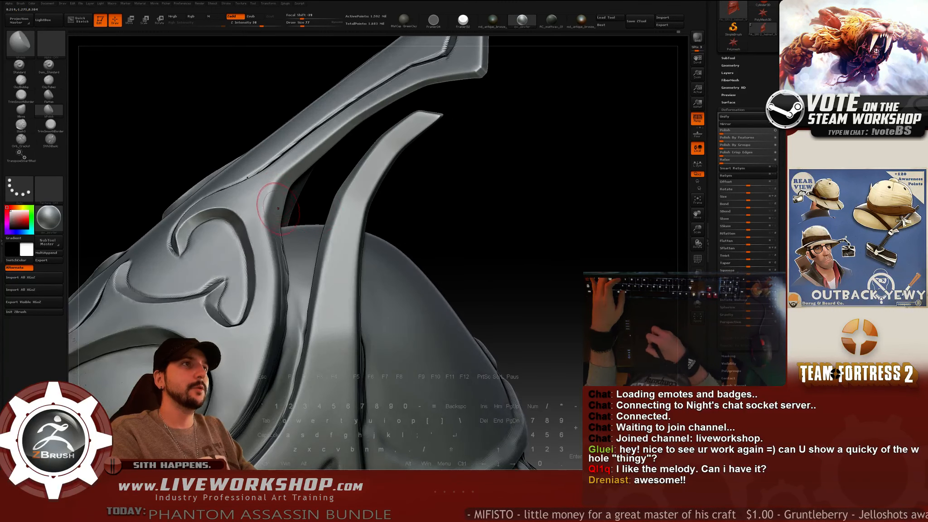
{"action": "key", "text": "s"}
{"action": "left_click_drag", "start_coordinate": [279, 198], "coordinate": [278, 196]}
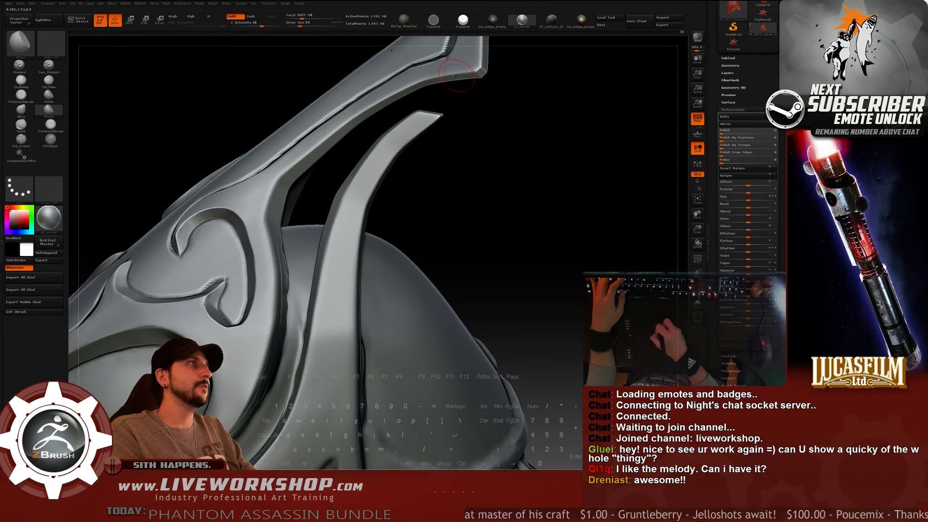
Try polishing the corner of the recessed panel at the crest's tip and undo the stroke.
{"action": "mouse_move", "coordinate": [519, 95]}
{"action": "left_mouse_down", "text": "alt"}
{"action": "mouse_move", "coordinate": [482, 209]}
{"action": "mouse_move", "coordinate": [348, 199]}
{"action": "left_mouse_up", "text": "alt"}
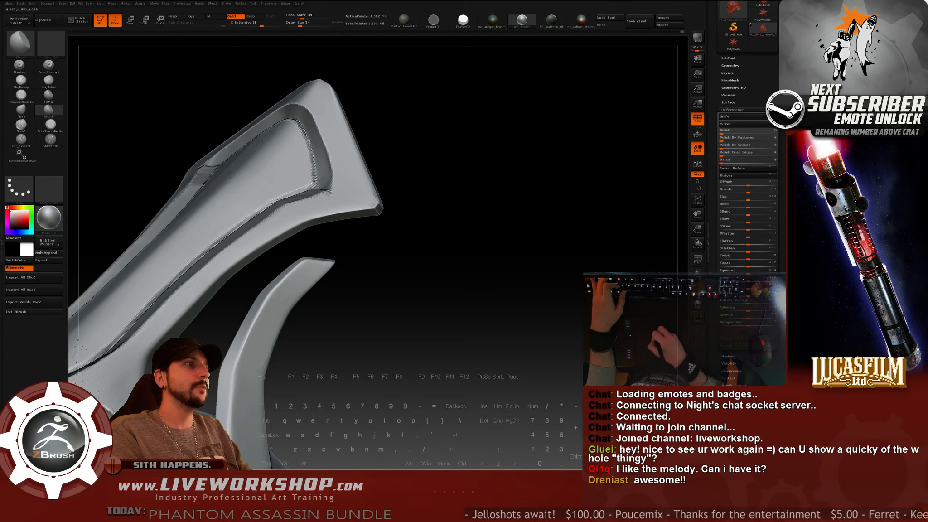
{"action": "left_click_drag", "start_coordinate": [431, 178], "coordinate": [410, 182]}
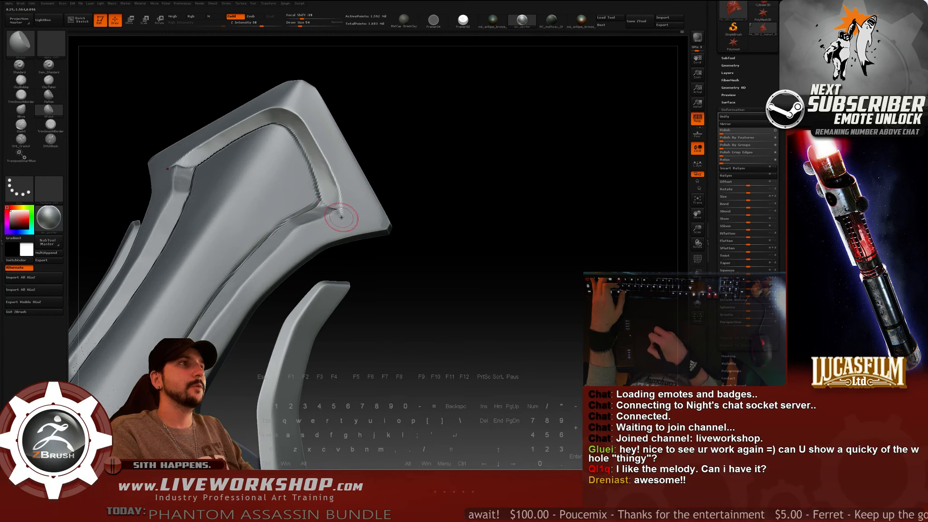
{"action": "key", "text": "ctrl+z"}
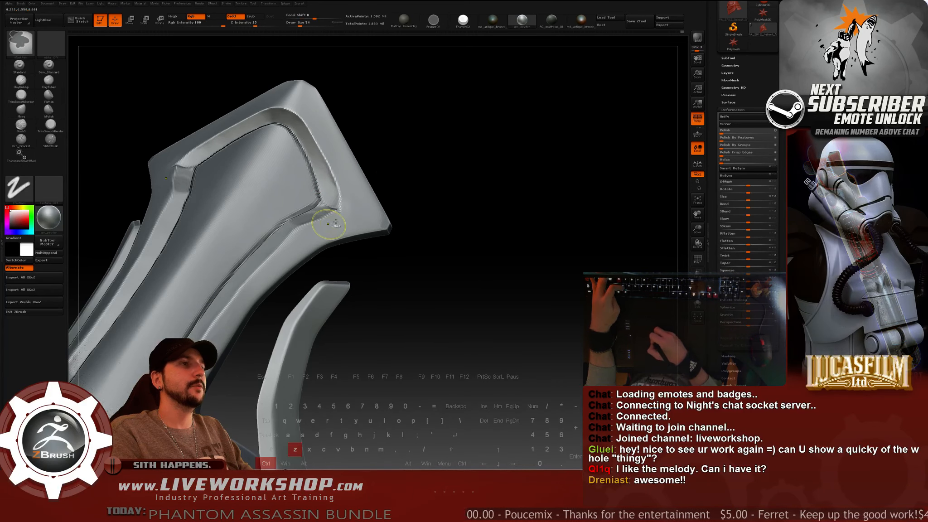
Polish the upper wall of the oval recess along its inner edge, undoing the first stroke.
{"action": "key", "text": "f"}
{"action": "mouse_move", "coordinate": [429, 218]}
{"action": "left_mouse_down"}
{"action": "mouse_move", "coordinate": [461, 194]}
{"action": "mouse_move", "coordinate": [476, 215]}
{"action": "mouse_move", "coordinate": [457, 222]}
{"action": "mouse_move", "coordinate": [491, 211]}
{"action": "mouse_move", "coordinate": [493, 256]}
{"action": "mouse_move", "coordinate": [560, 208]}
{"action": "mouse_move", "coordinate": [545, 212]}
{"action": "left_mouse_up"}
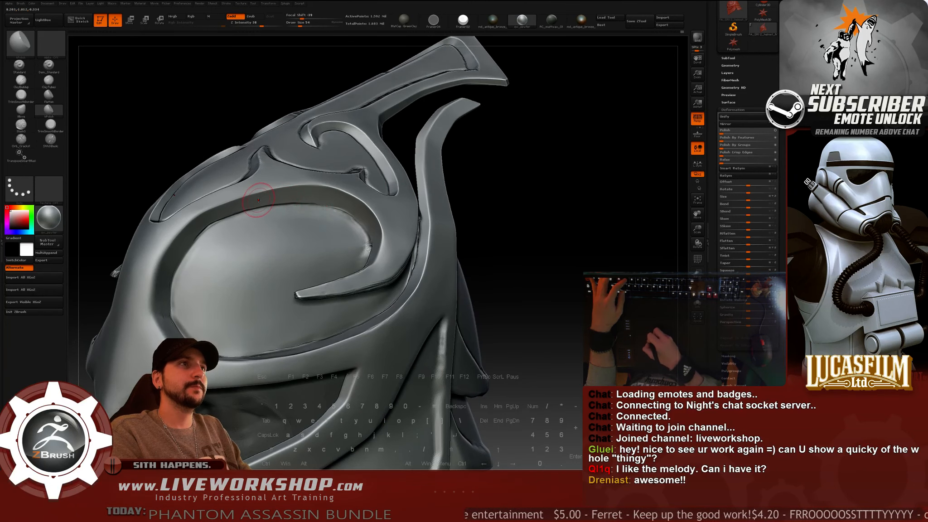
{"action": "key", "text": "ctrl+z"}
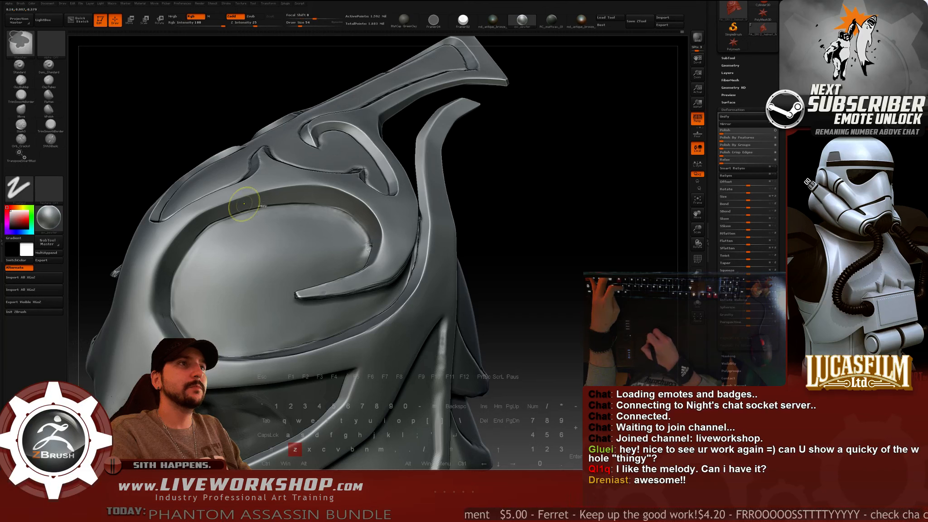
{"action": "left_click_drag", "start_coordinate": [245, 204], "coordinate": [271, 198]}
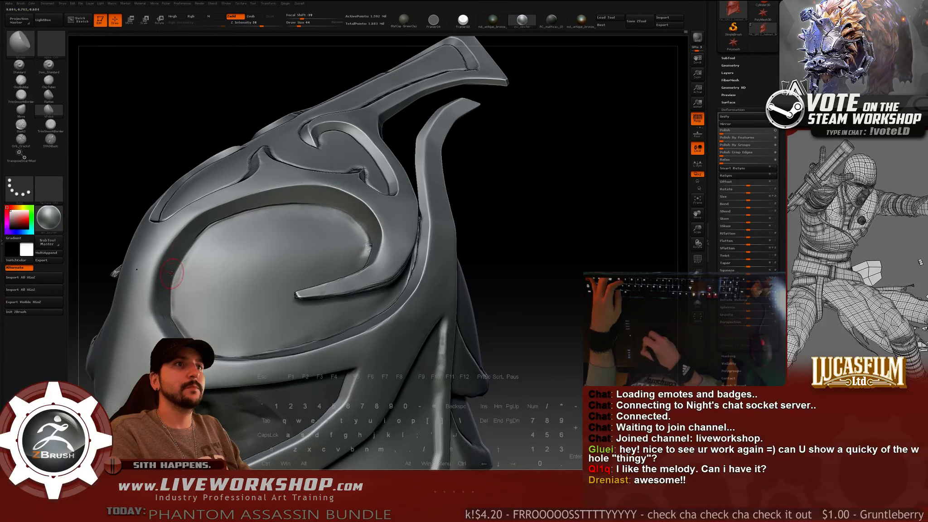
Polish the oval recess's wall around the hook's inner bend, adjusting the draw size and undoing a stray stroke.
{"action": "left_click_drag", "start_coordinate": [493, 199], "coordinate": [576, 213]}
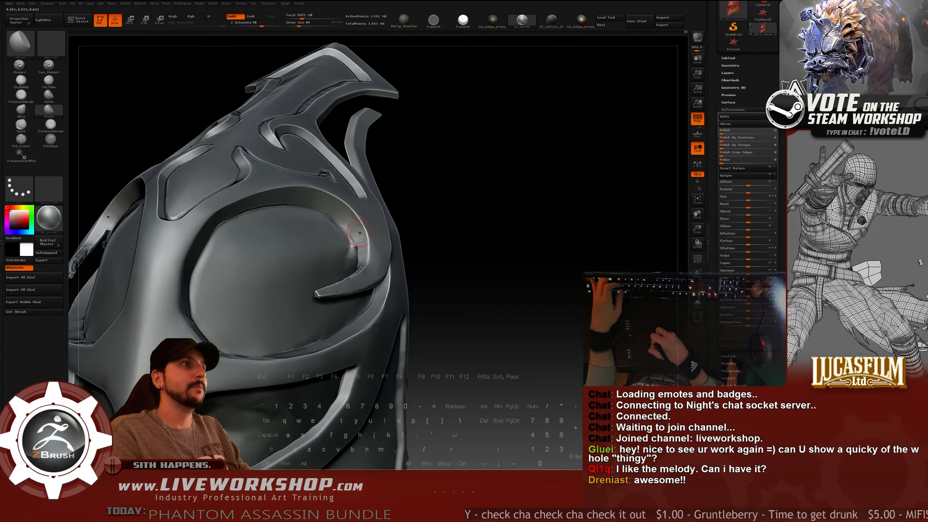
{"action": "left_click_drag", "start_coordinate": [538, 191], "coordinate": [540, 225], "text": "alt"}
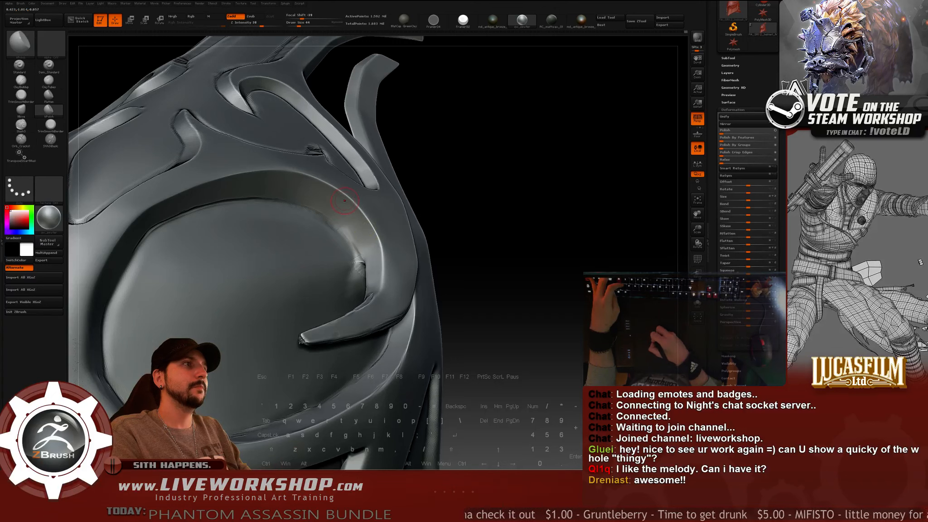
{"action": "mouse_move", "coordinate": [518, 194]}
{"action": "left_mouse_down"}
{"action": "mouse_move", "coordinate": [589, 190]}
{"action": "mouse_move", "coordinate": [530, 200]}
{"action": "left_mouse_up"}
{"action": "left_click_drag", "start_coordinate": [471, 240], "coordinate": [435, 245]}
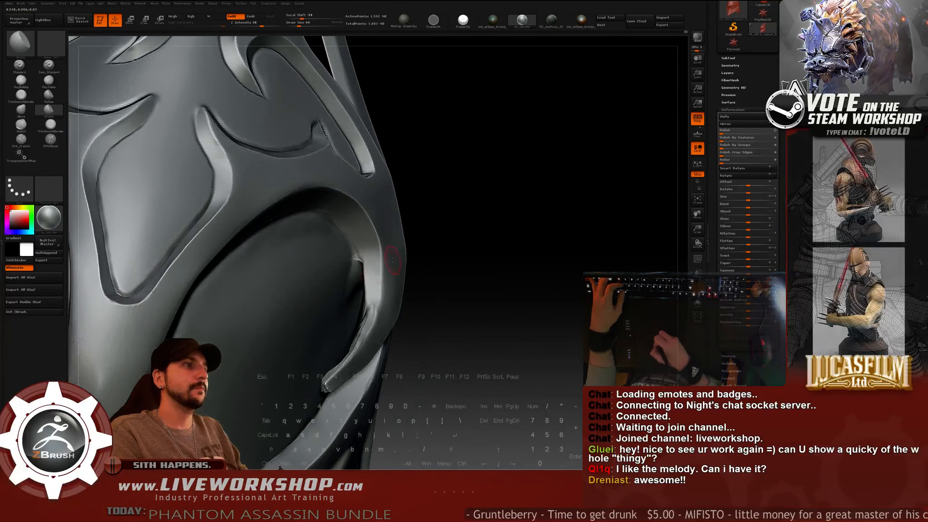
{"action": "mouse_move", "coordinate": [515, 271]}
{"action": "left_mouse_down"}
{"action": "mouse_move", "coordinate": [499, 223]}
{"action": "mouse_move", "coordinate": [493, 243]}
{"action": "mouse_move", "coordinate": [507, 244]}
{"action": "left_mouse_up"}
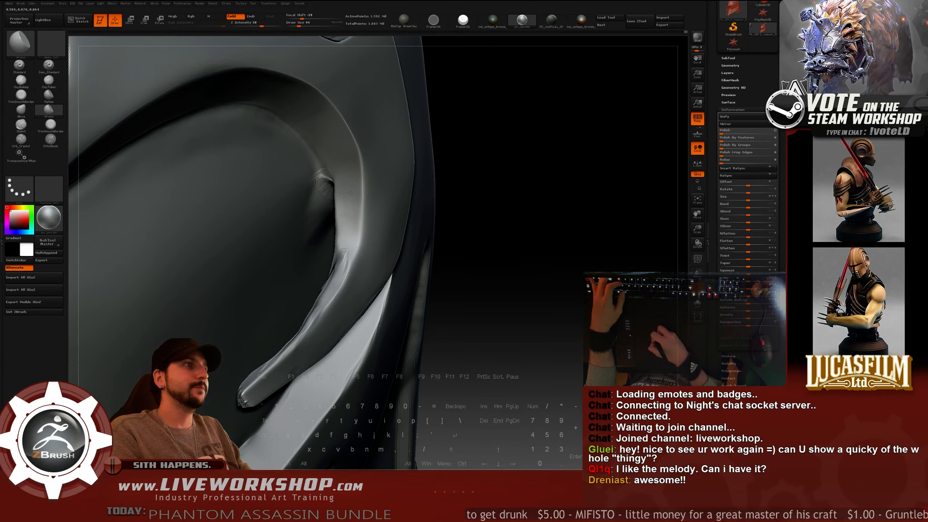
{"action": "key", "text": "s"}
{"action": "left_click_drag", "start_coordinate": [350, 212], "coordinate": [352, 206]}
{"action": "key", "text": "ctrl+z"}
{"action": "key", "text": "s"}
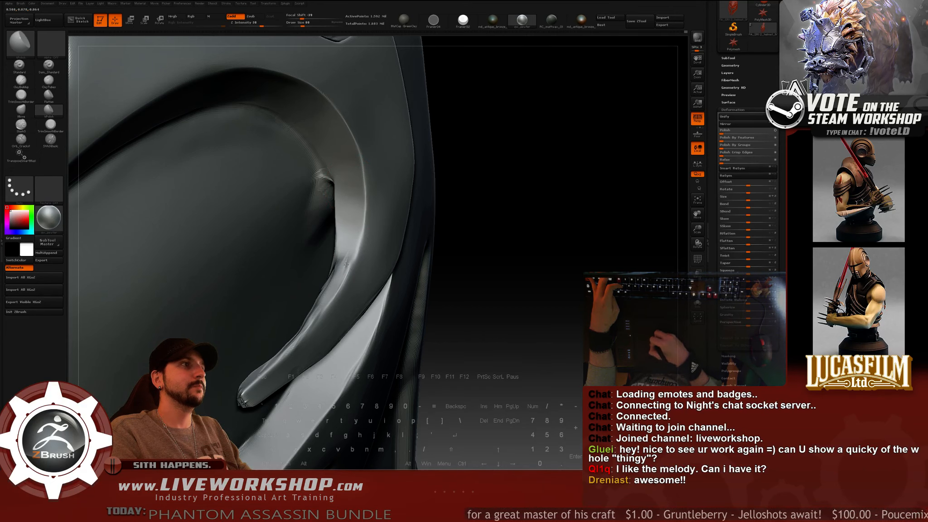
Try several polishing strokes on the hook's narrow inner side wall from a steep angle and undo them.
{"action": "left_click_drag", "start_coordinate": [524, 131], "coordinate": [524, 205], "text": "alt"}
{"action": "mouse_move", "coordinate": [582, 205]}
{"action": "left_mouse_down"}
{"action": "mouse_move", "coordinate": [551, 213]}
{"action": "mouse_move", "coordinate": [597, 226]}
{"action": "mouse_move", "coordinate": [565, 211]}
{"action": "mouse_move", "coordinate": [559, 257]}
{"action": "mouse_move", "coordinate": [526, 244]}
{"action": "mouse_move", "coordinate": [438, 243]}
{"action": "left_mouse_up"}
{"action": "left_click_drag", "start_coordinate": [369, 263], "coordinate": [365, 277]}
{"action": "key", "text": "ctrl+z"}
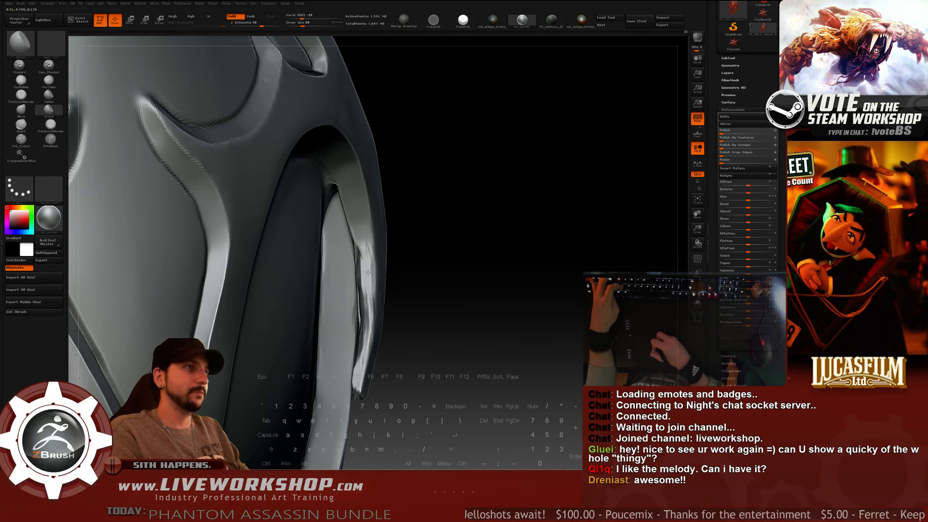
{"action": "left_click_drag", "start_coordinate": [367, 277], "coordinate": [363, 244]}
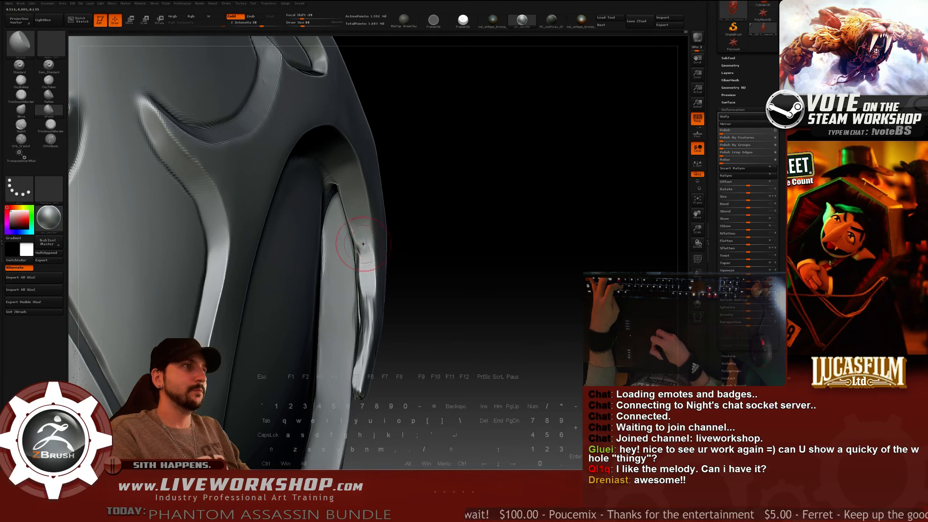
{"action": "key", "text": "ctrl+z"}
{"action": "mouse_move", "coordinate": [486, 244]}
{"action": "left_mouse_down"}
{"action": "mouse_move", "coordinate": [484, 224]}
{"action": "mouse_move", "coordinate": [494, 224]}
{"action": "left_mouse_up"}
{"action": "left_click_drag", "start_coordinate": [371, 290], "coordinate": [372, 280]}
{"action": "key", "text": "ctrl+z"}
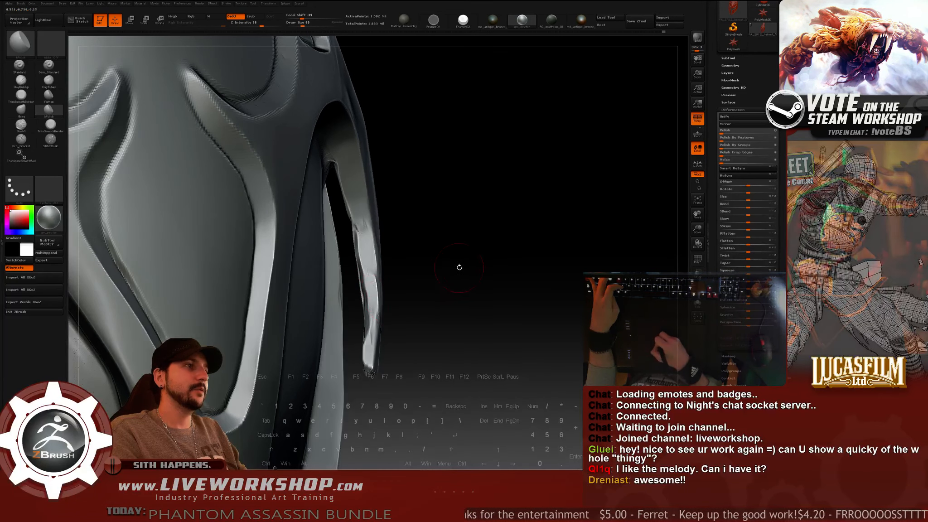
Flatten the hook's narrow inner side wall with long strokes running down towards its tip.
{"action": "left_click_drag", "start_coordinate": [455, 263], "coordinate": [375, 272]}
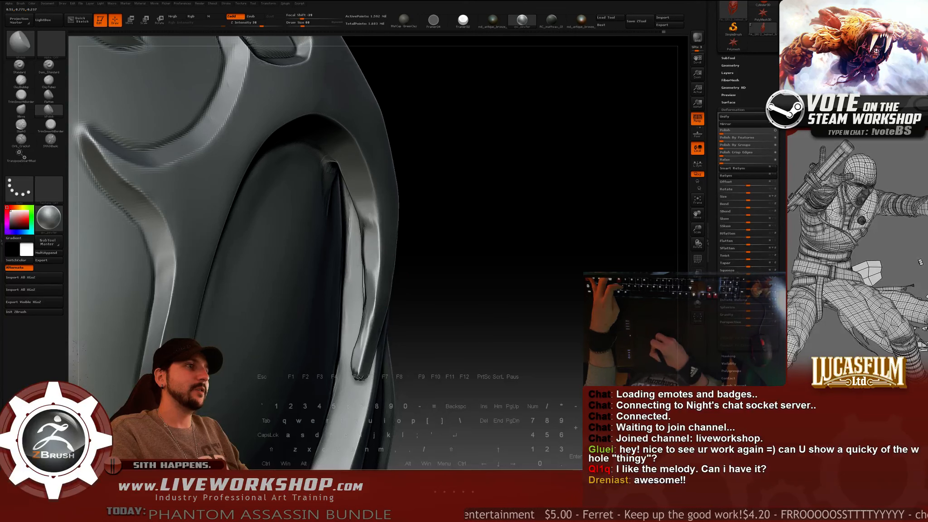
{"action": "mouse_move", "coordinate": [487, 247]}
{"action": "left_mouse_down"}
{"action": "mouse_move", "coordinate": [515, 230]}
{"action": "mouse_move", "coordinate": [489, 248]}
{"action": "left_mouse_up"}
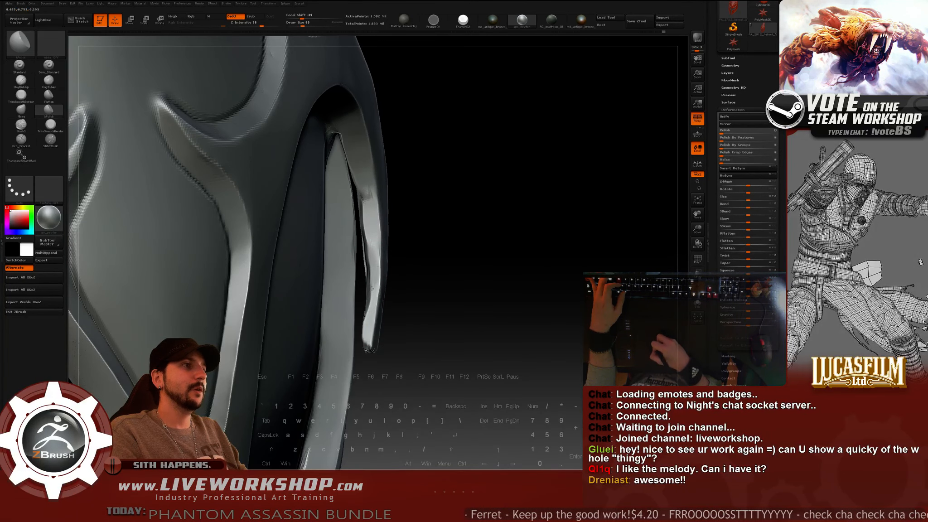
{"action": "mouse_move", "coordinate": [374, 293]}
{"action": "left_mouse_down"}
{"action": "mouse_move", "coordinate": [370, 308]}
{"action": "mouse_move", "coordinate": [372, 240]}
{"action": "mouse_move", "coordinate": [373, 264]}
{"action": "left_mouse_up"}
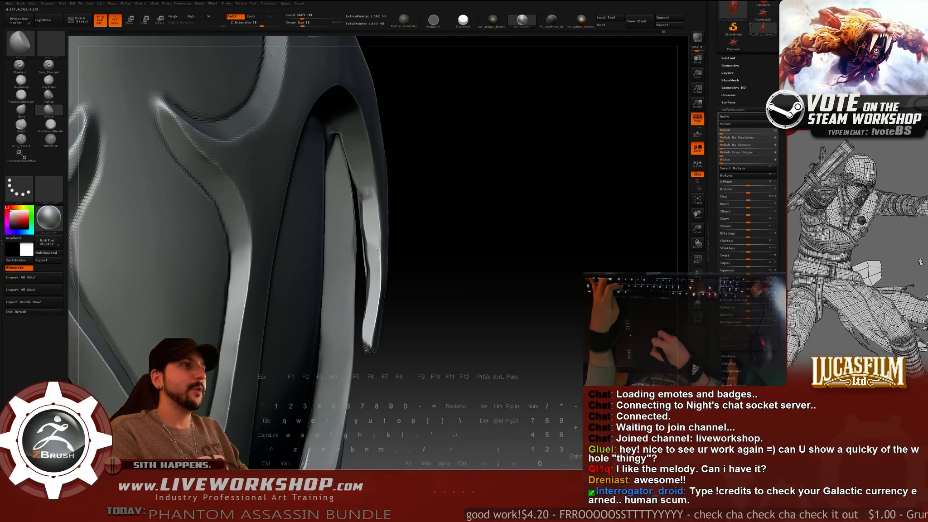
{"action": "mouse_move", "coordinate": [371, 201]}
{"action": "left_mouse_down"}
{"action": "mouse_move", "coordinate": [370, 220]}
{"action": "mouse_move", "coordinate": [362, 181]}
{"action": "mouse_move", "coordinate": [374, 259]}
{"action": "mouse_move", "coordinate": [369, 320]}
{"action": "left_mouse_up"}
Polish the front face of the hook's lower arm towards its pointed end.
{"action": "mouse_move", "coordinate": [507, 217]}
{"action": "left_mouse_down", "text": "alt"}
{"action": "mouse_move", "coordinate": [519, 151]}
{"action": "mouse_move", "coordinate": [569, 244]}
{"action": "mouse_move", "coordinate": [552, 203]}
{"action": "left_mouse_up", "text": "alt"}
{"action": "mouse_move", "coordinate": [568, 189]}
{"action": "left_mouse_down", "text": "alt"}
{"action": "mouse_move", "coordinate": [607, 159]}
{"action": "mouse_move", "coordinate": [590, 112]}
{"action": "mouse_move", "coordinate": [562, 120]}
{"action": "mouse_move", "coordinate": [570, 119]}
{"action": "mouse_move", "coordinate": [555, 111]}
{"action": "left_mouse_up", "text": "alt"}
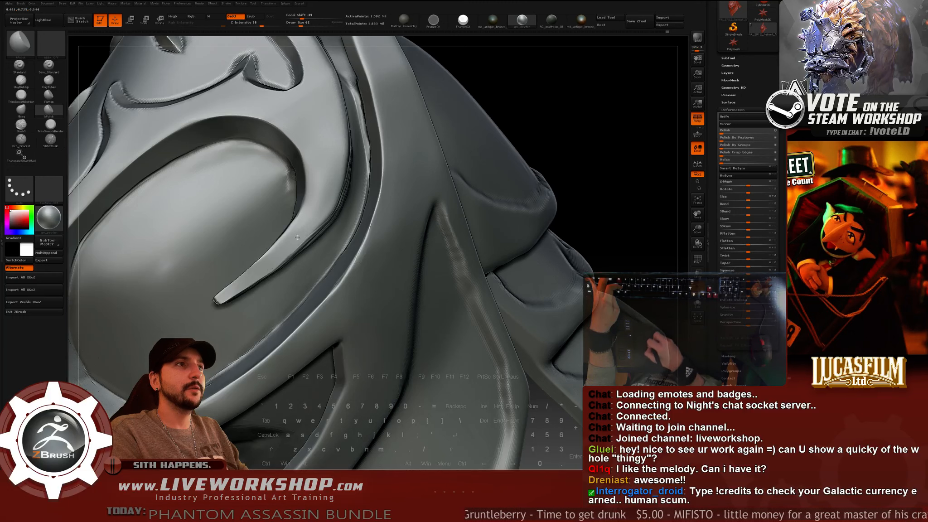
{"action": "left_click_drag", "start_coordinate": [268, 264], "coordinate": [278, 252]}
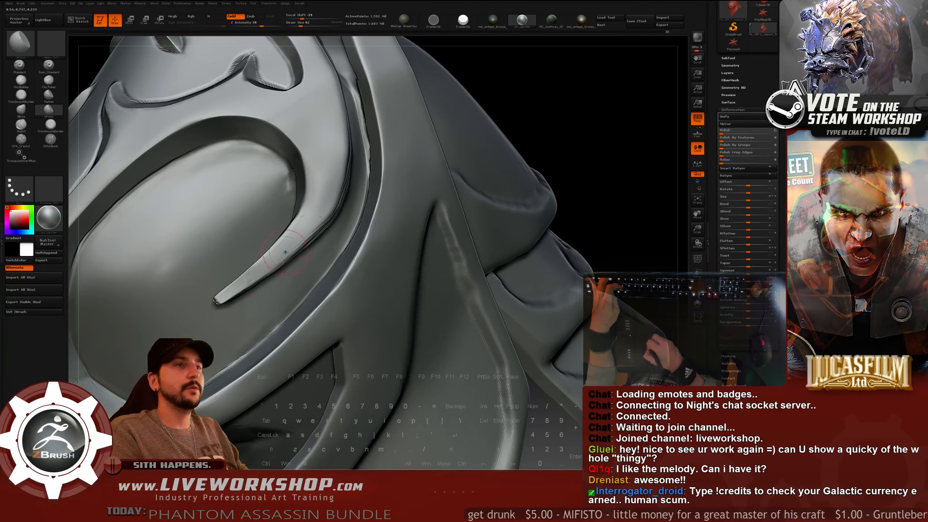
Flatten the blunt end face of the hook's tip and undo the last stroke.
{"action": "mouse_move", "coordinate": [603, 119]}
{"action": "left_mouse_down"}
{"action": "mouse_move", "coordinate": [592, 108]}
{"action": "mouse_move", "coordinate": [435, 209]}
{"action": "left_mouse_up"}
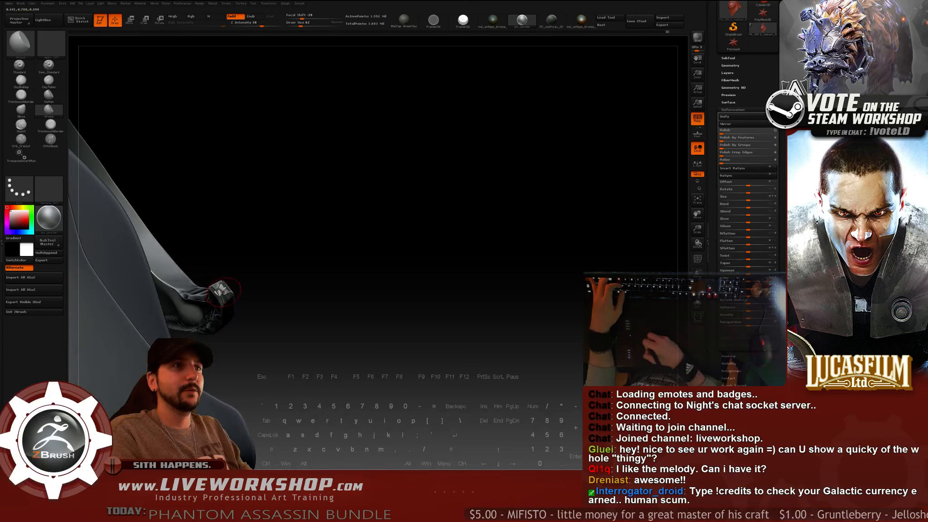
{"action": "key", "text": "ctrl"}
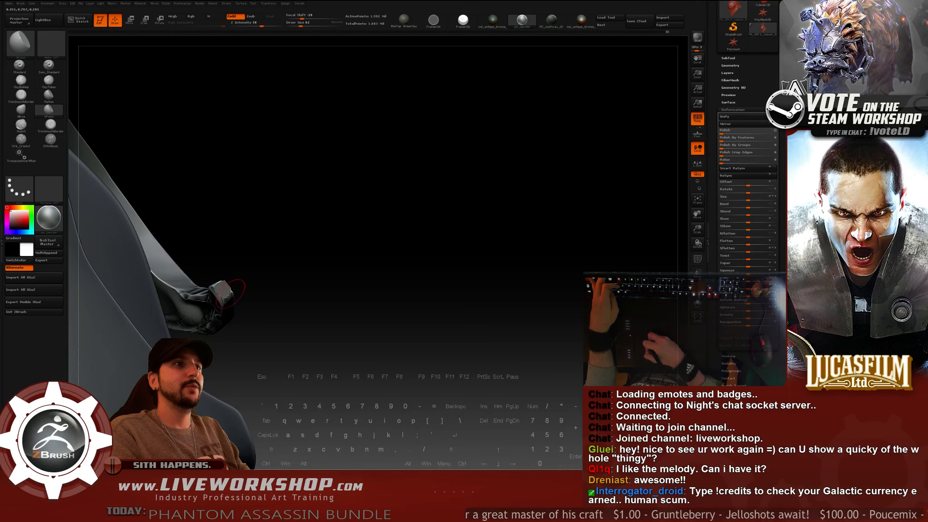
{"action": "mouse_move", "coordinate": [318, 243]}
{"action": "left_mouse_down"}
{"action": "mouse_move", "coordinate": [319, 265]}
{"action": "mouse_move", "coordinate": [280, 272]}
{"action": "left_mouse_up"}
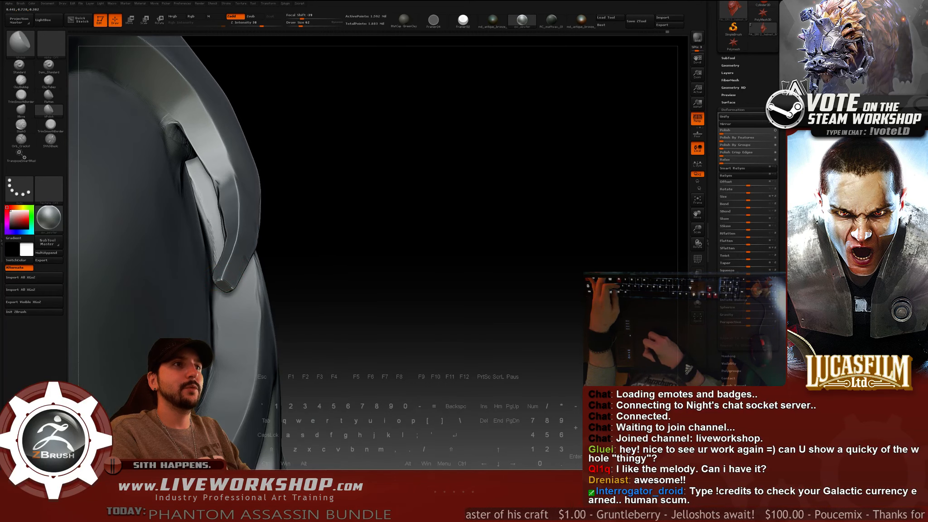
{"action": "key", "text": "ctrl+z"}
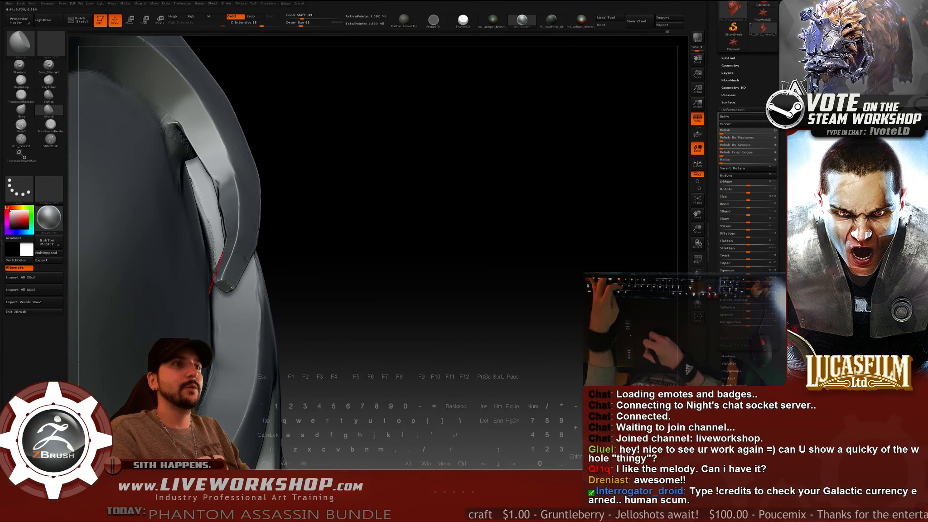
Adjust the brush's draw size and flatten the rough underside wall of the hook towards its outer bend.
{"action": "left_click_drag", "start_coordinate": [385, 236], "coordinate": [281, 210]}
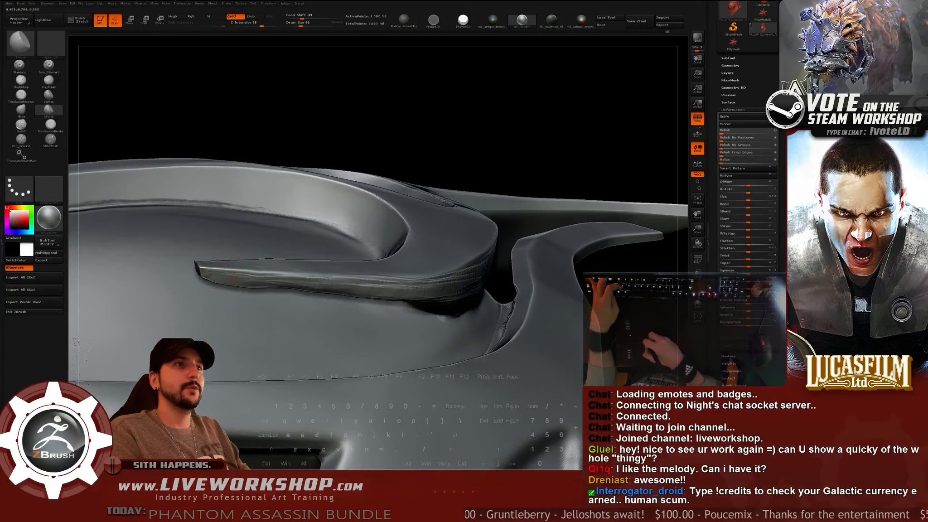
{"action": "key", "text": "s"}
{"action": "left_click", "coordinate": [286, 281]}
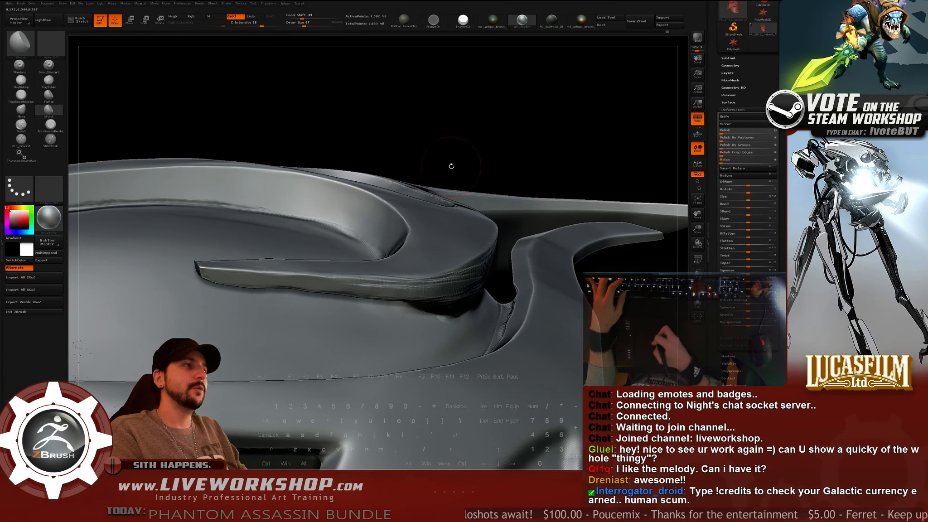
{"action": "left_click_drag", "start_coordinate": [453, 113], "coordinate": [451, 139]}
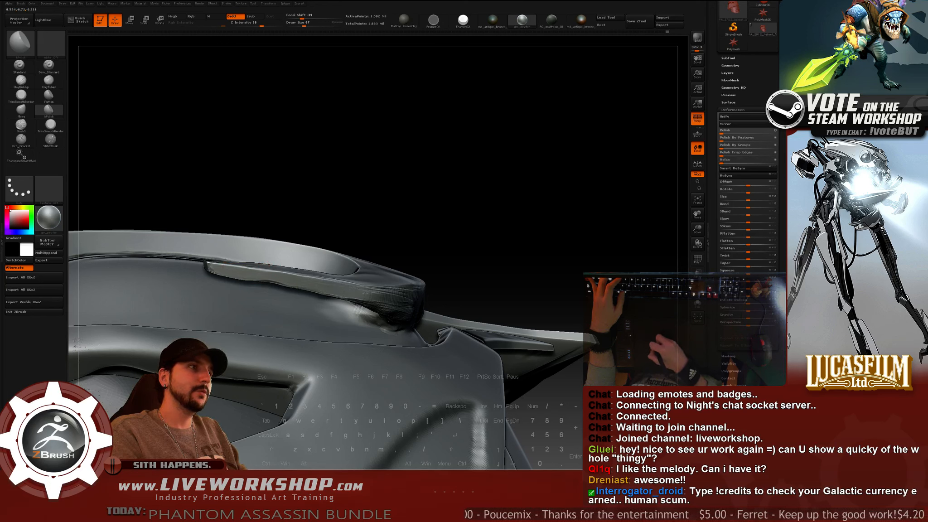
{"action": "left_click_drag", "start_coordinate": [499, 226], "coordinate": [453, 251]}
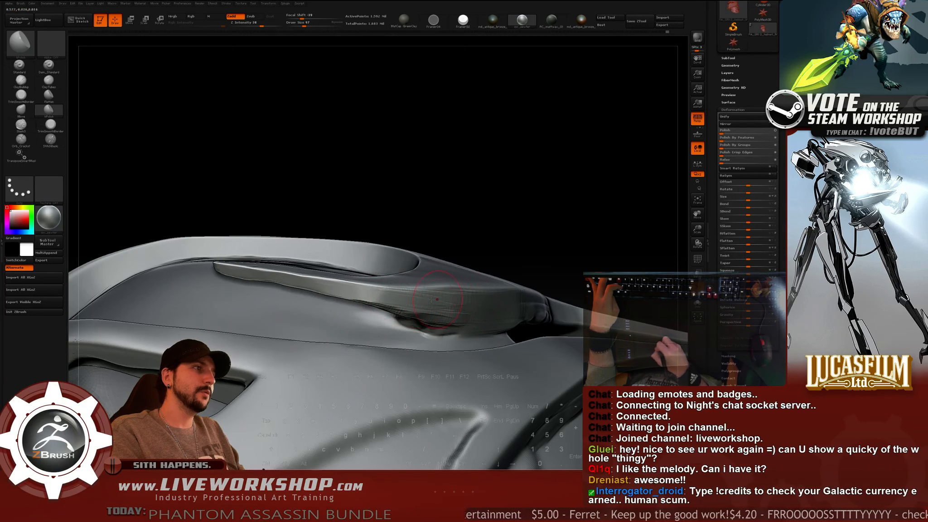
{"action": "left_click_drag", "start_coordinate": [555, 207], "coordinate": [523, 206]}
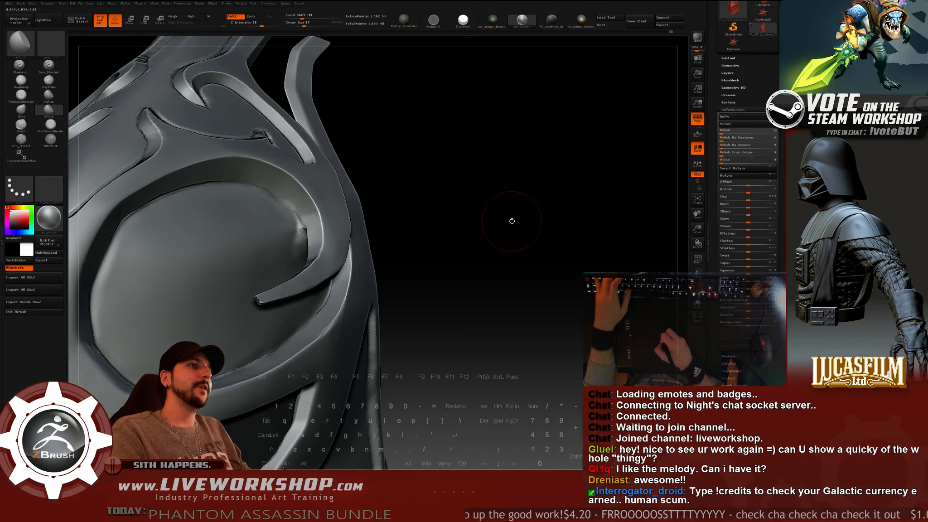
{"action": "left_click_drag", "start_coordinate": [511, 221], "coordinate": [573, 138]}
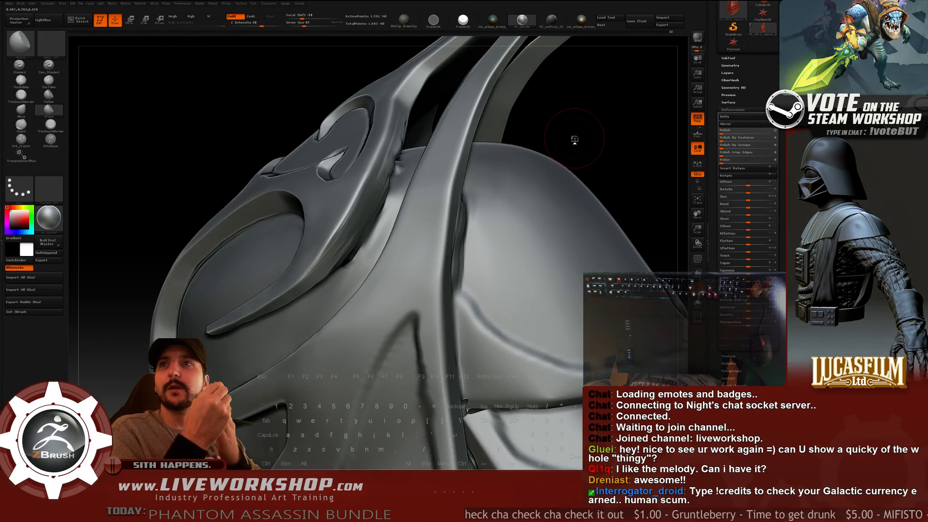
{"action": "left_click_drag", "start_coordinate": [617, 109], "coordinate": [282, 259], "text": "alt"}
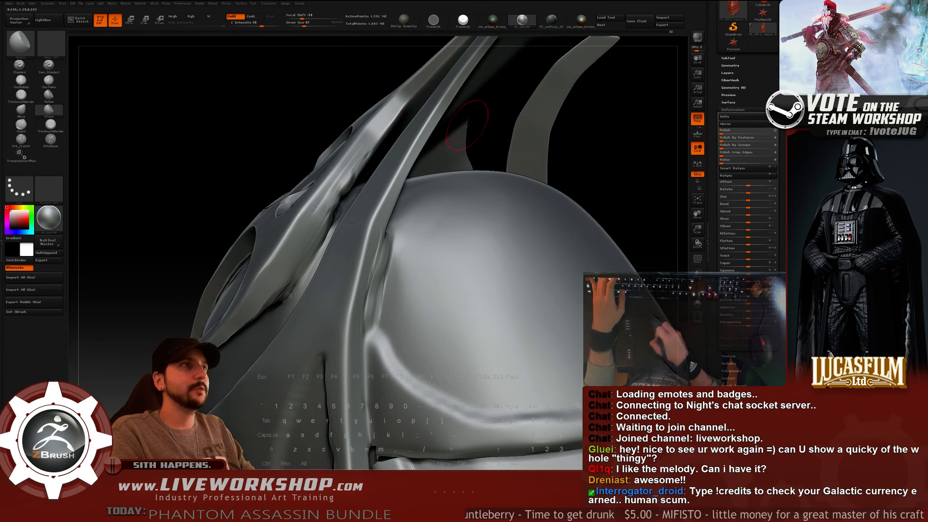
Select the helmet's dome with the overlapping segmented plates as the active subtool and save the tool as PA_SR12_helmet_1b.ZTL.
{"action": "left_click_drag", "start_coordinate": [641, 130], "coordinate": [594, 178], "text": "alt"}
{"action": "key", "text": "s"}
{"action": "left_click_drag", "start_coordinate": [280, 238], "coordinate": [278, 238]}
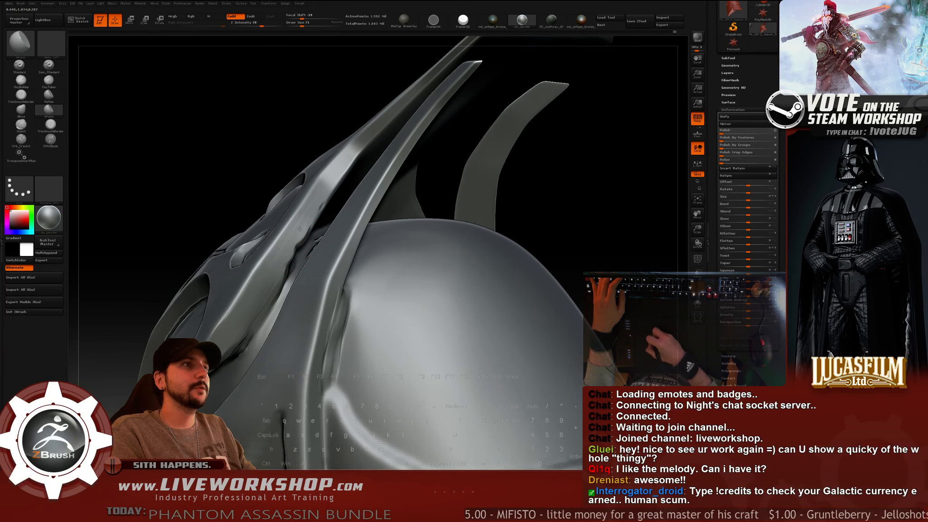
{"action": "left_click_drag", "start_coordinate": [631, 172], "coordinate": [596, 212]}
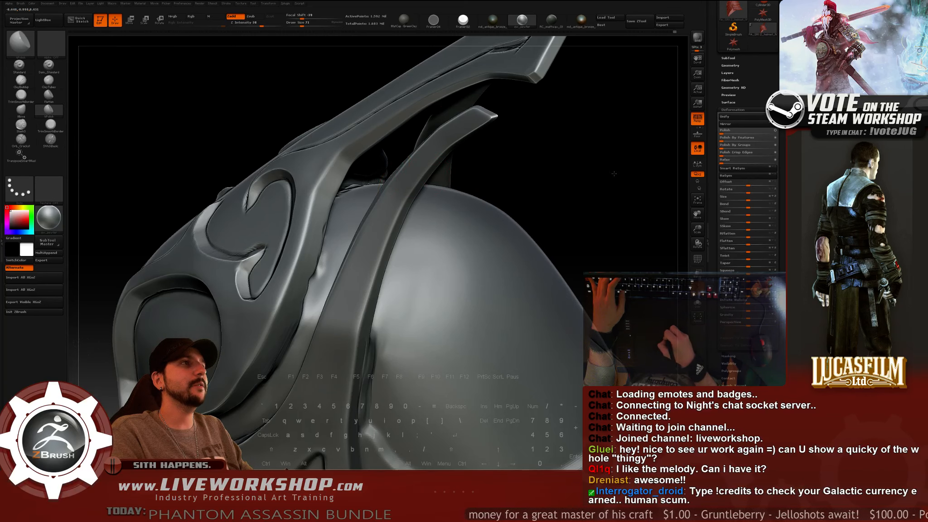
{"action": "left_click_drag", "start_coordinate": [606, 170], "coordinate": [576, 209]}
{"action": "left_click_drag", "start_coordinate": [619, 149], "coordinate": [597, 212], "text": "alt"}
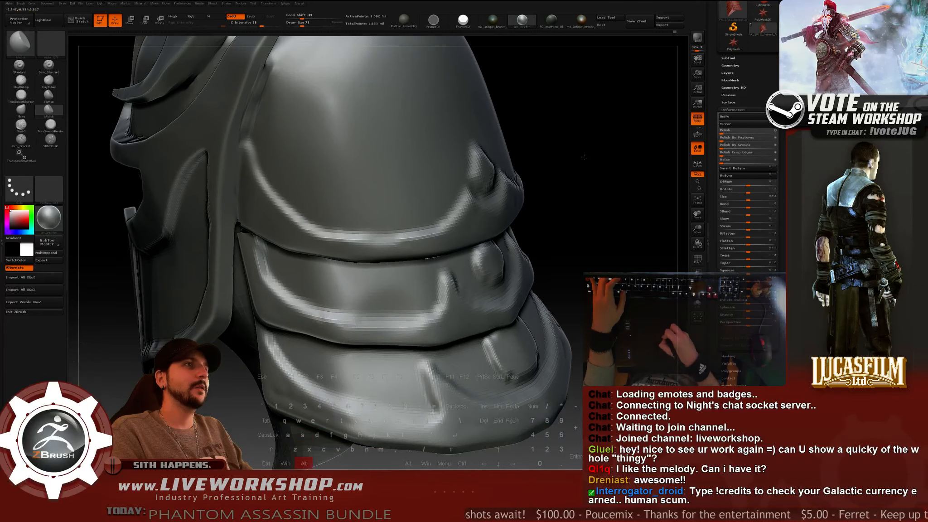
{"action": "left_click_drag", "start_coordinate": [584, 155], "coordinate": [592, 156]}
{"action": "left_click", "coordinate": [637, 21]}
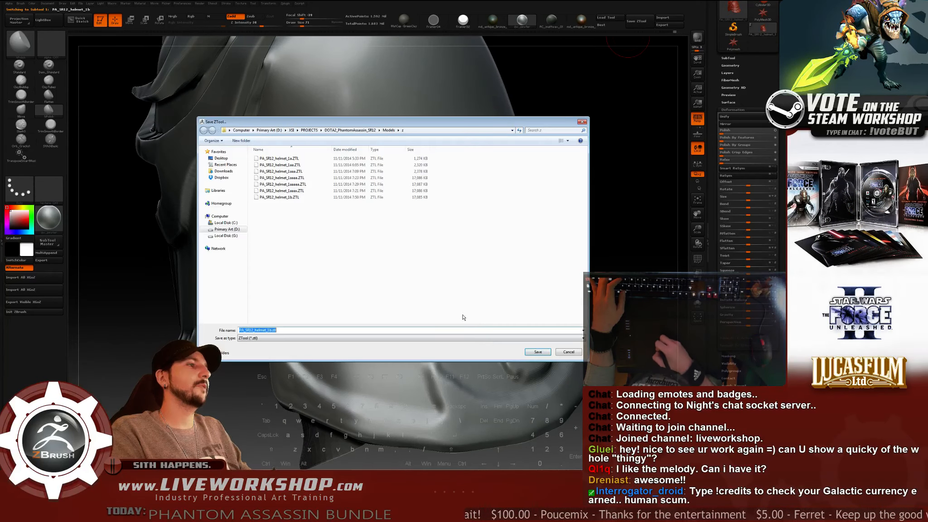
{"action": "left_click", "coordinate": [530, 352]}
{"action": "left_click", "coordinate": [406, 238]}
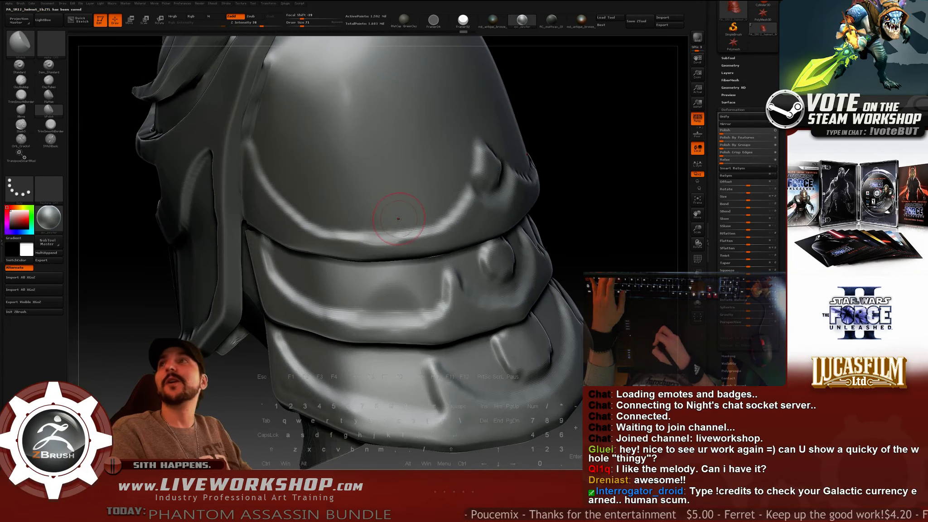
Reduce the brush's draw size and flatten the dome plate's raised lower rim along its end nearest the side strip.
{"action": "left_click_drag", "start_coordinate": [572, 167], "coordinate": [575, 197], "text": "alt"}
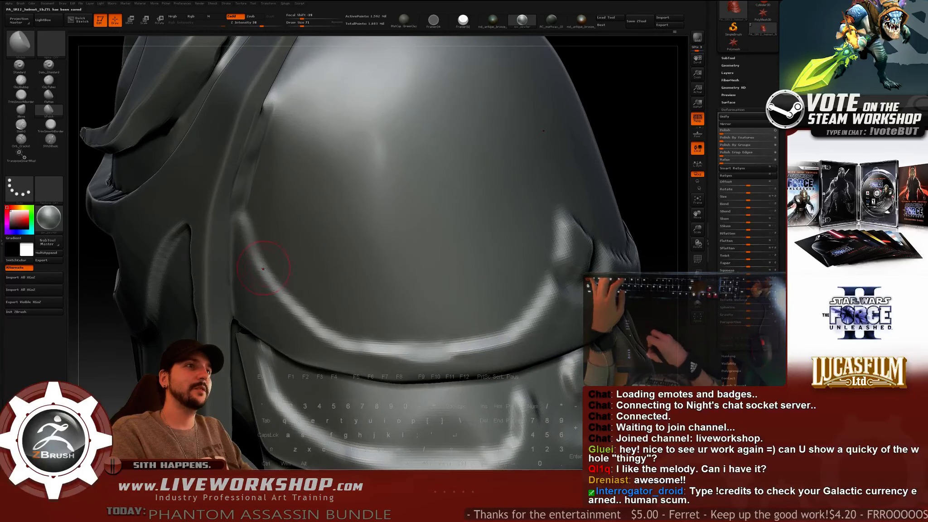
{"action": "key", "text": "s"}
{"action": "left_click_drag", "start_coordinate": [262, 266], "coordinate": [257, 265]}
{"action": "mouse_move", "coordinate": [116, 372]}
{"action": "left_mouse_down"}
{"action": "mouse_move", "coordinate": [133, 331]}
{"action": "mouse_move", "coordinate": [247, 210]}
{"action": "left_mouse_up"}
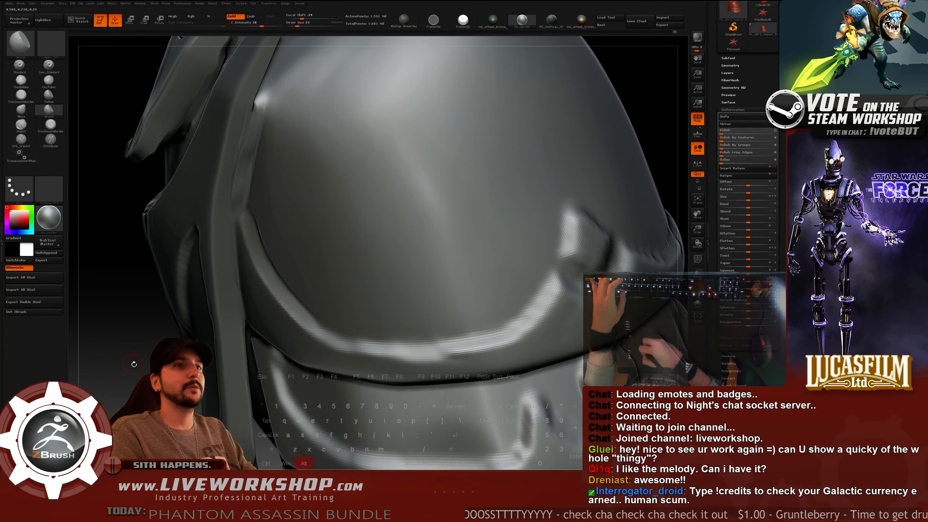
{"action": "key", "text": "f"}
{"action": "mouse_move", "coordinate": [160, 314]}
{"action": "left_mouse_down"}
{"action": "mouse_move", "coordinate": [459, 261]}
{"action": "mouse_move", "coordinate": [443, 231]}
{"action": "mouse_move", "coordinate": [492, 257]}
{"action": "mouse_move", "coordinate": [551, 194]}
{"action": "mouse_move", "coordinate": [570, 203]}
{"action": "mouse_move", "coordinate": [571, 184]}
{"action": "mouse_move", "coordinate": [580, 209]}
{"action": "left_mouse_up"}
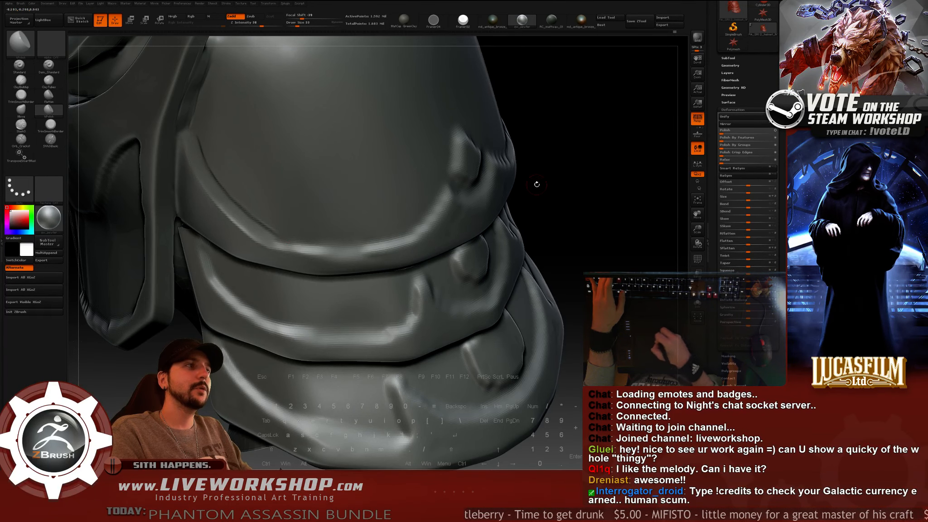
Readjust the draw size and flatten the rim's middle and the part curving up towards the knob.
{"action": "mouse_move", "coordinate": [536, 184]}
{"action": "left_mouse_down"}
{"action": "mouse_move", "coordinate": [615, 143]}
{"action": "mouse_move", "coordinate": [385, 243]}
{"action": "left_mouse_up"}
{"action": "key", "text": "s"}
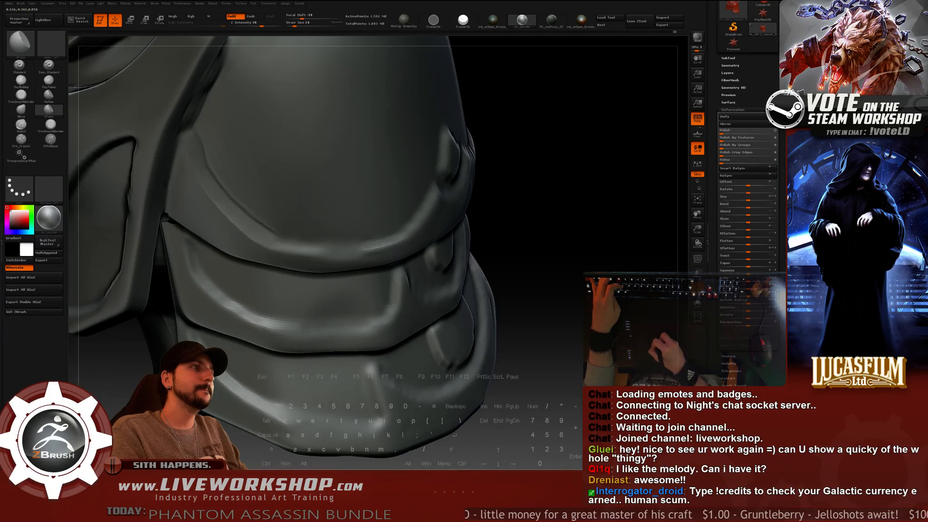
{"action": "key", "text": "s"}
{"action": "left_click_drag", "start_coordinate": [380, 243], "coordinate": [384, 242]}
{"action": "mouse_move", "coordinate": [513, 220]}
{"action": "left_mouse_down"}
{"action": "mouse_move", "coordinate": [551, 235]}
{"action": "mouse_move", "coordinate": [523, 233]}
{"action": "left_mouse_up"}
{"action": "key", "text": "s"}
{"action": "left_click_drag", "start_coordinate": [392, 240], "coordinate": [392, 240]}
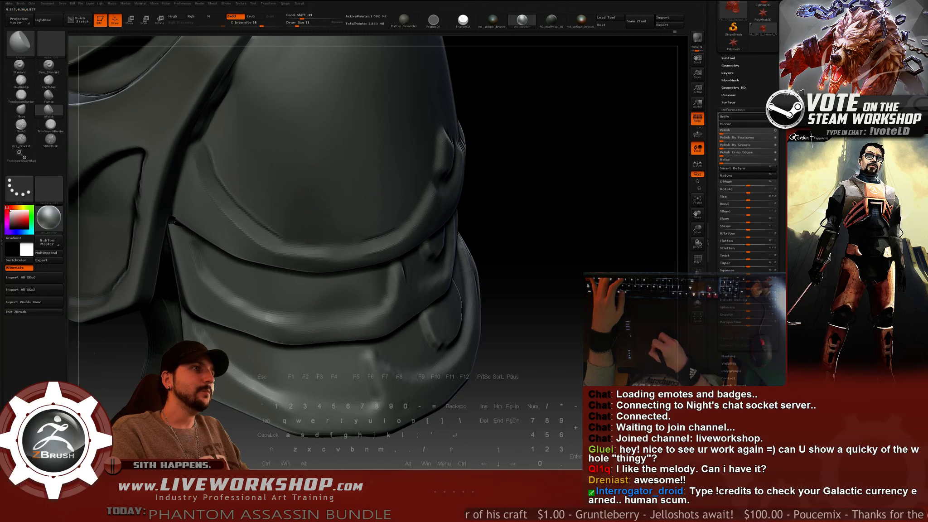
{"action": "mouse_move", "coordinate": [611, 192]}
{"action": "left_mouse_down"}
{"action": "mouse_move", "coordinate": [590, 190]}
{"action": "mouse_move", "coordinate": [593, 182]}
{"action": "mouse_move", "coordinate": [605, 192]}
{"action": "left_mouse_up"}
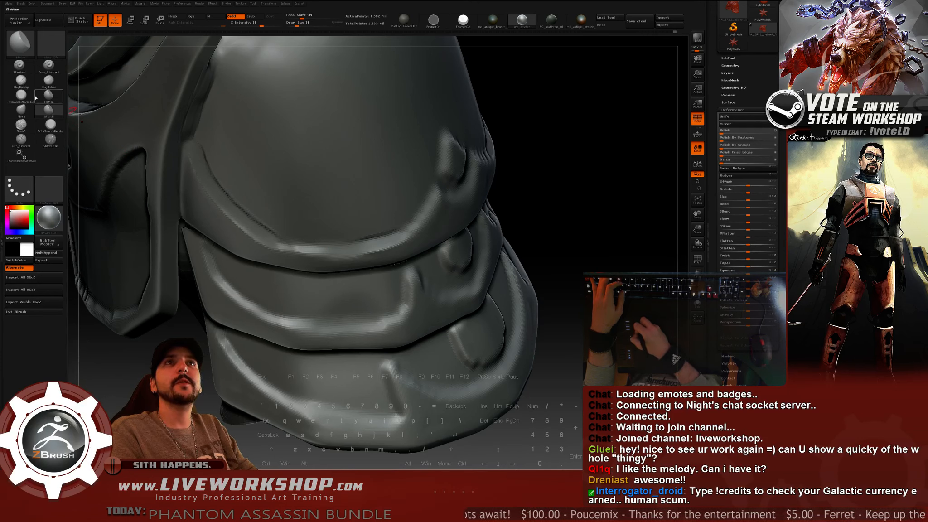
Build up the middle of the dome plate's rim with clay brush strokes and smooth them out.
{"action": "left_click", "coordinate": [20, 95]}
{"action": "key", "text": "s"}
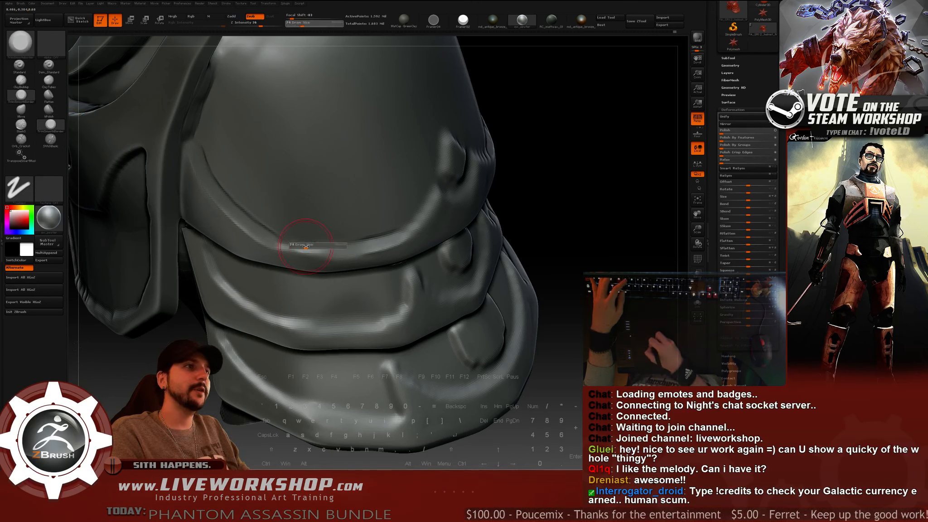
{"action": "left_click_drag", "start_coordinate": [305, 247], "coordinate": [279, 246]}
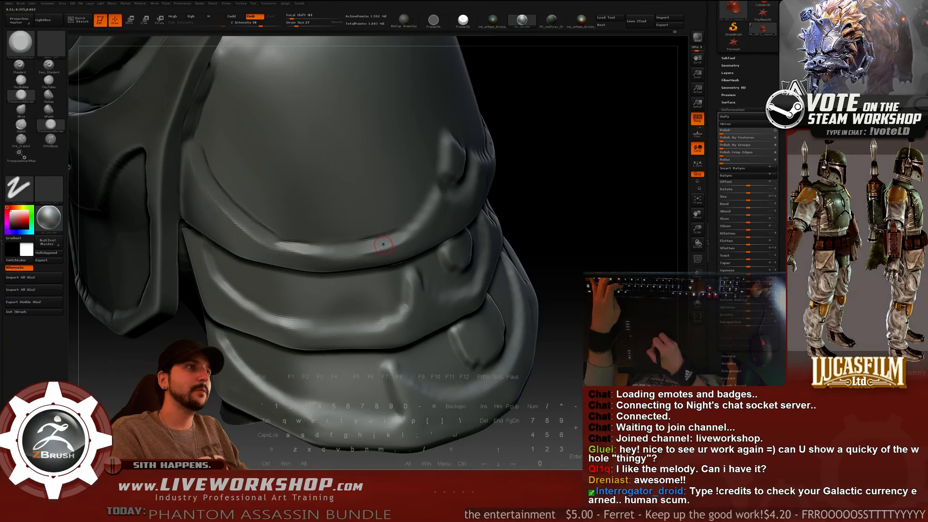
{"action": "left_click", "coordinate": [21, 80]}
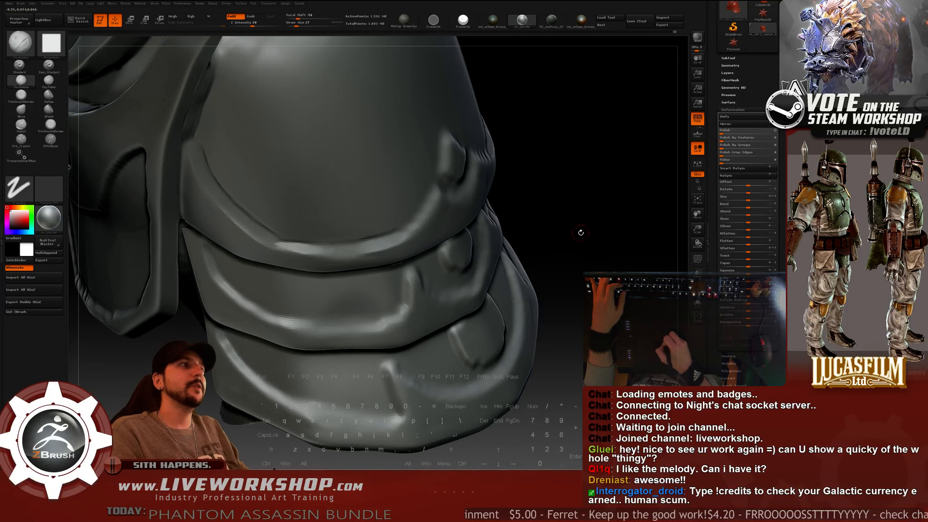
{"action": "mouse_move", "coordinate": [580, 232]}
{"action": "left_mouse_down"}
{"action": "mouse_move", "coordinate": [594, 204]}
{"action": "mouse_move", "coordinate": [582, 193]}
{"action": "left_mouse_up"}
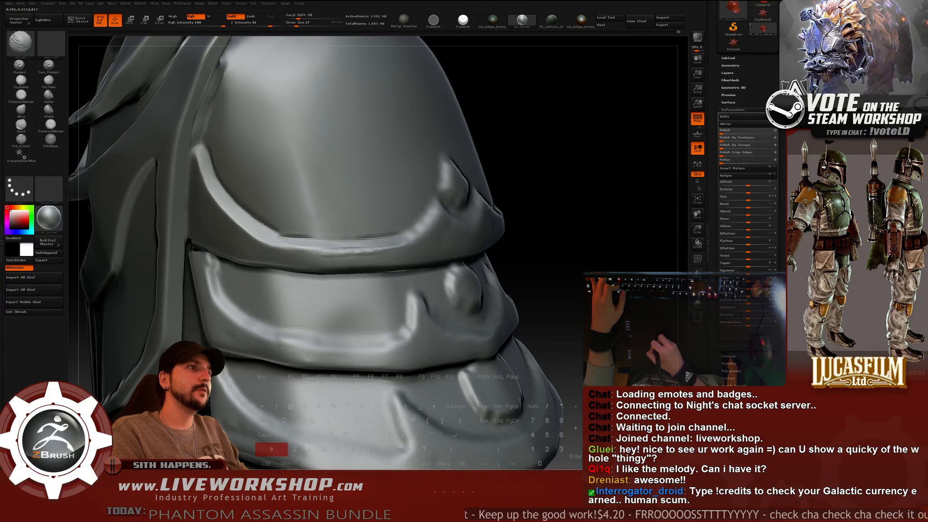
{"action": "key", "text": "shift"}
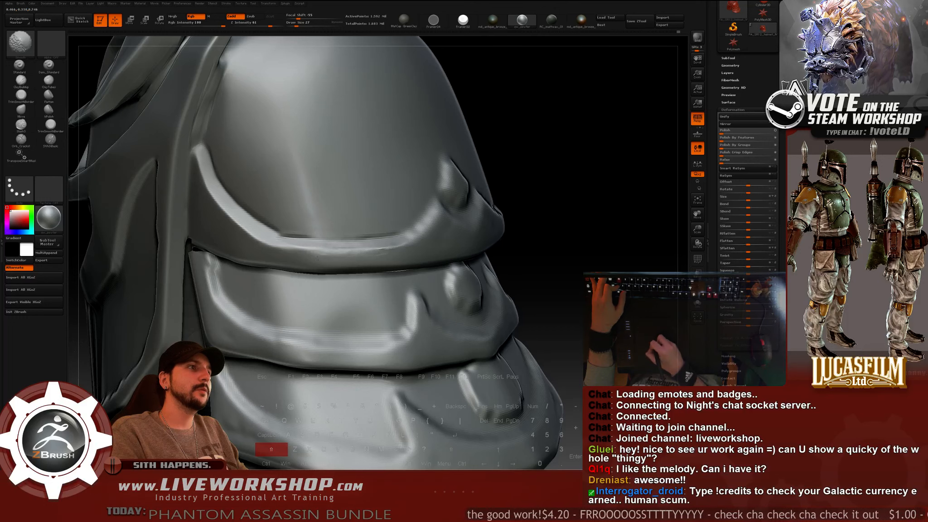
{"action": "left_click_drag", "start_coordinate": [569, 226], "coordinate": [571, 247]}
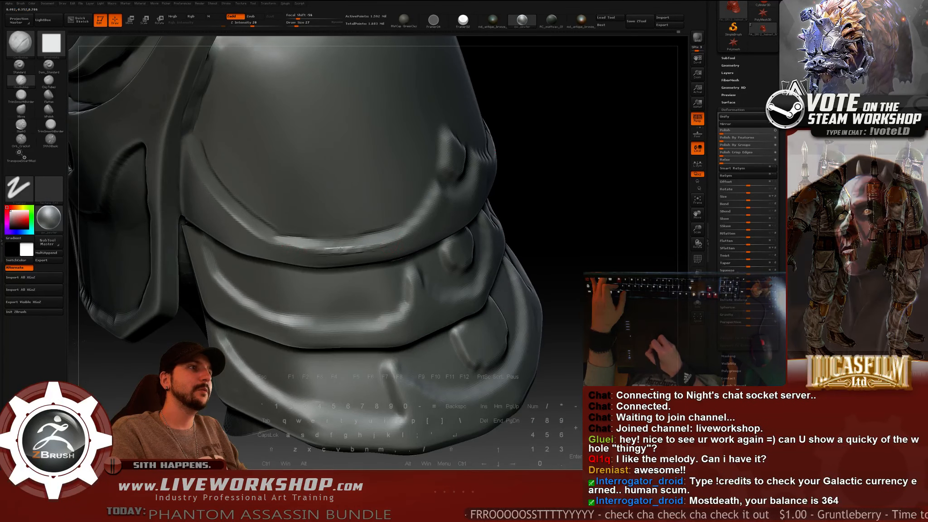
{"action": "key", "text": "shift"}
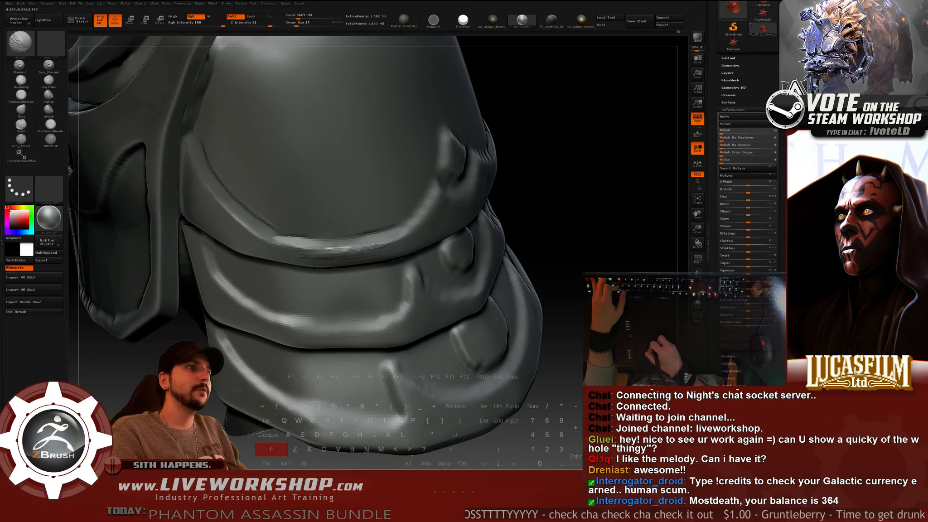
{"action": "left_click_drag", "start_coordinate": [338, 256], "coordinate": [312, 252], "text": "shift"}
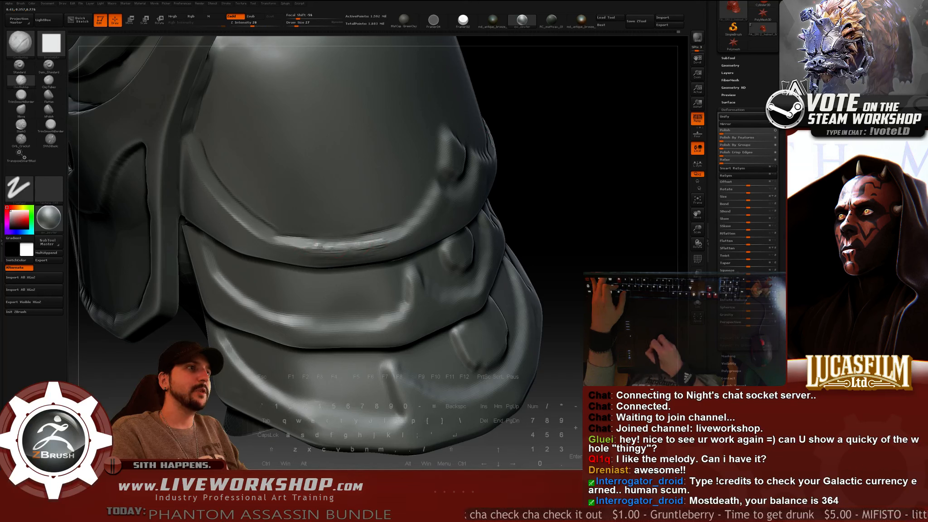
{"action": "key", "text": "shift"}
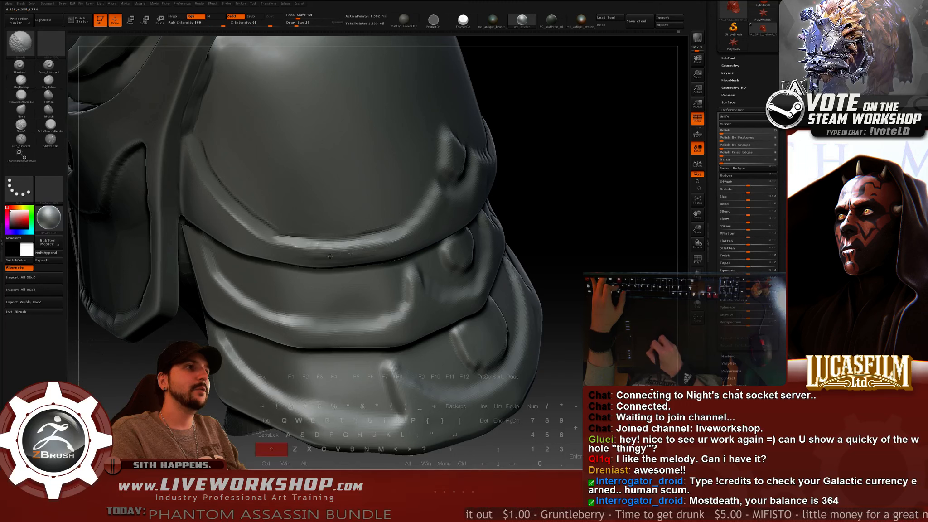
Carve along the rim's inner edge with the clay brush and flatten the rim's face with the hPolish brush.
{"action": "key", "text": "alt"}
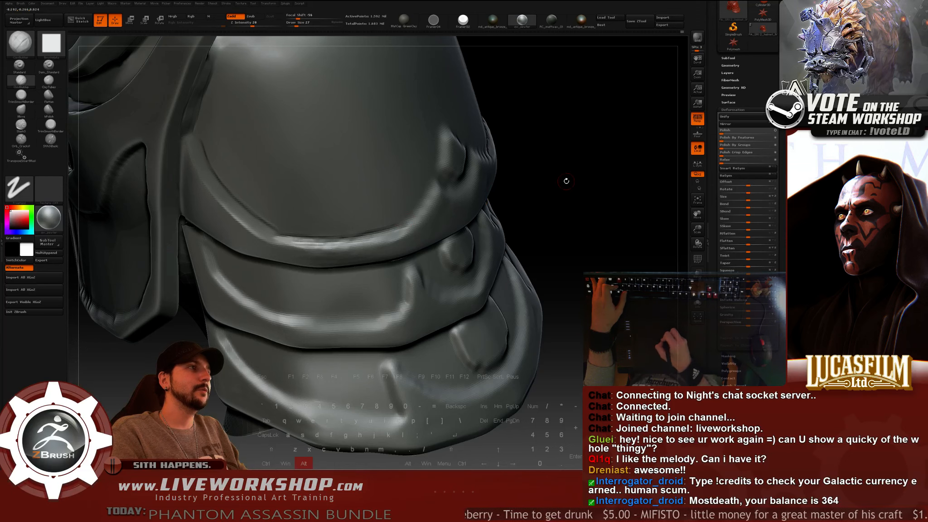
{"action": "left_click_drag", "start_coordinate": [565, 180], "coordinate": [457, 195]}
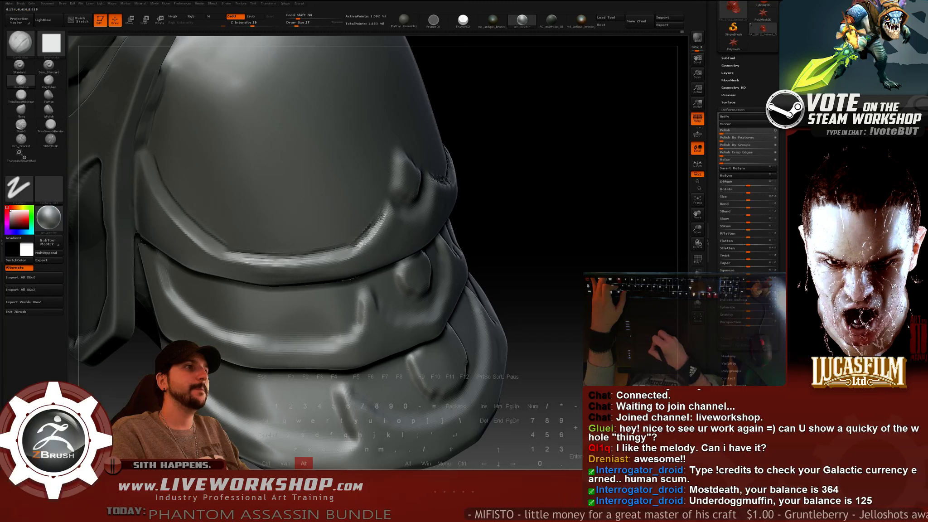
{"action": "key", "text": "b"}
{"action": "key", "text": "h"}
{"action": "key", "text": "p"}
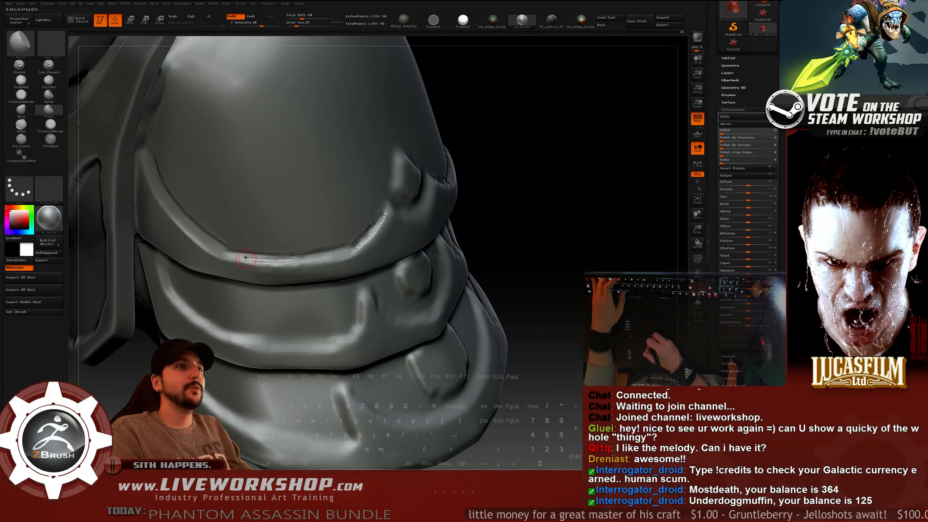
{"action": "left_click_drag", "start_coordinate": [250, 258], "coordinate": [227, 257]}
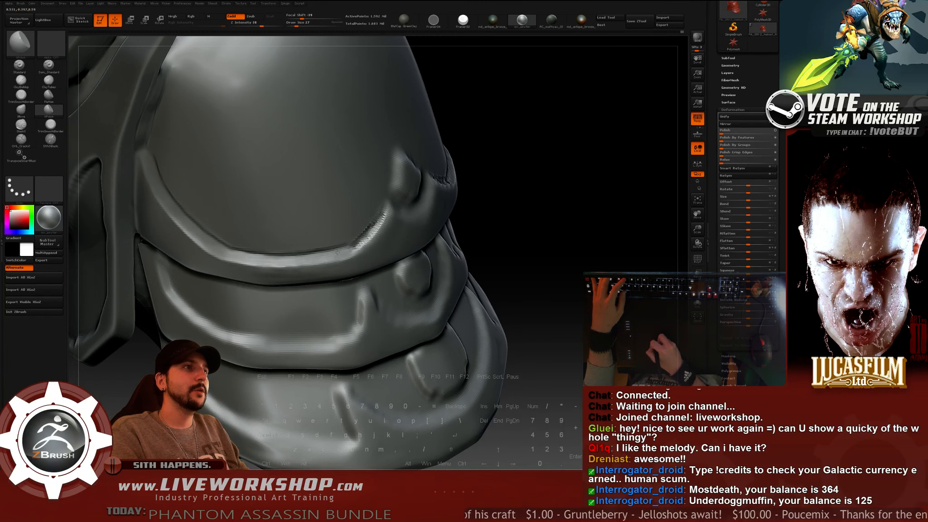
Polish the rim's face and inner edge along the full curve up to its pointed end beside the knob.
{"action": "left_click_drag", "start_coordinate": [566, 199], "coordinate": [586, 222]}
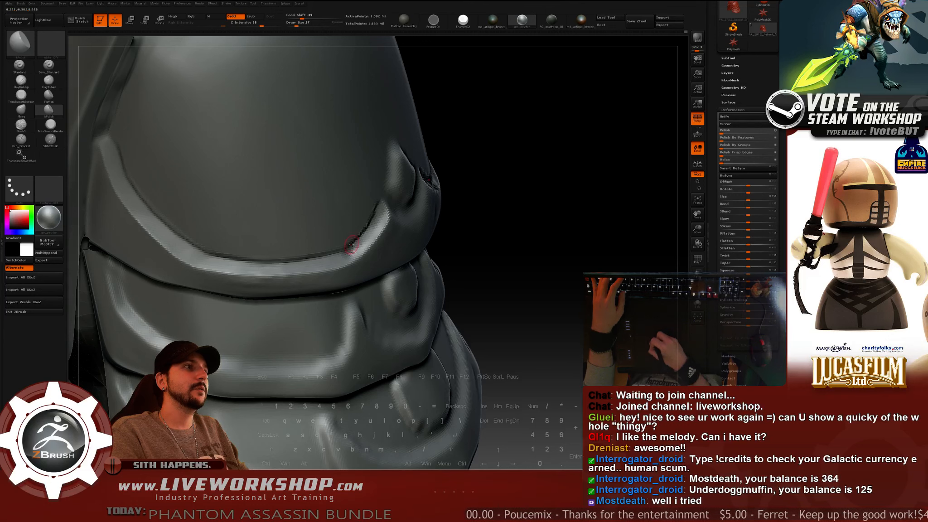
{"action": "left_click_drag", "start_coordinate": [560, 203], "coordinate": [549, 191]}
{"action": "left_click_drag", "start_coordinate": [548, 199], "coordinate": [343, 245]}
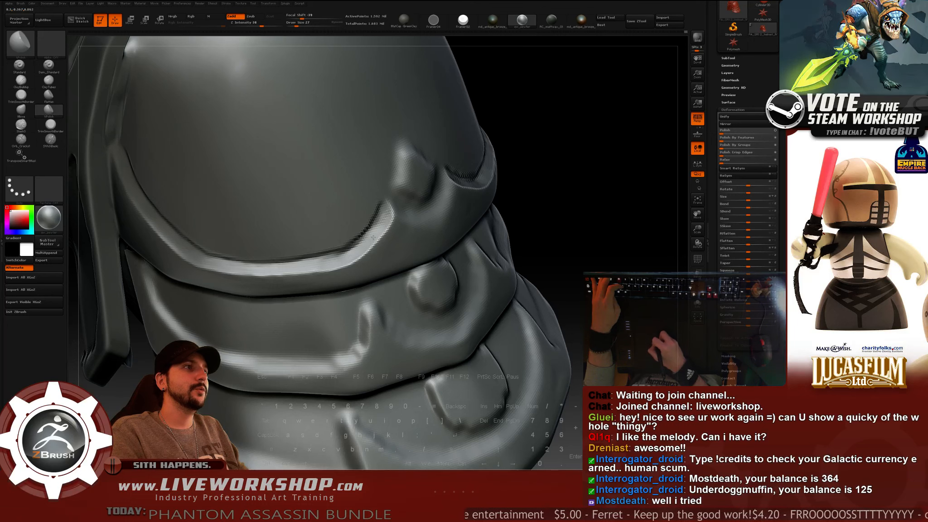
{"action": "left_click_drag", "start_coordinate": [557, 210], "coordinate": [271, 257]}
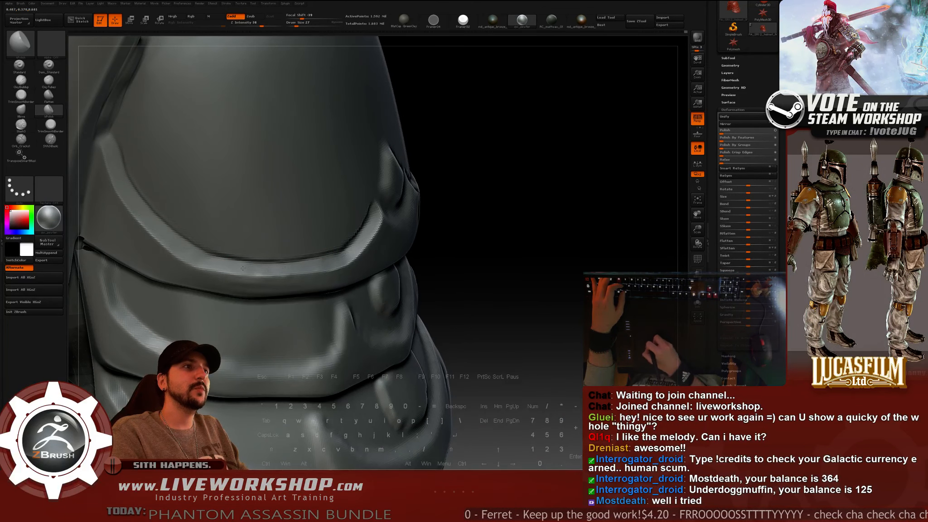
{"action": "left_click_drag", "start_coordinate": [535, 218], "coordinate": [476, 222]}
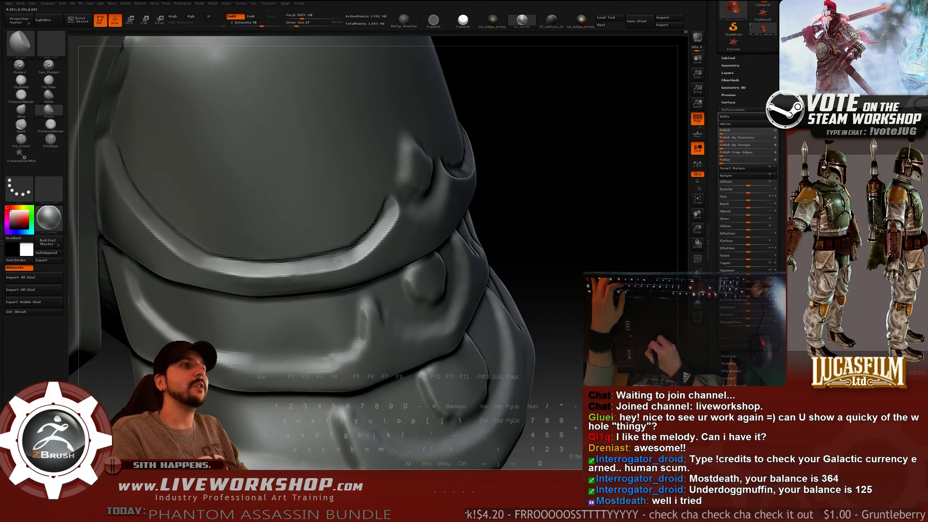
Smooth the jagged inner edge of the rim just below its pointed end.
{"action": "mouse_move", "coordinate": [598, 221]}
{"action": "left_mouse_down"}
{"action": "mouse_move", "coordinate": [536, 226]}
{"action": "mouse_move", "coordinate": [521, 204]}
{"action": "left_mouse_up"}
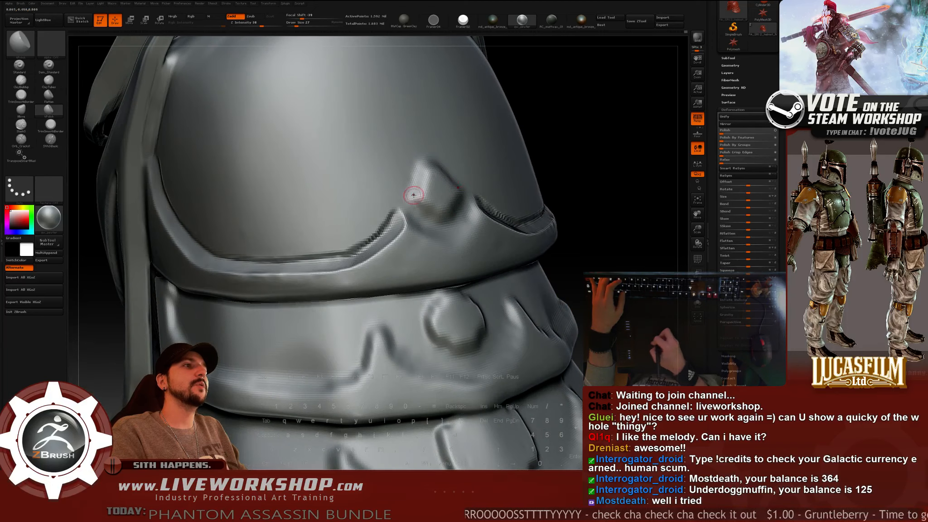
{"action": "key", "text": "shift"}
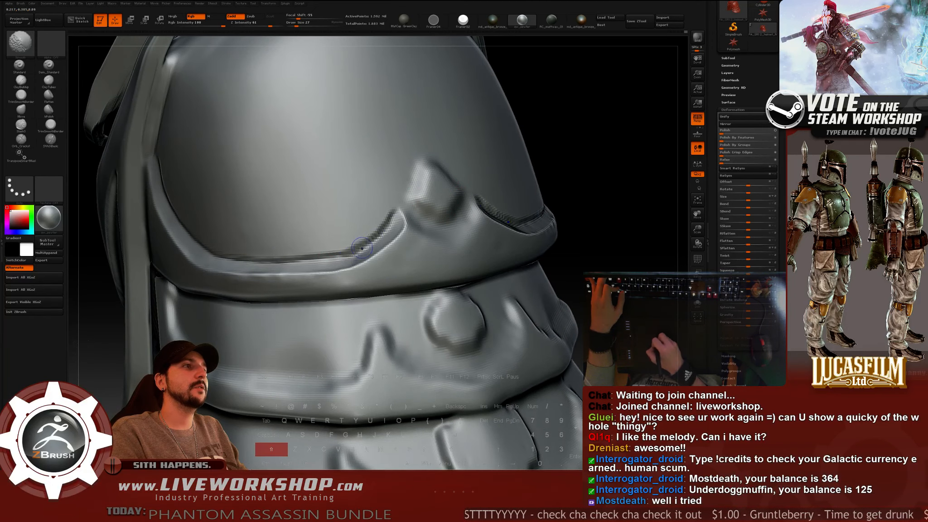
{"action": "left_click_drag", "start_coordinate": [361, 247], "coordinate": [373, 224], "text": "shift"}
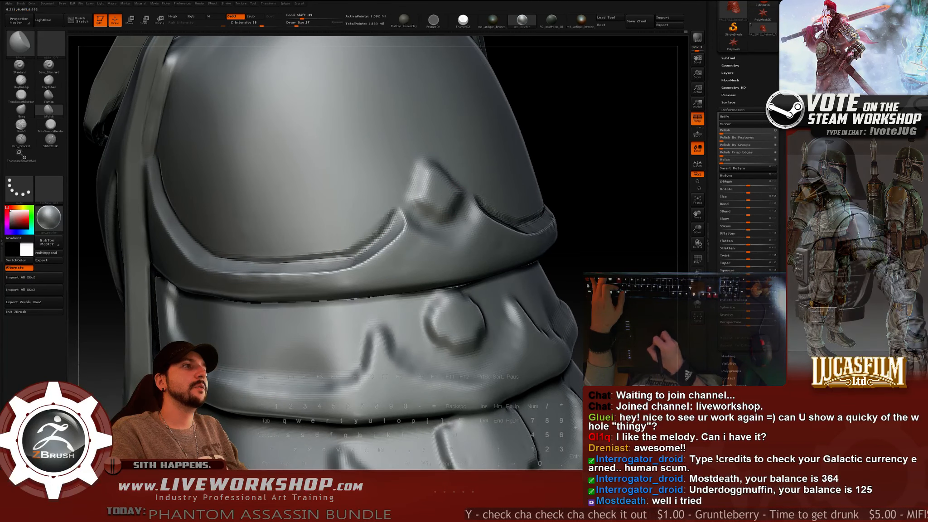
Enlarge the brush and polish the dome plate's band just below the raised rim.
{"action": "left_click_drag", "start_coordinate": [586, 166], "coordinate": [565, 237]}
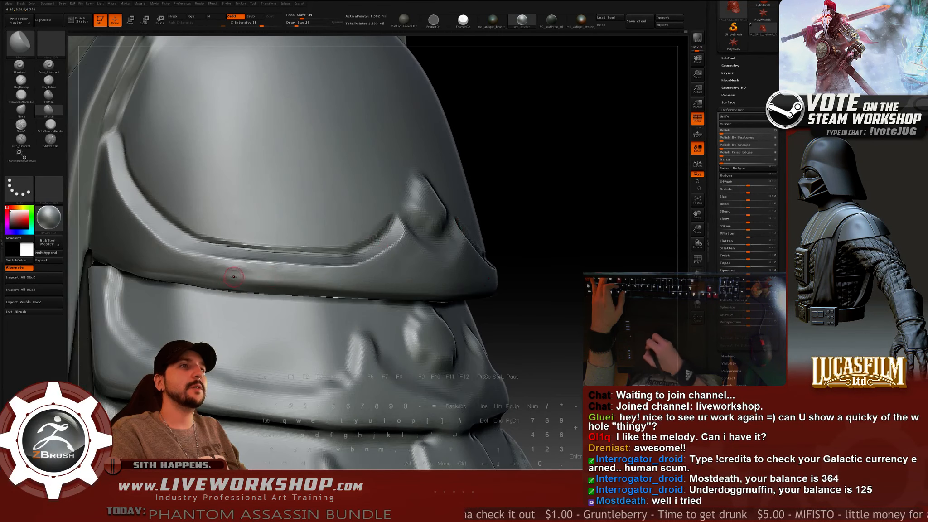
{"action": "key", "text": "bracketright"}
{"action": "key", "text": "bracketright"}
{"action": "mouse_move", "coordinate": [230, 266]}
{"action": "left_mouse_down"}
{"action": "mouse_move", "coordinate": [240, 267]}
{"action": "mouse_move", "coordinate": [221, 269]}
{"action": "left_mouse_up"}
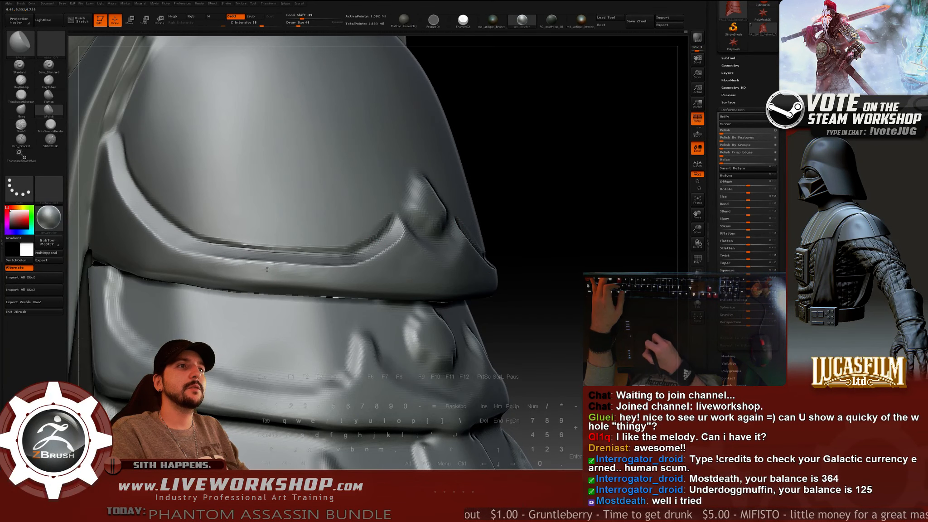
{"action": "key", "text": "bracketright"}
{"action": "key", "text": "bracketright"}
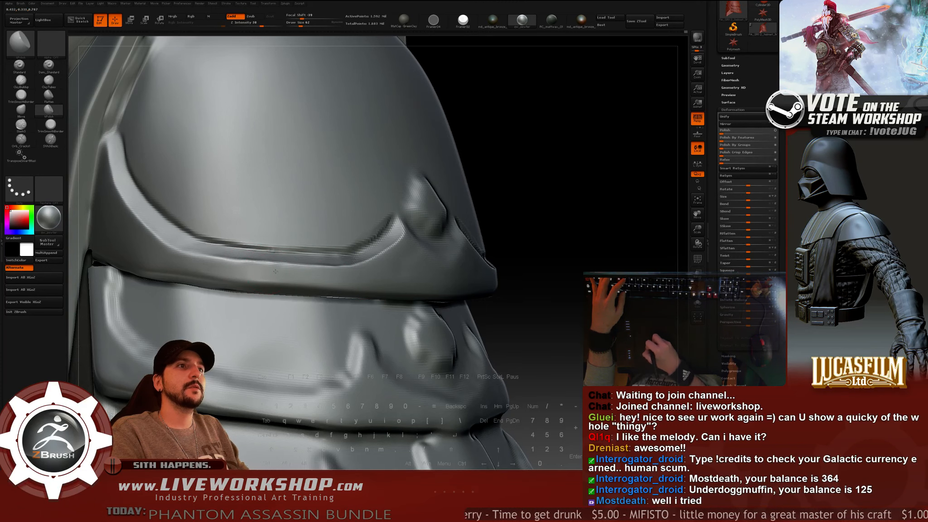
{"action": "mouse_move", "coordinate": [542, 213]}
{"action": "left_mouse_down"}
{"action": "mouse_move", "coordinate": [546, 240]}
{"action": "mouse_move", "coordinate": [530, 235]}
{"action": "left_mouse_up"}
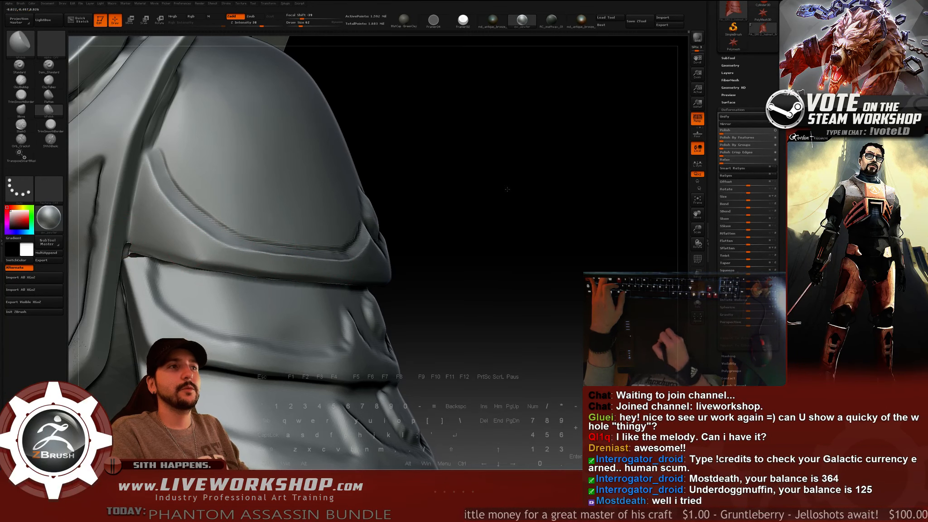
Enlarge the trim brush and flatten the dome plate's lower band just below the raised rim.
{"action": "left_click_drag", "start_coordinate": [506, 189], "coordinate": [191, 247]}
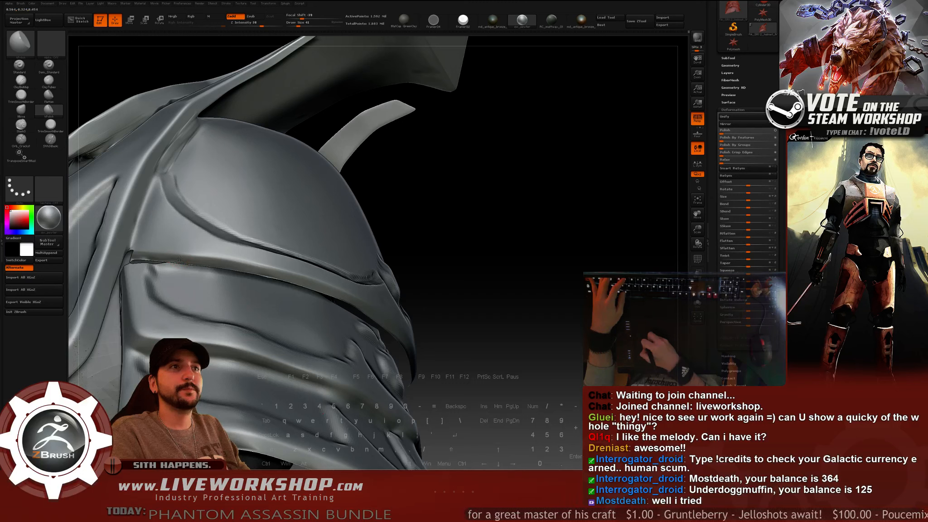
{"action": "key", "text": "3"}
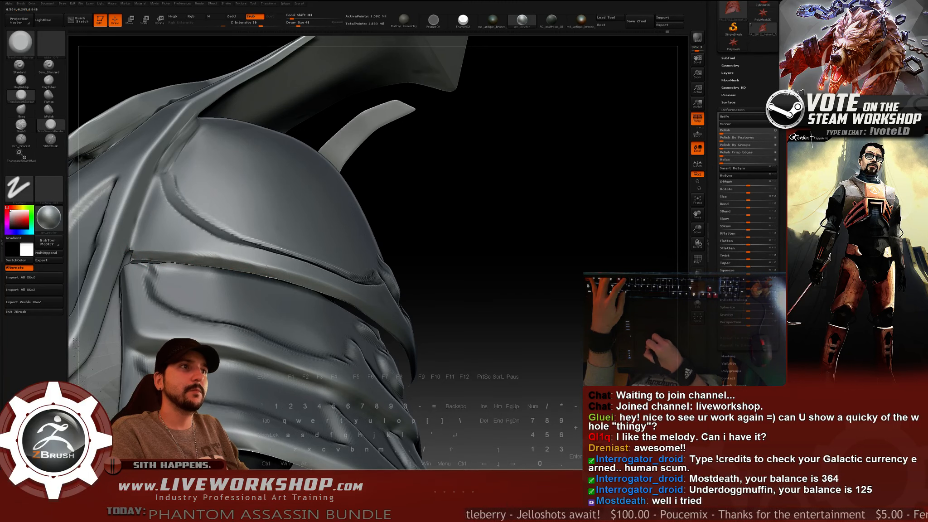
{"action": "left_click_drag", "start_coordinate": [503, 261], "coordinate": [464, 266]}
{"action": "key", "text": "s"}
{"action": "left_click_drag", "start_coordinate": [283, 277], "coordinate": [323, 279]}
{"action": "mouse_move", "coordinate": [573, 263]}
{"action": "left_mouse_down"}
{"action": "mouse_move", "coordinate": [563, 226]}
{"action": "mouse_move", "coordinate": [582, 243]}
{"action": "left_mouse_up"}
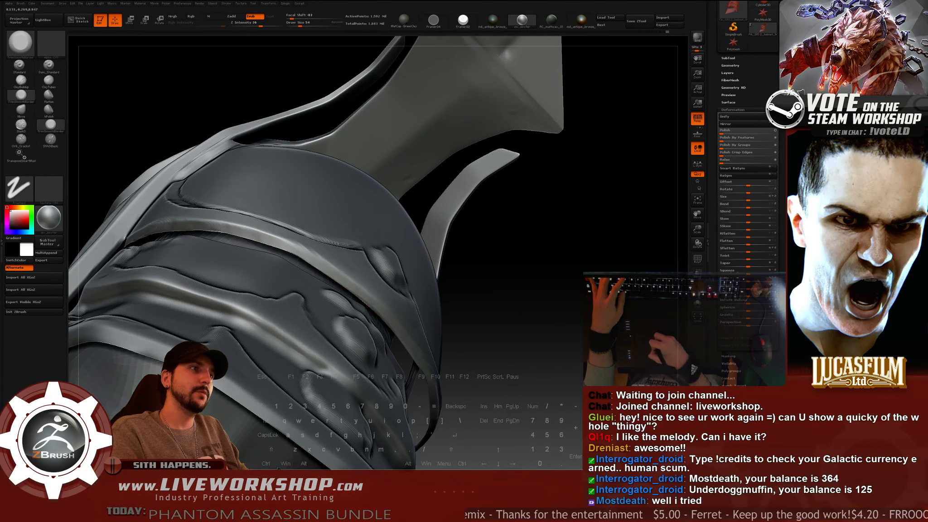
{"action": "left_click_drag", "start_coordinate": [495, 275], "coordinate": [453, 273]}
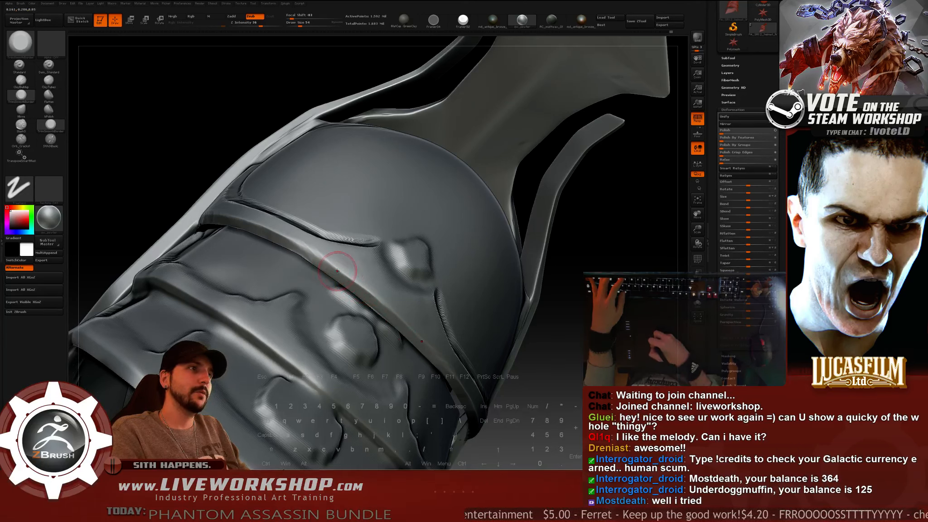
Polish the dome plate's lower band and its bottom edge with the hPolish brush.
{"action": "left_click", "coordinate": [48, 110]}
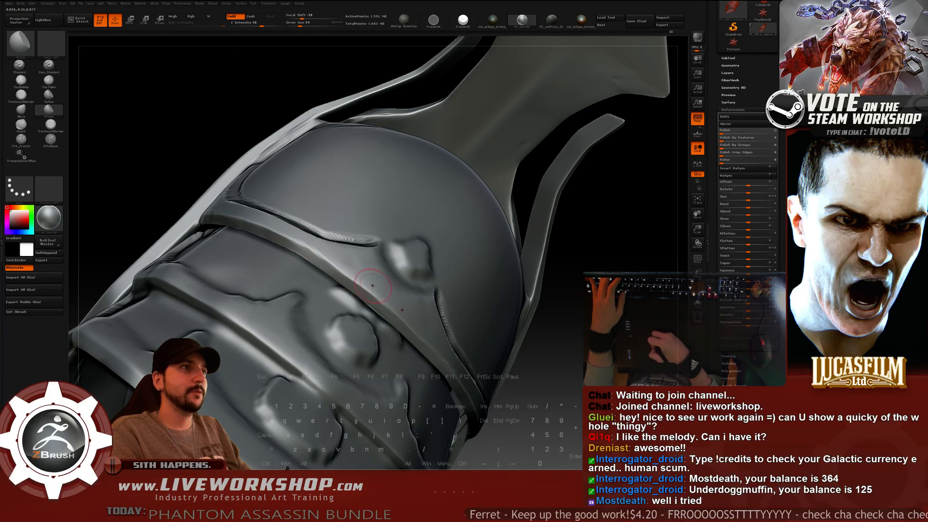
{"action": "left_click_drag", "start_coordinate": [532, 306], "coordinate": [548, 249]}
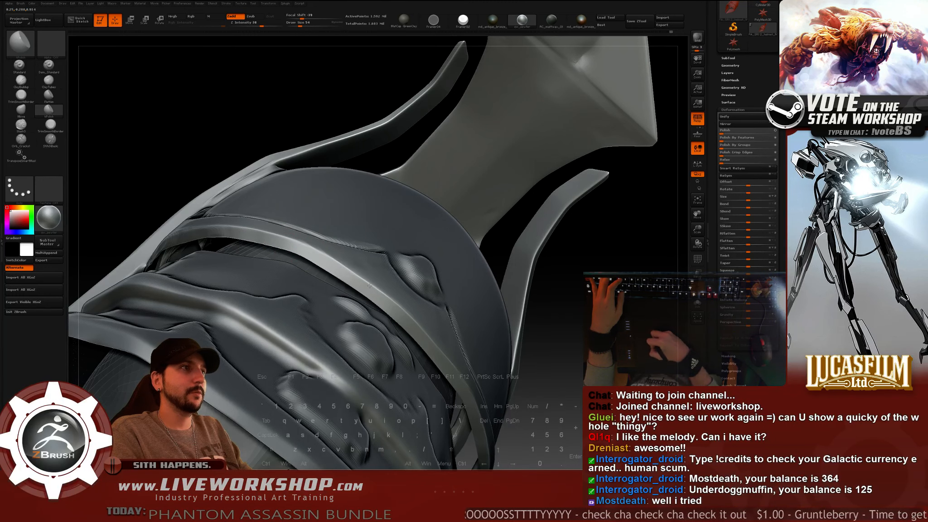
{"action": "mouse_move", "coordinate": [652, 179]}
{"action": "left_mouse_down", "text": "alt"}
{"action": "mouse_move", "coordinate": [457, 201]}
{"action": "mouse_move", "coordinate": [557, 201]}
{"action": "mouse_move", "coordinate": [512, 186]}
{"action": "left_mouse_up", "text": "alt"}
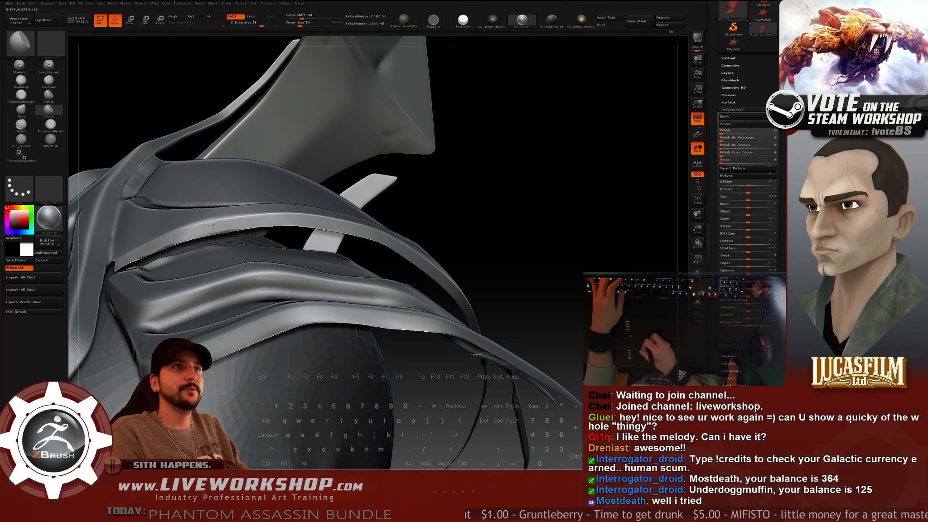
{"action": "mouse_move", "coordinate": [600, 205]}
{"action": "left_mouse_down", "text": "alt"}
{"action": "mouse_move", "coordinate": [547, 171]}
{"action": "mouse_move", "coordinate": [496, 198]}
{"action": "mouse_move", "coordinate": [488, 212]}
{"action": "mouse_move", "coordinate": [441, 226]}
{"action": "mouse_move", "coordinate": [602, 224]}
{"action": "mouse_move", "coordinate": [502, 227]}
{"action": "mouse_move", "coordinate": [590, 225]}
{"action": "left_mouse_up", "text": "alt"}
Polish the face of the dome plate's raised rim along its curve and flatten the diamond-shaped knob at its centre.
{"action": "left_click_drag", "start_coordinate": [349, 265], "coordinate": [197, 261]}
{"action": "key", "text": "s"}
{"action": "left_click_drag", "start_coordinate": [537, 249], "coordinate": [547, 267]}
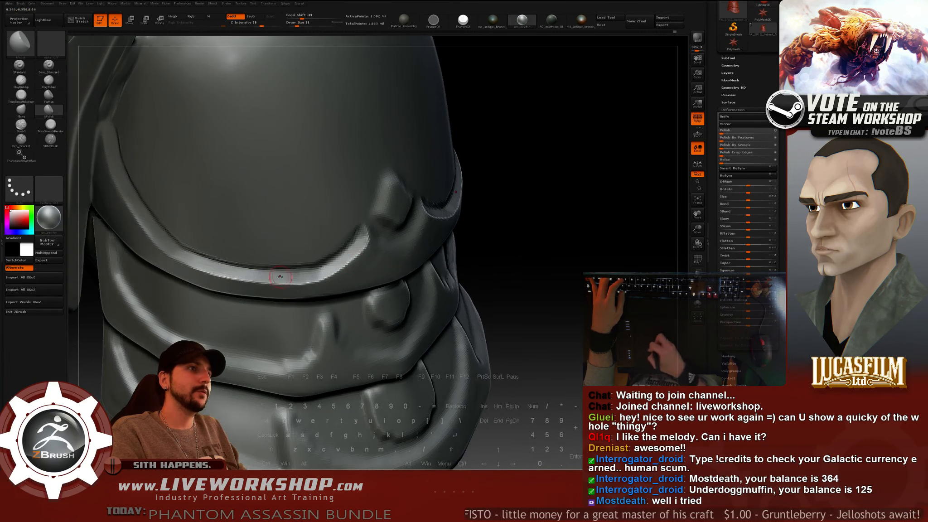
{"action": "left_click_drag", "start_coordinate": [280, 276], "coordinate": [194, 259]}
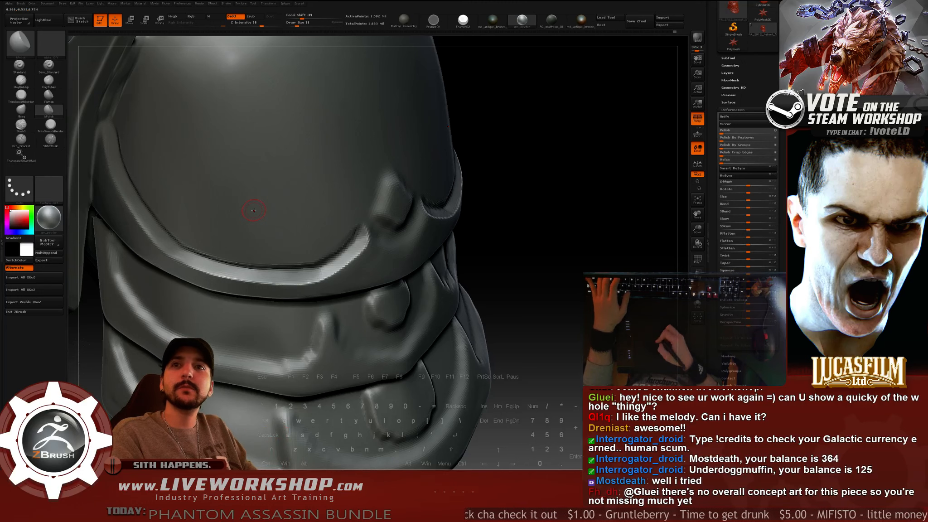
{"action": "left_click_drag", "start_coordinate": [555, 194], "coordinate": [494, 209]}
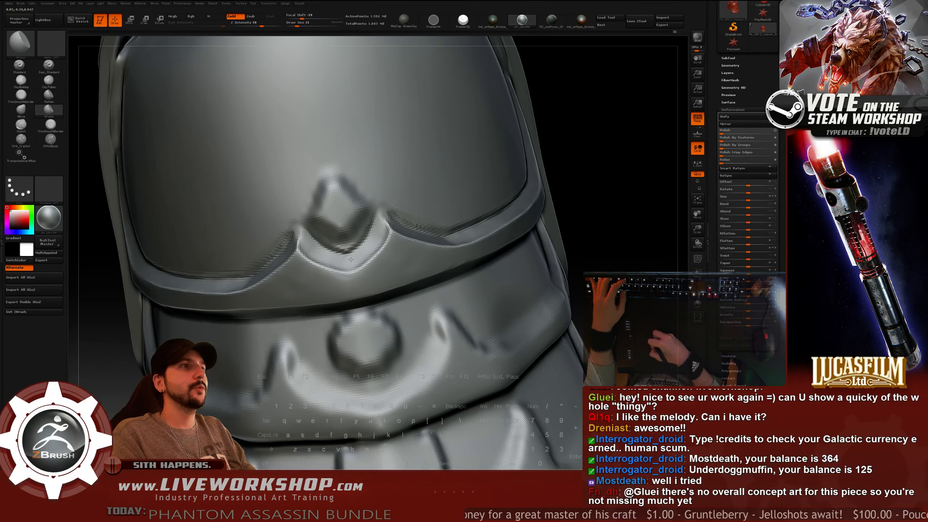
{"action": "left_click_drag", "start_coordinate": [586, 137], "coordinate": [629, 140]}
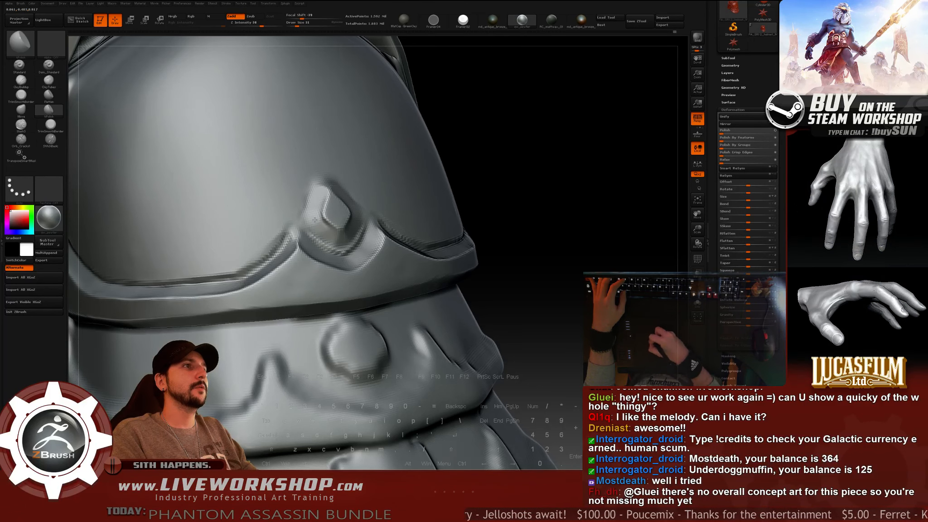
Resize the hPolish brush and polish the upturned end of the raised rim on the plate below the dome.
{"action": "left_click_drag", "start_coordinate": [559, 207], "coordinate": [577, 176], "text": "alt"}
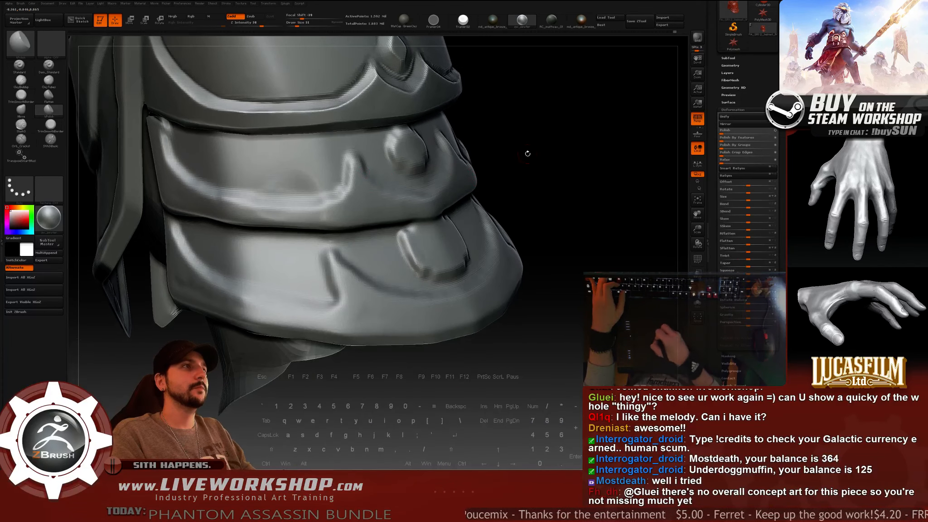
{"action": "mouse_move", "coordinate": [526, 153]}
{"action": "left_mouse_down", "text": "alt"}
{"action": "mouse_move", "coordinate": [590, 145]}
{"action": "mouse_move", "coordinate": [604, 153]}
{"action": "left_mouse_up", "text": "alt"}
{"action": "key", "text": "s"}
{"action": "left_click_drag", "start_coordinate": [355, 220], "coordinate": [357, 220]}
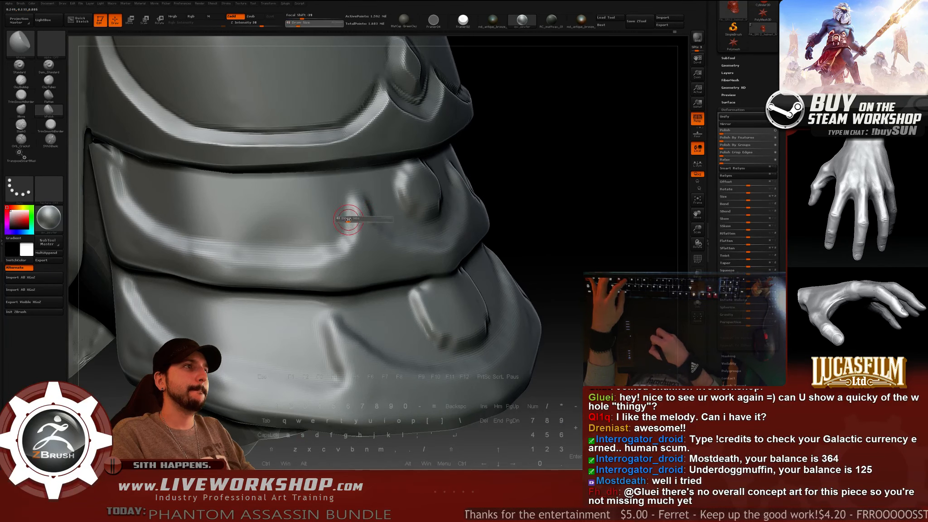
{"action": "left_click_drag", "start_coordinate": [548, 160], "coordinate": [550, 169]}
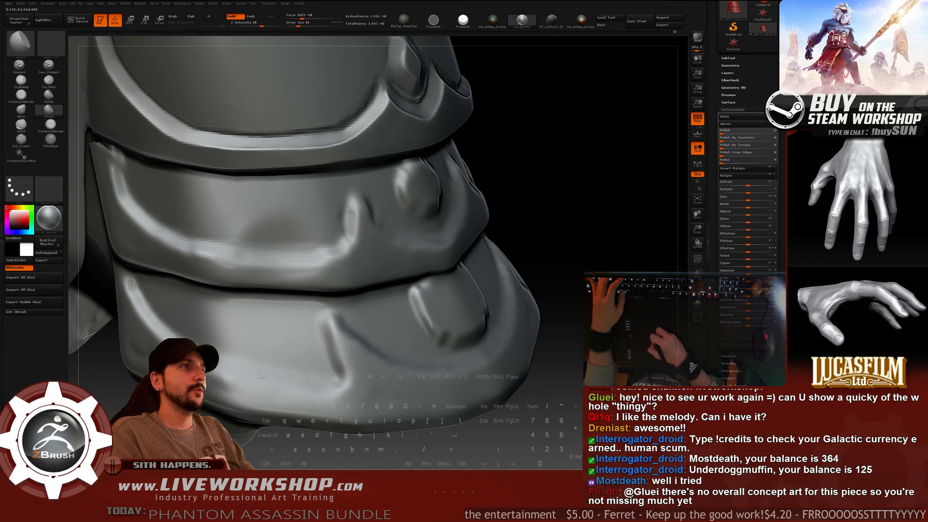
{"action": "key", "text": "ctrl"}
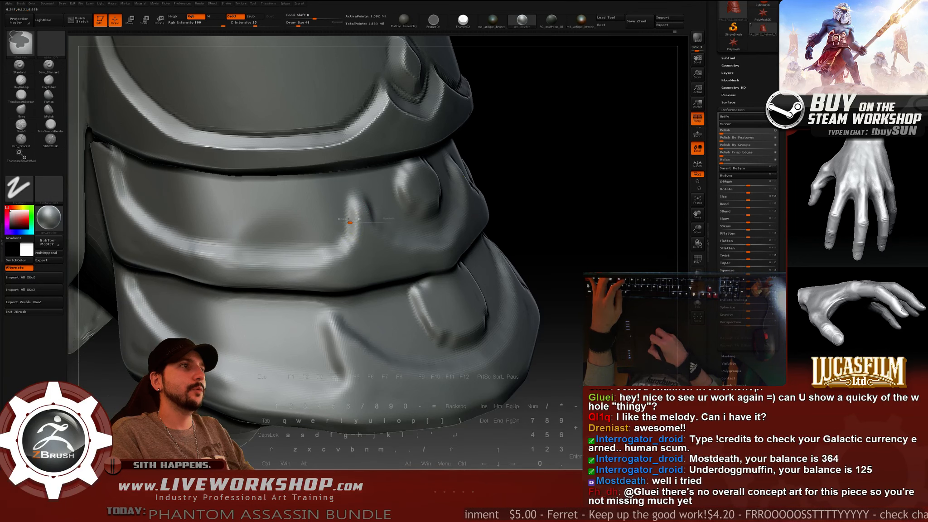
{"action": "key", "text": "s"}
{"action": "left_click_drag", "start_coordinate": [350, 223], "coordinate": [349, 222]}
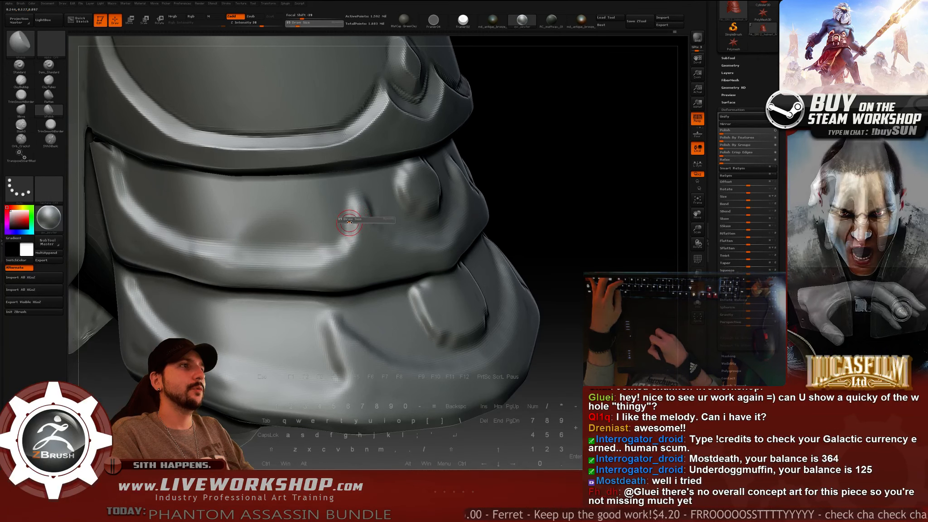
{"action": "left_click_drag", "start_coordinate": [562, 152], "coordinate": [549, 152]}
{"action": "mouse_move", "coordinate": [356, 211]}
{"action": "left_mouse_down"}
{"action": "mouse_move", "coordinate": [351, 227]}
{"action": "mouse_move", "coordinate": [355, 203]}
{"action": "mouse_move", "coordinate": [346, 237]}
{"action": "left_mouse_up"}
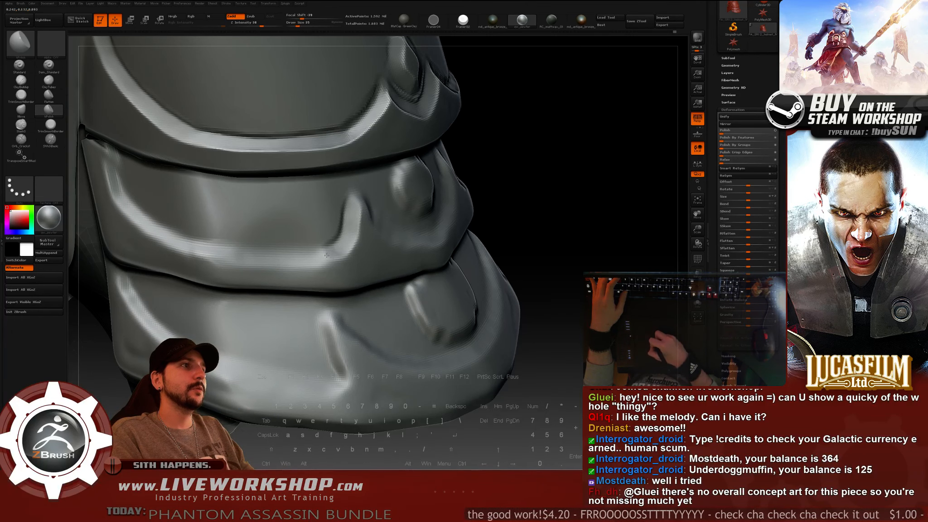
Polish the middle plate's raised rim along its outer side and lower curve.
{"action": "left_click_drag", "start_coordinate": [557, 149], "coordinate": [575, 150]}
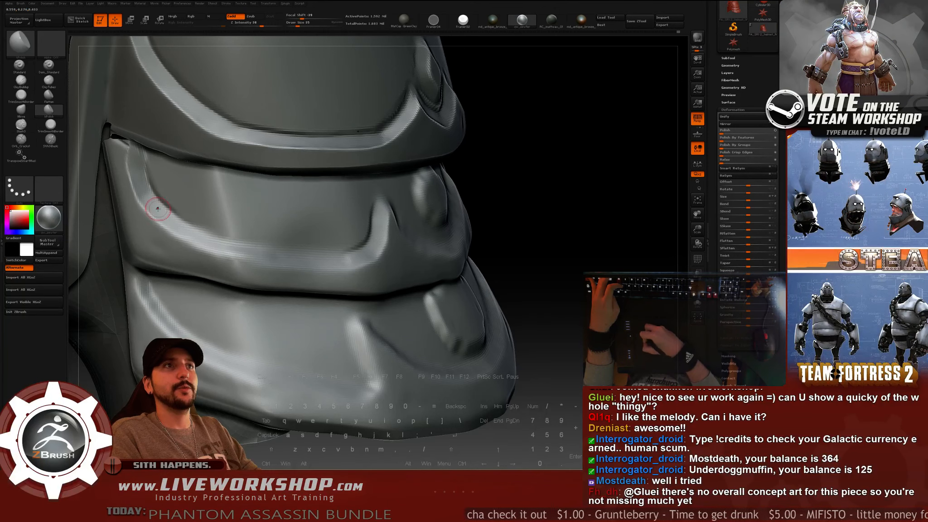
{"action": "left_click_drag", "start_coordinate": [568, 184], "coordinate": [546, 219]}
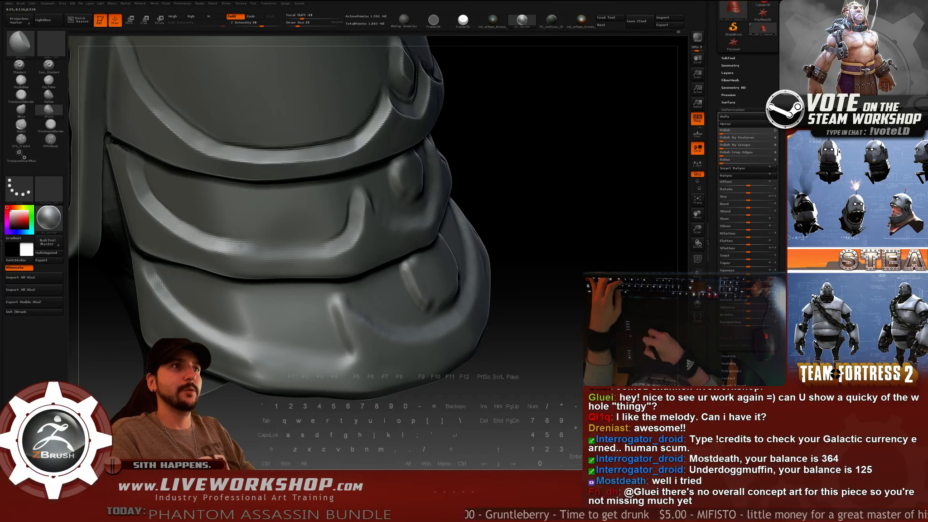
{"action": "left_click_drag", "start_coordinate": [535, 176], "coordinate": [556, 184]}
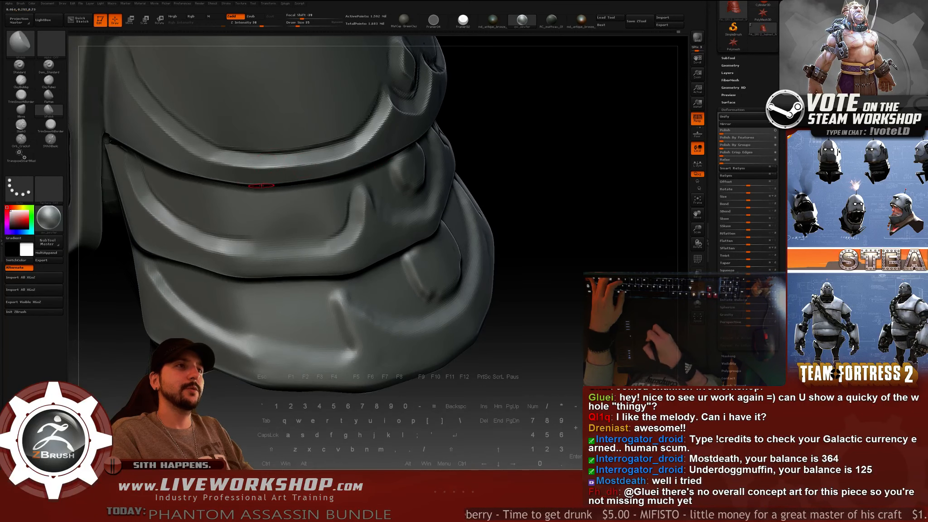
Build up clay along the lower curve of the middle plate's rim with a resized ClayBuildup brush.
{"action": "left_click", "coordinate": [22, 110]}
{"action": "left_click", "coordinate": [50, 124]}
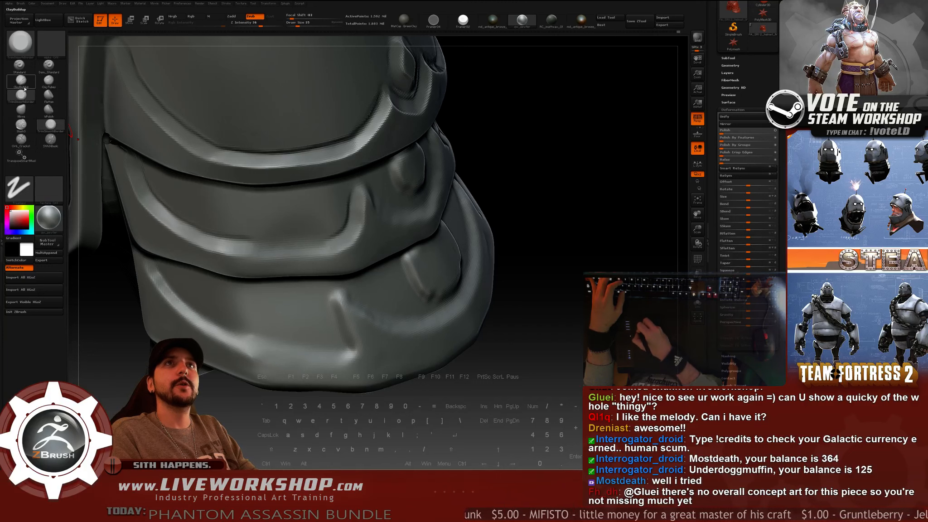
{"action": "left_click", "coordinate": [21, 80]}
{"action": "mouse_move", "coordinate": [598, 205]}
{"action": "left_mouse_down", "text": "alt"}
{"action": "mouse_move", "coordinate": [610, 204]}
{"action": "mouse_move", "coordinate": [597, 193]}
{"action": "left_mouse_up", "text": "alt"}
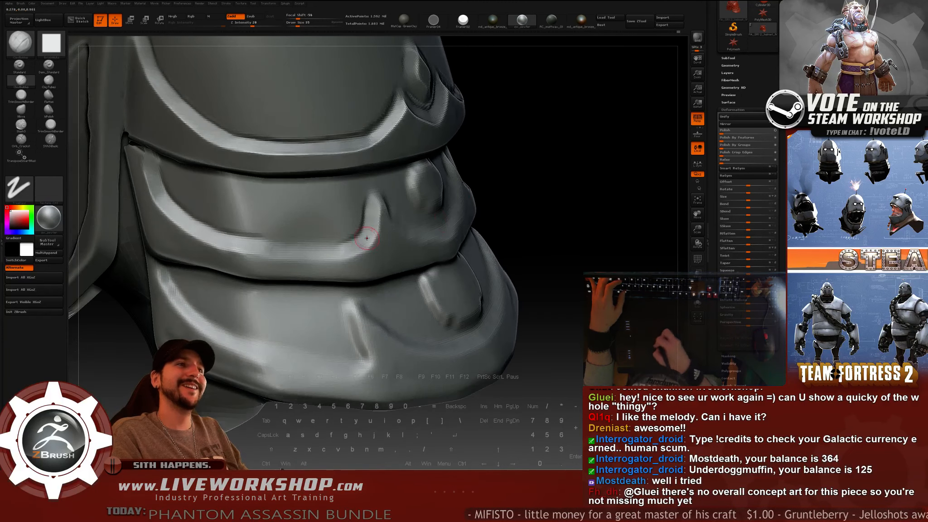
{"action": "key", "text": "s"}
{"action": "left_click_drag", "start_coordinate": [251, 255], "coordinate": [340, 259]}
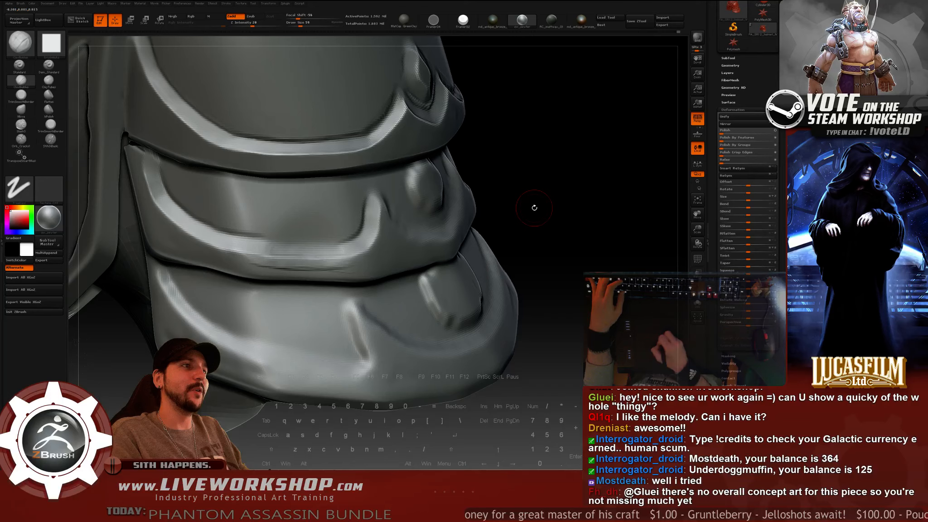
{"action": "mouse_move", "coordinate": [534, 207]}
{"action": "left_mouse_down"}
{"action": "mouse_move", "coordinate": [542, 213]}
{"action": "mouse_move", "coordinate": [521, 215]}
{"action": "left_mouse_up"}
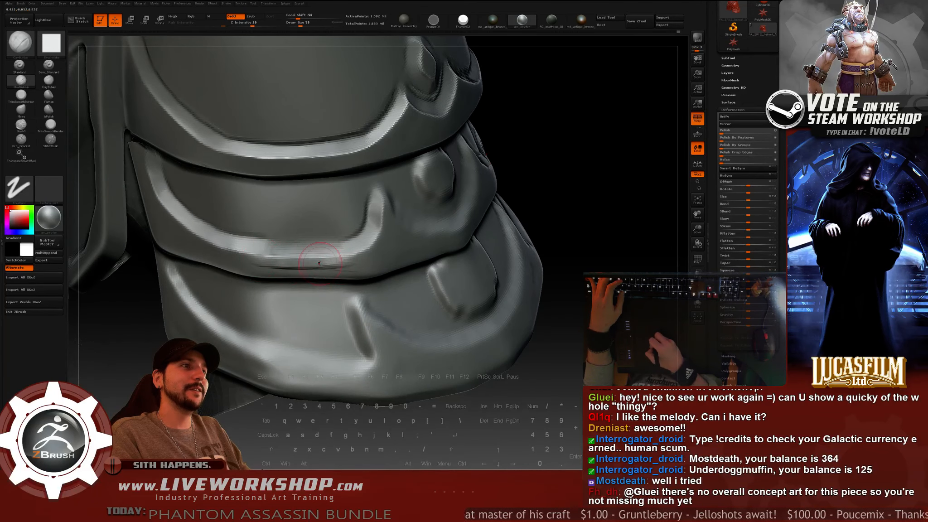
{"action": "left_click_drag", "start_coordinate": [273, 265], "coordinate": [337, 259]}
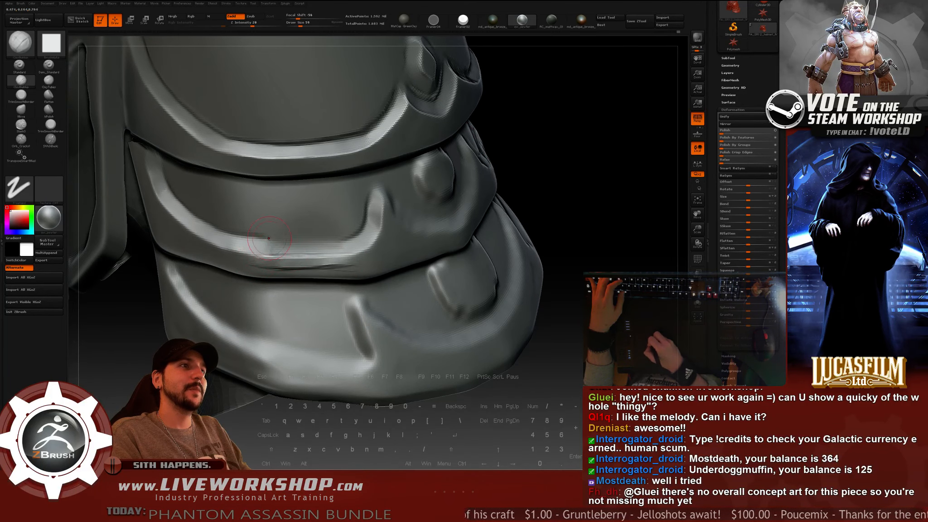
Smooth the added clay on the middle plate's rim, then fill and carve its lower curve with more clay strokes.
{"action": "mouse_move", "coordinate": [603, 178]}
{"action": "left_mouse_down"}
{"action": "mouse_move", "coordinate": [593, 172]}
{"action": "mouse_move", "coordinate": [606, 176]}
{"action": "left_mouse_up"}
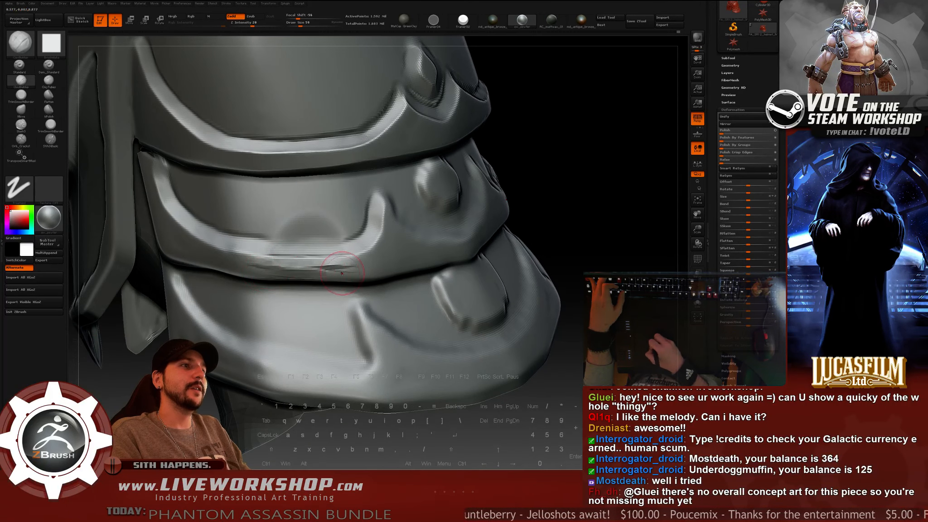
{"action": "key", "text": "shift"}
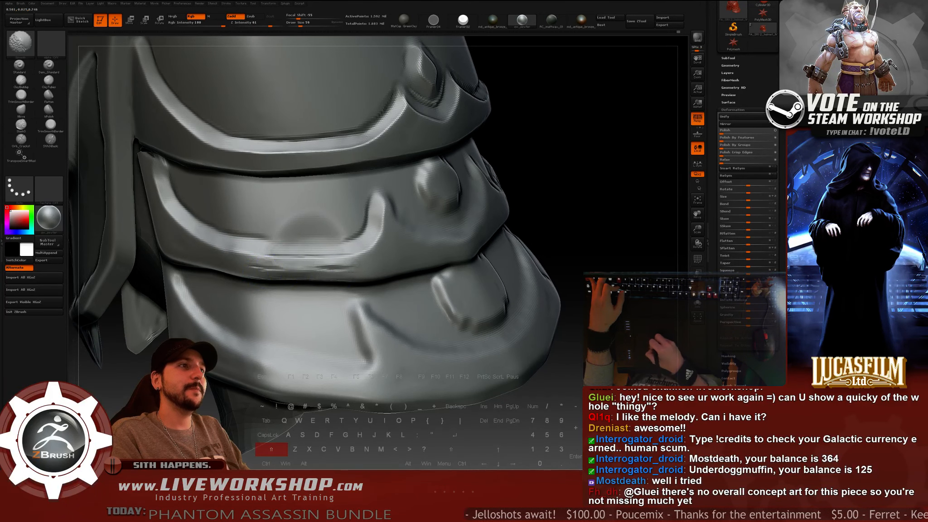
{"action": "mouse_move", "coordinate": [599, 184]}
{"action": "left_mouse_down"}
{"action": "mouse_move", "coordinate": [590, 186]}
{"action": "mouse_move", "coordinate": [622, 184]}
{"action": "left_mouse_up"}
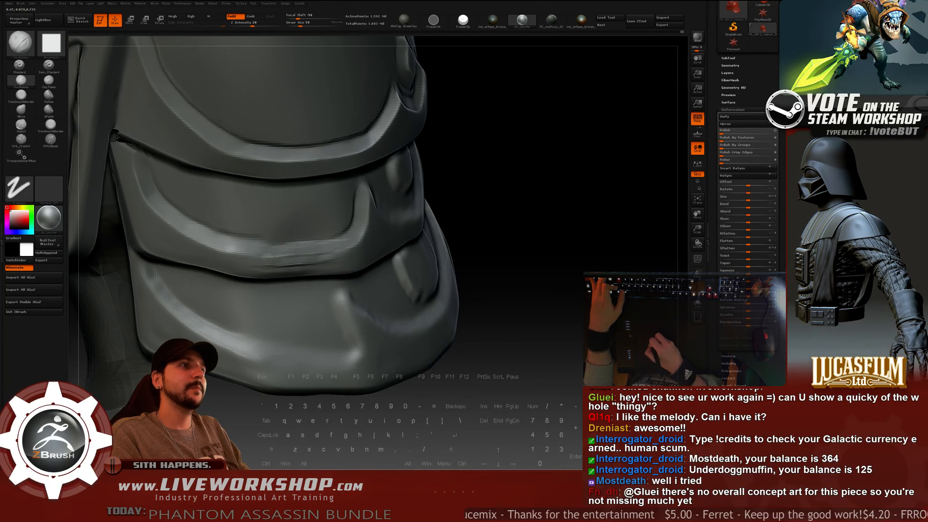
{"action": "left_click_drag", "start_coordinate": [269, 248], "coordinate": [337, 246]}
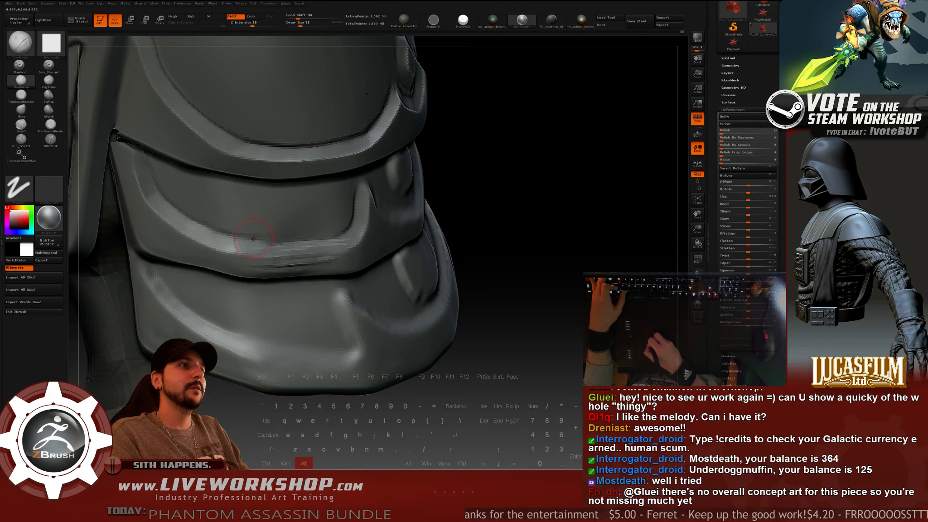
{"action": "left_click_drag", "start_coordinate": [495, 205], "coordinate": [504, 207]}
{"action": "left_click_drag", "start_coordinate": [285, 244], "coordinate": [304, 245], "text": "alt"}
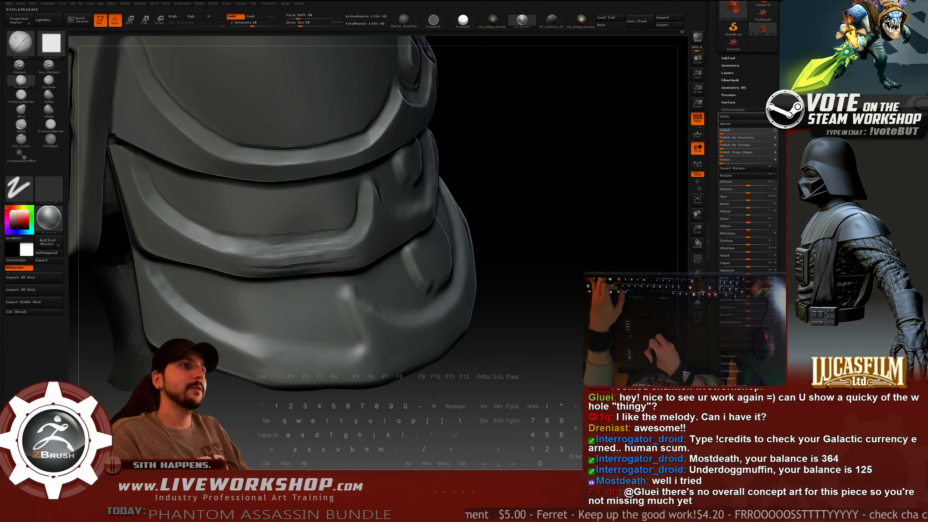
{"action": "mouse_move", "coordinate": [259, 268]}
{"action": "left_mouse_down"}
{"action": "mouse_move", "coordinate": [335, 264]}
{"action": "mouse_move", "coordinate": [277, 258]}
{"action": "mouse_move", "coordinate": [297, 263]}
{"action": "left_mouse_up"}
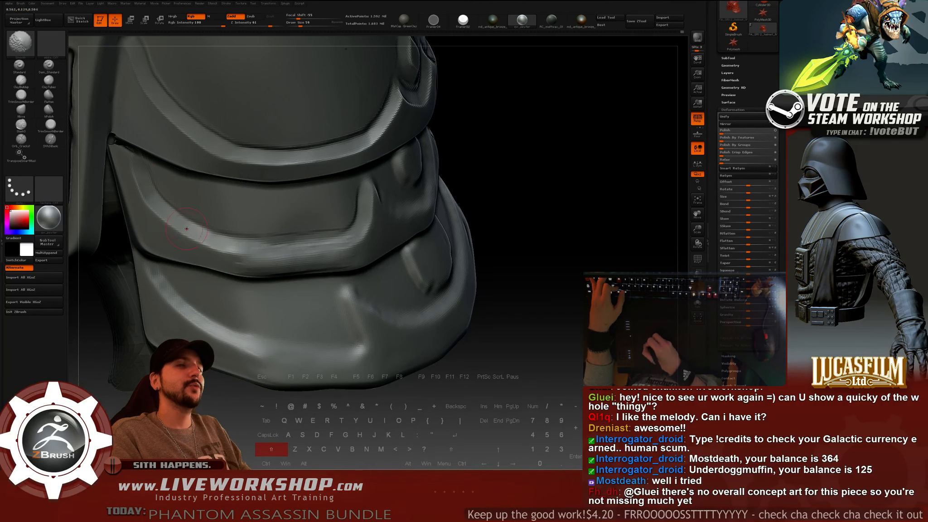
Flatten the rebuilt lower curve of the middle plate's rim with the hPolish brush.
{"action": "left_click", "coordinate": [48, 110]}
{"action": "left_click_drag", "start_coordinate": [499, 193], "coordinate": [517, 200]}
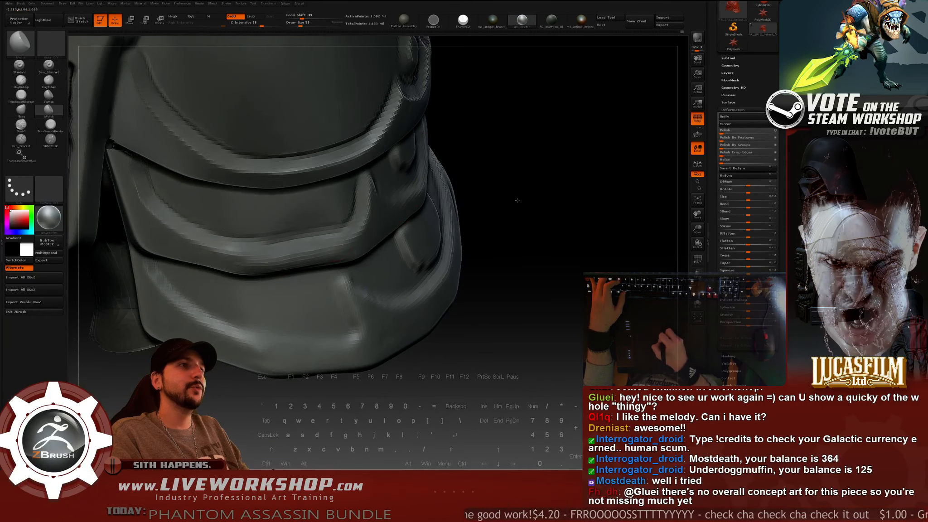
{"action": "mouse_move", "coordinate": [236, 241]}
{"action": "left_mouse_down"}
{"action": "mouse_move", "coordinate": [261, 244]}
{"action": "mouse_move", "coordinate": [243, 243]}
{"action": "left_mouse_up"}
{"action": "key", "text": "s"}
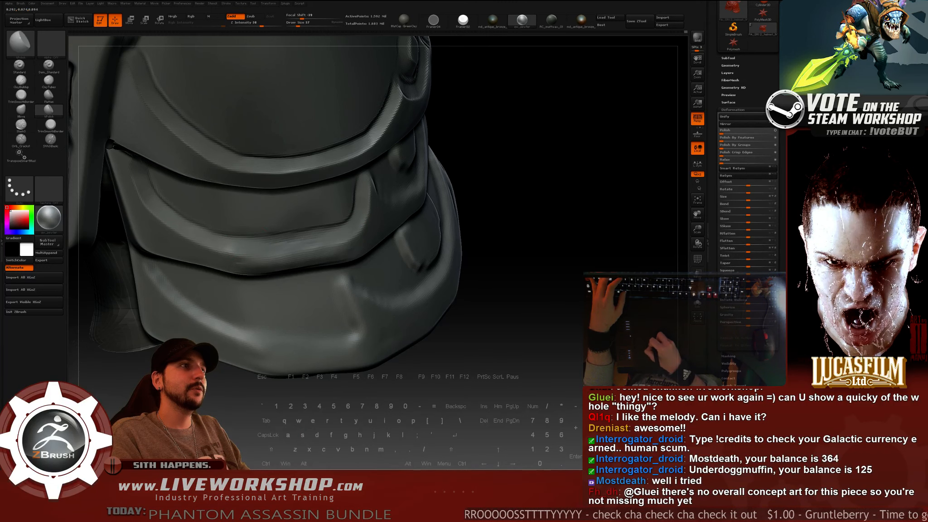
Enlarge the hPolish brush and polish the middle plate's band just below its raised rim.
{"action": "left_click_drag", "start_coordinate": [568, 205], "coordinate": [548, 217]}
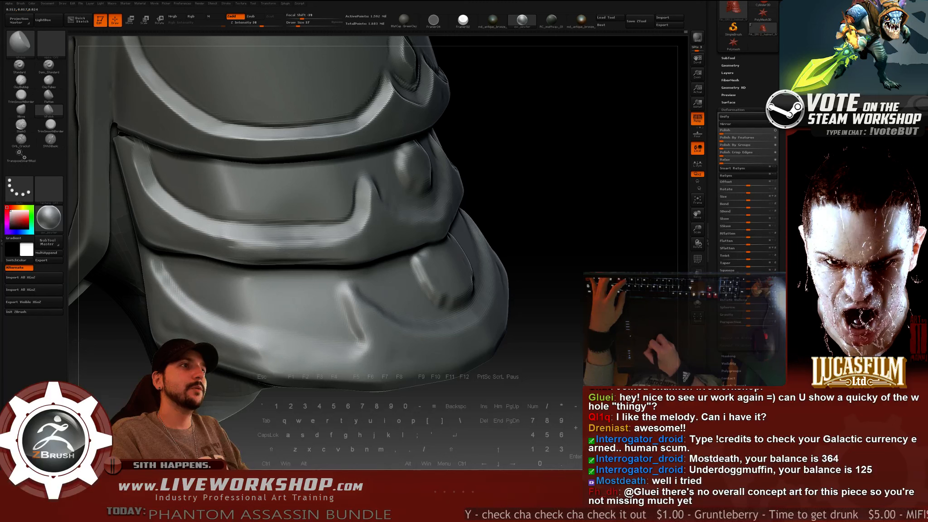
{"action": "key", "text": "]"}
{"action": "left_click_drag", "start_coordinate": [291, 252], "coordinate": [374, 238]}
{"action": "left_click_drag", "start_coordinate": [225, 245], "coordinate": [251, 248]}
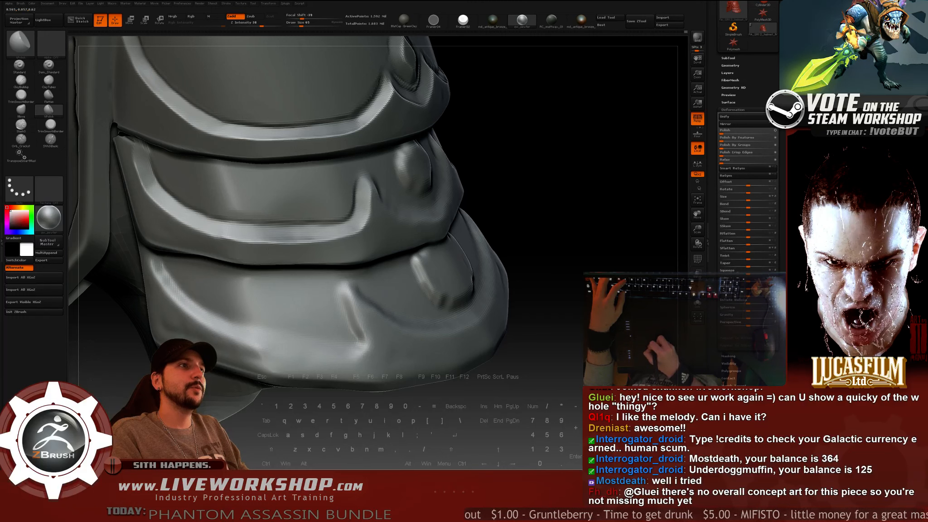
Finish polishing the band along the middle plate's lower edge with the hPolish brush.
{"action": "left_click_drag", "start_coordinate": [268, 250], "coordinate": [300, 248]}
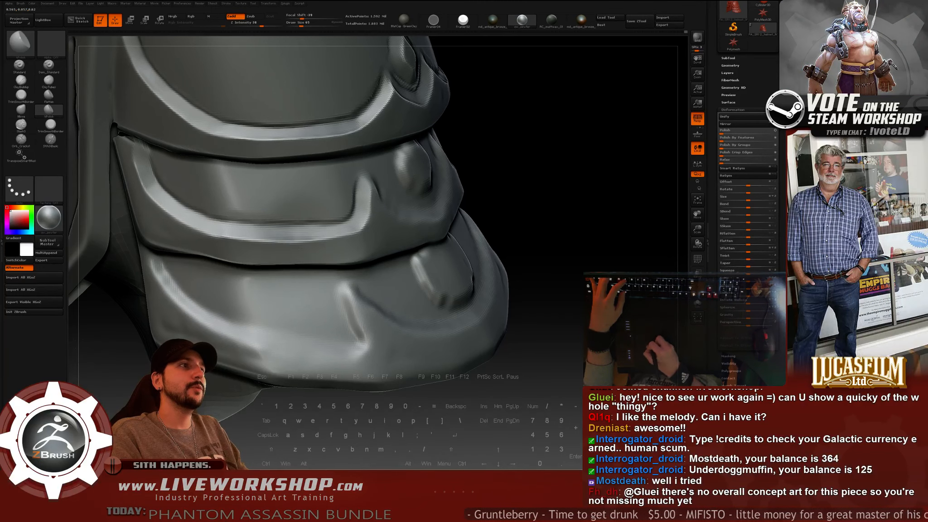
{"action": "left_click_drag", "start_coordinate": [465, 203], "coordinate": [372, 249]}
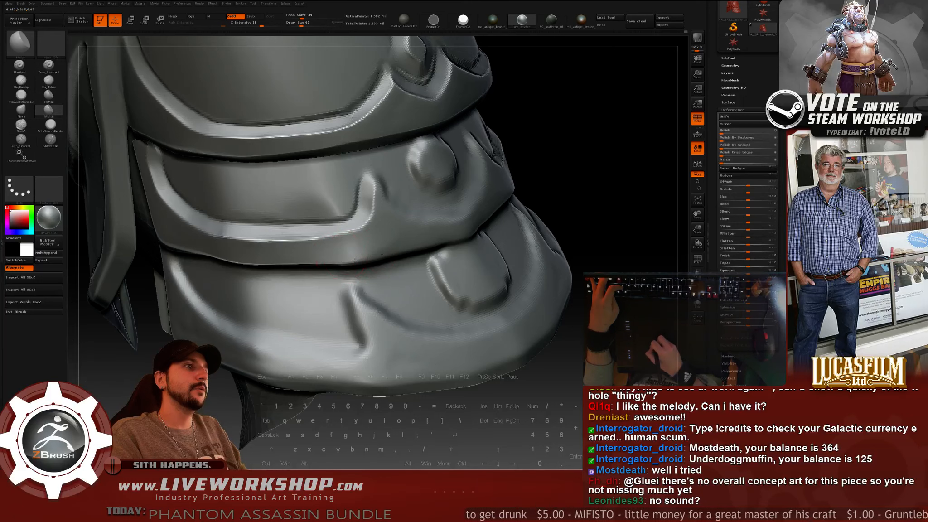
{"action": "mouse_move", "coordinate": [598, 154]}
{"action": "left_mouse_down"}
{"action": "mouse_move", "coordinate": [566, 149]}
{"action": "mouse_move", "coordinate": [592, 147]}
{"action": "mouse_move", "coordinate": [532, 164]}
{"action": "left_mouse_up"}
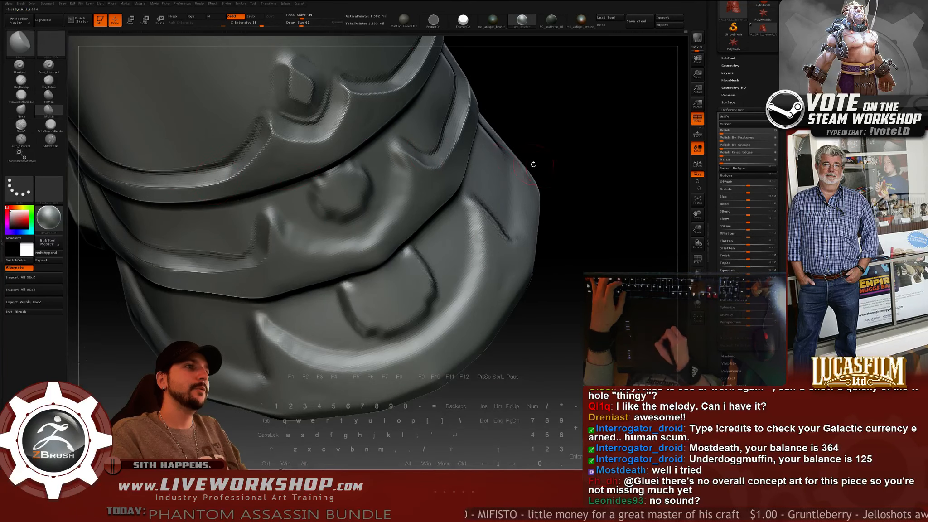
Trim the crescent-shaped rim beneath the middle plate's round knob with a resized TrimSmoothBorder brush, undoing a bad stroke.
{"action": "left_click", "coordinate": [21, 109]}
{"action": "left_click", "coordinate": [50, 124]}
{"action": "left_click_drag", "start_coordinate": [607, 142], "coordinate": [599, 123], "text": "alt"}
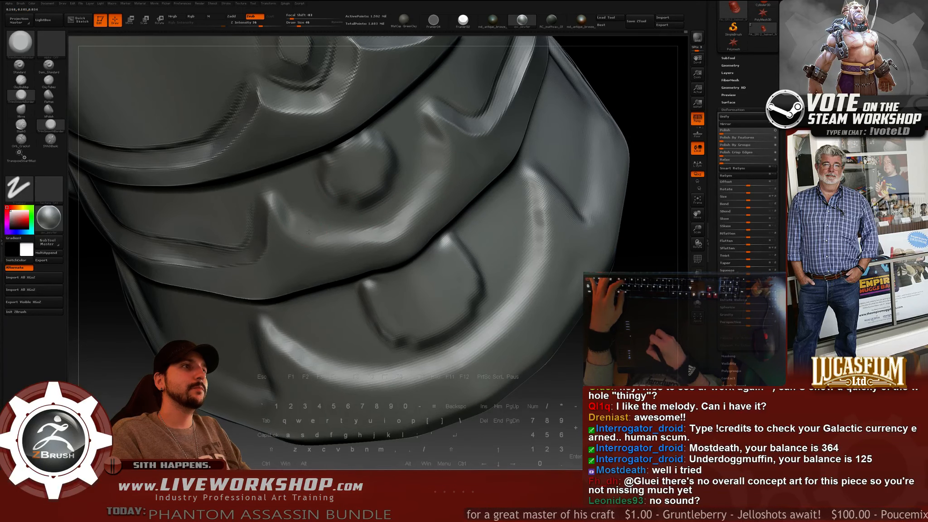
{"action": "key", "text": "s"}
{"action": "left_click_drag", "start_coordinate": [305, 230], "coordinate": [294, 226]}
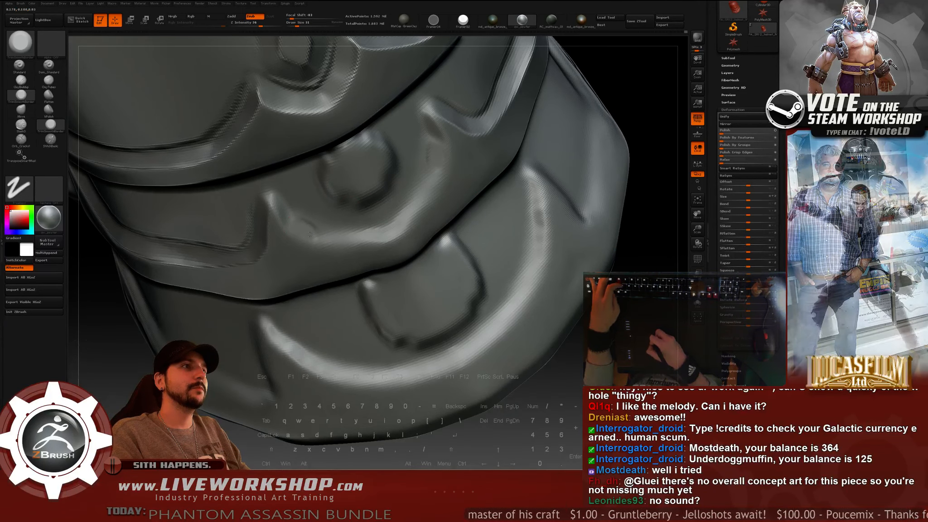
{"action": "key", "text": "ctrl+z"}
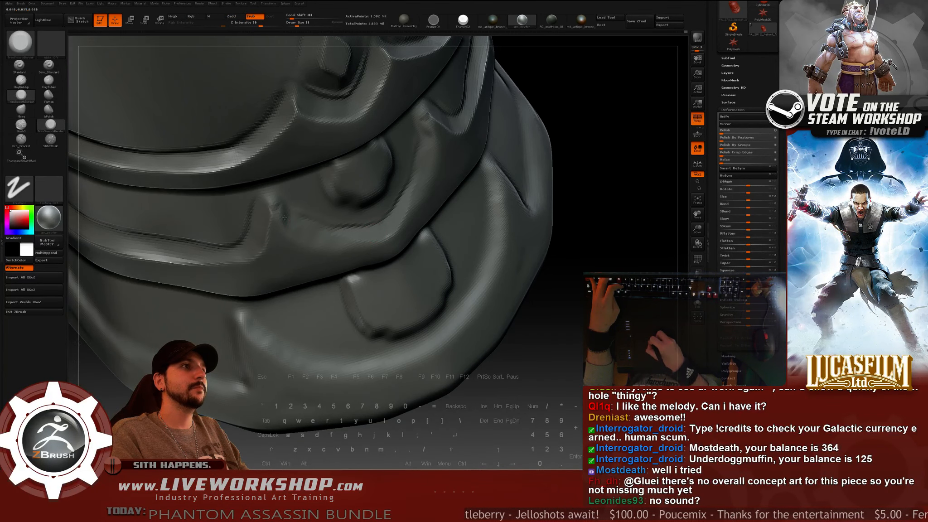
{"action": "left_click_drag", "start_coordinate": [567, 255], "coordinate": [482, 244]}
{"action": "left_click_drag", "start_coordinate": [360, 239], "coordinate": [285, 218]}
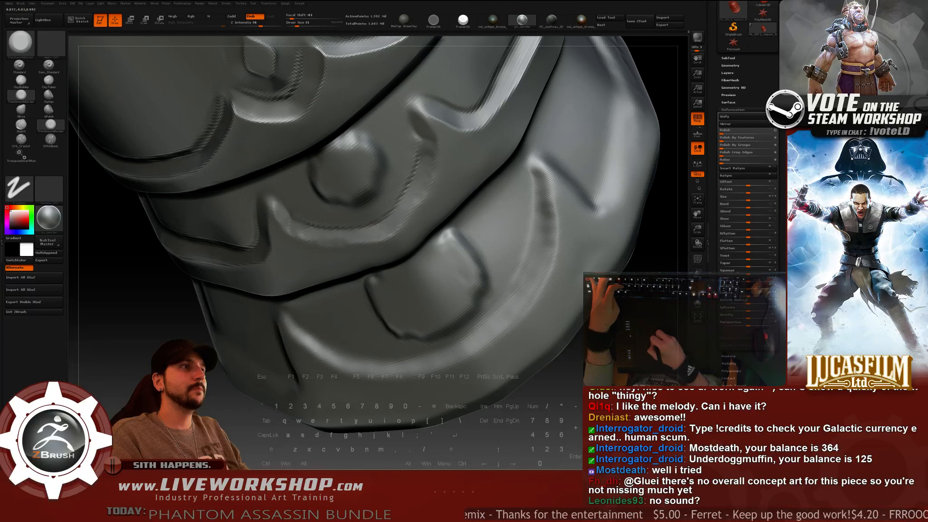
Polish the crescent rim under the middle plate's round knob and its pointed tips with the hPolish brush.
{"action": "left_click", "coordinate": [49, 110]}
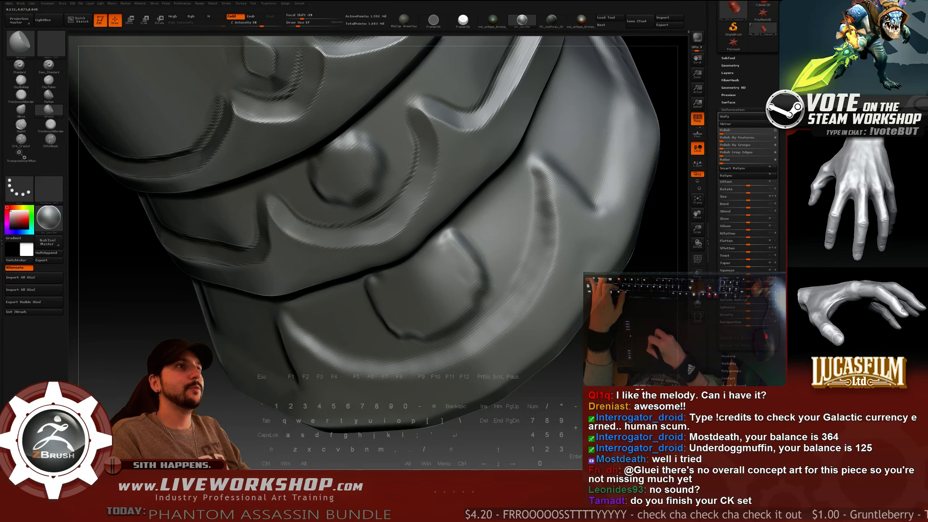
{"action": "left_click_drag", "start_coordinate": [174, 317], "coordinate": [254, 253], "text": "alt"}
{"action": "mouse_move", "coordinate": [414, 253]}
{"action": "left_mouse_down"}
{"action": "mouse_move", "coordinate": [426, 246]}
{"action": "mouse_move", "coordinate": [430, 211]}
{"action": "mouse_move", "coordinate": [482, 292]}
{"action": "mouse_move", "coordinate": [534, 286]}
{"action": "mouse_move", "coordinate": [537, 317]}
{"action": "left_mouse_up"}
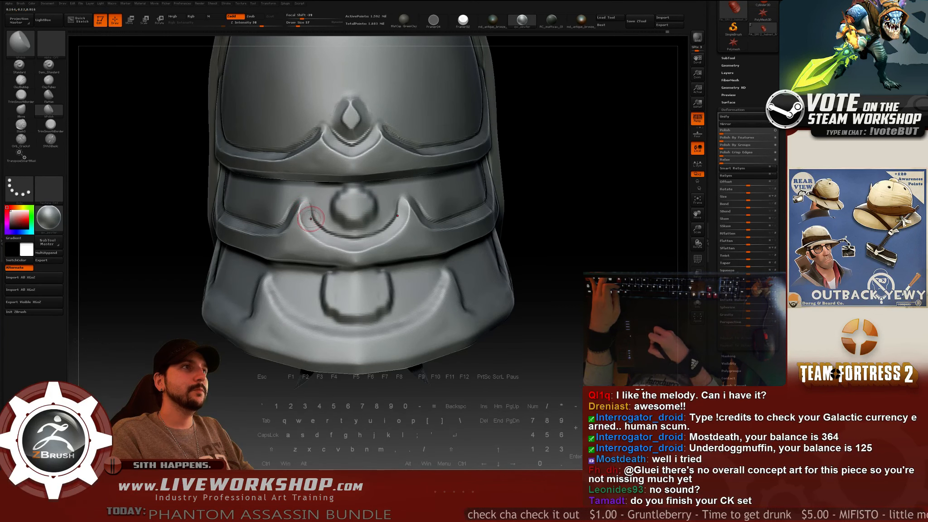
{"action": "left_click_drag", "start_coordinate": [627, 211], "coordinate": [666, 272], "text": "alt"}
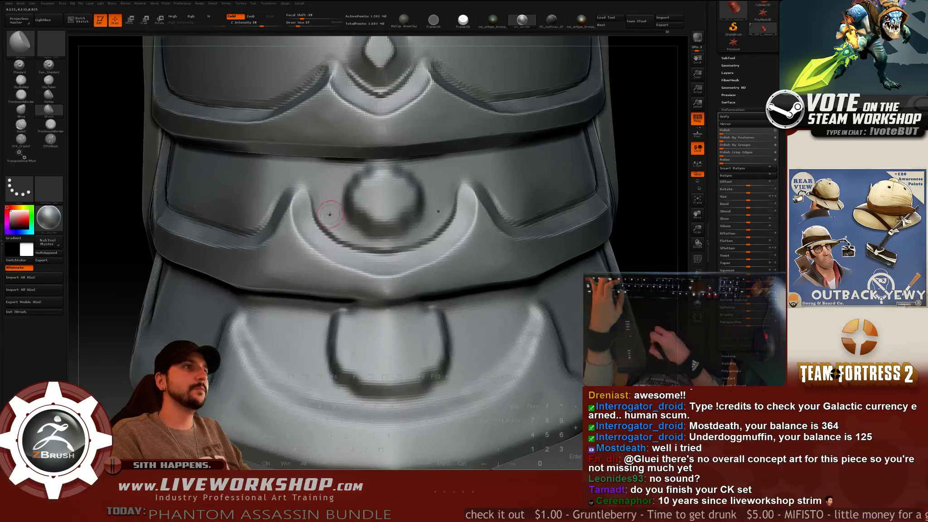
{"action": "mouse_move", "coordinate": [308, 211]}
{"action": "left_mouse_down"}
{"action": "mouse_move", "coordinate": [305, 201]}
{"action": "mouse_move", "coordinate": [309, 221]}
{"action": "left_mouse_up"}
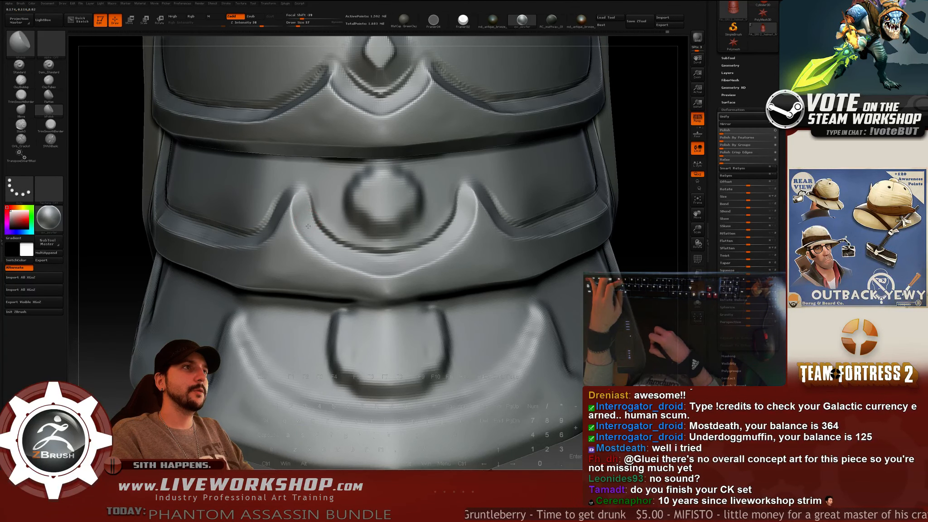
{"action": "key", "text": "ctrl"}
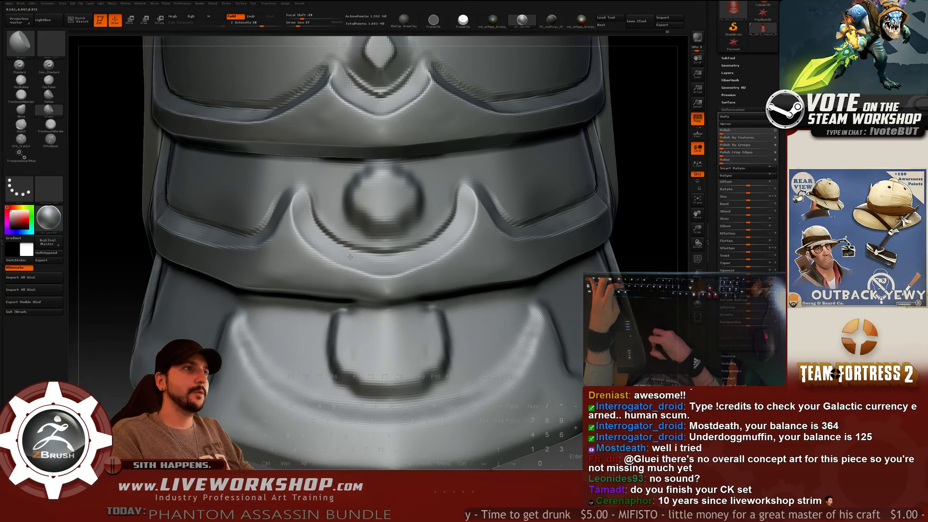
Resize the hPolish brush and polish the band below the crescent rim on the middle plate's front.
{"action": "left_click_drag", "start_coordinate": [118, 240], "coordinate": [123, 214], "text": "alt"}
{"action": "key", "text": "s"}
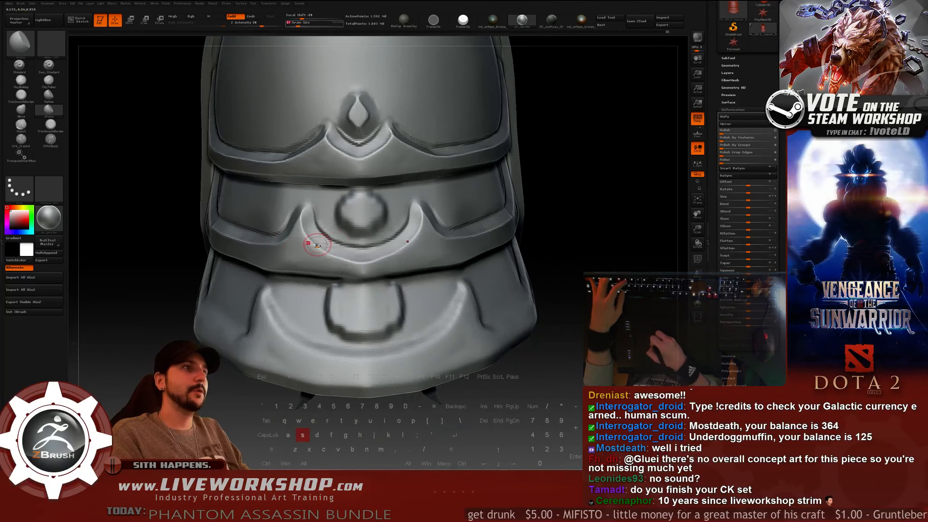
{"action": "left_click_drag", "start_coordinate": [314, 244], "coordinate": [318, 244]}
{"action": "left_click_drag", "start_coordinate": [603, 218], "coordinate": [528, 209], "text": "alt"}
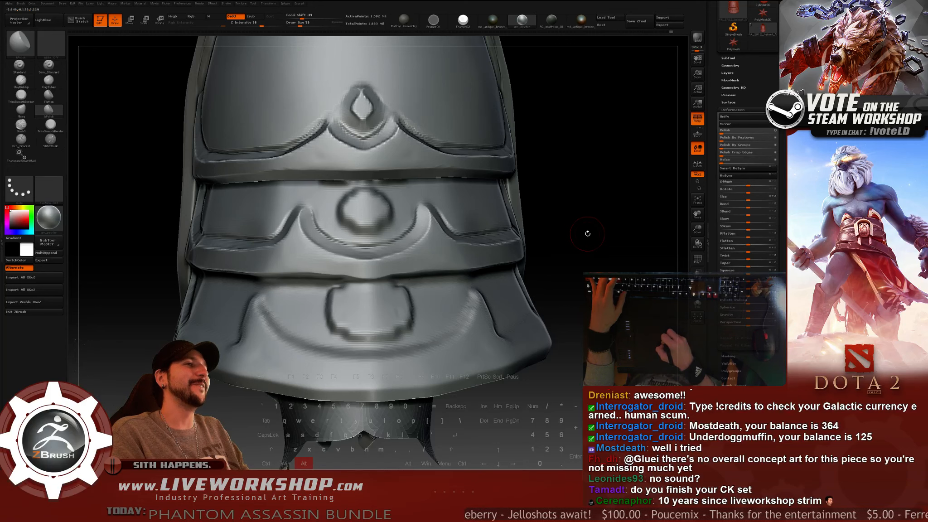
Adjust the hPolish brush size and flatten the front underside lip of the middle plate.
{"action": "mouse_move", "coordinate": [587, 233]}
{"action": "left_mouse_down", "text": "alt"}
{"action": "mouse_move", "coordinate": [582, 207]}
{"action": "mouse_move", "coordinate": [615, 197]}
{"action": "mouse_move", "coordinate": [590, 196]}
{"action": "mouse_move", "coordinate": [545, 165]}
{"action": "left_mouse_up", "text": "alt"}
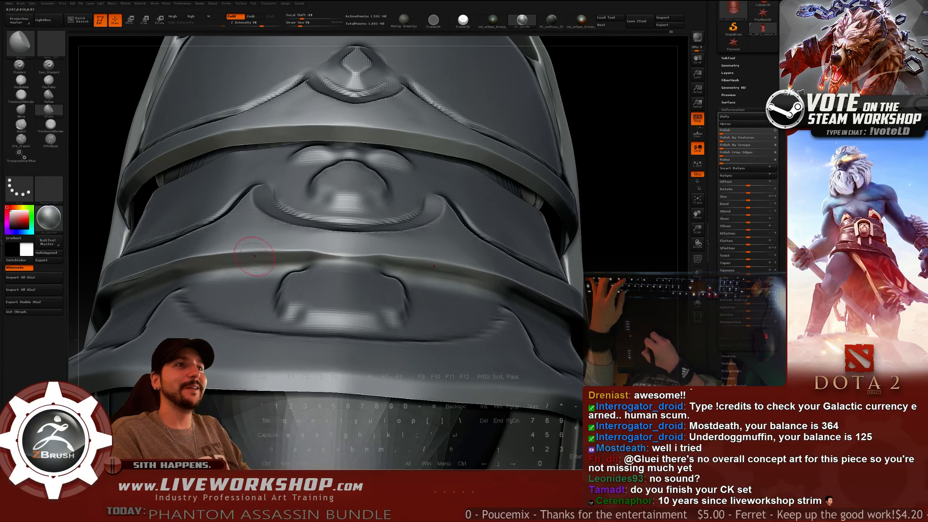
{"action": "key", "text": "s"}
{"action": "left_click_drag", "start_coordinate": [242, 257], "coordinate": [239, 257]}
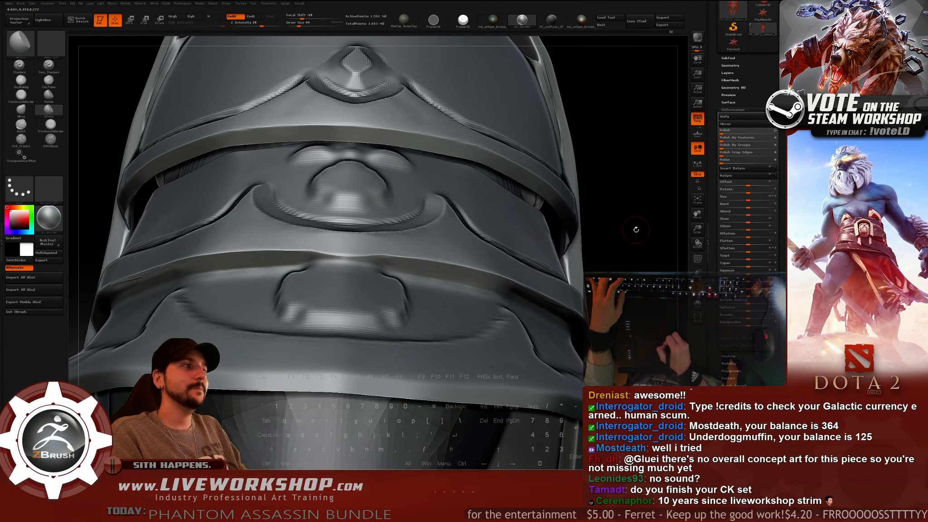
{"action": "left_click_drag", "start_coordinate": [582, 254], "coordinate": [568, 237]}
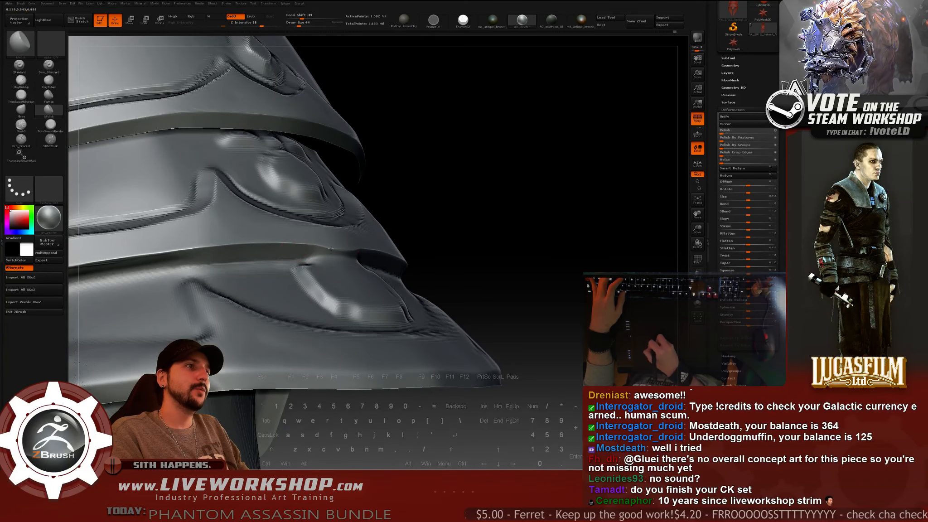
{"action": "left_click_drag", "start_coordinate": [517, 220], "coordinate": [485, 213]}
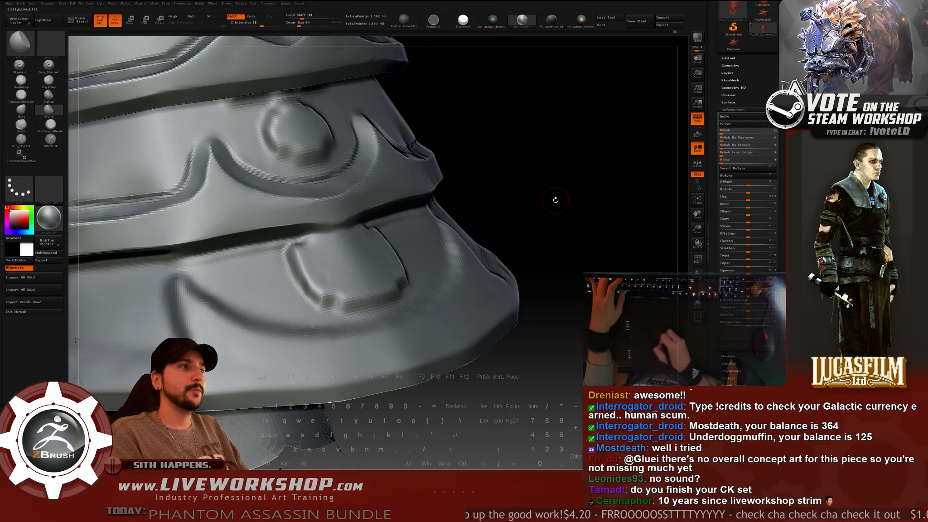
Resize the hPolish brush again and polish the middle plate's underside lip along the helmet's side.
{"action": "mouse_move", "coordinate": [555, 199]}
{"action": "left_mouse_down", "text": "alt"}
{"action": "mouse_move", "coordinate": [540, 189]}
{"action": "mouse_move", "coordinate": [565, 190]}
{"action": "mouse_move", "coordinate": [577, 179]}
{"action": "mouse_move", "coordinate": [508, 190]}
{"action": "left_mouse_up", "text": "alt"}
{"action": "key", "text": "s"}
{"action": "left_click_drag", "start_coordinate": [136, 250], "coordinate": [138, 251]}
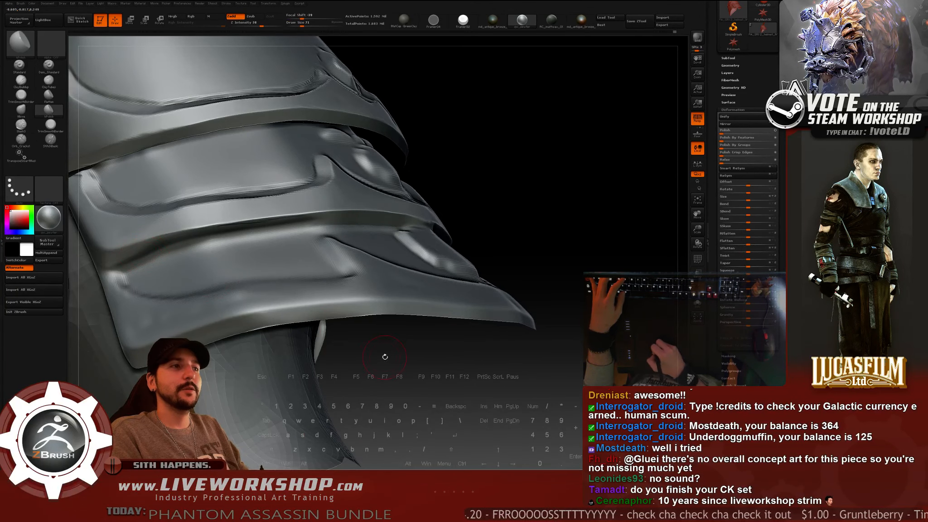
{"action": "left_click_drag", "start_coordinate": [385, 356], "coordinate": [399, 324]}
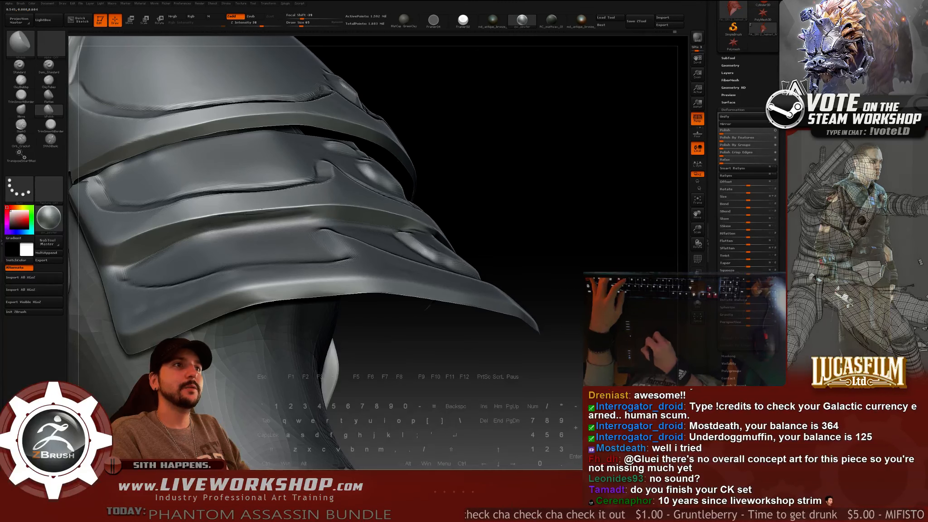
{"action": "mouse_move", "coordinate": [263, 211]}
{"action": "left_mouse_down"}
{"action": "mouse_move", "coordinate": [312, 213]}
{"action": "mouse_move", "coordinate": [213, 223]}
{"action": "mouse_move", "coordinate": [263, 214]}
{"action": "left_mouse_up"}
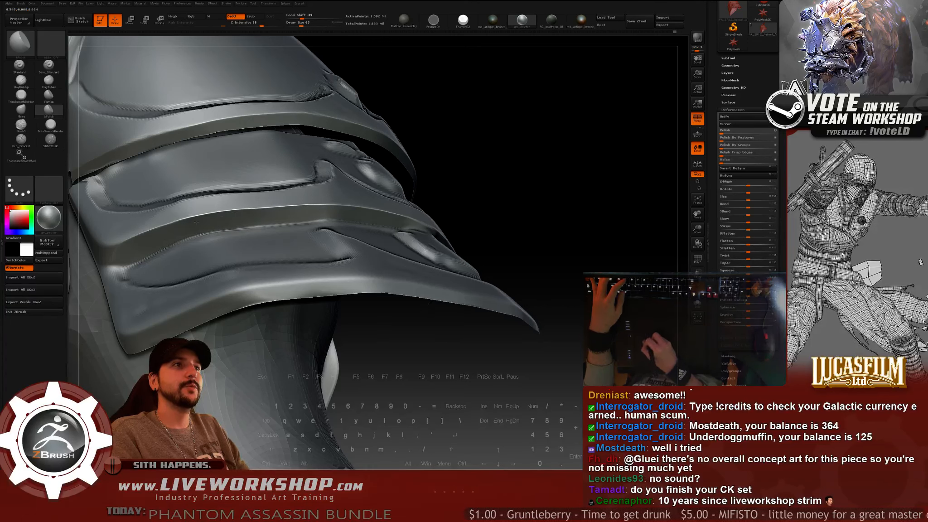
{"action": "left_click_drag", "start_coordinate": [206, 220], "coordinate": [304, 210]}
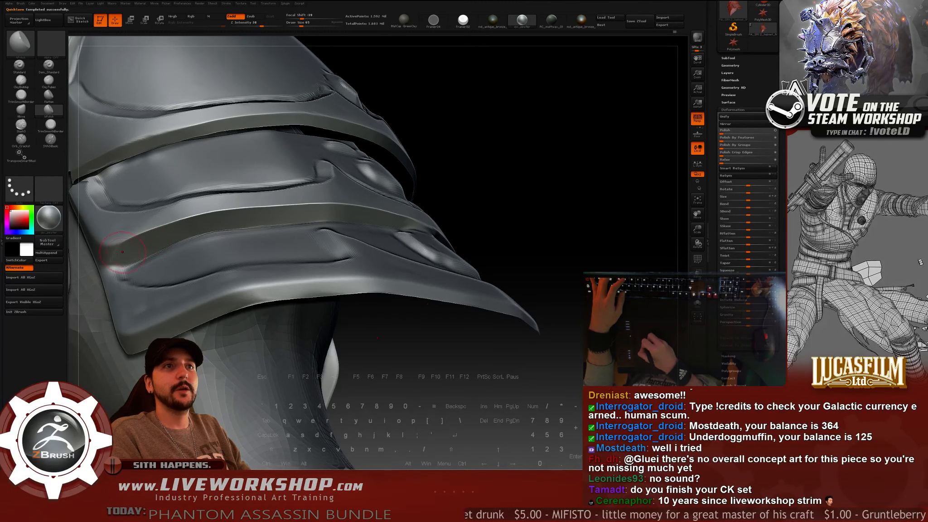
Shrink the hPolish brush and refine the side of the middle plate's lower band below its raised rim.
{"action": "mouse_move", "coordinate": [582, 203]}
{"action": "left_mouse_down"}
{"action": "mouse_move", "coordinate": [532, 180]}
{"action": "mouse_move", "coordinate": [538, 229]}
{"action": "mouse_move", "coordinate": [508, 213]}
{"action": "left_mouse_up"}
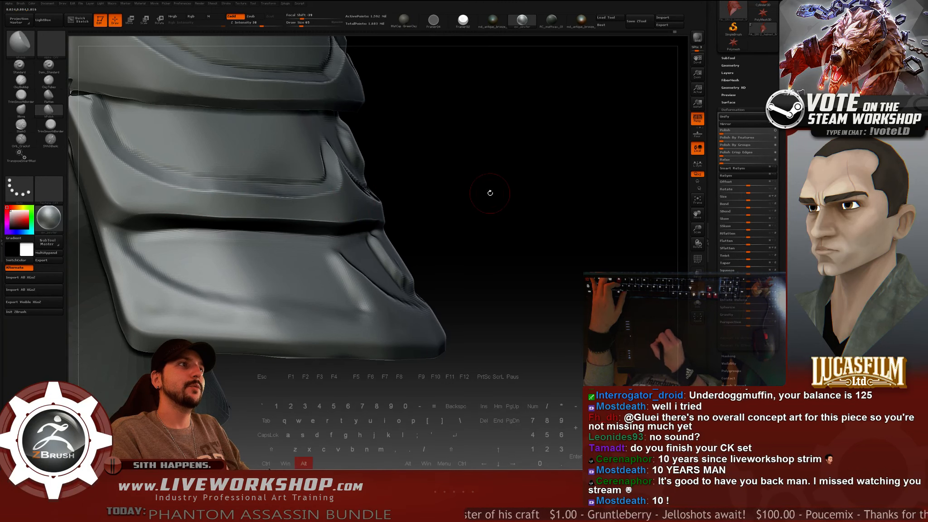
{"action": "mouse_move", "coordinate": [491, 192]}
{"action": "left_mouse_down"}
{"action": "mouse_move", "coordinate": [493, 213]}
{"action": "mouse_move", "coordinate": [476, 210]}
{"action": "left_mouse_up"}
{"action": "key", "text": "bracketleft"}
{"action": "key", "text": "bracketleft"}
{"action": "key", "text": "bracketleft"}
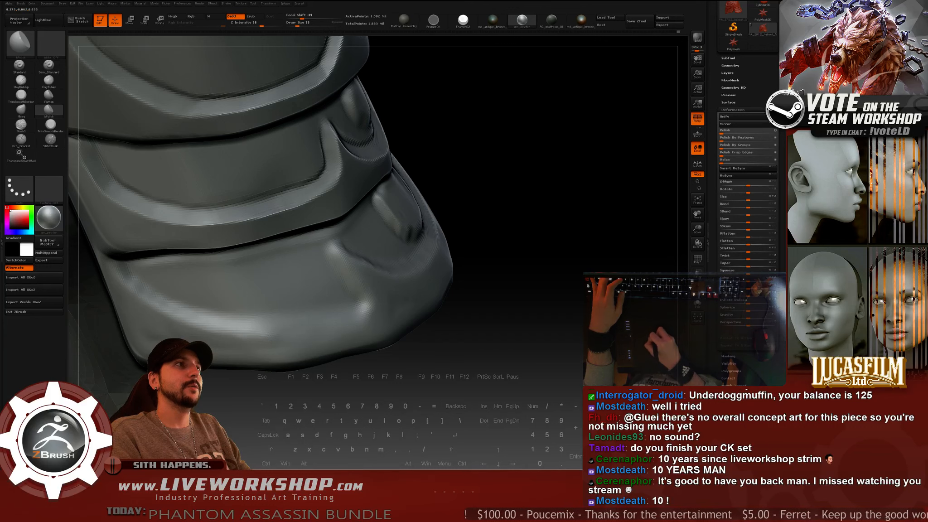
{"action": "left_click_drag", "start_coordinate": [519, 190], "coordinate": [491, 239]}
{"action": "left_click_drag", "start_coordinate": [466, 272], "coordinate": [445, 232]}
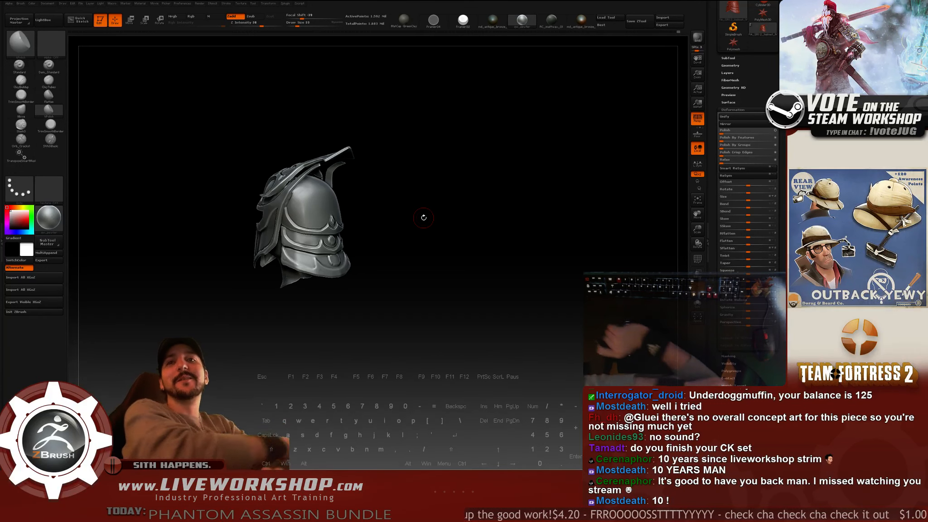
Enlarge the hPolish brush and polish the middle plate's side edge where it meets the helmet's side guard.
{"action": "mouse_move", "coordinate": [446, 201]}
{"action": "left_mouse_down", "text": "alt"}
{"action": "mouse_move", "coordinate": [512, 251]}
{"action": "mouse_move", "coordinate": [542, 205]}
{"action": "mouse_move", "coordinate": [555, 215]}
{"action": "mouse_move", "coordinate": [553, 183]}
{"action": "mouse_move", "coordinate": [304, 162]}
{"action": "left_mouse_up", "text": "alt"}
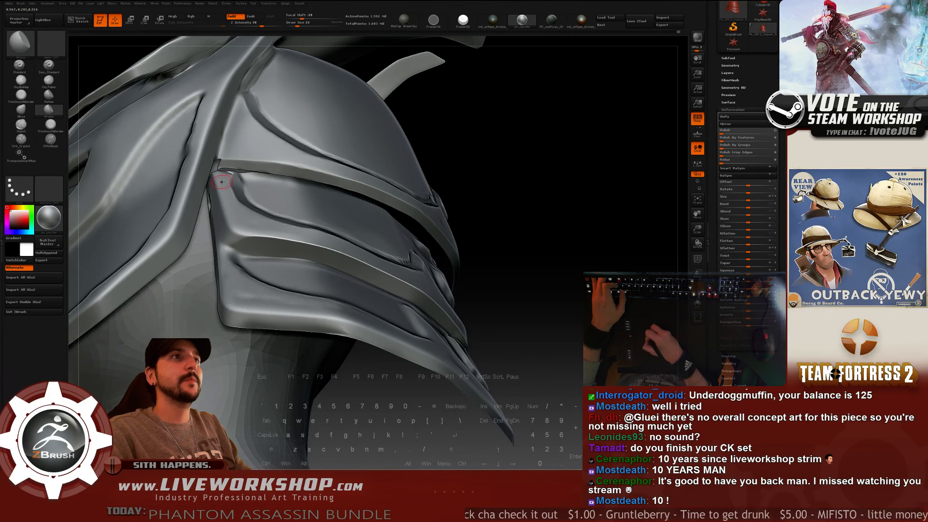
{"action": "key", "text": "]"}
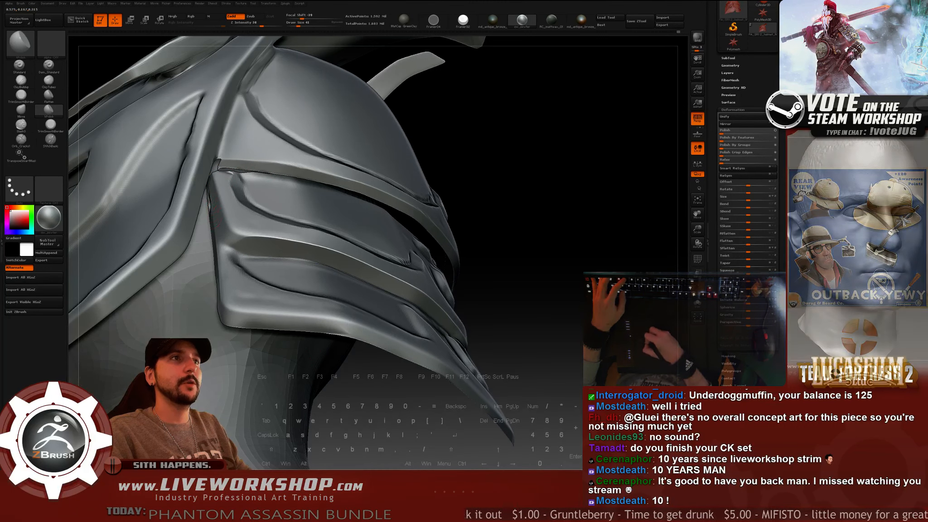
{"action": "left_click_drag", "start_coordinate": [551, 201], "coordinate": [508, 185]}
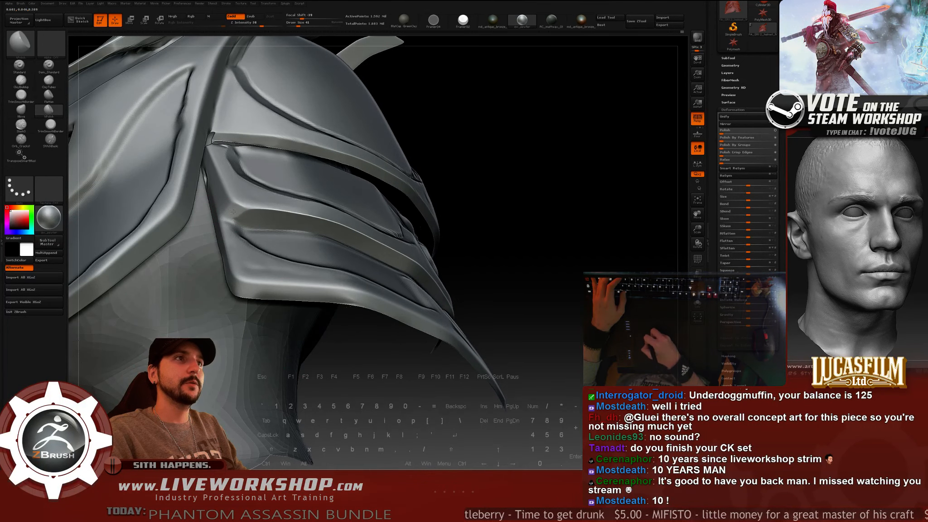
{"action": "mouse_move", "coordinate": [554, 182]}
{"action": "left_mouse_down"}
{"action": "mouse_move", "coordinate": [517, 213]}
{"action": "mouse_move", "coordinate": [493, 200]}
{"action": "mouse_move", "coordinate": [523, 186]}
{"action": "left_mouse_up"}
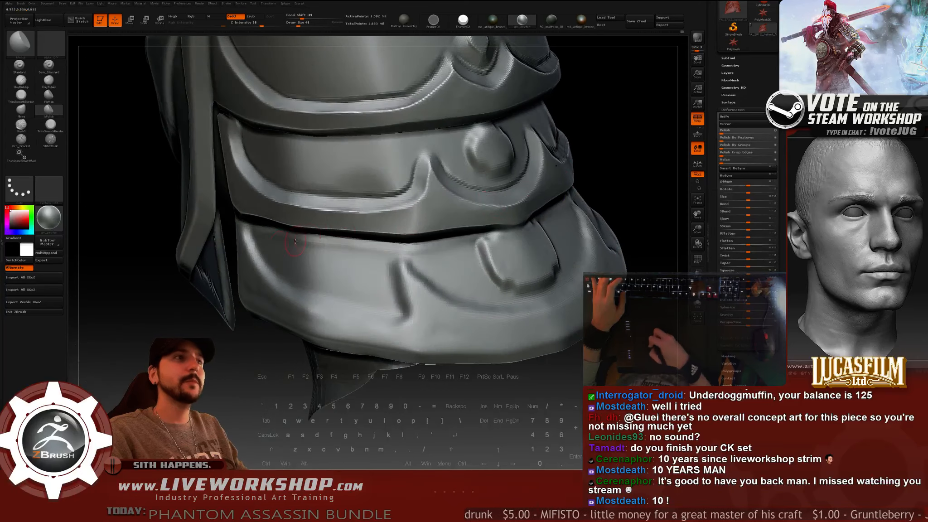
Polish the side curve of the bottom plate's raised rim with a resized hPolish brush.
{"action": "key", "text": "s"}
{"action": "left_click_drag", "start_coordinate": [255, 257], "coordinate": [257, 261]}
{"action": "key", "text": "s"}
{"action": "left_click_drag", "start_coordinate": [260, 265], "coordinate": [267, 270]}
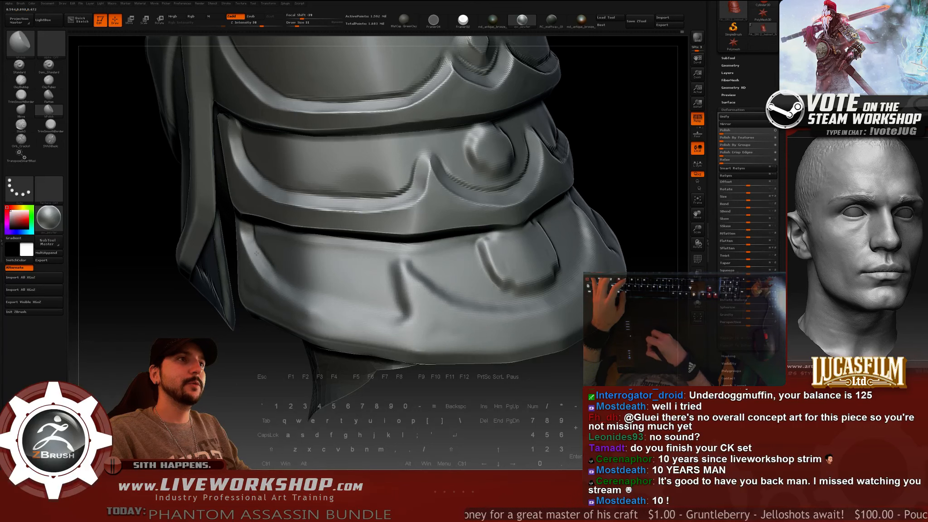
{"action": "left_click_drag", "start_coordinate": [267, 357], "coordinate": [279, 361]}
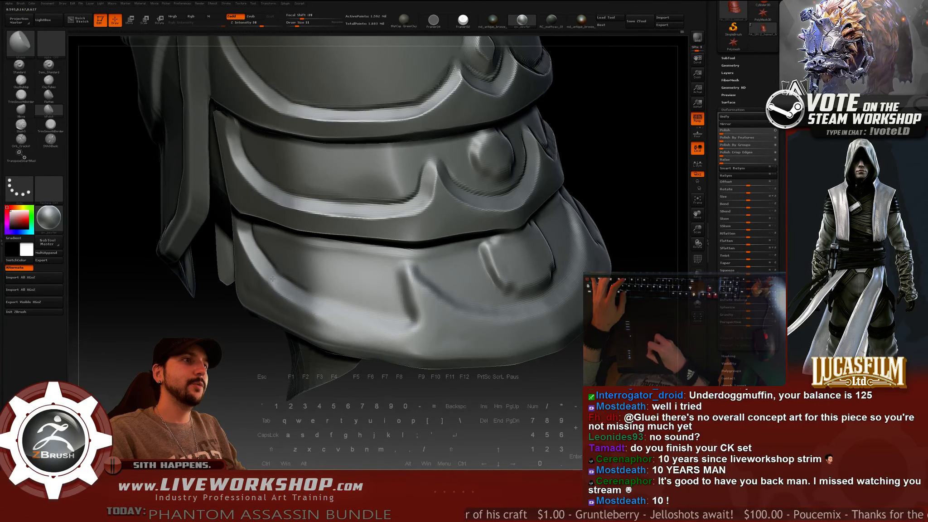
{"action": "left_click_drag", "start_coordinate": [520, 365], "coordinate": [362, 316]}
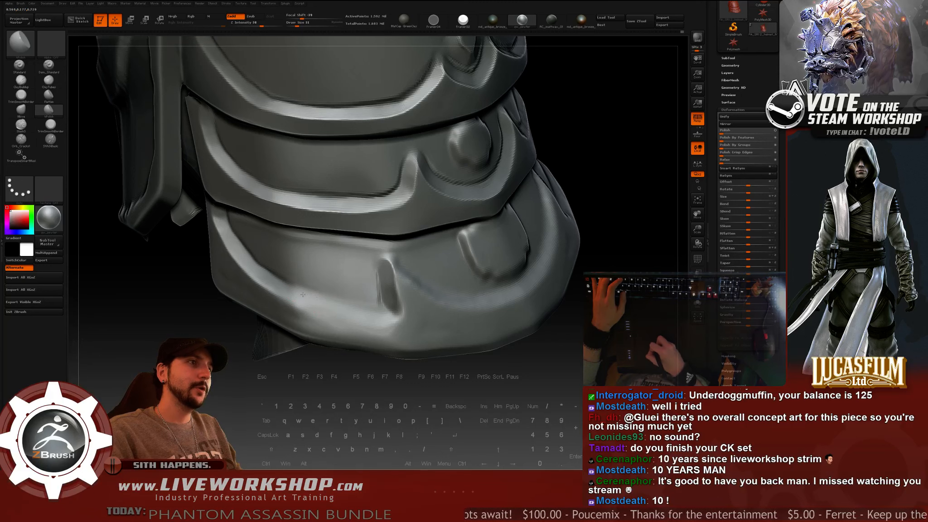
{"action": "mouse_move", "coordinate": [335, 362]}
{"action": "left_mouse_down"}
{"action": "mouse_move", "coordinate": [276, 351]}
{"action": "mouse_move", "coordinate": [331, 357]}
{"action": "mouse_move", "coordinate": [346, 349]}
{"action": "mouse_move", "coordinate": [337, 355]}
{"action": "left_mouse_up"}
Trim the lower curve of the bottom plate's raised rim with the TrimSmoothBorder brush, adjusting the brush size between strokes.
{"action": "left_click", "coordinate": [10, 101]}
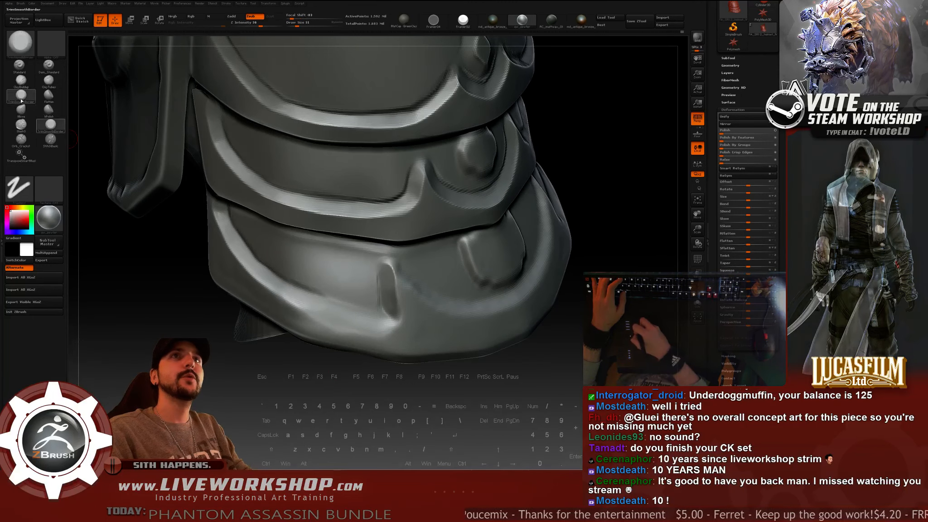
{"action": "mouse_move", "coordinate": [315, 392]}
{"action": "left_mouse_down"}
{"action": "mouse_move", "coordinate": [296, 388]}
{"action": "mouse_move", "coordinate": [311, 356]}
{"action": "left_mouse_up"}
{"action": "key", "text": "s"}
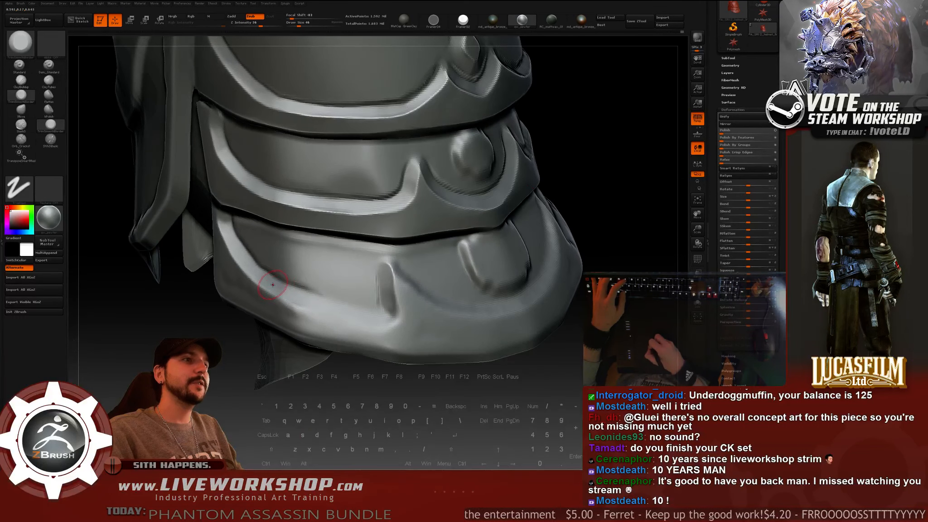
{"action": "left_click_drag", "start_coordinate": [273, 288], "coordinate": [309, 298]}
{"action": "key", "text": "s"}
{"action": "mouse_move", "coordinate": [323, 368]}
{"action": "left_mouse_down"}
{"action": "mouse_move", "coordinate": [350, 337]}
{"action": "mouse_move", "coordinate": [387, 319]}
{"action": "left_mouse_up"}
{"action": "key", "text": "s"}
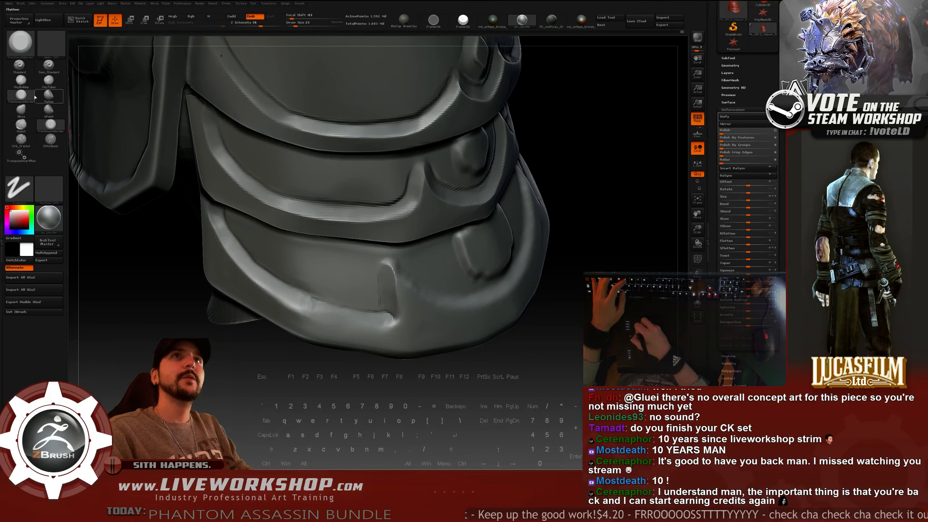
Build up the lower curve and hooked end of the bottom plate's raised rim with resized ClayBuildup strokes.
{"action": "key", "text": "1"}
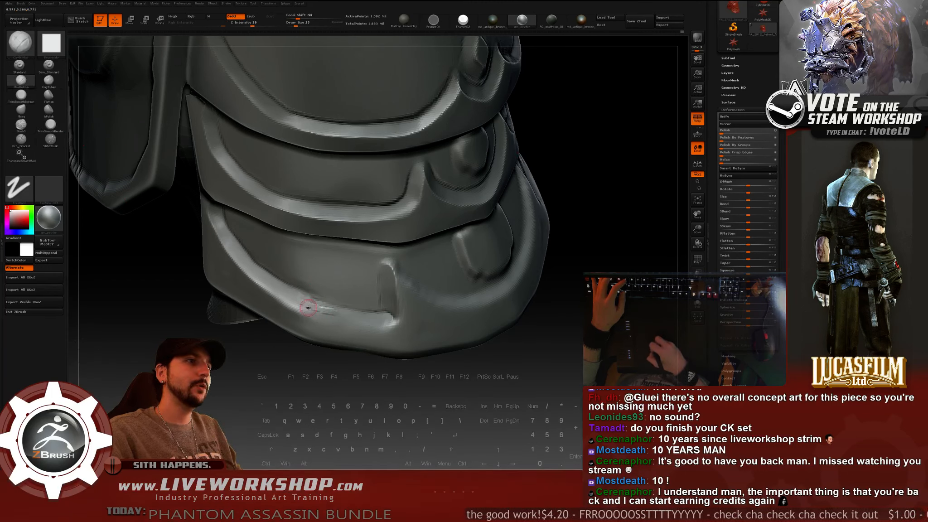
{"action": "key", "text": "s"}
{"action": "mouse_move", "coordinate": [316, 307]}
{"action": "left_mouse_down"}
{"action": "mouse_move", "coordinate": [389, 320]}
{"action": "mouse_move", "coordinate": [388, 332]}
{"action": "left_mouse_up"}
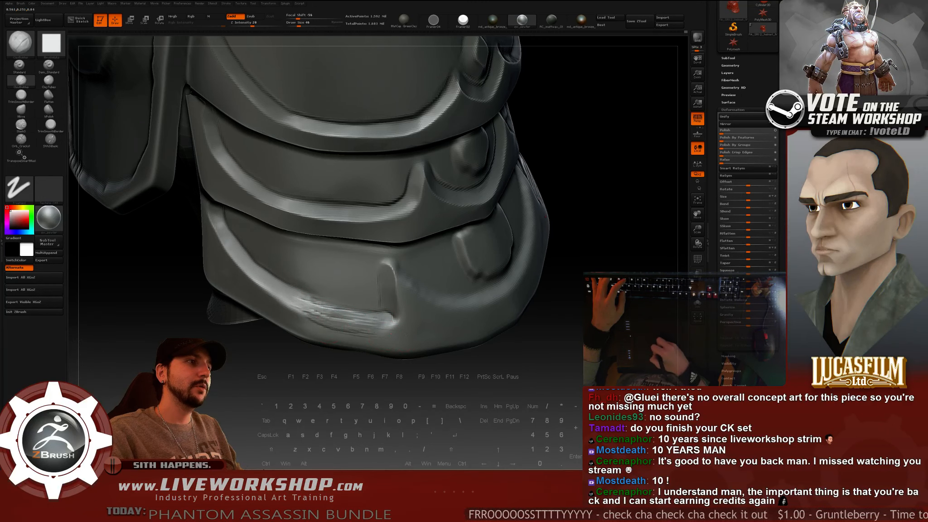
{"action": "left_click_drag", "start_coordinate": [313, 324], "coordinate": [391, 326]}
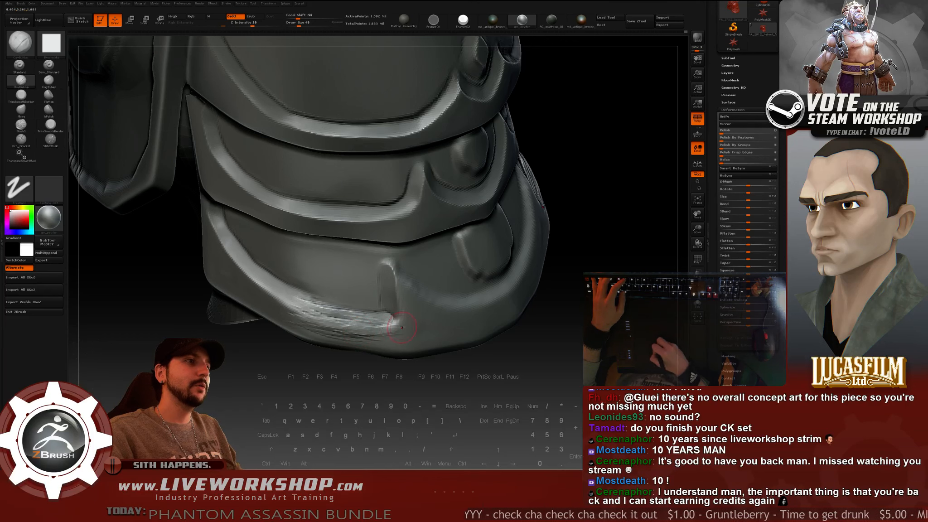
{"action": "left_click_drag", "start_coordinate": [298, 307], "coordinate": [379, 316], "text": "alt"}
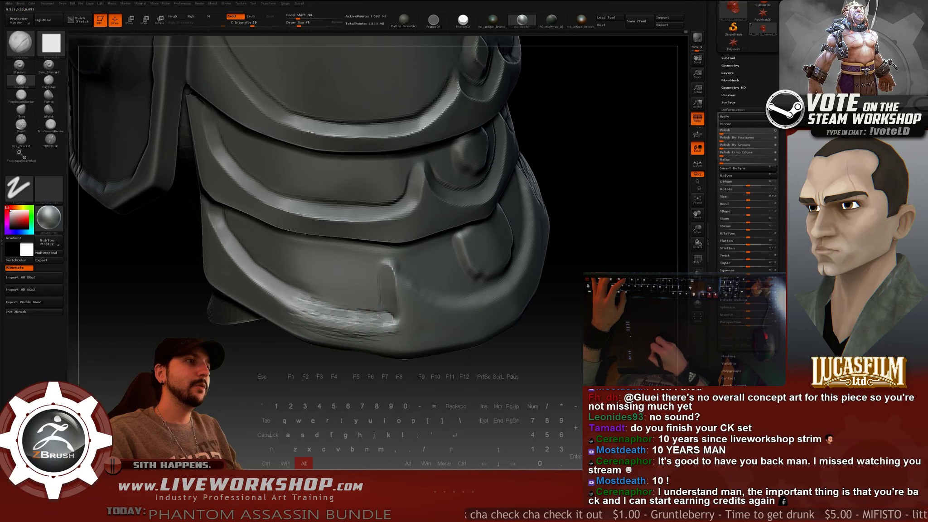
{"action": "right_click_drag", "start_coordinate": [354, 315], "coordinate": [320, 311]}
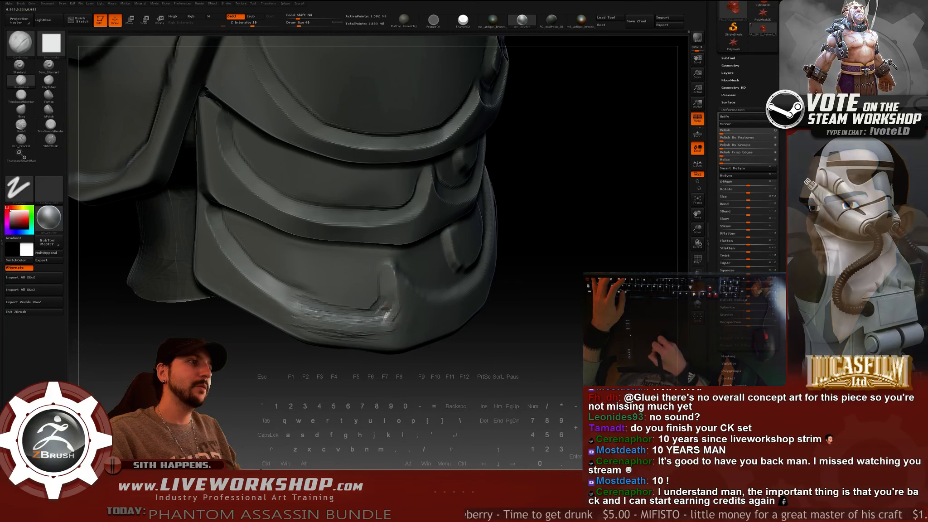
{"action": "left_click_drag", "start_coordinate": [397, 305], "coordinate": [380, 327]}
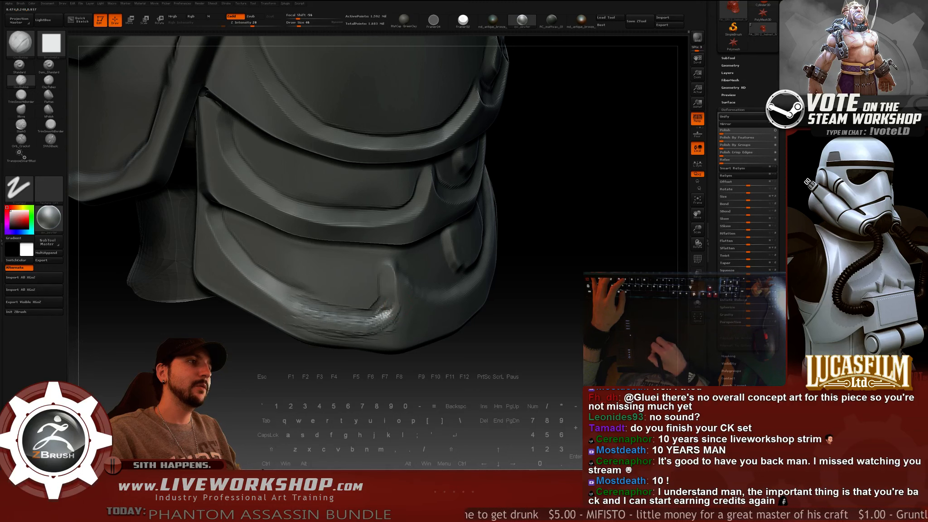
Flatten the built-up clay on the rim's lower curve with the hPolish brush, undoing one unwanted stroke.
{"action": "left_click", "coordinate": [49, 110]}
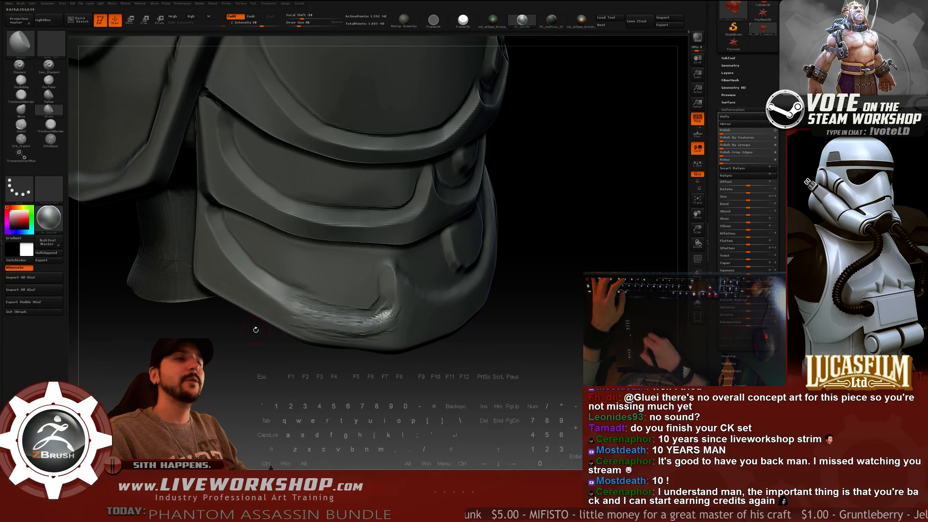
{"action": "mouse_move", "coordinate": [255, 331]}
{"action": "left_mouse_down"}
{"action": "mouse_move", "coordinate": [266, 376]}
{"action": "mouse_move", "coordinate": [298, 304]}
{"action": "left_mouse_up"}
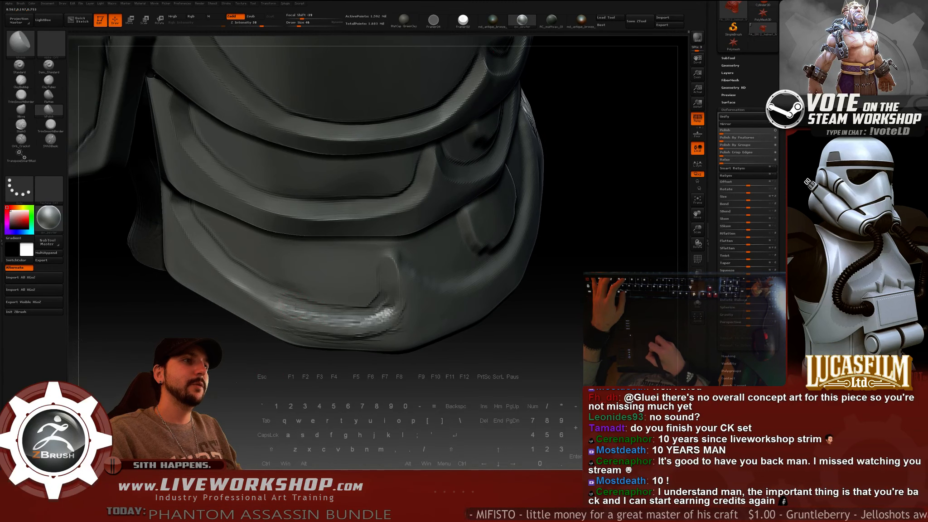
{"action": "left_click_drag", "start_coordinate": [357, 316], "coordinate": [379, 316]}
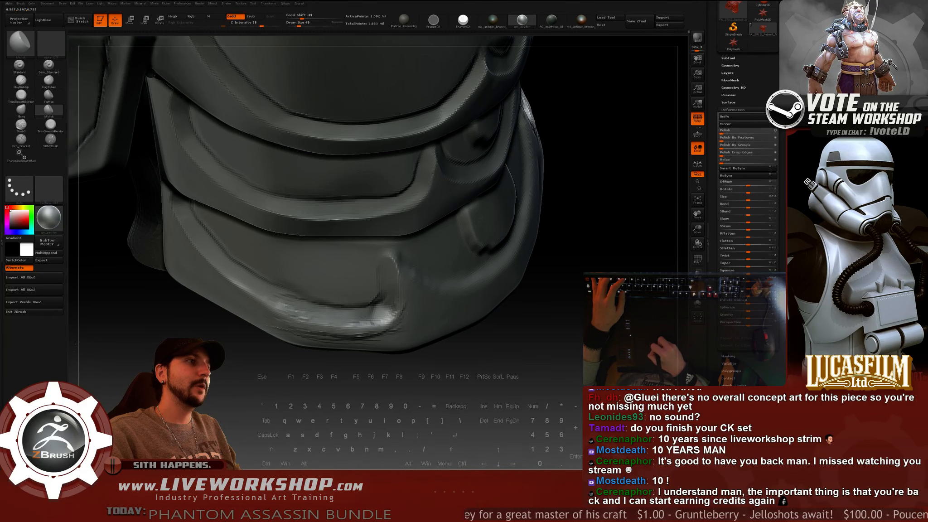
{"action": "key", "text": "ctrl+z"}
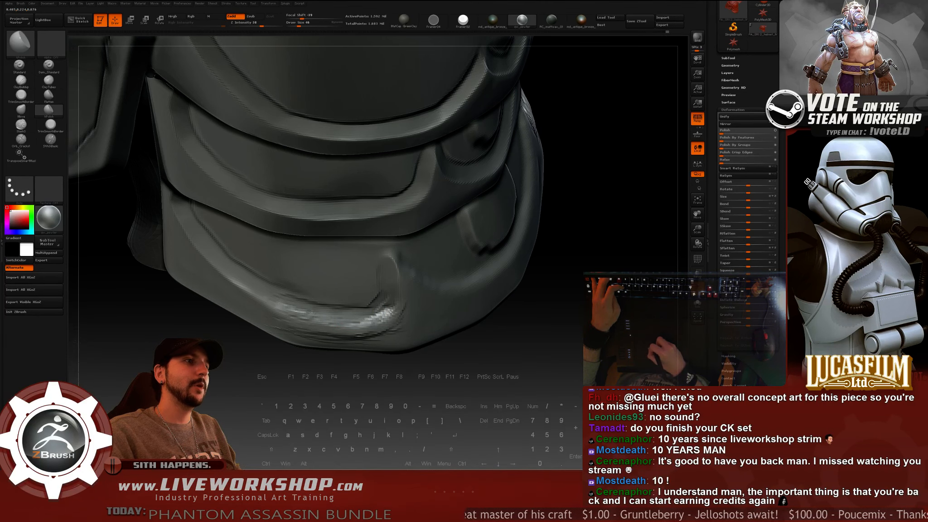
{"action": "left_click_drag", "start_coordinate": [240, 365], "coordinate": [204, 360]}
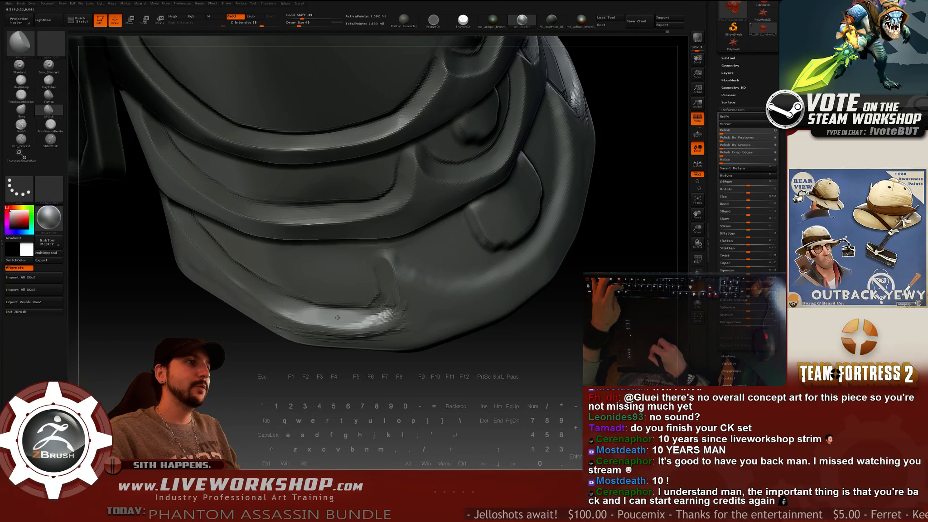
{"action": "left_click_drag", "start_coordinate": [347, 377], "coordinate": [213, 360]}
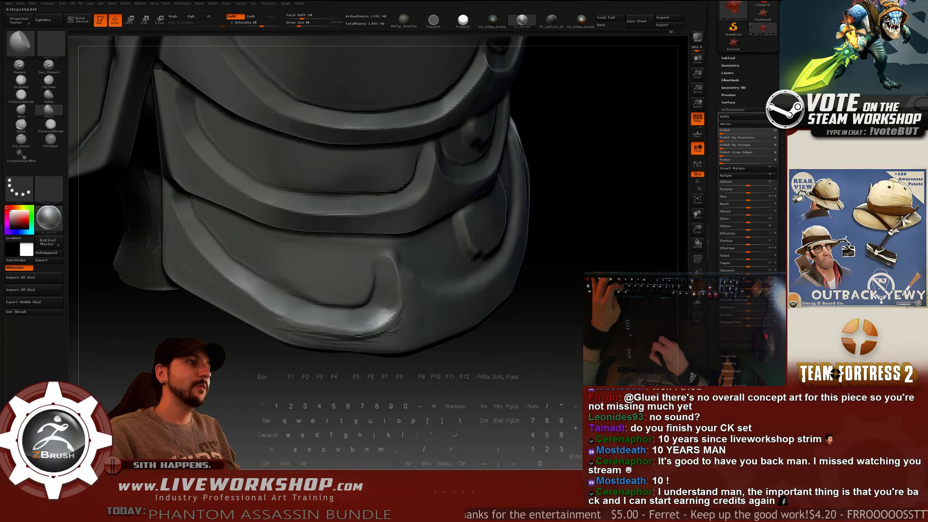
Polish the rough patch beneath the hooked end of the bottom plate's raised rim and resize the hPolish brush.
{"action": "mouse_move", "coordinate": [407, 406]}
{"action": "left_mouse_down", "text": "alt"}
{"action": "mouse_move", "coordinate": [454, 289]}
{"action": "mouse_move", "coordinate": [464, 302]}
{"action": "mouse_move", "coordinate": [461, 389]}
{"action": "mouse_move", "coordinate": [471, 363]}
{"action": "left_mouse_up", "text": "alt"}
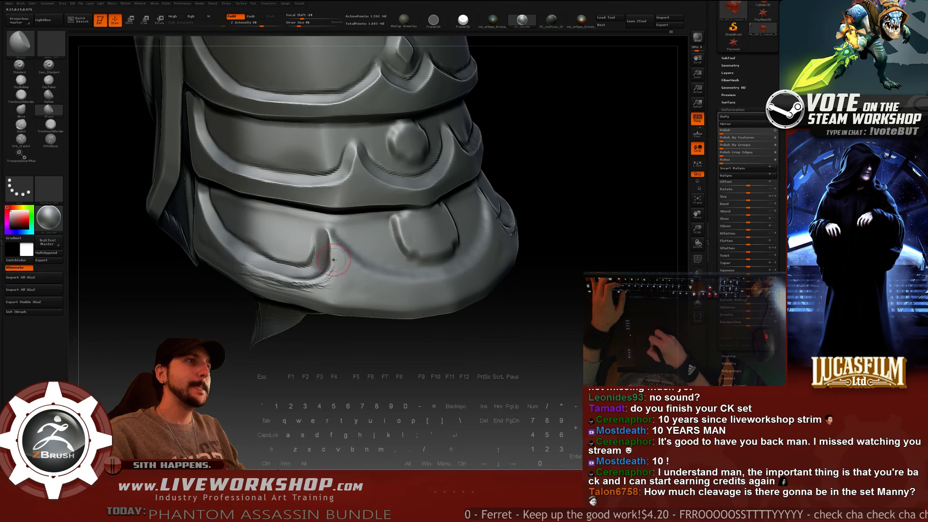
{"action": "mouse_move", "coordinate": [362, 346]}
{"action": "left_mouse_down", "text": "alt"}
{"action": "mouse_move", "coordinate": [387, 370]}
{"action": "mouse_move", "coordinate": [374, 364]}
{"action": "left_mouse_up", "text": "alt"}
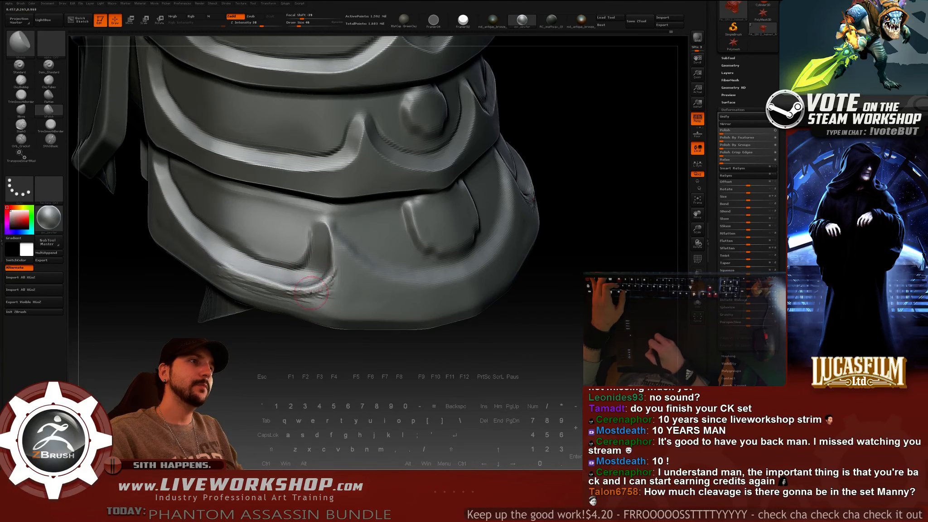
{"action": "left_click_drag", "start_coordinate": [291, 351], "coordinate": [289, 336]}
{"action": "left_click_drag", "start_coordinate": [303, 299], "coordinate": [252, 289]}
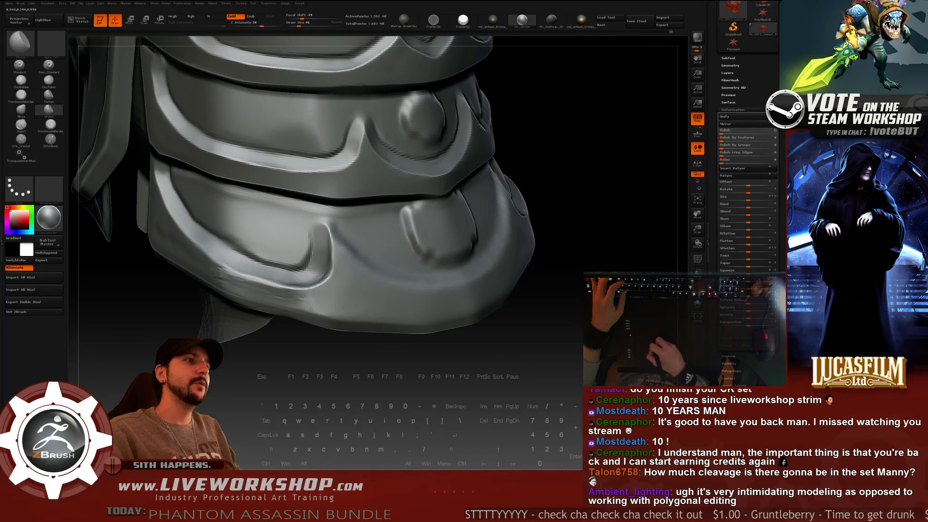
{"action": "left_click_drag", "start_coordinate": [320, 378], "coordinate": [313, 339]}
{"action": "key", "text": "s"}
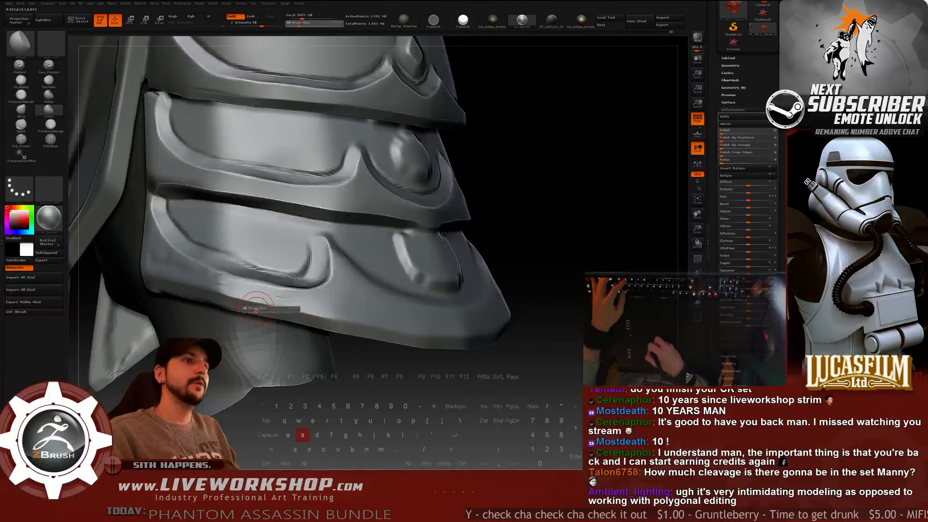
{"action": "left_click_drag", "start_coordinate": [256, 310], "coordinate": [253, 304]}
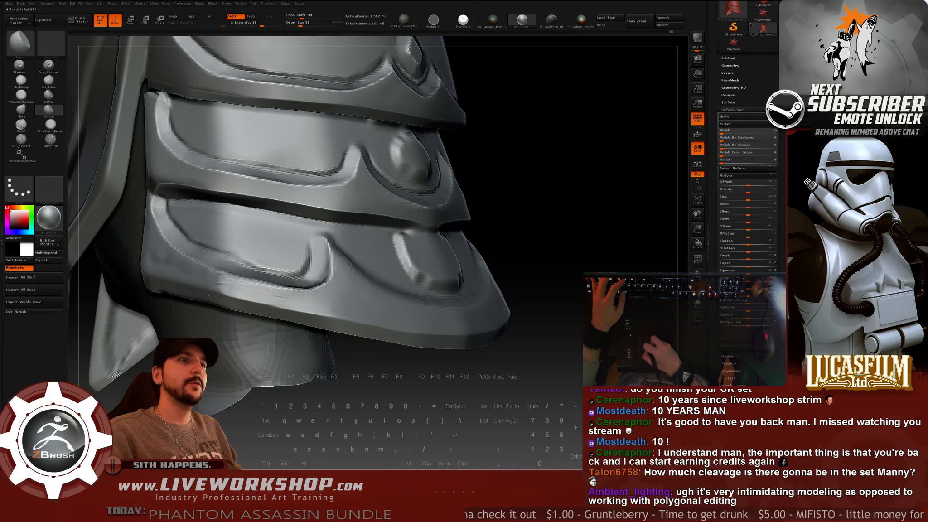
Polish the side band of the bottom plate between its raised rim and outer edge.
{"action": "left_click_drag", "start_coordinate": [394, 403], "coordinate": [211, 296]}
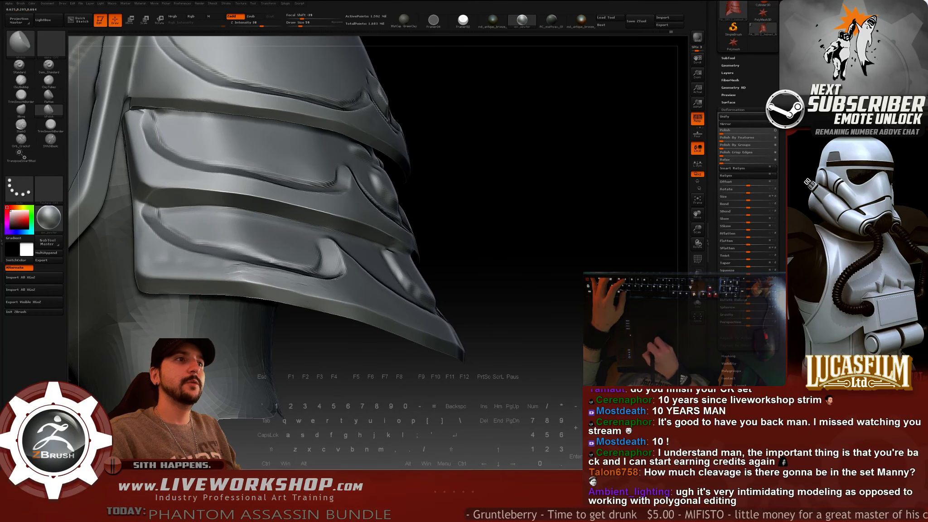
{"action": "left_click_drag", "start_coordinate": [310, 344], "coordinate": [281, 312]}
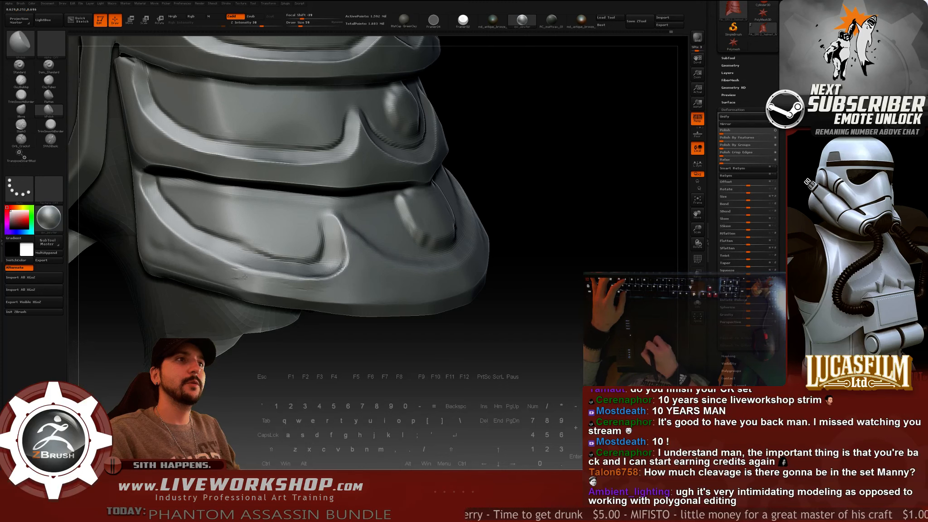
{"action": "left_click_drag", "start_coordinate": [298, 339], "coordinate": [201, 244]}
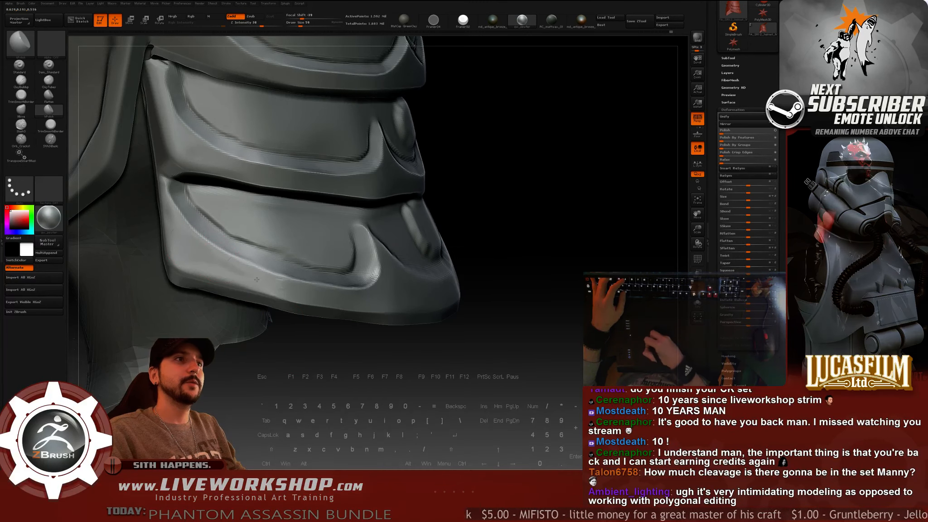
{"action": "left_click_drag", "start_coordinate": [327, 366], "coordinate": [214, 231]}
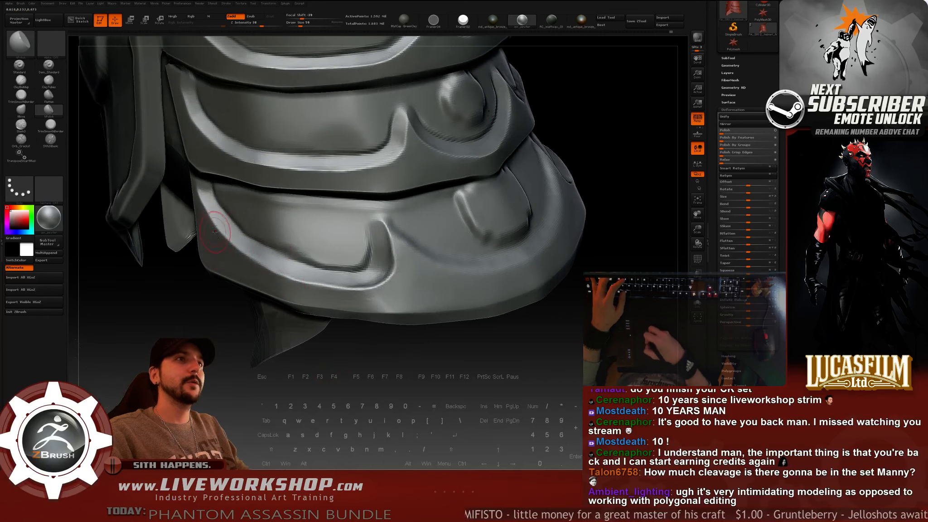
{"action": "left_click_drag", "start_coordinate": [371, 338], "coordinate": [306, 242]}
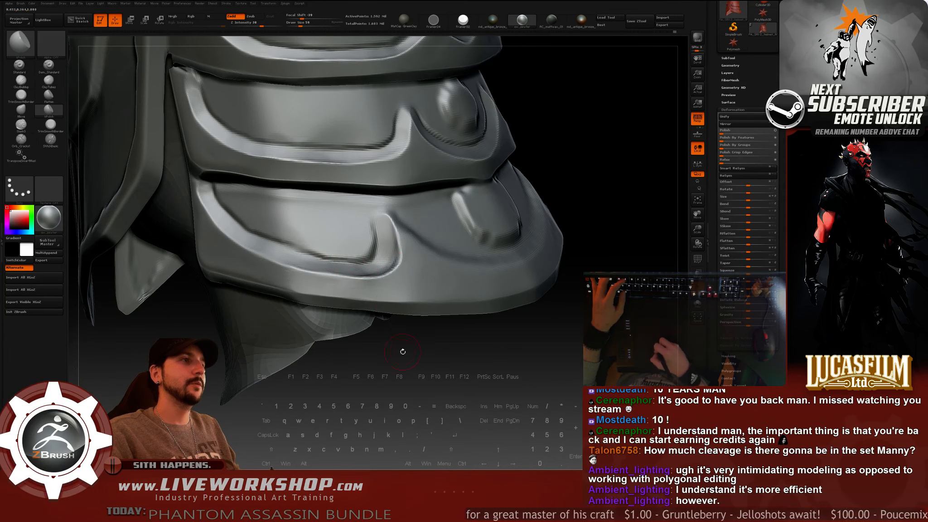
Adjust the hPolish brush size and refine the hooked end of the bottom plate's side rim.
{"action": "key", "text": "s"}
{"action": "left_click", "coordinate": [369, 254]}
{"action": "right_click_drag", "start_coordinate": [369, 255], "coordinate": [394, 251]}
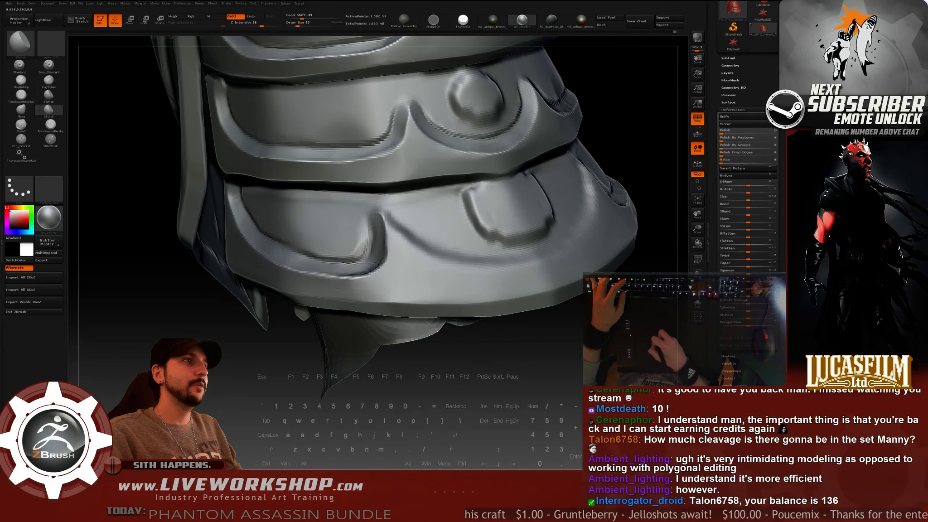
{"action": "left_click_drag", "start_coordinate": [374, 221], "coordinate": [360, 249]}
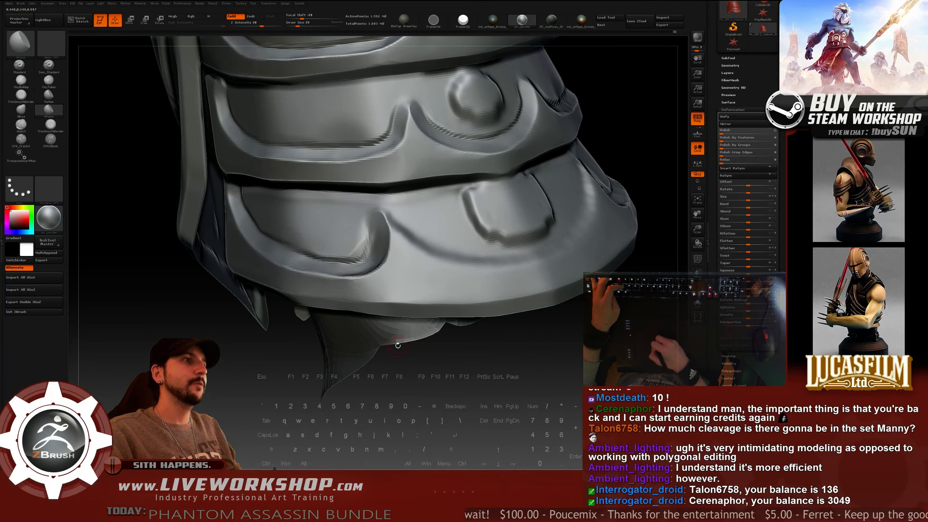
{"action": "left_click_drag", "start_coordinate": [403, 342], "coordinate": [446, 346]}
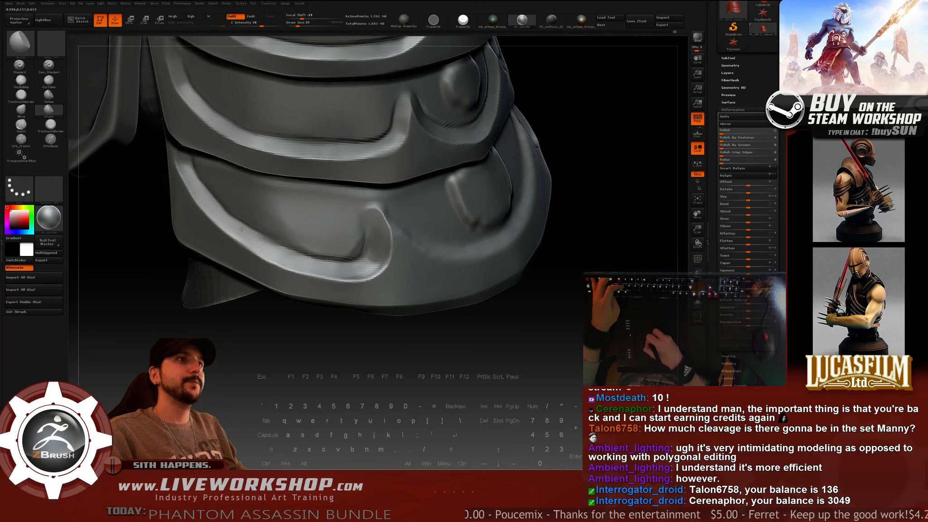
Polish the central curved rim of the bottom plate and flatten the round boss above it.
{"action": "right_click_drag", "start_coordinate": [246, 234], "coordinate": [311, 261]}
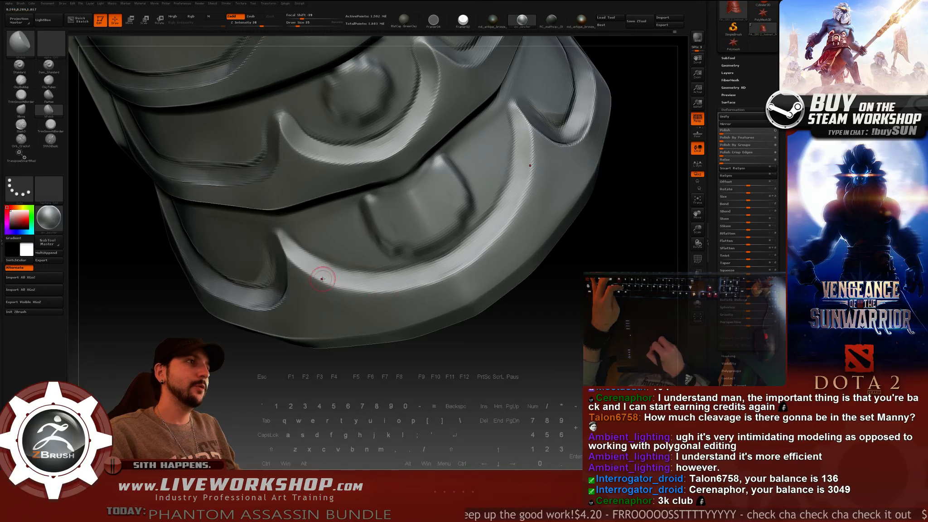
{"action": "key", "text": "f"}
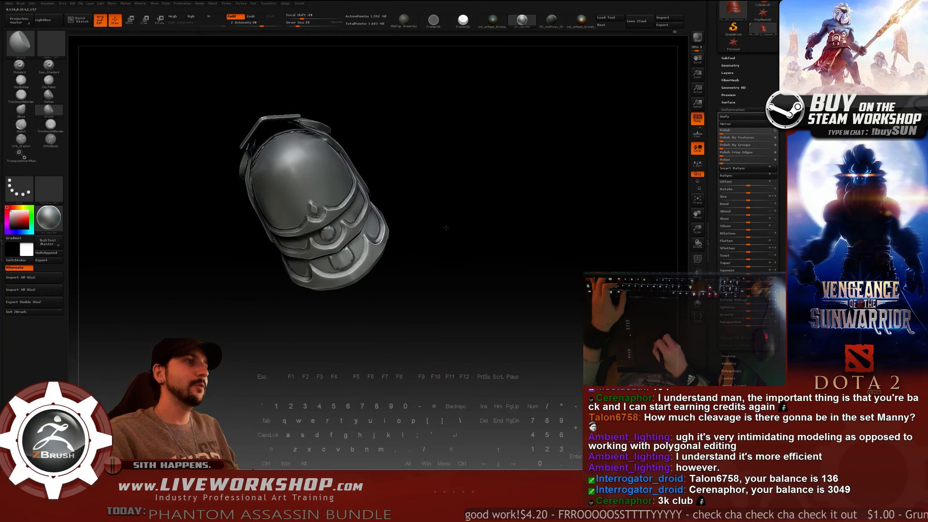
{"action": "left_click_drag", "start_coordinate": [456, 279], "coordinate": [548, 326]}
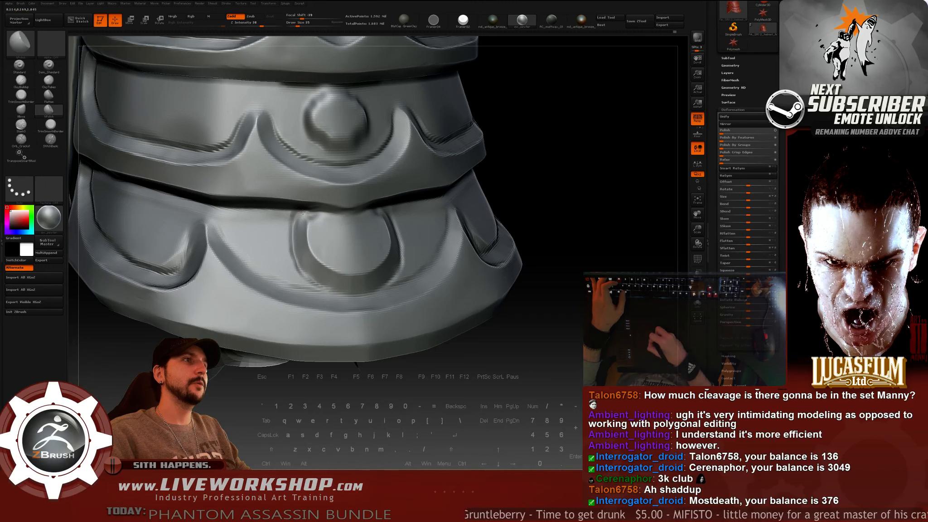
{"action": "left_click_drag", "start_coordinate": [573, 221], "coordinate": [489, 196]}
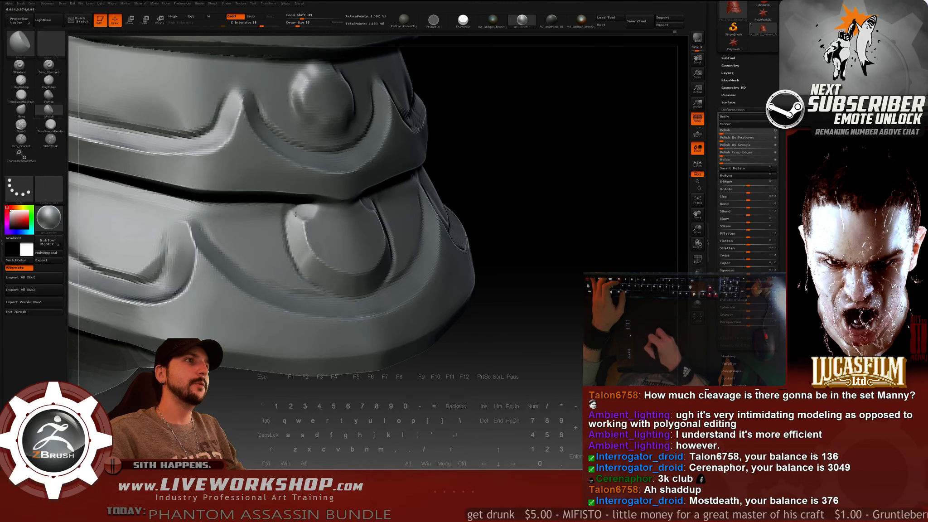
{"action": "left_click_drag", "start_coordinate": [334, 206], "coordinate": [339, 200]}
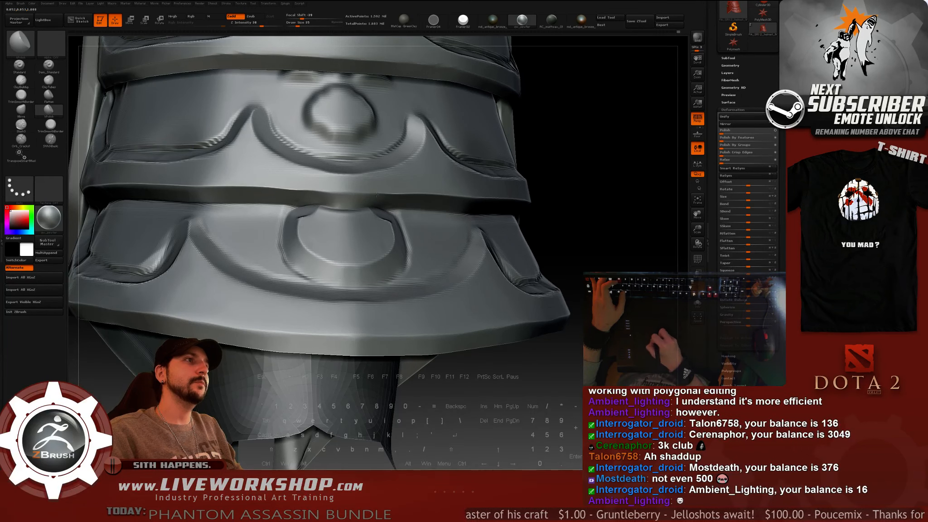
Flatten the middle plate's round boss, polish the curved rim around it, and review the whole helmet.
{"action": "left_click_drag", "start_coordinate": [597, 212], "coordinate": [571, 245], "text": "alt"}
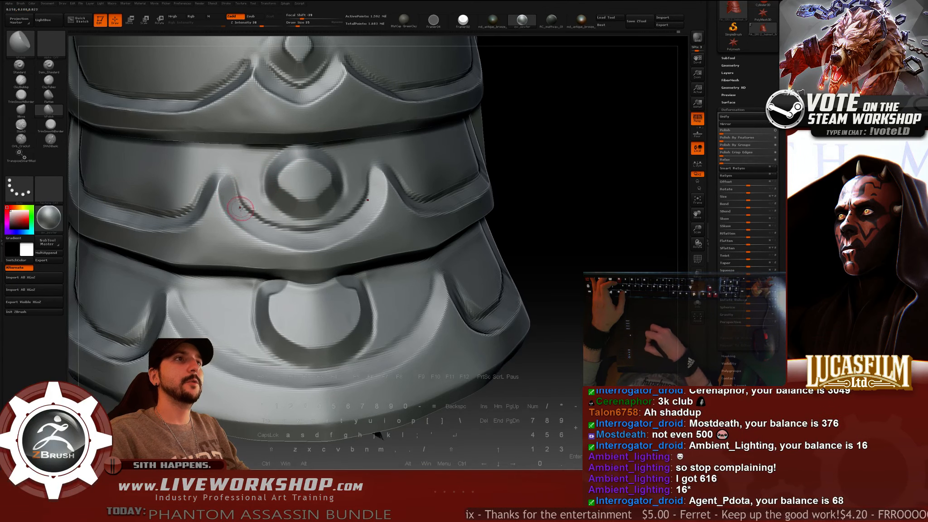
{"action": "left_click_drag", "start_coordinate": [594, 164], "coordinate": [532, 108], "text": "alt"}
{"action": "left_click_drag", "start_coordinate": [410, 226], "coordinate": [465, 252]}
{"action": "left_click_drag", "start_coordinate": [465, 251], "coordinate": [500, 247]}
{"action": "left_click_drag", "start_coordinate": [500, 247], "coordinate": [547, 243], "text": "alt"}
{"action": "left_click_drag", "start_coordinate": [547, 242], "coordinate": [532, 221]}
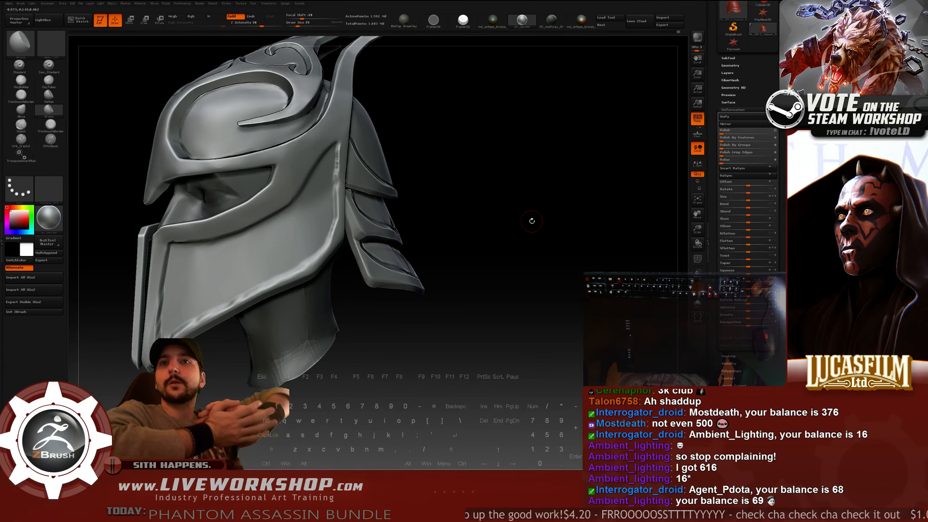
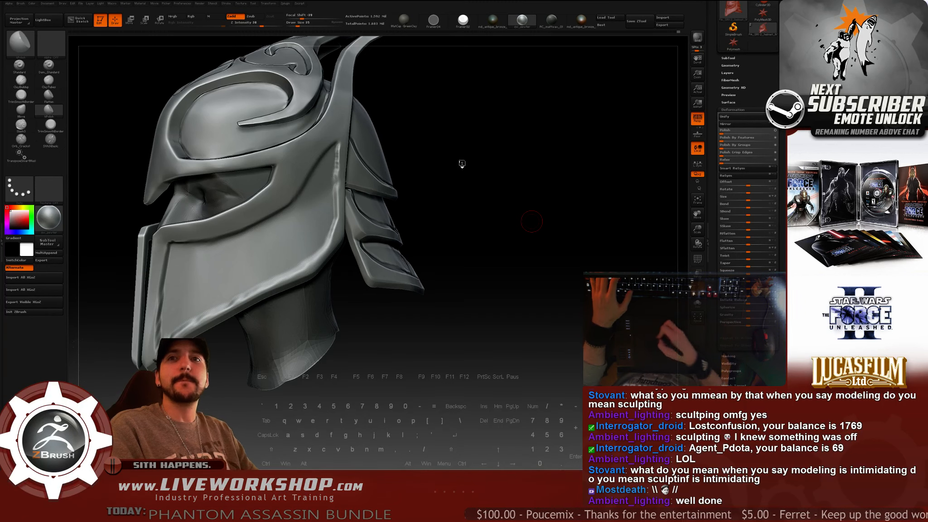
Adjust the brush size and polish the upper sloping edge of the side guard's inset panel.
{"action": "mouse_move", "coordinate": [477, 184]}
{"action": "left_mouse_down"}
{"action": "mouse_move", "coordinate": [487, 175]}
{"action": "mouse_move", "coordinate": [566, 211]}
{"action": "mouse_move", "coordinate": [547, 180]}
{"action": "mouse_move", "coordinate": [602, 202]}
{"action": "left_mouse_up"}
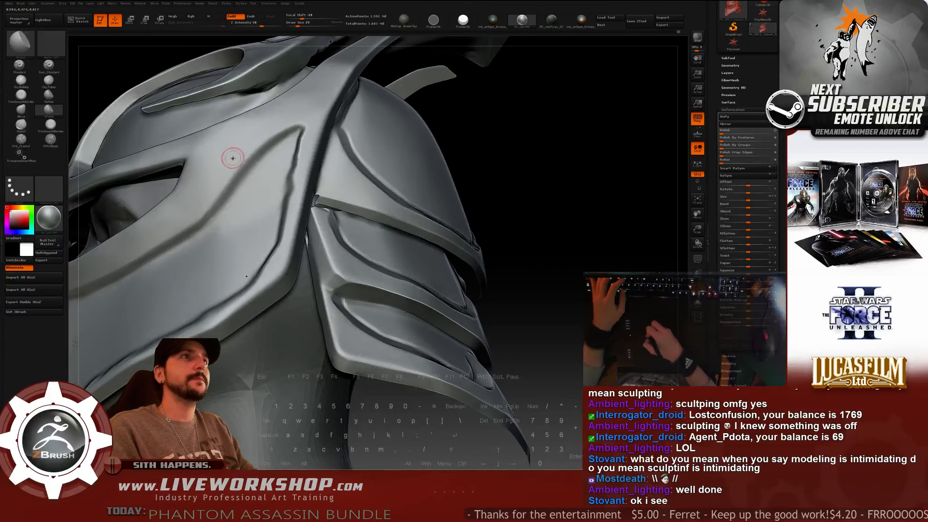
{"action": "key", "text": "s"}
{"action": "left_click_drag", "start_coordinate": [240, 177], "coordinate": [295, 130]}
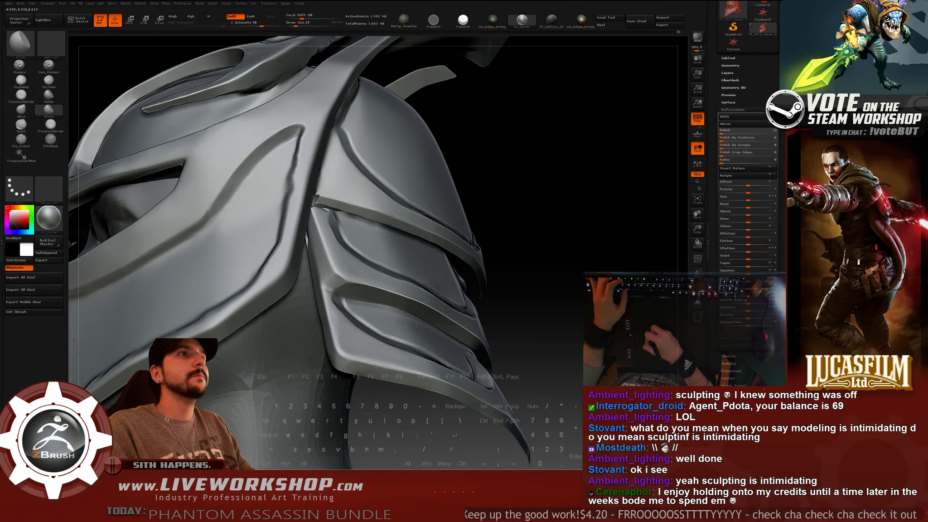
{"action": "mouse_move", "coordinate": [491, 136]}
{"action": "left_mouse_down"}
{"action": "mouse_move", "coordinate": [540, 120]}
{"action": "mouse_move", "coordinate": [492, 114]}
{"action": "left_mouse_up"}
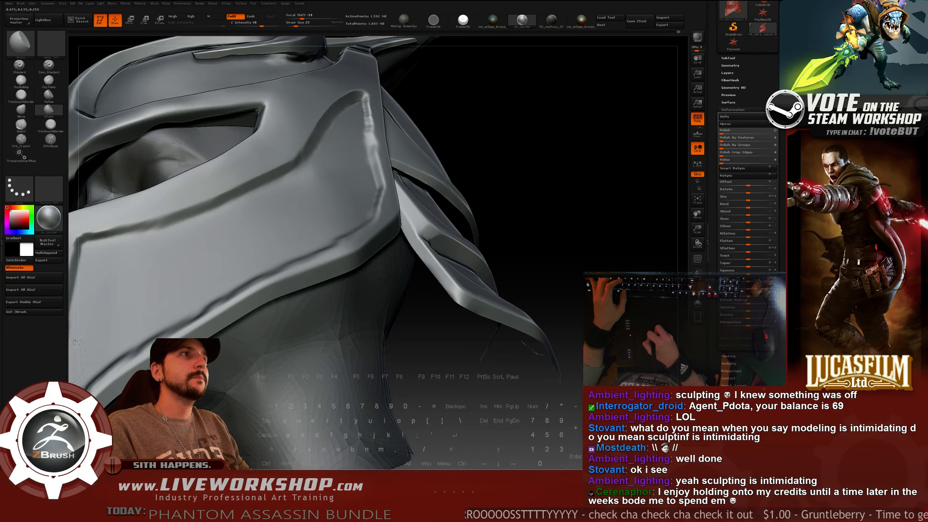
{"action": "left_click_drag", "start_coordinate": [517, 136], "coordinate": [492, 134]}
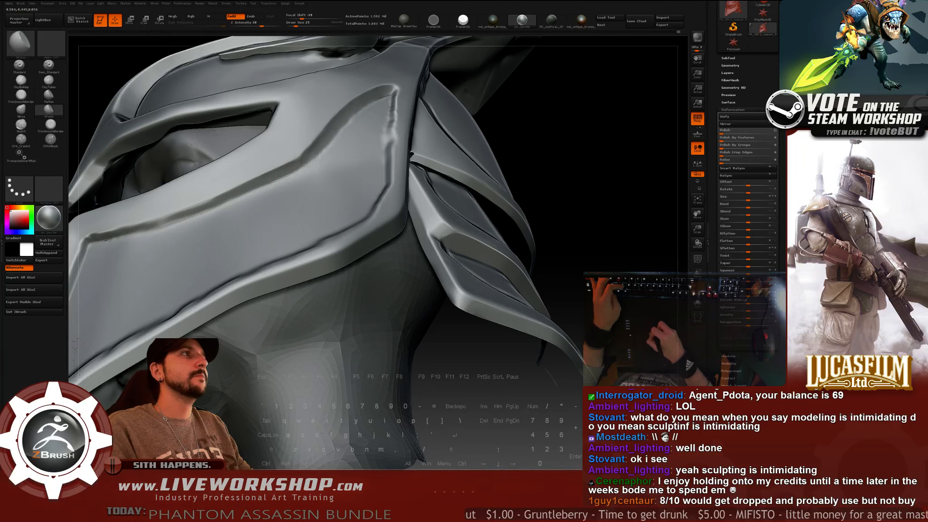
{"action": "left_click_drag", "start_coordinate": [561, 109], "coordinate": [625, 107]}
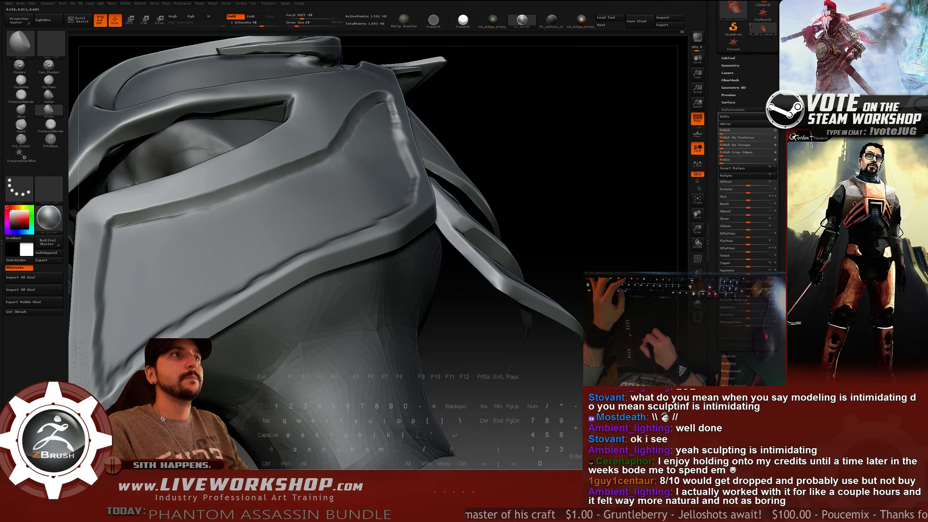
Switch to a trim brush and clean up the front vertical edge of the side guard's inset panel down to its lower corner.
{"action": "left_click_drag", "start_coordinate": [528, 154], "coordinate": [503, 206], "text": "alt"}
{"action": "left_click_drag", "start_coordinate": [503, 206], "coordinate": [488, 114], "text": "alt"}
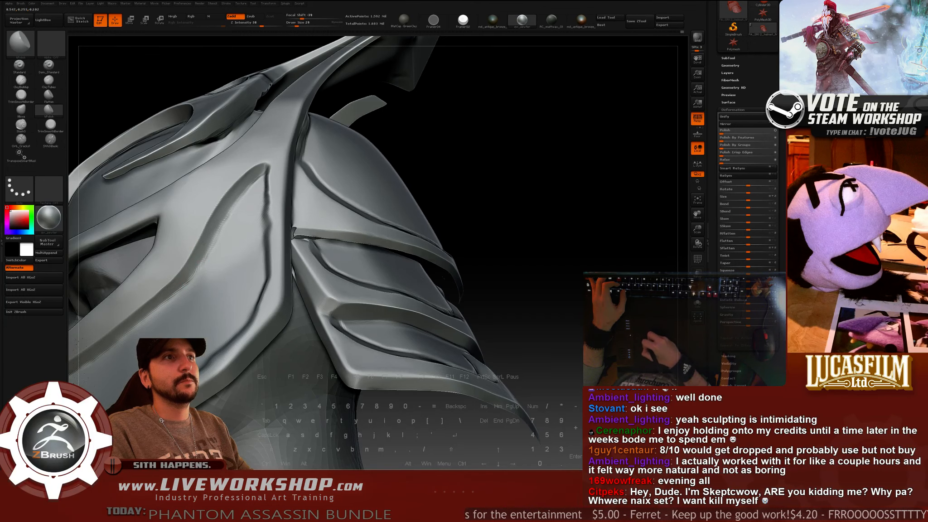
{"action": "left_click_drag", "start_coordinate": [497, 192], "coordinate": [474, 194], "text": "alt"}
{"action": "left_click_drag", "start_coordinate": [408, 261], "coordinate": [475, 244], "text": "alt"}
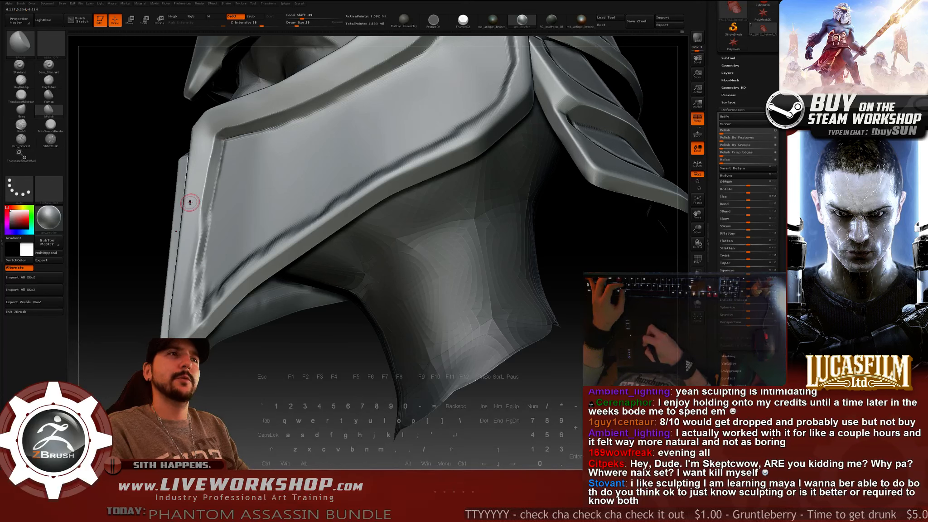
{"action": "left_click", "coordinate": [23, 124]}
{"action": "left_click", "coordinate": [23, 111]}
{"action": "left_click", "coordinate": [21, 96]}
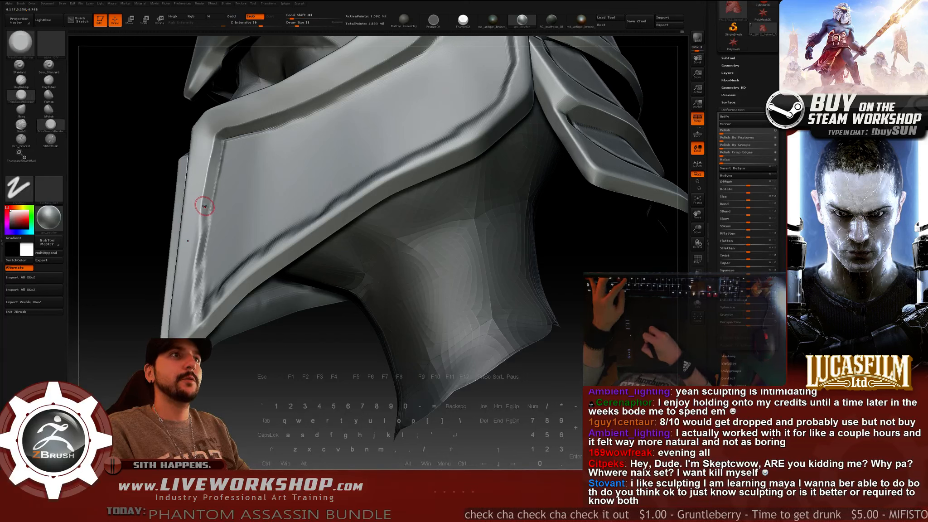
{"action": "left_click_drag", "start_coordinate": [204, 205], "coordinate": [205, 219]}
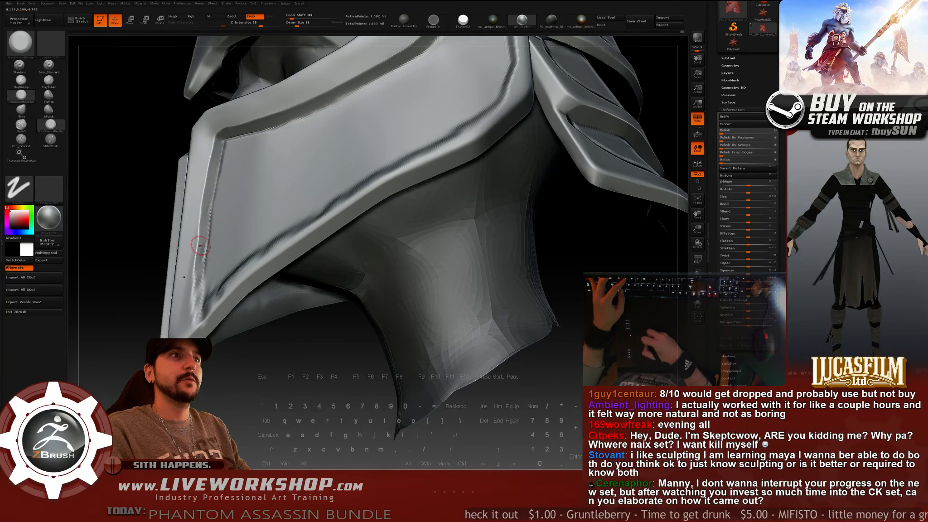
{"action": "left_click_drag", "start_coordinate": [131, 274], "coordinate": [157, 301]}
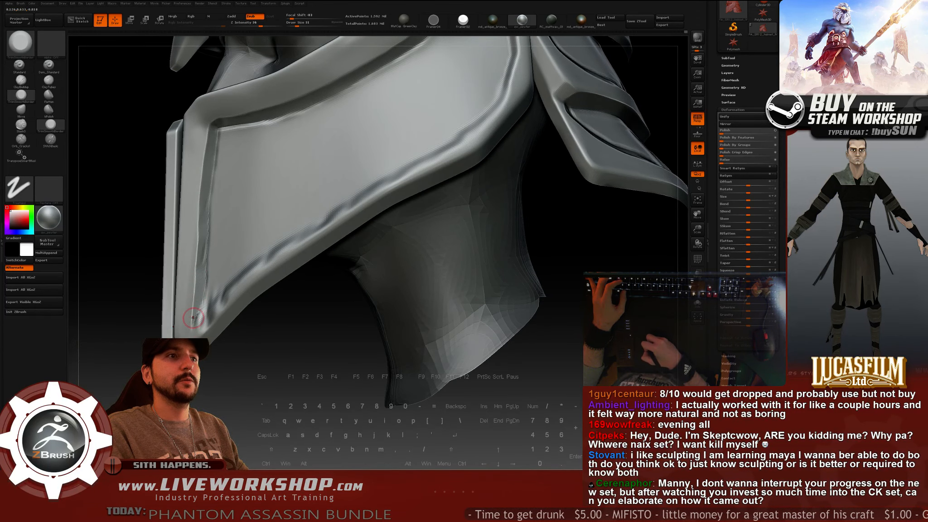
{"action": "left_click_drag", "start_coordinate": [192, 329], "coordinate": [250, 331]}
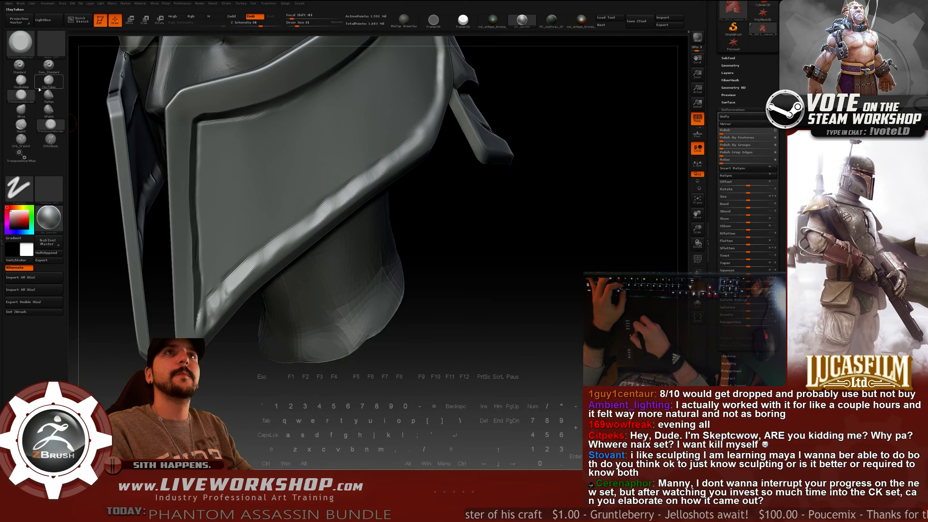
Set the hPolish brush size to 35 and flatten the beveled edge along the bottom of the side guard's inset panel.
{"action": "left_click", "coordinate": [49, 110]}
{"action": "key", "text": "s"}
{"action": "left_click_drag", "start_coordinate": [238, 273], "coordinate": [253, 261]}
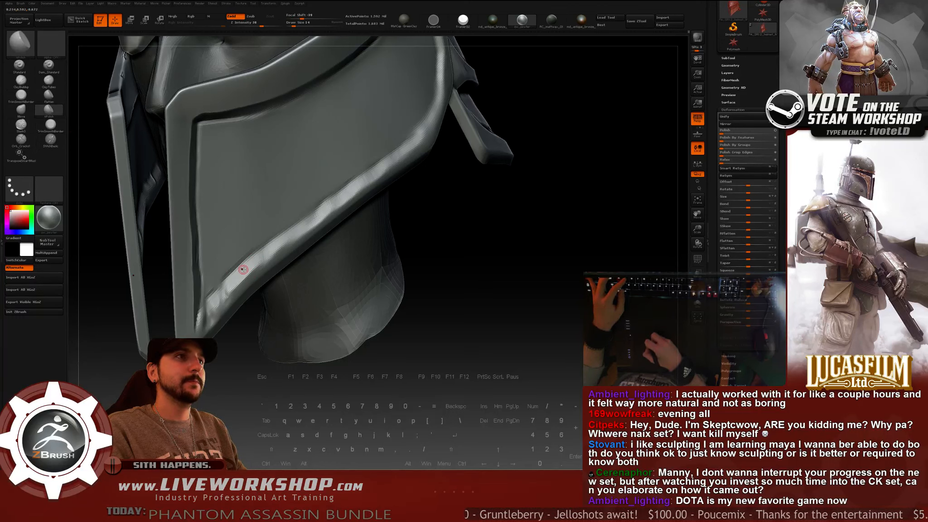
{"action": "type", "text": "s35"}
{"action": "key", "text": "Return"}
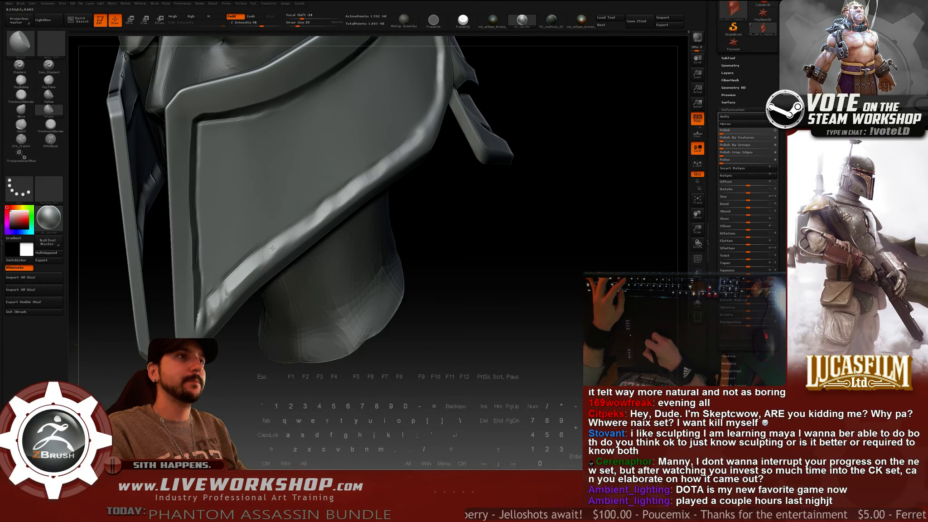
{"action": "left_click_drag", "start_coordinate": [272, 249], "coordinate": [342, 197]}
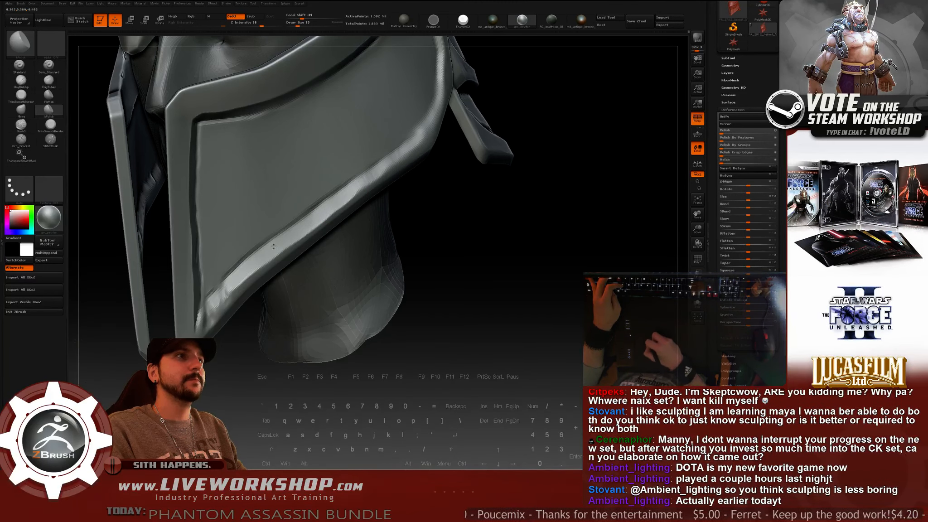
Continue polishing the inset panel's lower bevel around the curved rear corner of the side guard.
{"action": "left_click_drag", "start_coordinate": [474, 210], "coordinate": [430, 207]}
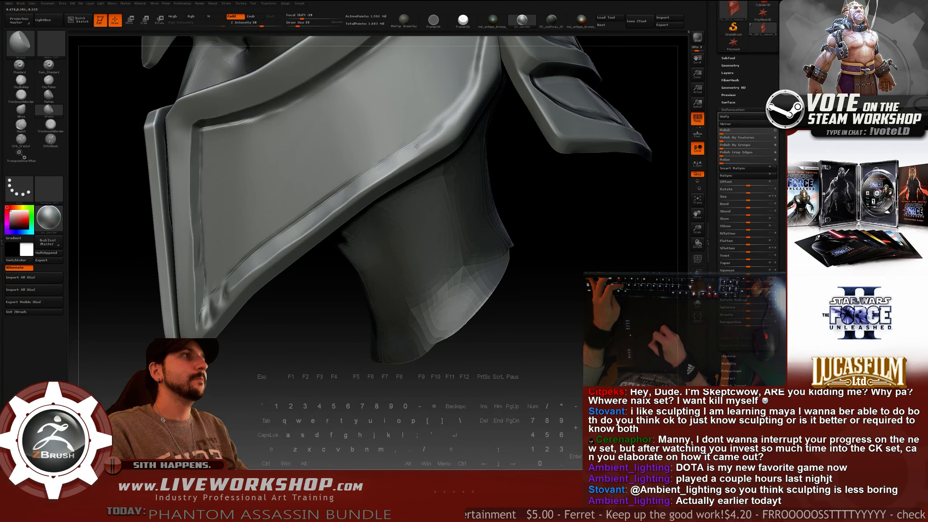
{"action": "key", "text": "f"}
{"action": "left_click_drag", "start_coordinate": [494, 218], "coordinate": [475, 297]}
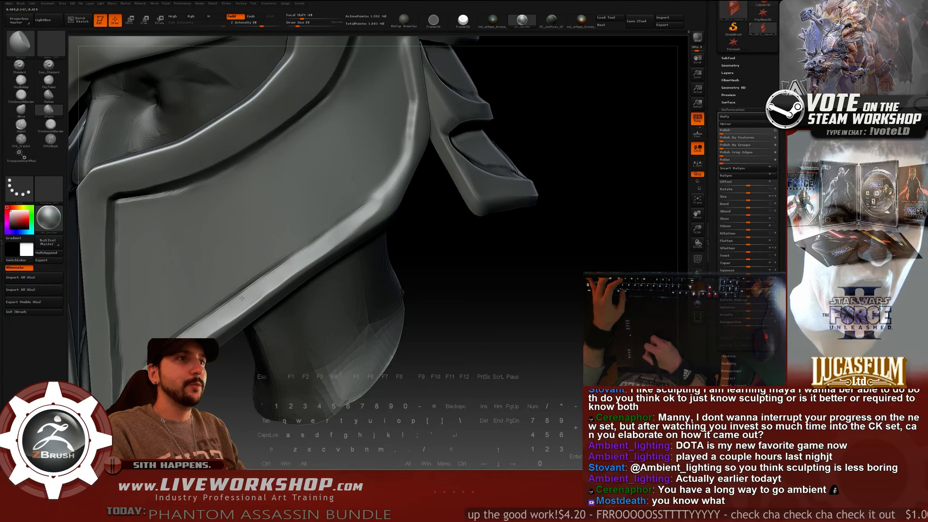
{"action": "key", "text": "ctrl"}
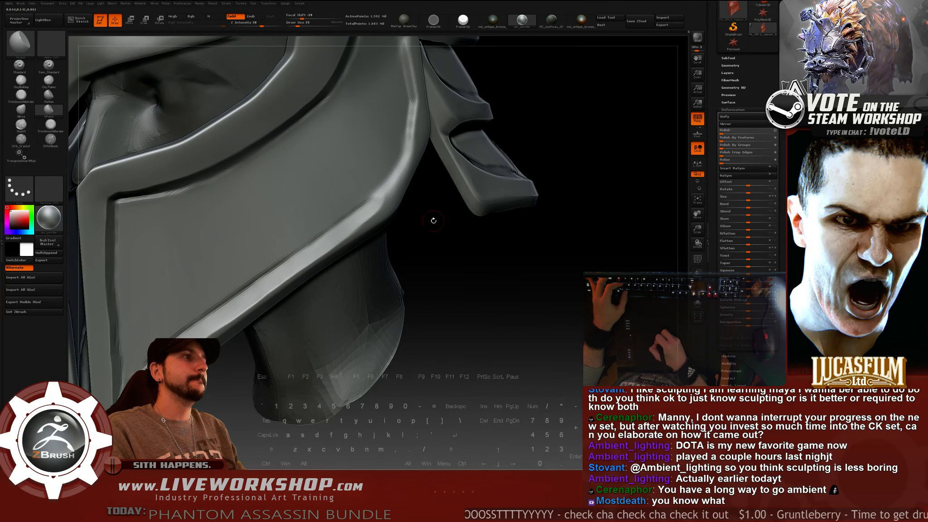
{"action": "left_click_drag", "start_coordinate": [446, 240], "coordinate": [412, 275], "text": "alt"}
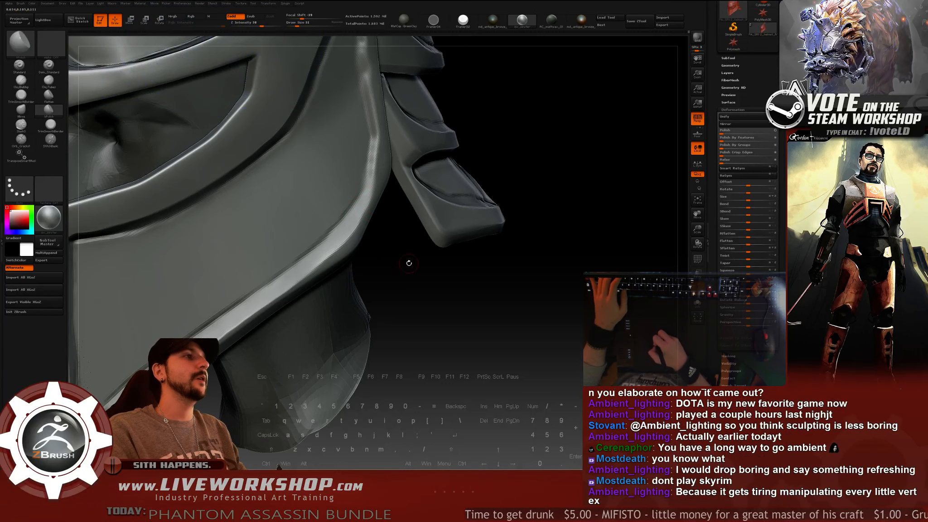
{"action": "left_click_drag", "start_coordinate": [409, 262], "coordinate": [380, 248]}
{"action": "key", "text": "s"}
{"action": "left_click", "coordinate": [350, 200]}
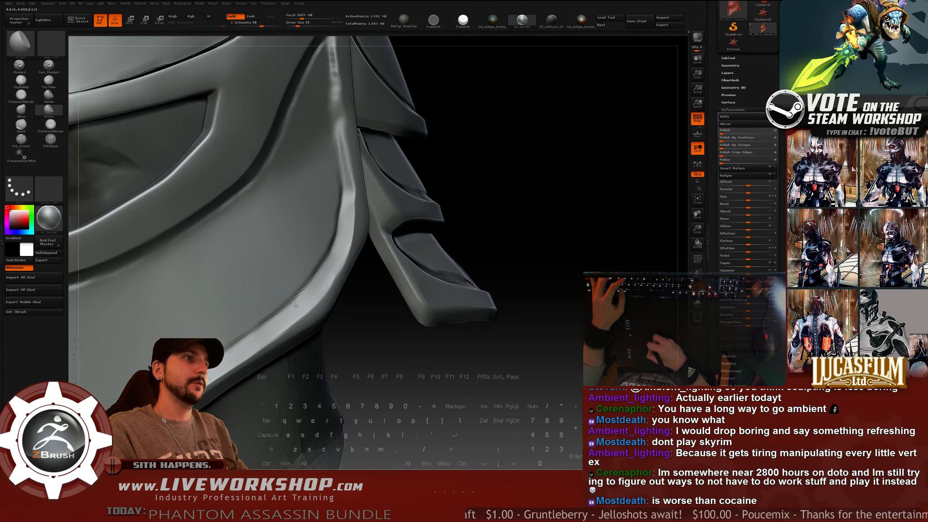
Polish the inset panel's rear bevel from the curved corner up to the pointed upper tip.
{"action": "left_click_drag", "start_coordinate": [400, 381], "coordinate": [503, 323], "text": "alt"}
{"action": "mouse_move", "coordinate": [552, 182]}
{"action": "left_mouse_down", "text": "alt"}
{"action": "mouse_move", "coordinate": [548, 239]}
{"action": "mouse_move", "coordinate": [572, 188]}
{"action": "mouse_move", "coordinate": [564, 186]}
{"action": "left_mouse_up", "text": "alt"}
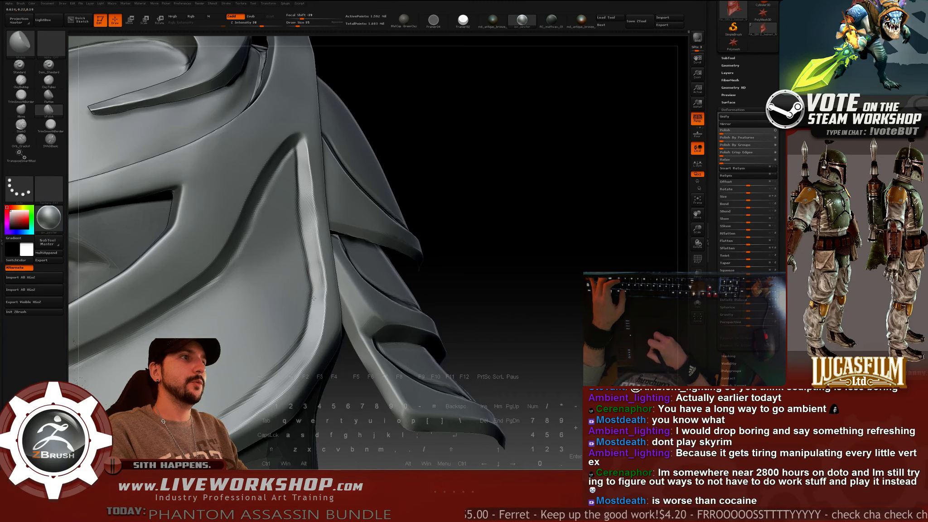
{"action": "left_click_drag", "start_coordinate": [459, 200], "coordinate": [312, 215]}
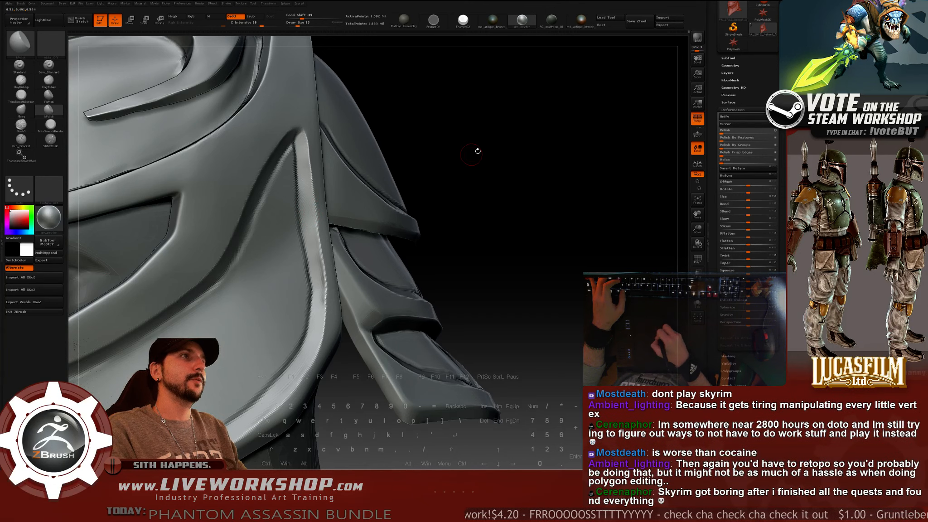
{"action": "left_click_drag", "start_coordinate": [476, 149], "coordinate": [407, 147]}
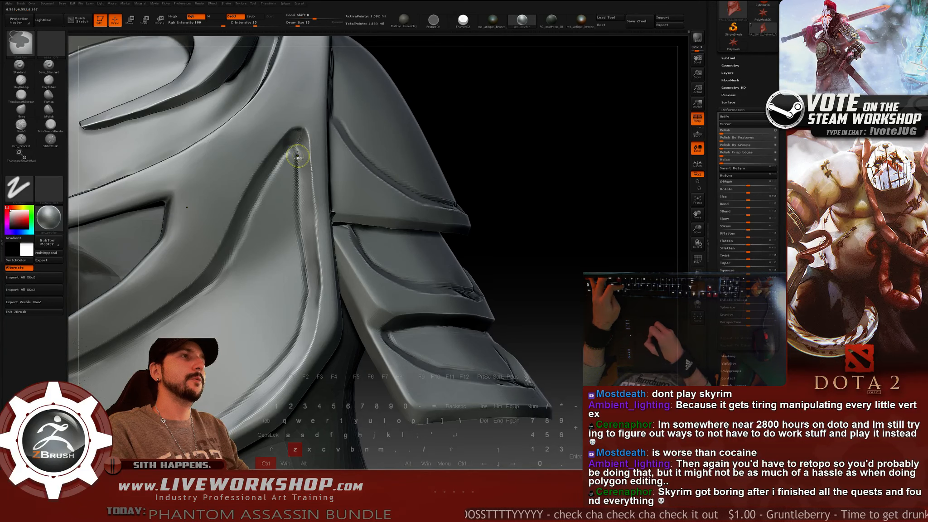
Smooth the inset panel's pointed upper tip and sharpen its corner with a trim brush, undoing a stray stroke.
{"action": "left_click_drag", "start_coordinate": [300, 154], "coordinate": [298, 135], "text": "shift"}
{"action": "mouse_move", "coordinate": [538, 89]}
{"action": "left_mouse_down", "text": "alt"}
{"action": "mouse_move", "coordinate": [518, 69]}
{"action": "mouse_move", "coordinate": [496, 166]}
{"action": "mouse_move", "coordinate": [582, 159]}
{"action": "mouse_move", "coordinate": [557, 157]}
{"action": "left_mouse_up", "text": "alt"}
{"action": "left_click", "coordinate": [50, 125]}
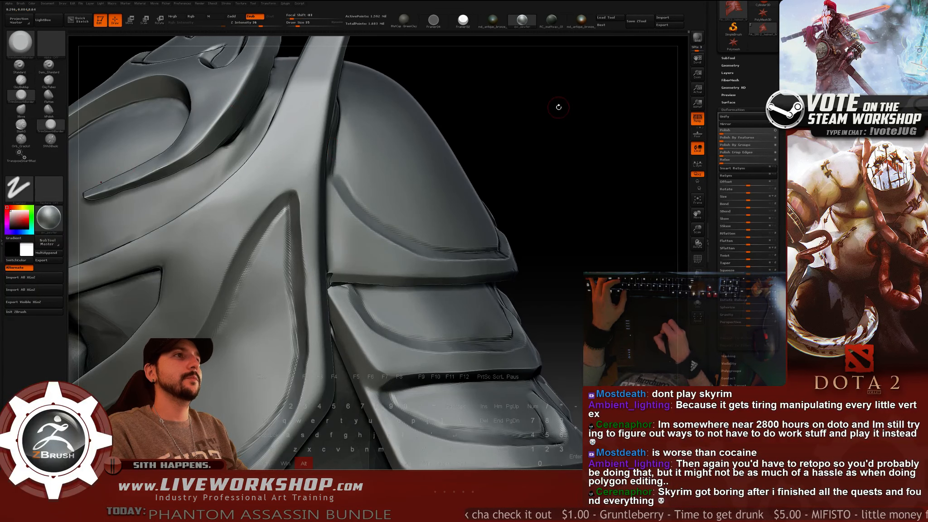
{"action": "left_click_drag", "start_coordinate": [559, 107], "coordinate": [557, 136]}
{"action": "left_click_drag", "start_coordinate": [294, 193], "coordinate": [287, 196]}
{"action": "key", "text": "ctrl+z"}
{"action": "key", "text": "s"}
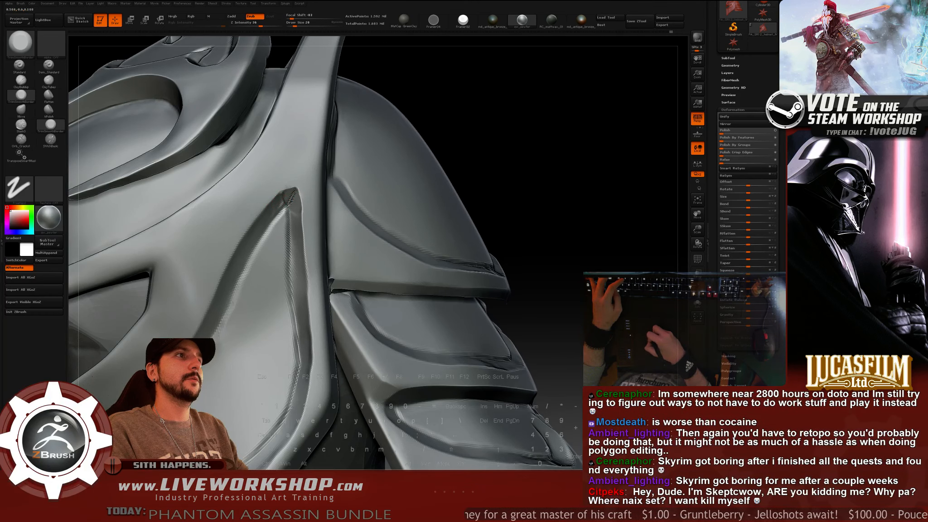
Rework the inset panel's upper tip with ClayBuildup, carving the corner where both bevels meet, and smooth it.
{"action": "key", "text": "shift"}
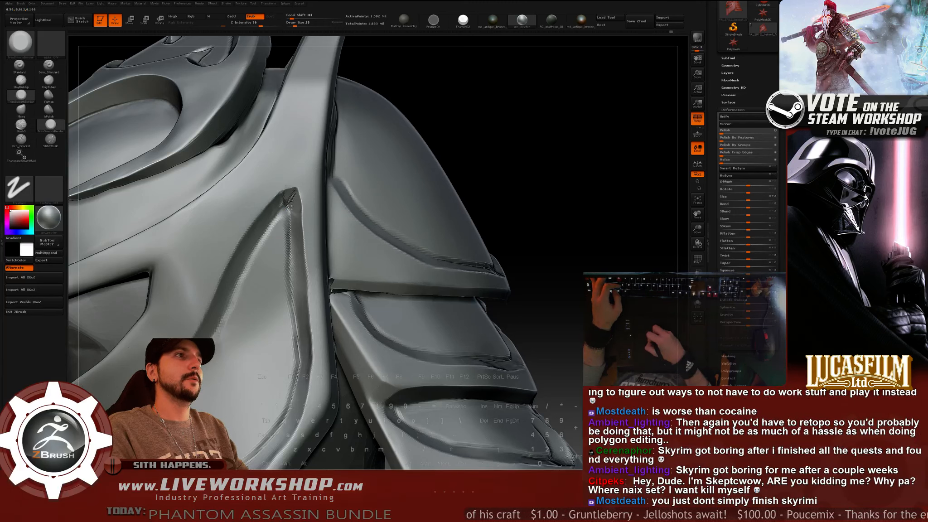
{"action": "key", "text": "2"}
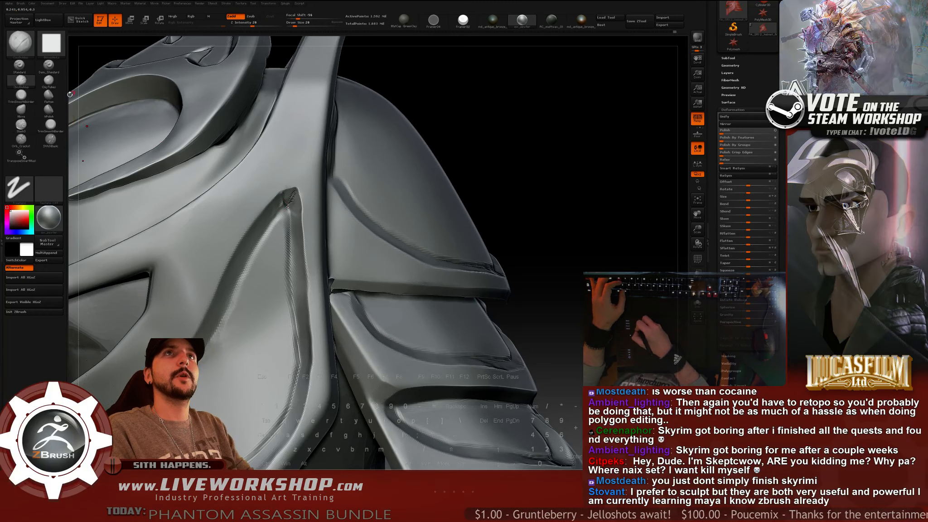
{"action": "left_click_drag", "start_coordinate": [516, 129], "coordinate": [516, 170], "text": "alt"}
{"action": "left_click_drag", "start_coordinate": [280, 194], "coordinate": [284, 207]}
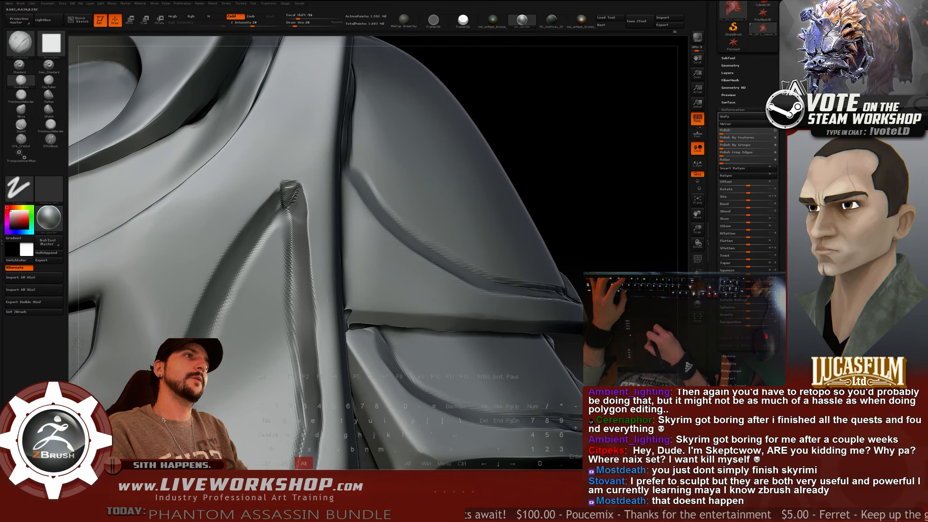
{"action": "left_click_drag", "start_coordinate": [298, 190], "coordinate": [291, 203], "text": "alt"}
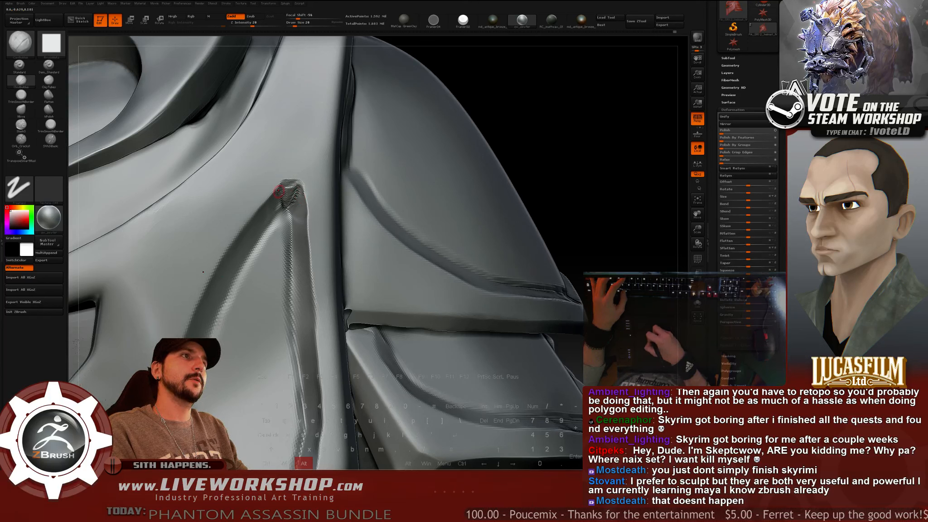
{"action": "mouse_move", "coordinate": [284, 182]}
{"action": "left_mouse_down", "text": "alt"}
{"action": "mouse_move", "coordinate": [302, 186]}
{"action": "mouse_move", "coordinate": [306, 211]}
{"action": "left_mouse_up", "text": "alt"}
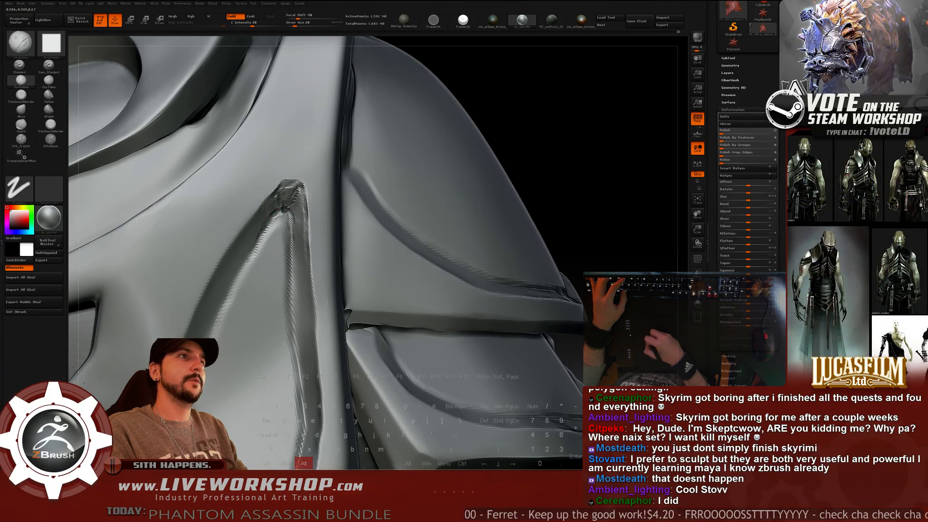
{"action": "key", "text": "shift"}
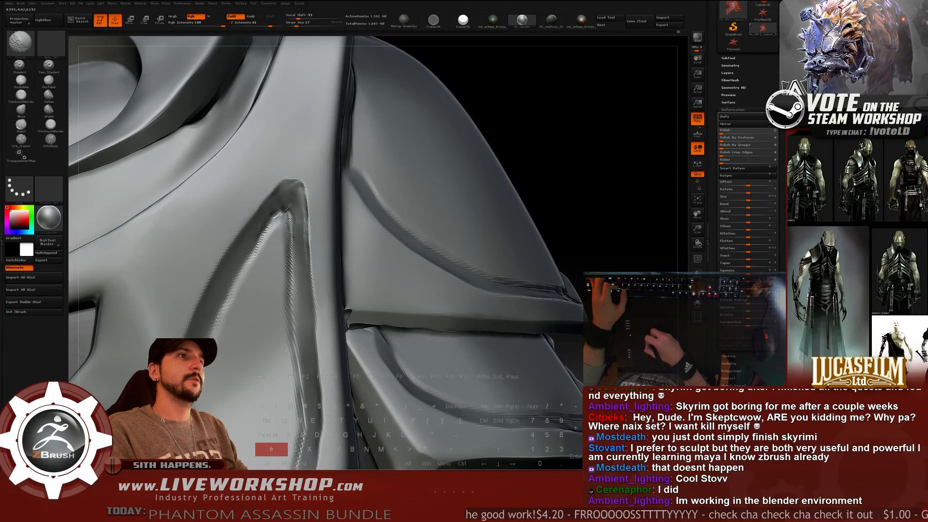
Polish a flat facet into the corner at the inset panel's pointed upper tip, adjusting the polish brush size.
{"action": "left_click", "coordinate": [49, 109]}
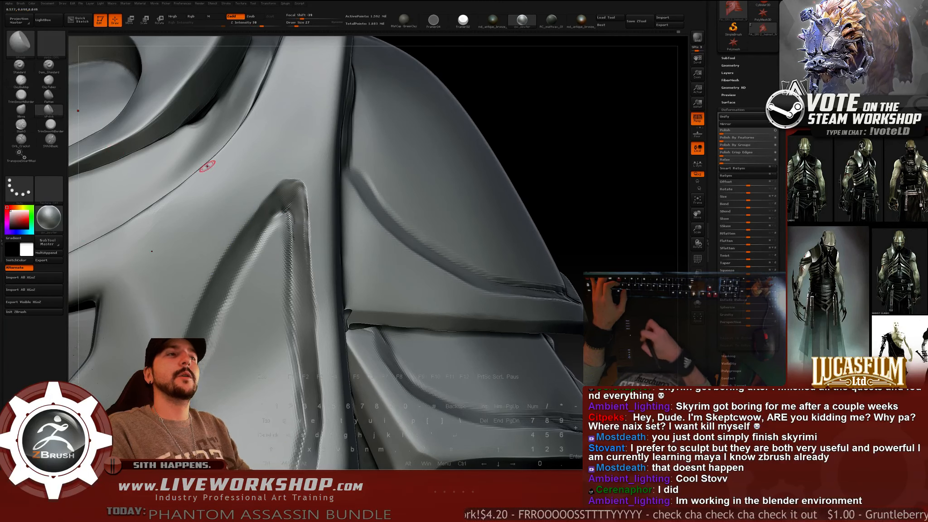
{"action": "key", "text": "s"}
{"action": "left_click_drag", "start_coordinate": [263, 211], "coordinate": [266, 211]}
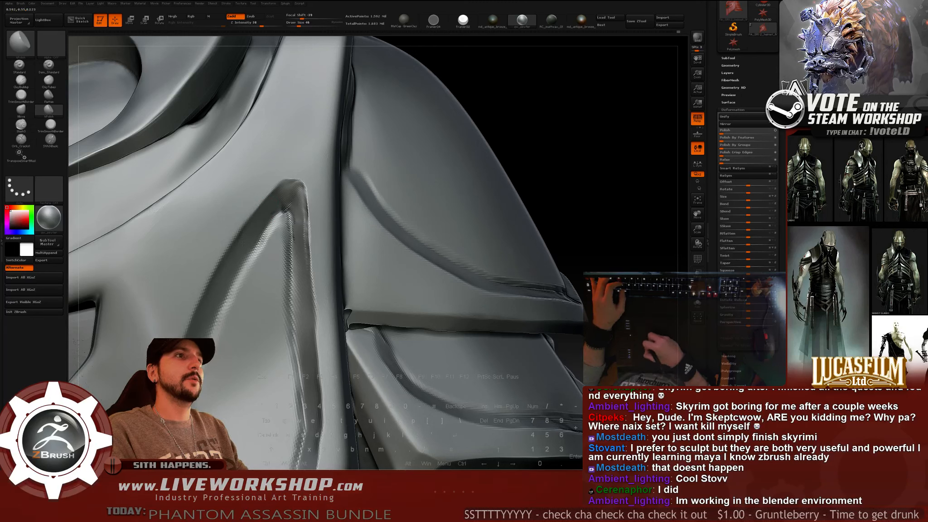
{"action": "key", "text": "s"}
{"action": "mouse_move", "coordinate": [308, 169]}
{"action": "left_mouse_down"}
{"action": "mouse_move", "coordinate": [297, 192]}
{"action": "mouse_move", "coordinate": [285, 190]}
{"action": "mouse_move", "coordinate": [298, 188]}
{"action": "left_mouse_up"}
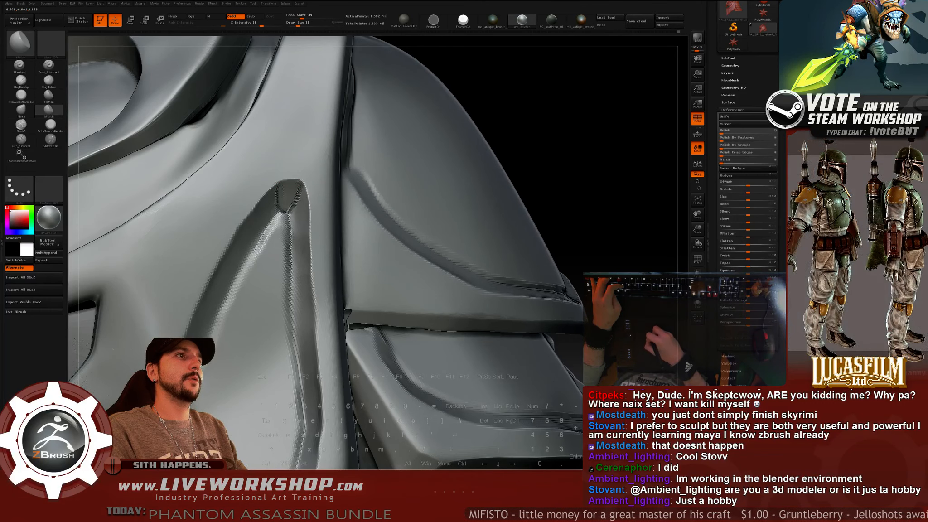
Polish the bevels' meeting edge just below the inset panel's upper tip, undoing a stray stroke on the front bevel.
{"action": "key", "text": "s"}
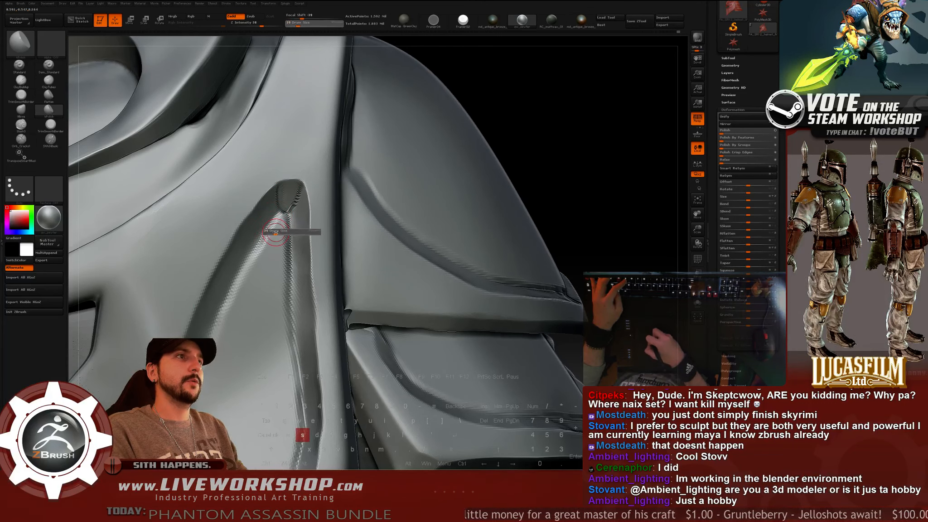
{"action": "left_click_drag", "start_coordinate": [274, 233], "coordinate": [280, 225]}
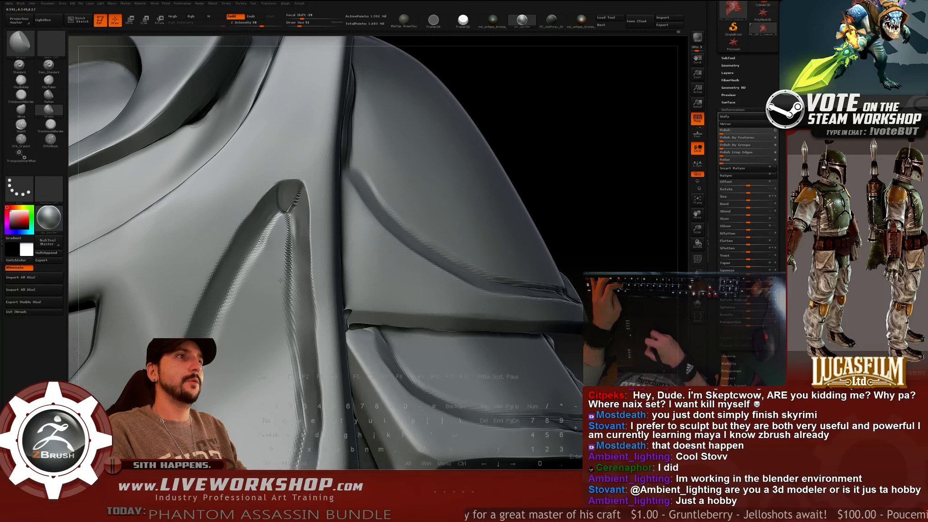
{"action": "key", "text": "s"}
{"action": "left_click_drag", "start_coordinate": [274, 240], "coordinate": [266, 247]}
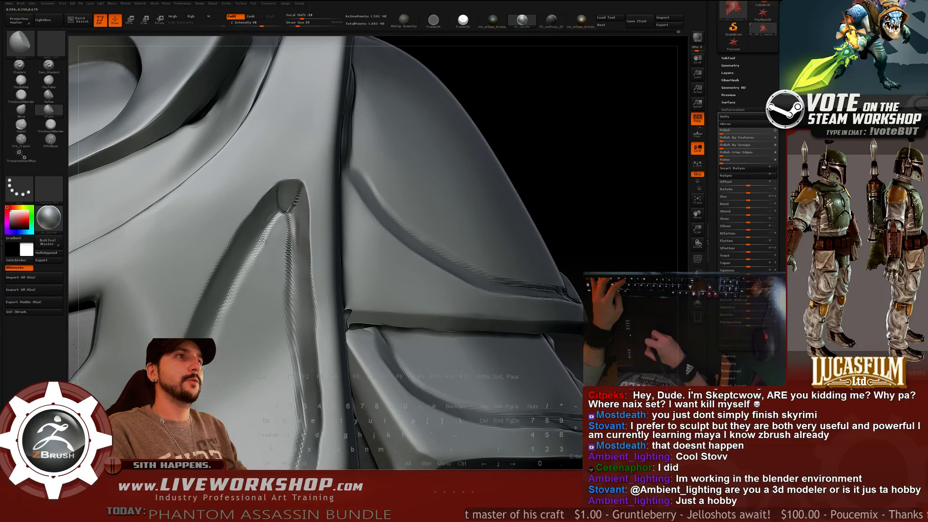
{"action": "key", "text": "ctrl"}
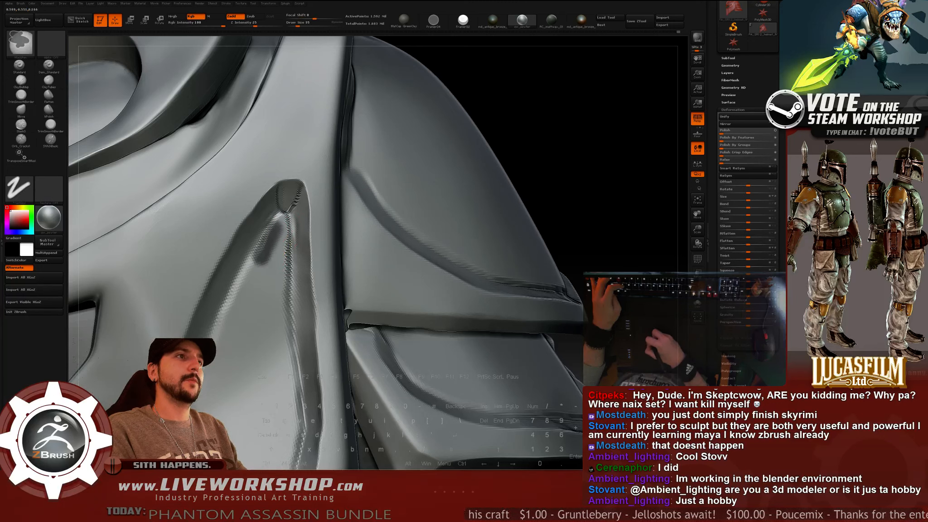
{"action": "key", "text": "ctrl+z"}
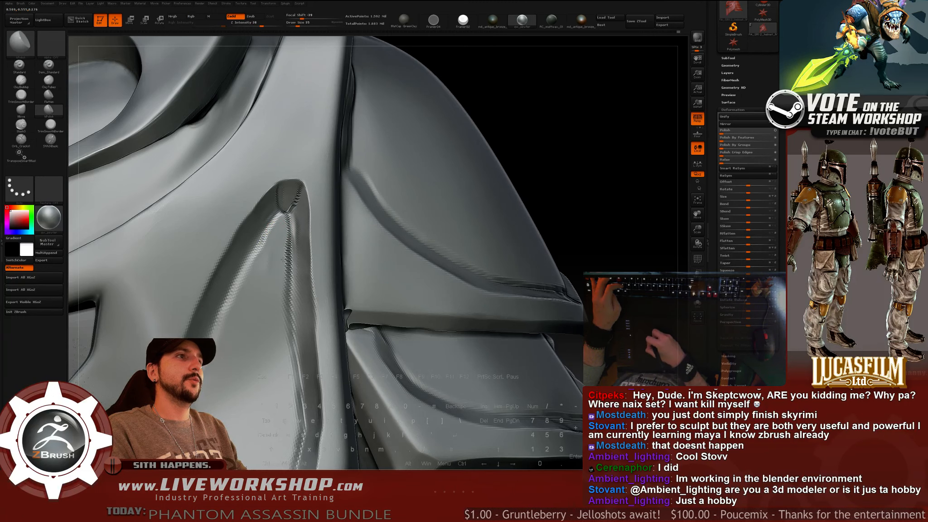
{"action": "key", "text": "shift"}
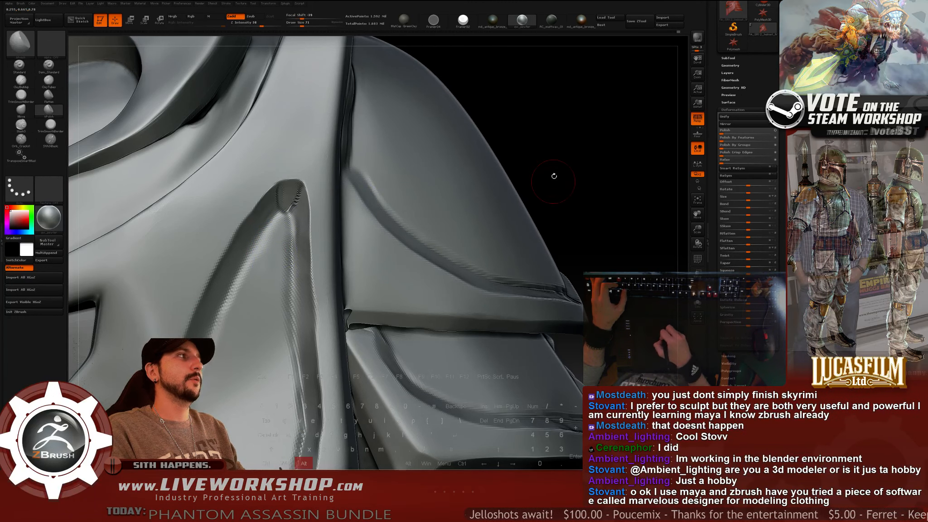
Polish the inset panel's front bevel just below the upper tip with a resized brush, undoing a stroke on the rear bevel.
{"action": "key", "text": "f"}
{"action": "mouse_move", "coordinate": [521, 187]}
{"action": "left_mouse_down", "text": "alt"}
{"action": "mouse_move", "coordinate": [490, 174]}
{"action": "mouse_move", "coordinate": [557, 174]}
{"action": "mouse_move", "coordinate": [520, 177]}
{"action": "left_mouse_up", "text": "alt"}
{"action": "left_click_drag", "start_coordinate": [296, 204], "coordinate": [302, 242]}
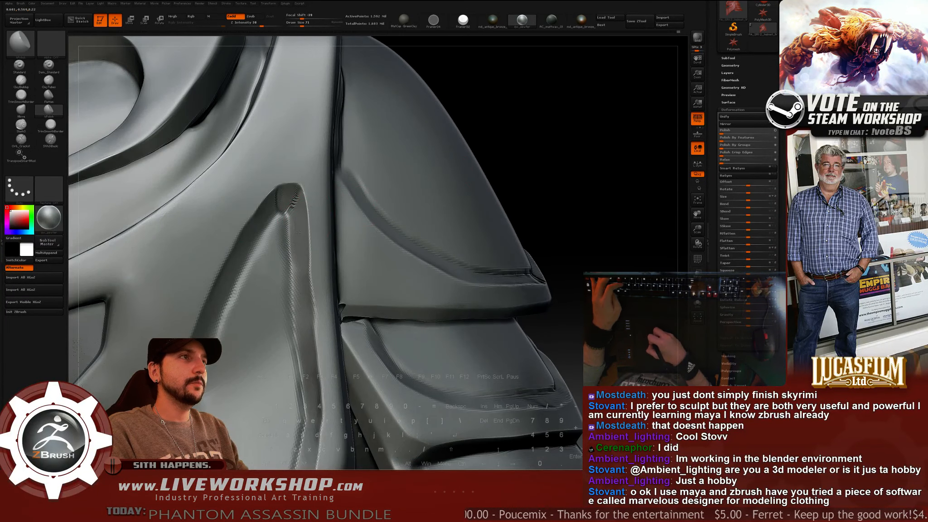
{"action": "key", "text": "ctrl+z"}
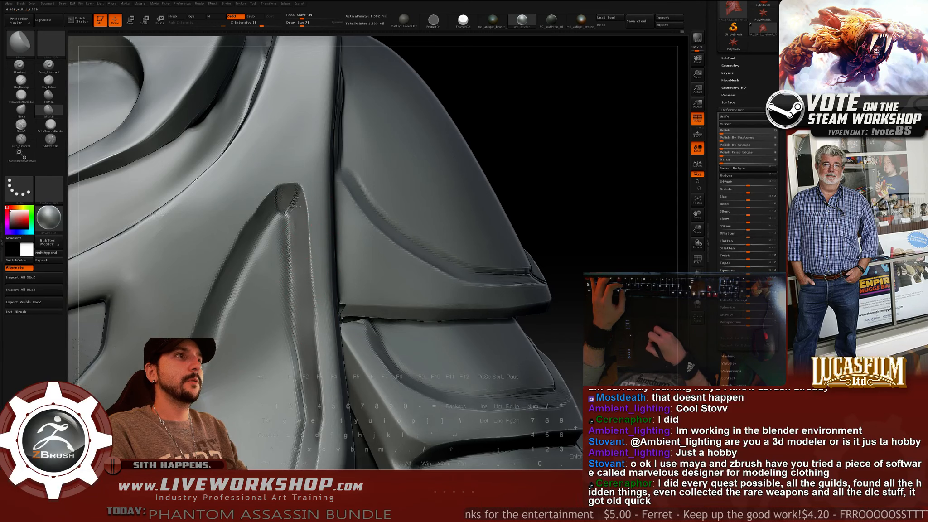
{"action": "left_click_drag", "start_coordinate": [558, 130], "coordinate": [511, 139]}
{"action": "key", "text": "s"}
{"action": "left_click_drag", "start_coordinate": [250, 231], "coordinate": [236, 246]}
{"action": "key", "text": "s"}
{"action": "left_click_drag", "start_coordinate": [262, 214], "coordinate": [260, 214]}
{"action": "left_click_drag", "start_coordinate": [262, 215], "coordinate": [254, 222]}
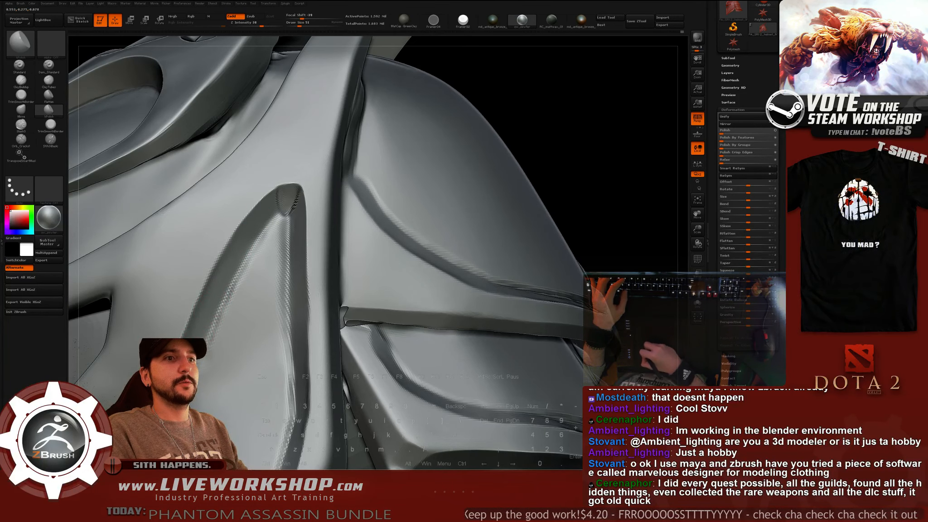
Polish the inset panel's rear bevel down toward the curved rear corner, undoing one stroke and enlarging the brush.
{"action": "mouse_move", "coordinate": [576, 187]}
{"action": "left_mouse_down", "text": "alt"}
{"action": "mouse_move", "coordinate": [543, 155]}
{"action": "mouse_move", "coordinate": [475, 217]}
{"action": "mouse_move", "coordinate": [511, 112]}
{"action": "mouse_move", "coordinate": [549, 115]}
{"action": "mouse_move", "coordinate": [539, 119]}
{"action": "left_mouse_up", "text": "alt"}
{"action": "left_click_drag", "start_coordinate": [328, 132], "coordinate": [332, 167]}
{"action": "mouse_move", "coordinate": [518, 131]}
{"action": "left_mouse_down"}
{"action": "mouse_move", "coordinate": [538, 133]}
{"action": "mouse_move", "coordinate": [538, 144]}
{"action": "left_mouse_up"}
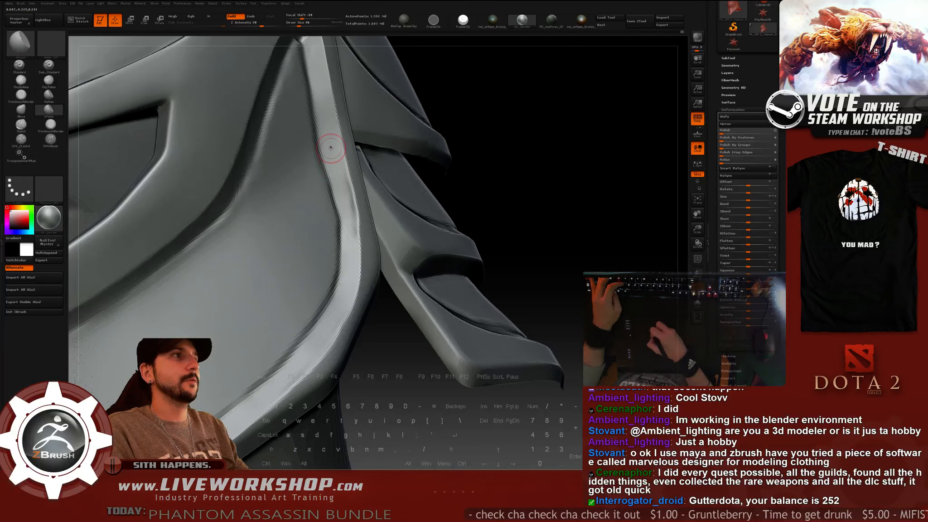
{"action": "mouse_move", "coordinate": [338, 176]}
{"action": "left_mouse_down"}
{"action": "mouse_move", "coordinate": [331, 163]}
{"action": "mouse_move", "coordinate": [349, 231]}
{"action": "left_mouse_up"}
{"action": "key", "text": "ctrl+z"}
{"action": "key", "text": "bracketright"}
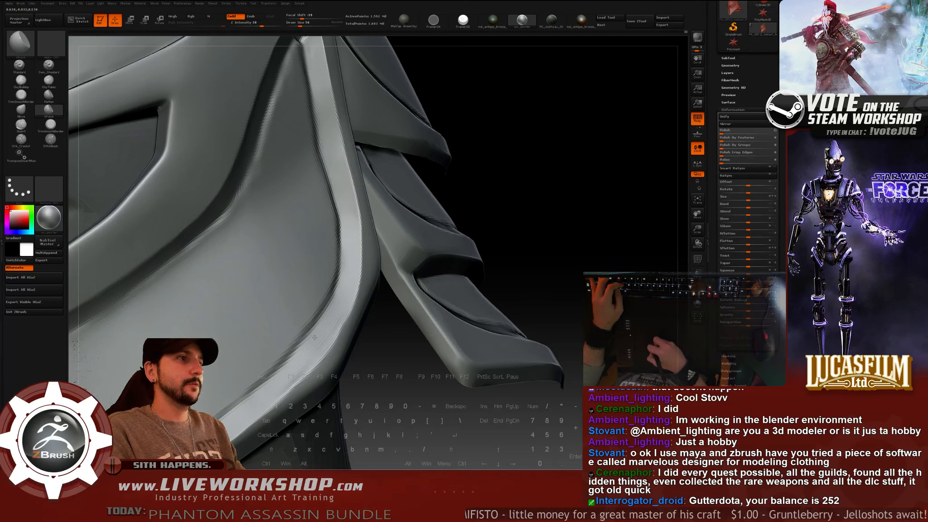
Polish the inset panel's lower bevel from the curved rear corner down toward the pointed bottom corner.
{"action": "key", "text": "f"}
{"action": "mouse_move", "coordinate": [502, 272]}
{"action": "left_mouse_down"}
{"action": "mouse_move", "coordinate": [513, 277]}
{"action": "mouse_move", "coordinate": [330, 241]}
{"action": "left_mouse_up"}
{"action": "key", "text": "s"}
{"action": "left_click_drag", "start_coordinate": [399, 243], "coordinate": [375, 268], "text": "alt"}
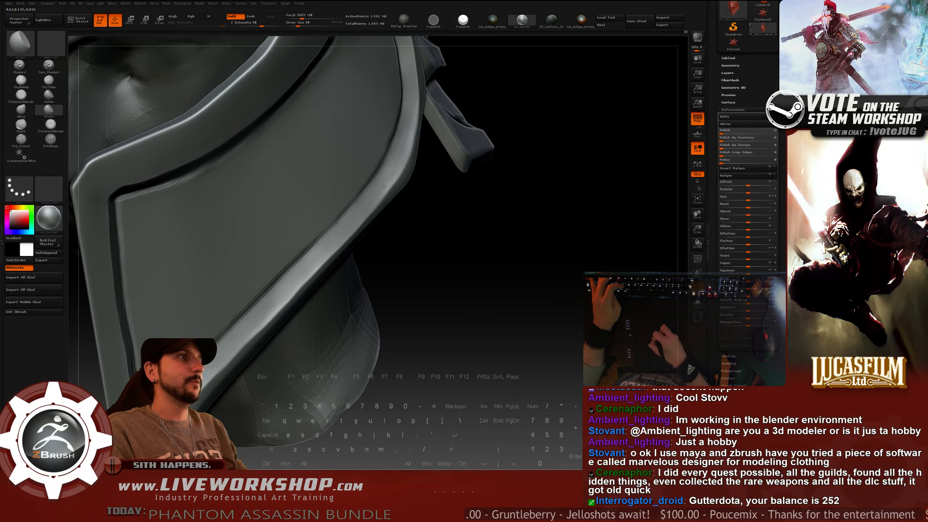
{"action": "left_click_drag", "start_coordinate": [431, 273], "coordinate": [466, 193], "text": "alt"}
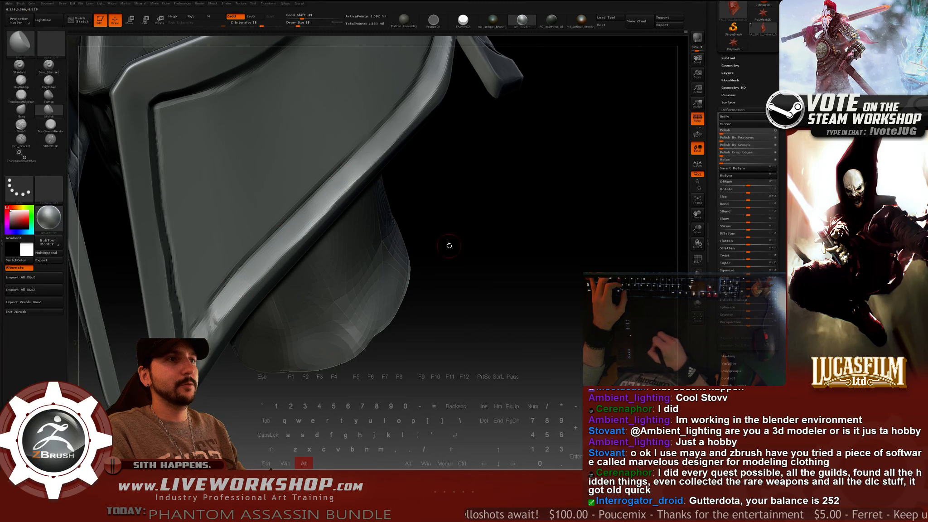
{"action": "left_click_drag", "start_coordinate": [447, 244], "coordinate": [501, 181], "text": "alt"}
{"action": "left_click_drag", "start_coordinate": [501, 182], "coordinate": [451, 192]}
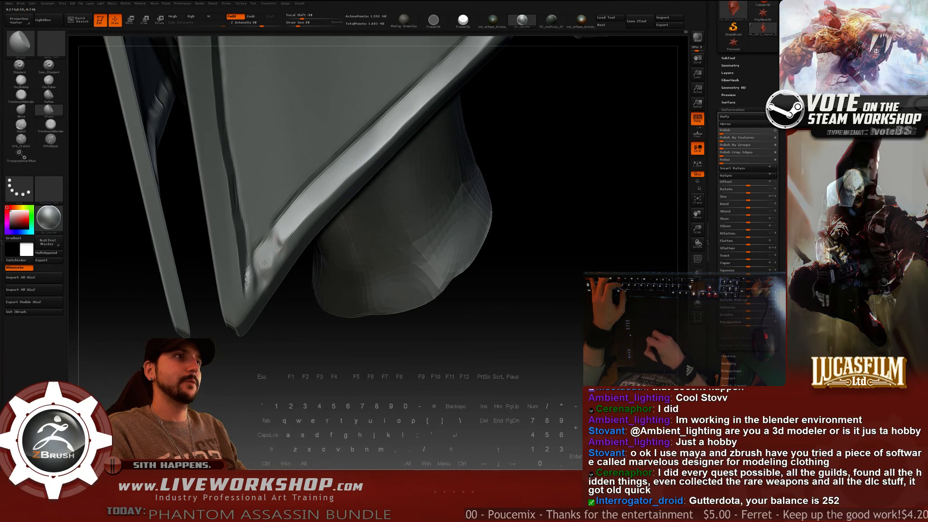
Polish the inset panel's pointed bottom corner and the front bevel above it, undoing a stray stroke.
{"action": "left_click_drag", "start_coordinate": [304, 308], "coordinate": [248, 255]}
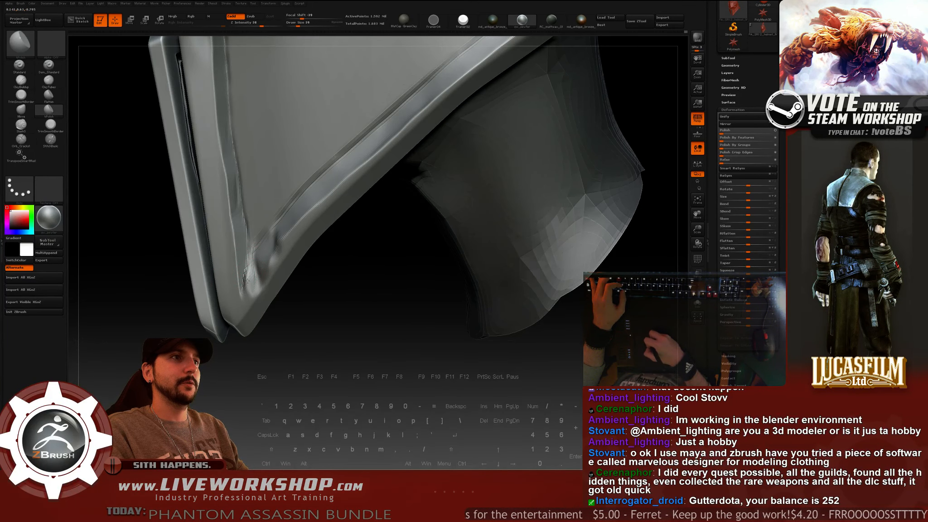
{"action": "key", "text": "ctrl+z"}
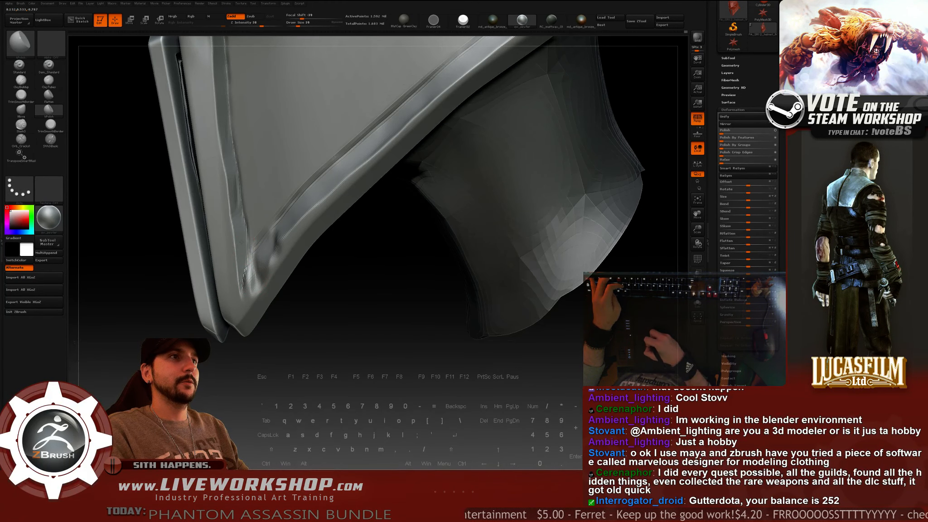
{"action": "mouse_move", "coordinate": [241, 225]}
{"action": "left_mouse_down"}
{"action": "mouse_move", "coordinate": [272, 272]}
{"action": "mouse_move", "coordinate": [249, 315]}
{"action": "left_mouse_up"}
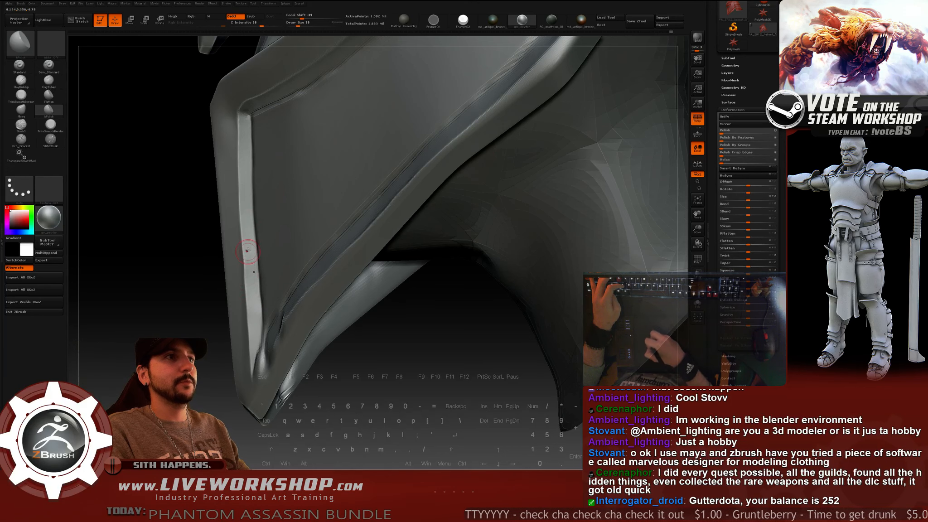
{"action": "left_click_drag", "start_coordinate": [194, 262], "coordinate": [197, 280]}
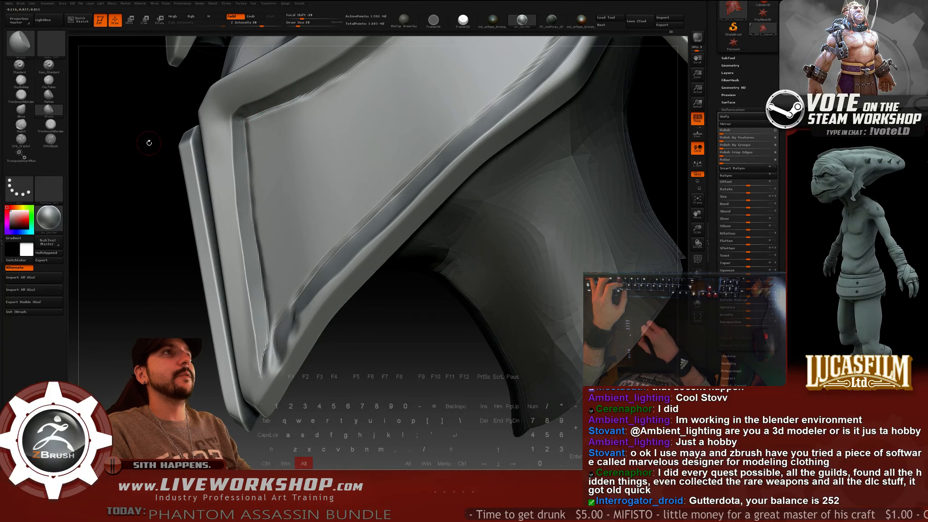
Carve the inset panel's upper front corner with a small trim brush where the front and upper bevels meet.
{"action": "mouse_move", "coordinate": [149, 143]}
{"action": "left_mouse_down", "text": "alt"}
{"action": "mouse_move", "coordinate": [165, 200]}
{"action": "mouse_move", "coordinate": [135, 202]}
{"action": "left_mouse_up", "text": "alt"}
{"action": "left_click", "coordinate": [22, 96]}
{"action": "left_click_drag", "start_coordinate": [161, 168], "coordinate": [169, 150]}
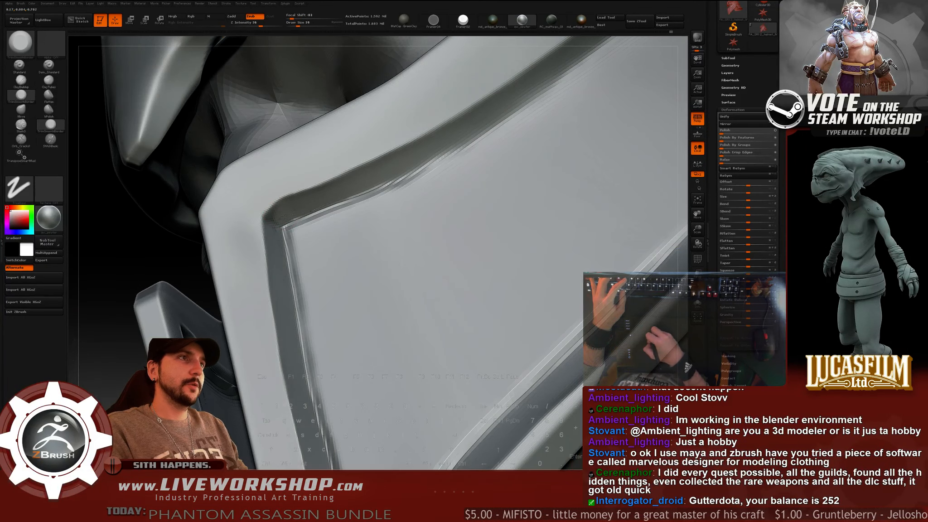
{"action": "key", "text": "s"}
{"action": "left_click_drag", "start_coordinate": [300, 217], "coordinate": [291, 216]}
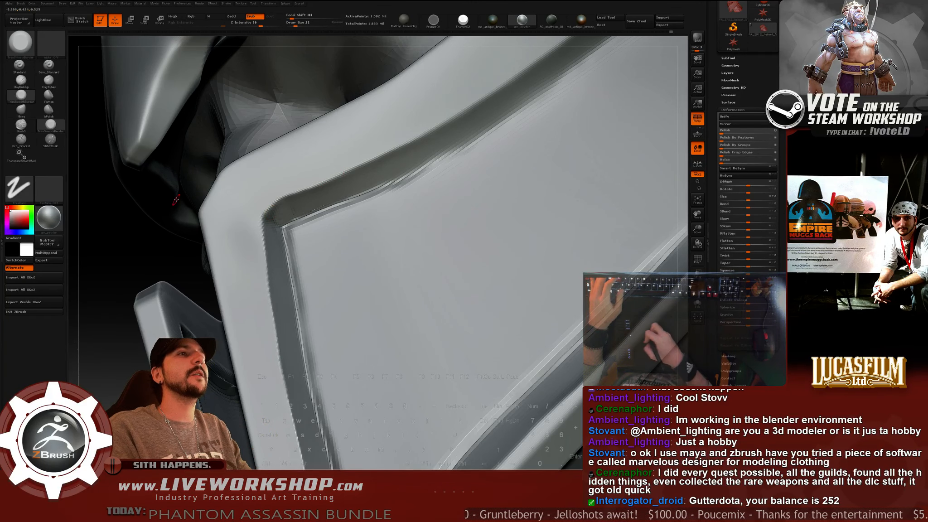
Sharpen the crease inside the inset panel's upper front corner with further resized trim strokes.
{"action": "left_click_drag", "start_coordinate": [133, 252], "coordinate": [178, 221]}
{"action": "key", "text": "s"}
{"action": "mouse_move", "coordinate": [282, 211]}
{"action": "left_mouse_down"}
{"action": "mouse_move", "coordinate": [267, 209]}
{"action": "mouse_move", "coordinate": [292, 223]}
{"action": "mouse_move", "coordinate": [287, 218]}
{"action": "left_mouse_up"}
{"action": "left_click_drag", "start_coordinate": [159, 257], "coordinate": [173, 278]}
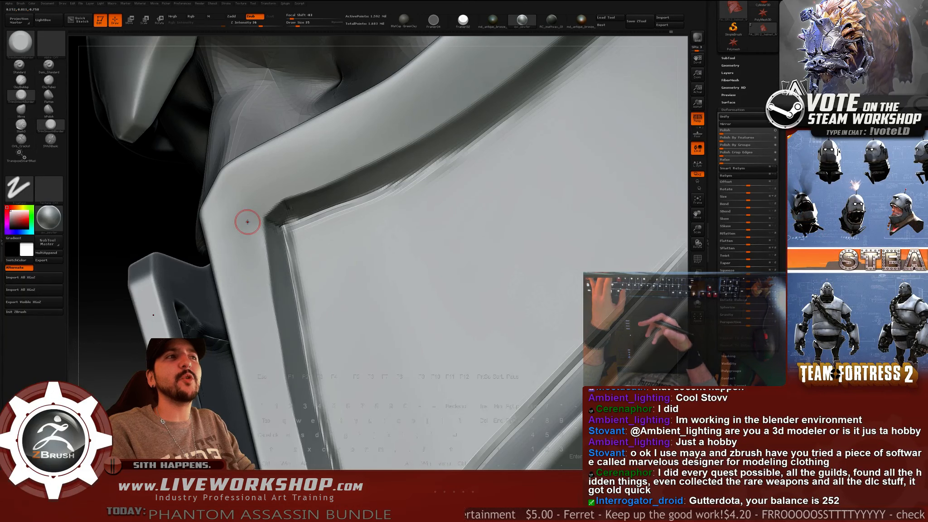
{"action": "left_click_drag", "start_coordinate": [166, 181], "coordinate": [204, 171]}
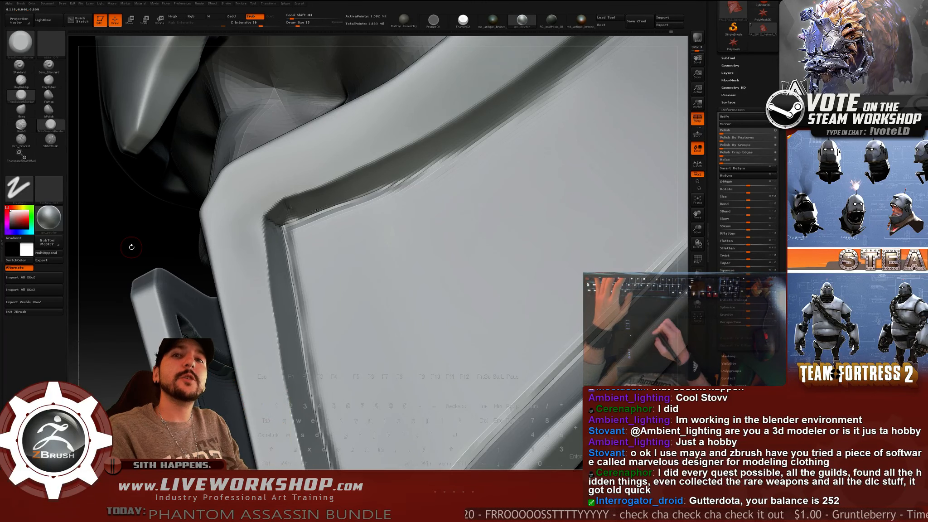
Enlarge the trim brush and flatten the upper front corner and the adjoining stretch of the upper bevel.
{"action": "left_click_drag", "start_coordinate": [132, 247], "coordinate": [433, 152]}
{"action": "key", "text": "bracketright"}
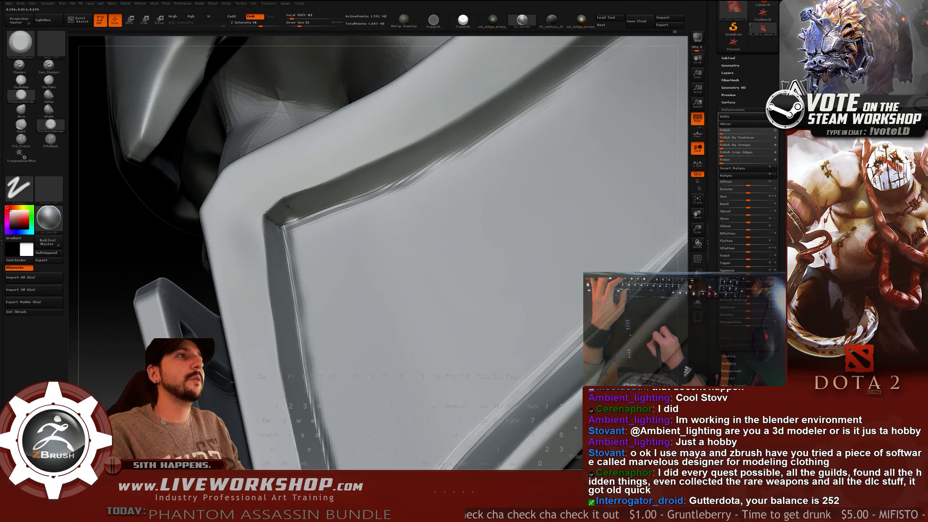
{"action": "left_click_drag", "start_coordinate": [172, 257], "coordinate": [180, 276], "text": "alt"}
{"action": "left_click_drag", "start_coordinate": [285, 229], "coordinate": [270, 235]}
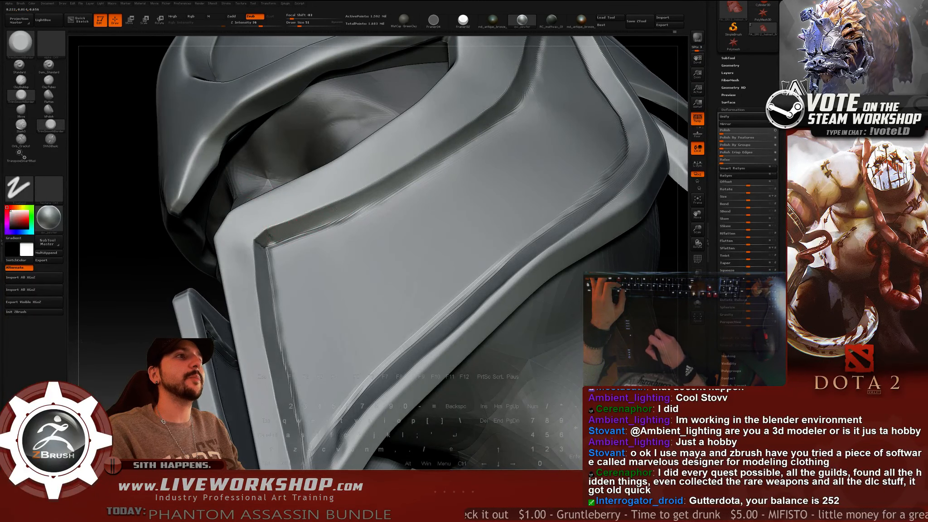
{"action": "left_click_drag", "start_coordinate": [335, 207], "coordinate": [365, 190]}
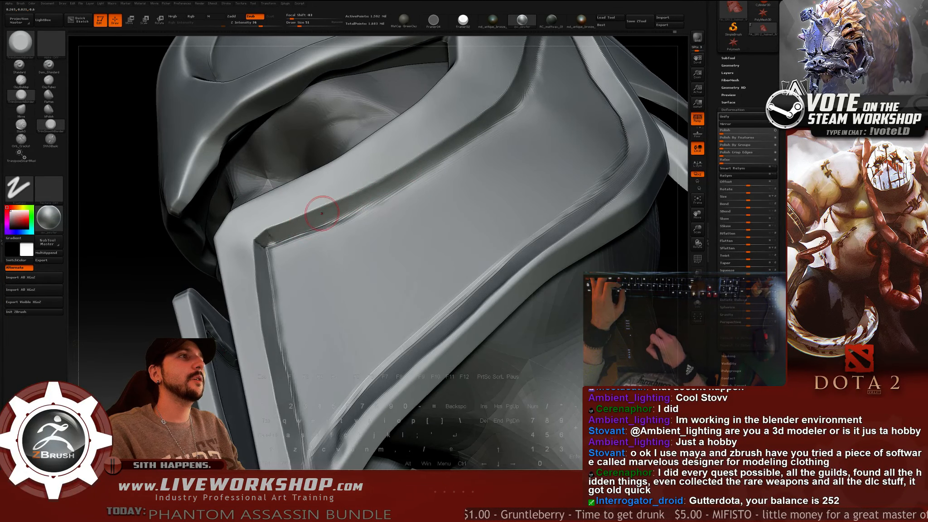
{"action": "key", "text": "shift"}
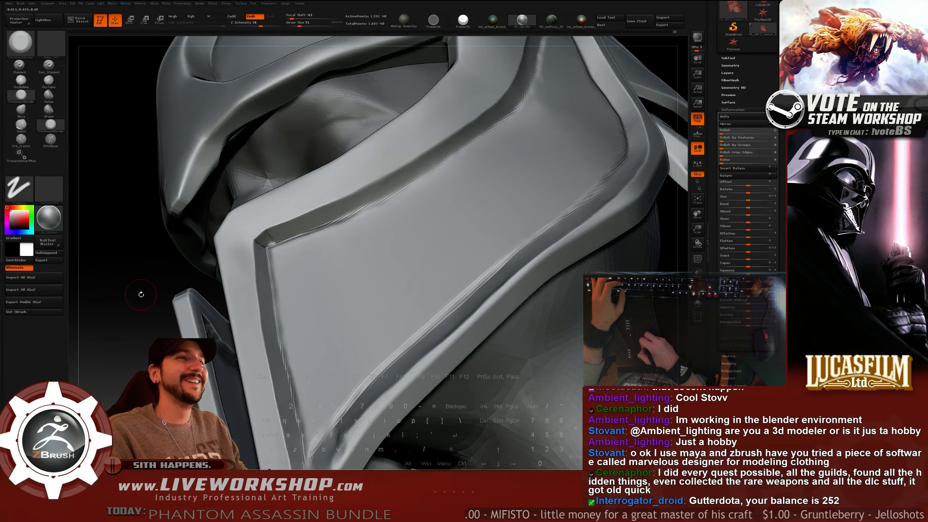
Trim the inset panel's front bevel just below the upper front corner to flatten its surface.
{"action": "mouse_move", "coordinate": [137, 291]}
{"action": "left_mouse_down", "text": "alt"}
{"action": "mouse_move", "coordinate": [139, 309]}
{"action": "mouse_move", "coordinate": [193, 282]}
{"action": "mouse_move", "coordinate": [143, 243]}
{"action": "mouse_move", "coordinate": [172, 256]}
{"action": "left_mouse_up", "text": "alt"}
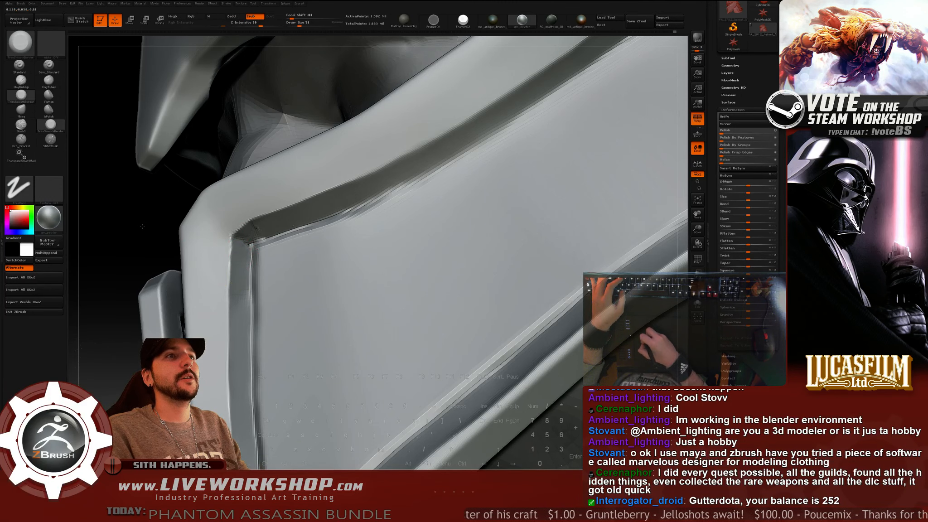
{"action": "left_click_drag", "start_coordinate": [142, 226], "coordinate": [171, 223]}
{"action": "key", "text": "s"}
{"action": "left_click_drag", "start_coordinate": [249, 257], "coordinate": [249, 258]}
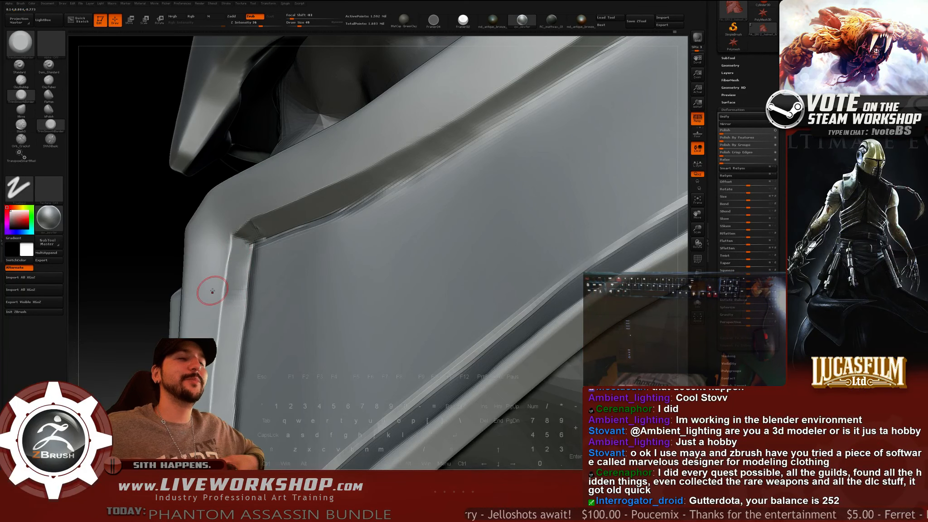
{"action": "left_click_drag", "start_coordinate": [136, 235], "coordinate": [243, 231]}
Trim the inset panel's upper bevel beside the front corner and smooth along it.
{"action": "left_click_drag", "start_coordinate": [127, 286], "coordinate": [150, 280]}
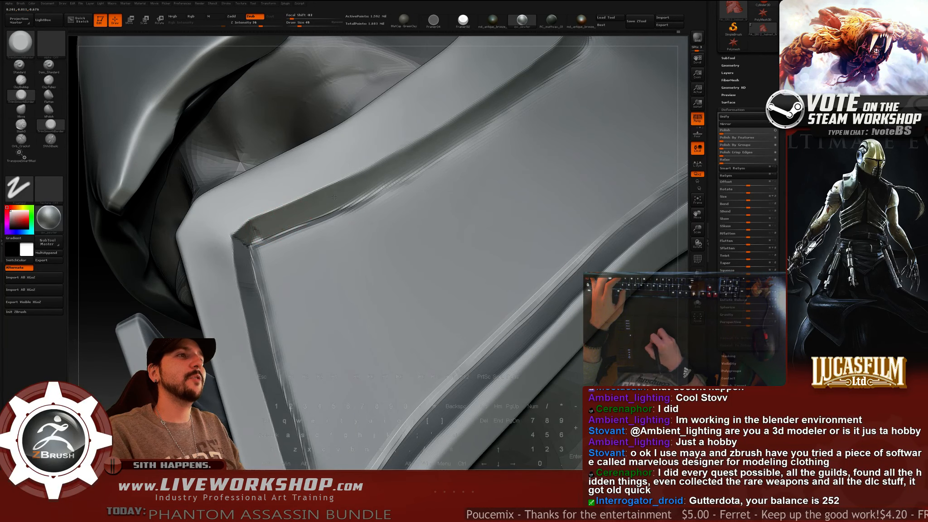
{"action": "mouse_move", "coordinate": [333, 197]}
{"action": "left_mouse_down"}
{"action": "mouse_move", "coordinate": [268, 230]}
{"action": "mouse_move", "coordinate": [304, 214]}
{"action": "left_mouse_up"}
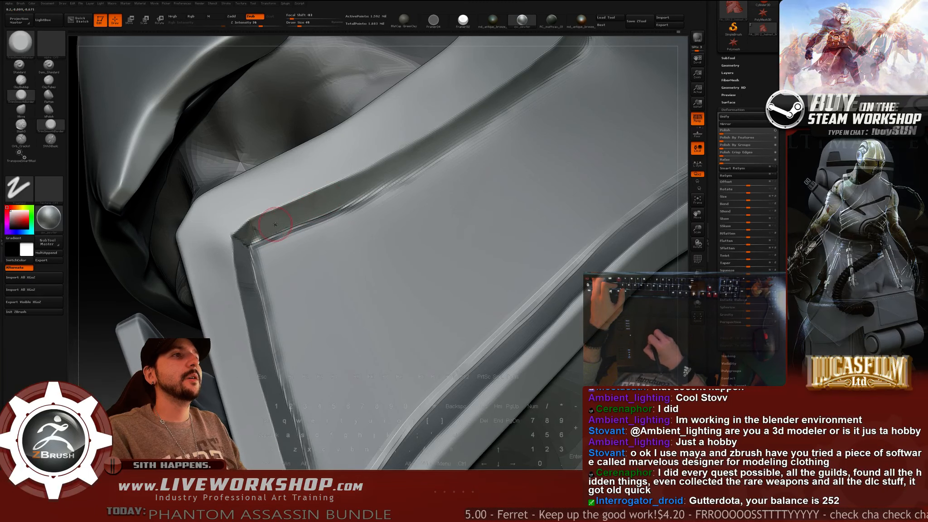
{"action": "key", "text": "shift"}
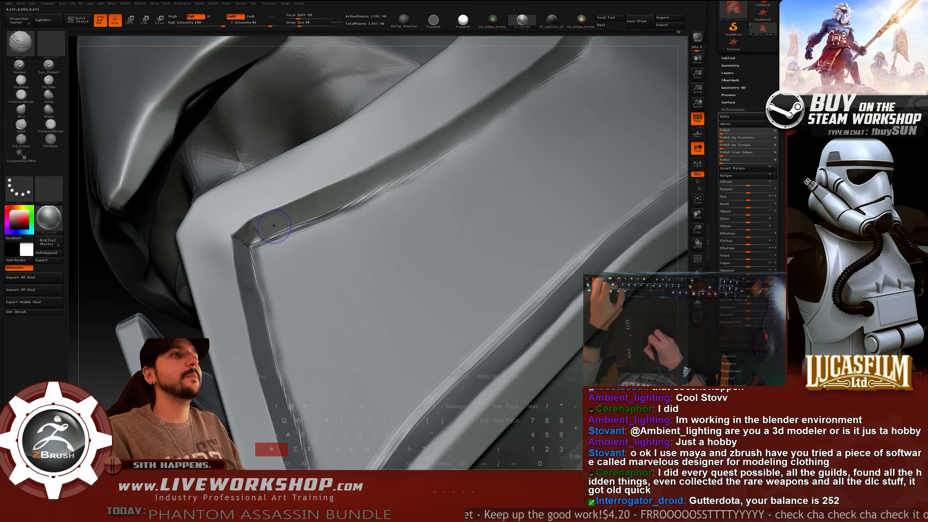
{"action": "left_click_drag", "start_coordinate": [274, 225], "coordinate": [326, 206], "text": "shift"}
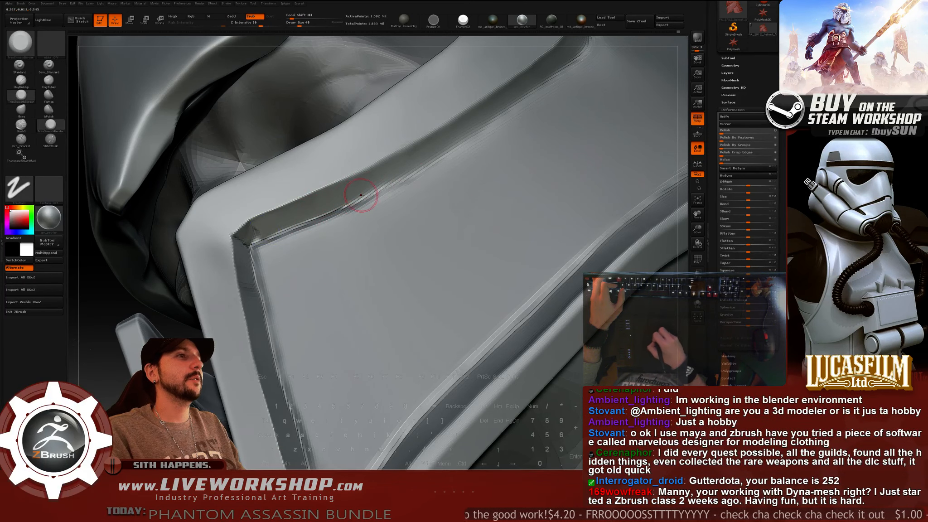
Switch brushes and rework the inset panel's upper front corner where the front and upper bevels meet.
{"action": "mouse_move", "coordinate": [128, 303]}
{"action": "left_mouse_down"}
{"action": "mouse_move", "coordinate": [134, 288]}
{"action": "mouse_move", "coordinate": [190, 250]}
{"action": "mouse_move", "coordinate": [256, 232]}
{"action": "left_mouse_up"}
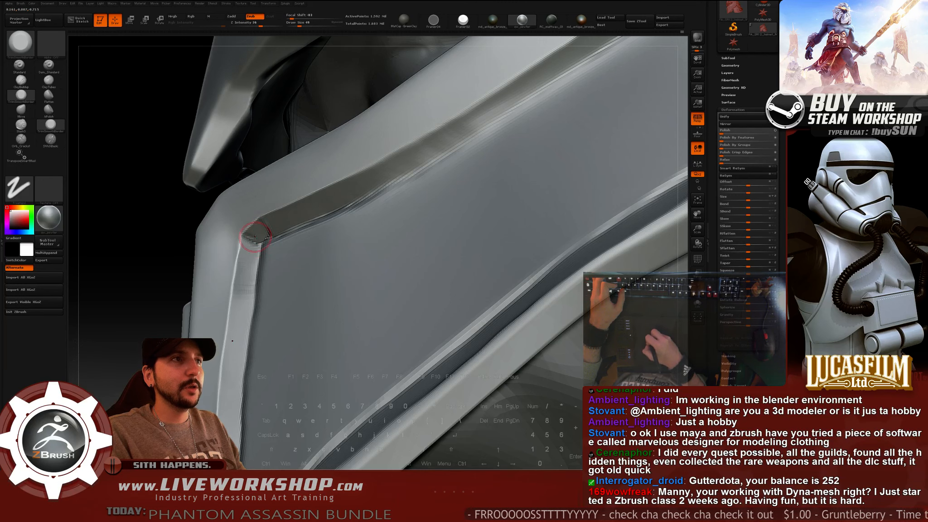
{"action": "left_click", "coordinate": [46, 112]}
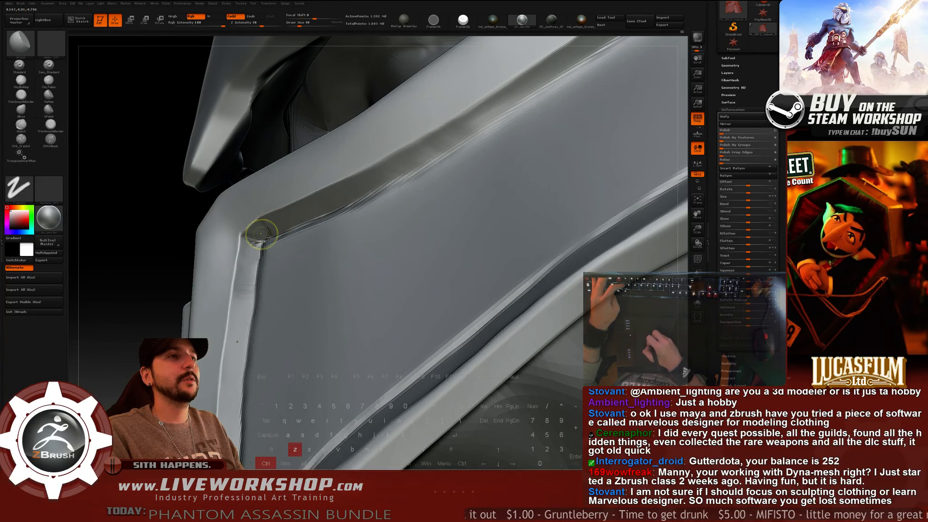
{"action": "left_click_drag", "start_coordinate": [253, 255], "coordinate": [254, 236]}
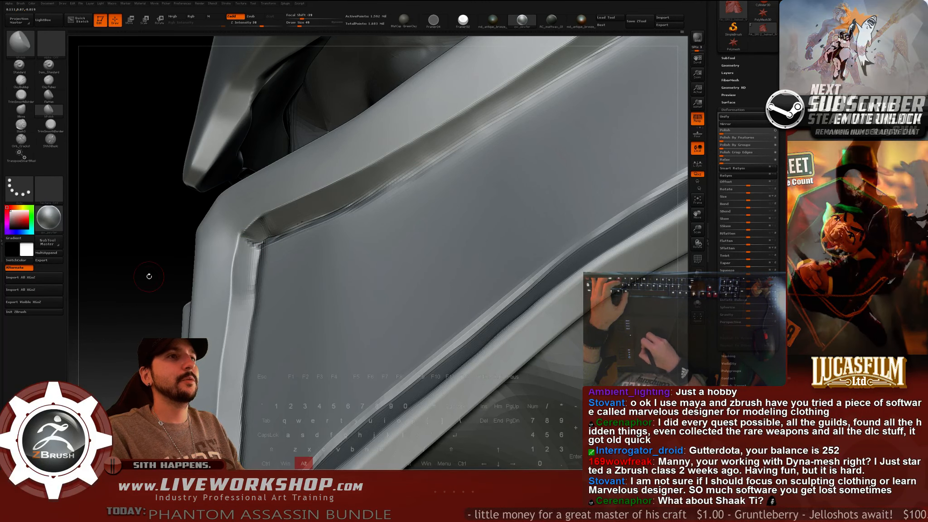
{"action": "mouse_move", "coordinate": [149, 275]}
{"action": "left_mouse_down", "text": "alt"}
{"action": "mouse_move", "coordinate": [143, 264]}
{"action": "mouse_move", "coordinate": [160, 248]}
{"action": "mouse_move", "coordinate": [156, 271]}
{"action": "mouse_move", "coordinate": [143, 249]}
{"action": "left_mouse_up", "text": "alt"}
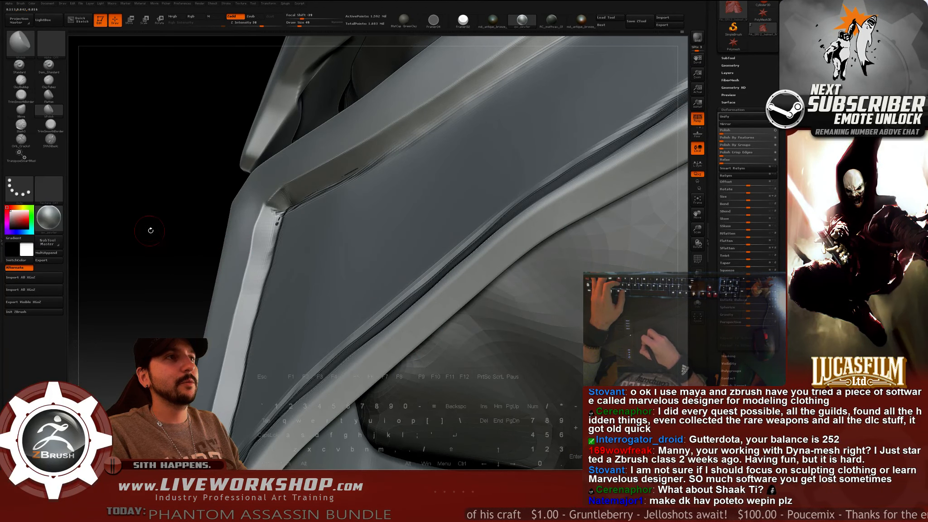
{"action": "left_click_drag", "start_coordinate": [151, 230], "coordinate": [247, 208]}
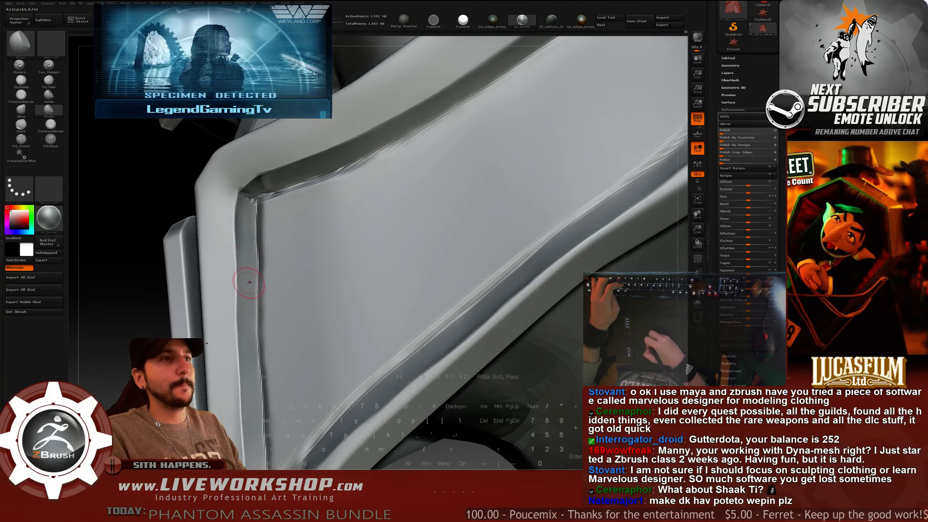
Adjust the brush size and smooth the irregularities along the inset panel's upper edge and lower bevel.
{"action": "key", "text": "f"}
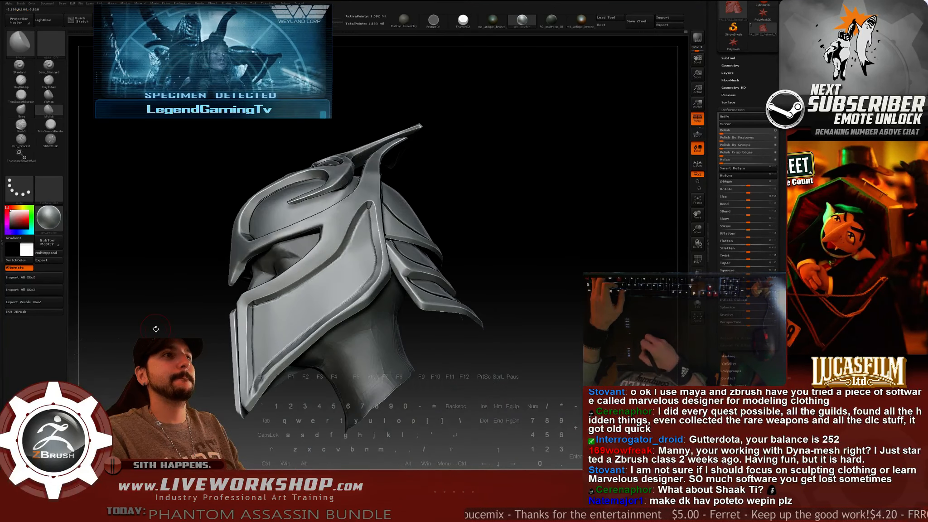
{"action": "left_click_drag", "start_coordinate": [156, 329], "coordinate": [494, 313]}
{"action": "left_click_drag", "start_coordinate": [494, 272], "coordinate": [430, 261]}
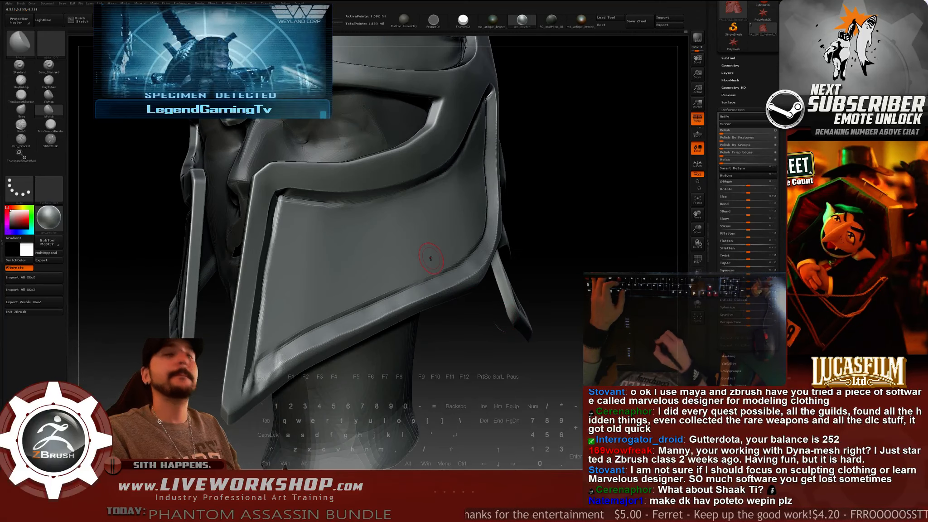
{"action": "left_click_drag", "start_coordinate": [453, 318], "coordinate": [451, 333]}
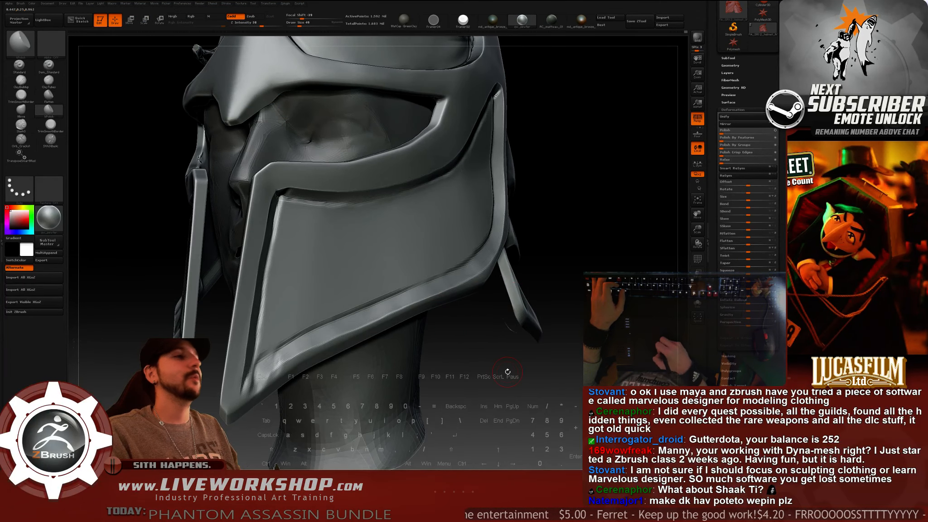
{"action": "left_click_drag", "start_coordinate": [507, 371], "coordinate": [474, 349]}
{"action": "key", "text": "["}
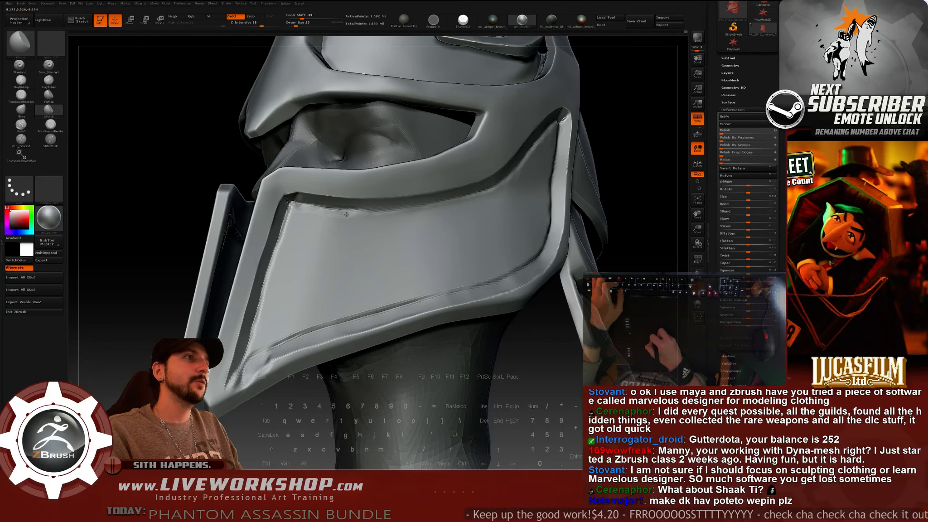
{"action": "key", "text": "shift"}
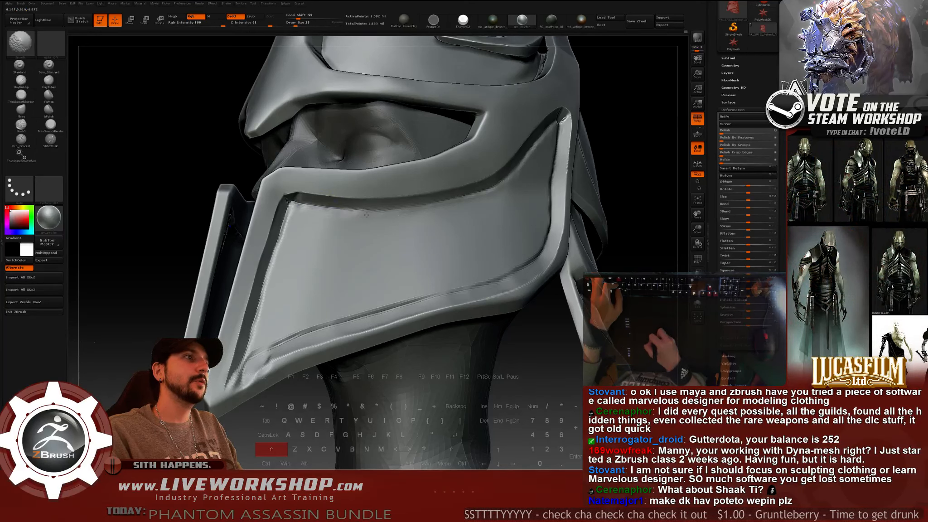
{"action": "key", "text": "bracketright"}
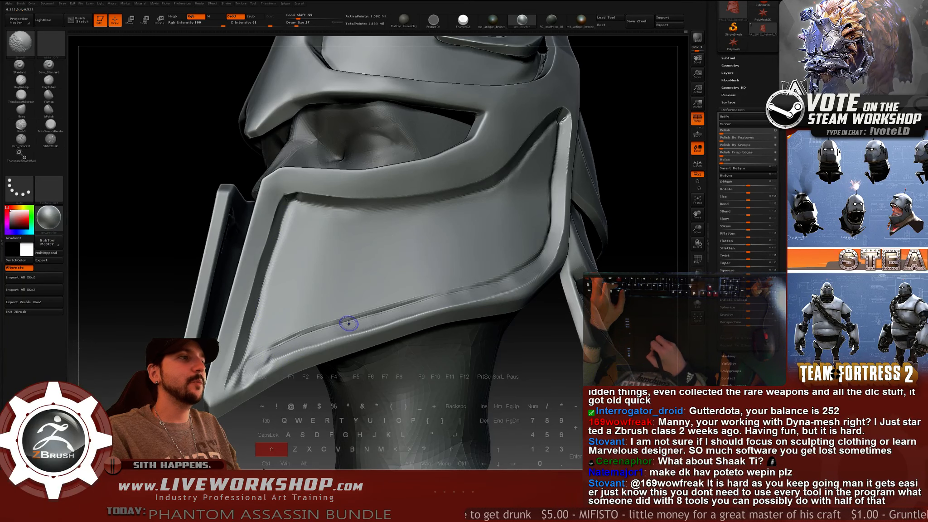
{"action": "left_click_drag", "start_coordinate": [279, 412], "coordinate": [306, 400]}
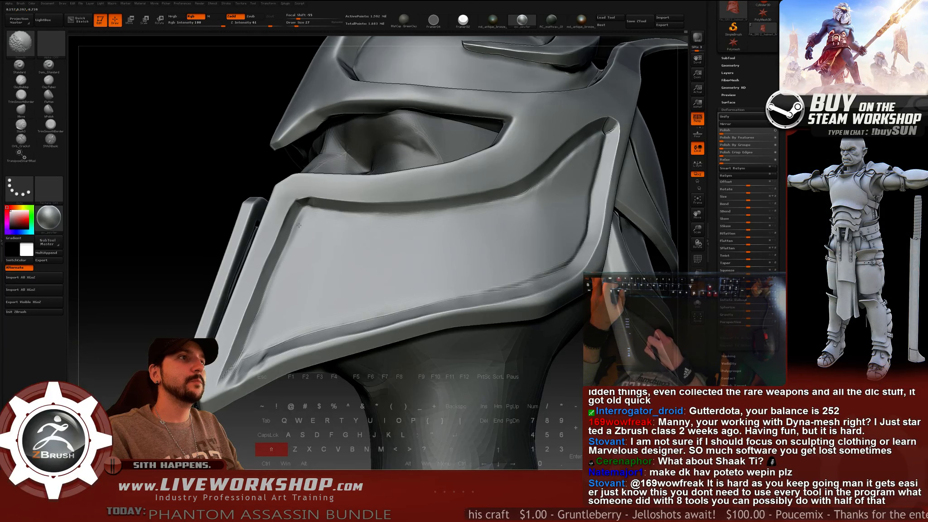
Preview the whole helmet in the MatCap GreenClay material and inspect it from the front and side.
{"action": "left_click_drag", "start_coordinate": [312, 389], "coordinate": [540, 132], "text": "alt"}
{"action": "left_click", "coordinate": [411, 21]}
{"action": "left_click_drag", "start_coordinate": [462, 110], "coordinate": [553, 205], "text": "alt"}
{"action": "left_click_drag", "start_coordinate": [554, 204], "coordinate": [520, 228]}
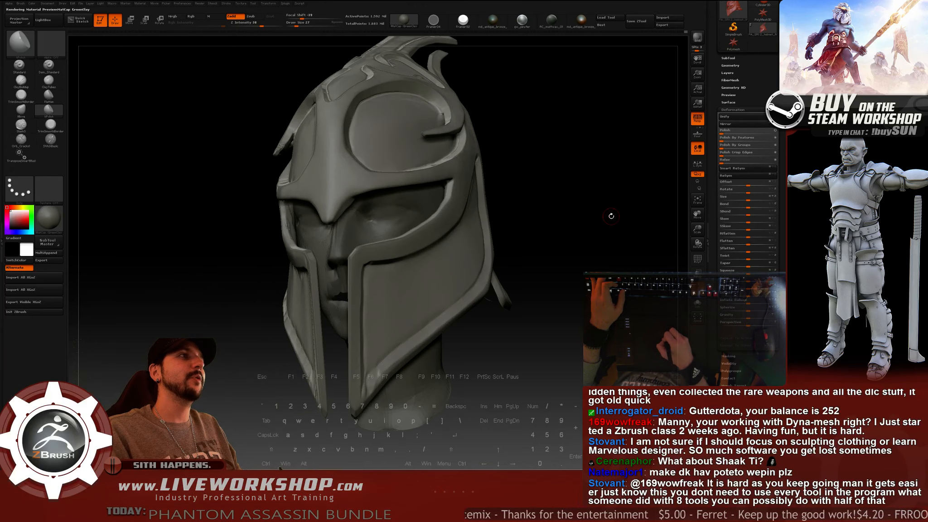
{"action": "mouse_move", "coordinate": [615, 211]}
{"action": "left_mouse_down", "text": "alt"}
{"action": "mouse_move", "coordinate": [575, 243]}
{"action": "mouse_move", "coordinate": [553, 235]}
{"action": "mouse_move", "coordinate": [606, 200]}
{"action": "left_mouse_up", "text": "alt"}
{"action": "left_click_drag", "start_coordinate": [606, 200], "coordinate": [590, 207]}
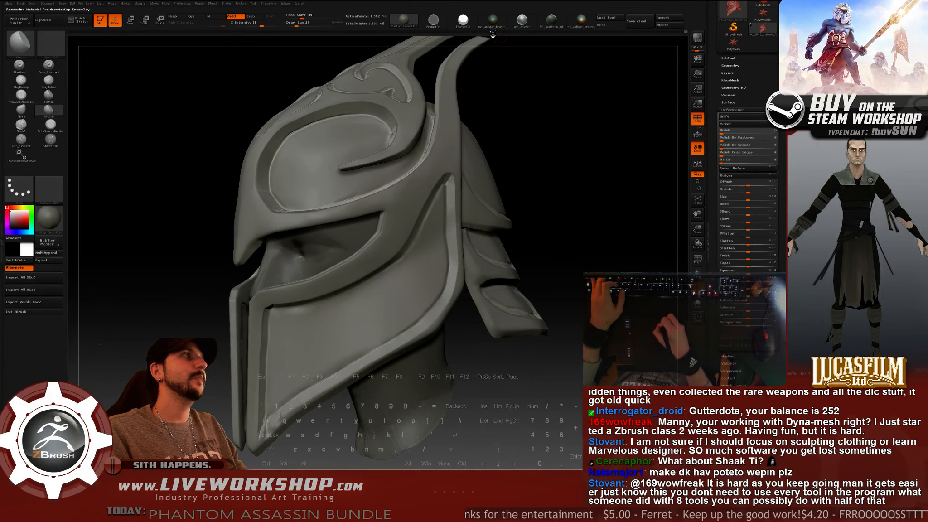
Preview the helmet in the antique bronze material from several angles and restore the original grey material.
{"action": "left_click", "coordinate": [435, 23]}
{"action": "left_click_drag", "start_coordinate": [553, 161], "coordinate": [558, 136], "text": "alt"}
{"action": "left_click_drag", "start_coordinate": [558, 136], "coordinate": [584, 153]}
{"action": "left_click_drag", "start_coordinate": [530, 205], "coordinate": [504, 52], "text": "alt"}
{"action": "left_click", "coordinate": [495, 21]}
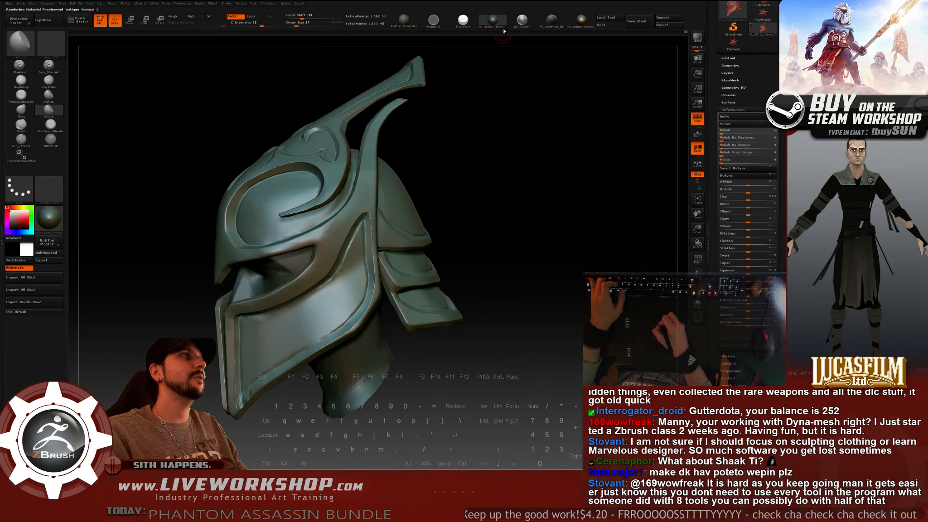
{"action": "left_click_drag", "start_coordinate": [540, 184], "coordinate": [472, 223]}
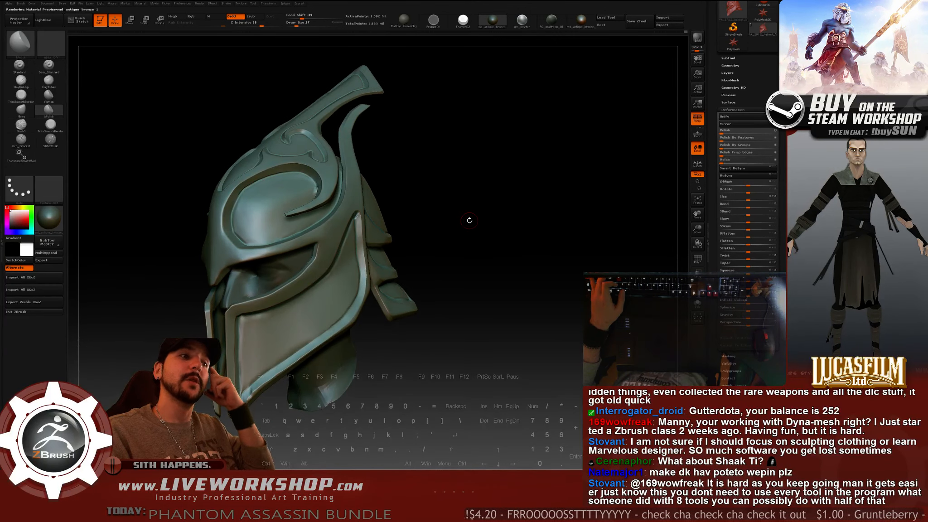
{"action": "left_click", "coordinate": [520, 22]}
Build up the inset panel's lower front corner with an enlarged ClayBuildup brush.
{"action": "mouse_move", "coordinate": [475, 306]}
{"action": "left_mouse_down", "text": "alt"}
{"action": "mouse_move", "coordinate": [564, 194]}
{"action": "mouse_move", "coordinate": [560, 279]}
{"action": "left_mouse_up", "text": "alt"}
{"action": "left_click", "coordinate": [21, 80]}
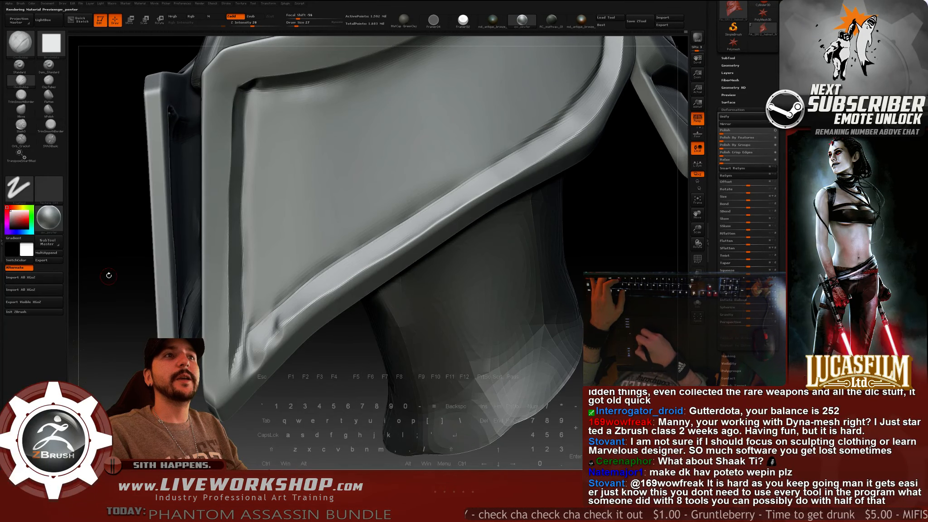
{"action": "mouse_move", "coordinate": [108, 275]}
{"action": "left_mouse_down"}
{"action": "mouse_move", "coordinate": [93, 290]}
{"action": "mouse_move", "coordinate": [117, 275]}
{"action": "left_mouse_up"}
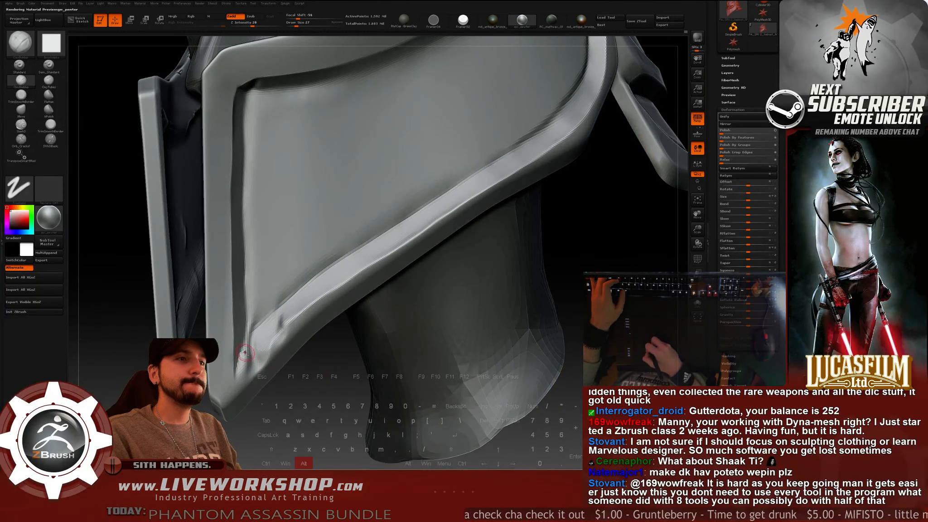
{"action": "key", "text": "bracketright"}
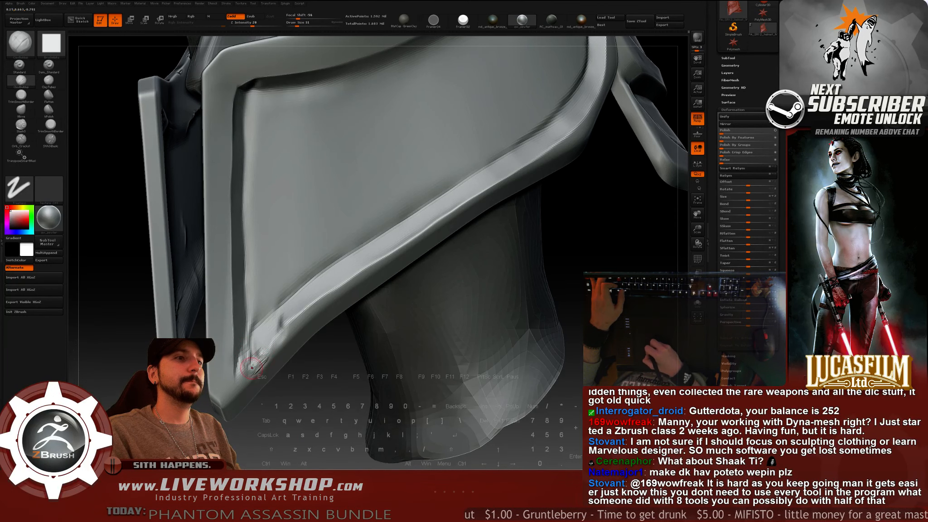
{"action": "key", "text": "shift"}
{"action": "right_click_drag", "start_coordinate": [254, 361], "coordinate": [272, 361]}
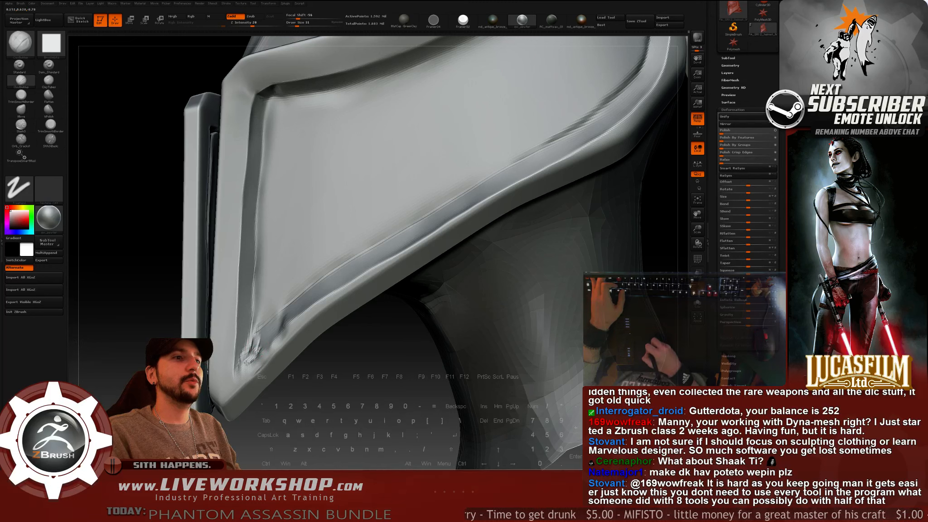
Fill the dent in the lower bevel beside the lower front corner with clay strokes and smooth it.
{"action": "key", "text": "shift"}
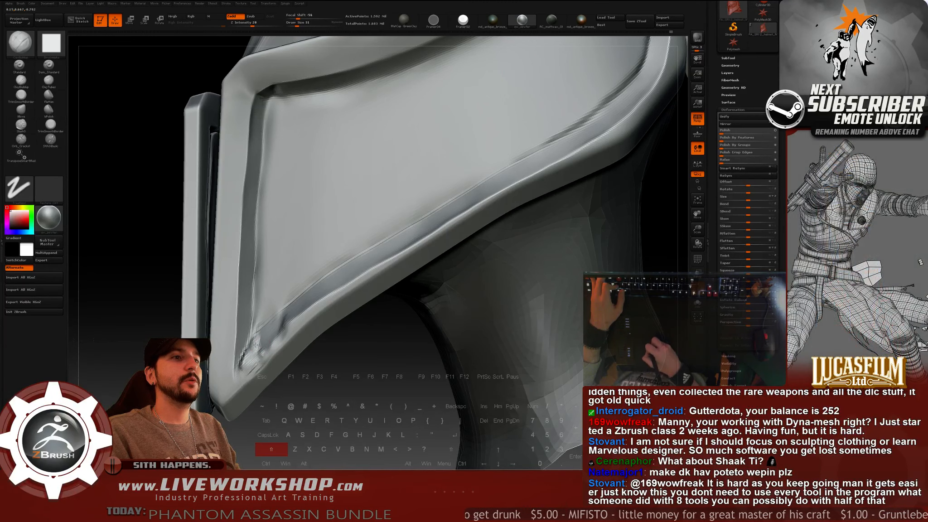
{"action": "mouse_move", "coordinate": [255, 344]}
{"action": "left_mouse_down", "text": "shift"}
{"action": "mouse_move", "coordinate": [250, 358]}
{"action": "mouse_move", "coordinate": [278, 337]}
{"action": "left_mouse_up", "text": "shift"}
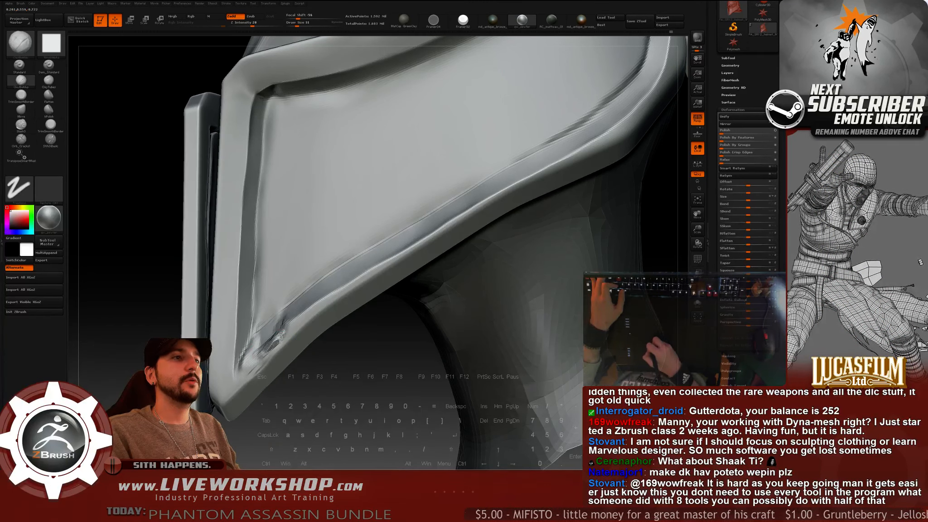
{"action": "key", "text": "shift"}
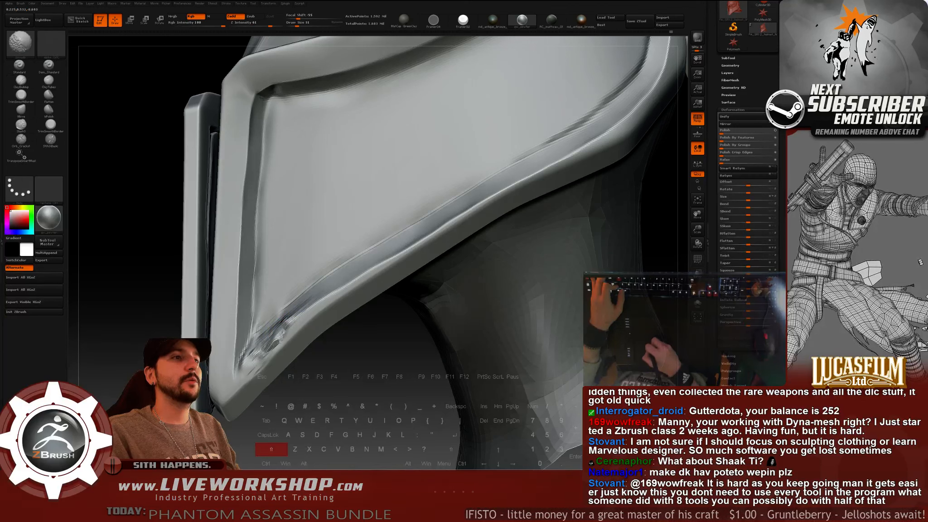
{"action": "key", "text": "alt"}
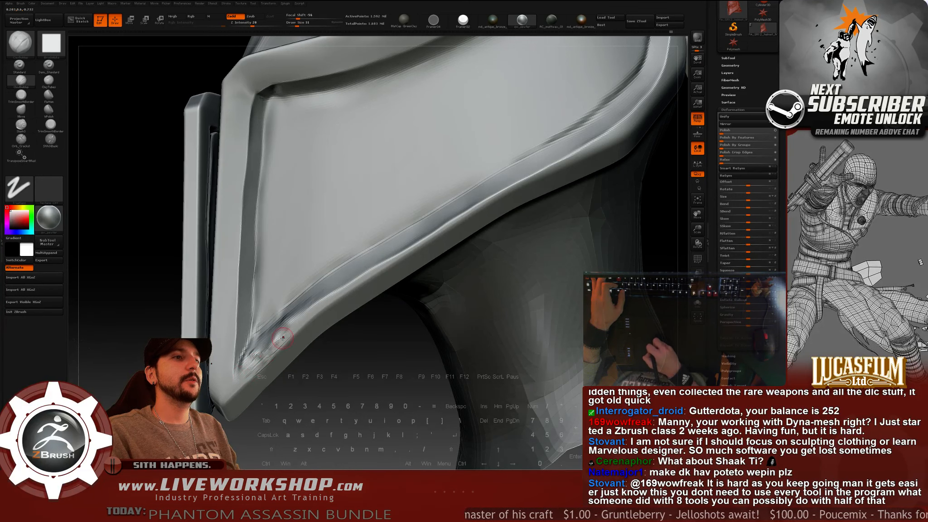
{"action": "key", "text": "alt"}
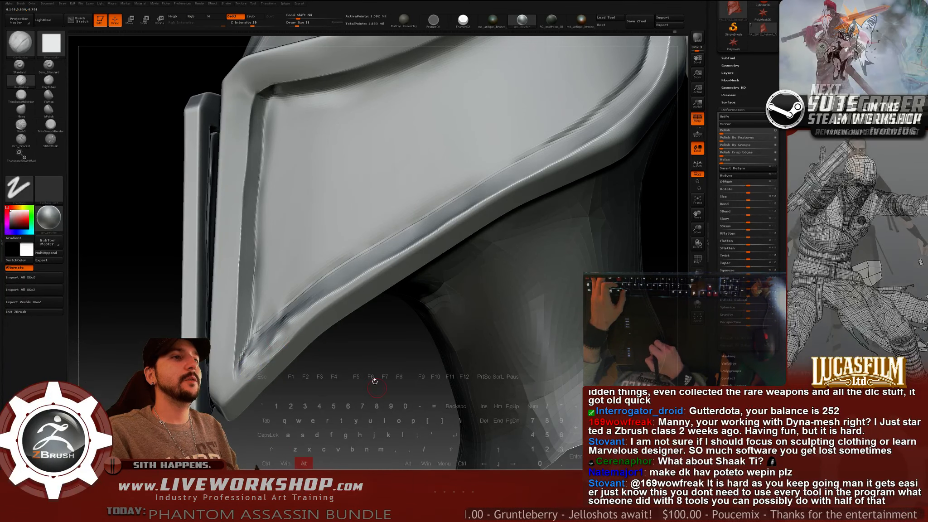
{"action": "left_click_drag", "start_coordinate": [376, 388], "coordinate": [376, 354], "text": "alt"}
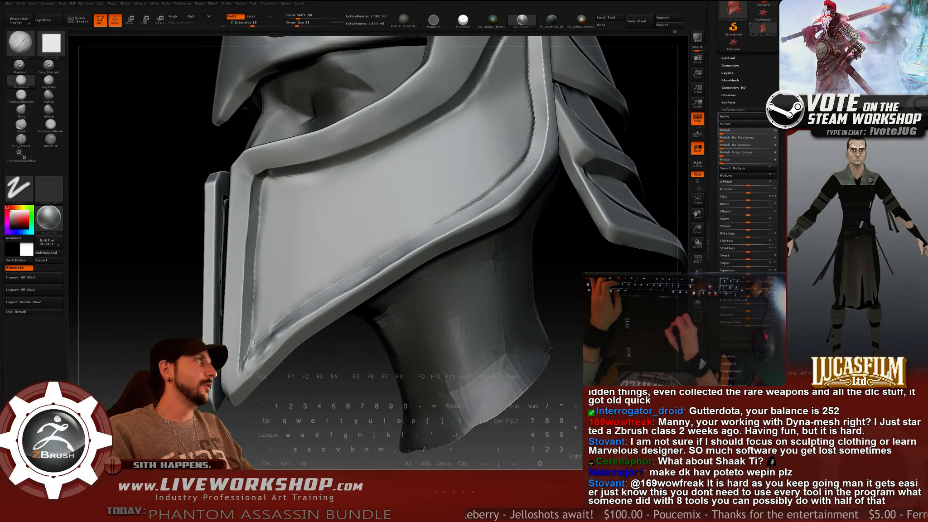
Minimize ZBrush, launch SubAlert from the desktop and start its stream alerts.
{"action": "left_click", "coordinate": [774, 1]}
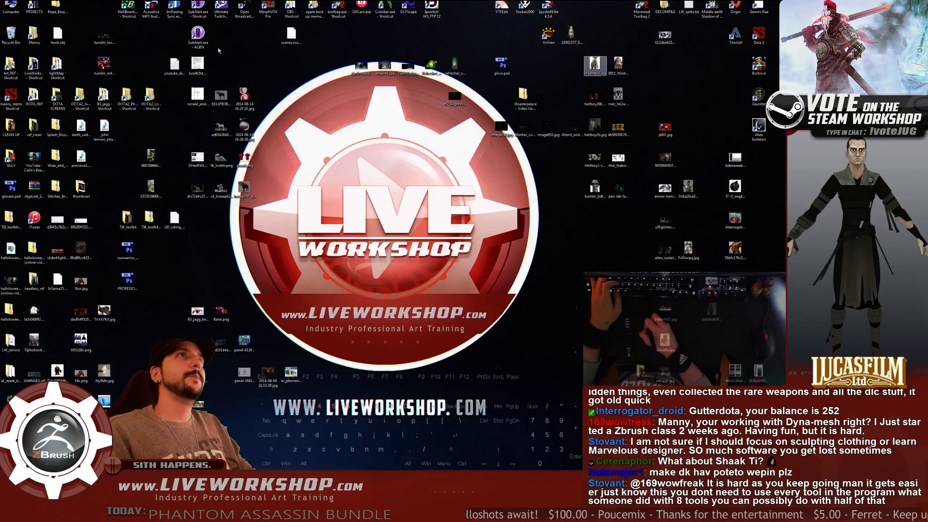
{"action": "double_click", "coordinate": [206, 43]}
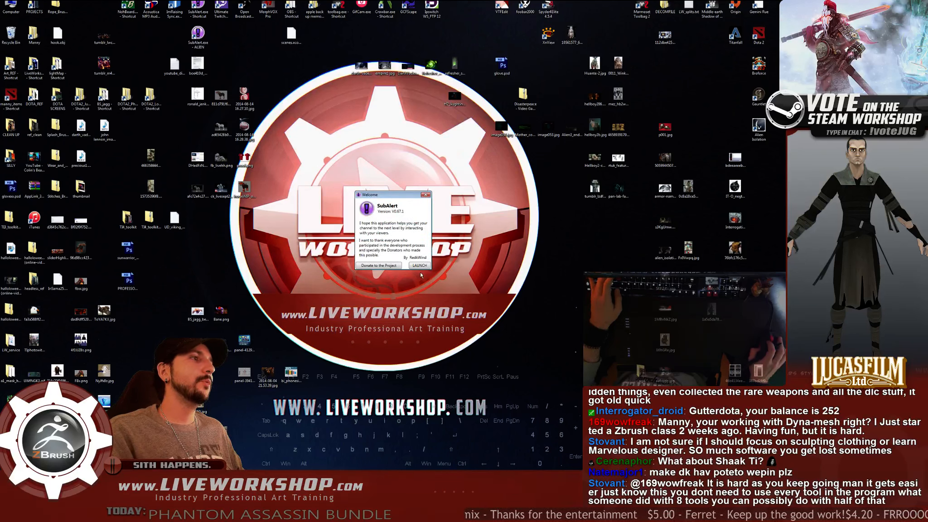
{"action": "left_click", "coordinate": [419, 267]}
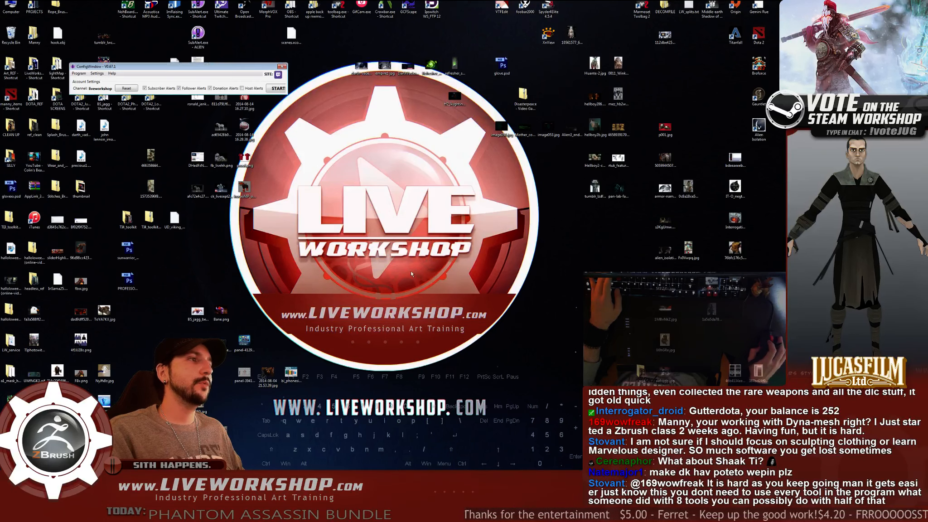
{"action": "left_click", "coordinate": [278, 88]}
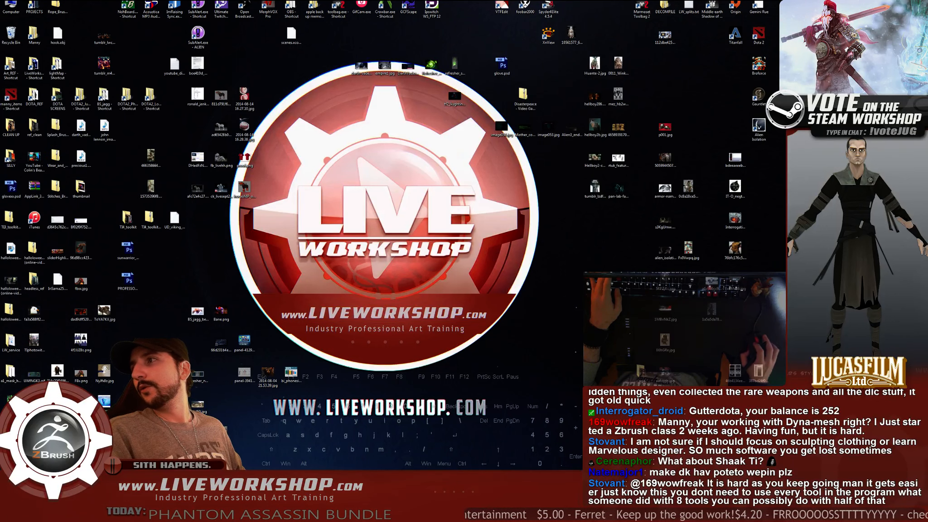
Confirm the window-capture source settings in Open Broadcaster Software and switch back to the helmet's side guard in ZBrush.
{"action": "key", "text": "alt+Tab"}
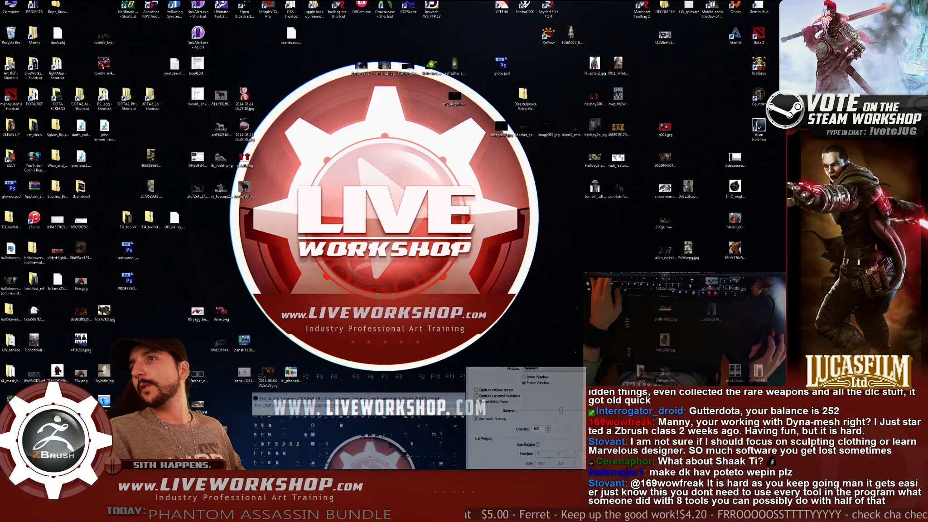
{"action": "key", "text": "Return"}
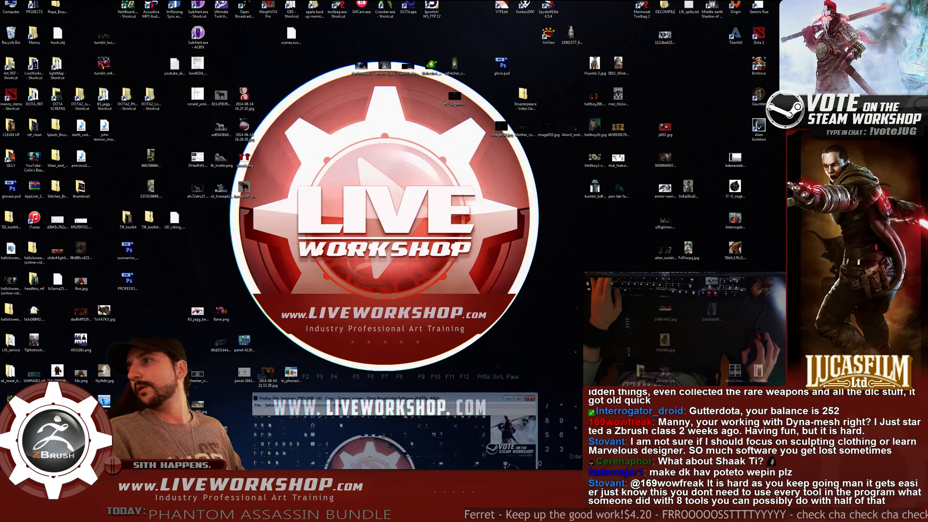
{"action": "key", "text": "Return"}
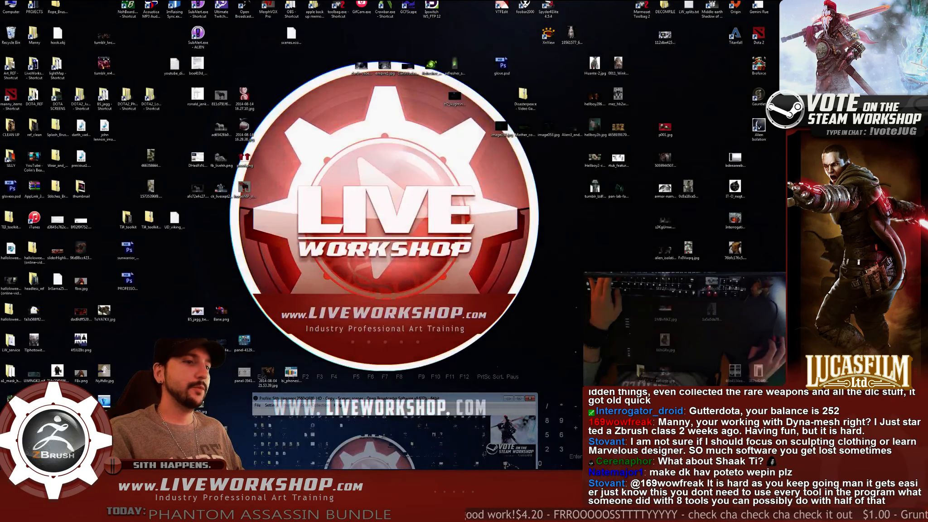
{"action": "key", "text": "alt+Tab"}
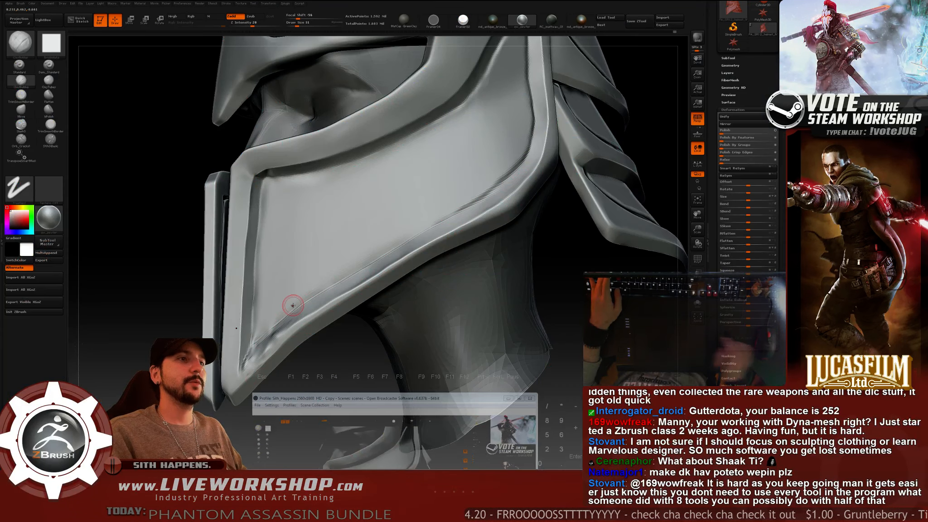
{"action": "mouse_move", "coordinate": [308, 380]}
{"action": "left_mouse_down"}
{"action": "mouse_move", "coordinate": [320, 384]}
{"action": "mouse_move", "coordinate": [299, 383]}
{"action": "left_mouse_up"}
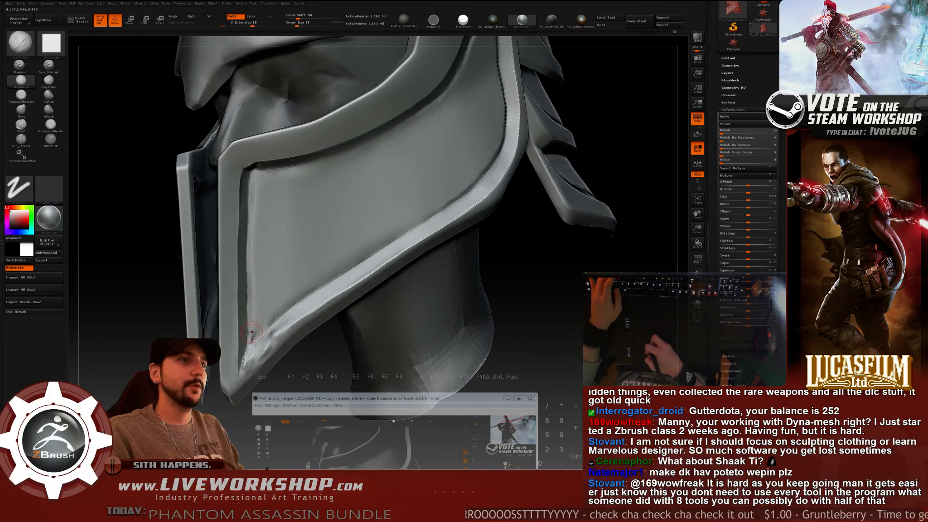
Flatten the side guard's lower bevel with the hPolish brush, working from the lower front corner back along its length.
{"action": "left_click", "coordinate": [48, 95]}
{"action": "left_click", "coordinate": [49, 111]}
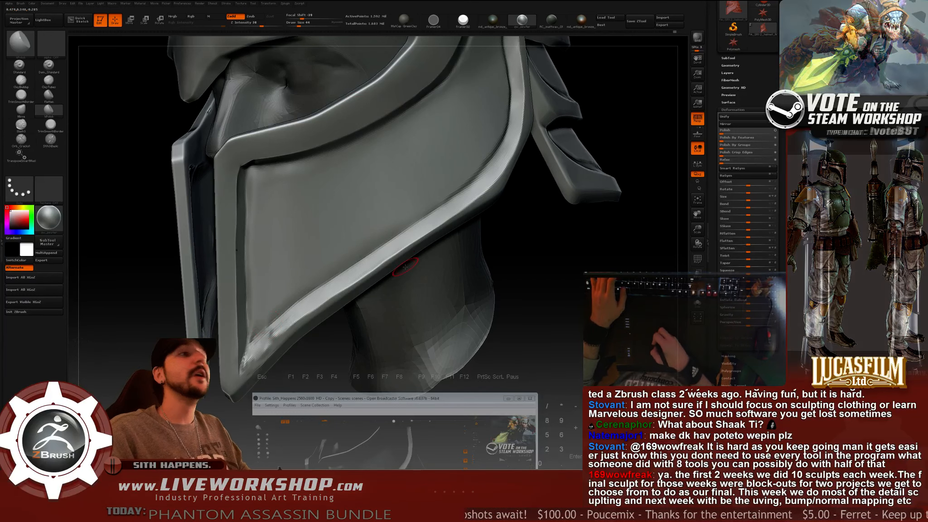
{"action": "mouse_move", "coordinate": [290, 380]}
{"action": "left_mouse_down", "text": "alt"}
{"action": "mouse_move", "coordinate": [325, 344]}
{"action": "mouse_move", "coordinate": [353, 336]}
{"action": "mouse_move", "coordinate": [341, 346]}
{"action": "mouse_move", "coordinate": [349, 343]}
{"action": "mouse_move", "coordinate": [268, 351]}
{"action": "left_mouse_up", "text": "alt"}
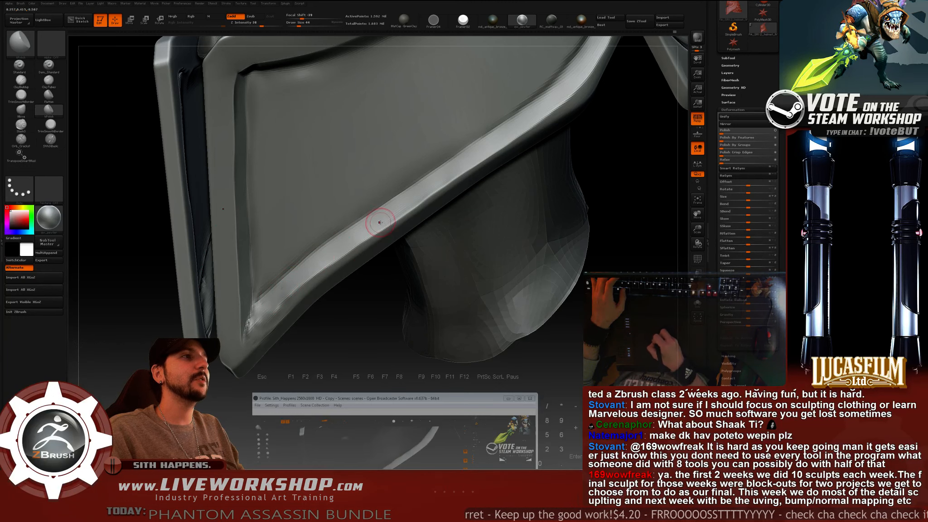
{"action": "right_click_drag", "start_coordinate": [380, 222], "coordinate": [354, 214]}
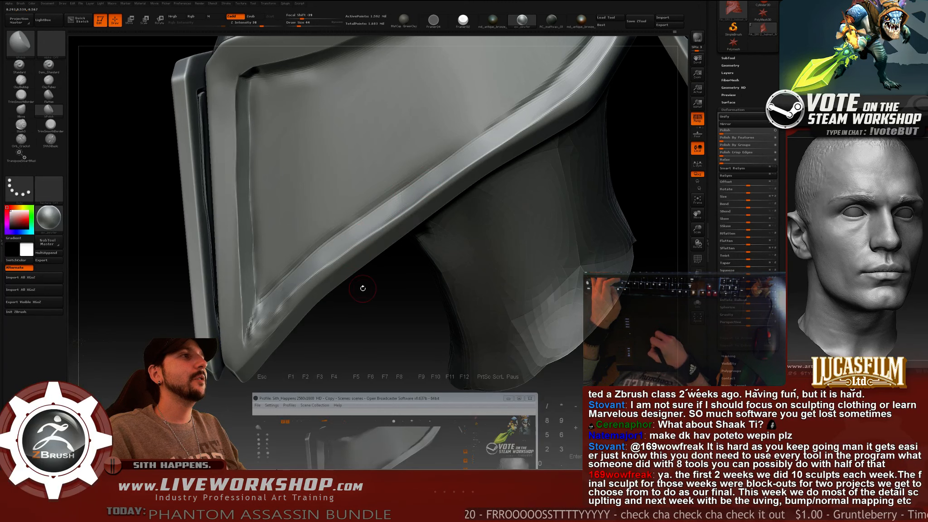
{"action": "left_click_drag", "start_coordinate": [362, 287], "coordinate": [370, 253]}
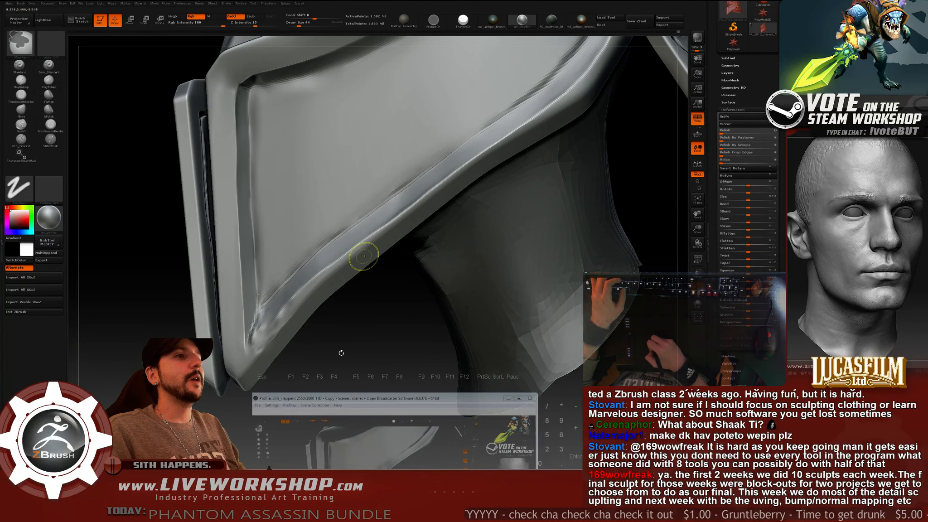
{"action": "mouse_move", "coordinate": [341, 351]}
{"action": "left_mouse_down"}
{"action": "mouse_move", "coordinate": [340, 330]}
{"action": "mouse_move", "coordinate": [312, 317]}
{"action": "left_mouse_up"}
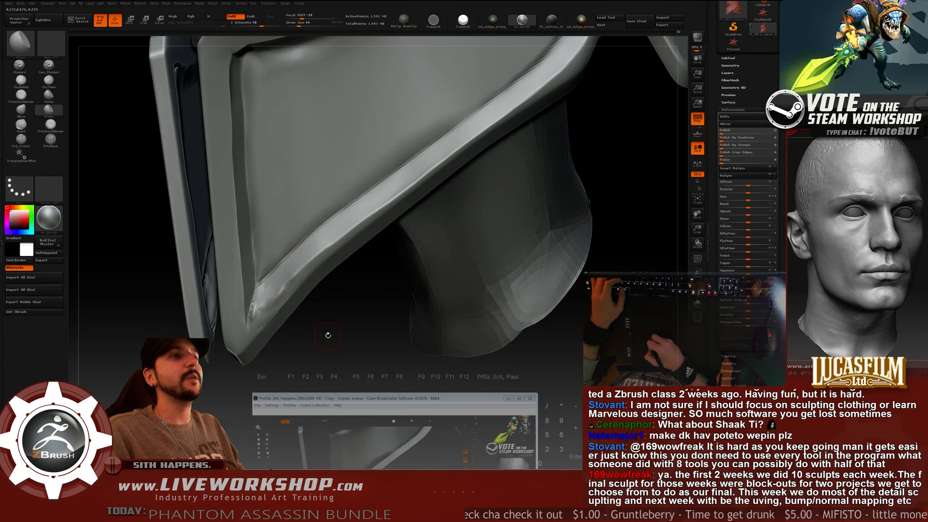
{"action": "left_click_drag", "start_coordinate": [328, 335], "coordinate": [288, 290]}
{"action": "left_click_drag", "start_coordinate": [318, 326], "coordinate": [322, 313]}
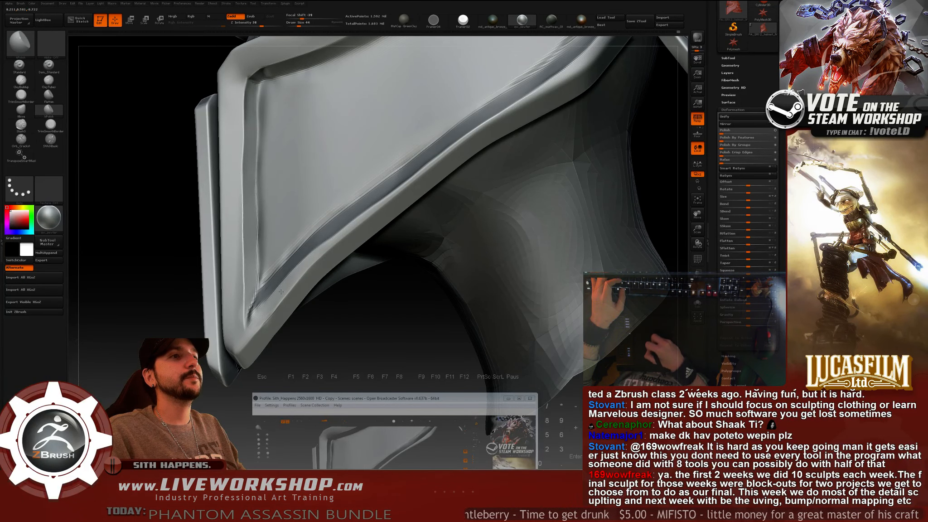
{"action": "left_click_drag", "start_coordinate": [327, 247], "coordinate": [346, 247]}
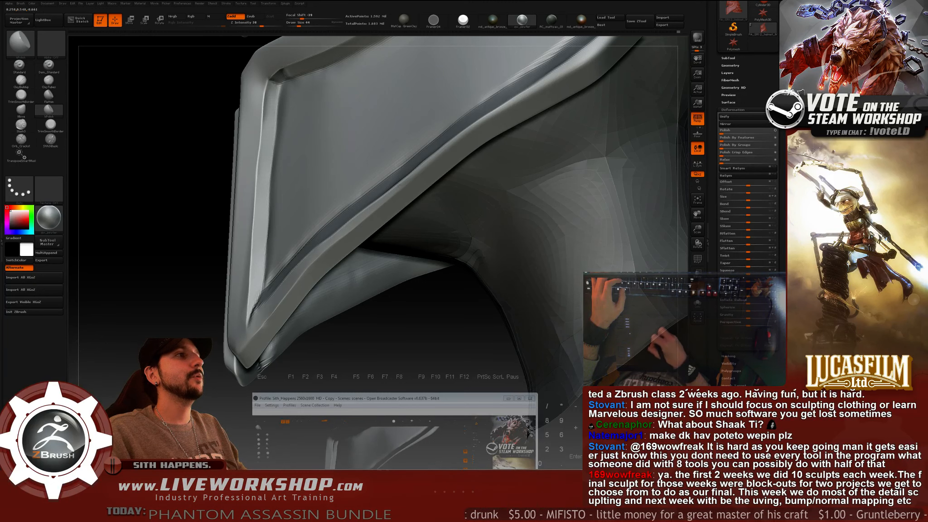
{"action": "left_click_drag", "start_coordinate": [386, 284], "coordinate": [383, 190]}
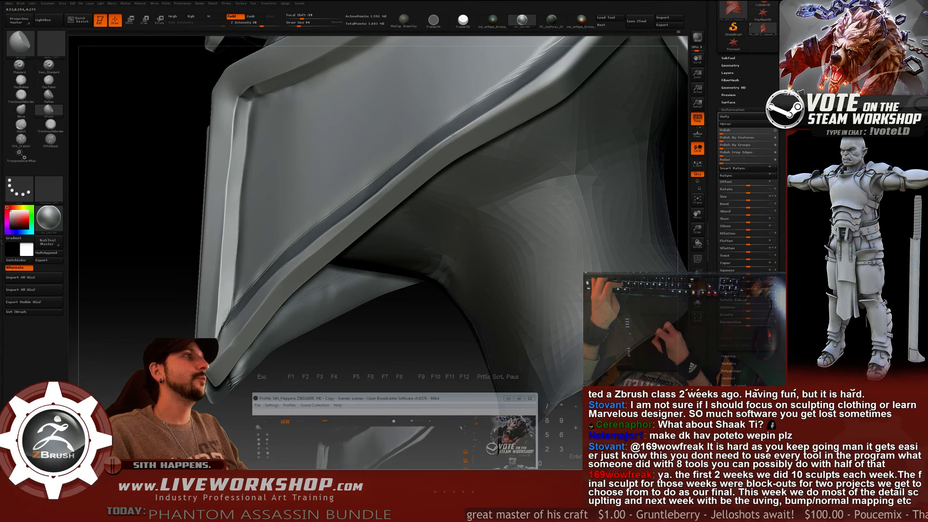
Smooth the rear bend of the side guard's lower bevel and refine it with a smaller polish brush.
{"action": "mouse_move", "coordinate": [369, 344]}
{"action": "left_mouse_down", "text": "alt"}
{"action": "mouse_move", "coordinate": [325, 325]}
{"action": "mouse_move", "coordinate": [406, 265]}
{"action": "mouse_move", "coordinate": [375, 313]}
{"action": "mouse_move", "coordinate": [562, 277]}
{"action": "mouse_move", "coordinate": [542, 302]}
{"action": "mouse_move", "coordinate": [550, 333]}
{"action": "left_mouse_up", "text": "alt"}
{"action": "left_click_drag", "start_coordinate": [380, 199], "coordinate": [386, 184], "text": "shift"}
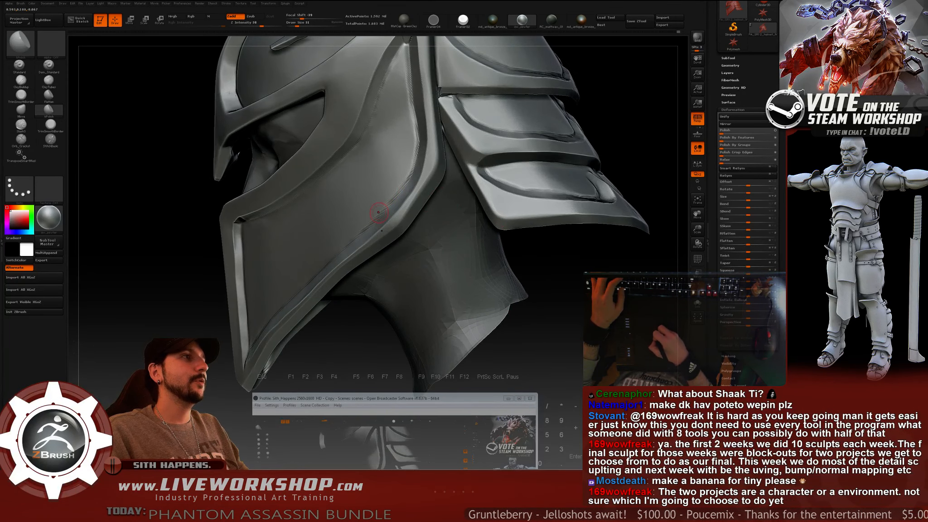
{"action": "mouse_move", "coordinate": [340, 363]}
{"action": "left_mouse_down", "text": "alt"}
{"action": "mouse_move", "coordinate": [342, 391]}
{"action": "mouse_move", "coordinate": [290, 363]}
{"action": "left_mouse_up", "text": "alt"}
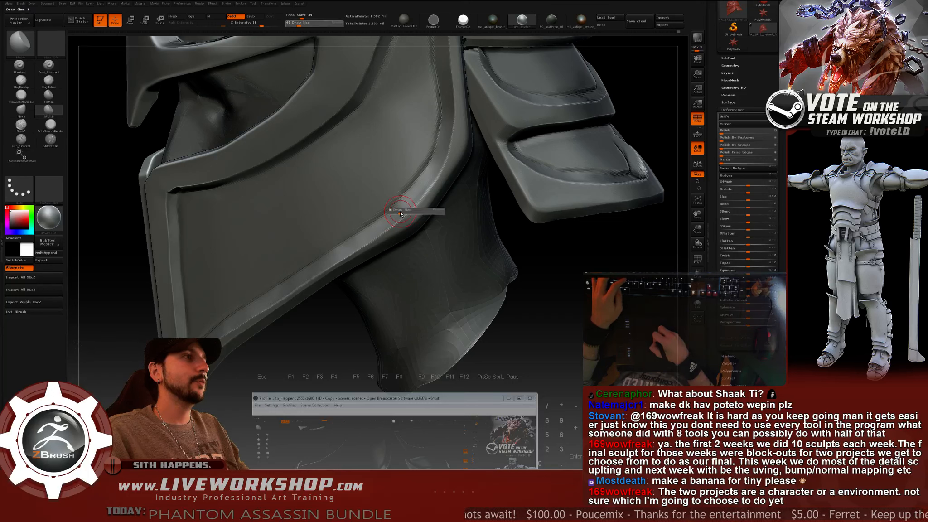
{"action": "key", "text": "["}
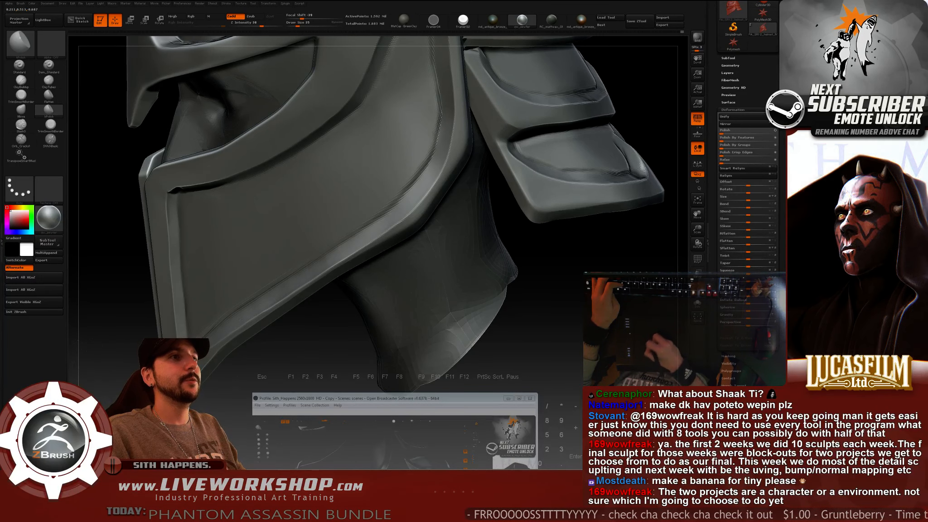
Adjust the polish brush size and clean up the upper front corner of the side guard's inset panel.
{"action": "mouse_move", "coordinate": [312, 344]}
{"action": "left_mouse_down", "text": "alt"}
{"action": "mouse_move", "coordinate": [317, 304]}
{"action": "mouse_move", "coordinate": [399, 305]}
{"action": "mouse_move", "coordinate": [392, 308]}
{"action": "mouse_move", "coordinate": [381, 290]}
{"action": "mouse_move", "coordinate": [380, 310]}
{"action": "mouse_move", "coordinate": [426, 321]}
{"action": "mouse_move", "coordinate": [435, 313]}
{"action": "mouse_move", "coordinate": [457, 351]}
{"action": "mouse_move", "coordinate": [521, 326]}
{"action": "mouse_move", "coordinate": [555, 297]}
{"action": "mouse_move", "coordinate": [546, 270]}
{"action": "mouse_move", "coordinate": [559, 295]}
{"action": "mouse_move", "coordinate": [555, 308]}
{"action": "left_mouse_up", "text": "alt"}
{"action": "key", "text": "["}
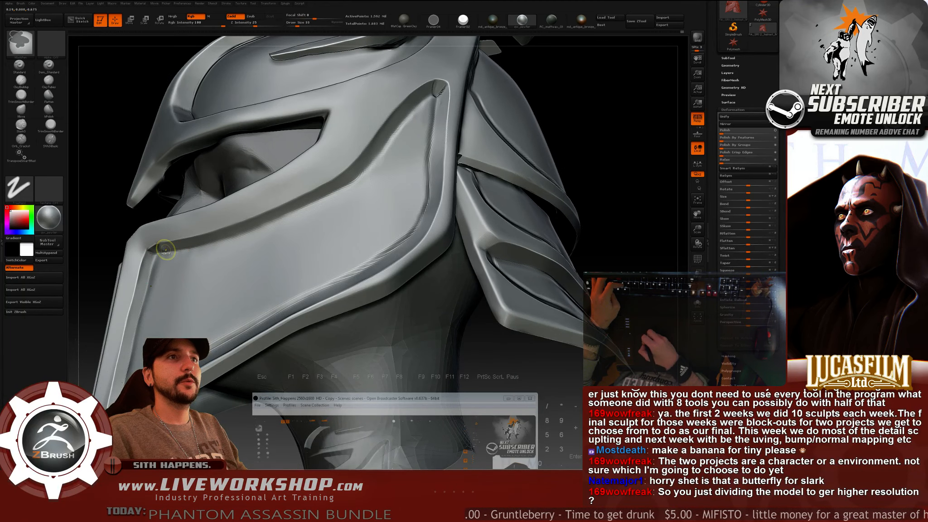
{"action": "key", "text": "]"}
{"action": "key", "text": "]"}
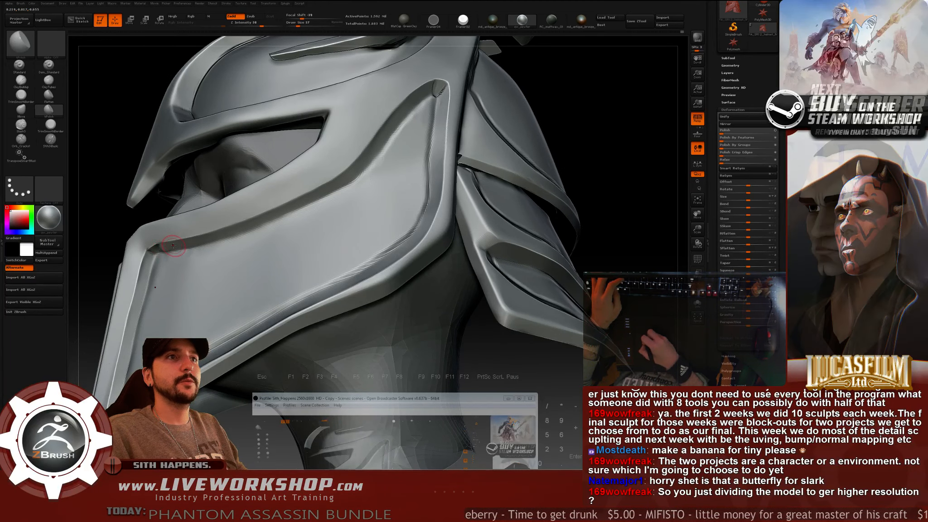
{"action": "key", "text": "s"}
{"action": "left_click_drag", "start_coordinate": [167, 247], "coordinate": [163, 247]}
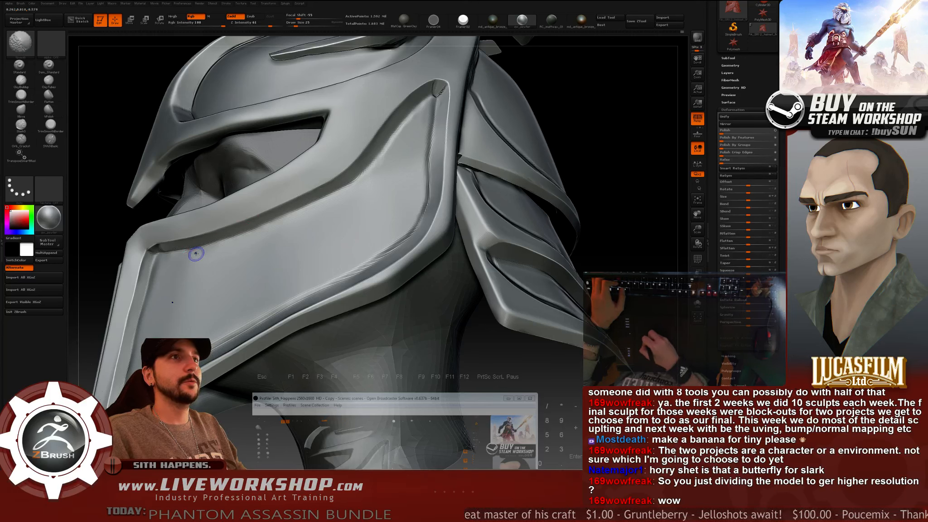
Build up the bevel along the lower edge of the brow's large oval recess with ClayBuildup strokes.
{"action": "mouse_move", "coordinate": [547, 375]}
{"action": "left_mouse_down"}
{"action": "mouse_move", "coordinate": [518, 353]}
{"action": "mouse_move", "coordinate": [539, 367]}
{"action": "left_mouse_up"}
{"action": "key", "text": "shift"}
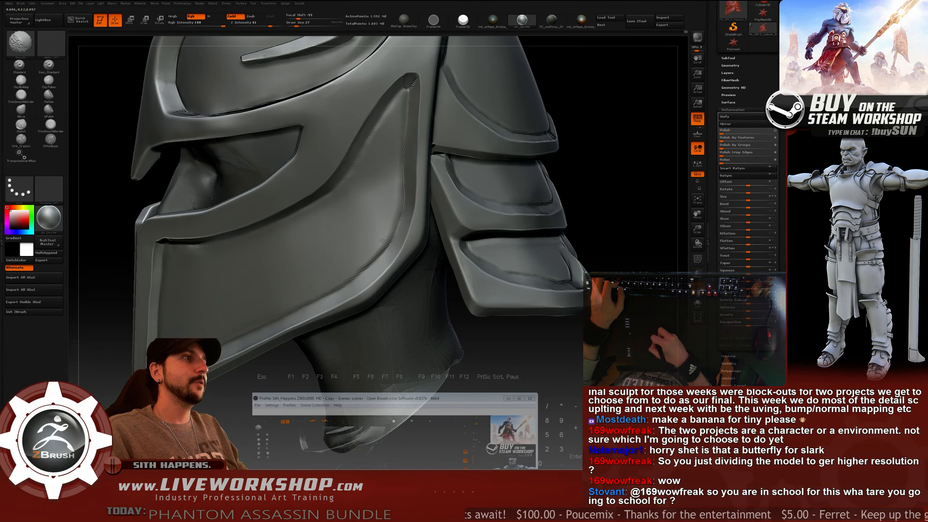
{"action": "key", "text": "f"}
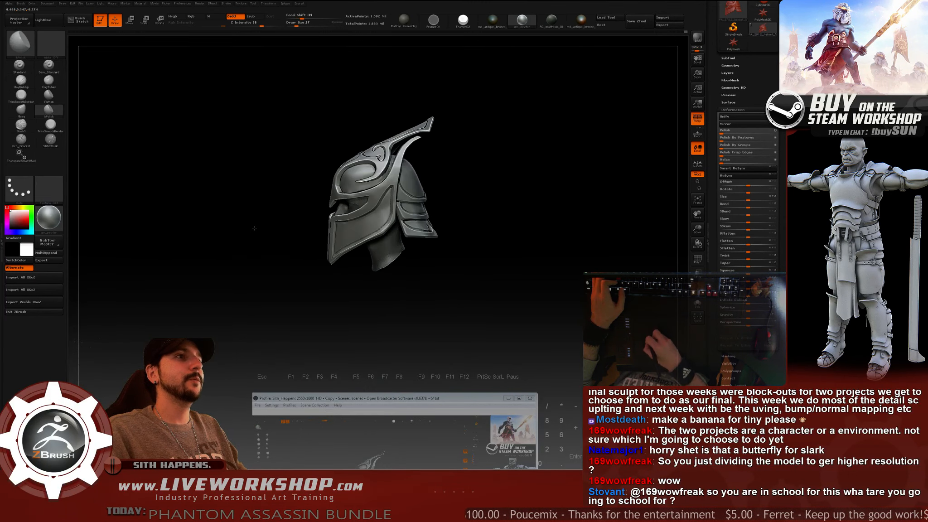
{"action": "mouse_move", "coordinate": [449, 290]}
{"action": "left_mouse_down"}
{"action": "mouse_move", "coordinate": [498, 269]}
{"action": "mouse_move", "coordinate": [518, 306]}
{"action": "mouse_move", "coordinate": [502, 280]}
{"action": "mouse_move", "coordinate": [480, 290]}
{"action": "mouse_move", "coordinate": [553, 267]}
{"action": "mouse_move", "coordinate": [525, 208]}
{"action": "mouse_move", "coordinate": [473, 138]}
{"action": "left_mouse_up"}
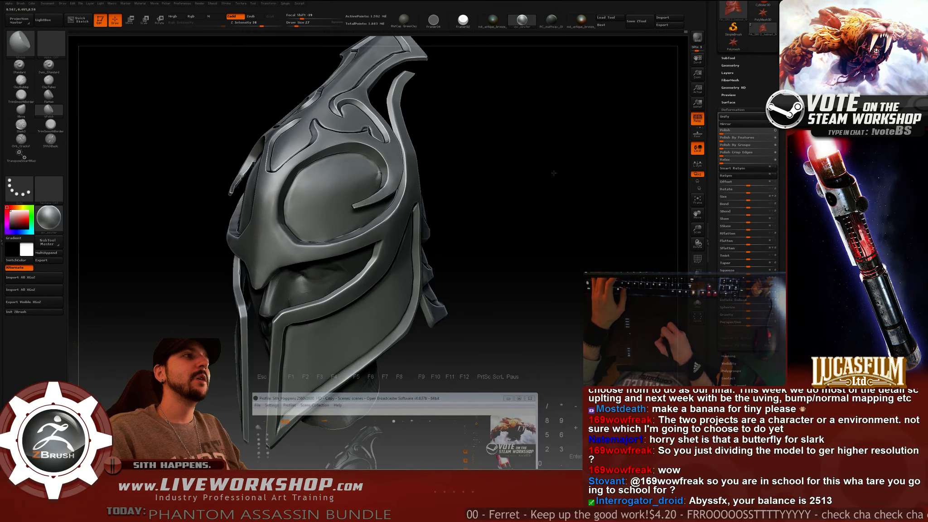
{"action": "left_click_drag", "start_coordinate": [551, 170], "coordinate": [627, 187], "text": "alt"}
{"action": "left_click_drag", "start_coordinate": [600, 221], "coordinate": [571, 230]}
{"action": "key", "text": "b"}
{"action": "key", "text": "c"}
{"action": "key", "text": "b"}
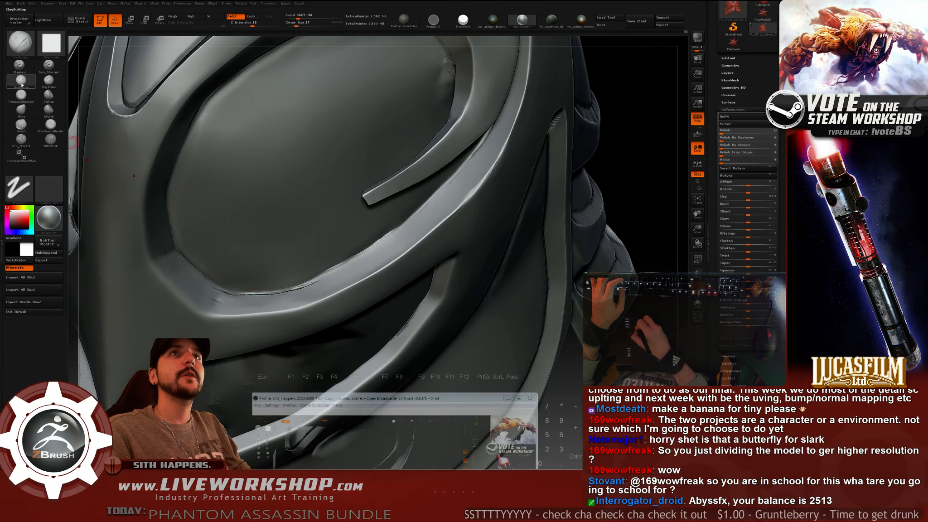
{"action": "mouse_move", "coordinate": [639, 149]}
{"action": "left_mouse_down"}
{"action": "mouse_move", "coordinate": [643, 140]}
{"action": "mouse_move", "coordinate": [632, 152]}
{"action": "left_mouse_up"}
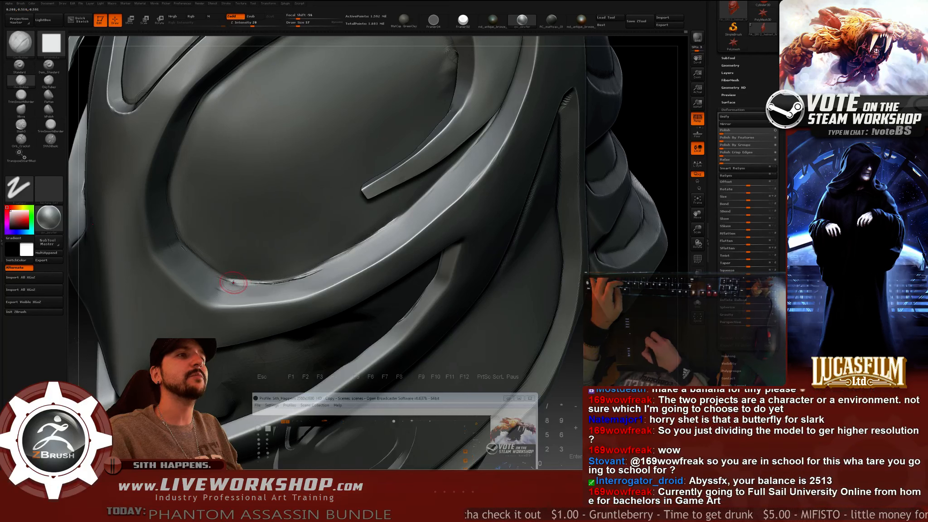
{"action": "mouse_move", "coordinate": [233, 283]}
{"action": "left_mouse_down"}
{"action": "mouse_move", "coordinate": [301, 277]}
{"action": "mouse_move", "coordinate": [353, 253]}
{"action": "left_mouse_up"}
{"action": "mouse_move", "coordinate": [273, 280]}
{"action": "left_mouse_down"}
{"action": "mouse_move", "coordinate": [325, 270]}
{"action": "mouse_move", "coordinate": [358, 250]}
{"action": "left_mouse_up"}
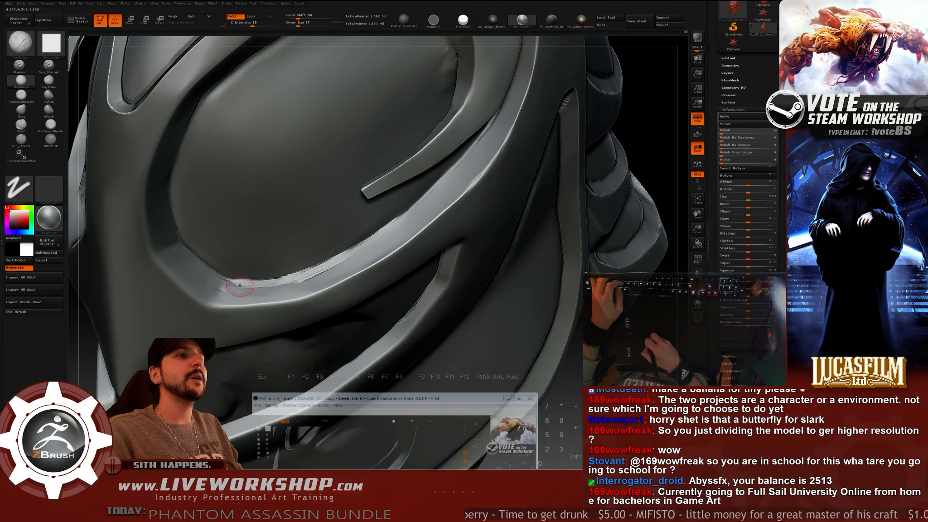
{"action": "mouse_move", "coordinate": [240, 286]}
{"action": "left_mouse_down"}
{"action": "mouse_move", "coordinate": [286, 282]}
{"action": "mouse_move", "coordinate": [355, 250]}
{"action": "left_mouse_up"}
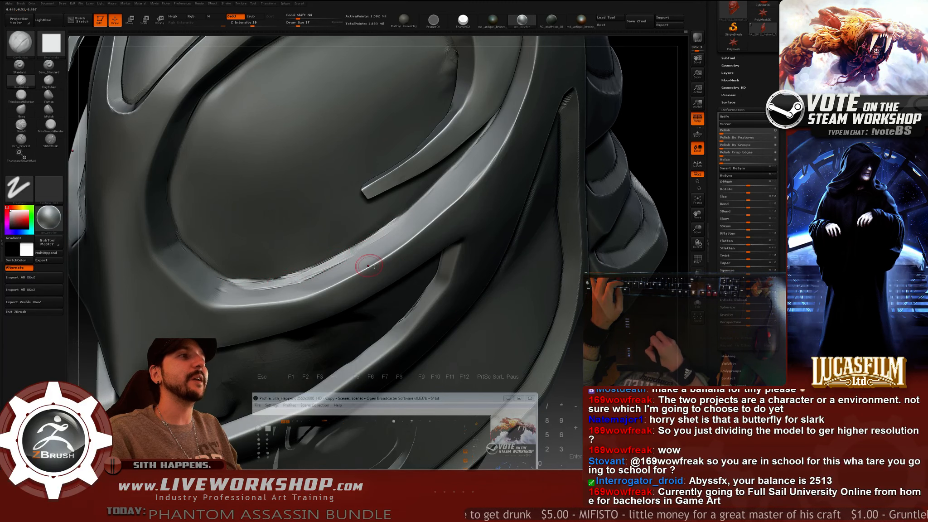
Flatten the fresh clay strokes on the oval recess's lower bevel with the hPolish brush.
{"action": "left_click_drag", "start_coordinate": [621, 299], "coordinate": [562, 293]}
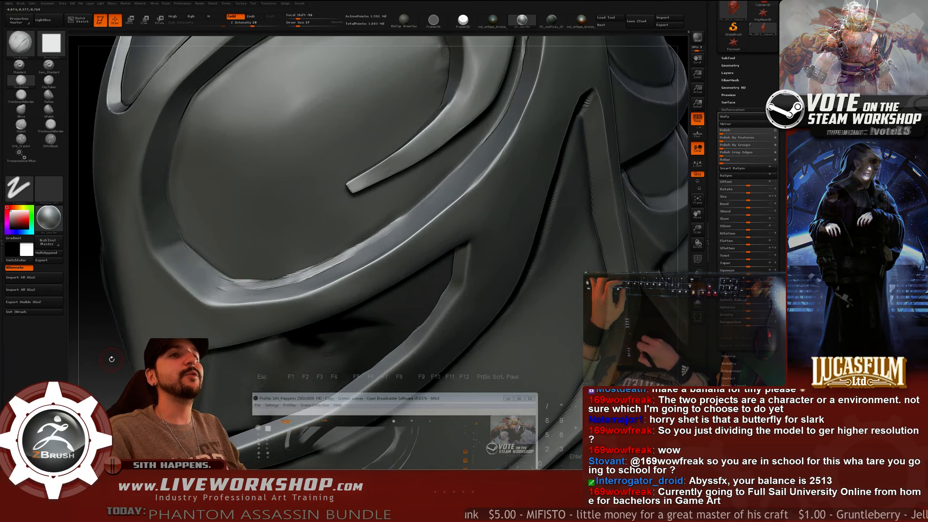
{"action": "mouse_move", "coordinate": [111, 359]}
{"action": "left_mouse_down"}
{"action": "mouse_move", "coordinate": [91, 358]}
{"action": "mouse_move", "coordinate": [181, 346]}
{"action": "left_mouse_up"}
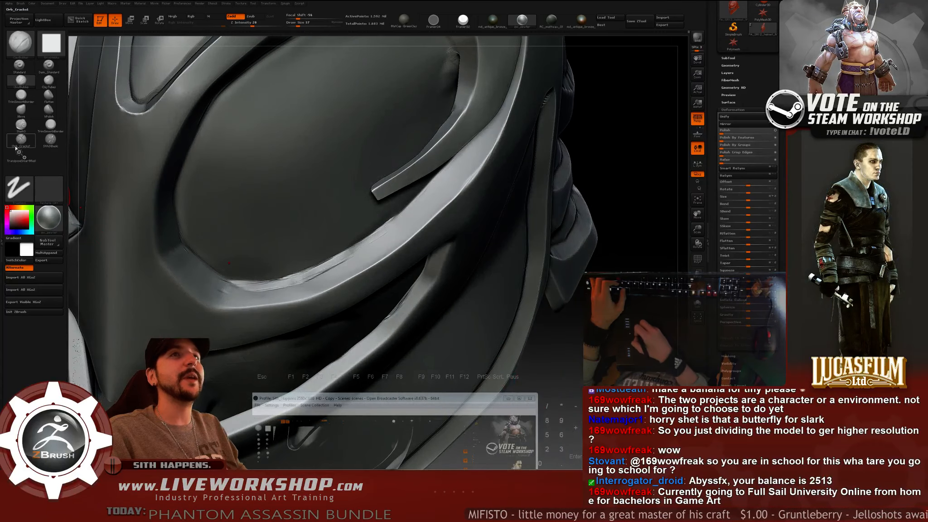
{"action": "left_click", "coordinate": [49, 110]}
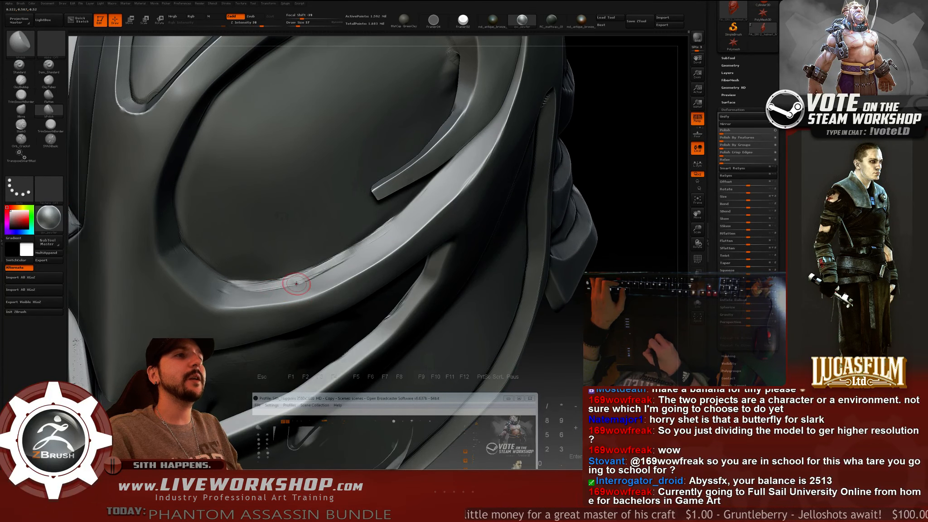
{"action": "mouse_move", "coordinate": [296, 284]}
{"action": "left_mouse_down"}
{"action": "mouse_move", "coordinate": [355, 258]}
{"action": "mouse_move", "coordinate": [335, 267]}
{"action": "left_mouse_up"}
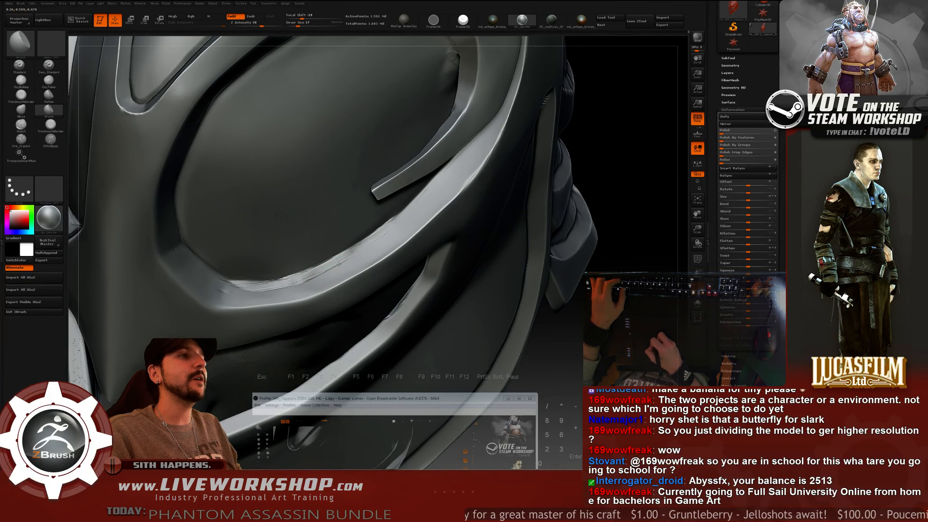
{"action": "key", "text": "]"}
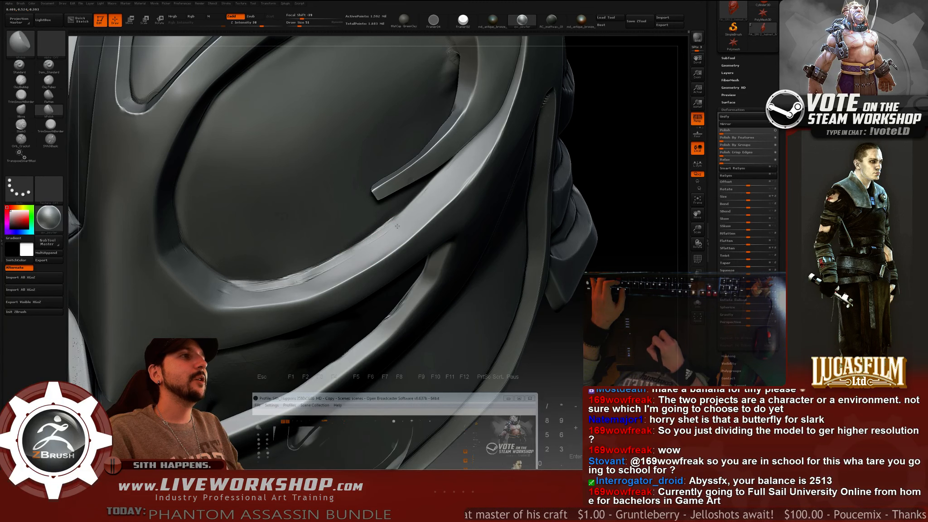
{"action": "left_click_drag", "start_coordinate": [361, 248], "coordinate": [297, 286]}
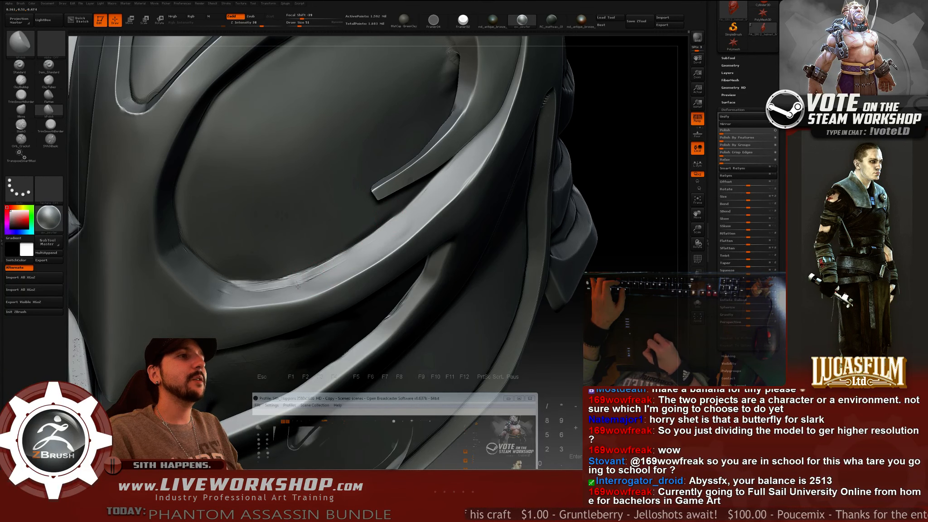
{"action": "left_click_drag", "start_coordinate": [342, 263], "coordinate": [321, 273]}
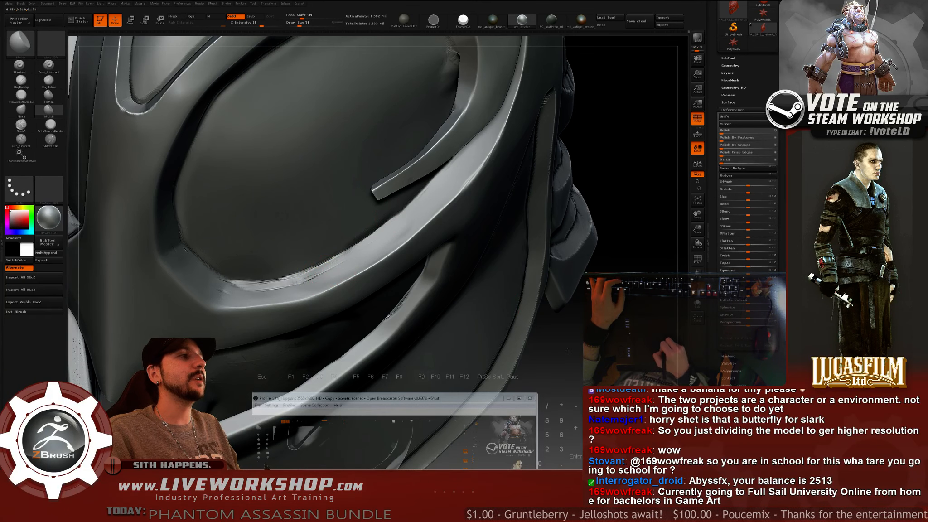
Build up the lower bevel of the helmet's oval side recess with ClayBuildup strokes, using an enlarged brush.
{"action": "left_click_drag", "start_coordinate": [555, 361], "coordinate": [489, 325]}
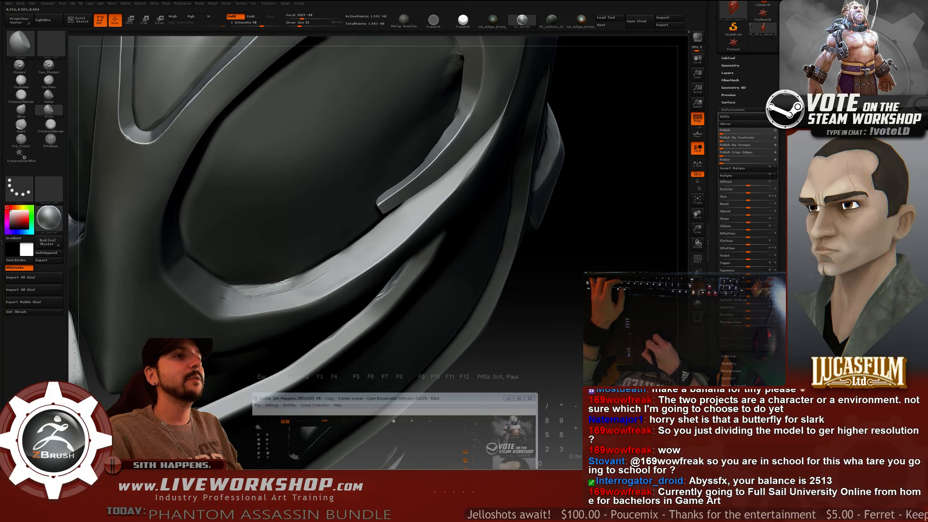
{"action": "key", "text": "s"}
{"action": "left_click_drag", "start_coordinate": [266, 294], "coordinate": [261, 294]}
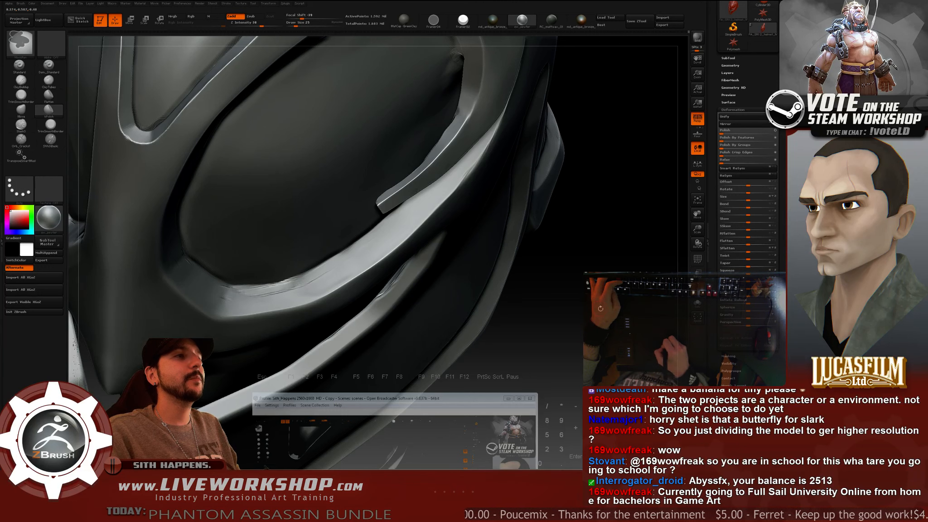
{"action": "left_click_drag", "start_coordinate": [567, 303], "coordinate": [565, 268]}
{"action": "key", "text": "ctrl"}
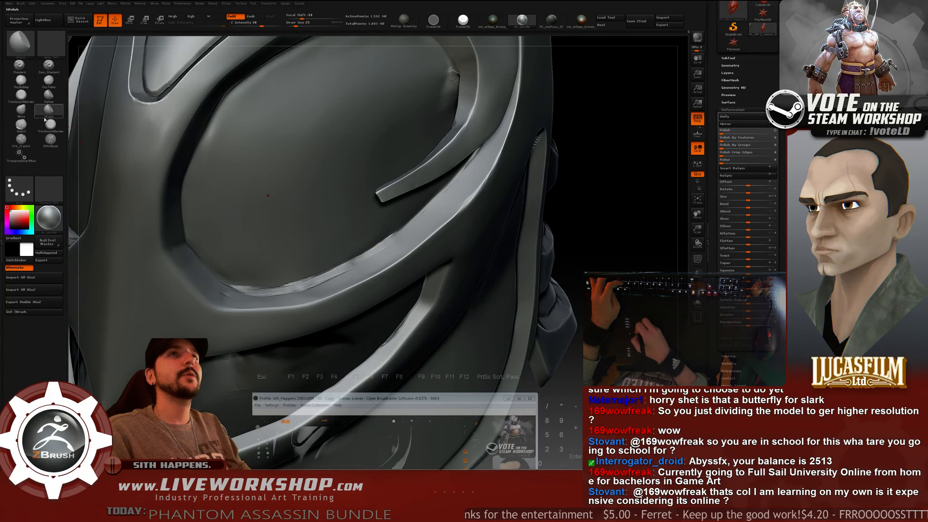
{"action": "left_click", "coordinate": [21, 81]}
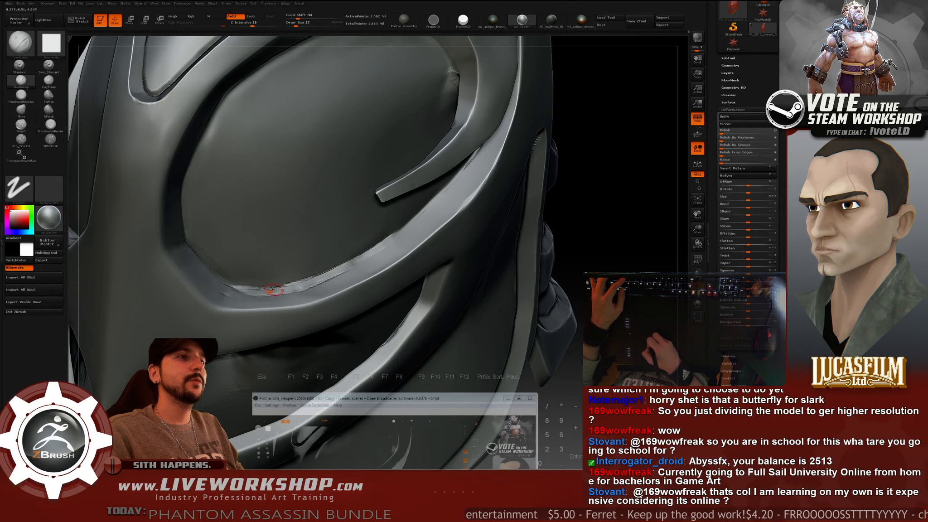
{"action": "left_click_drag", "start_coordinate": [616, 219], "coordinate": [562, 222]}
{"action": "key", "text": "]"}
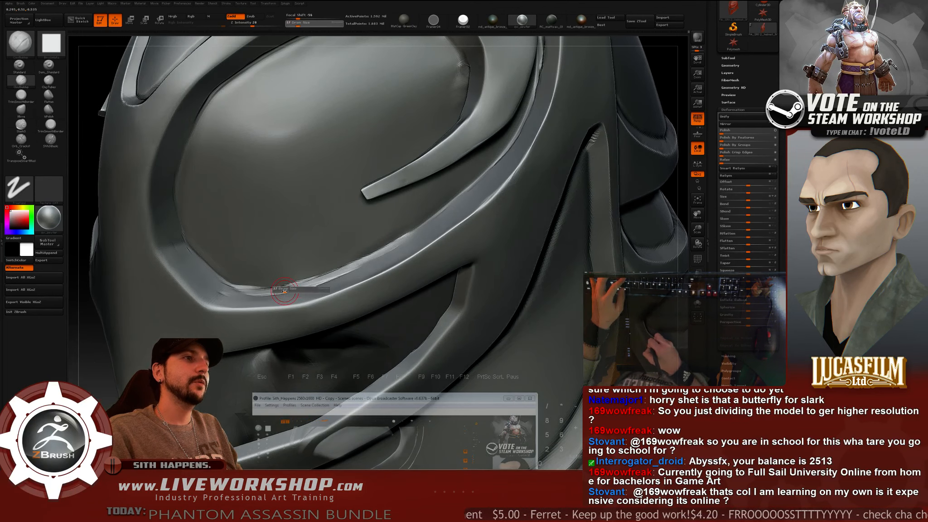
{"action": "mouse_move", "coordinate": [242, 289]}
{"action": "left_mouse_down"}
{"action": "mouse_move", "coordinate": [290, 288]}
{"action": "mouse_move", "coordinate": [363, 254]}
{"action": "left_mouse_up"}
{"action": "key", "text": "]"}
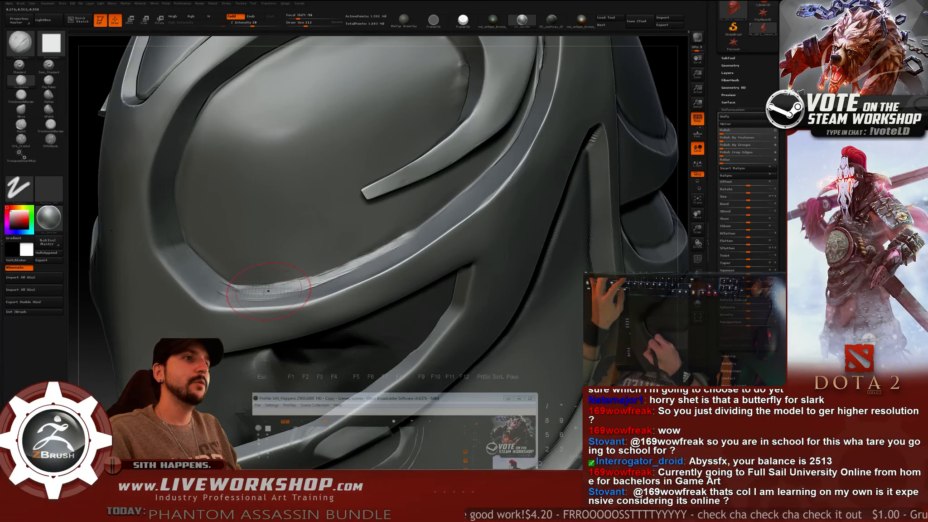
{"action": "mouse_move", "coordinate": [268, 291]}
{"action": "left_mouse_down"}
{"action": "mouse_move", "coordinate": [413, 239]}
{"action": "mouse_move", "coordinate": [355, 271]}
{"action": "mouse_move", "coordinate": [467, 204]}
{"action": "left_mouse_up"}
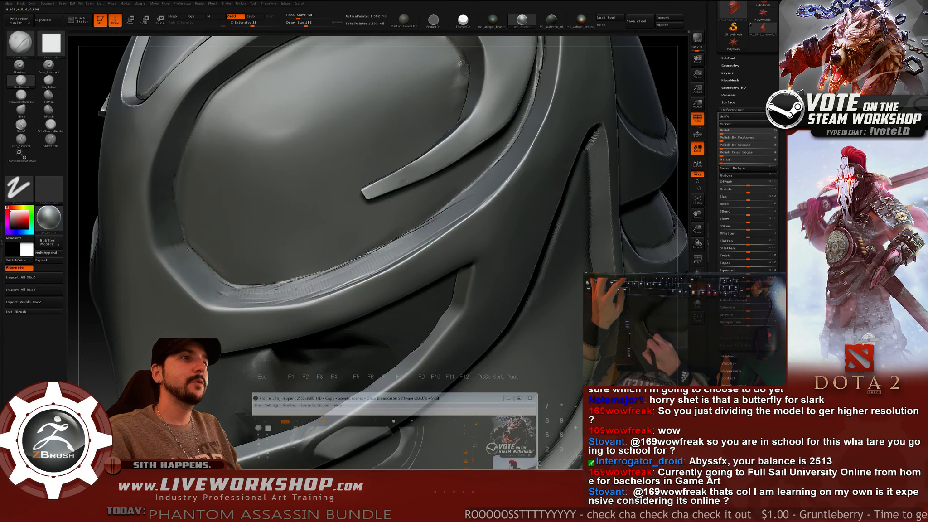
{"action": "left_click_drag", "start_coordinate": [294, 288], "coordinate": [336, 279]}
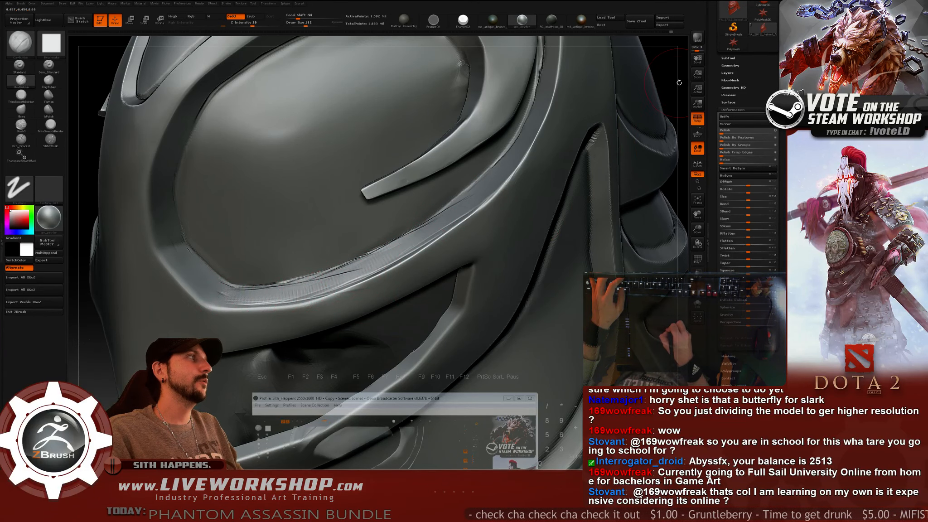
Smooth the built-up surface along the oval recess's lower bevel and reduce the brush size.
{"action": "mouse_move", "coordinate": [678, 82]}
{"action": "left_mouse_down"}
{"action": "mouse_move", "coordinate": [674, 75]}
{"action": "mouse_move", "coordinate": [720, 78]}
{"action": "left_mouse_up"}
{"action": "mouse_move", "coordinate": [276, 292]}
{"action": "left_mouse_down"}
{"action": "mouse_move", "coordinate": [312, 291]}
{"action": "mouse_move", "coordinate": [243, 297]}
{"action": "mouse_move", "coordinate": [283, 297]}
{"action": "left_mouse_up"}
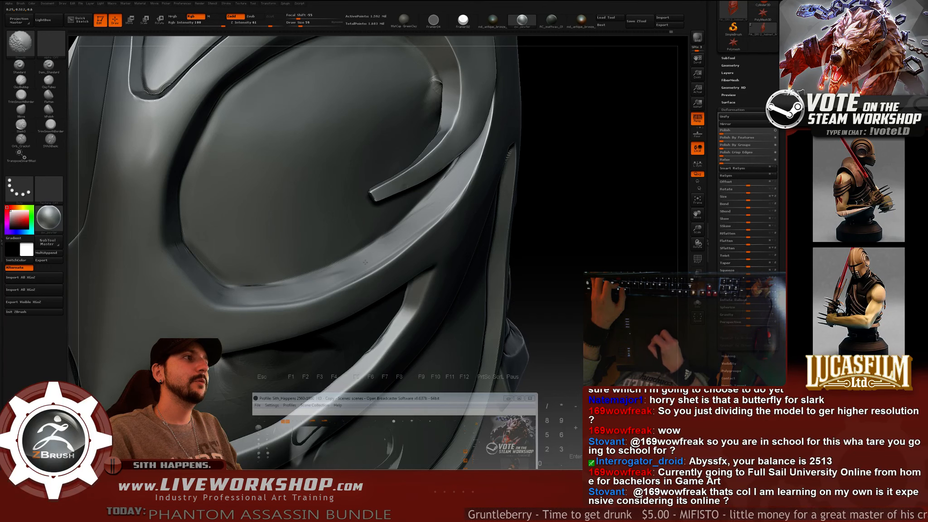
{"action": "mouse_move", "coordinate": [572, 100]}
{"action": "left_mouse_down", "text": "alt"}
{"action": "mouse_move", "coordinate": [574, 137]}
{"action": "mouse_move", "coordinate": [512, 283]}
{"action": "mouse_move", "coordinate": [498, 287]}
{"action": "mouse_move", "coordinate": [524, 271]}
{"action": "mouse_move", "coordinate": [499, 303]}
{"action": "mouse_move", "coordinate": [497, 292]}
{"action": "mouse_move", "coordinate": [516, 313]}
{"action": "mouse_move", "coordinate": [553, 250]}
{"action": "mouse_move", "coordinate": [555, 283]}
{"action": "mouse_move", "coordinate": [543, 287]}
{"action": "left_mouse_up", "text": "alt"}
{"action": "key", "text": "bracketleft"}
{"action": "key", "text": "bracketleft"}
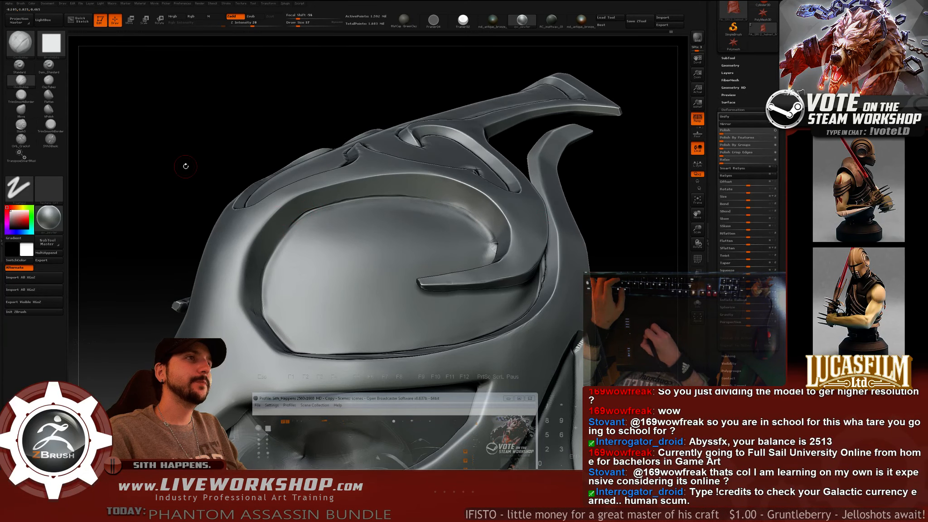
Choose the crease-cutting brush with the soft dot alpha for refining the oval recess's inner edge.
{"action": "mouse_move", "coordinate": [184, 165]}
{"action": "left_mouse_down", "text": "alt"}
{"action": "mouse_move", "coordinate": [168, 166]}
{"action": "mouse_move", "coordinate": [154, 143]}
{"action": "left_mouse_up", "text": "alt"}
{"action": "left_click", "coordinate": [50, 65]}
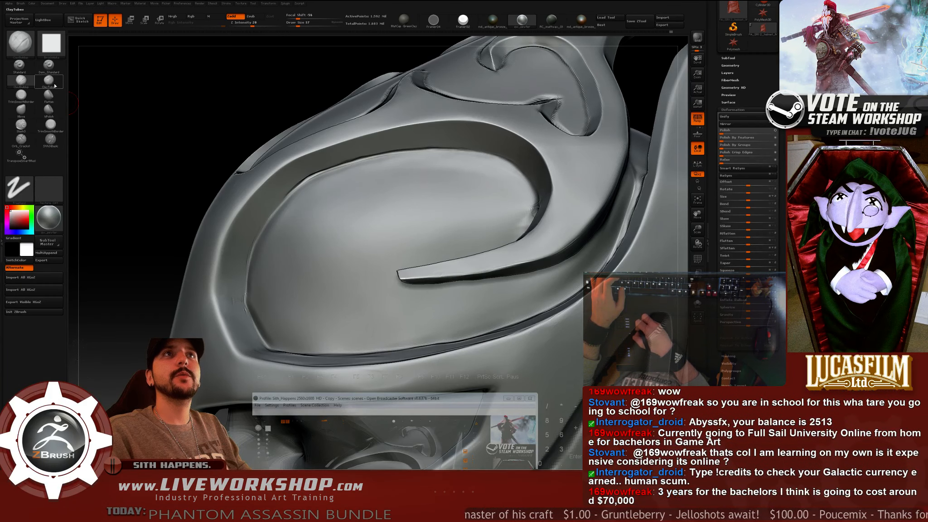
{"action": "left_click", "coordinate": [56, 70]}
{"action": "left_click", "coordinate": [60, 109]}
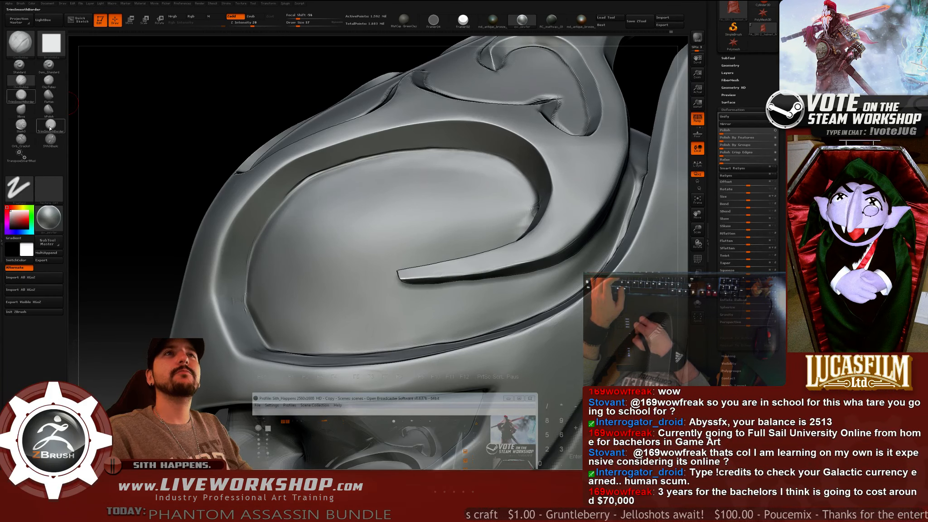
{"action": "left_click", "coordinate": [21, 139]}
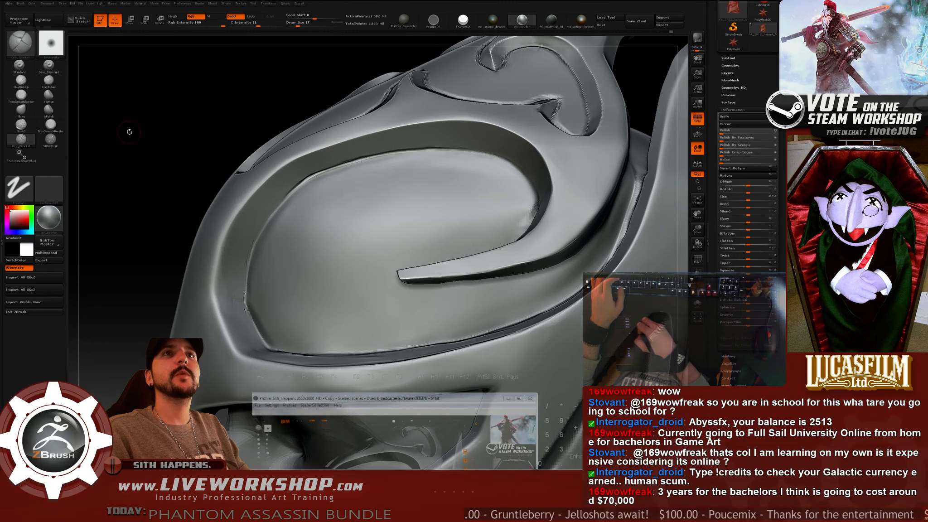
{"action": "left_click_drag", "start_coordinate": [180, 120], "coordinate": [199, 143], "text": "alt"}
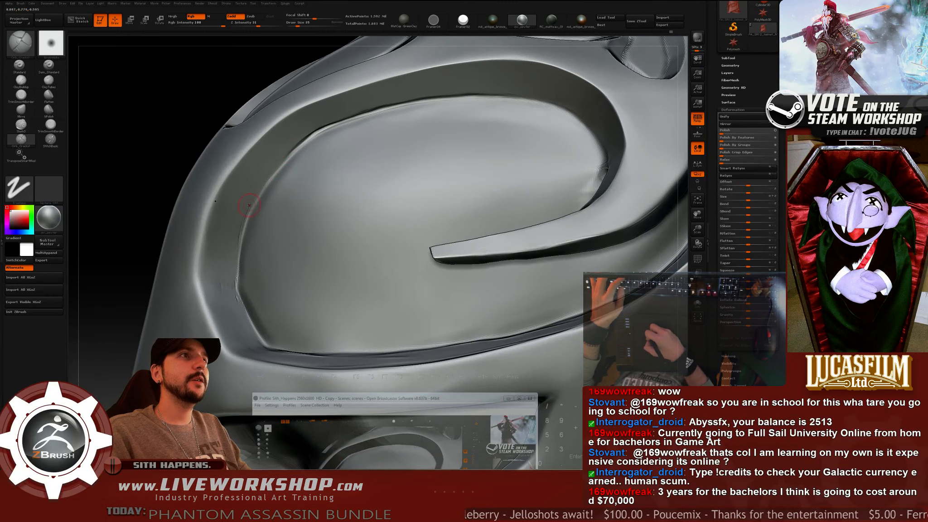
{"action": "key", "text": "ctrl"}
{"action": "left_click_drag", "start_coordinate": [261, 187], "coordinate": [238, 277]}
{"action": "key", "text": "ctrl+z"}
{"action": "left_click_drag", "start_coordinate": [258, 199], "coordinate": [245, 226]}
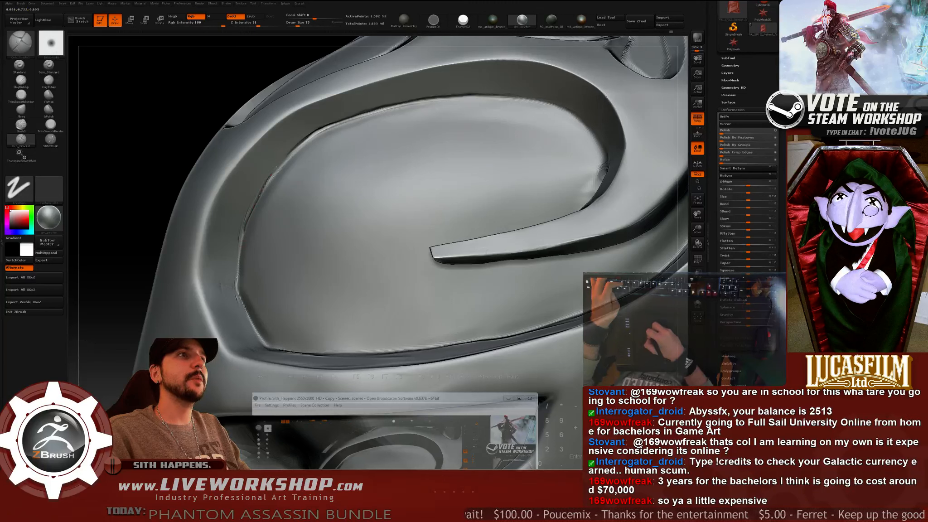
{"action": "key", "text": "ctrl"}
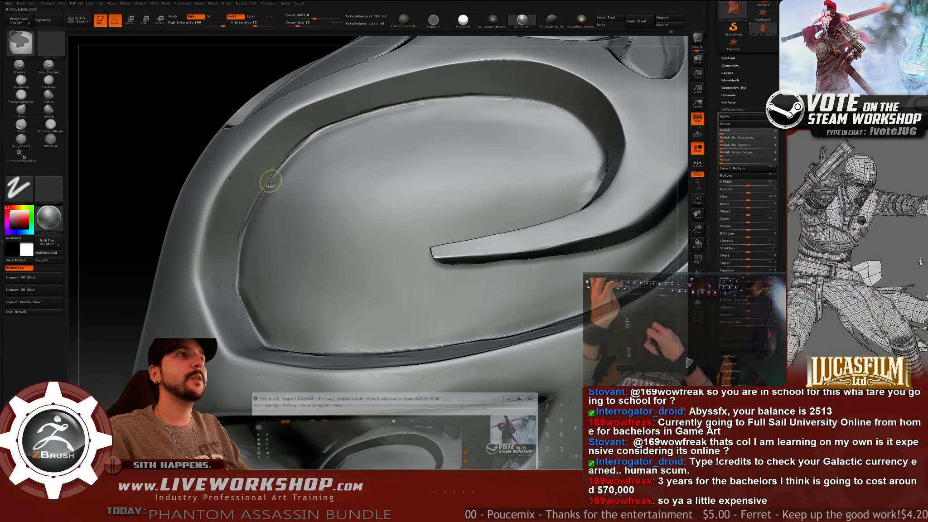
{"action": "key", "text": "ctrl+z"}
Resize the crease brush, cut along the oval recess's upper-left inner edge, and smooth the adjoining surface.
{"action": "key", "text": "s"}
{"action": "left_click_drag", "start_coordinate": [260, 189], "coordinate": [262, 188]}
{"action": "mouse_move", "coordinate": [245, 231]}
{"action": "left_mouse_down"}
{"action": "mouse_move", "coordinate": [259, 194]}
{"action": "mouse_move", "coordinate": [297, 152]}
{"action": "left_mouse_up"}
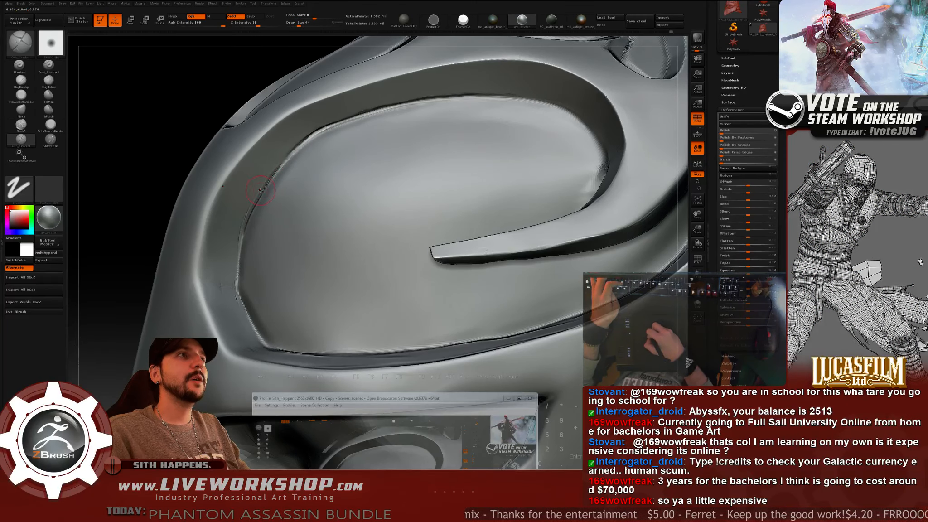
{"action": "key", "text": "ctrl+z"}
{"action": "left_click_drag", "start_coordinate": [273, 183], "coordinate": [306, 145]}
{"action": "key", "text": "ctrl+z"}
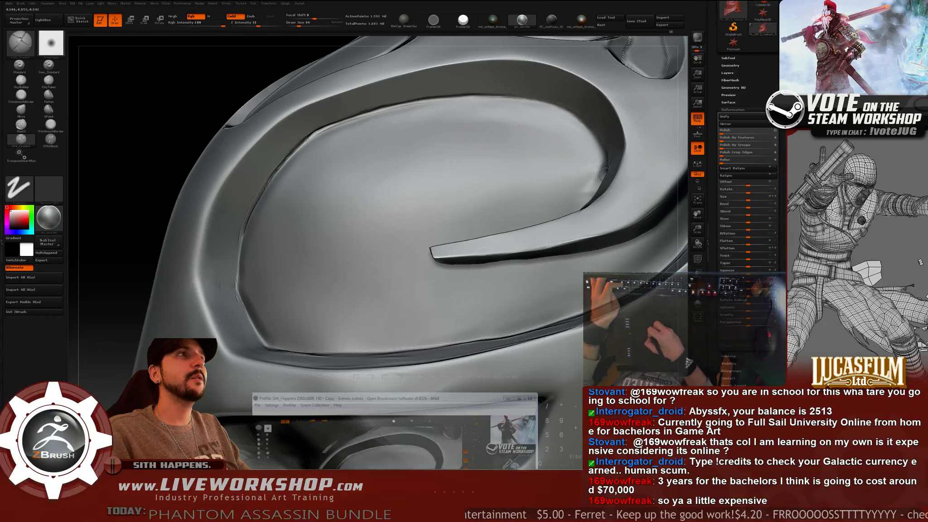
{"action": "left_click_drag", "start_coordinate": [311, 139], "coordinate": [403, 106]}
{"action": "mouse_move", "coordinate": [185, 148]}
{"action": "left_mouse_down", "text": "alt"}
{"action": "mouse_move", "coordinate": [167, 166]}
{"action": "mouse_move", "coordinate": [192, 176]}
{"action": "left_mouse_up", "text": "alt"}
{"action": "mouse_move", "coordinate": [508, 195]}
{"action": "left_mouse_down"}
{"action": "mouse_move", "coordinate": [560, 203]}
{"action": "mouse_move", "coordinate": [558, 242]}
{"action": "mouse_move", "coordinate": [563, 204]}
{"action": "left_mouse_up"}
{"action": "left_click_drag", "start_coordinate": [329, 233], "coordinate": [314, 233], "text": "shift"}
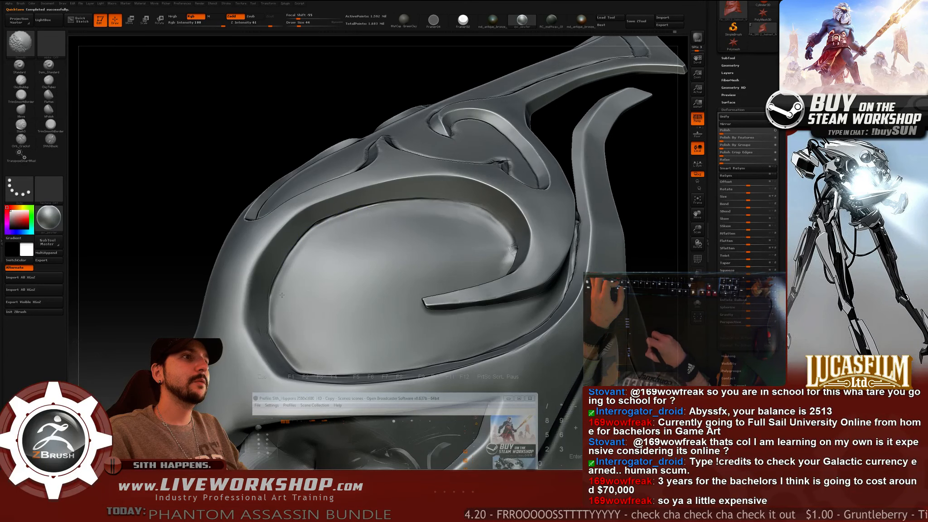
Cut the crease down the oval recess's left inner edge and smooth out its rough spots.
{"action": "mouse_move", "coordinate": [190, 230]}
{"action": "left_mouse_down", "text": "alt"}
{"action": "mouse_move", "coordinate": [200, 166]}
{"action": "mouse_move", "coordinate": [215, 191]}
{"action": "mouse_move", "coordinate": [272, 226]}
{"action": "left_mouse_up", "text": "alt"}
{"action": "key", "text": "shift"}
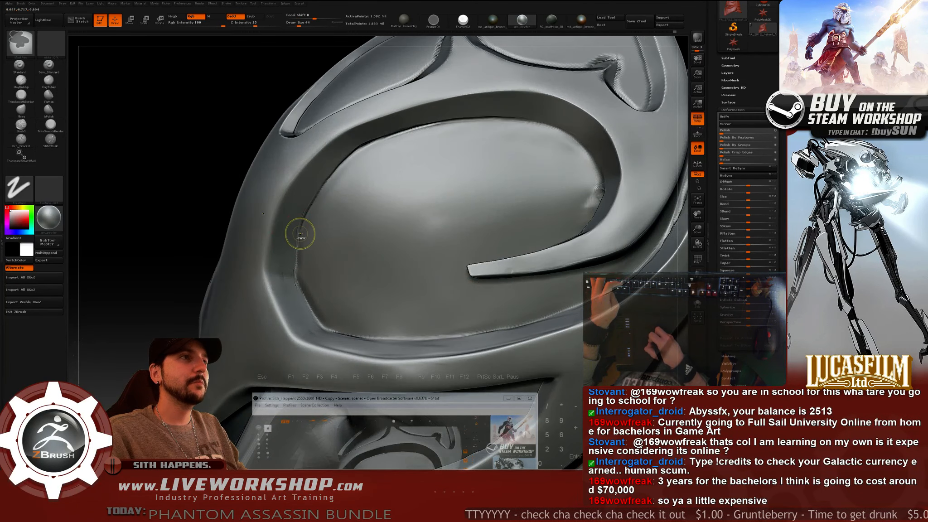
{"action": "key", "text": "shift"}
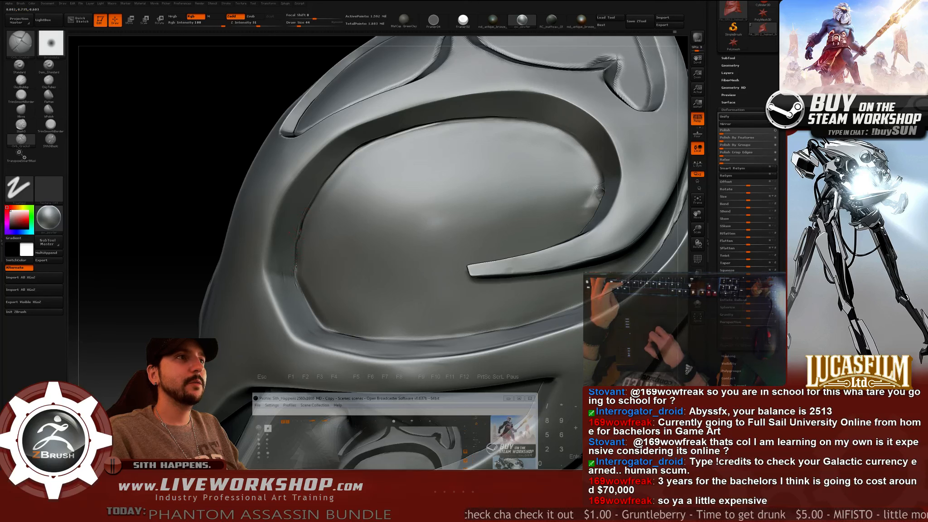
{"action": "key", "text": "shift"}
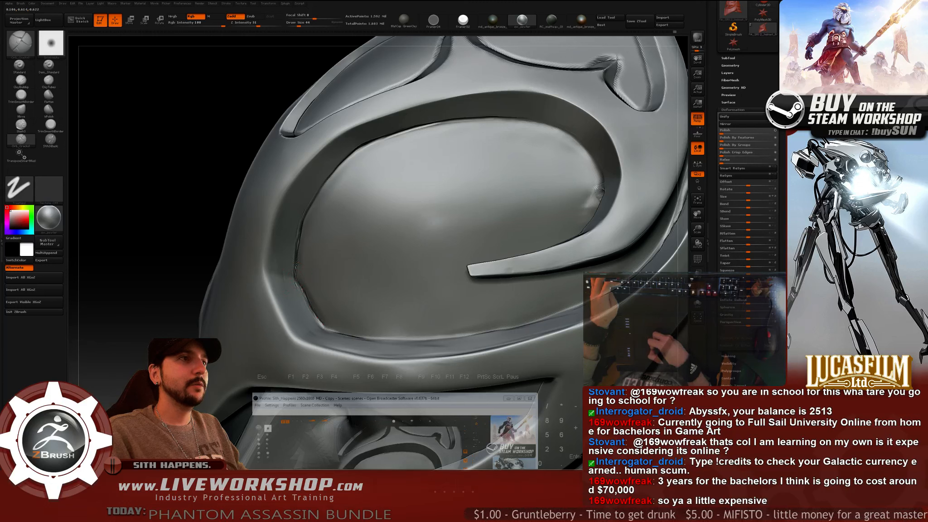
{"action": "left_click_drag", "start_coordinate": [298, 277], "coordinate": [303, 289], "text": "shift"}
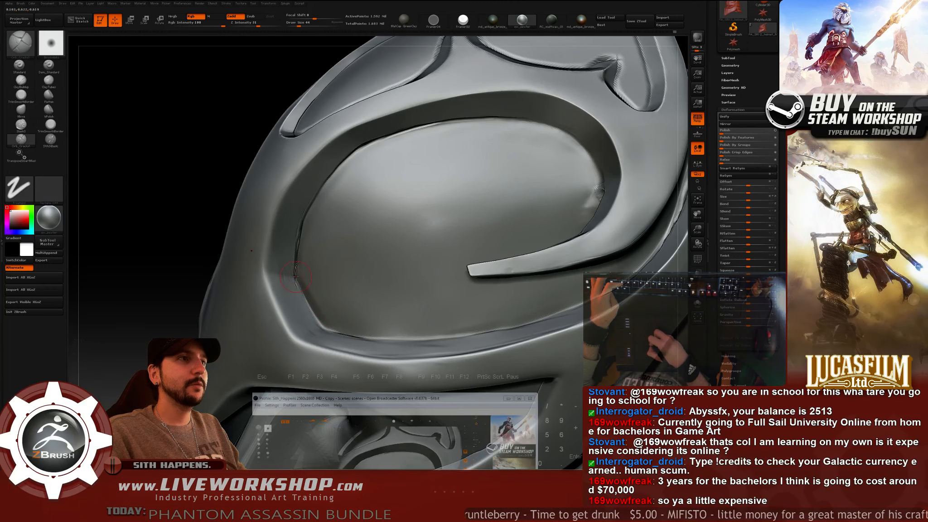
{"action": "key", "text": "shift"}
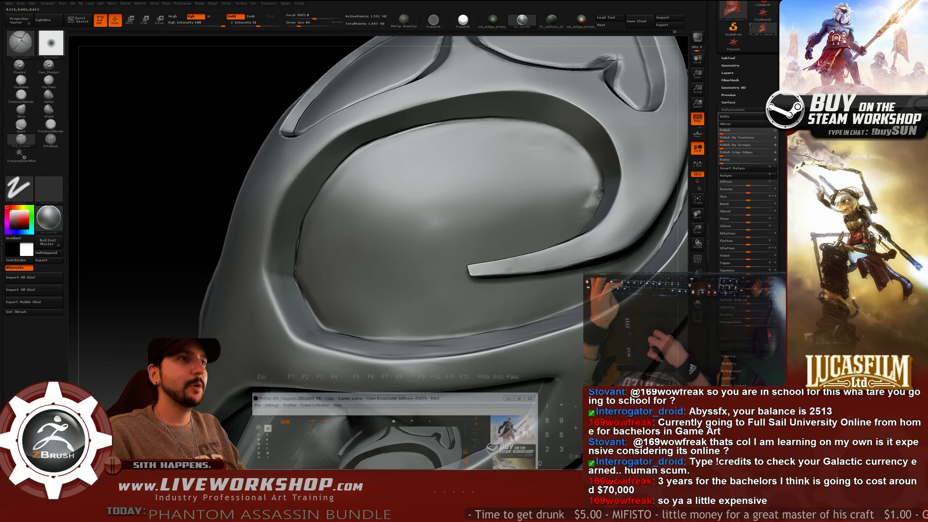
{"action": "key", "text": "shift"}
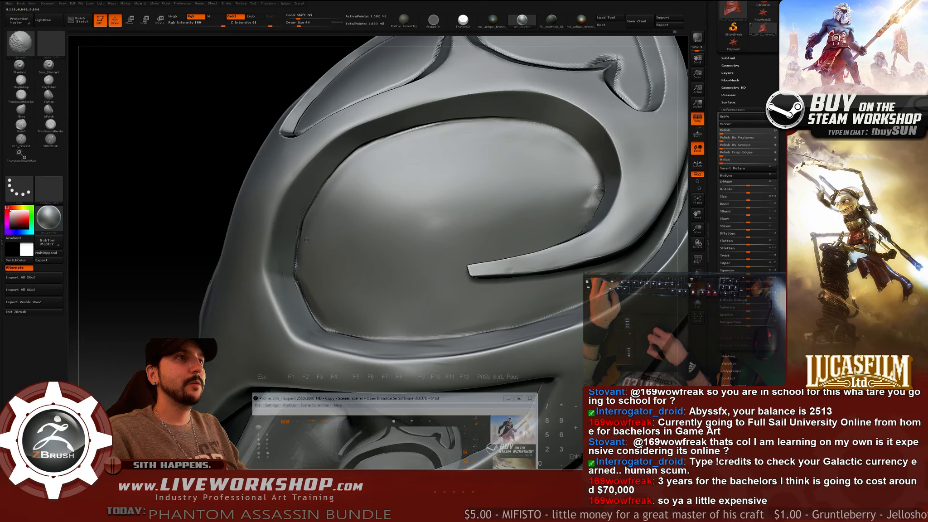
Refine and smooth the inner edge at the oval recess's right end, above the hooked prong.
{"action": "left_click_drag", "start_coordinate": [180, 277], "coordinate": [181, 209], "text": "alt"}
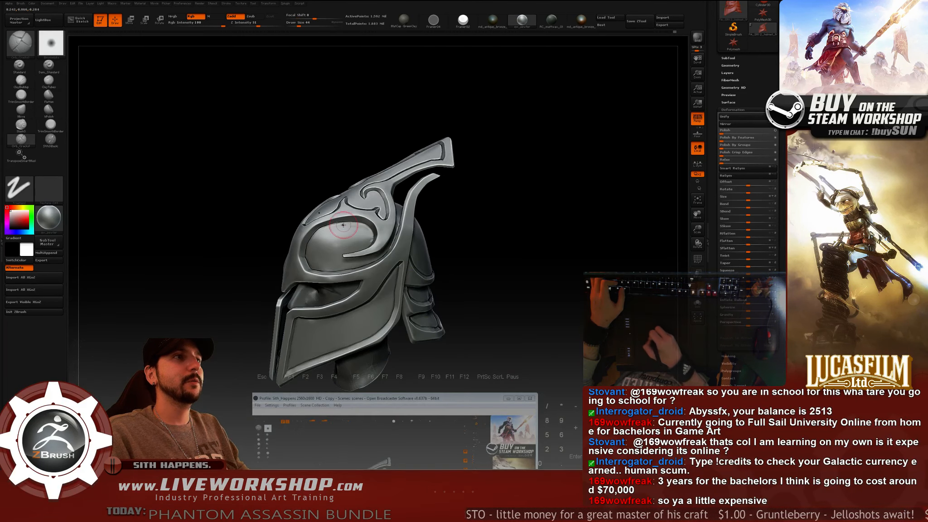
{"action": "mouse_move", "coordinate": [218, 236]}
{"action": "left_mouse_down"}
{"action": "mouse_move", "coordinate": [515, 246]}
{"action": "mouse_move", "coordinate": [491, 258]}
{"action": "mouse_move", "coordinate": [559, 242]}
{"action": "mouse_move", "coordinate": [548, 245]}
{"action": "mouse_move", "coordinate": [658, 192]}
{"action": "mouse_move", "coordinate": [590, 178]}
{"action": "mouse_move", "coordinate": [607, 188]}
{"action": "mouse_move", "coordinate": [589, 189]}
{"action": "left_mouse_up"}
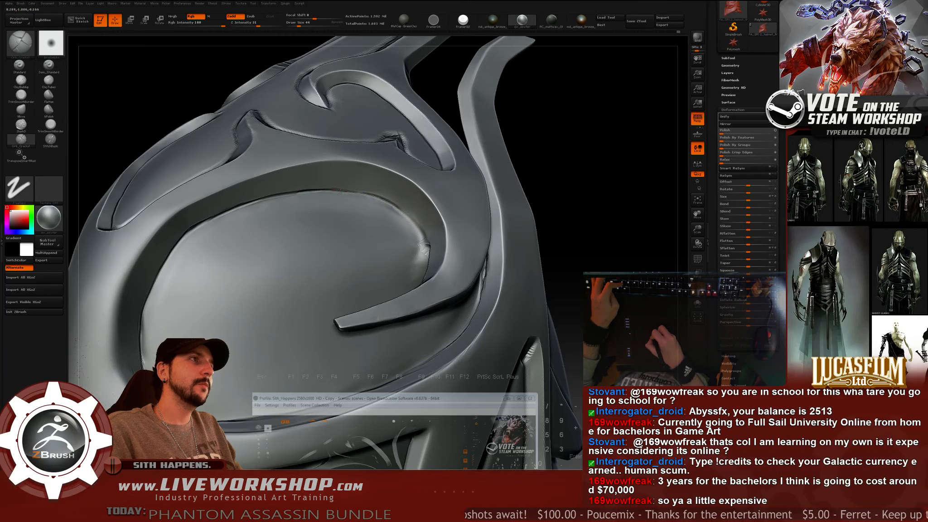
{"action": "left_click_drag", "start_coordinate": [565, 201], "coordinate": [457, 194]}
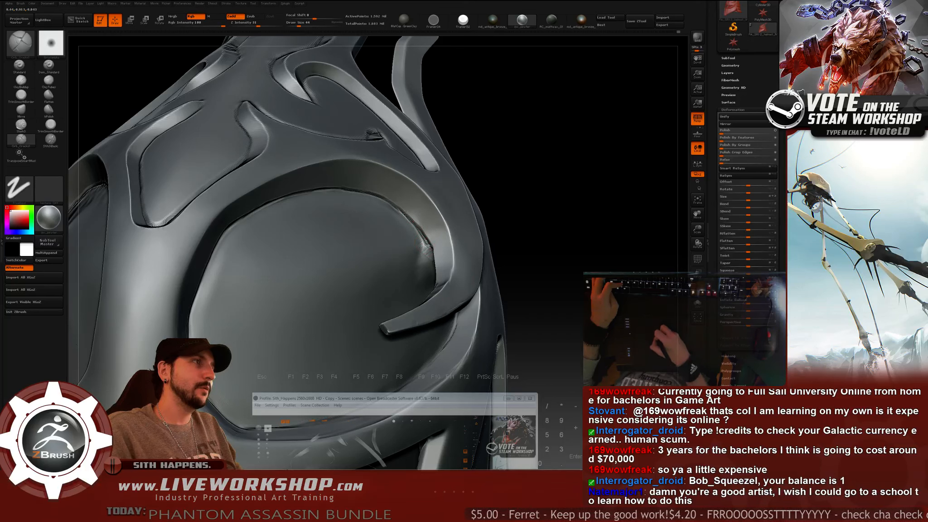
{"action": "mouse_move", "coordinate": [404, 212]}
{"action": "left_mouse_down"}
{"action": "mouse_move", "coordinate": [429, 243]}
{"action": "mouse_move", "coordinate": [421, 242]}
{"action": "left_mouse_up"}
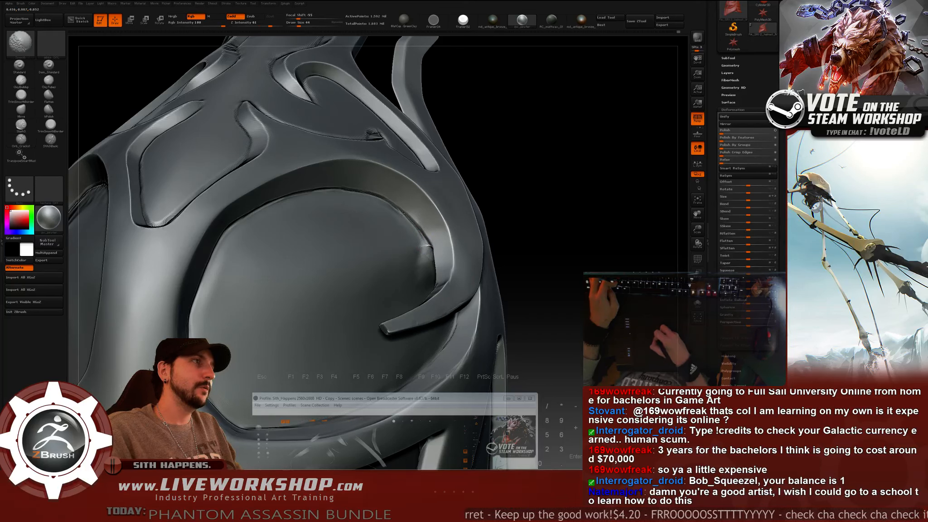
{"action": "mouse_move", "coordinate": [390, 204]}
{"action": "left_mouse_down"}
{"action": "mouse_move", "coordinate": [422, 226]}
{"action": "mouse_move", "coordinate": [409, 217]}
{"action": "left_mouse_up"}
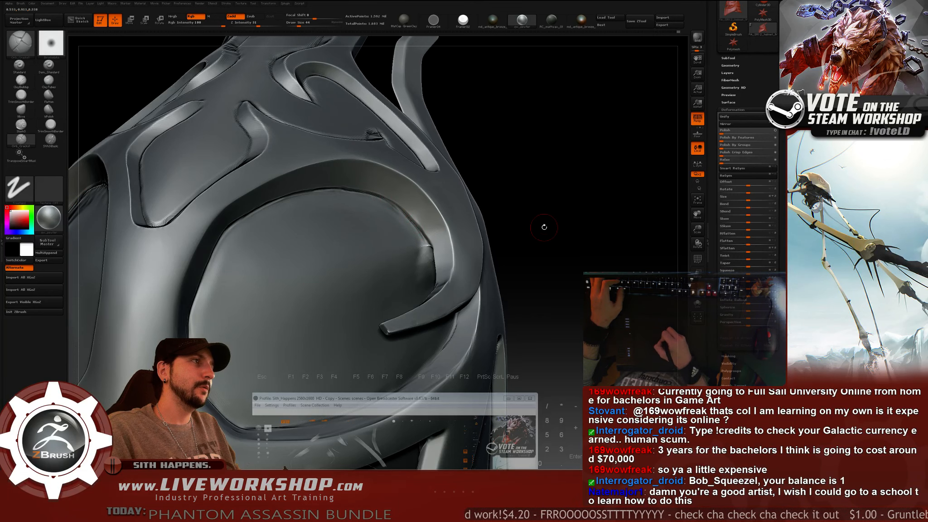
{"action": "mouse_move", "coordinate": [541, 217]}
{"action": "left_mouse_down"}
{"action": "mouse_move", "coordinate": [562, 186]}
{"action": "mouse_move", "coordinate": [525, 190]}
{"action": "left_mouse_up"}
{"action": "left_click_drag", "start_coordinate": [379, 201], "coordinate": [385, 226], "text": "shift"}
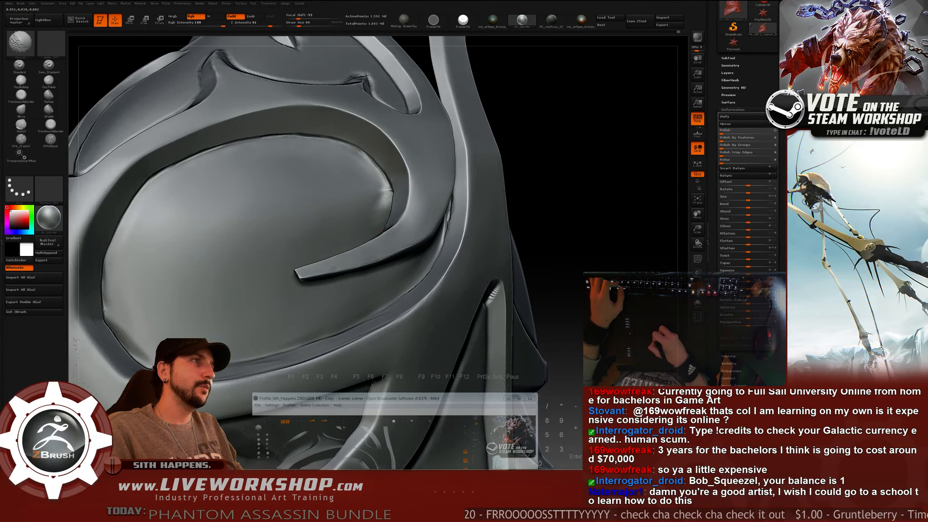
Examine the helmet's rear dome and the edge where it meets the curved side bands.
{"action": "left_click_drag", "start_coordinate": [610, 184], "coordinate": [484, 197]}
{"action": "mouse_move", "coordinate": [669, 137]}
{"action": "left_mouse_down"}
{"action": "mouse_move", "coordinate": [557, 168]}
{"action": "mouse_move", "coordinate": [407, 132]}
{"action": "left_mouse_up"}
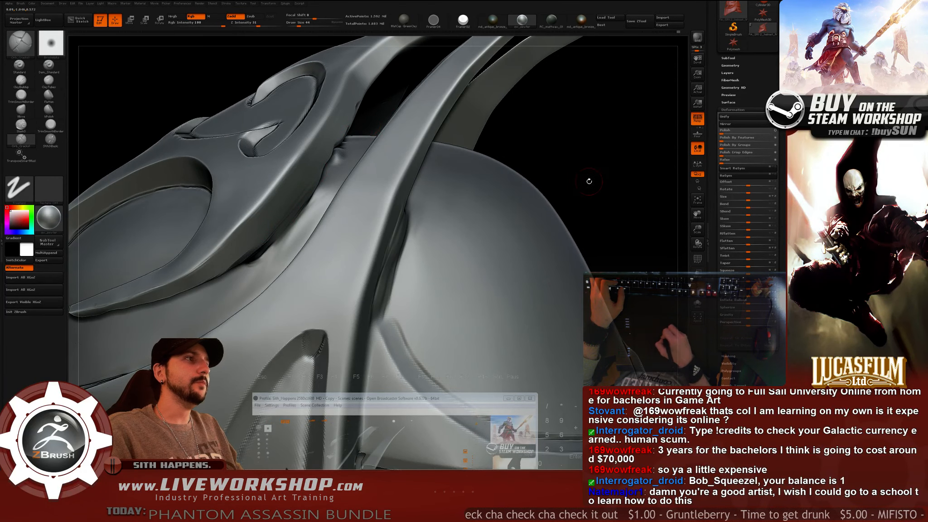
{"action": "key", "text": "f"}
{"action": "left_click_drag", "start_coordinate": [564, 163], "coordinate": [576, 198]}
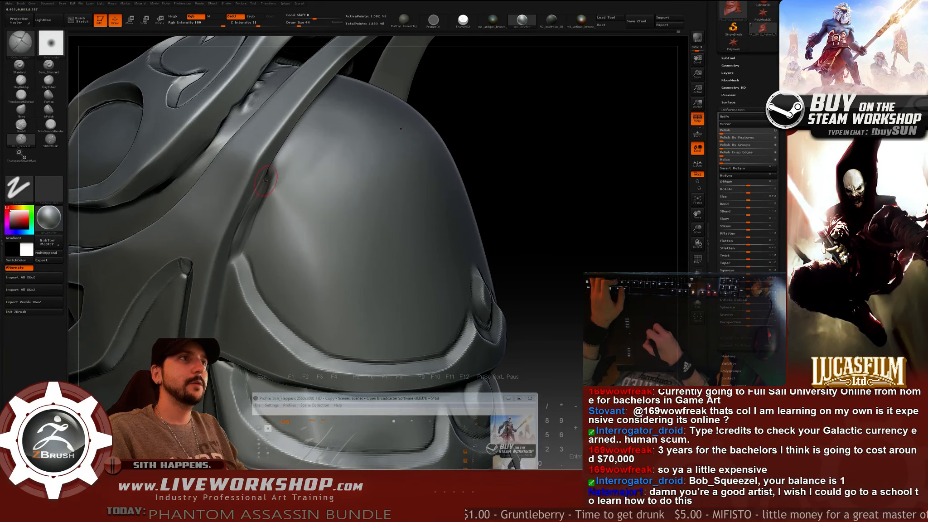
{"action": "left_click_drag", "start_coordinate": [532, 154], "coordinate": [511, 154]}
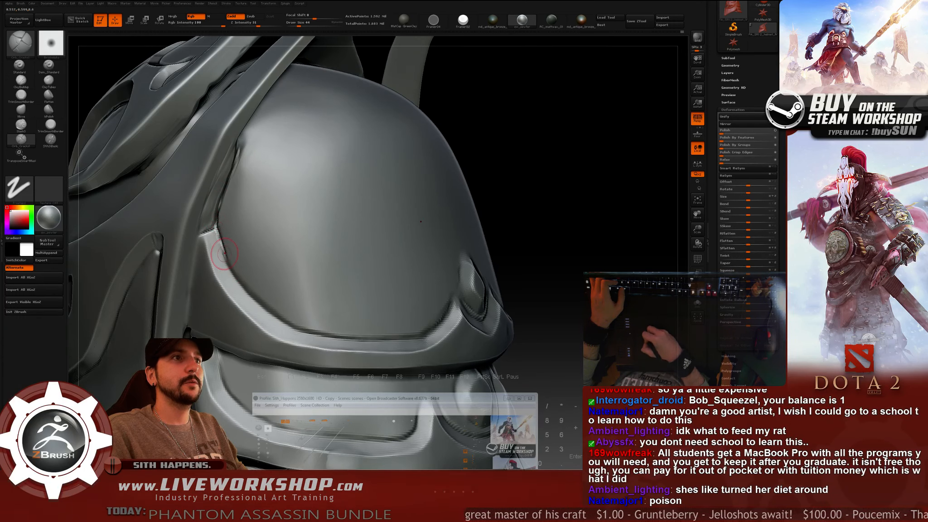
{"action": "left_click_drag", "start_coordinate": [520, 163], "coordinate": [528, 172]}
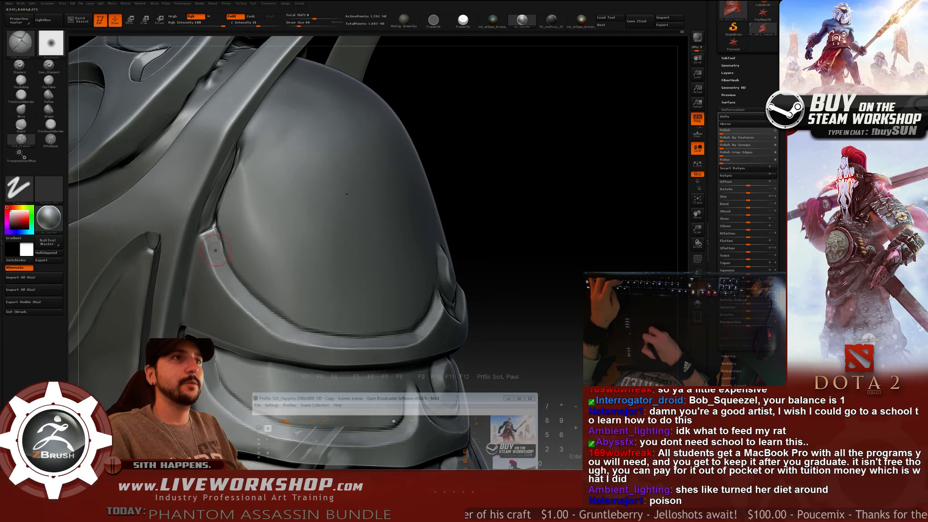
Cut the crease along the lower-left edge where the helmet's rear dome meets the curved band.
{"action": "left_click_drag", "start_coordinate": [238, 276], "coordinate": [258, 299]}
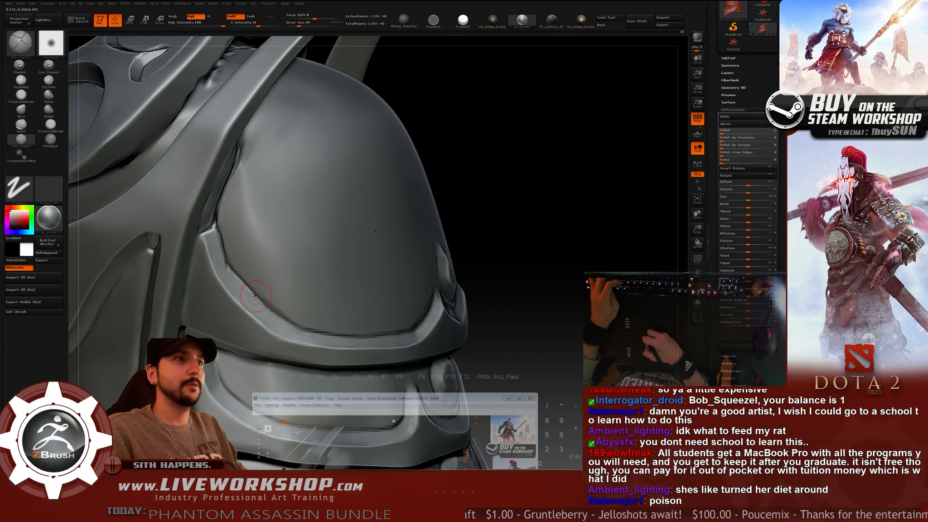
{"action": "key", "text": "f"}
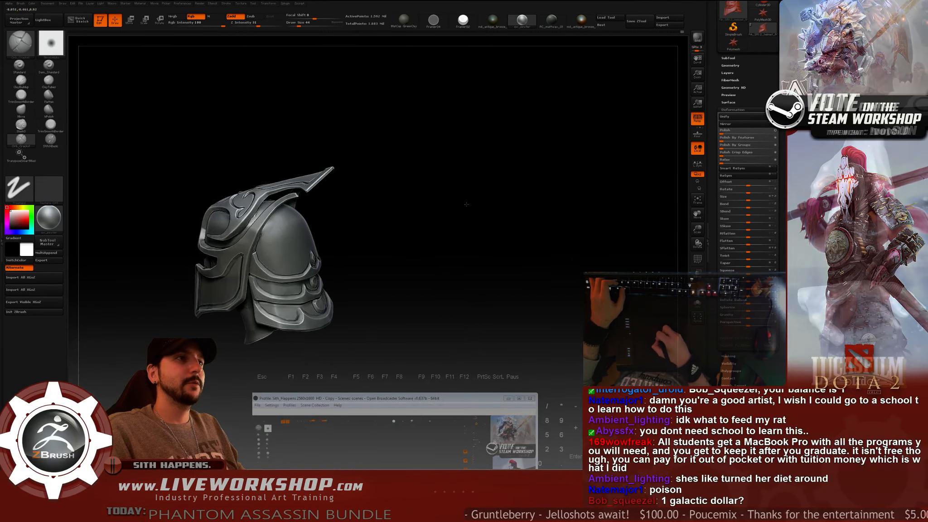
{"action": "mouse_move", "coordinate": [466, 204]}
{"action": "left_mouse_down", "text": "alt"}
{"action": "mouse_move", "coordinate": [514, 190]}
{"action": "mouse_move", "coordinate": [540, 218]}
{"action": "left_mouse_up", "text": "alt"}
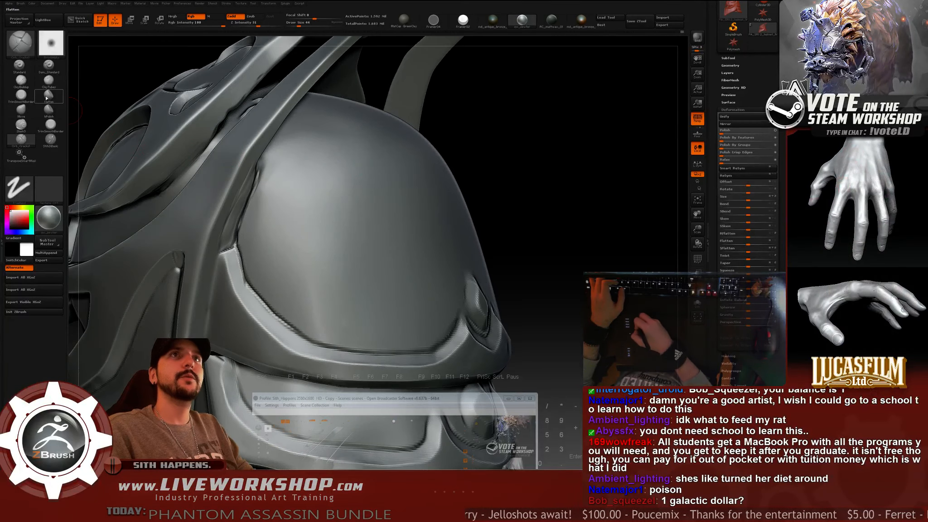
Switch to the polish brush, adjust its size, and flatten the raised side band running alongside the rear dome.
{"action": "left_click", "coordinate": [48, 110]}
{"action": "left_click_drag", "start_coordinate": [584, 153], "coordinate": [554, 155]}
{"action": "key", "text": "s"}
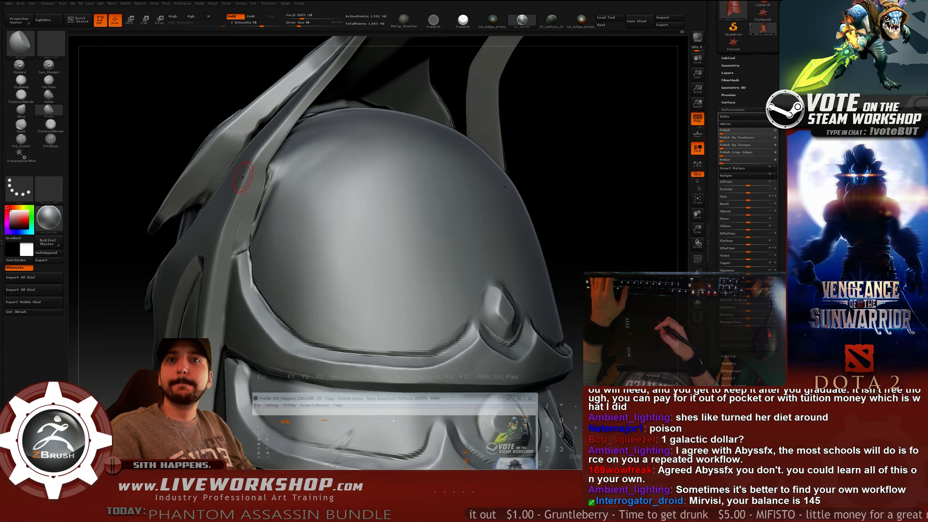
{"action": "mouse_move", "coordinate": [588, 143]}
{"action": "left_mouse_down"}
{"action": "mouse_move", "coordinate": [572, 163]}
{"action": "mouse_move", "coordinate": [592, 139]}
{"action": "mouse_move", "coordinate": [566, 108]}
{"action": "mouse_move", "coordinate": [555, 118]}
{"action": "left_mouse_up"}
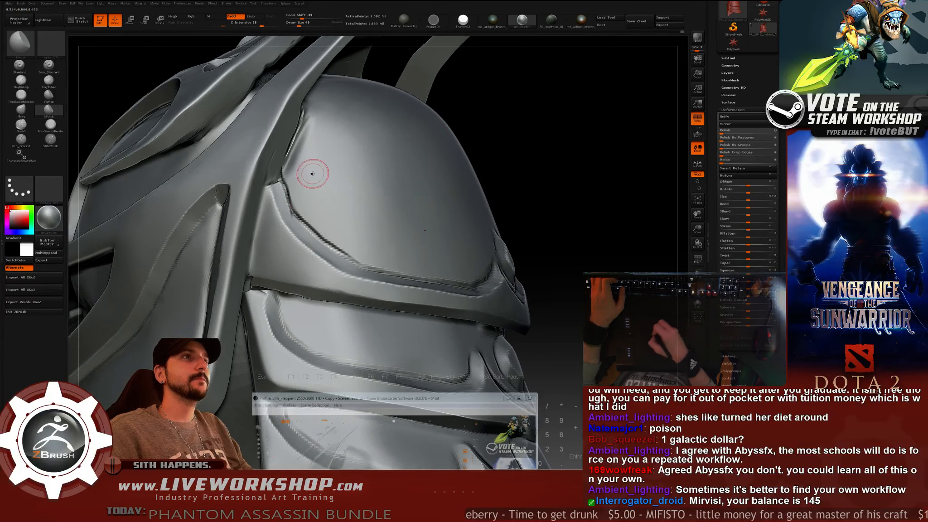
{"action": "left_click_drag", "start_coordinate": [268, 195], "coordinate": [275, 217]}
{"action": "left_click_drag", "start_coordinate": [549, 132], "coordinate": [515, 123]}
{"action": "key", "text": "s"}
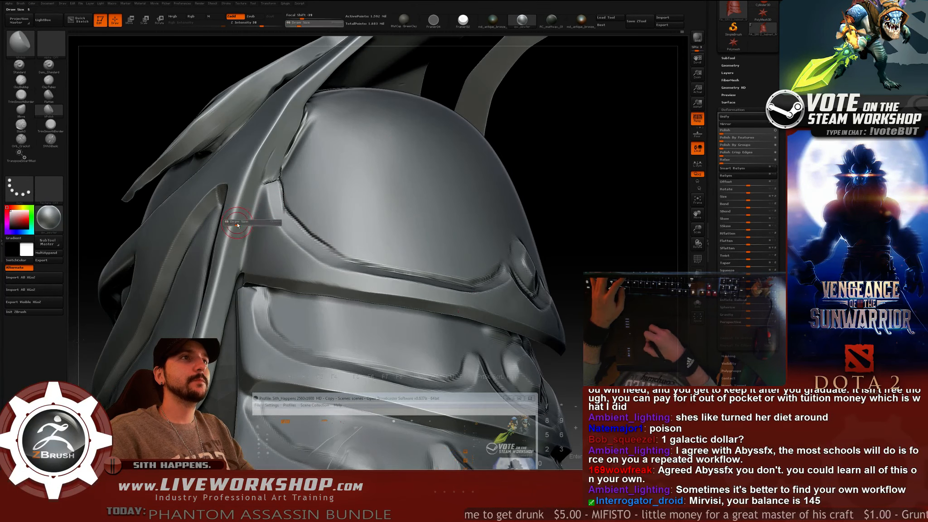
{"action": "left_click_drag", "start_coordinate": [237, 225], "coordinate": [240, 225]}
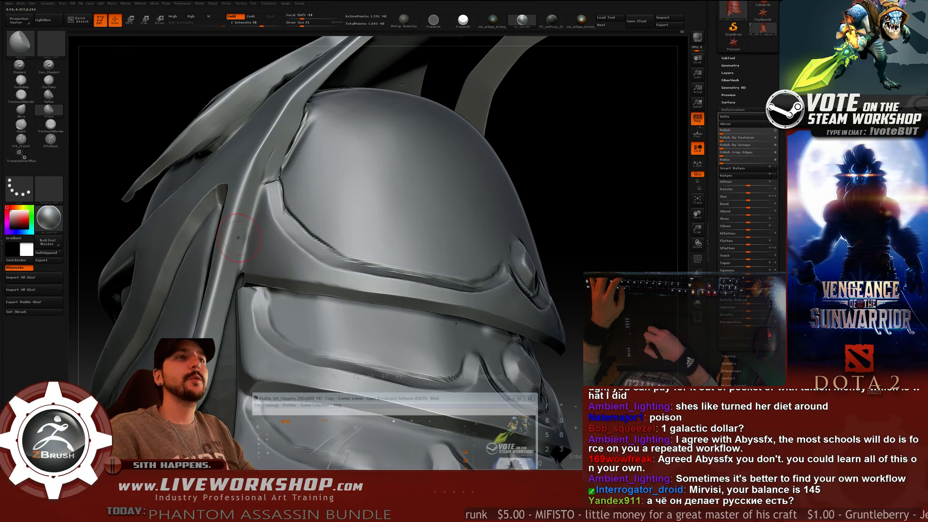
{"action": "key", "text": "s"}
{"action": "left_click_drag", "start_coordinate": [237, 227], "coordinate": [235, 226]}
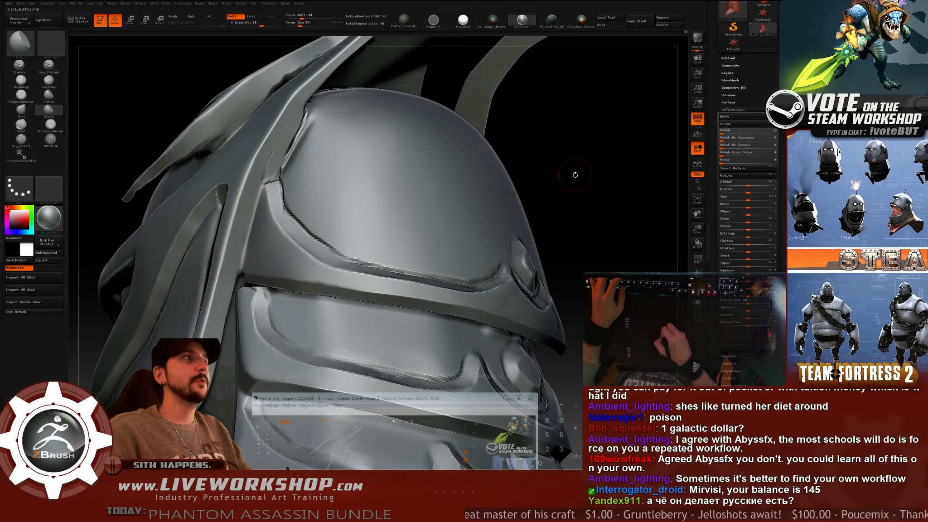
Polish the raised rim of the side panel where it borders the layered neck plates.
{"action": "left_click_drag", "start_coordinate": [575, 174], "coordinate": [235, 192]}
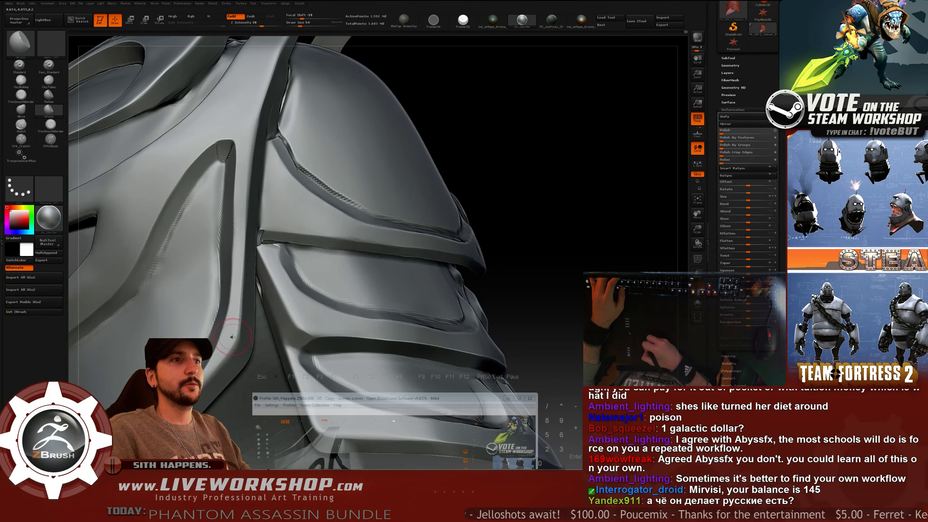
{"action": "mouse_move", "coordinate": [580, 176]}
{"action": "left_mouse_down", "text": "alt"}
{"action": "mouse_move", "coordinate": [592, 153]}
{"action": "mouse_move", "coordinate": [591, 187]}
{"action": "mouse_move", "coordinate": [627, 183]}
{"action": "left_mouse_up", "text": "alt"}
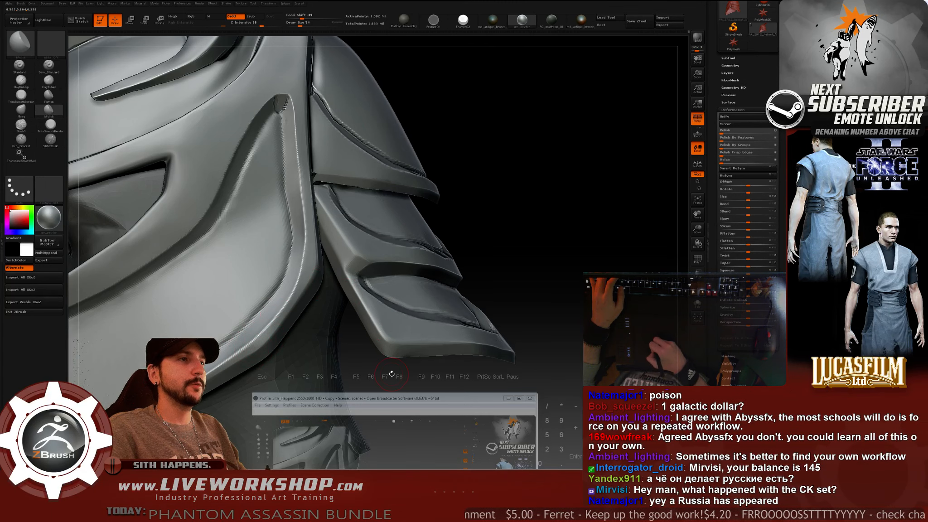
{"action": "left_click_drag", "start_coordinate": [391, 374], "coordinate": [315, 263]}
{"action": "left_click_drag", "start_coordinate": [351, 301], "coordinate": [335, 245]}
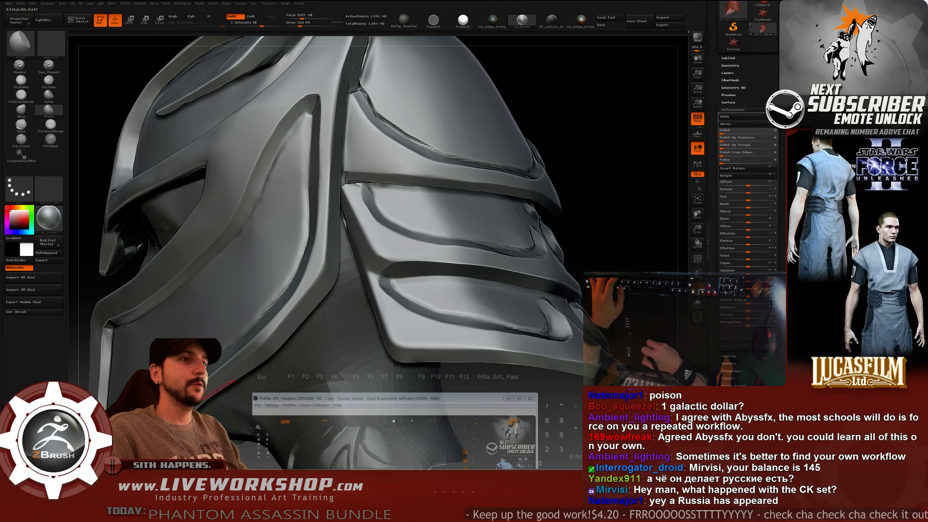
{"action": "left_click_drag", "start_coordinate": [577, 402], "coordinate": [471, 378]}
{"action": "left_click_drag", "start_coordinate": [322, 303], "coordinate": [326, 306]}
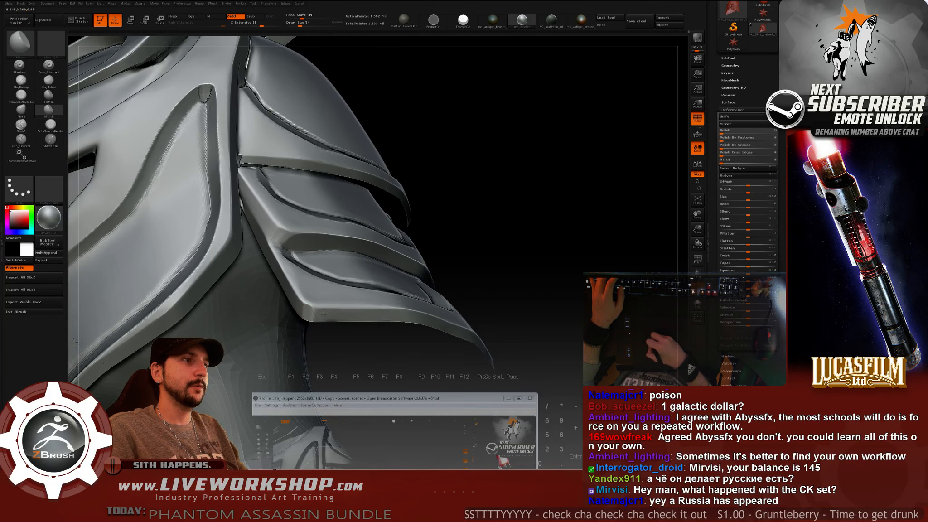
{"action": "mouse_move", "coordinate": [443, 355]}
{"action": "left_mouse_down"}
{"action": "mouse_move", "coordinate": [314, 331]}
{"action": "mouse_move", "coordinate": [457, 345]}
{"action": "mouse_move", "coordinate": [441, 340]}
{"action": "left_mouse_up"}
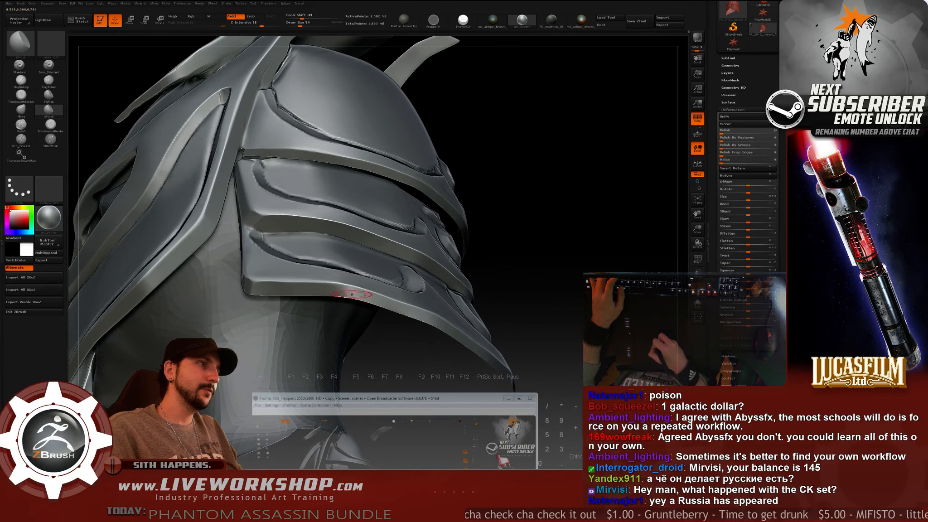
Reduce the polish brush and flatten the lowest neck plate's bevel along the lower edge of its side recess.
{"action": "left_click_drag", "start_coordinate": [421, 350], "coordinate": [370, 296]}
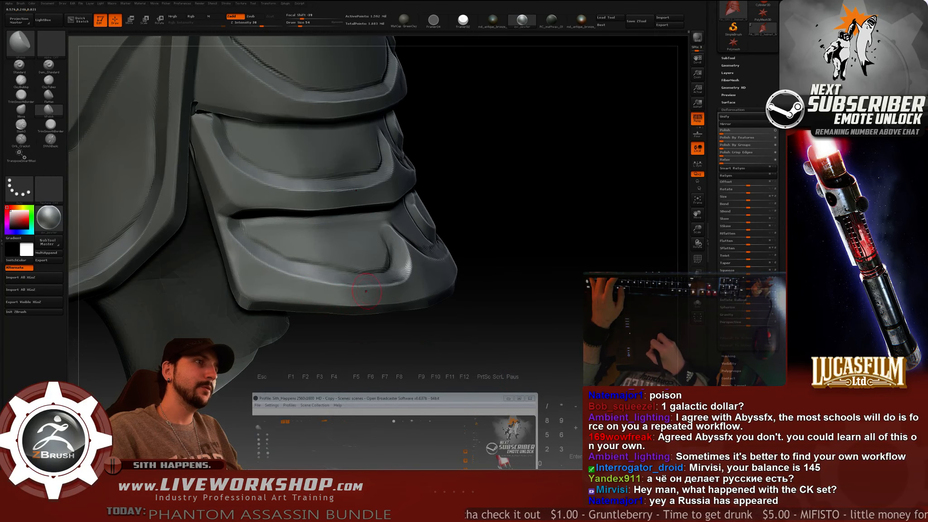
{"action": "mouse_move", "coordinate": [436, 330]}
{"action": "left_mouse_down"}
{"action": "mouse_move", "coordinate": [385, 333]}
{"action": "mouse_move", "coordinate": [376, 351]}
{"action": "left_mouse_up"}
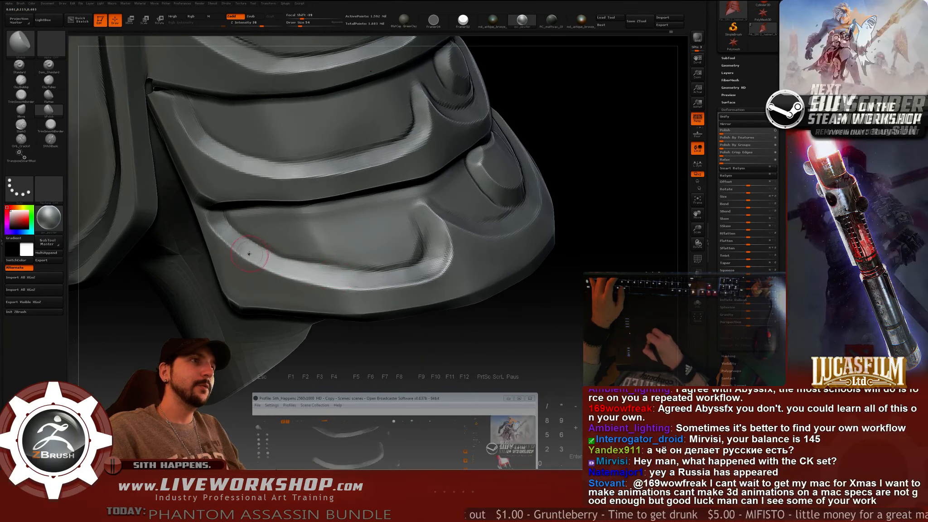
{"action": "key", "text": "["}
{"action": "key", "text": "["}
{"action": "right_click_drag", "start_coordinate": [277, 266], "coordinate": [301, 256]}
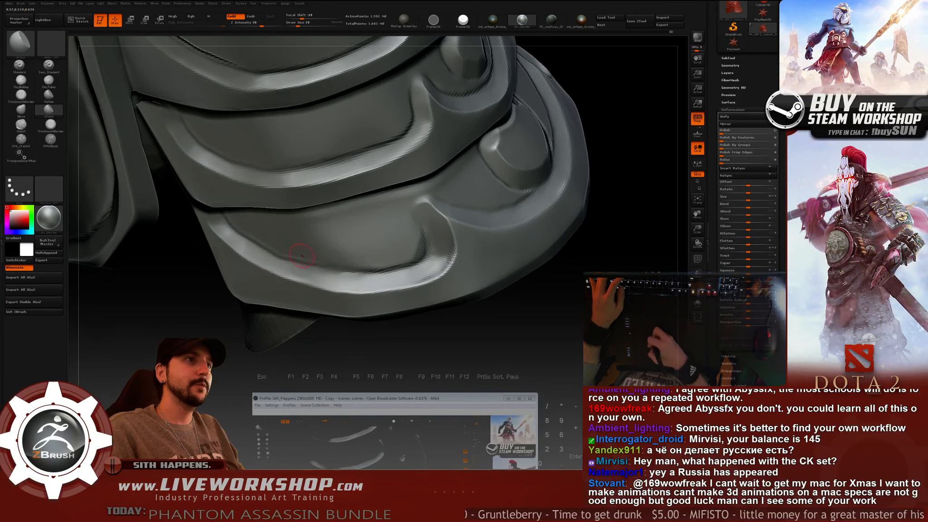
{"action": "left_click_drag", "start_coordinate": [405, 349], "coordinate": [297, 272]}
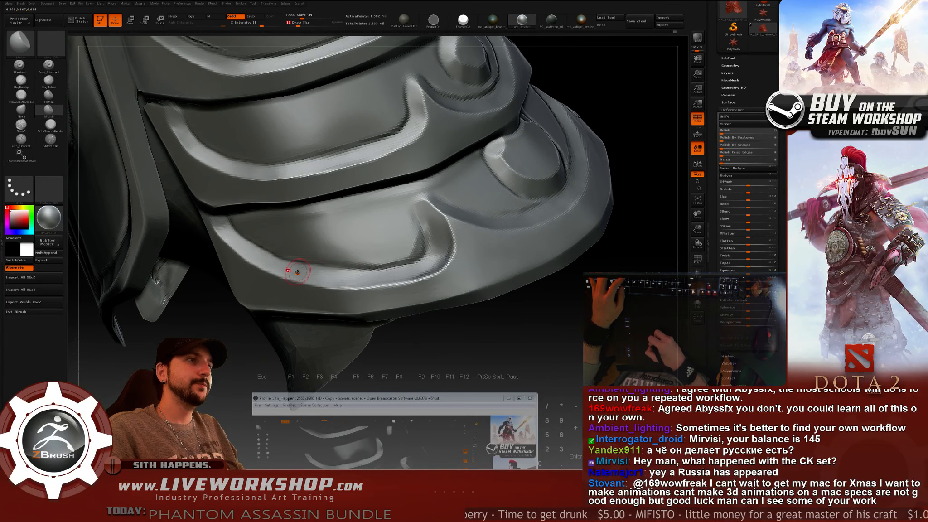
{"action": "left_click_drag", "start_coordinate": [411, 360], "coordinate": [287, 269]}
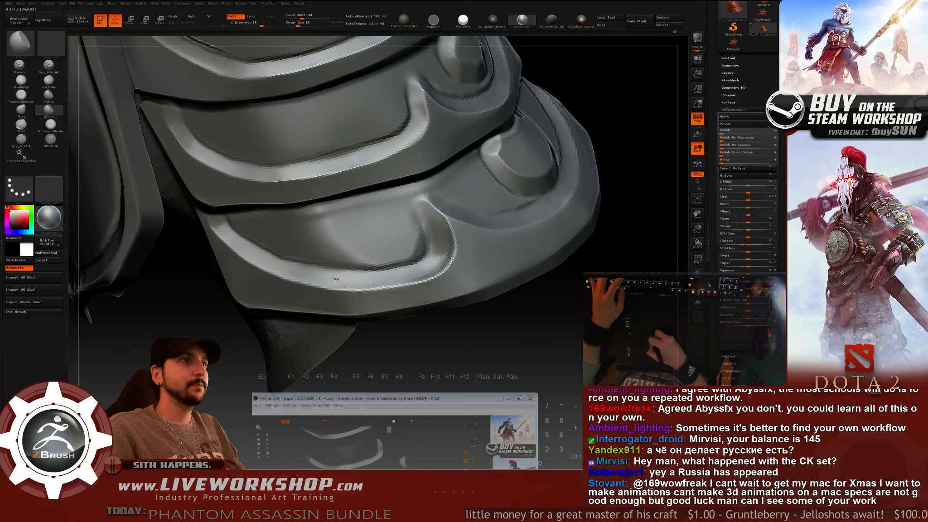
{"action": "left_click_drag", "start_coordinate": [416, 345], "coordinate": [409, 317]}
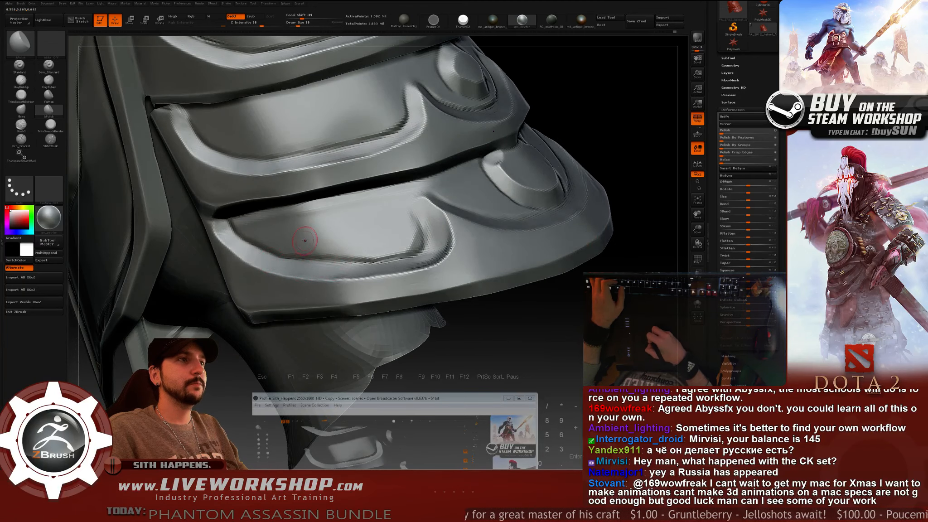
Smooth the floor and inner edge of the lowest neck plate's side recess, resizing the brush as needed.
{"action": "left_click_drag", "start_coordinate": [313, 240], "coordinate": [352, 246], "text": "shift"}
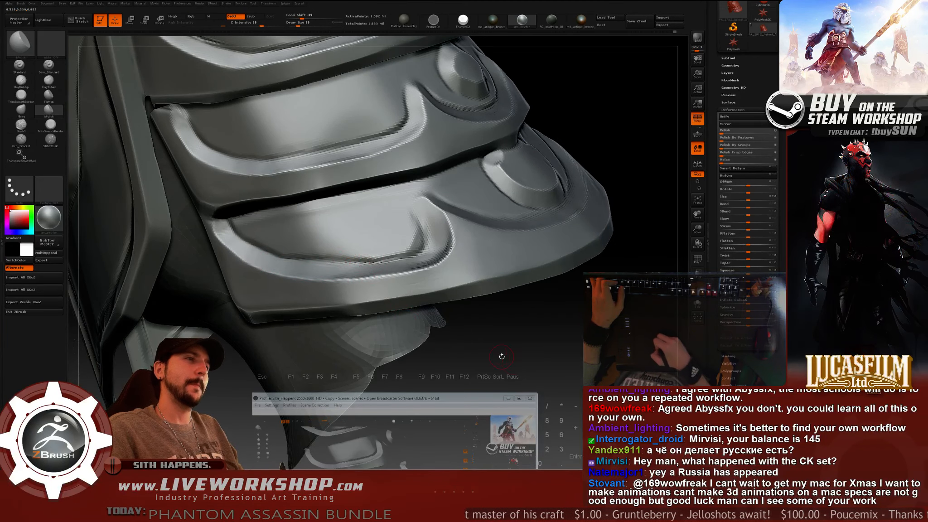
{"action": "left_click_drag", "start_coordinate": [501, 354], "coordinate": [543, 358]}
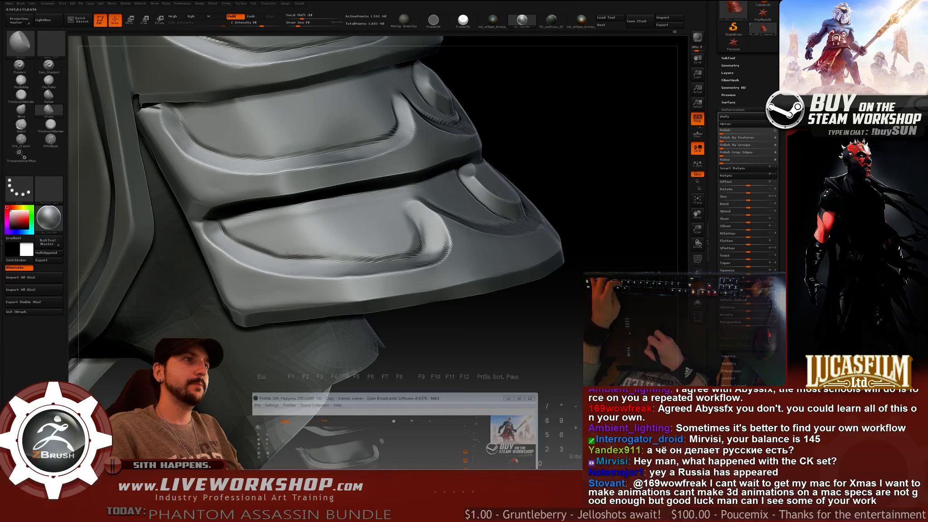
{"action": "key", "text": "s"}
{"action": "left_click_drag", "start_coordinate": [334, 256], "coordinate": [290, 254]}
{"action": "key", "text": "s"}
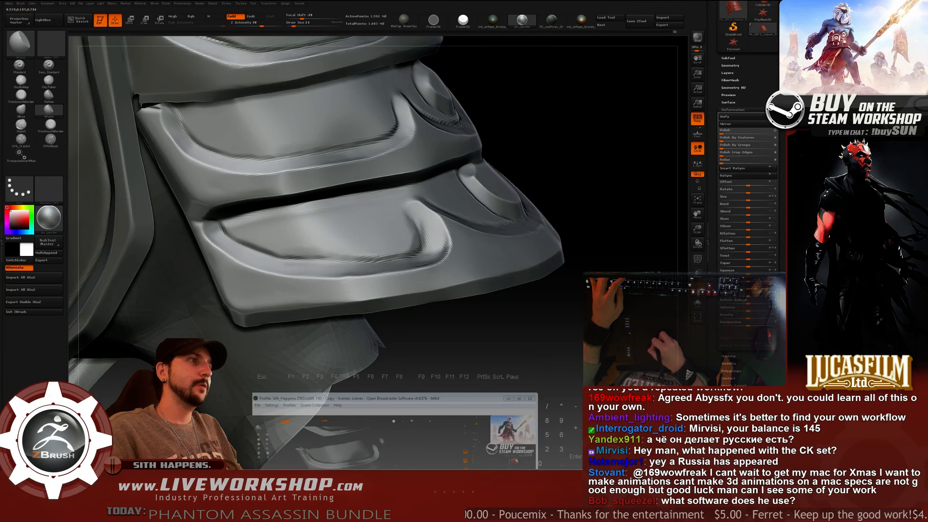
{"action": "left_click_drag", "start_coordinate": [377, 257], "coordinate": [410, 250], "text": "shift"}
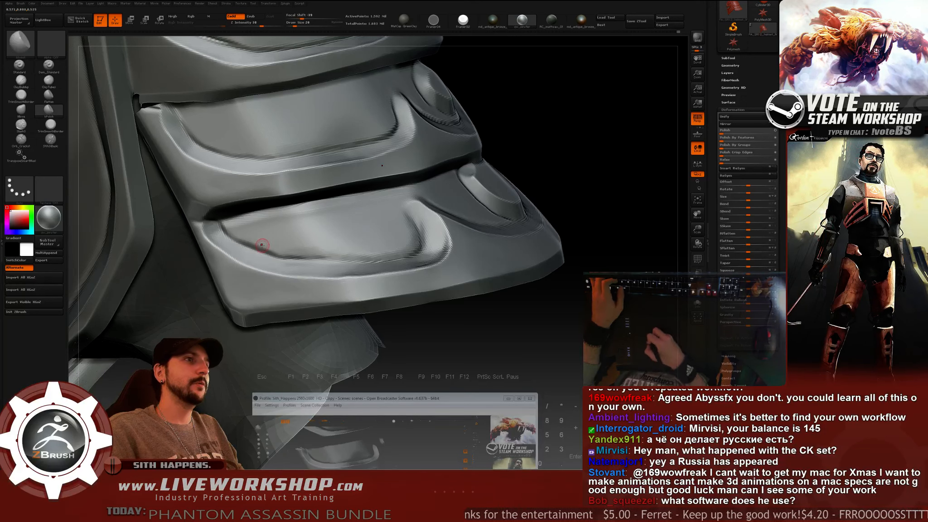
{"action": "key", "text": "shift"}
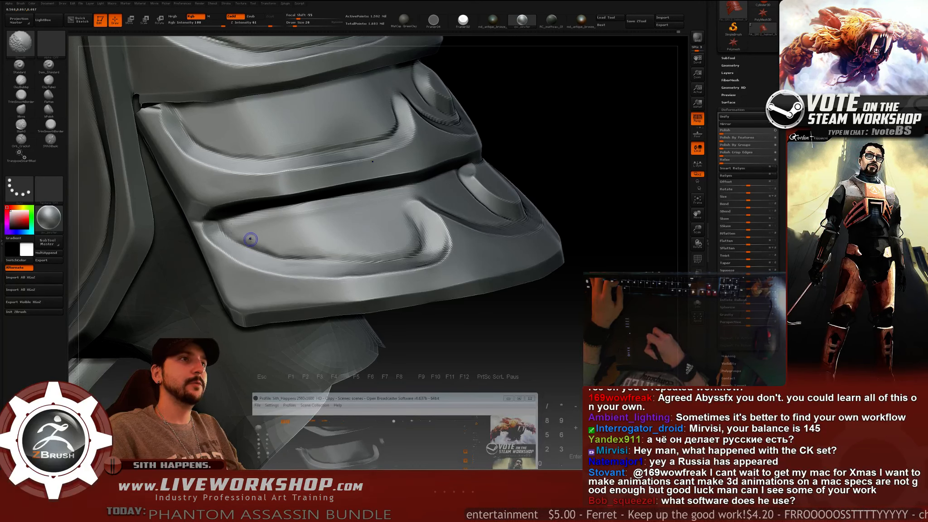
{"action": "key", "text": "bracketright"}
{"action": "key", "text": "shift"}
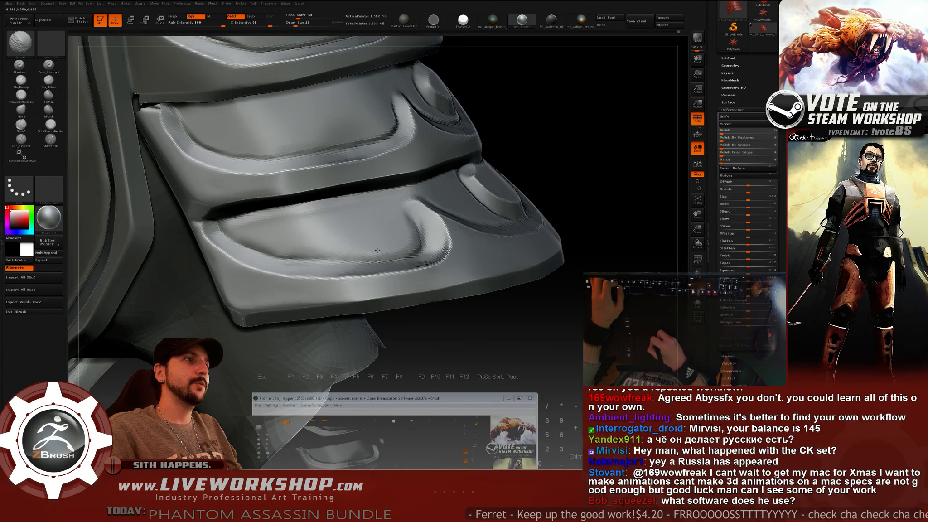
{"action": "right_click_drag", "start_coordinate": [322, 248], "coordinate": [338, 259]}
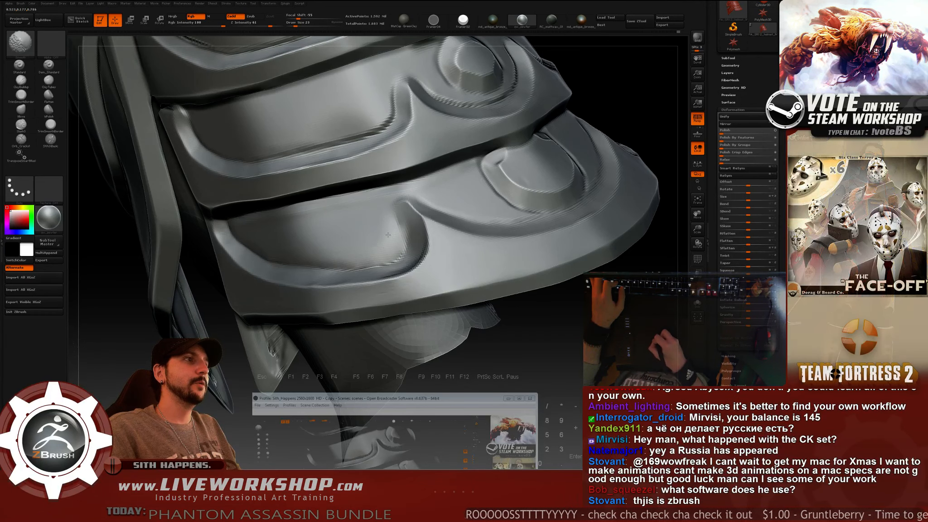
Enlarge the polish brush and flatten the floor of the middle neck plate's side recess.
{"action": "right_click_drag", "start_coordinate": [355, 261], "coordinate": [453, 247], "text": "ctrl"}
{"action": "mouse_move", "coordinate": [453, 247]}
{"action": "right_mouse_down"}
{"action": "mouse_move", "coordinate": [567, 247]}
{"action": "mouse_move", "coordinate": [539, 269]}
{"action": "mouse_move", "coordinate": [533, 244]}
{"action": "mouse_move", "coordinate": [548, 273]}
{"action": "mouse_move", "coordinate": [553, 226]}
{"action": "mouse_move", "coordinate": [557, 311]}
{"action": "mouse_move", "coordinate": [533, 322]}
{"action": "mouse_move", "coordinate": [531, 348]}
{"action": "mouse_move", "coordinate": [523, 340]}
{"action": "right_mouse_up"}
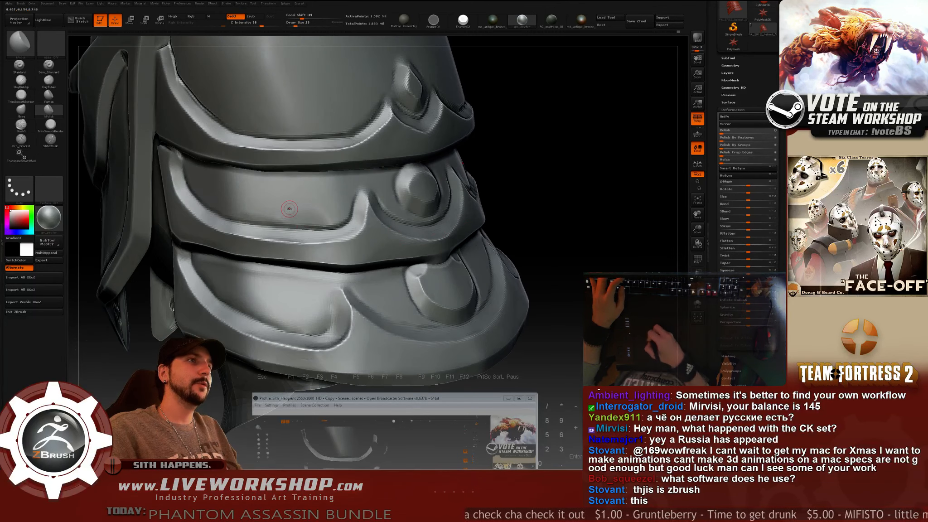
{"action": "key", "text": "bracketright"}
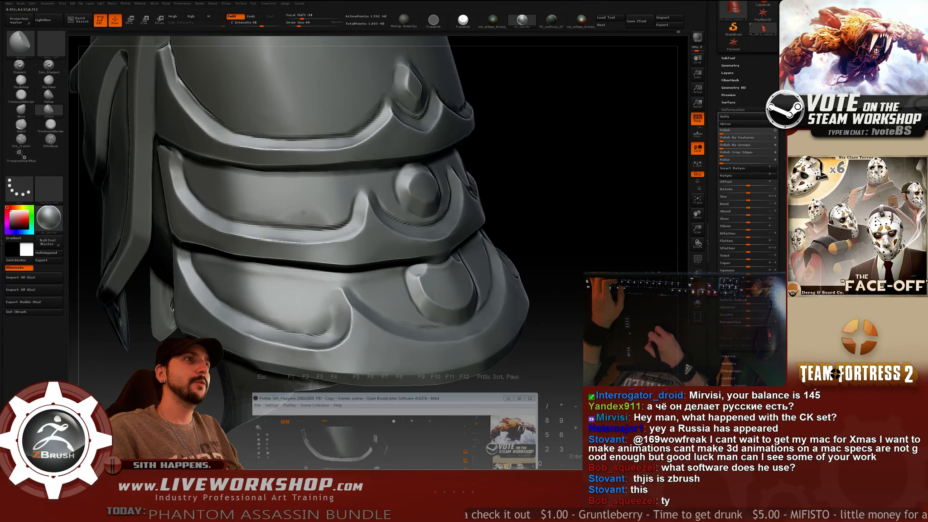
{"action": "left_click_drag", "start_coordinate": [317, 213], "coordinate": [277, 215]}
{"action": "mouse_move", "coordinate": [503, 184]}
{"action": "right_mouse_down"}
{"action": "mouse_move", "coordinate": [532, 185]}
{"action": "mouse_move", "coordinate": [514, 187]}
{"action": "right_mouse_up"}
{"action": "key", "text": "bracketright"}
{"action": "key", "text": "bracketright"}
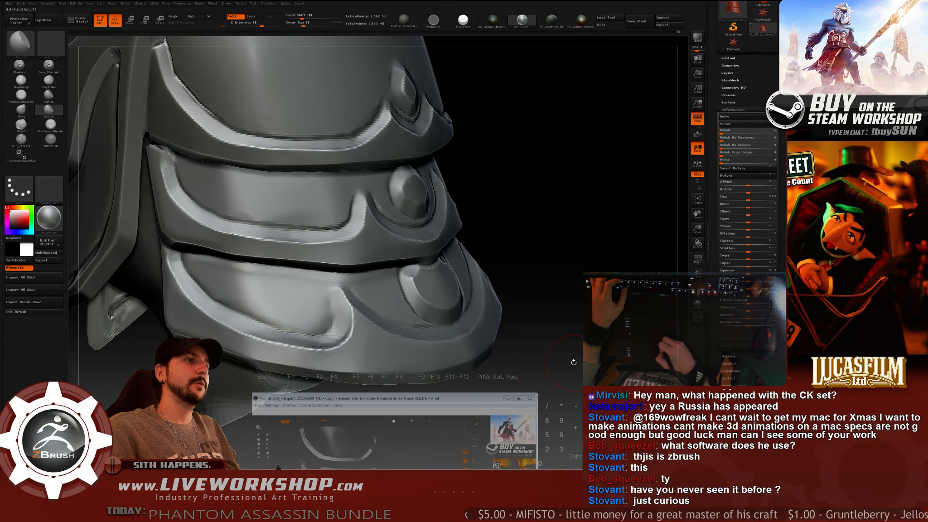
{"action": "left_click_drag", "start_coordinate": [578, 341], "coordinate": [508, 292]}
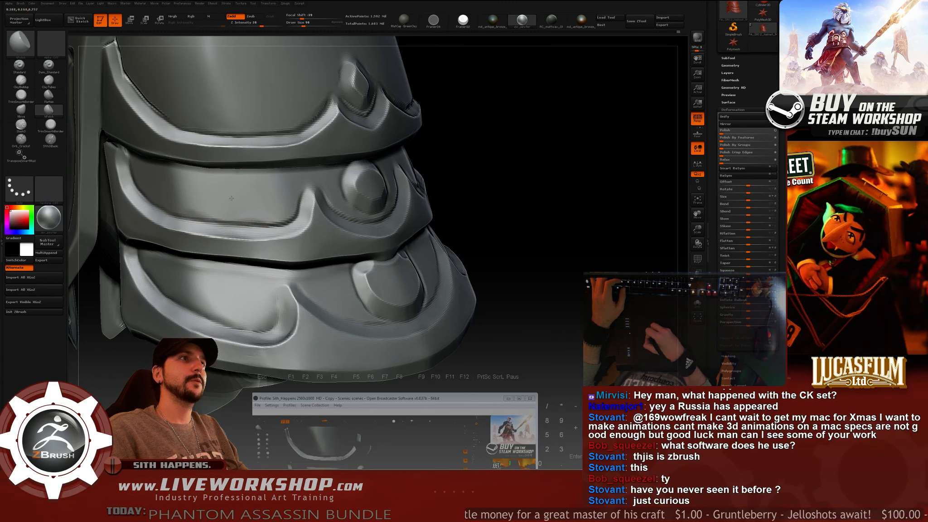
{"action": "left_click_drag", "start_coordinate": [522, 186], "coordinate": [492, 184]}
{"action": "key", "text": "s"}
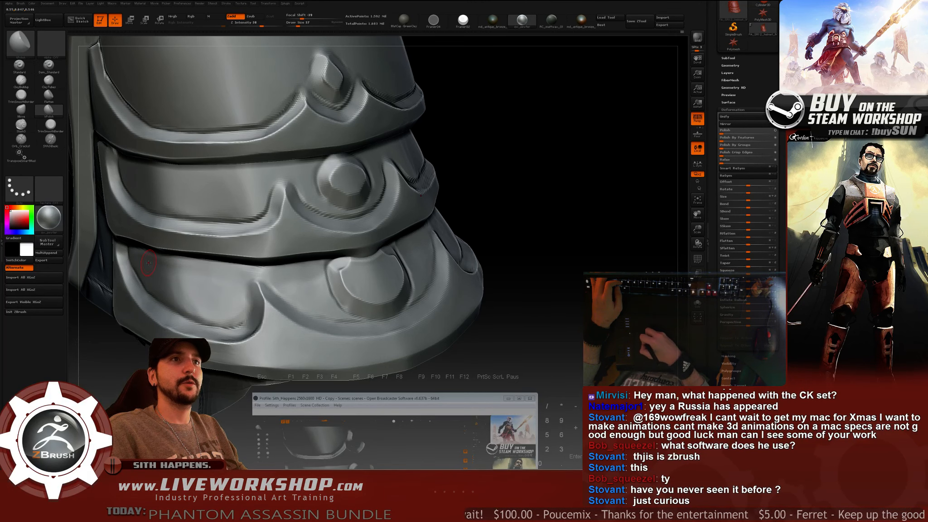
Smooth the curved groove beneath the round medallion at the back of the lowest neck plate.
{"action": "left_click_drag", "start_coordinate": [536, 294], "coordinate": [472, 288]}
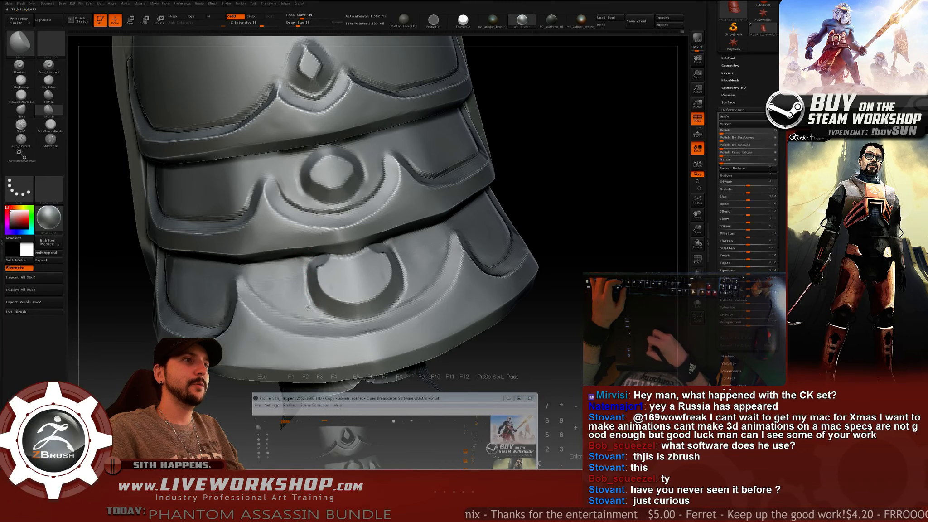
{"action": "mouse_move", "coordinate": [275, 283]}
{"action": "left_mouse_down", "text": "shift"}
{"action": "mouse_move", "coordinate": [303, 296]}
{"action": "mouse_move", "coordinate": [326, 324]}
{"action": "left_mouse_up", "text": "shift"}
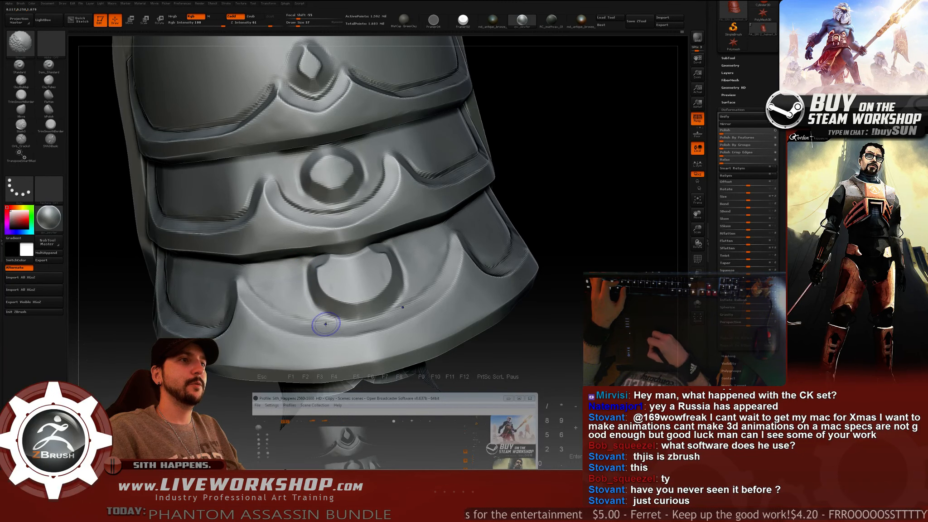
{"action": "mouse_move", "coordinate": [512, 330]}
{"action": "left_mouse_down", "text": "alt"}
{"action": "mouse_move", "coordinate": [441, 251]}
{"action": "mouse_move", "coordinate": [443, 272]}
{"action": "mouse_move", "coordinate": [419, 276]}
{"action": "left_mouse_up", "text": "alt"}
{"action": "left_click_drag", "start_coordinate": [419, 275], "coordinate": [462, 319], "text": "alt"}
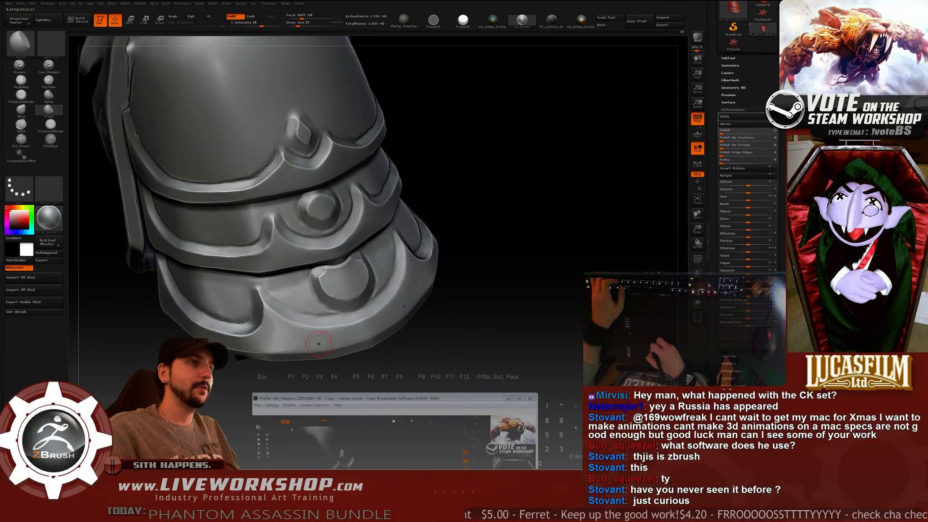
{"action": "key", "text": "shift"}
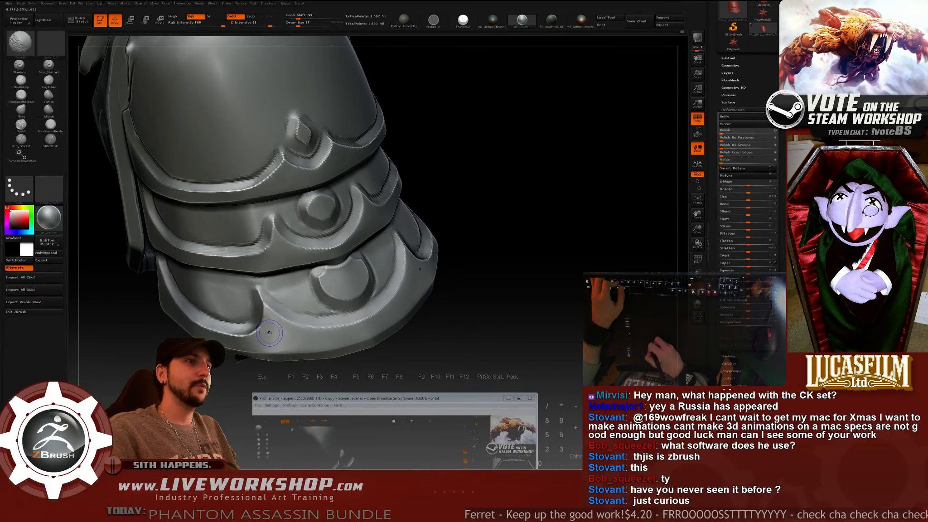
Resize the polish brush and sharpen the pointed cusp beside the diamond ornament on the rear plate's rim, undoing the last stroke.
{"action": "key", "text": "ctrl"}
{"action": "left_click_drag", "start_coordinate": [406, 381], "coordinate": [379, 348]}
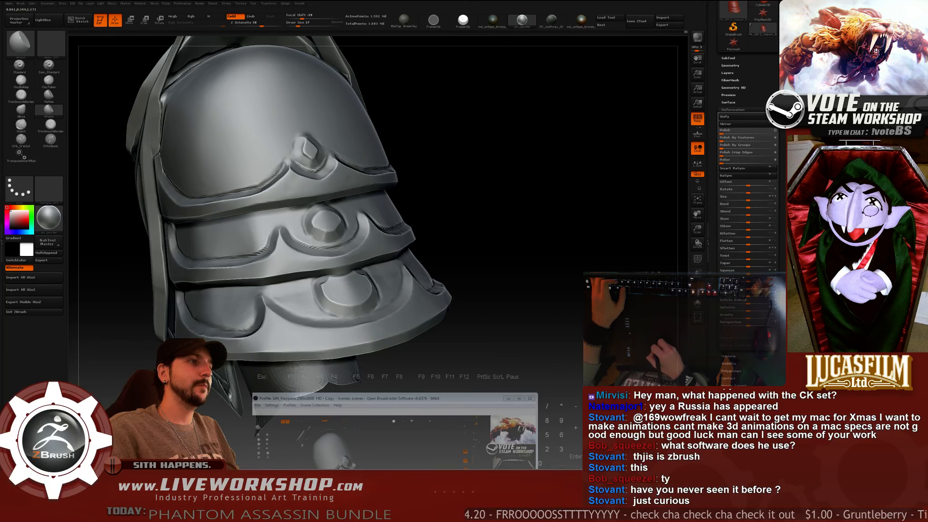
{"action": "left_click_drag", "start_coordinate": [453, 357], "coordinate": [354, 318]}
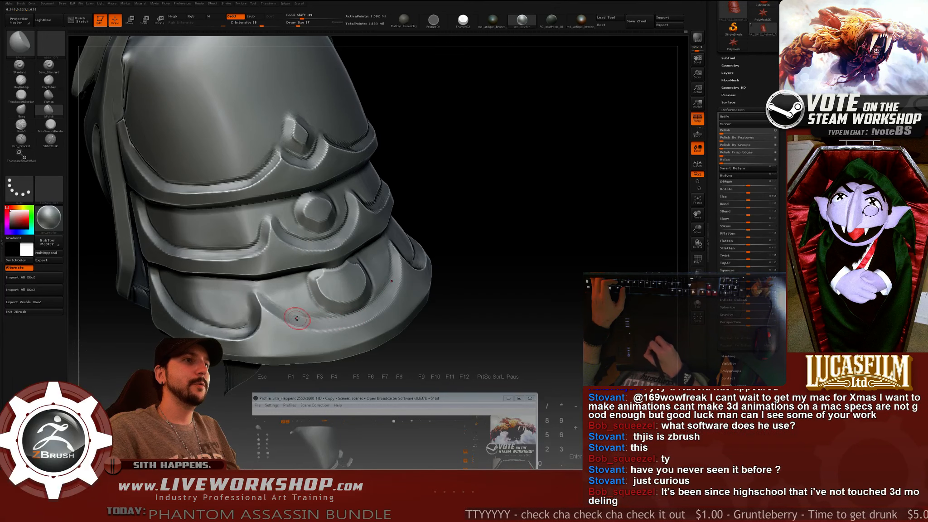
{"action": "left_click_drag", "start_coordinate": [443, 317], "coordinate": [458, 262]}
{"action": "left_click_drag", "start_coordinate": [458, 262], "coordinate": [471, 227]}
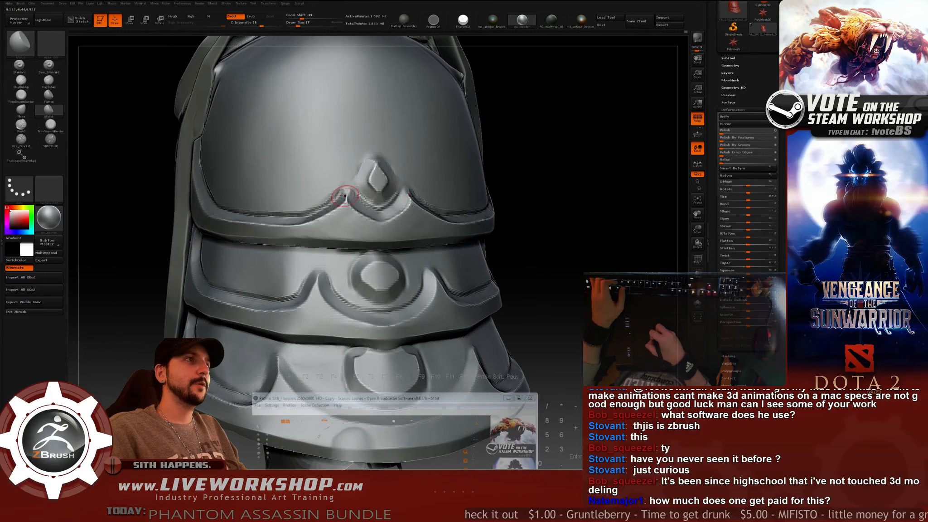
{"action": "mouse_move", "coordinate": [551, 176]}
{"action": "left_mouse_down"}
{"action": "mouse_move", "coordinate": [564, 216]}
{"action": "mouse_move", "coordinate": [550, 204]}
{"action": "left_mouse_up"}
{"action": "key", "text": "s"}
{"action": "left_click_drag", "start_coordinate": [277, 242], "coordinate": [274, 242]}
{"action": "left_click_drag", "start_coordinate": [275, 240], "coordinate": [270, 248]}
{"action": "key", "text": "ctrl+z"}
{"action": "key", "text": "s"}
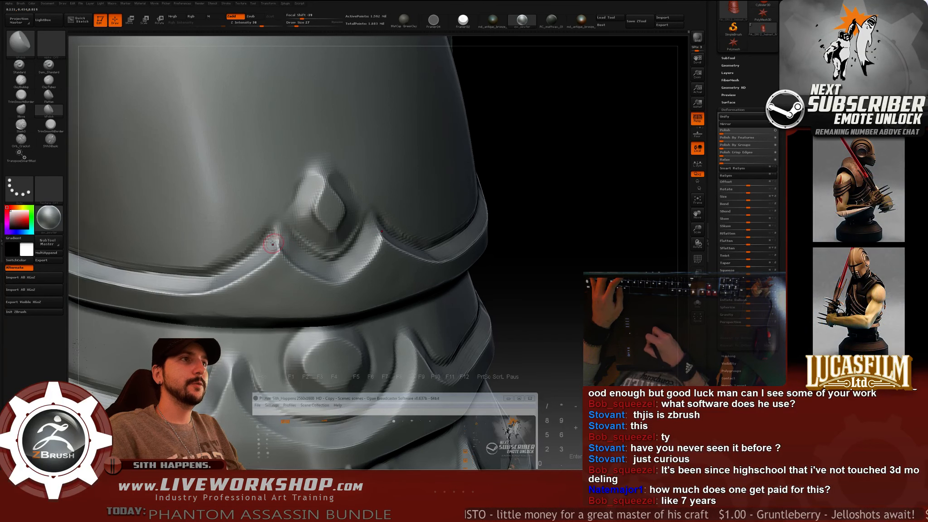
Smooth the lower edge of the rear dome panel along the rim beside the diamond ornament.
{"action": "right_click_drag", "start_coordinate": [250, 221], "coordinate": [259, 191]}
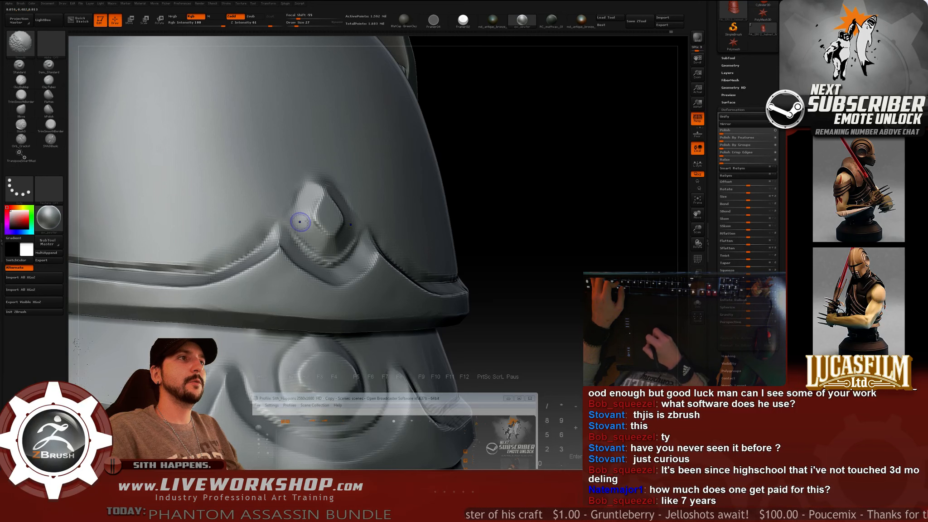
{"action": "right_click_drag", "start_coordinate": [300, 222], "coordinate": [370, 204], "text": "alt"}
{"action": "left_click_drag", "start_coordinate": [193, 236], "coordinate": [246, 240], "text": "shift"}
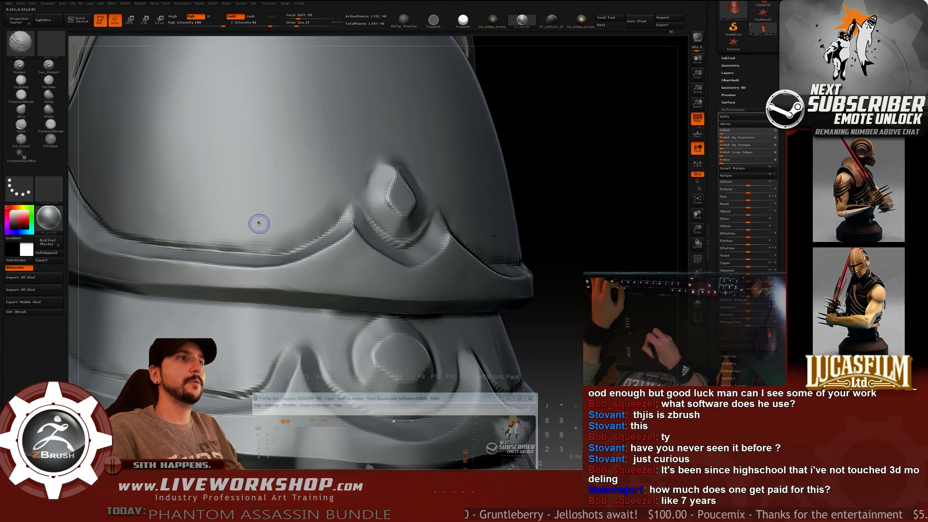
{"action": "right_click_drag", "start_coordinate": [254, 222], "coordinate": [227, 240], "text": "ctrl"}
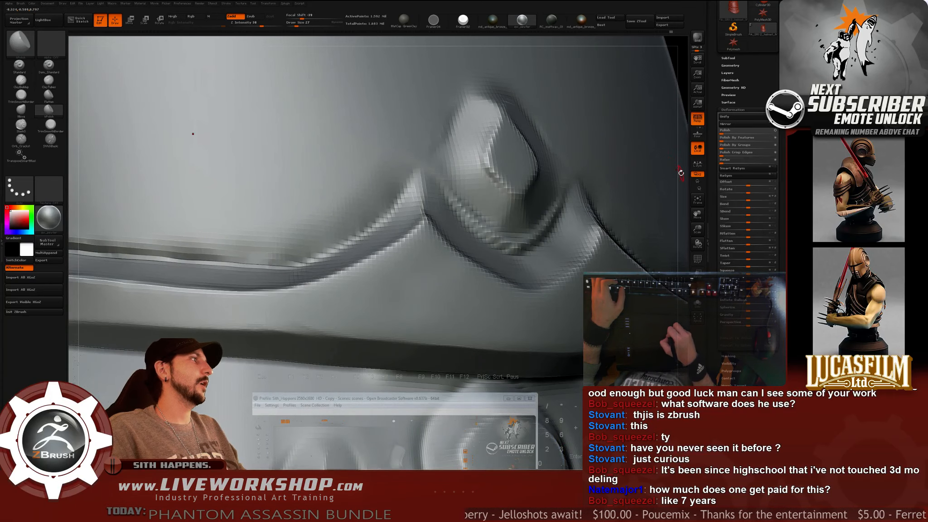
{"action": "right_click_drag", "start_coordinate": [681, 173], "coordinate": [670, 73], "text": "ctrl"}
{"action": "right_click_drag", "start_coordinate": [200, 191], "coordinate": [159, 221], "text": "alt"}
{"action": "right_click_drag", "start_coordinate": [168, 139], "coordinate": [139, 158], "text": "alt"}
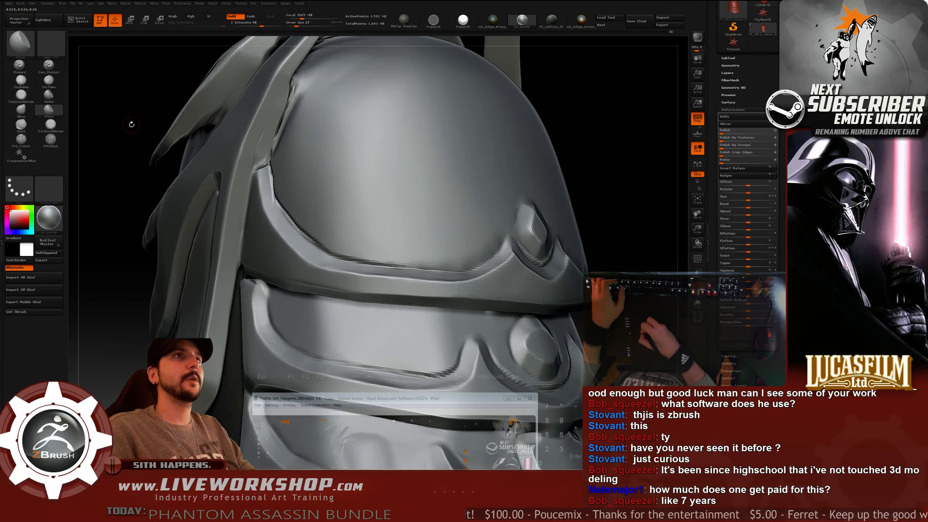
{"action": "right_click_drag", "start_coordinate": [132, 124], "coordinate": [154, 127]}
{"action": "key", "text": "shift"}
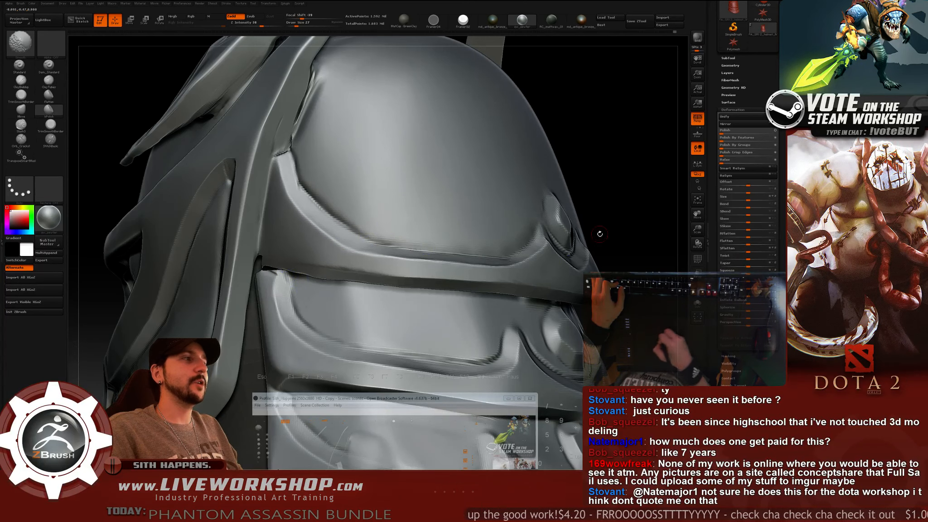
Adjust the polish brush size and flatten the lower edge of the brow above the eye opening.
{"action": "left_click_drag", "start_coordinate": [615, 187], "coordinate": [609, 179], "text": "alt"}
{"action": "key", "text": "f"}
{"action": "mouse_move", "coordinate": [482, 244]}
{"action": "left_mouse_down"}
{"action": "mouse_move", "coordinate": [488, 226]}
{"action": "mouse_move", "coordinate": [491, 253]}
{"action": "mouse_move", "coordinate": [474, 254]}
{"action": "mouse_move", "coordinate": [529, 259]}
{"action": "mouse_move", "coordinate": [540, 271]}
{"action": "mouse_move", "coordinate": [566, 244]}
{"action": "mouse_move", "coordinate": [549, 279]}
{"action": "mouse_move", "coordinate": [532, 267]}
{"action": "mouse_move", "coordinate": [549, 251]}
{"action": "left_mouse_up"}
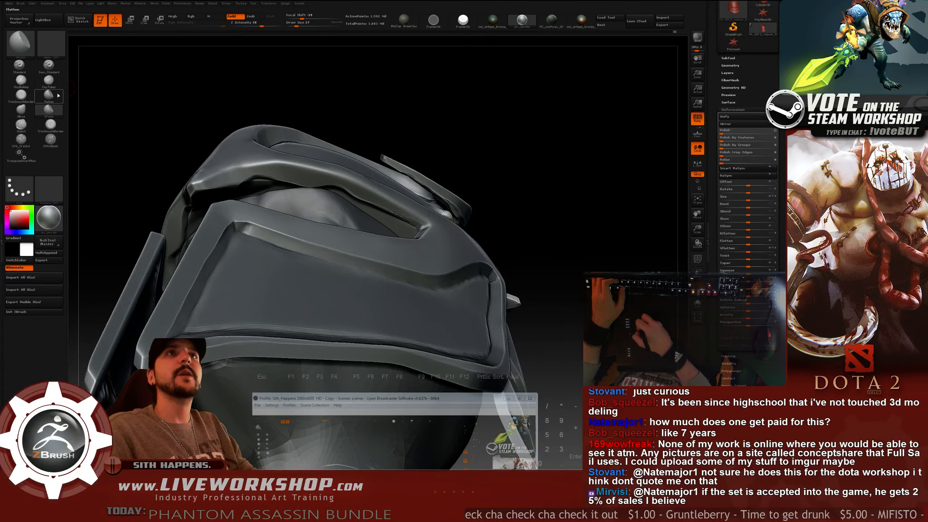
{"action": "left_click_drag", "start_coordinate": [474, 110], "coordinate": [598, 164]}
{"action": "left_click", "coordinate": [299, 24]}
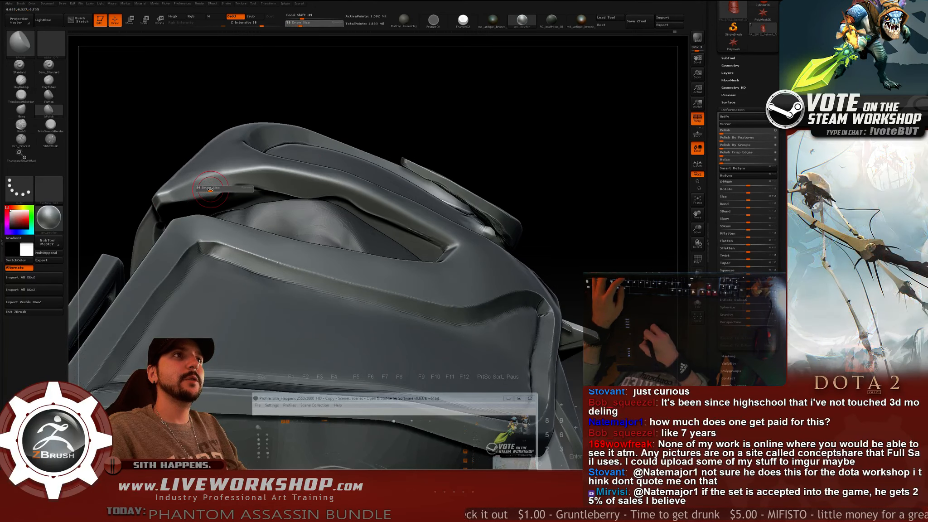
{"action": "mouse_move", "coordinate": [194, 93]}
{"action": "left_mouse_down"}
{"action": "mouse_move", "coordinate": [170, 141]}
{"action": "mouse_move", "coordinate": [163, 131]}
{"action": "mouse_move", "coordinate": [199, 174]}
{"action": "mouse_move", "coordinate": [168, 152]}
{"action": "left_mouse_up"}
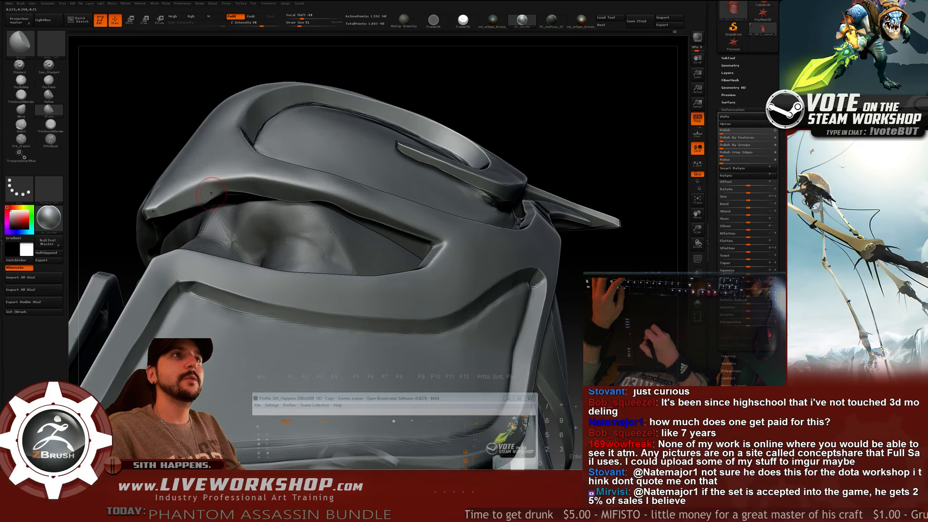
{"action": "mouse_move", "coordinate": [136, 95]}
{"action": "left_mouse_down"}
{"action": "mouse_move", "coordinate": [192, 119]}
{"action": "mouse_move", "coordinate": [159, 122]}
{"action": "left_mouse_up"}
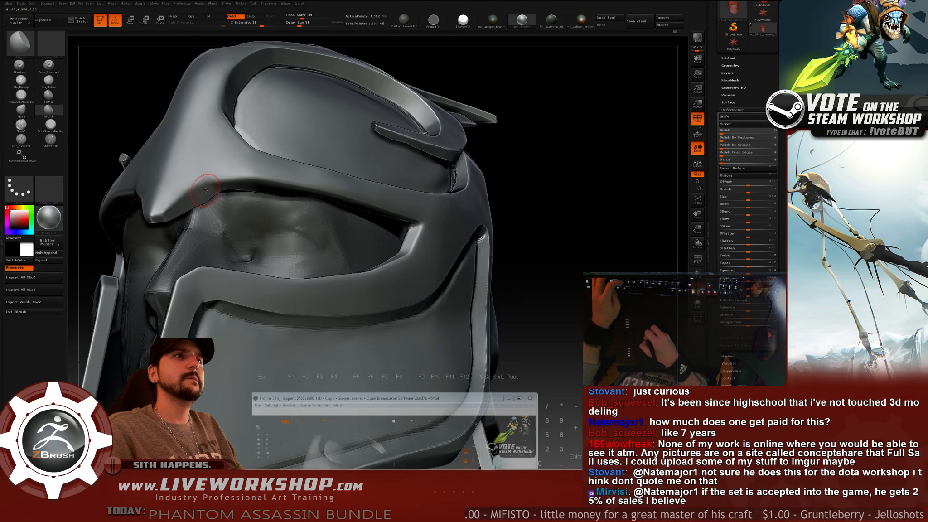
{"action": "left_click_drag", "start_coordinate": [498, 199], "coordinate": [469, 152]}
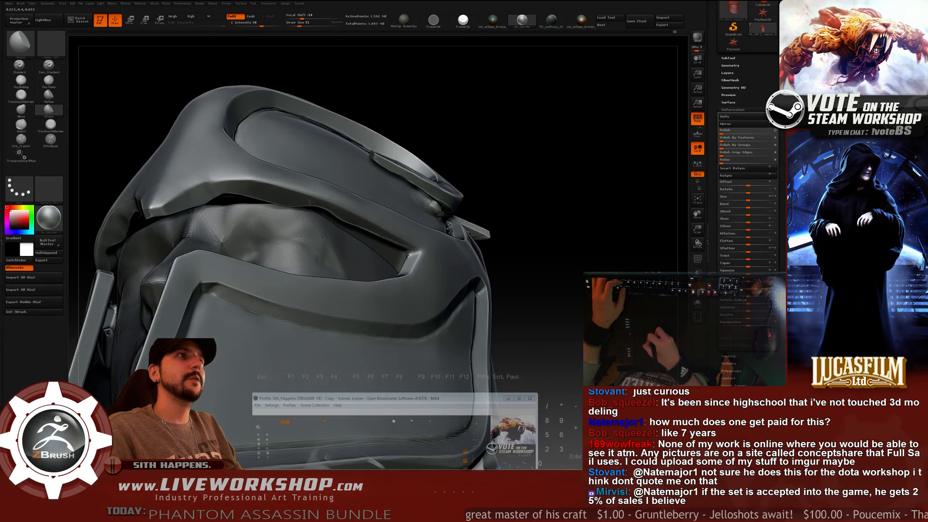
{"action": "left_click_drag", "start_coordinate": [569, 242], "coordinate": [561, 183]}
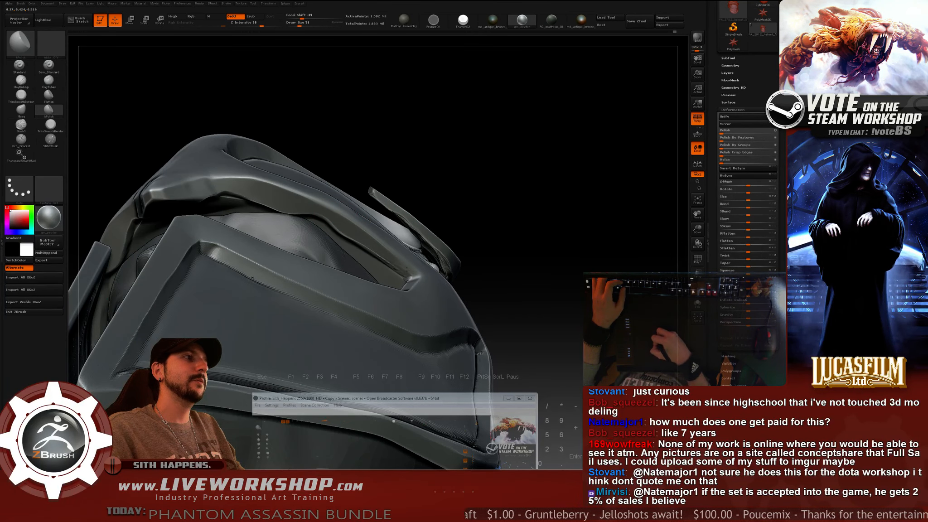
Enlarge the polish brush and flatten the bevel at the outer corner of the eye opening.
{"action": "mouse_move", "coordinate": [569, 251]}
{"action": "left_mouse_down"}
{"action": "mouse_move", "coordinate": [561, 312]}
{"action": "mouse_move", "coordinate": [560, 253]}
{"action": "left_mouse_up"}
{"action": "key", "text": "]"}
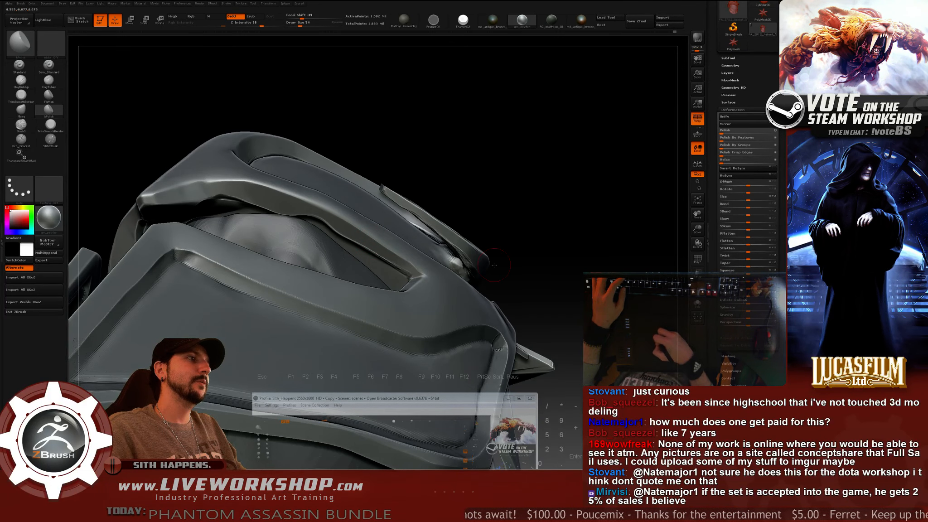
{"action": "mouse_move", "coordinate": [521, 254]}
{"action": "left_mouse_down"}
{"action": "mouse_move", "coordinate": [520, 335]}
{"action": "mouse_move", "coordinate": [439, 313]}
{"action": "mouse_move", "coordinate": [539, 290]}
{"action": "left_mouse_up"}
{"action": "left_click_drag", "start_coordinate": [409, 279], "coordinate": [407, 285]}
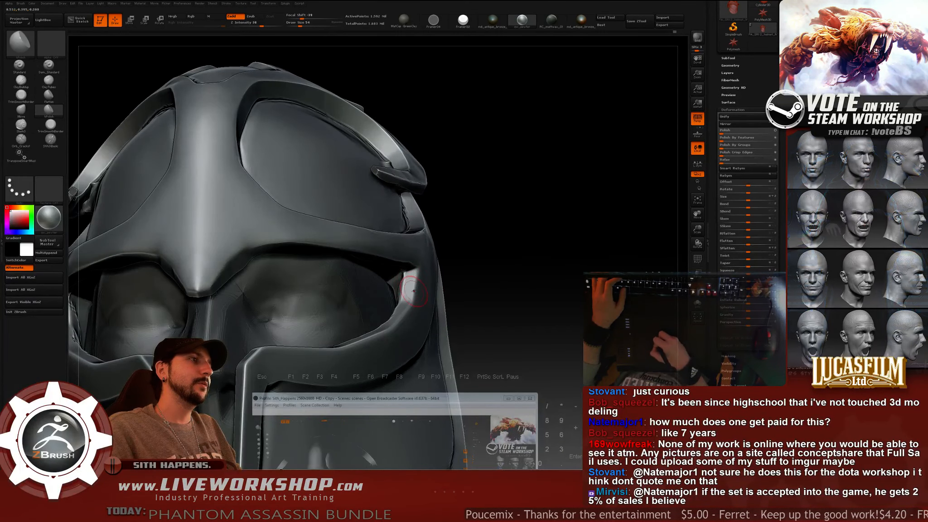
{"action": "mouse_move", "coordinate": [593, 213]}
{"action": "left_mouse_down"}
{"action": "mouse_move", "coordinate": [544, 240]}
{"action": "mouse_move", "coordinate": [534, 263]}
{"action": "mouse_move", "coordinate": [610, 245]}
{"action": "mouse_move", "coordinate": [627, 280]}
{"action": "left_mouse_up"}
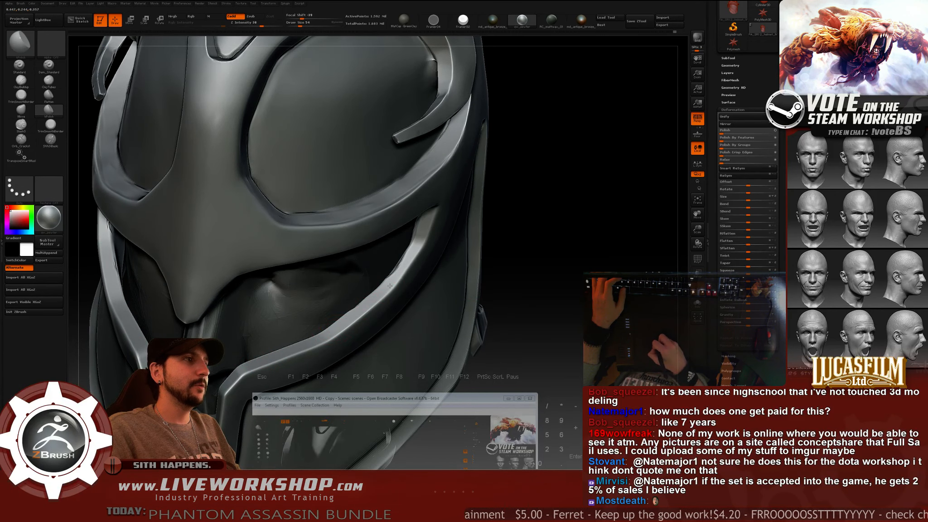
{"action": "left_click_drag", "start_coordinate": [539, 267], "coordinate": [549, 204]}
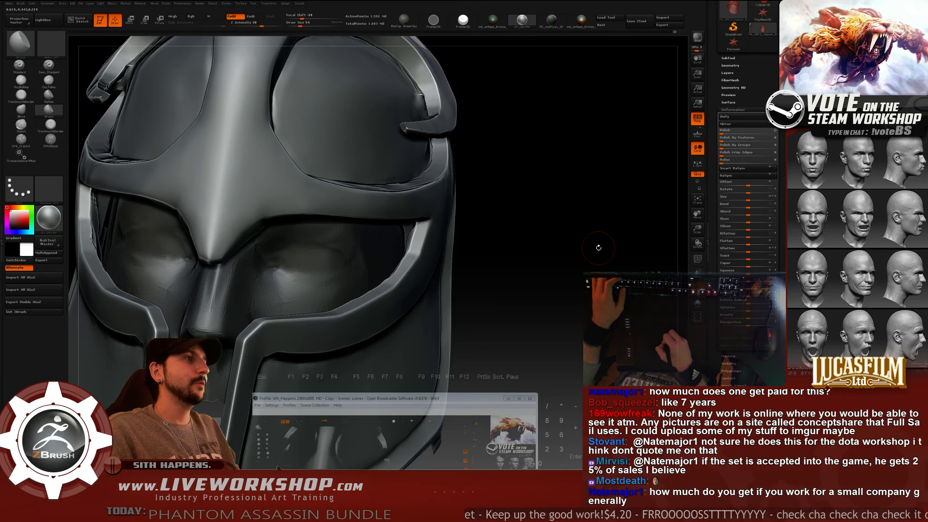
Resize the polish brush and refine the brow's lower edge between the pointed nose tip and the eye opening.
{"action": "mouse_move", "coordinate": [598, 248]}
{"action": "left_mouse_down"}
{"action": "mouse_move", "coordinate": [630, 246]}
{"action": "mouse_move", "coordinate": [594, 224]}
{"action": "mouse_move", "coordinate": [585, 238]}
{"action": "left_mouse_up"}
{"action": "key", "text": "f"}
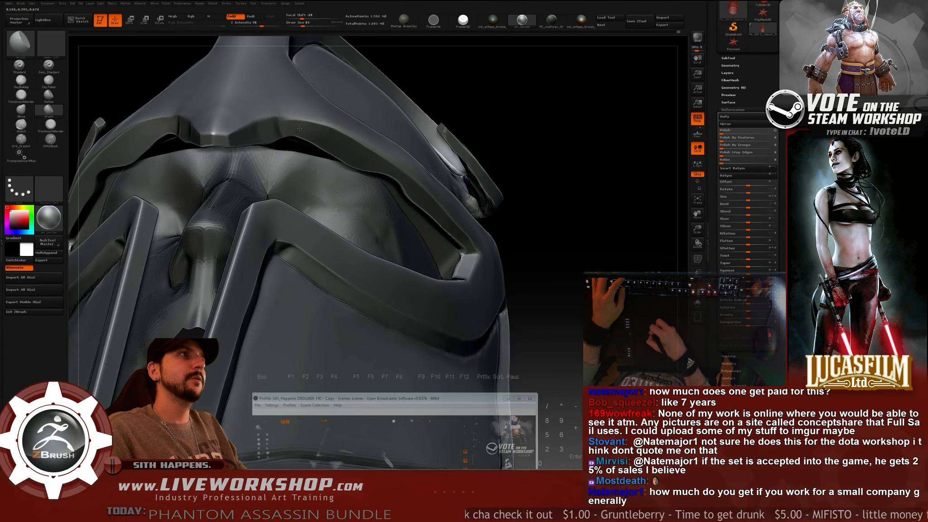
{"action": "left_click_drag", "start_coordinate": [564, 173], "coordinate": [555, 254]}
{"action": "left_click_drag", "start_coordinate": [620, 176], "coordinate": [562, 195]}
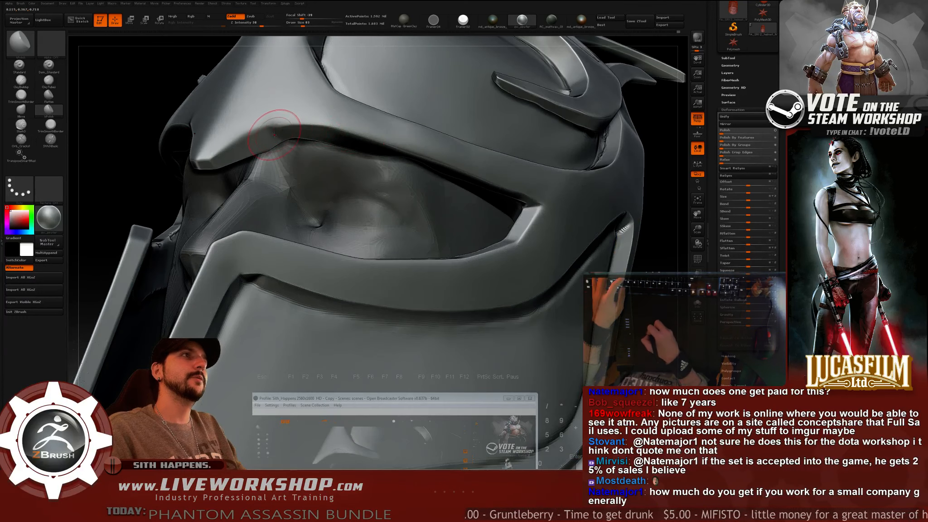
{"action": "key", "text": "s"}
{"action": "left_click", "coordinate": [279, 134]}
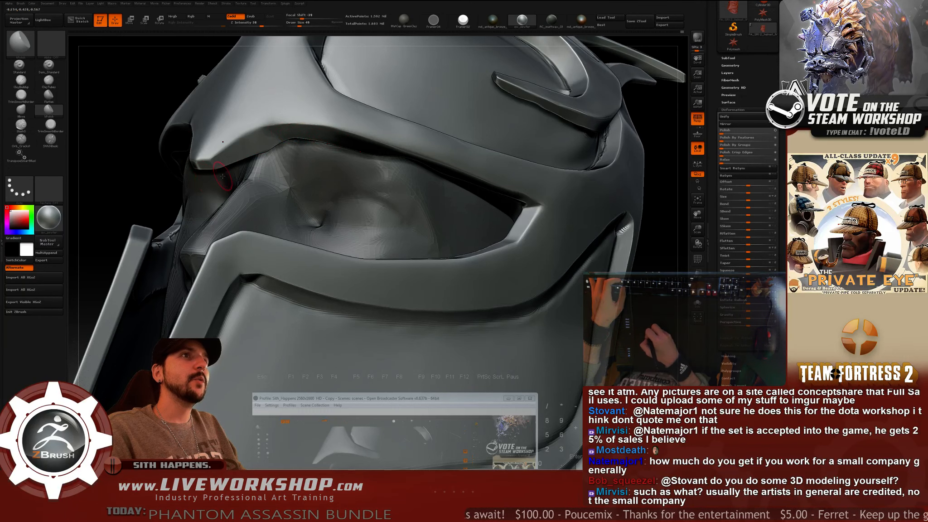
{"action": "left_click_drag", "start_coordinate": [154, 184], "coordinate": [152, 116], "text": "alt"}
{"action": "mouse_move", "coordinate": [421, 199]}
{"action": "left_mouse_down"}
{"action": "mouse_move", "coordinate": [556, 196]}
{"action": "mouse_move", "coordinate": [385, 200]}
{"action": "left_mouse_up"}
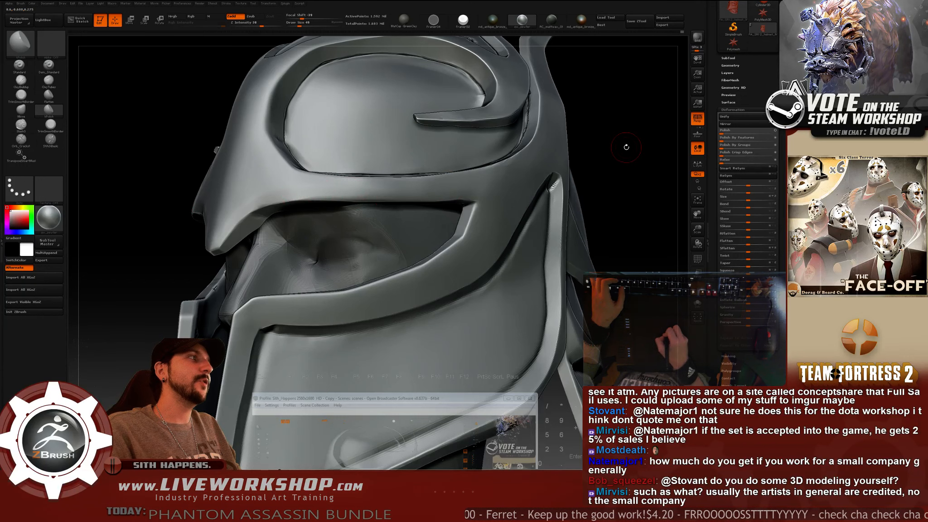
{"action": "left_click_drag", "start_coordinate": [627, 147], "coordinate": [577, 202]}
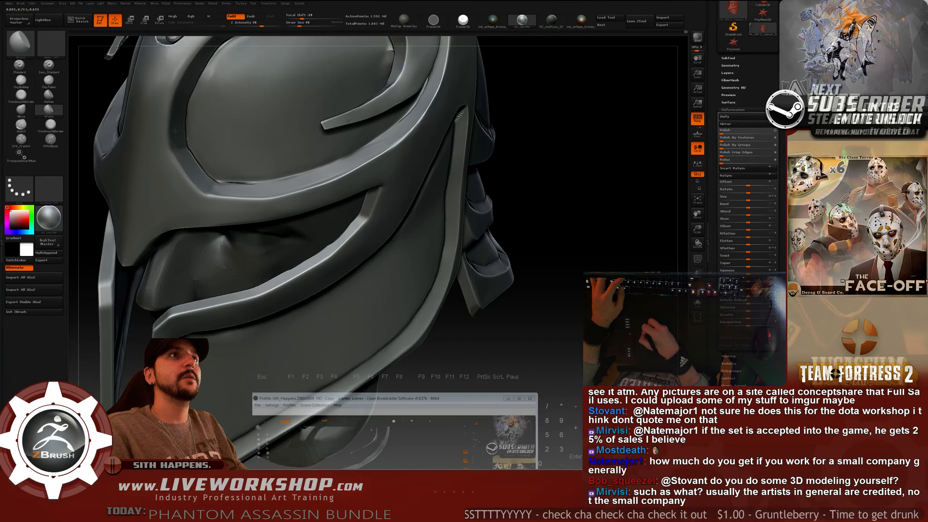
Save the helmet tool as a new version named PA_SR12_helmet_1bb.ztl in the project's model folder.
{"action": "key", "text": "f"}
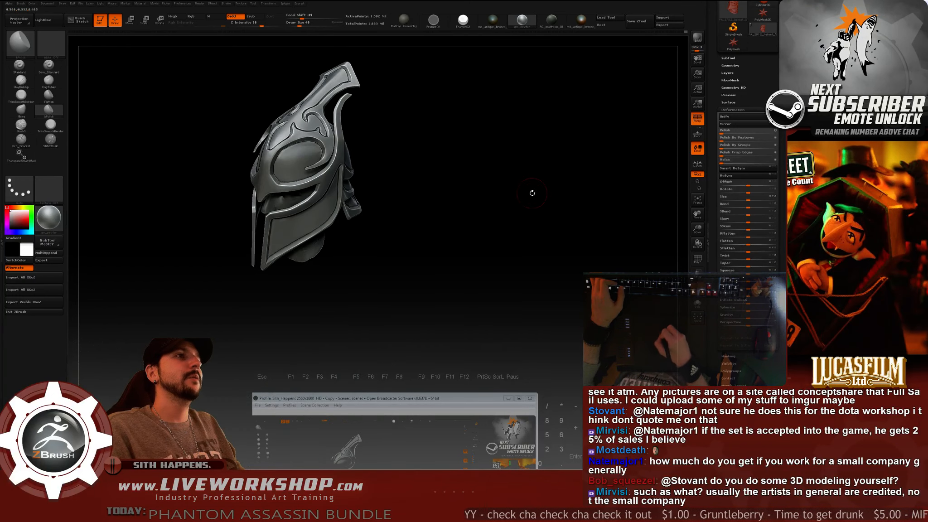
{"action": "left_click_drag", "start_coordinate": [533, 193], "coordinate": [524, 266]}
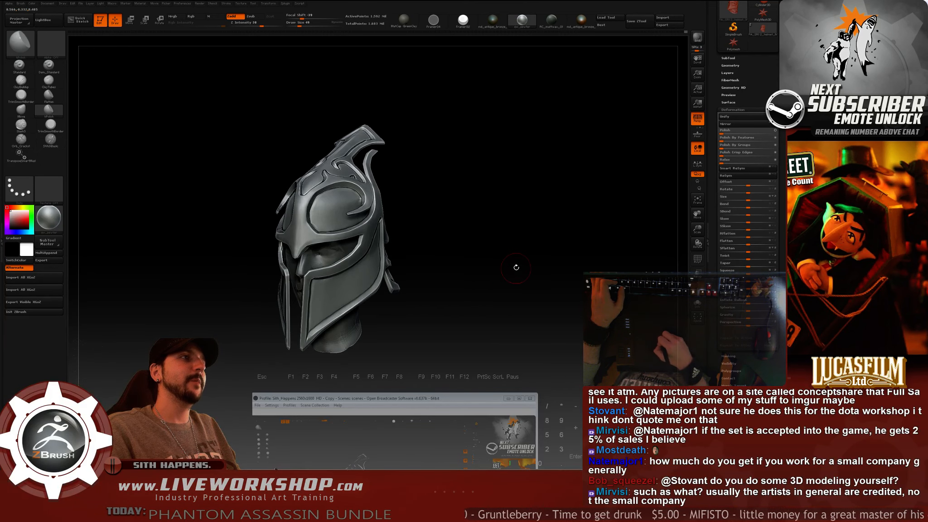
{"action": "left_click", "coordinate": [641, 22]}
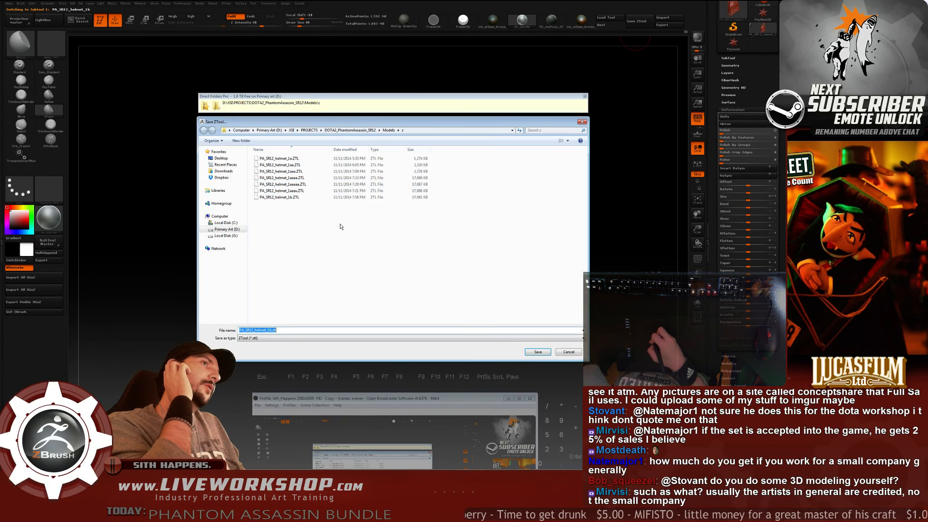
{"action": "type", "text": "b"}
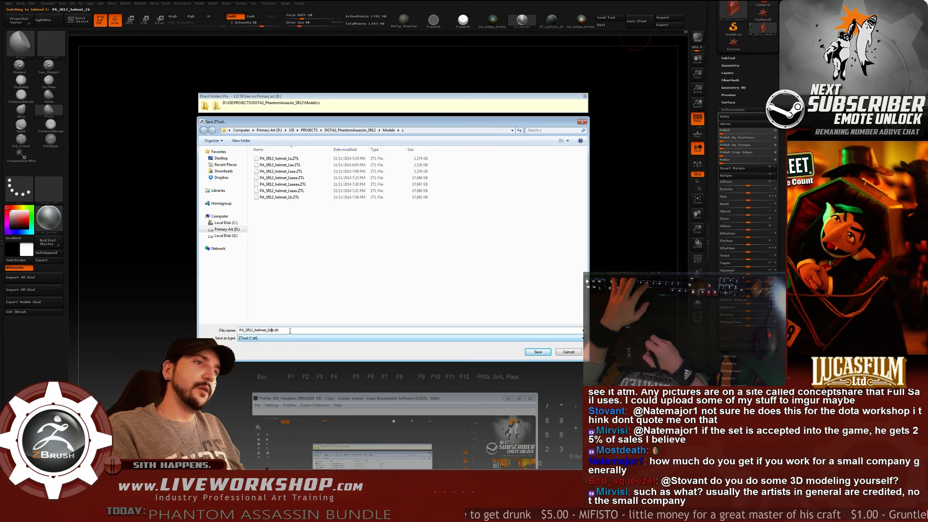
{"action": "left_click", "coordinate": [538, 352]}
Switch to the ClayBuildup brush and smooth the rear dome panel's upper side corner where it meets the side strap.
{"action": "mouse_move", "coordinate": [525, 247]}
{"action": "left_mouse_down"}
{"action": "mouse_move", "coordinate": [510, 243]}
{"action": "mouse_move", "coordinate": [530, 267]}
{"action": "mouse_move", "coordinate": [536, 235]}
{"action": "mouse_move", "coordinate": [575, 228]}
{"action": "mouse_move", "coordinate": [619, 257]}
{"action": "mouse_move", "coordinate": [526, 265]}
{"action": "mouse_move", "coordinate": [613, 256]}
{"action": "mouse_move", "coordinate": [502, 247]}
{"action": "mouse_move", "coordinate": [510, 249]}
{"action": "left_mouse_up"}
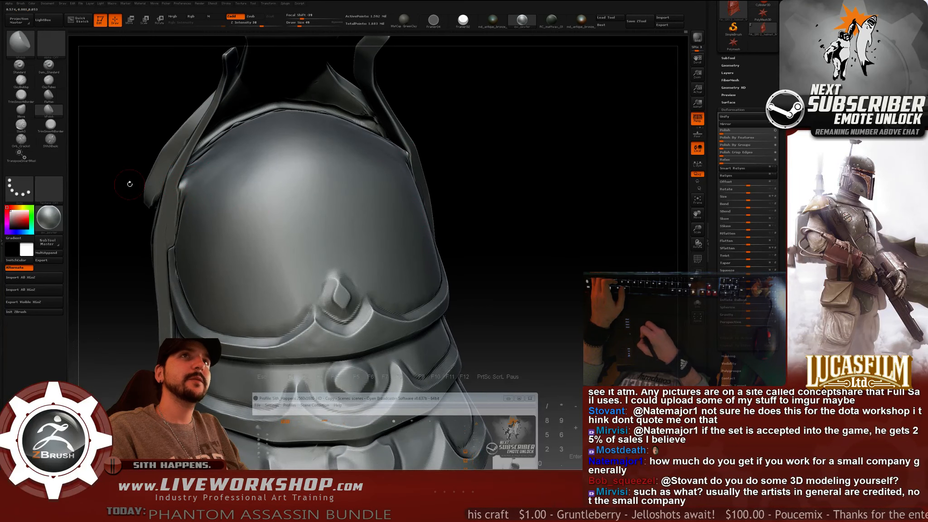
{"action": "left_click_drag", "start_coordinate": [128, 182], "coordinate": [152, 213], "text": "alt"}
{"action": "left_click", "coordinate": [21, 81]}
{"action": "mouse_move", "coordinate": [101, 82]}
{"action": "left_mouse_down", "text": "alt"}
{"action": "mouse_move", "coordinate": [166, 103]}
{"action": "mouse_move", "coordinate": [146, 114]}
{"action": "left_mouse_up", "text": "alt"}
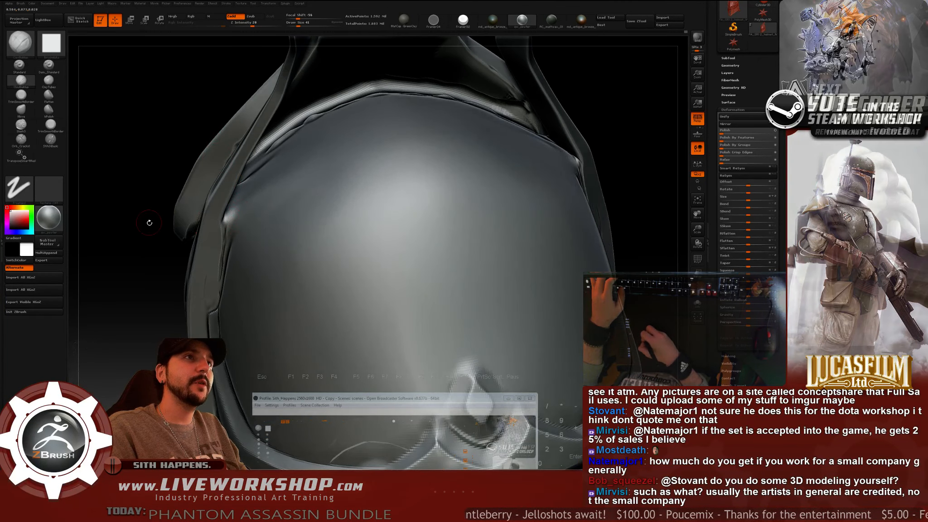
{"action": "left_click_drag", "start_coordinate": [149, 222], "coordinate": [126, 197]}
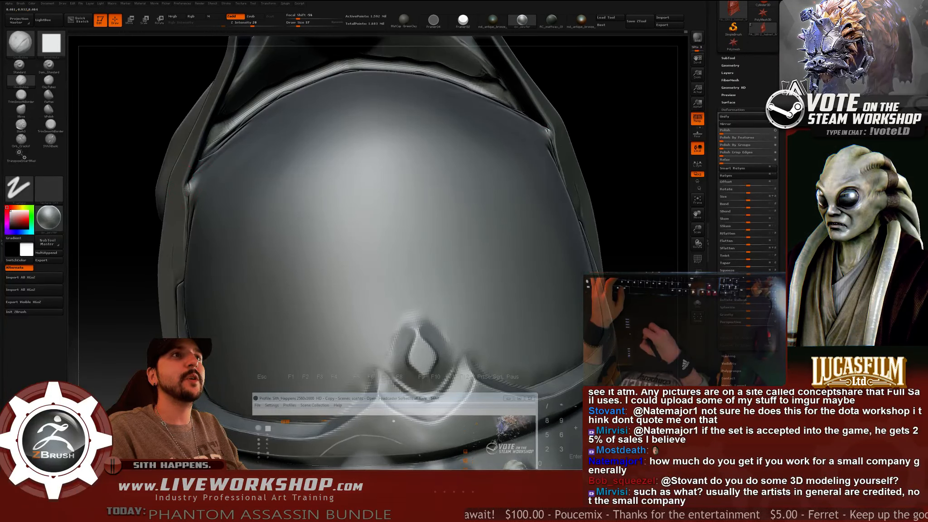
{"action": "left_click_drag", "start_coordinate": [183, 192], "coordinate": [160, 197], "text": "shift"}
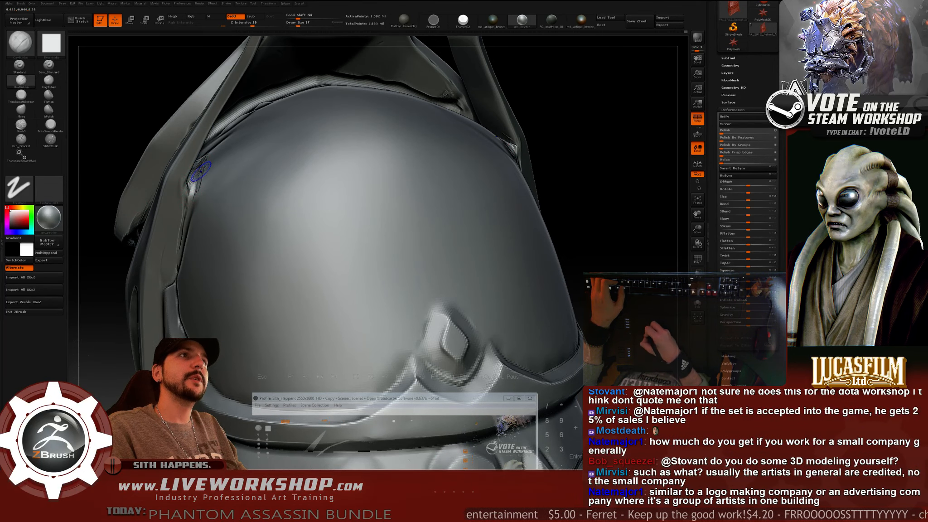
{"action": "left_click_drag", "start_coordinate": [201, 172], "coordinate": [198, 187], "text": "shift"}
Smooth the notch on the side of the rear dome panel where the lower rim meets the side strap, resizing the brush.
{"action": "mouse_move", "coordinate": [606, 160]}
{"action": "left_mouse_down"}
{"action": "mouse_move", "coordinate": [621, 156]}
{"action": "mouse_move", "coordinate": [544, 217]}
{"action": "mouse_move", "coordinate": [596, 174]}
{"action": "mouse_move", "coordinate": [534, 152]}
{"action": "left_mouse_up"}
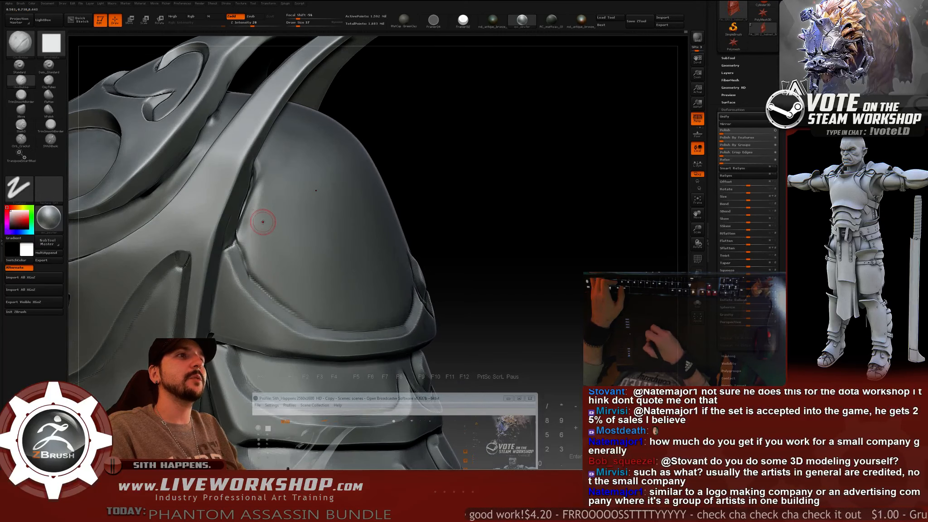
{"action": "left_click_drag", "start_coordinate": [241, 226], "coordinate": [252, 262], "text": "shift"}
{"action": "key", "text": "s"}
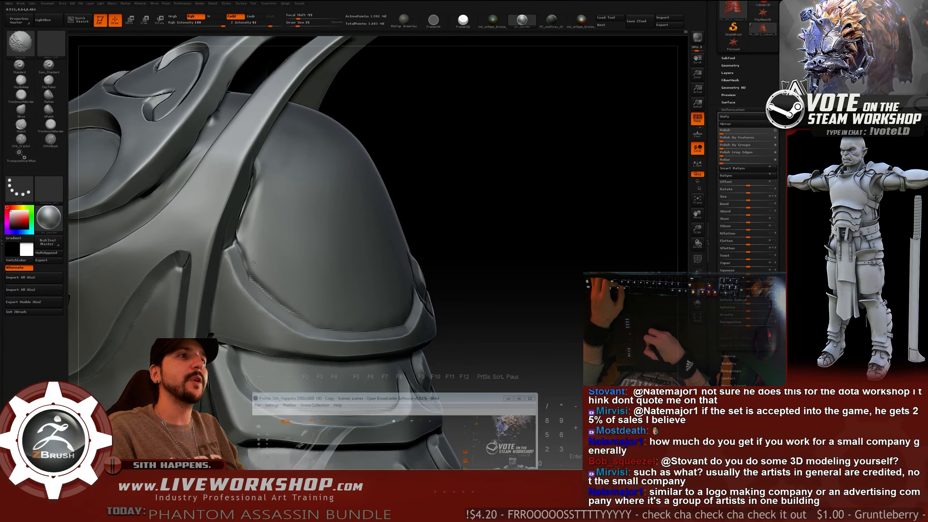
{"action": "left_click_drag", "start_coordinate": [247, 229], "coordinate": [244, 233], "text": "shift"}
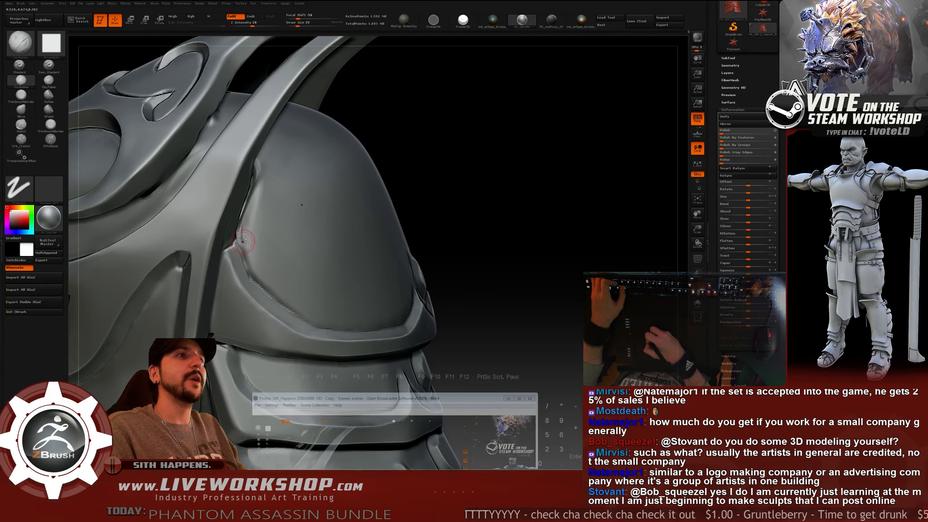
Smooth the rear dome panel's notch beside the side strap and the raised trim peaks around the ornaments on the neck plates.
{"action": "left_click_drag", "start_coordinate": [243, 247], "coordinate": [242, 237], "text": "shift"}
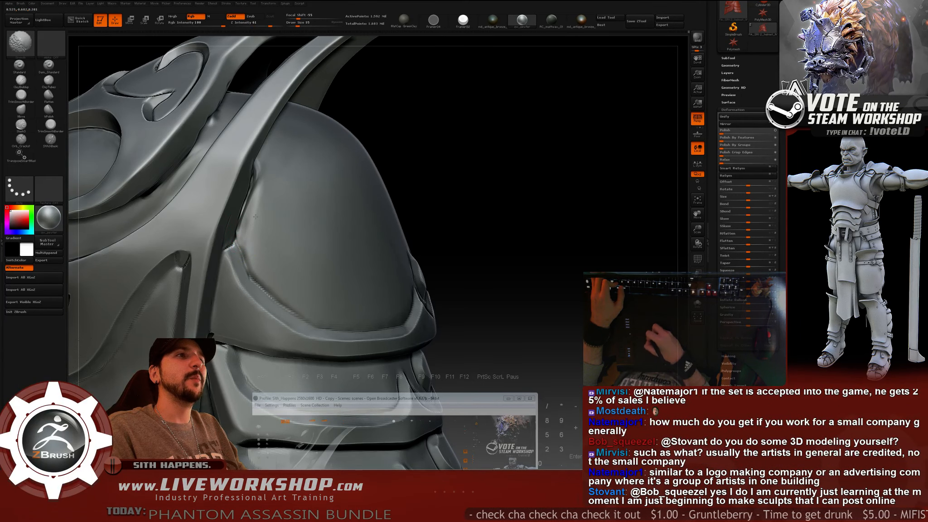
{"action": "mouse_move", "coordinate": [493, 155]}
{"action": "left_mouse_down"}
{"action": "mouse_move", "coordinate": [555, 170]}
{"action": "mouse_move", "coordinate": [464, 218]}
{"action": "mouse_move", "coordinate": [475, 176]}
{"action": "mouse_move", "coordinate": [515, 203]}
{"action": "mouse_move", "coordinate": [527, 245]}
{"action": "mouse_move", "coordinate": [559, 205]}
{"action": "mouse_move", "coordinate": [571, 168]}
{"action": "mouse_move", "coordinate": [603, 189]}
{"action": "mouse_move", "coordinate": [571, 166]}
{"action": "left_mouse_up"}
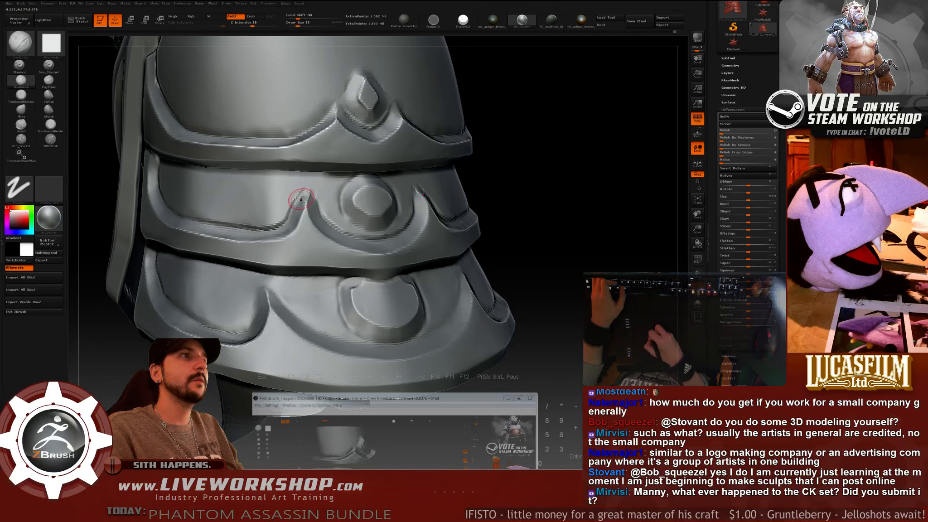
{"action": "key", "text": "shift"}
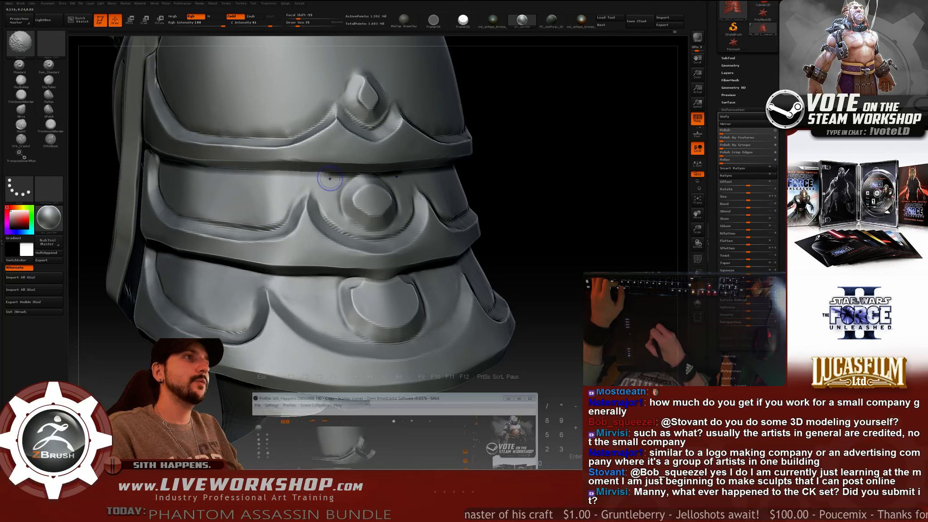
{"action": "key", "text": "shift"}
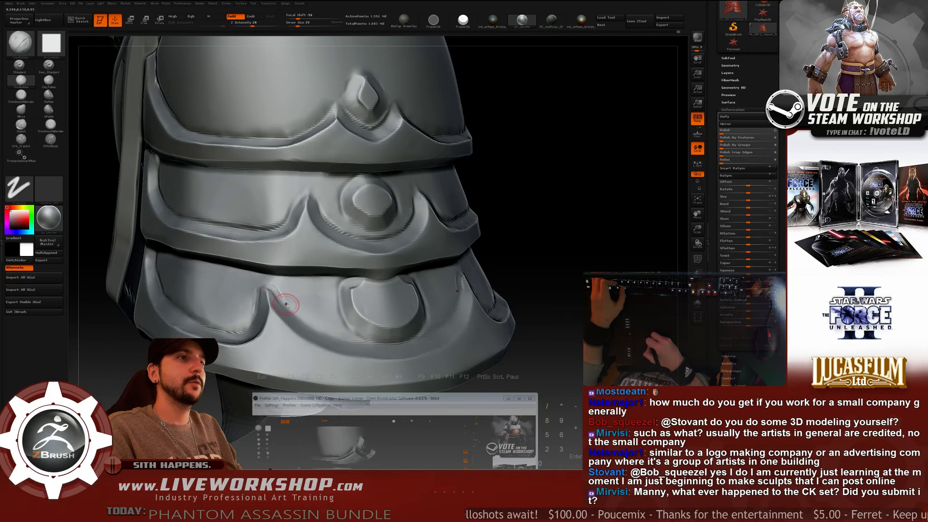
{"action": "key", "text": "shift"}
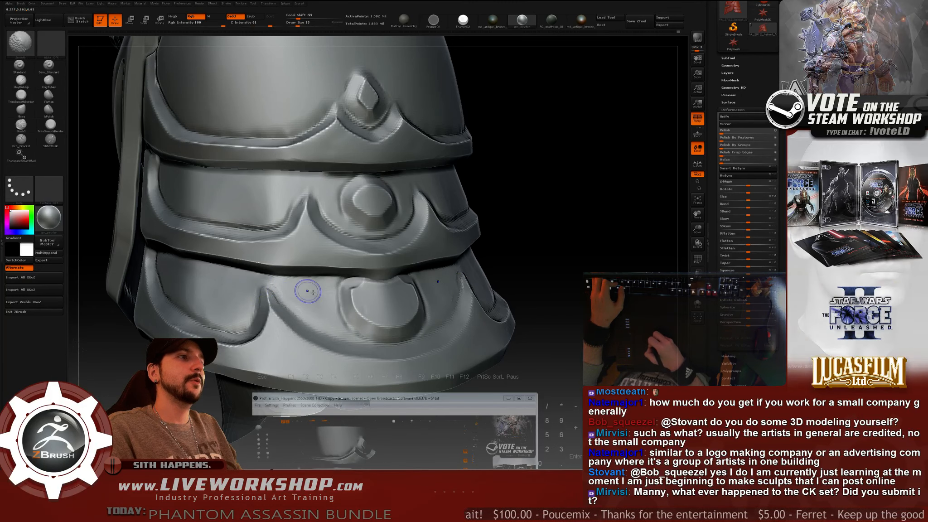
{"action": "mouse_move", "coordinate": [512, 267]}
{"action": "left_mouse_down", "text": "alt"}
{"action": "mouse_move", "coordinate": [487, 226]}
{"action": "mouse_move", "coordinate": [470, 270]}
{"action": "mouse_move", "coordinate": [459, 241]}
{"action": "left_mouse_up", "text": "alt"}
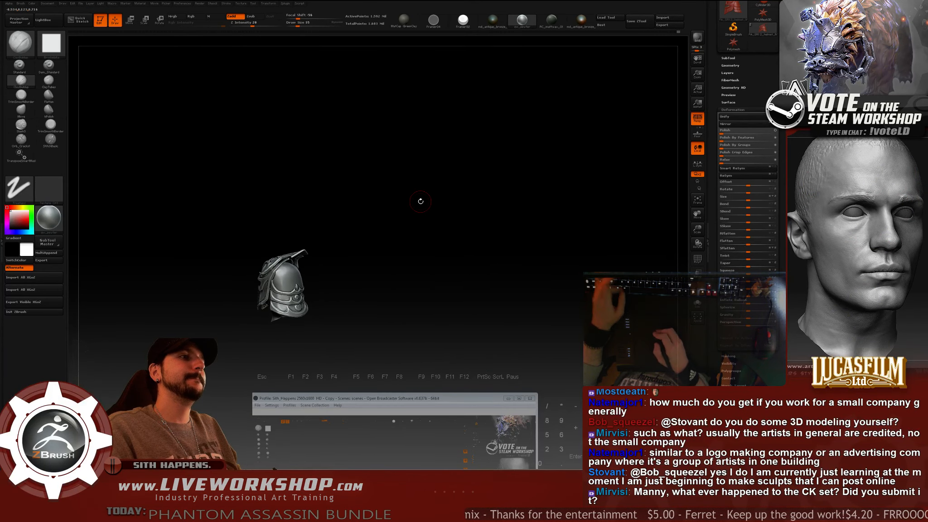
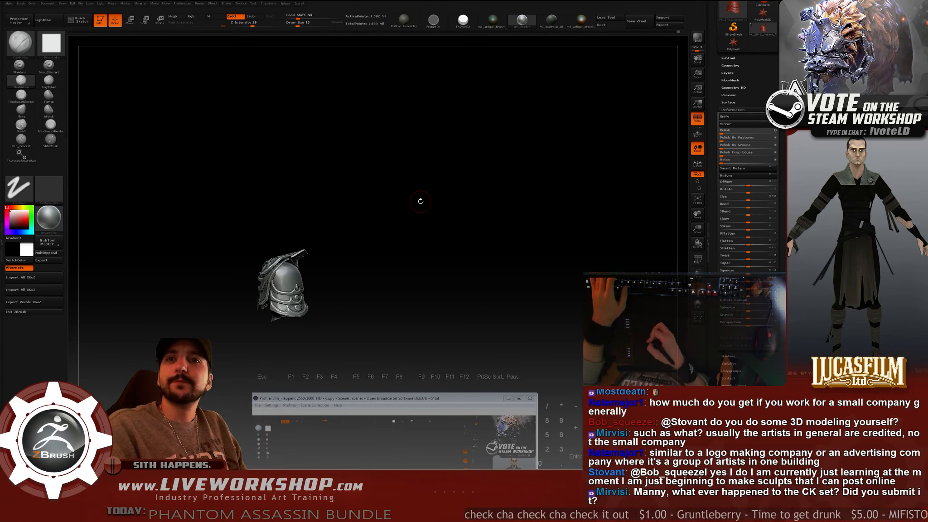
Resize the brush and touch up the rear inner edge of the helmet's oval side panel, inside the hooked trim.
{"action": "left_click_drag", "start_coordinate": [412, 219], "coordinate": [584, 240]}
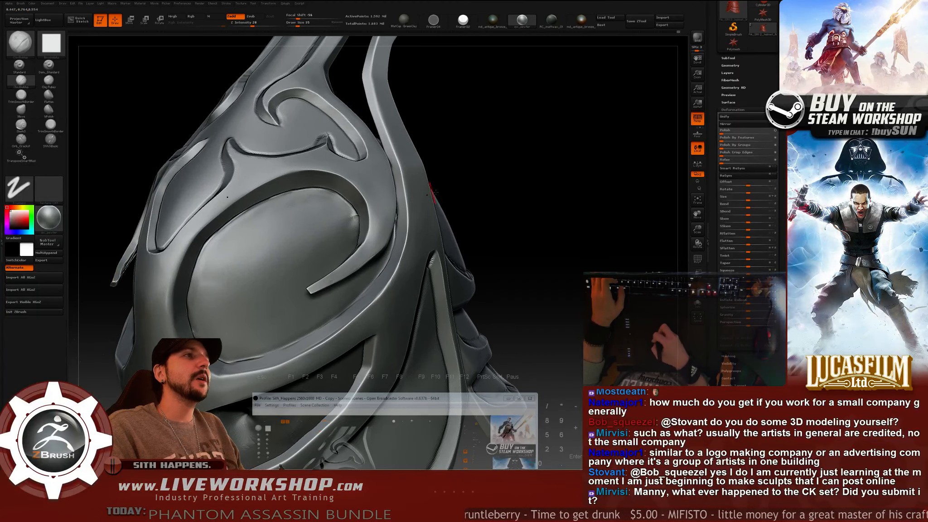
{"action": "left_click_drag", "start_coordinate": [539, 179], "coordinate": [509, 174], "text": "alt"}
{"action": "left_click_drag", "start_coordinate": [521, 133], "coordinate": [538, 137], "text": "alt"}
{"action": "key", "text": "s"}
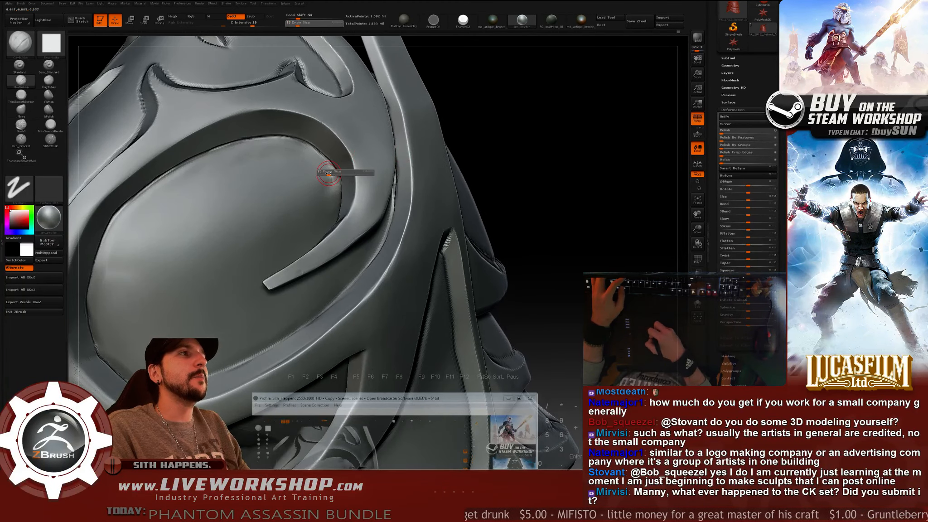
{"action": "left_click_drag", "start_coordinate": [329, 174], "coordinate": [328, 174]}
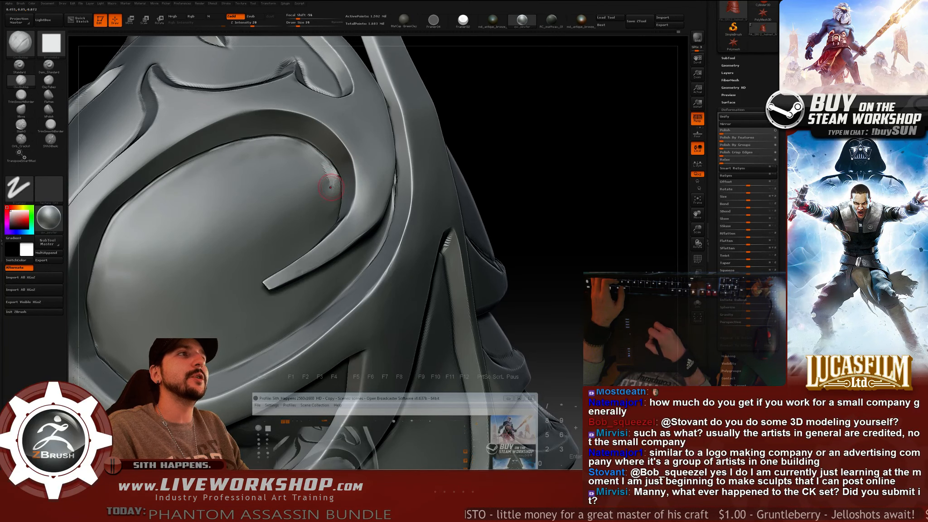
{"action": "left_click_drag", "start_coordinate": [331, 187], "coordinate": [329, 182], "text": "shift"}
Enlarge the brush, then fill and smooth the pinched area where the oval side panel meets the inside of the hooked trim.
{"action": "mouse_move", "coordinate": [507, 137]}
{"action": "left_mouse_down"}
{"action": "mouse_move", "coordinate": [574, 129]}
{"action": "mouse_move", "coordinate": [543, 145]}
{"action": "mouse_move", "coordinate": [437, 166]}
{"action": "left_mouse_up"}
{"action": "key", "text": "bracketright"}
{"action": "key", "text": "bracketright"}
{"action": "left_click_drag", "start_coordinate": [344, 190], "coordinate": [358, 211]}
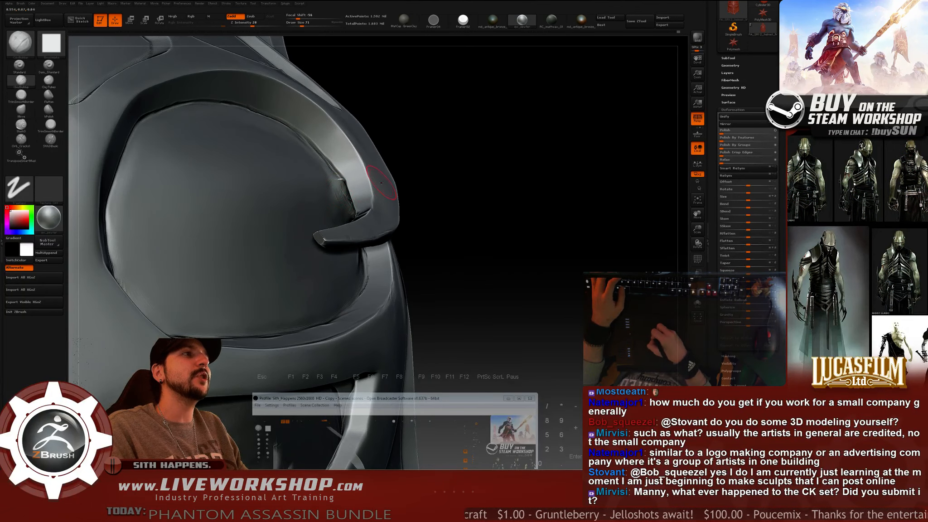
{"action": "mouse_move", "coordinate": [503, 171]}
{"action": "left_mouse_down"}
{"action": "mouse_move", "coordinate": [473, 171]}
{"action": "mouse_move", "coordinate": [475, 131]}
{"action": "mouse_move", "coordinate": [370, 211]}
{"action": "left_mouse_up"}
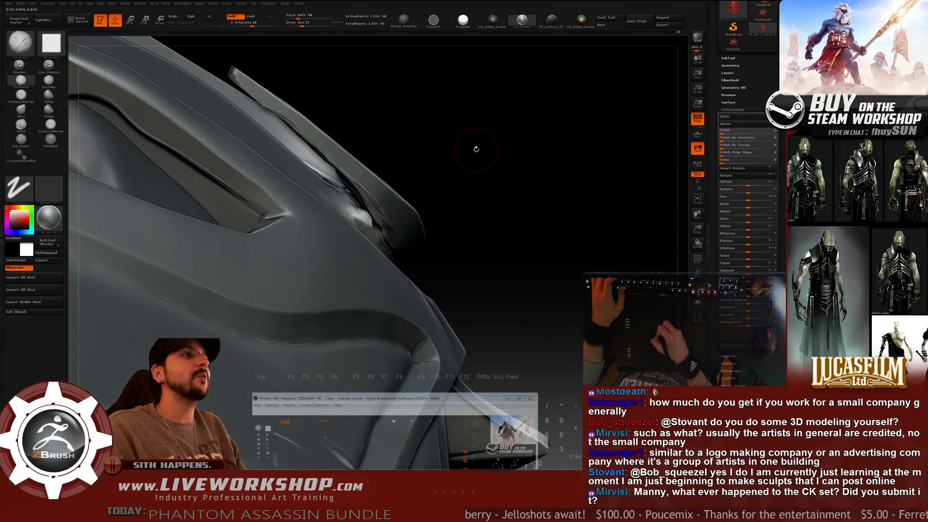
{"action": "left_click_drag", "start_coordinate": [476, 149], "coordinate": [351, 197]}
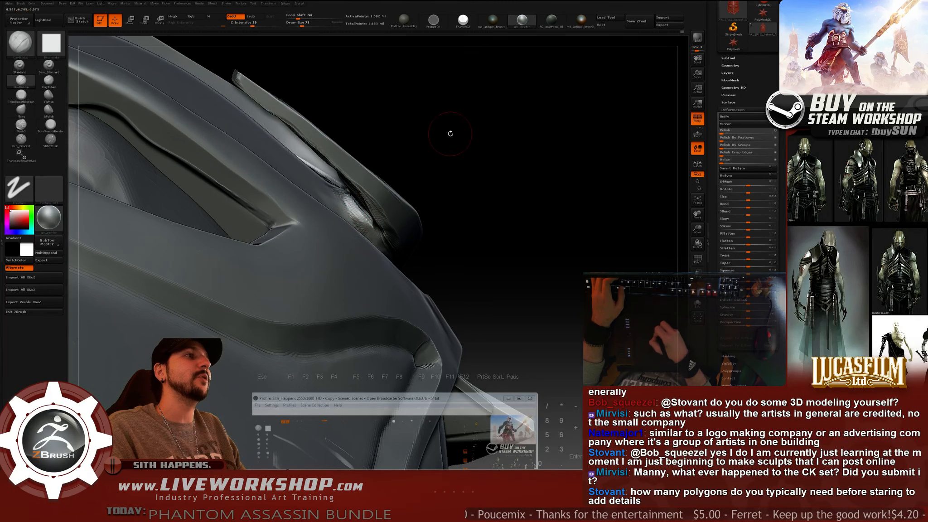
{"action": "mouse_move", "coordinate": [450, 133]}
{"action": "left_mouse_down"}
{"action": "mouse_move", "coordinate": [471, 130]}
{"action": "mouse_move", "coordinate": [456, 131]}
{"action": "left_mouse_up"}
{"action": "mouse_move", "coordinate": [345, 199]}
{"action": "left_mouse_down", "text": "shift"}
{"action": "mouse_move", "coordinate": [353, 213]}
{"action": "mouse_move", "coordinate": [346, 208]}
{"action": "left_mouse_up", "text": "shift"}
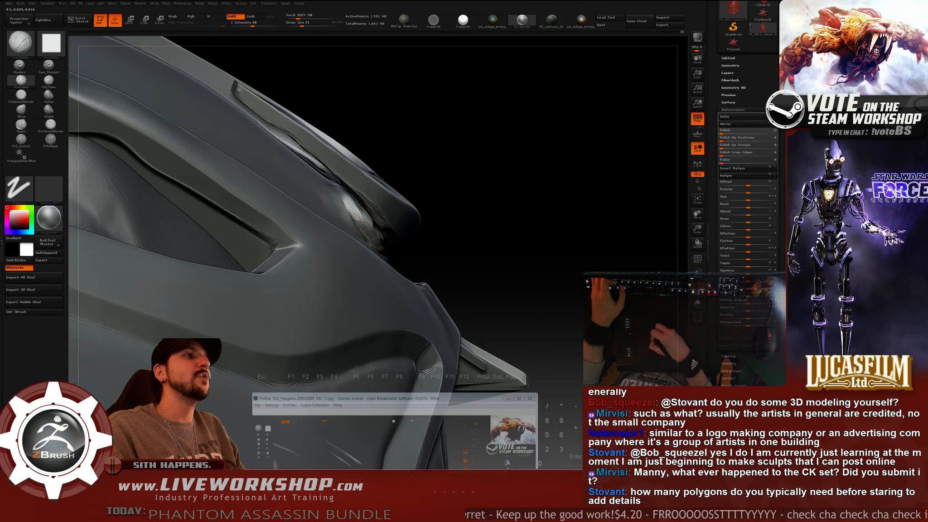
Select the ClayBuildup brush, enlarge it and build up the oval side panel's rear end next to the hooked trim.
{"action": "key", "text": "b"}
{"action": "key", "text": "s"}
{"action": "key", "text": "p"}
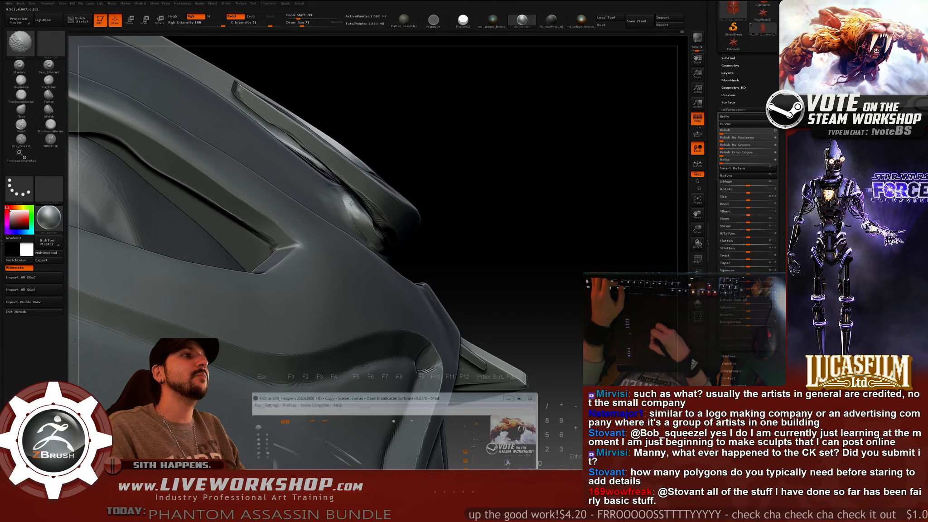
{"action": "key", "text": "b"}
{"action": "key", "text": "c"}
{"action": "key", "text": "b"}
{"action": "left_click_drag", "start_coordinate": [502, 176], "coordinate": [473, 197]}
{"action": "key", "text": "]"}
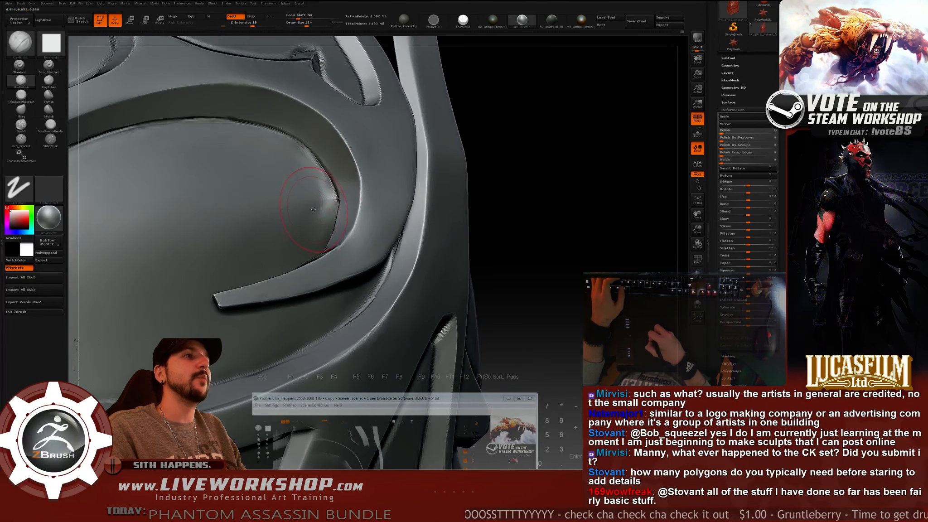
{"action": "mouse_move", "coordinate": [311, 203]}
{"action": "left_mouse_down"}
{"action": "mouse_move", "coordinate": [317, 226]}
{"action": "mouse_move", "coordinate": [321, 214]}
{"action": "mouse_move", "coordinate": [314, 232]}
{"action": "mouse_move", "coordinate": [317, 212]}
{"action": "mouse_move", "coordinate": [309, 216]}
{"action": "mouse_move", "coordinate": [322, 199]}
{"action": "left_mouse_up"}
Reduce the brush size and smooth the small crease at the oval side panel's rear edge above the hook's tip.
{"action": "mouse_move", "coordinate": [549, 155]}
{"action": "left_mouse_down"}
{"action": "mouse_move", "coordinate": [566, 145]}
{"action": "mouse_move", "coordinate": [525, 159]}
{"action": "left_mouse_up"}
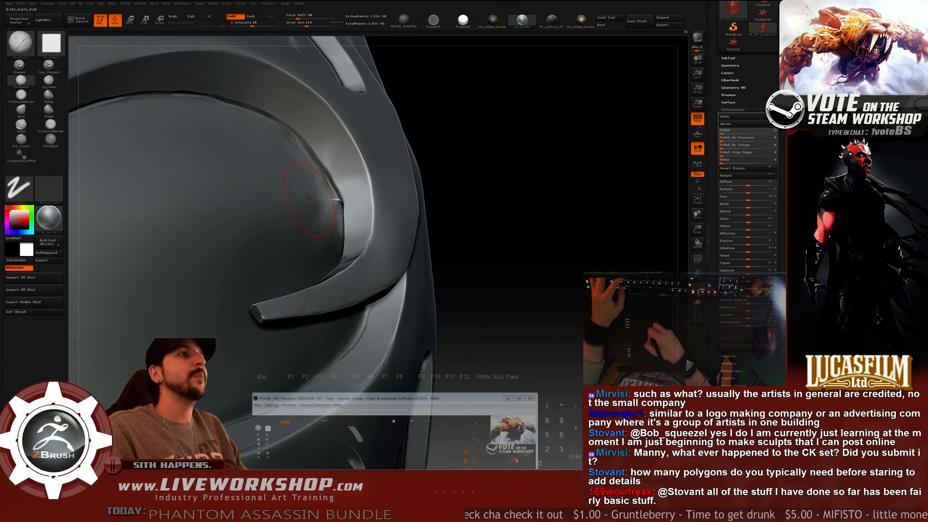
{"action": "key", "text": "s"}
{"action": "left_click_drag", "start_coordinate": [314, 200], "coordinate": [307, 200]}
{"action": "mouse_move", "coordinate": [487, 160]}
{"action": "left_mouse_down"}
{"action": "mouse_move", "coordinate": [489, 146]}
{"action": "mouse_move", "coordinate": [476, 157]}
{"action": "left_mouse_up"}
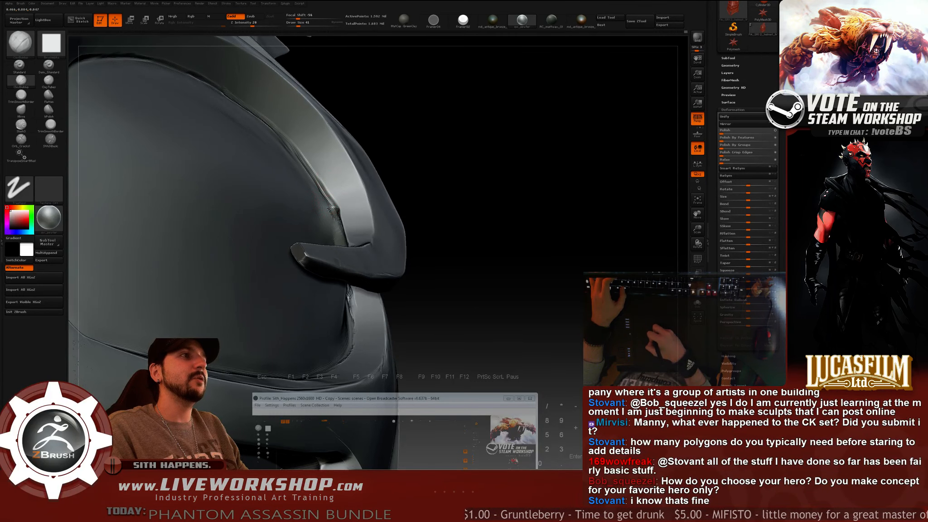
{"action": "left_click_drag", "start_coordinate": [333, 215], "coordinate": [331, 220], "text": "shift"}
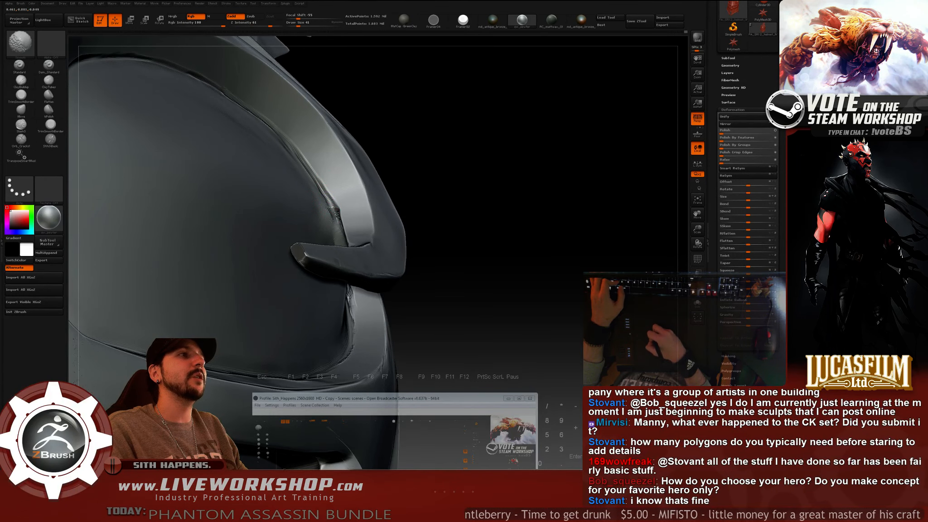
{"action": "mouse_move", "coordinate": [521, 223]}
{"action": "left_mouse_down", "text": "alt"}
{"action": "mouse_move", "coordinate": [490, 199]}
{"action": "mouse_move", "coordinate": [511, 228]}
{"action": "left_mouse_up", "text": "alt"}
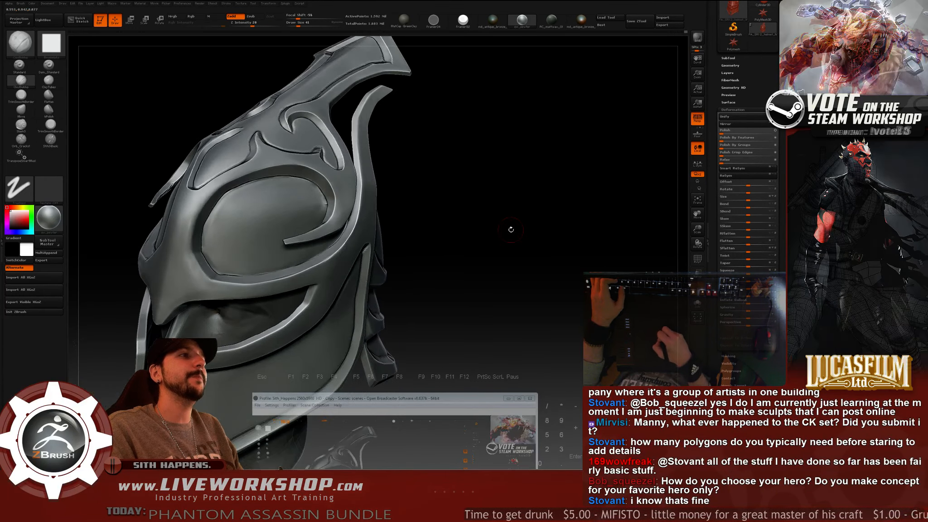
Adjust the brush size and smooth the upper front surface of the oval side panel.
{"action": "key", "text": "s"}
{"action": "mouse_move", "coordinate": [248, 210]}
{"action": "left_mouse_down", "text": "shift"}
{"action": "mouse_move", "coordinate": [235, 217]}
{"action": "mouse_move", "coordinate": [263, 204]}
{"action": "left_mouse_up", "text": "shift"}
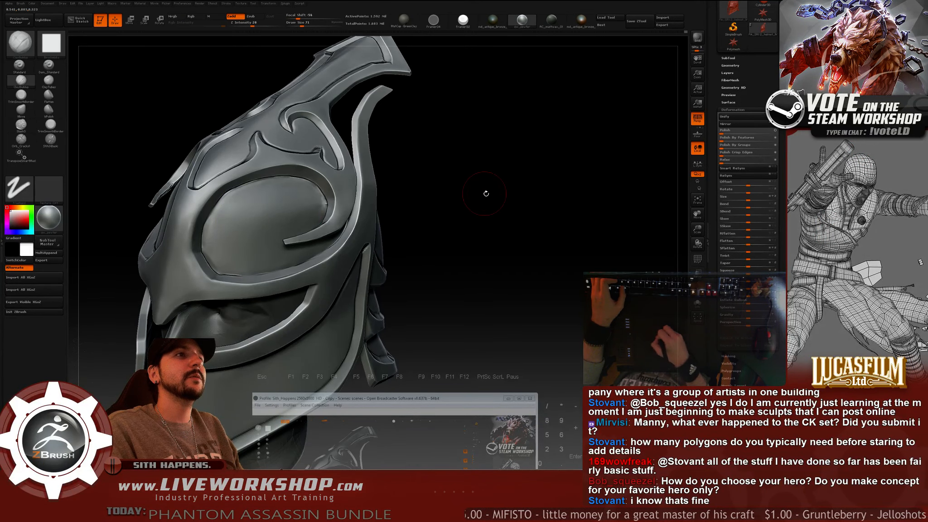
{"action": "mouse_move", "coordinate": [485, 192]}
{"action": "left_mouse_down"}
{"action": "mouse_move", "coordinate": [566, 213]}
{"action": "mouse_move", "coordinate": [553, 222]}
{"action": "left_mouse_up"}
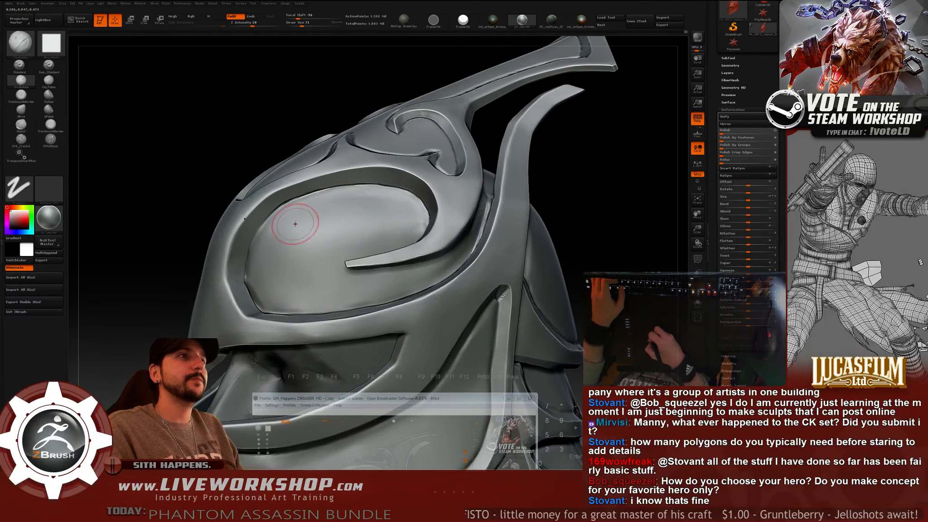
{"action": "key", "text": "s"}
{"action": "left_click", "coordinate": [272, 240]}
{"action": "left_click_drag", "start_coordinate": [276, 223], "coordinate": [271, 225], "text": "shift"}
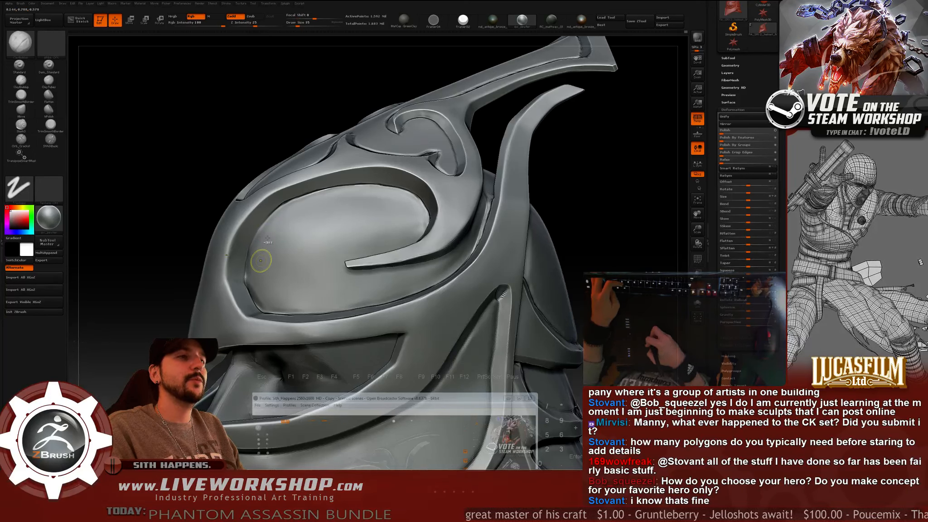
Switch to another brush, set its size and refine the oval side panel's front edge along the surrounding trim.
{"action": "key", "text": "3"}
{"action": "key", "text": "s"}
{"action": "left_click", "coordinate": [263, 258]}
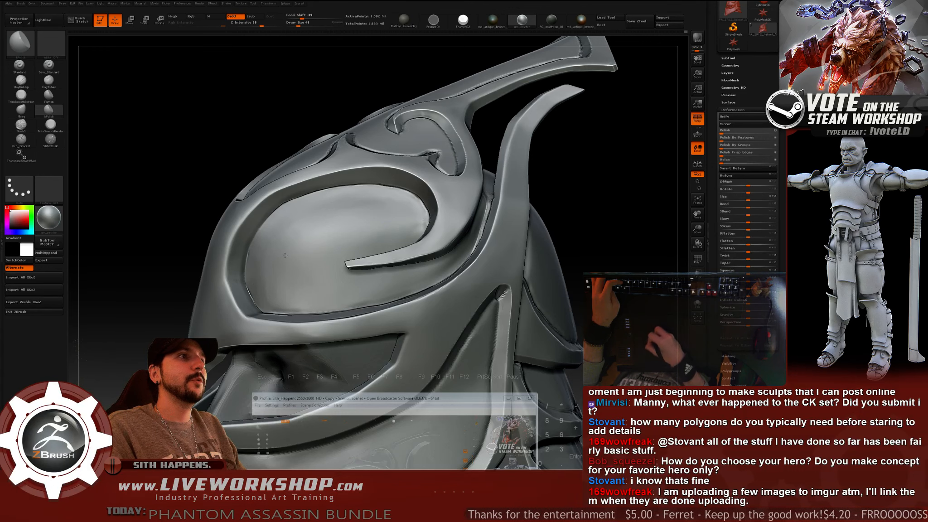
{"action": "left_click_drag", "start_coordinate": [182, 229], "coordinate": [179, 190], "text": "alt"}
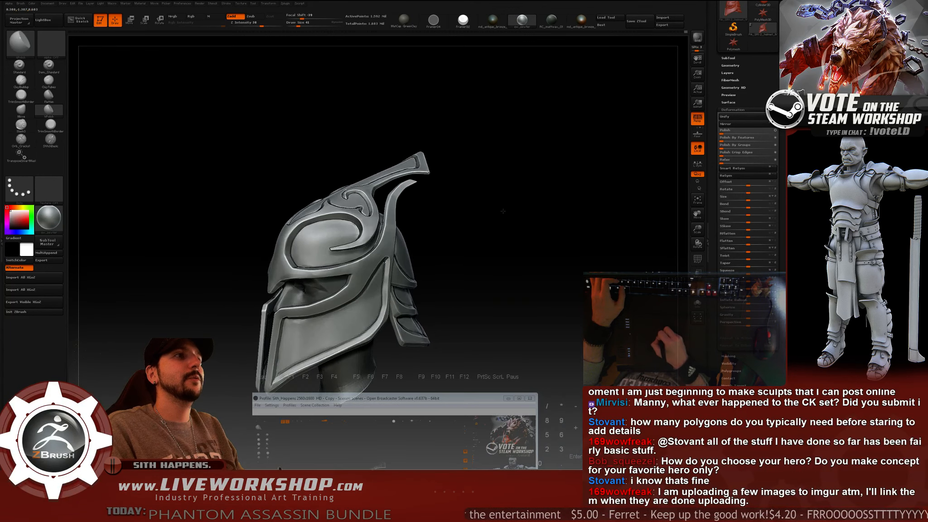
{"action": "left_click_drag", "start_coordinate": [501, 209], "coordinate": [422, 249]}
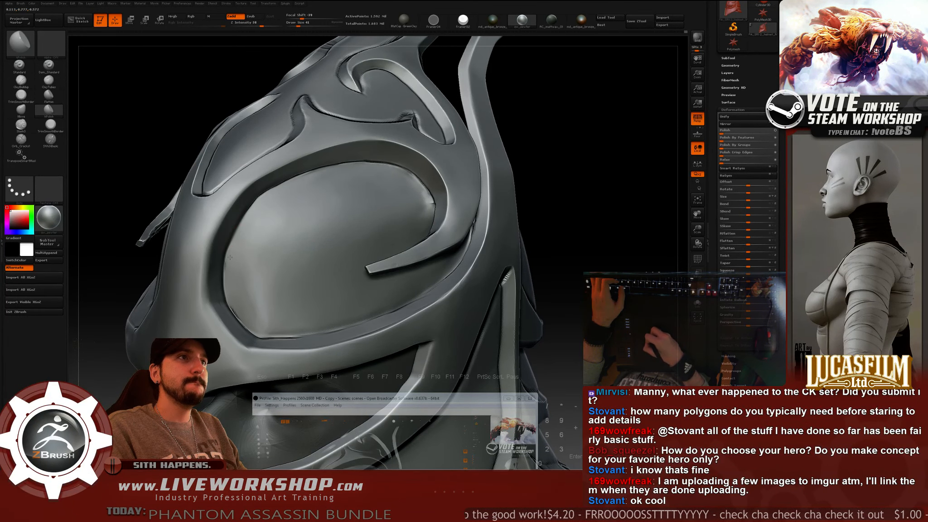
{"action": "left_click_drag", "start_coordinate": [567, 180], "coordinate": [543, 190]}
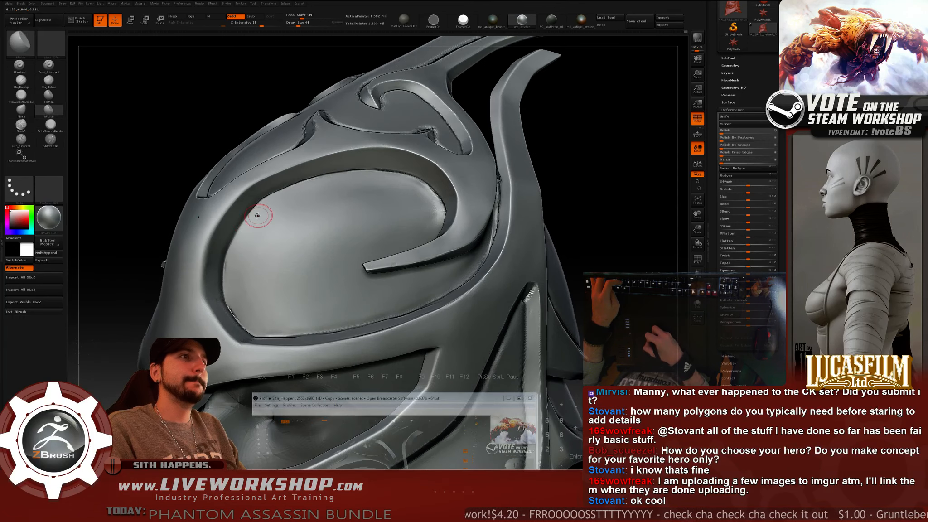
{"action": "left_click_drag", "start_coordinate": [258, 214], "coordinate": [236, 250]}
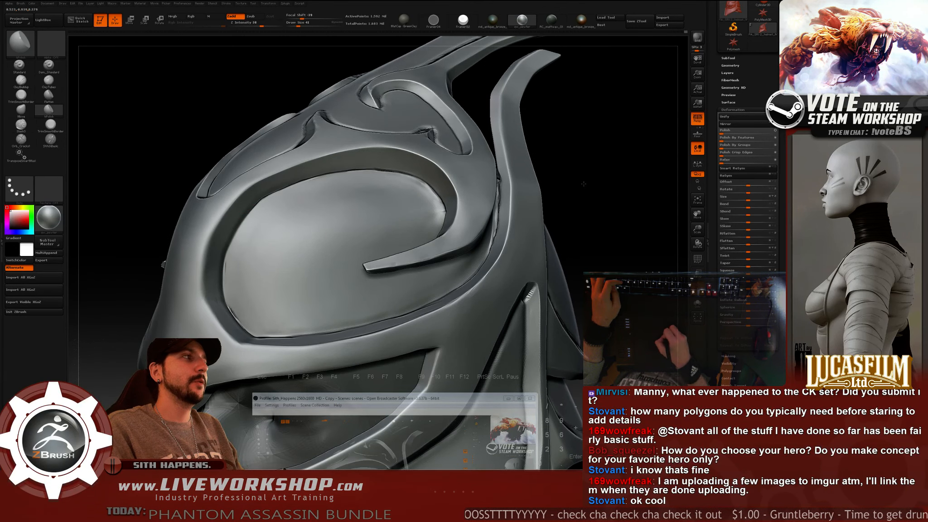
Enlarge the brush and smooth the front part of the oval side panel's surface.
{"action": "left_click_drag", "start_coordinate": [568, 188], "coordinate": [593, 189]}
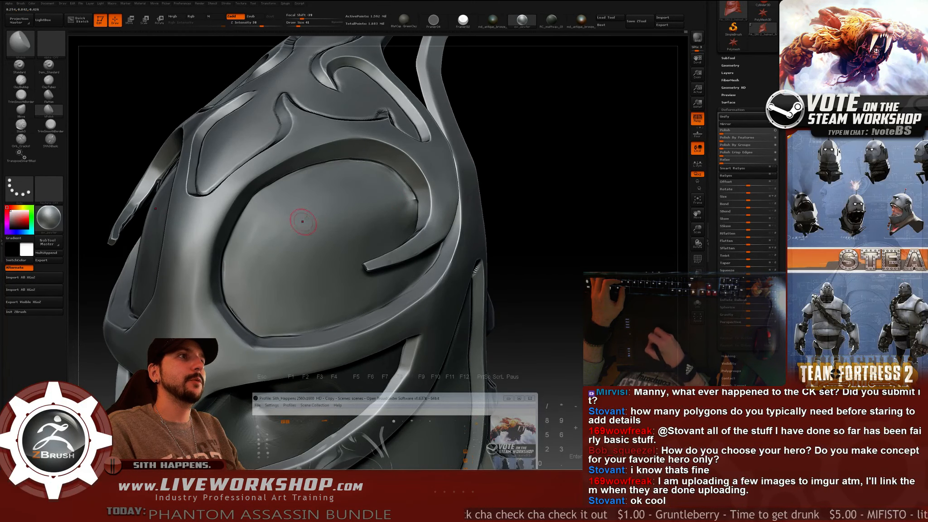
{"action": "mouse_move", "coordinate": [555, 227]}
{"action": "left_mouse_down"}
{"action": "mouse_move", "coordinate": [578, 218]}
{"action": "mouse_move", "coordinate": [553, 221]}
{"action": "left_mouse_up"}
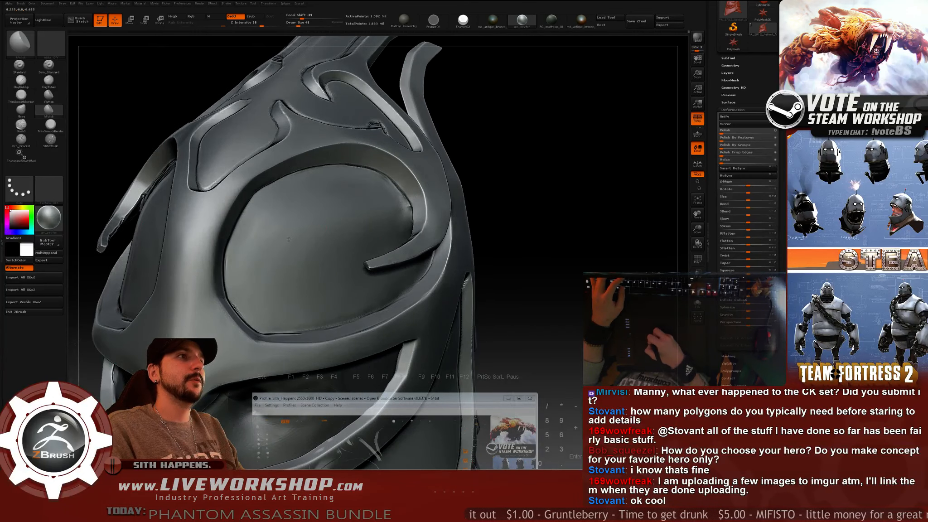
{"action": "key", "text": "]"}
{"action": "key", "text": "]"}
{"action": "key", "text": "]"}
{"action": "key", "text": "]"}
{"action": "key", "text": "]"}
{"action": "key", "text": "]"}
{"action": "key", "text": "]"}
{"action": "left_click_drag", "start_coordinate": [285, 237], "coordinate": [277, 240], "text": "shift"}
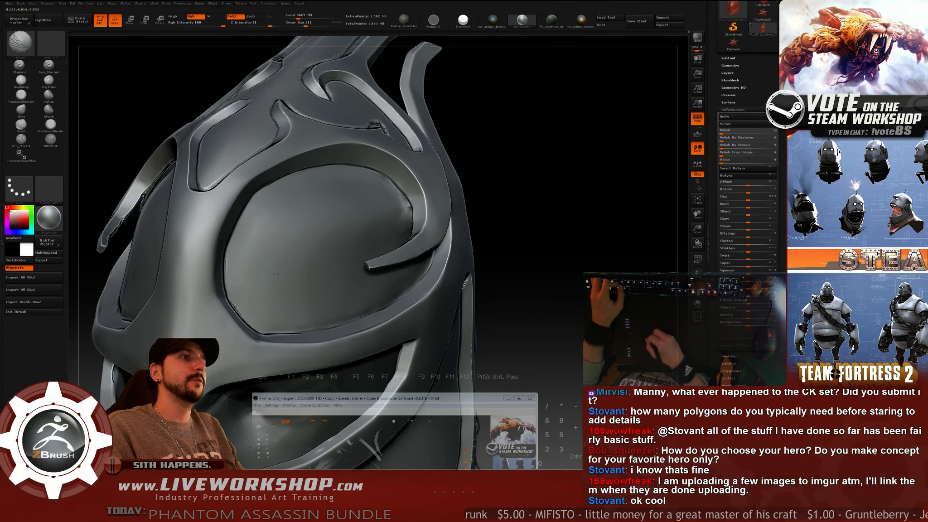
{"action": "mouse_move", "coordinate": [590, 212]}
{"action": "left_mouse_down", "text": "alt"}
{"action": "mouse_move", "coordinate": [509, 248]}
{"action": "mouse_move", "coordinate": [491, 237]}
{"action": "mouse_move", "coordinate": [433, 252]}
{"action": "mouse_move", "coordinate": [443, 242]}
{"action": "mouse_move", "coordinate": [485, 248]}
{"action": "mouse_move", "coordinate": [536, 239]}
{"action": "left_mouse_up", "text": "alt"}
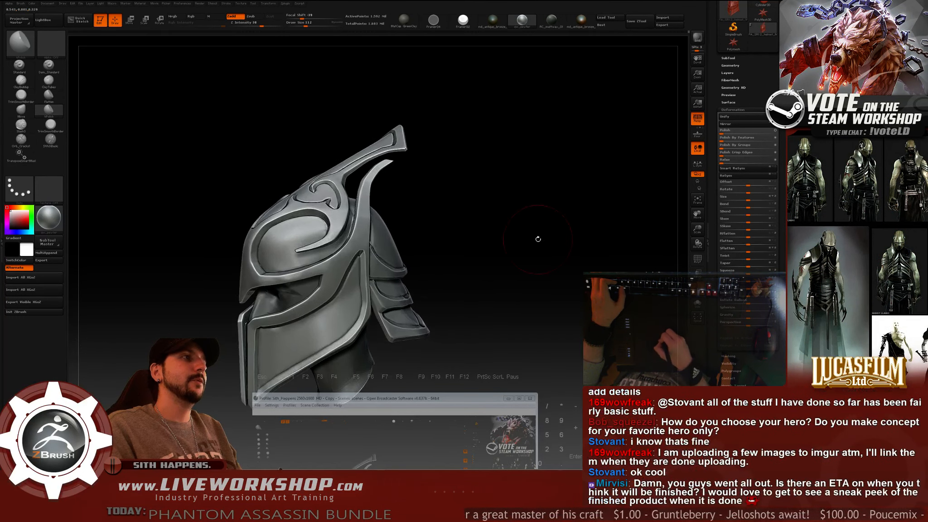
Save the helmet tool as a new version named PA_SR12_helmet_1bbb.ztl in the project's model folder.
{"action": "left_click", "coordinate": [637, 22]}
{"action": "left_click", "coordinate": [272, 330]}
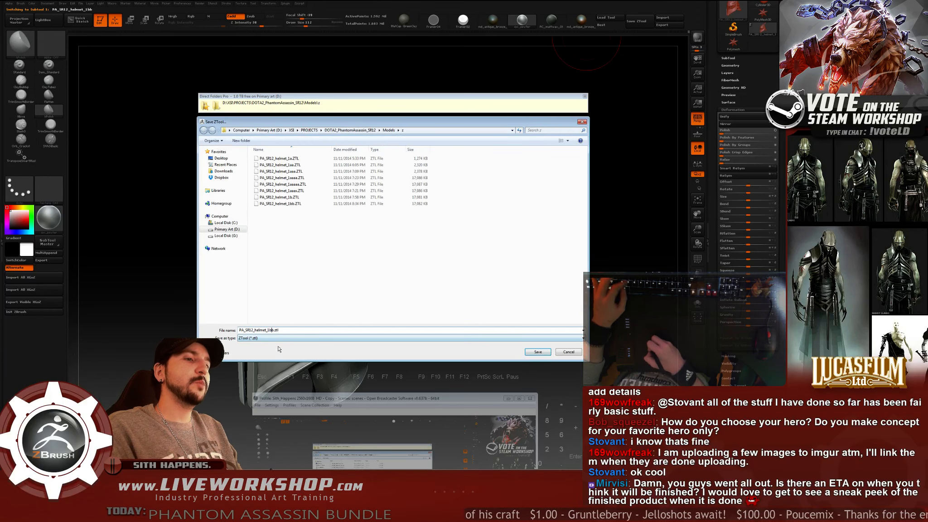
{"action": "type", "text": "b"}
{"action": "key", "text": "Return"}
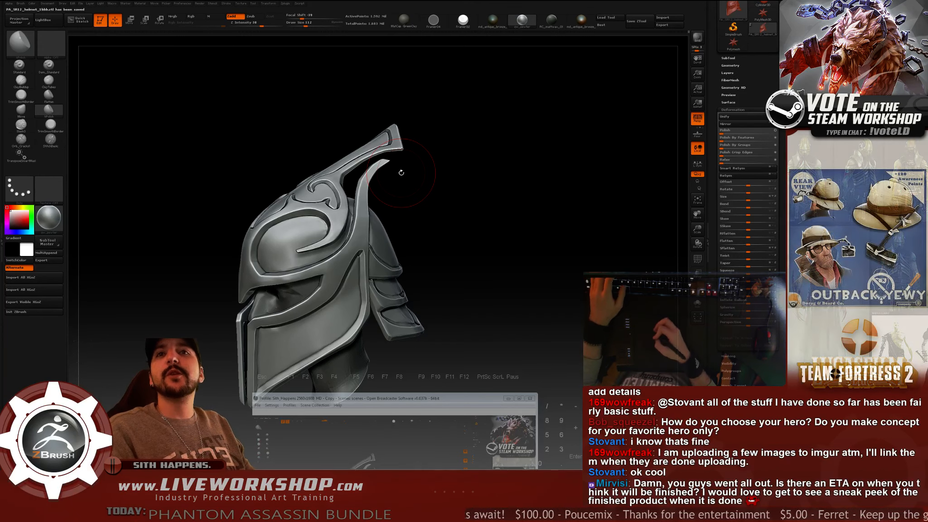
{"action": "left_click_drag", "start_coordinate": [457, 200], "coordinate": [557, 183]}
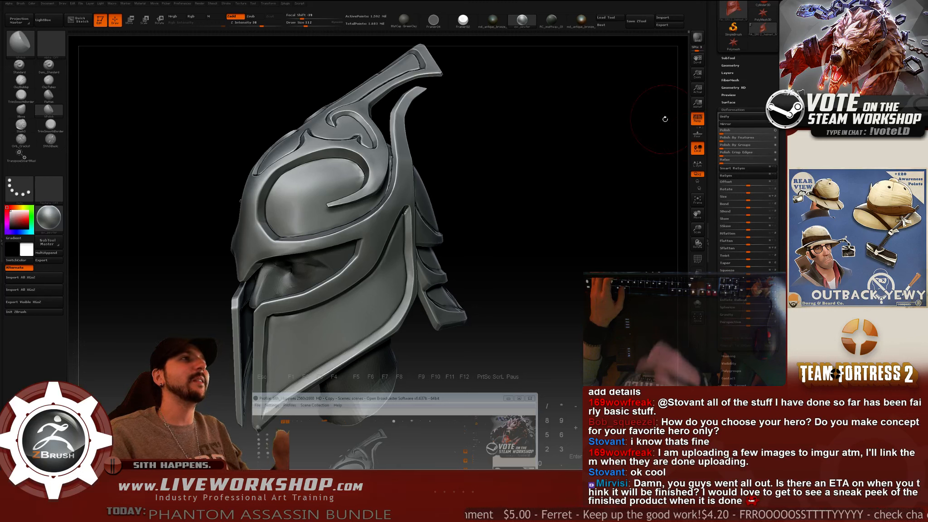
Show the polygon wireframe and examine the helmet's mesh from the front and side.
{"action": "left_click_drag", "start_coordinate": [503, 192], "coordinate": [482, 226], "text": "alt"}
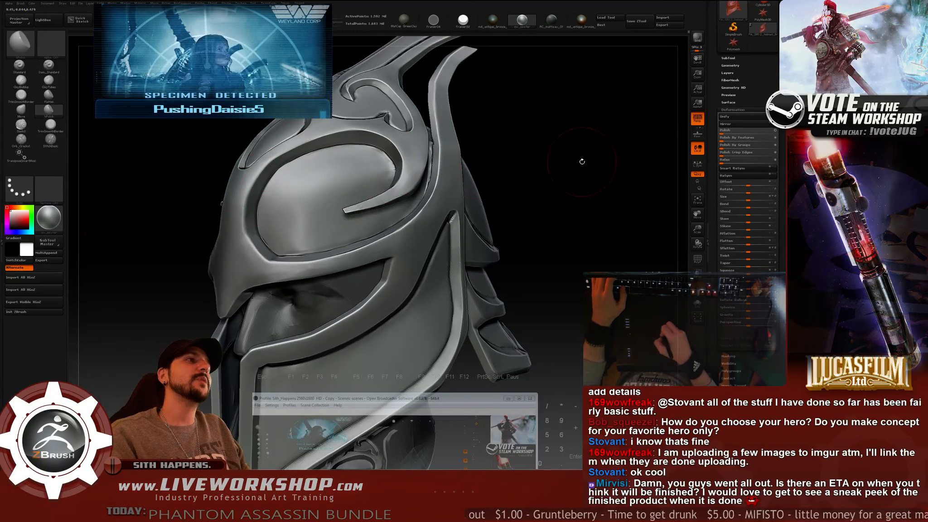
{"action": "left_click_drag", "start_coordinate": [654, 178], "coordinate": [644, 174], "text": "alt"}
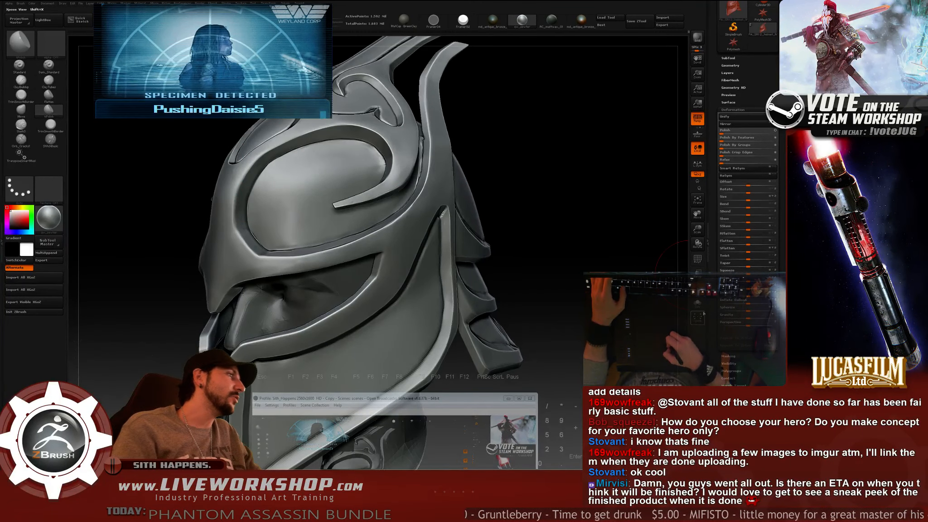
{"action": "left_click", "coordinate": [697, 259]}
{"action": "mouse_move", "coordinate": [568, 182]}
{"action": "left_mouse_down"}
{"action": "mouse_move", "coordinate": [587, 180]}
{"action": "mouse_move", "coordinate": [576, 157]}
{"action": "mouse_move", "coordinate": [553, 209]}
{"action": "mouse_move", "coordinate": [544, 172]}
{"action": "mouse_move", "coordinate": [536, 207]}
{"action": "left_mouse_up"}
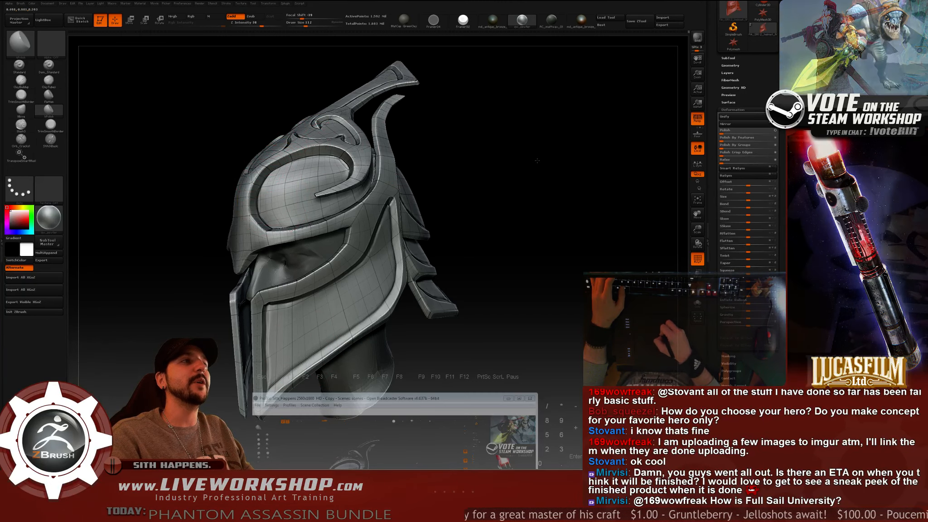
{"action": "left_click_drag", "start_coordinate": [539, 160], "coordinate": [507, 169]}
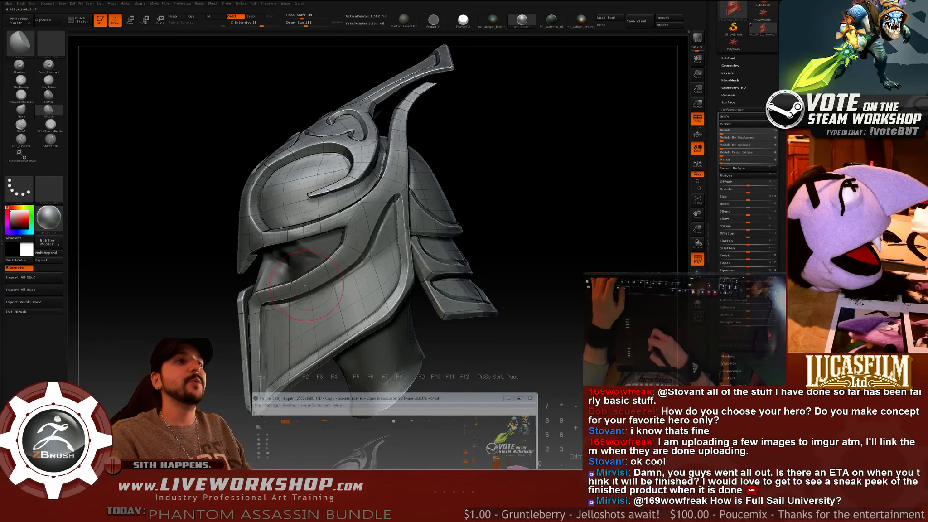
{"action": "left_click_drag", "start_coordinate": [576, 262], "coordinate": [570, 291], "text": "alt"}
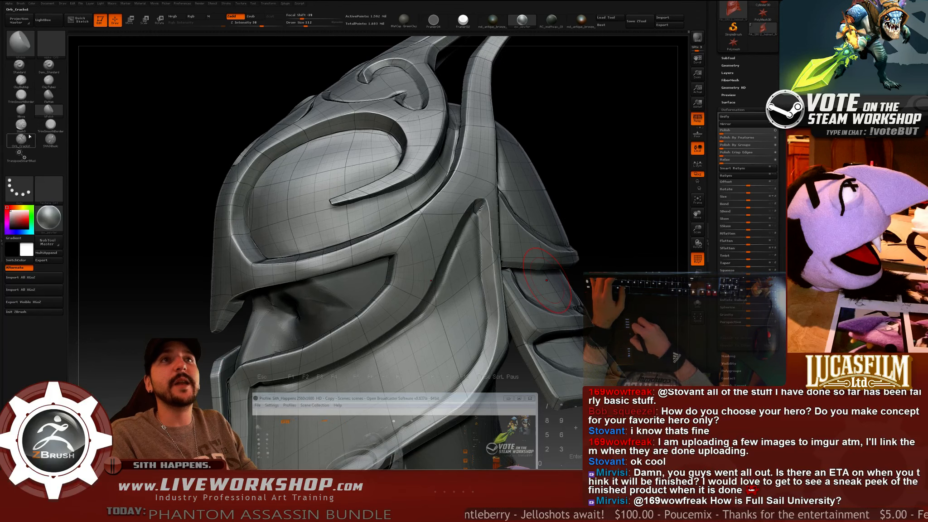
Choose the Orb_Cracks brush, hide the wireframe and reduce the draw size for work around the oval side panel.
{"action": "left_click", "coordinate": [21, 140]}
{"action": "left_click_drag", "start_coordinate": [119, 166], "coordinate": [128, 206], "text": "alt"}
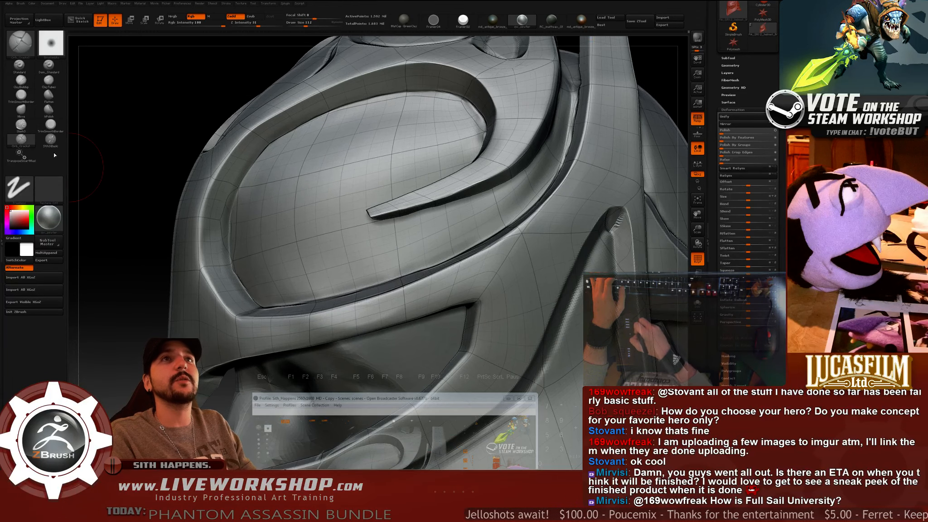
{"action": "left_click_drag", "start_coordinate": [133, 159], "coordinate": [181, 167]}
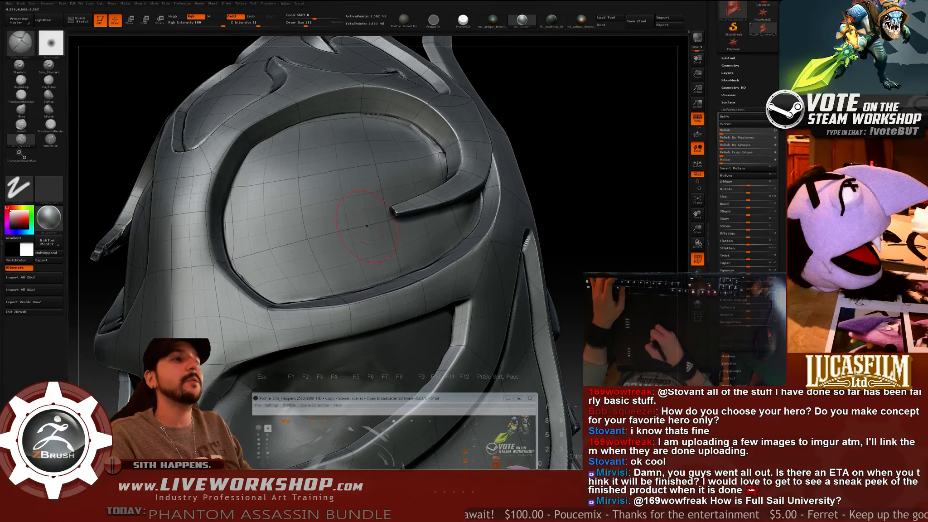
{"action": "left_click", "coordinate": [696, 262]}
{"action": "left_click_drag", "start_coordinate": [599, 156], "coordinate": [619, 156]}
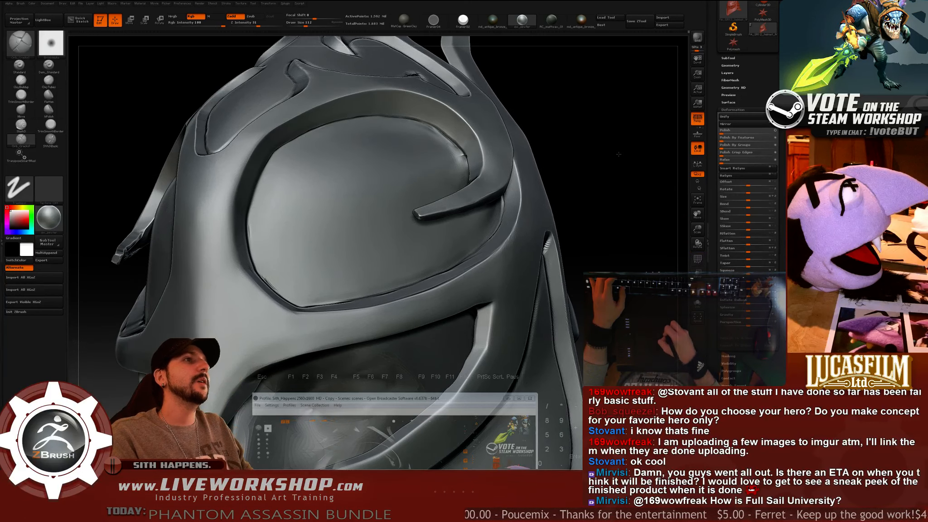
{"action": "key", "text": "s"}
{"action": "left_click_drag", "start_coordinate": [236, 233], "coordinate": [230, 233]}
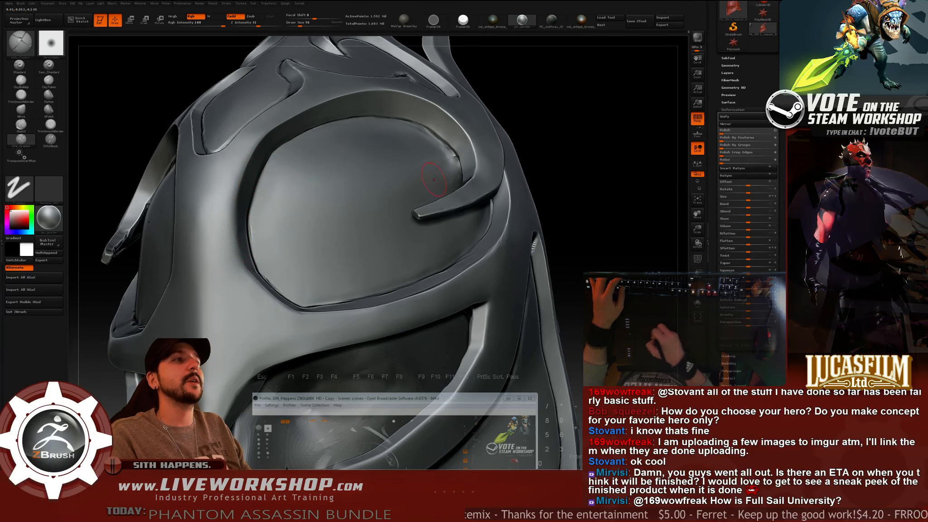
Try crossing crack strokes over the brow beside the oval side panel and undo the last stroke.
{"action": "mouse_move", "coordinate": [588, 151]}
{"action": "left_mouse_down"}
{"action": "mouse_move", "coordinate": [609, 131]}
{"action": "mouse_move", "coordinate": [572, 134]}
{"action": "mouse_move", "coordinate": [597, 136]}
{"action": "left_mouse_up"}
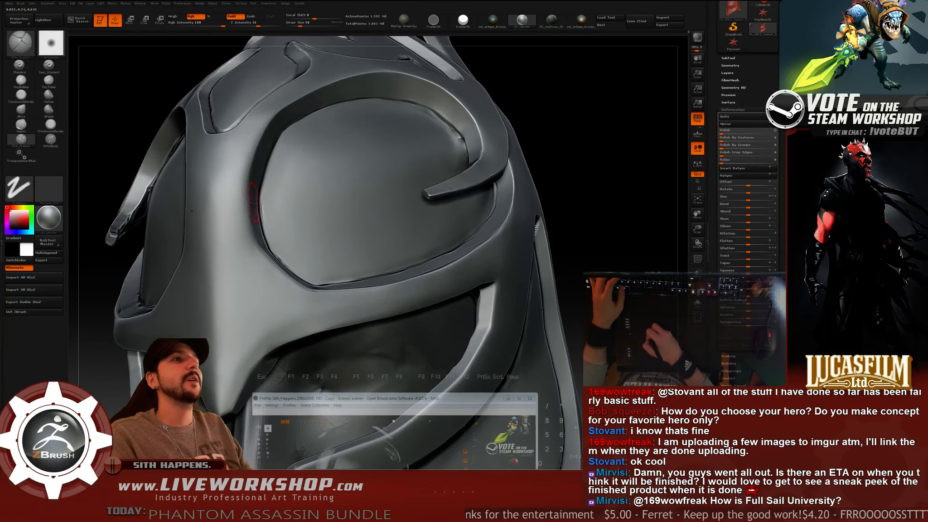
{"action": "mouse_move", "coordinate": [250, 182]}
{"action": "left_mouse_down"}
{"action": "mouse_move", "coordinate": [174, 296]}
{"action": "mouse_move", "coordinate": [284, 167]}
{"action": "left_mouse_up"}
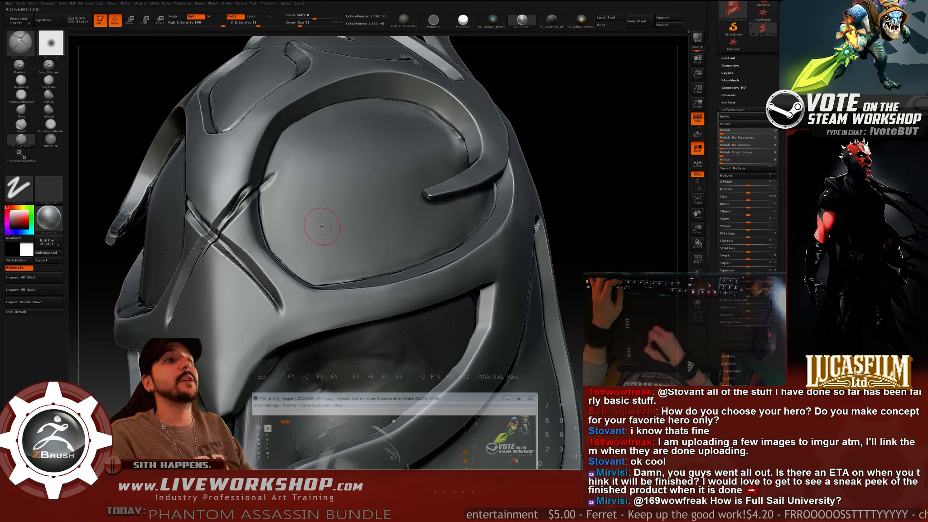
{"action": "key", "text": "ctrl+z"}
Carve a crack from the trim at the oval panel's lower front corner diagonally up into the panel.
{"action": "mouse_move", "coordinate": [598, 132]}
{"action": "left_mouse_down"}
{"action": "mouse_move", "coordinate": [578, 155]}
{"action": "mouse_move", "coordinate": [603, 143]}
{"action": "left_mouse_up"}
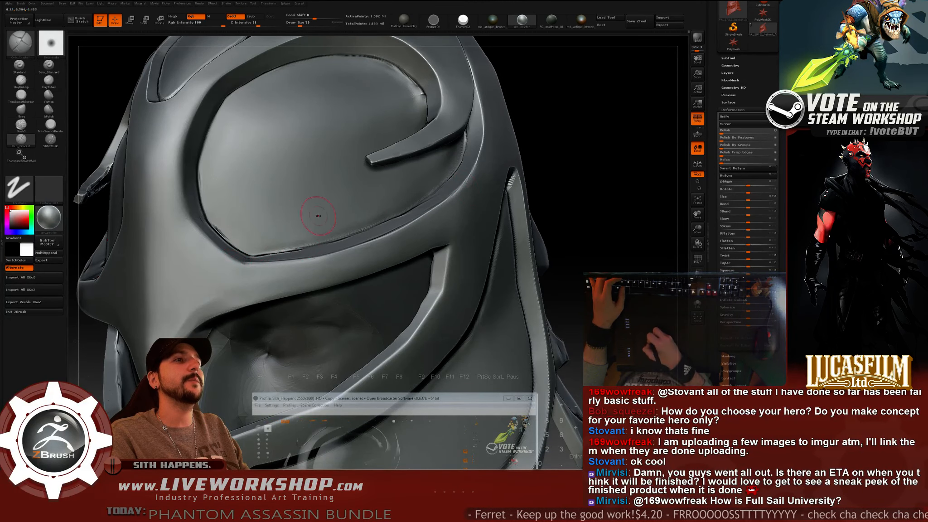
{"action": "left_click_drag", "start_coordinate": [540, 171], "coordinate": [521, 181]}
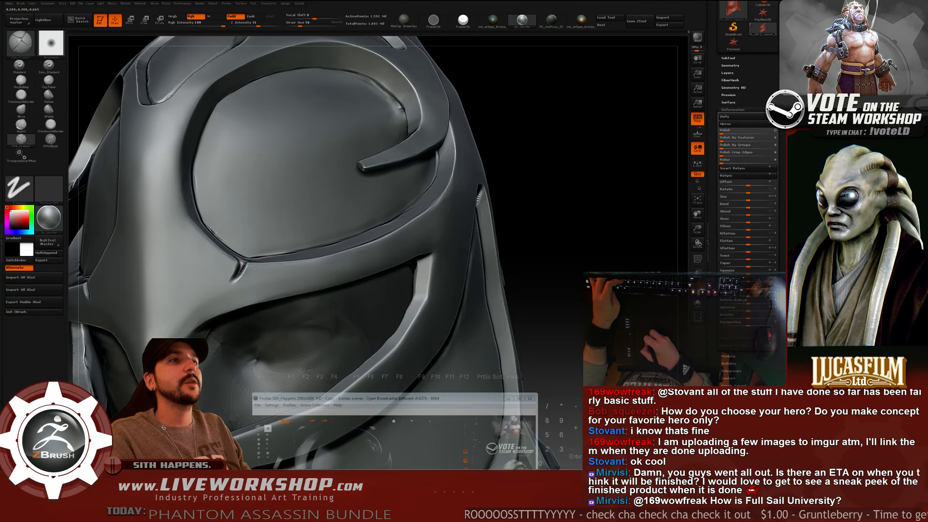
{"action": "right_click_drag", "start_coordinate": [380, 215], "coordinate": [378, 251]}
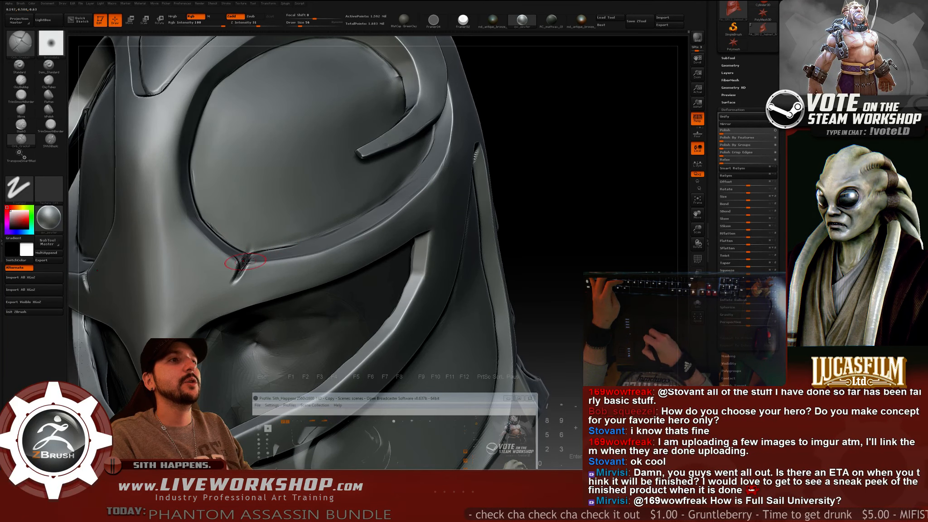
{"action": "left_click_drag", "start_coordinate": [244, 261], "coordinate": [282, 192]}
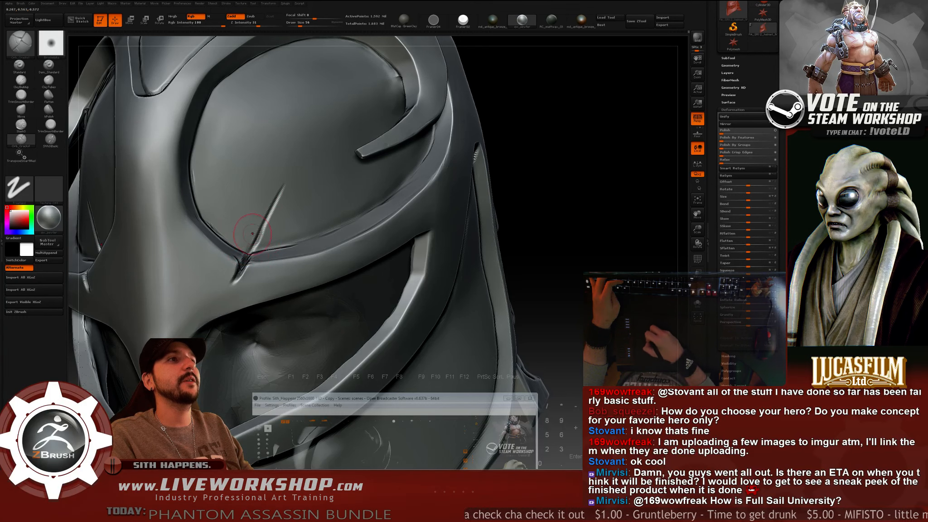
{"action": "mouse_move", "coordinate": [539, 154]}
{"action": "left_mouse_down"}
{"action": "mouse_move", "coordinate": [555, 165]}
{"action": "mouse_move", "coordinate": [484, 204]}
{"action": "mouse_move", "coordinate": [464, 188]}
{"action": "mouse_move", "coordinate": [469, 243]}
{"action": "mouse_move", "coordinate": [444, 233]}
{"action": "mouse_move", "coordinate": [465, 219]}
{"action": "mouse_move", "coordinate": [532, 217]}
{"action": "mouse_move", "coordinate": [569, 188]}
{"action": "mouse_move", "coordinate": [535, 207]}
{"action": "left_mouse_up"}
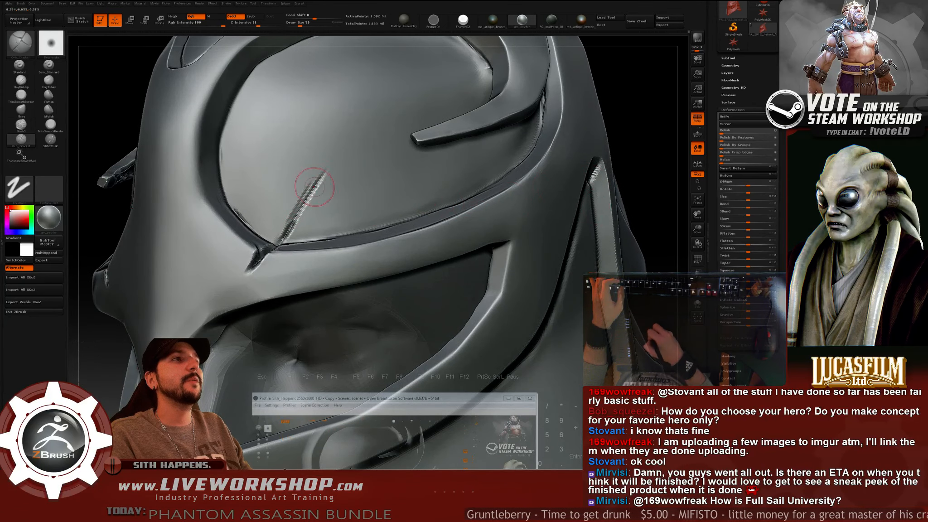
{"action": "left_click_drag", "start_coordinate": [622, 115], "coordinate": [650, 116]}
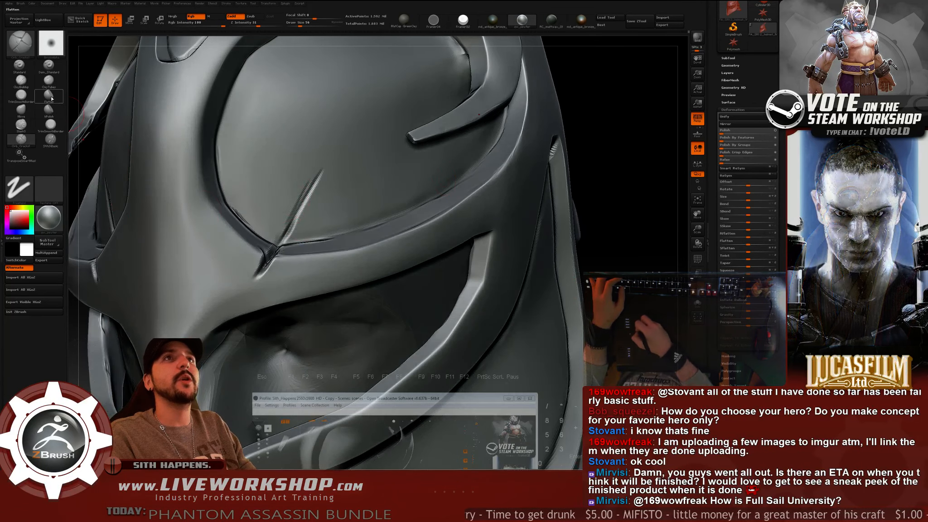
Switch to a trim brush, reduce its size and chip the edges of the crack on the oval side panel.
{"action": "left_click", "coordinate": [20, 94]}
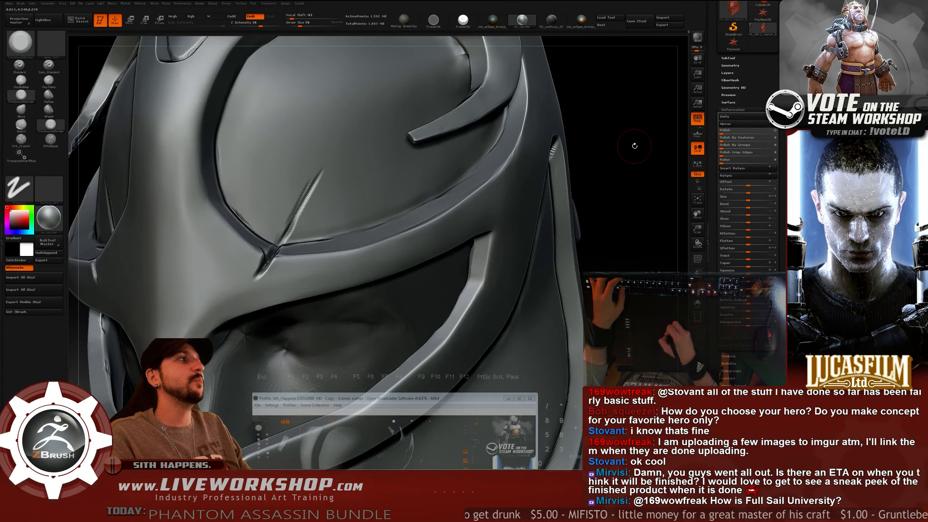
{"action": "mouse_move", "coordinate": [634, 146]}
{"action": "left_mouse_down"}
{"action": "mouse_move", "coordinate": [649, 125]}
{"action": "mouse_move", "coordinate": [635, 123]}
{"action": "left_mouse_up"}
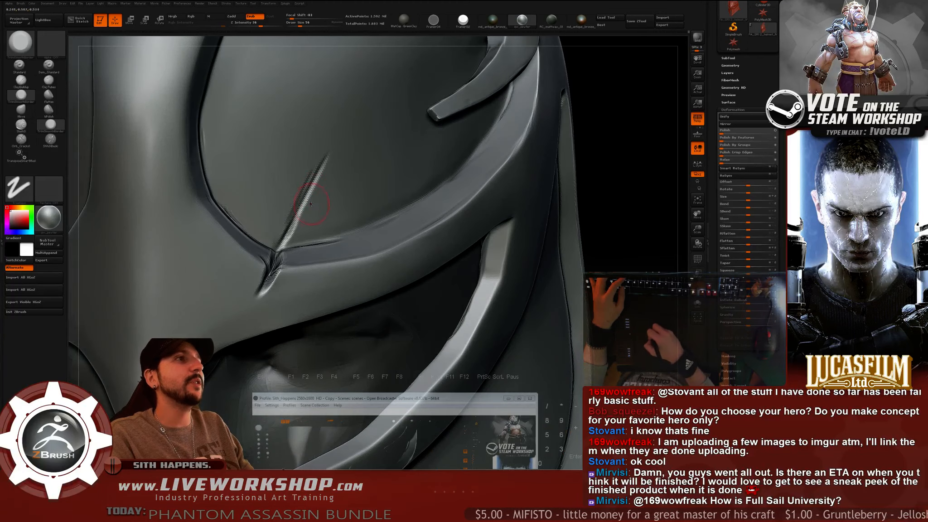
{"action": "key", "text": "s"}
{"action": "left_click_drag", "start_coordinate": [306, 208], "coordinate": [280, 249]}
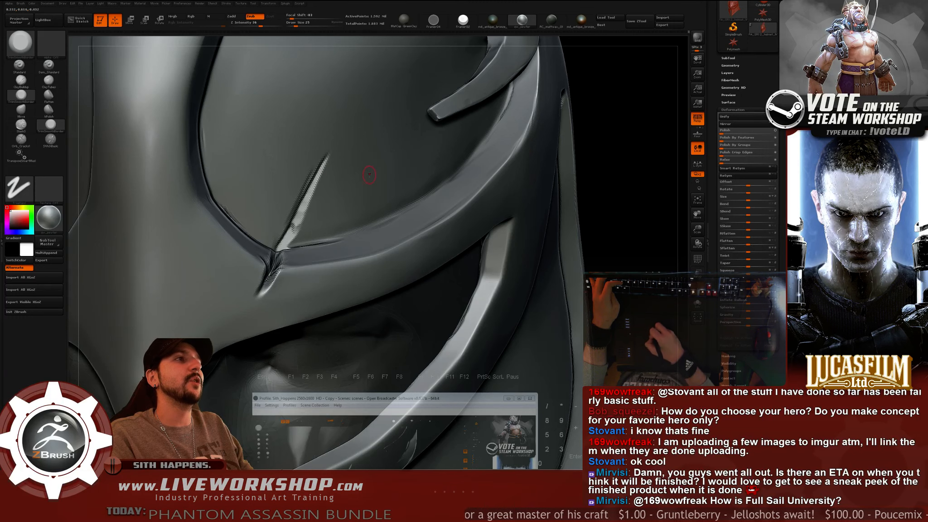
{"action": "mouse_move", "coordinate": [369, 176]}
{"action": "left_mouse_down"}
{"action": "mouse_move", "coordinate": [288, 186]}
{"action": "mouse_move", "coordinate": [280, 240]}
{"action": "left_mouse_up"}
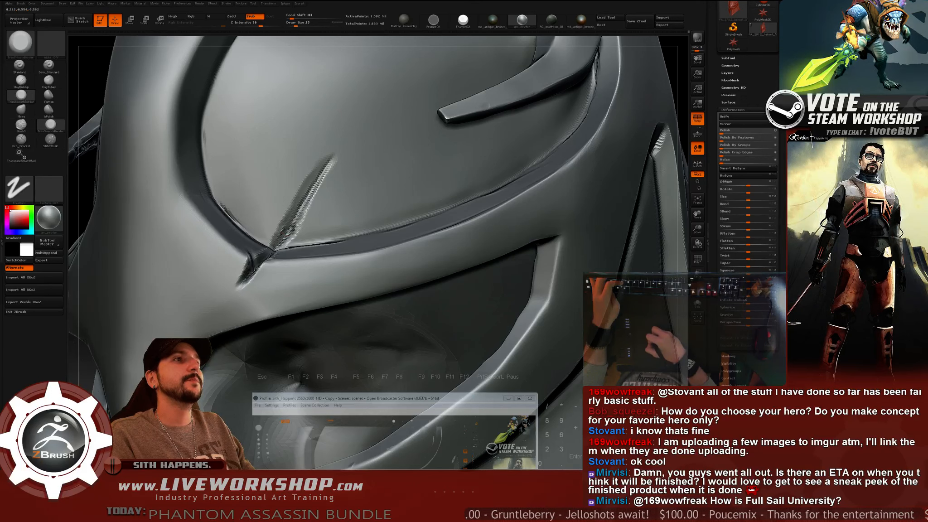
{"action": "left_click_drag", "start_coordinate": [290, 213], "coordinate": [329, 145]}
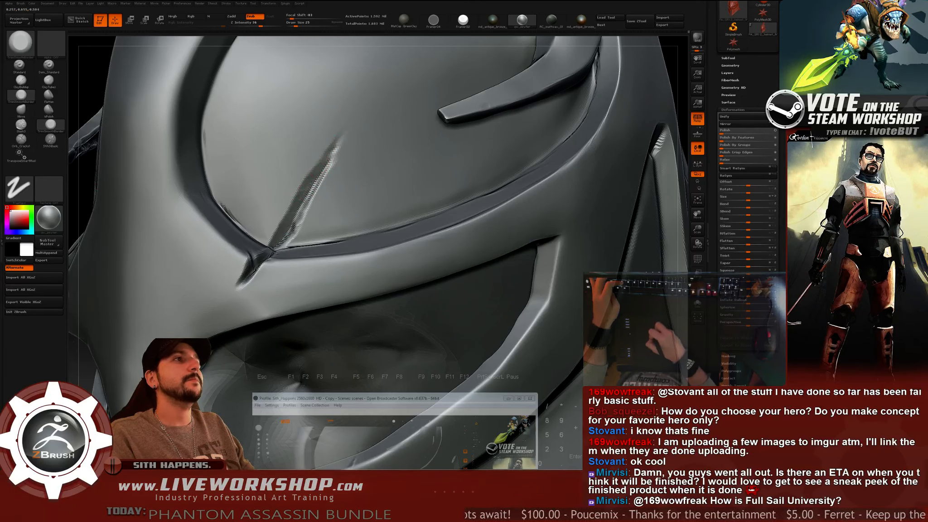
Adjust the brush size and bevel the crack's short lower end in the brow trim, undoing the last change.
{"action": "key", "text": "s"}
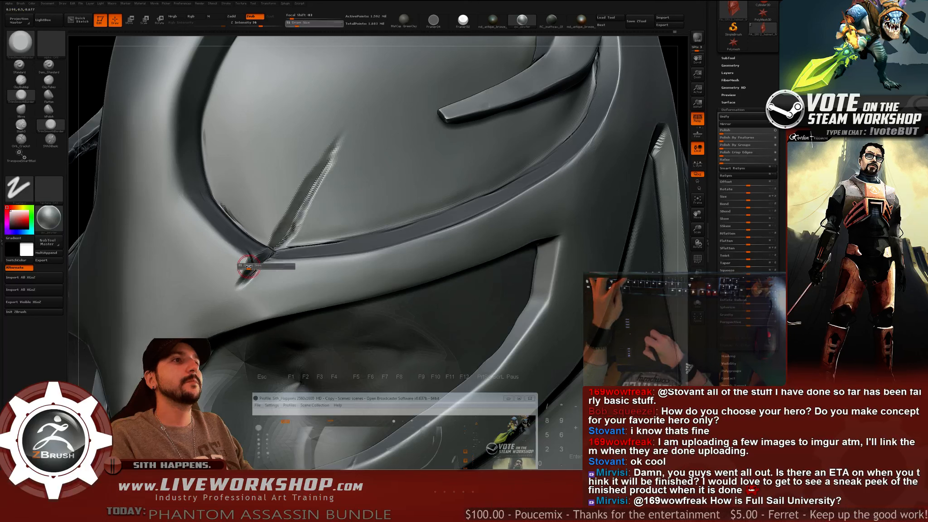
{"action": "left_click_drag", "start_coordinate": [247, 266], "coordinate": [250, 267]}
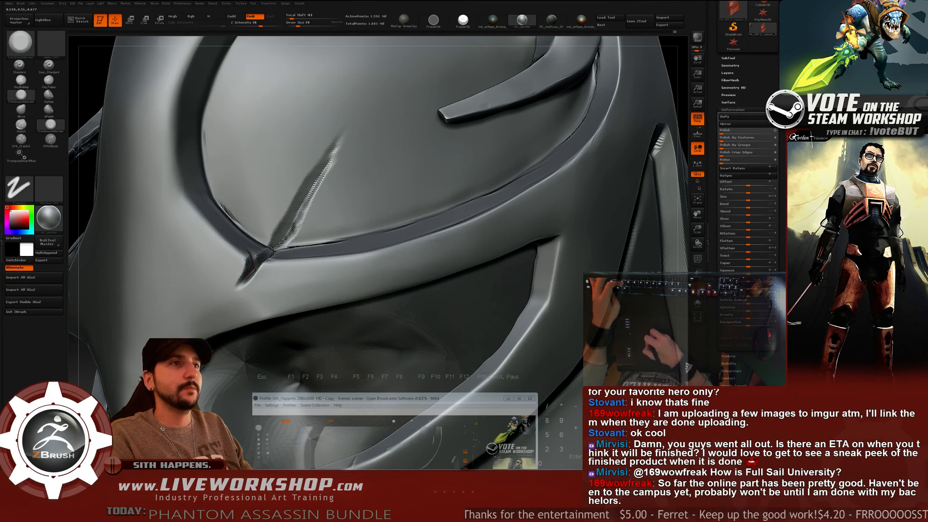
{"action": "left_click_drag", "start_coordinate": [257, 256], "coordinate": [239, 282]}
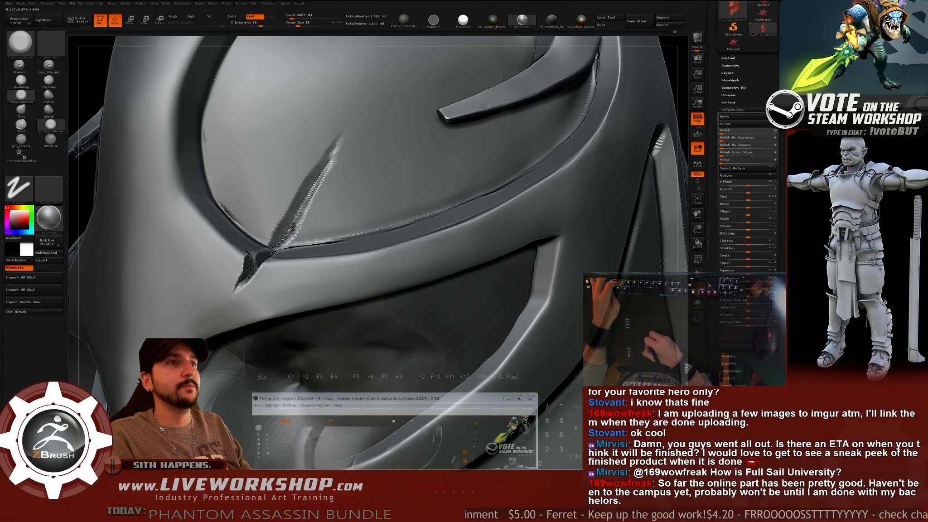
{"action": "right_click_drag", "start_coordinate": [325, 254], "coordinate": [273, 249]}
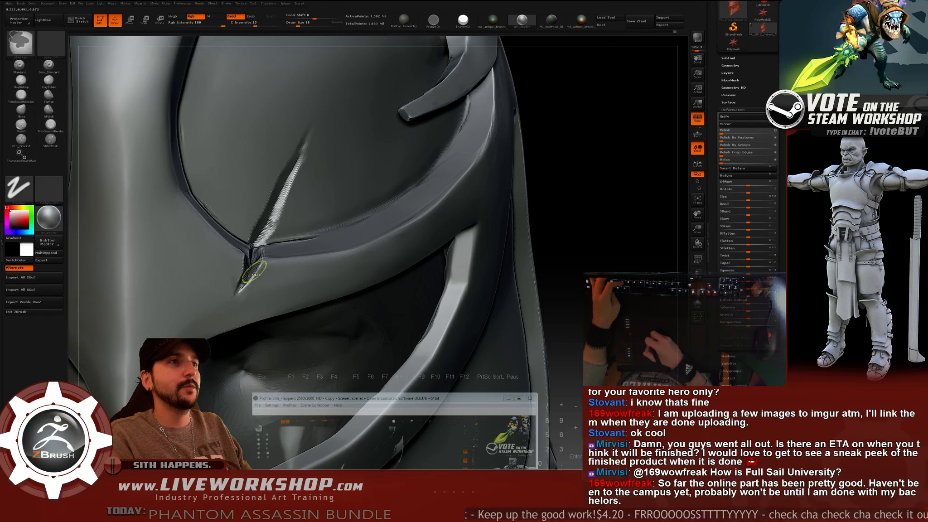
{"action": "key", "text": "ctrl+z"}
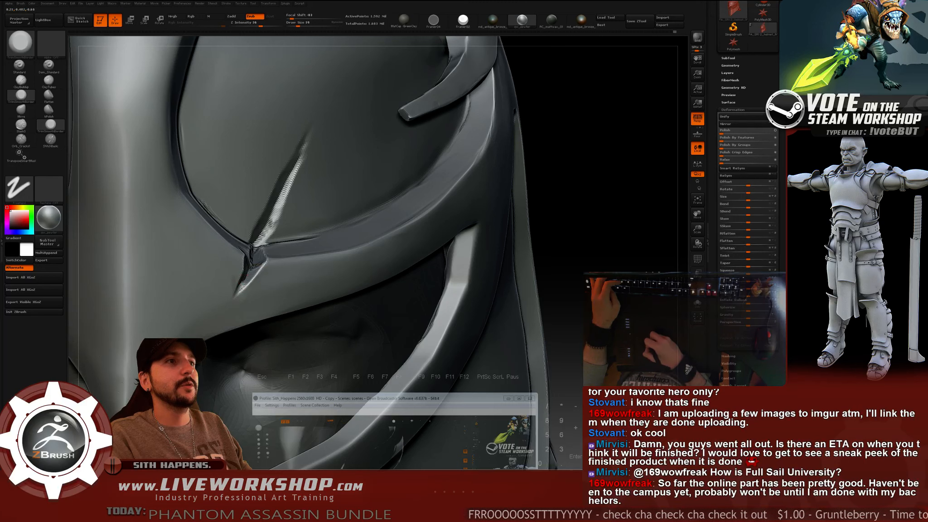
Return to the Orb_Cracks brush and extend the crack's upper tip farther across the oval side panel.
{"action": "left_click_drag", "start_coordinate": [588, 184], "coordinate": [641, 185]}
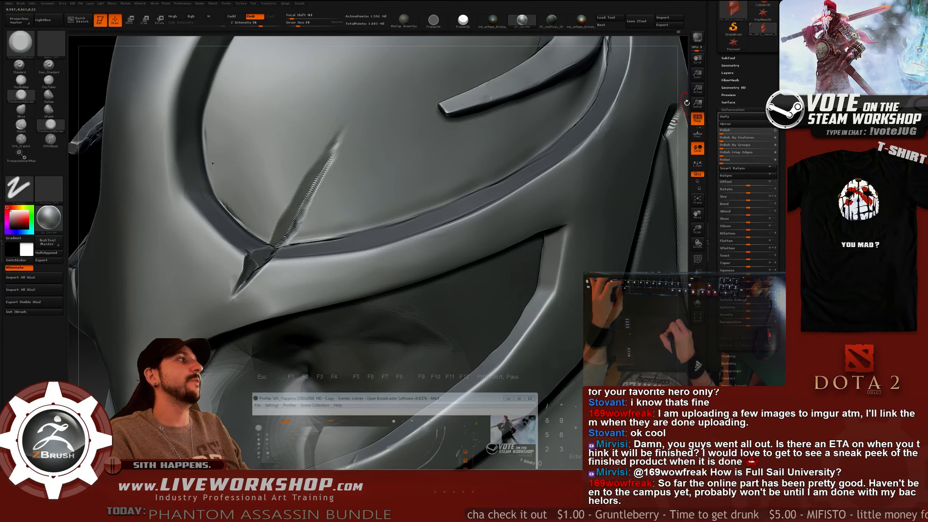
{"action": "left_click_drag", "start_coordinate": [687, 103], "coordinate": [698, 105]}
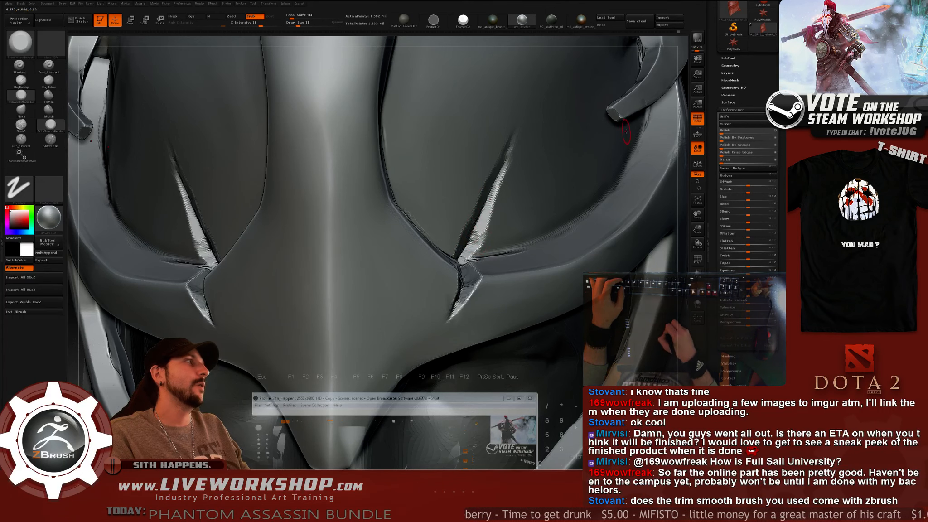
{"action": "mouse_move", "coordinate": [683, 131]}
{"action": "left_mouse_down", "text": "alt"}
{"action": "mouse_move", "coordinate": [464, 228]}
{"action": "mouse_move", "coordinate": [547, 184]}
{"action": "mouse_move", "coordinate": [546, 169]}
{"action": "mouse_move", "coordinate": [527, 234]}
{"action": "mouse_move", "coordinate": [542, 204]}
{"action": "mouse_move", "coordinate": [576, 210]}
{"action": "mouse_move", "coordinate": [580, 221]}
{"action": "mouse_move", "coordinate": [572, 216]}
{"action": "mouse_move", "coordinate": [588, 178]}
{"action": "mouse_move", "coordinate": [597, 193]}
{"action": "mouse_move", "coordinate": [589, 199]}
{"action": "left_mouse_up", "text": "alt"}
{"action": "left_click", "coordinate": [23, 141]}
{"action": "left_click_drag", "start_coordinate": [556, 137], "coordinate": [548, 170], "text": "alt"}
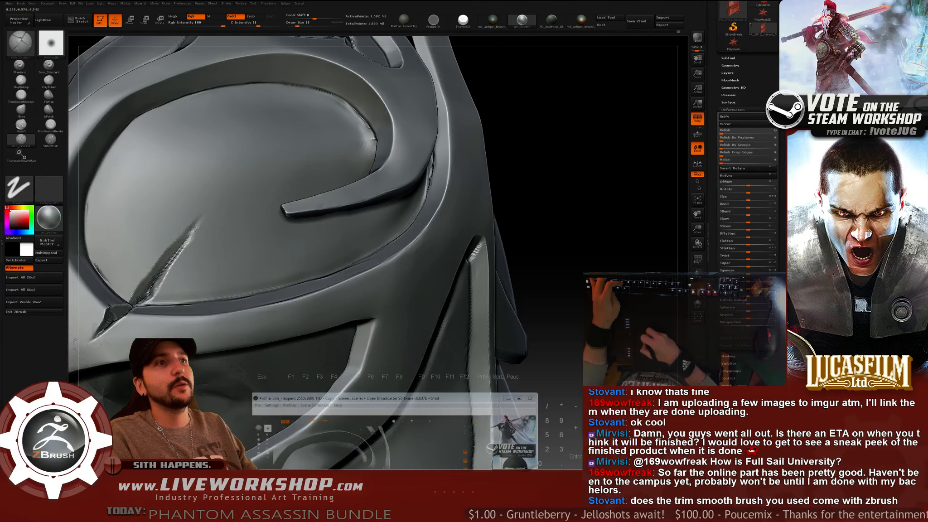
{"action": "left_click_drag", "start_coordinate": [193, 242], "coordinate": [213, 208]}
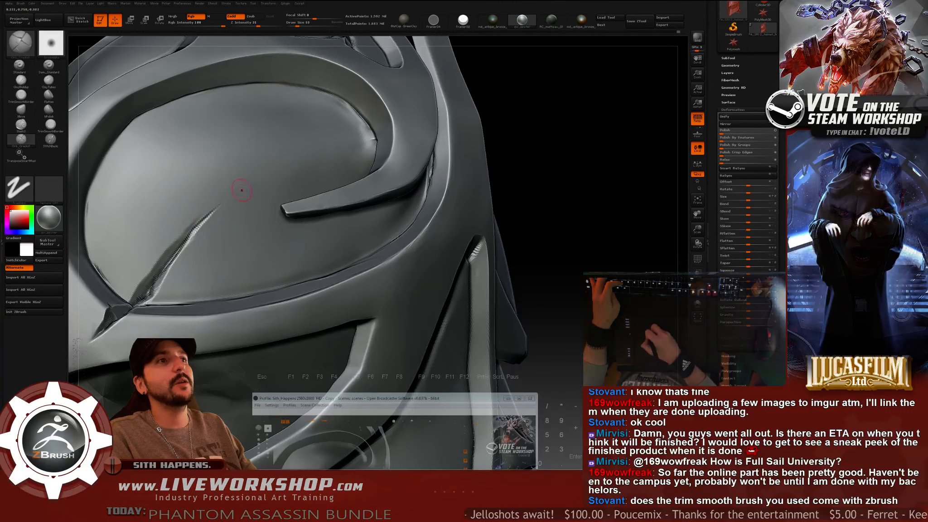
Adjust the Orb_Cracks brush size and carve a short crack across the trim below the eye opening.
{"action": "left_click_drag", "start_coordinate": [540, 181], "coordinate": [524, 98], "text": "alt"}
{"action": "mouse_move", "coordinate": [430, 225]}
{"action": "left_mouse_down", "text": "alt"}
{"action": "mouse_move", "coordinate": [476, 226]}
{"action": "mouse_move", "coordinate": [460, 236]}
{"action": "mouse_move", "coordinate": [482, 234]}
{"action": "mouse_move", "coordinate": [429, 258]}
{"action": "mouse_move", "coordinate": [366, 166]}
{"action": "mouse_move", "coordinate": [384, 230]}
{"action": "mouse_move", "coordinate": [403, 228]}
{"action": "mouse_move", "coordinate": [358, 225]}
{"action": "left_mouse_up", "text": "alt"}
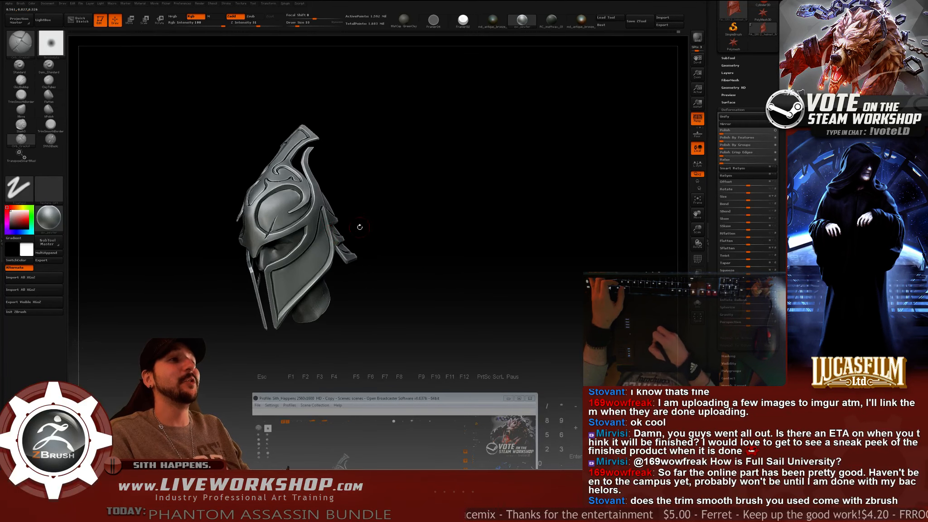
{"action": "mouse_move", "coordinate": [483, 199]}
{"action": "left_mouse_down", "text": "shift"}
{"action": "mouse_move", "coordinate": [465, 261]}
{"action": "mouse_move", "coordinate": [520, 244]}
{"action": "mouse_move", "coordinate": [522, 203]}
{"action": "mouse_move", "coordinate": [565, 219]}
{"action": "mouse_move", "coordinate": [579, 184]}
{"action": "mouse_move", "coordinate": [289, 226]}
{"action": "left_mouse_up", "text": "shift"}
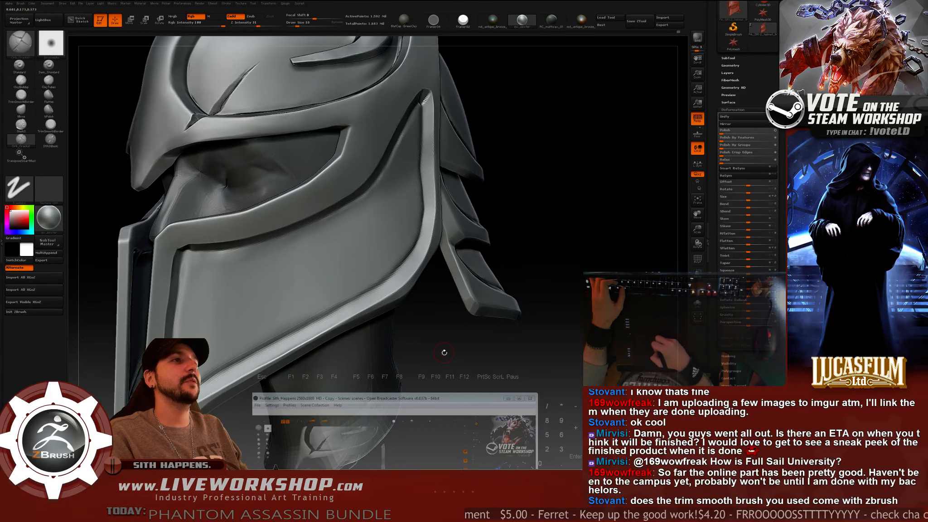
{"action": "left_click_drag", "start_coordinate": [443, 352], "coordinate": [501, 362], "text": "alt"}
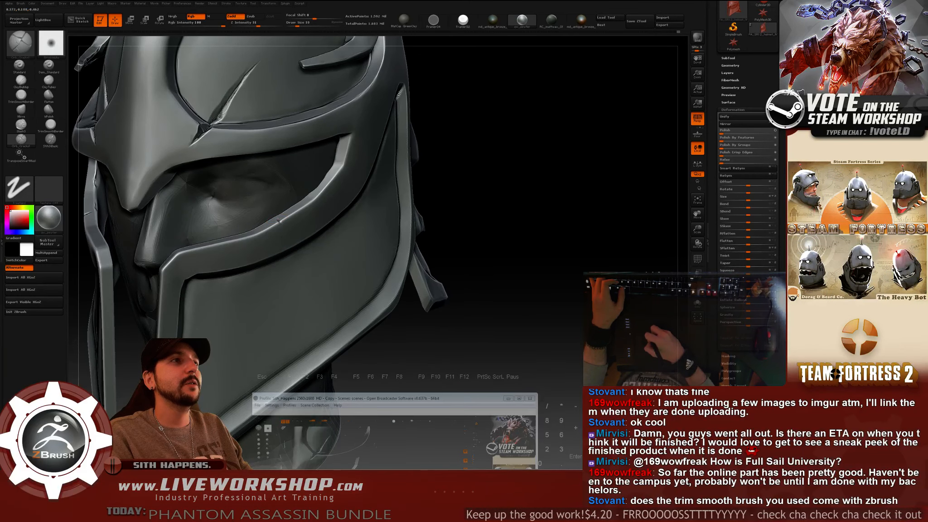
{"action": "key", "text": "ctrl+z"}
{"action": "key", "text": "s"}
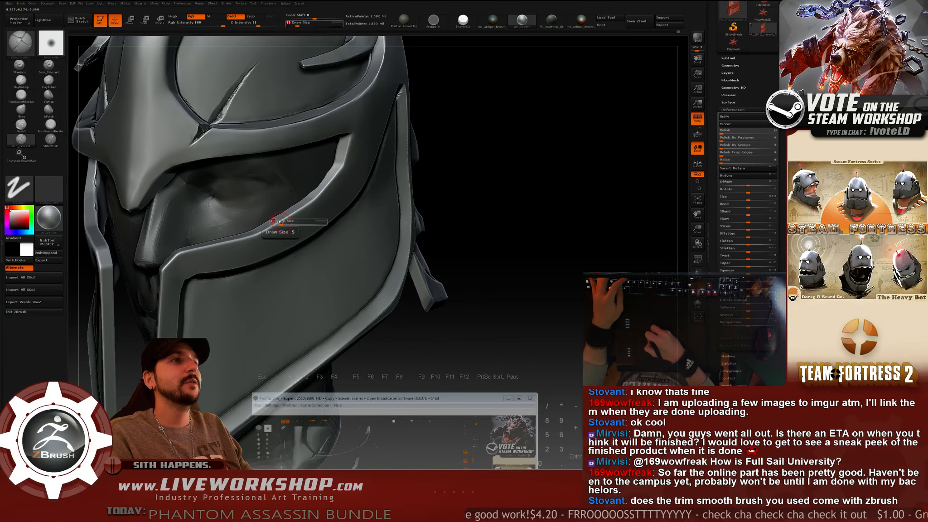
{"action": "left_click_drag", "start_coordinate": [280, 222], "coordinate": [284, 222]}
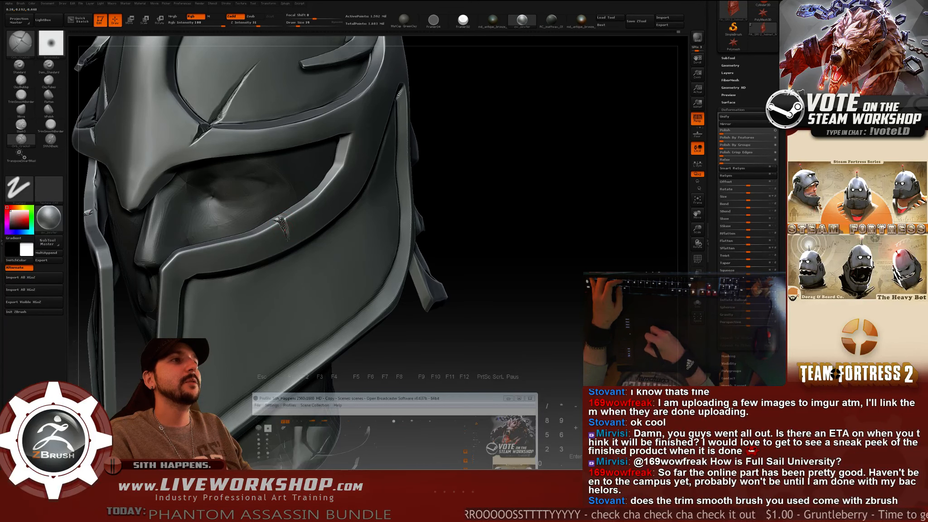
{"action": "left_click_drag", "start_coordinate": [494, 181], "coordinate": [455, 199]}
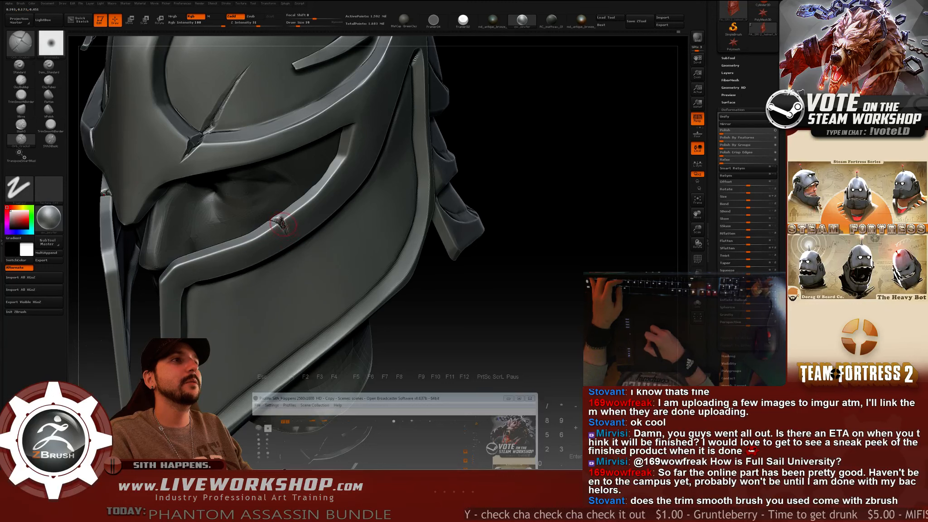
{"action": "left_click_drag", "start_coordinate": [400, 312], "coordinate": [337, 288]}
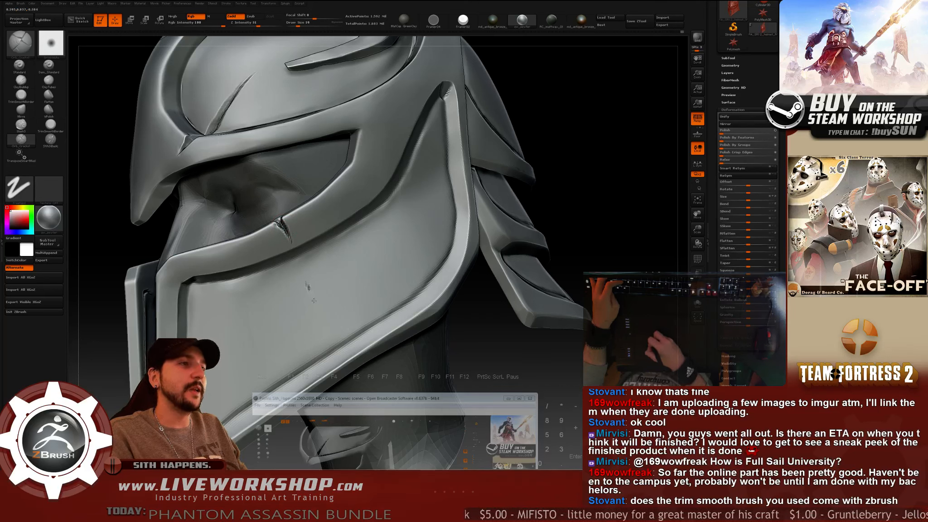
Carve a long, nearly vertical crack into the middle of the cheek plate, undoing and redrawing strokes as needed.
{"action": "left_click_drag", "start_coordinate": [314, 300], "coordinate": [320, 331]}
{"action": "key", "text": "ctrl+z"}
{"action": "left_click_drag", "start_coordinate": [308, 279], "coordinate": [320, 334]}
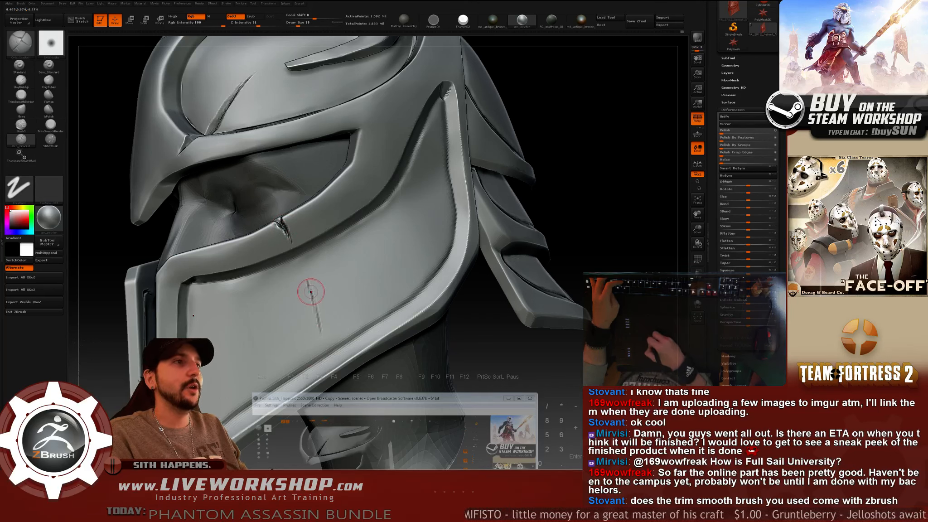
{"action": "left_click_drag", "start_coordinate": [312, 294], "coordinate": [320, 321]}
{"action": "key", "text": "ctrl+z"}
{"action": "left_click_drag", "start_coordinate": [309, 283], "coordinate": [320, 348]}
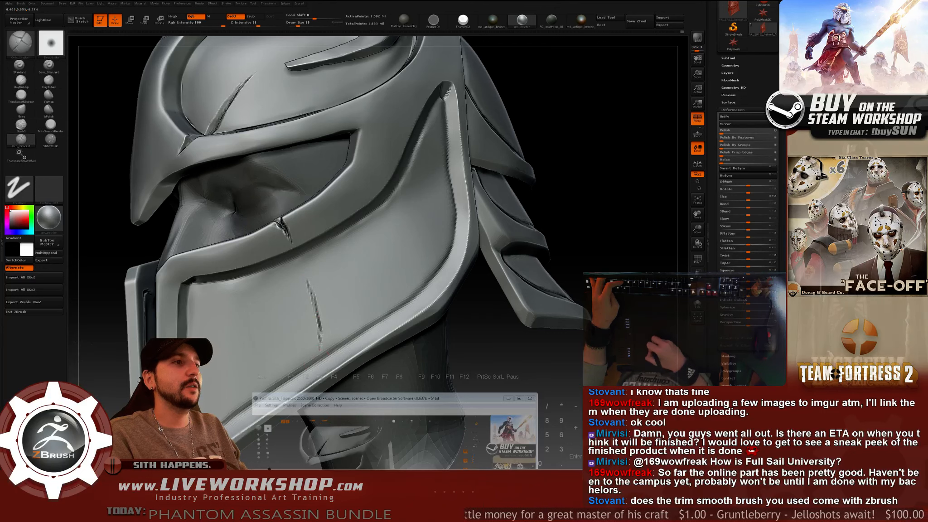
Carve small cracks into the cheek plate's upper trim near its front corner, beside the nose opening.
{"action": "left_click_drag", "start_coordinate": [507, 368], "coordinate": [486, 321], "text": "alt"}
{"action": "mouse_move", "coordinate": [486, 320]}
{"action": "left_mouse_down", "text": "alt"}
{"action": "mouse_move", "coordinate": [486, 254]}
{"action": "mouse_move", "coordinate": [495, 349]}
{"action": "mouse_move", "coordinate": [503, 321]}
{"action": "mouse_move", "coordinate": [491, 345]}
{"action": "mouse_move", "coordinate": [504, 354]}
{"action": "left_mouse_up", "text": "alt"}
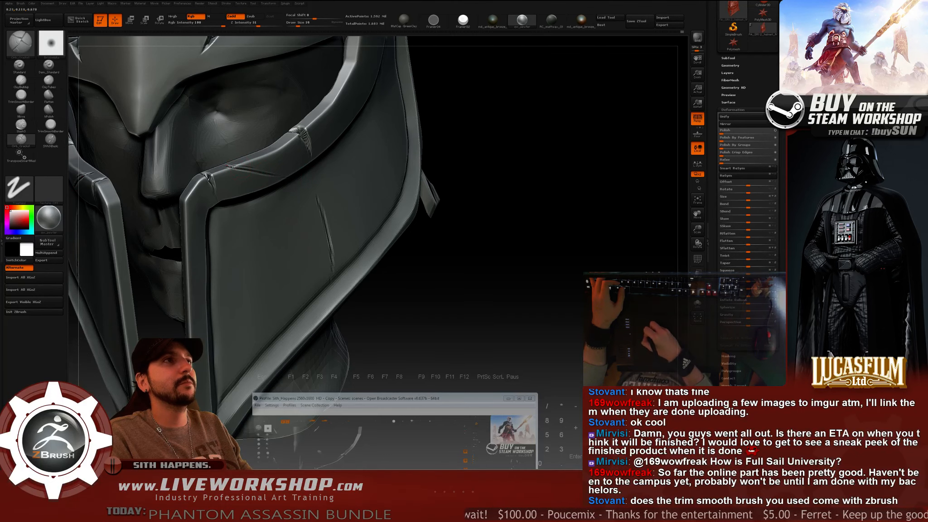
{"action": "mouse_move", "coordinate": [443, 290]}
{"action": "left_mouse_down", "text": "alt"}
{"action": "mouse_move", "coordinate": [441, 215]}
{"action": "mouse_move", "coordinate": [498, 246]}
{"action": "mouse_move", "coordinate": [573, 186]}
{"action": "mouse_move", "coordinate": [552, 189]}
{"action": "mouse_move", "coordinate": [571, 156]}
{"action": "left_mouse_up", "text": "alt"}
{"action": "left_click_drag", "start_coordinate": [577, 104], "coordinate": [404, 159]}
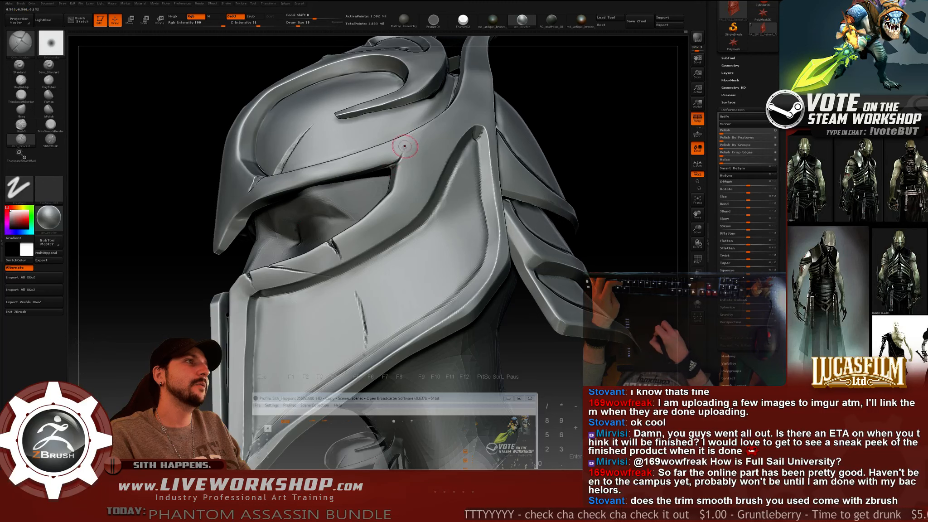
{"action": "key", "text": "ctrl"}
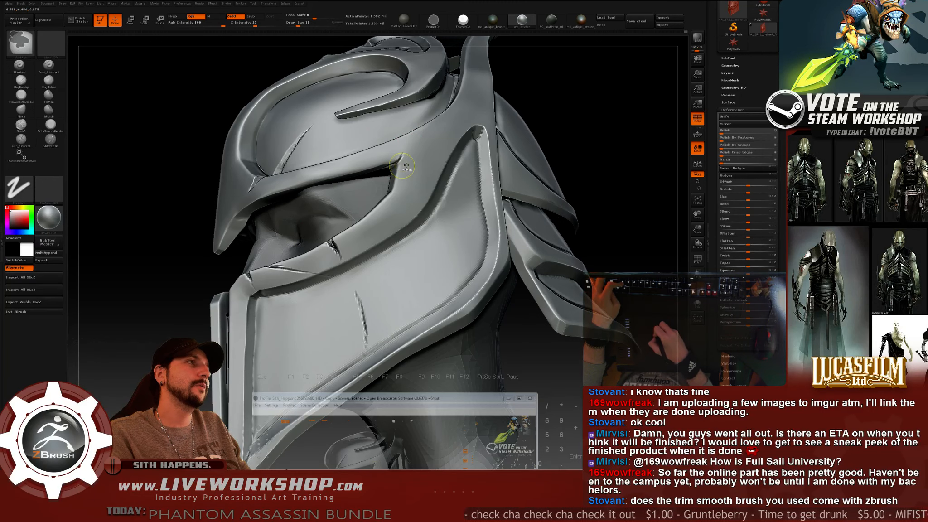
{"action": "mouse_move", "coordinate": [594, 149]}
{"action": "left_mouse_down", "text": "alt"}
{"action": "mouse_move", "coordinate": [579, 131]}
{"action": "mouse_move", "coordinate": [548, 182]}
{"action": "mouse_move", "coordinate": [528, 184]}
{"action": "mouse_move", "coordinate": [522, 225]}
{"action": "mouse_move", "coordinate": [598, 221]}
{"action": "mouse_move", "coordinate": [588, 201]}
{"action": "left_mouse_up", "text": "alt"}
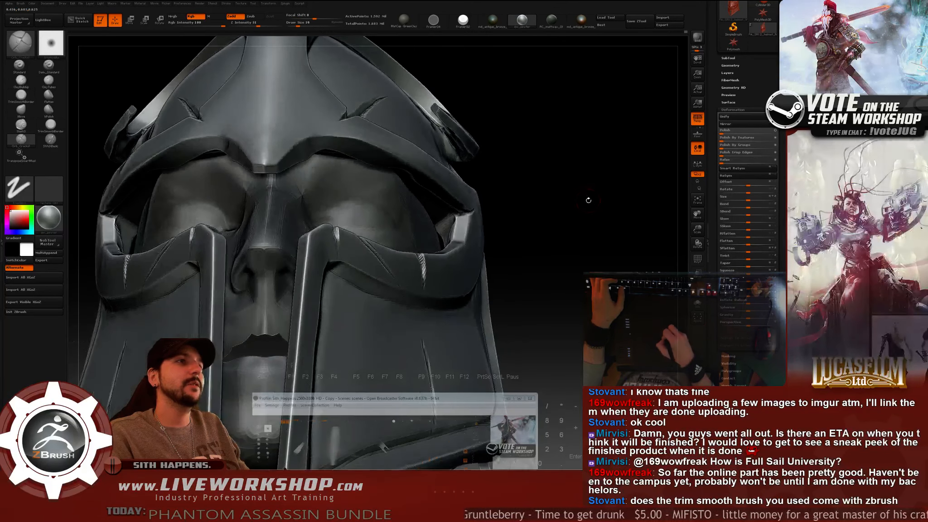
Switch to a trim brush, adjust its size and try flattening the pointed centre tip of the brow, undoing the strokes.
{"action": "left_click", "coordinate": [21, 95]}
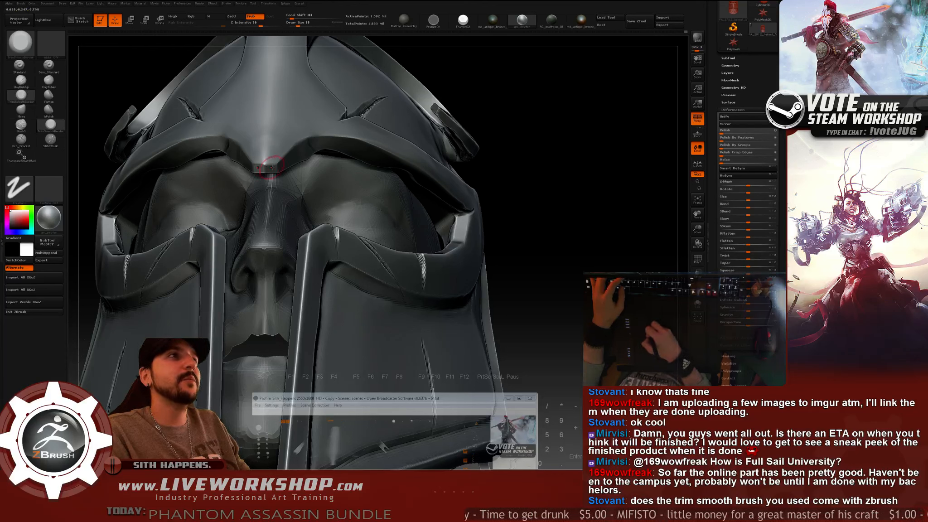
{"action": "key", "text": "s"}
{"action": "left_click_drag", "start_coordinate": [267, 168], "coordinate": [270, 168]}
{"action": "key", "text": "ctrl+z"}
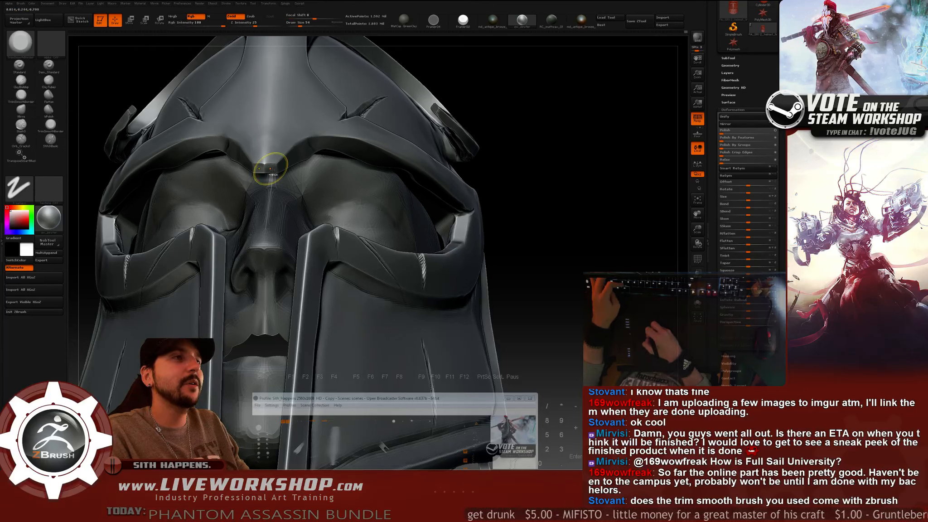
{"action": "key", "text": "ctrl+z"}
{"action": "key", "text": "s"}
{"action": "left_click_drag", "start_coordinate": [265, 169], "coordinate": [267, 169]}
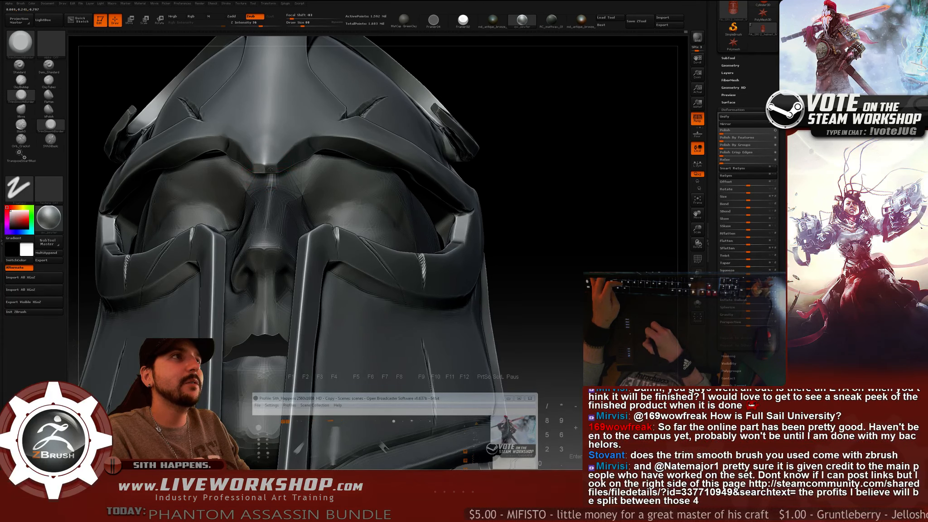
{"action": "key", "text": "ctrl+z"}
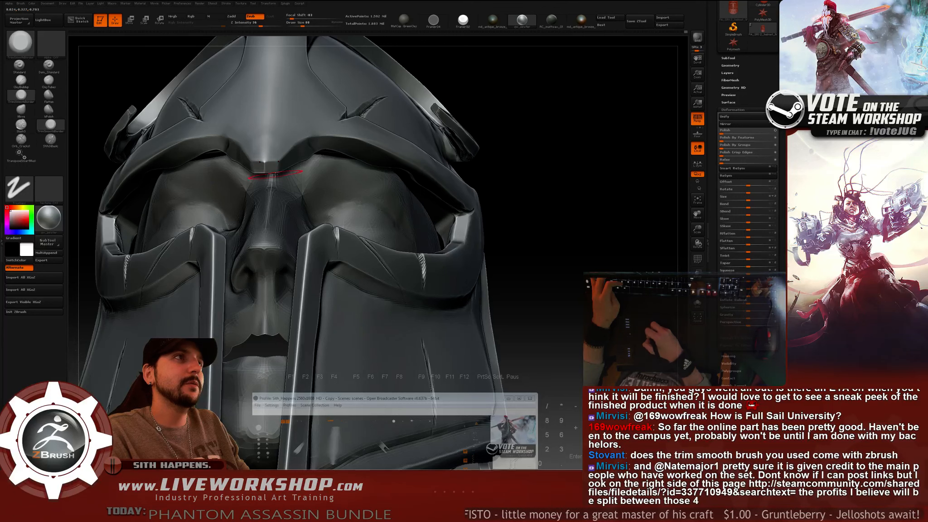
Readjust the brush size and chip the brow's pointed centre tip into flat, bevelled facets.
{"action": "left_click_drag", "start_coordinate": [555, 137], "coordinate": [534, 182]}
{"action": "left_click_drag", "start_coordinate": [119, 125], "coordinate": [117, 113]}
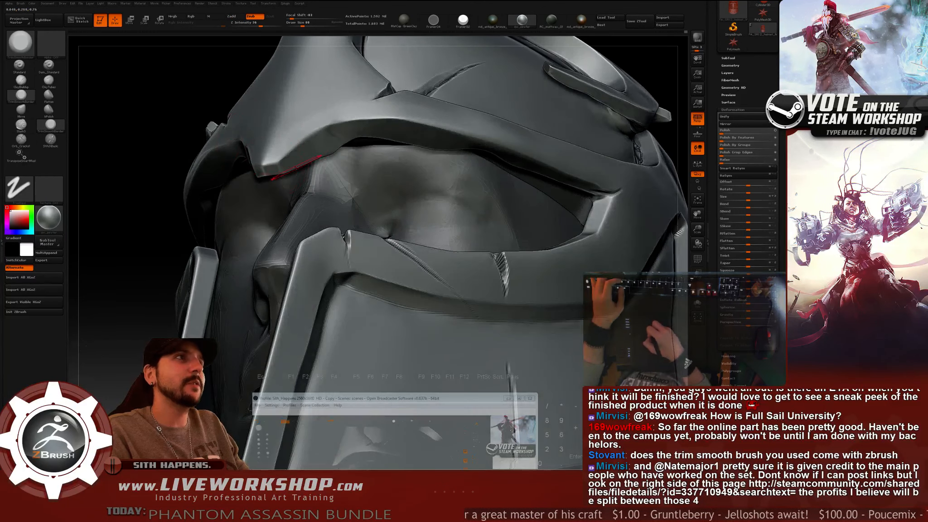
{"action": "key", "text": "s"}
{"action": "left_click", "coordinate": [282, 167]}
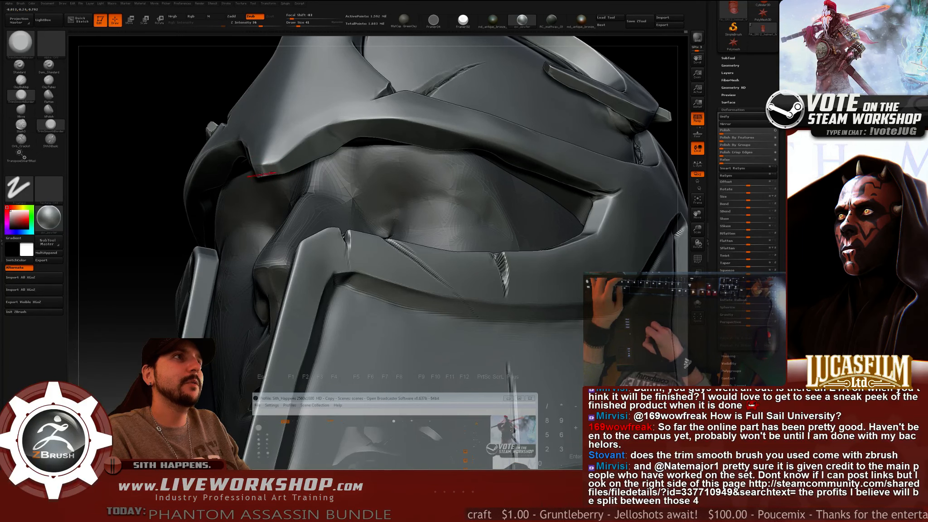
{"action": "left_click_drag", "start_coordinate": [170, 128], "coordinate": [231, 132]}
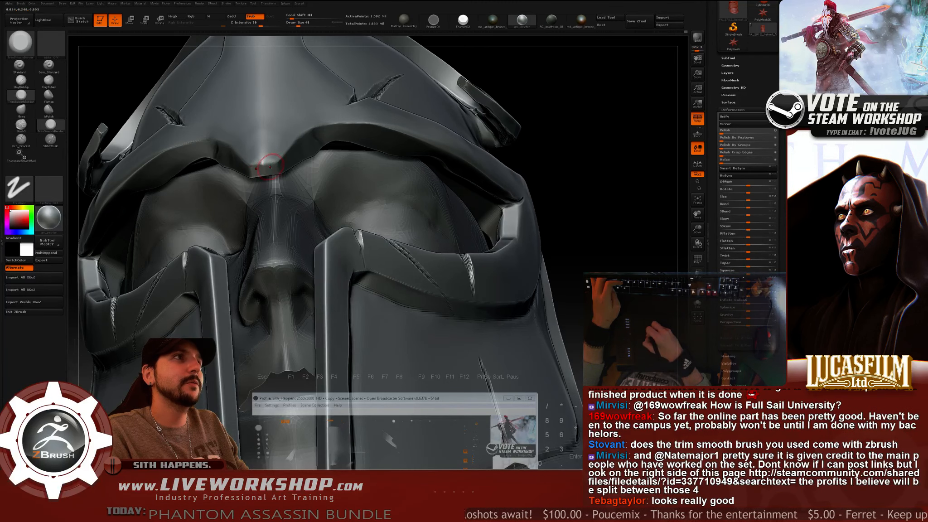
{"action": "left_click_drag", "start_coordinate": [602, 118], "coordinate": [539, 120]}
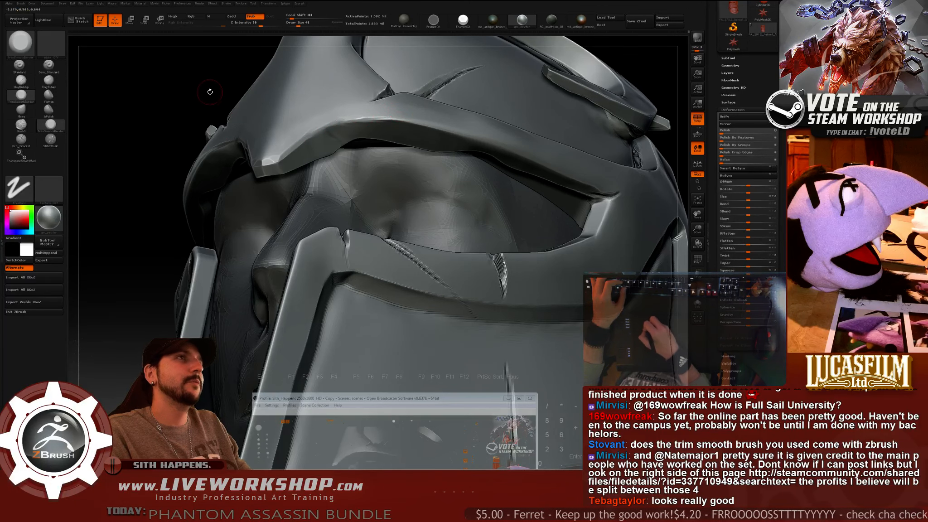
Bevel the lower edge of the brow trim from above the eye back to the eye opening's outer corner.
{"action": "left_click_drag", "start_coordinate": [209, 91], "coordinate": [128, 192], "text": "alt"}
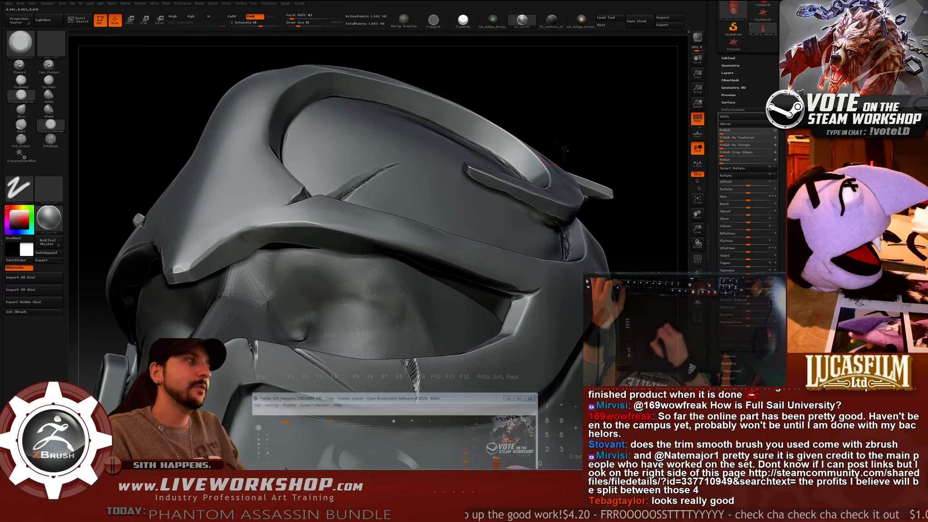
{"action": "mouse_move", "coordinate": [664, 102]}
{"action": "left_mouse_down", "text": "alt"}
{"action": "mouse_move", "coordinate": [595, 88]}
{"action": "mouse_move", "coordinate": [229, 206]}
{"action": "left_mouse_up", "text": "alt"}
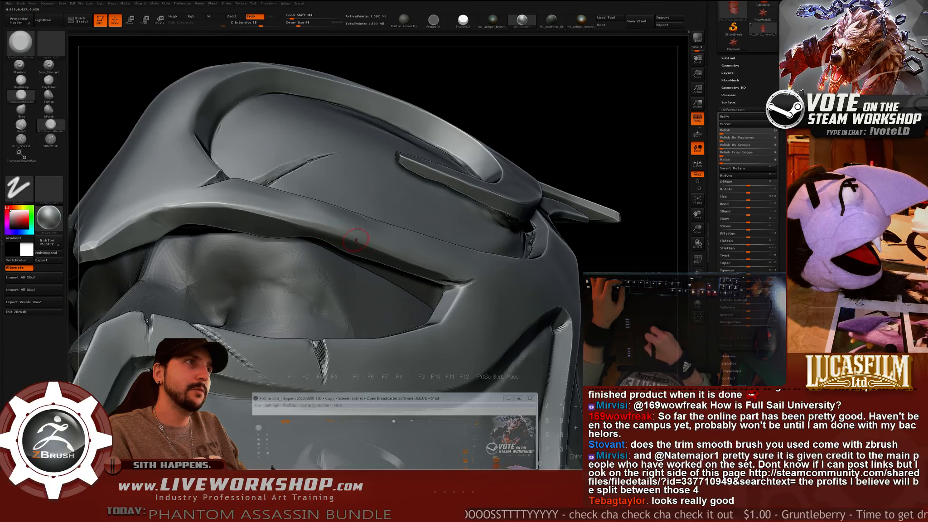
{"action": "left_click_drag", "start_coordinate": [330, 231], "coordinate": [295, 212]}
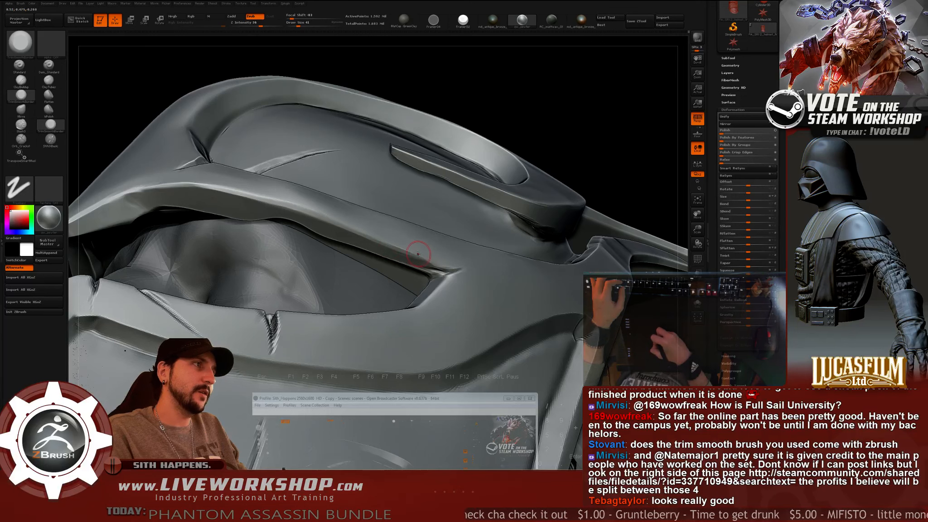
{"action": "left_click_drag", "start_coordinate": [426, 260], "coordinate": [361, 240]}
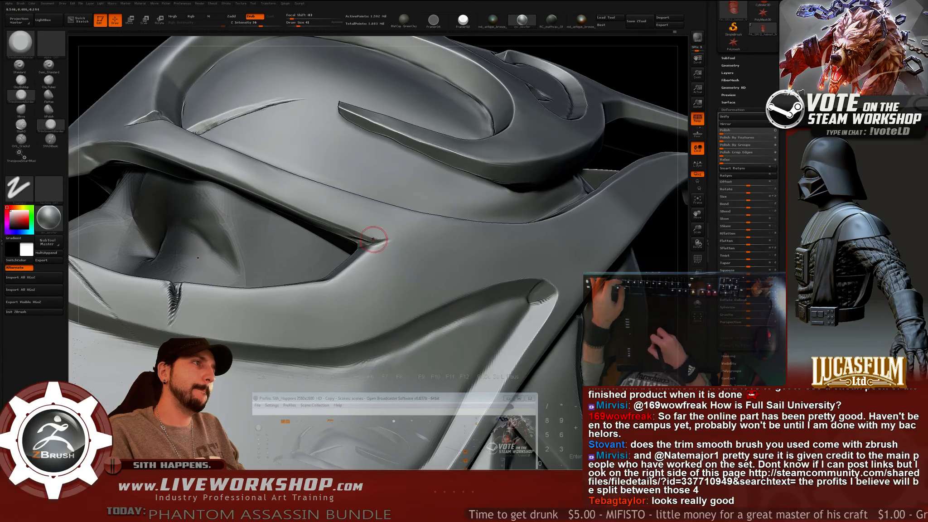
Flatten and bevel the trim edge around the outer corner of the eye opening.
{"action": "left_click_drag", "start_coordinate": [646, 79], "coordinate": [529, 157]}
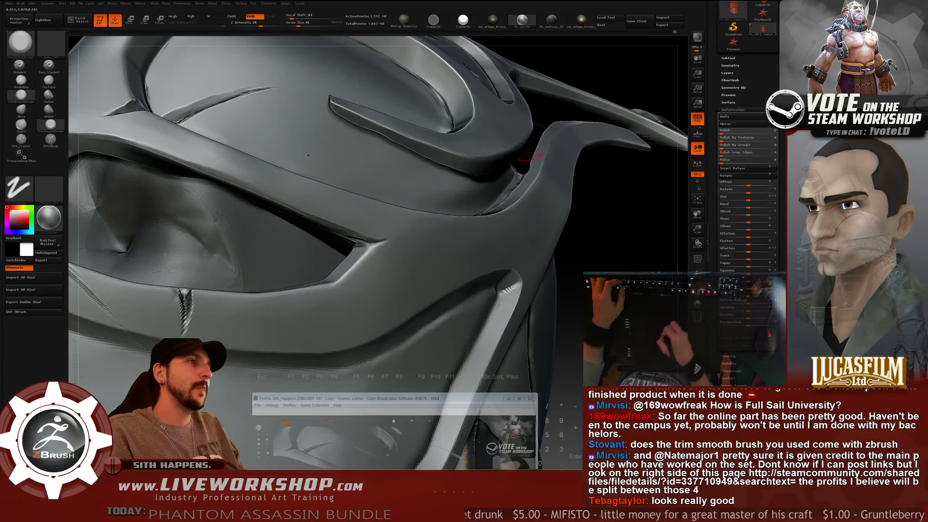
{"action": "left_click_drag", "start_coordinate": [598, 199], "coordinate": [559, 190]}
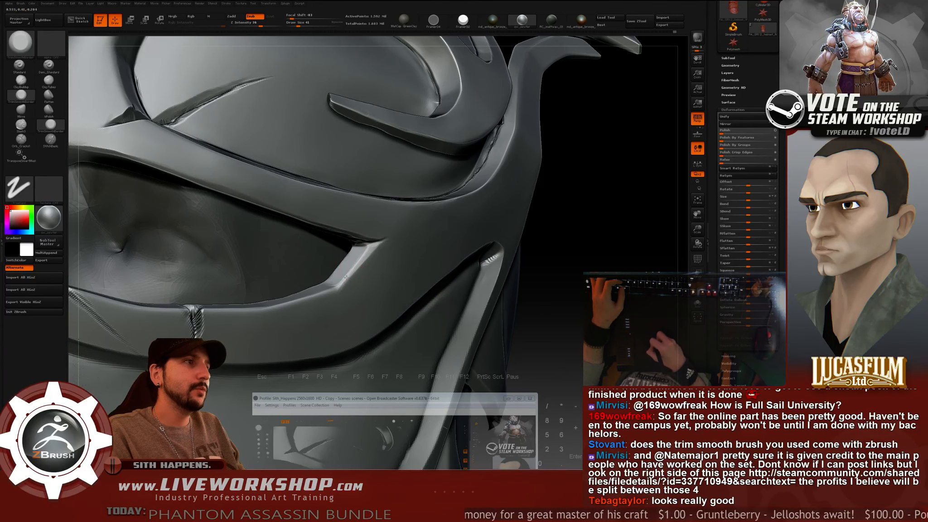
{"action": "left_click_drag", "start_coordinate": [549, 272], "coordinate": [571, 233]}
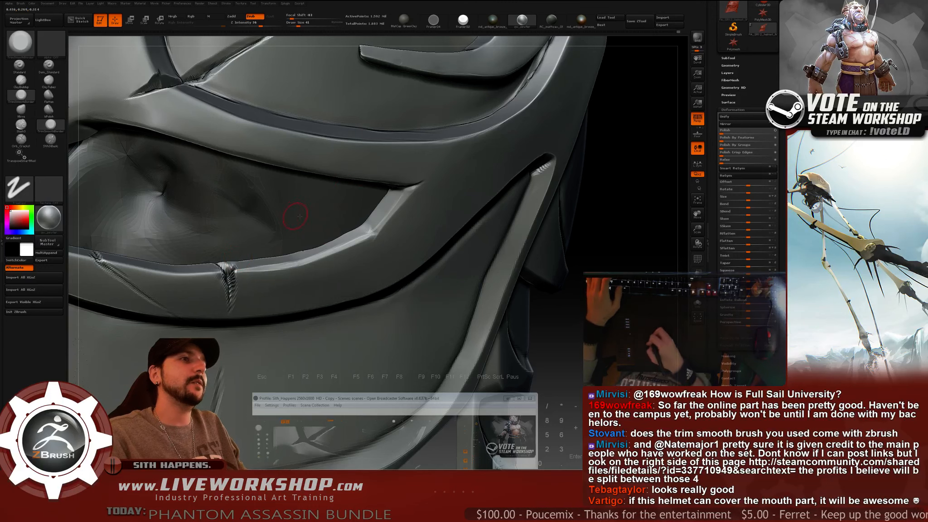
{"action": "mouse_move", "coordinate": [599, 236]}
{"action": "left_mouse_down"}
{"action": "mouse_move", "coordinate": [652, 222]}
{"action": "mouse_move", "coordinate": [640, 223]}
{"action": "left_mouse_up"}
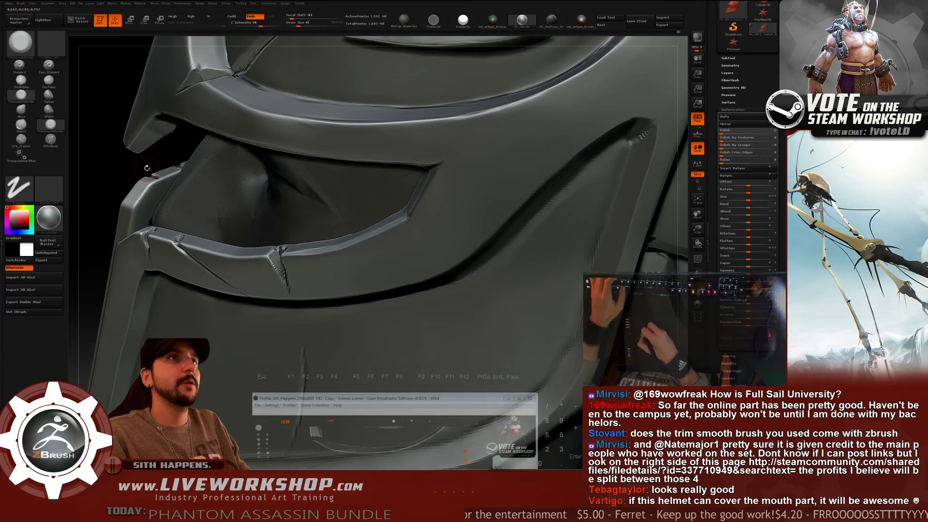
{"action": "left_click_drag", "start_coordinate": [100, 182], "coordinate": [130, 184]}
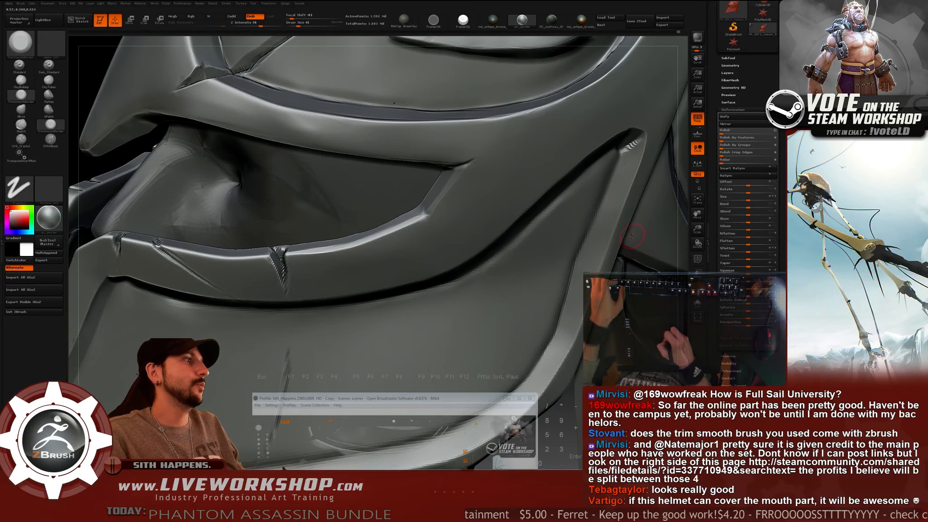
Smooth and chip the edges of the cracks in the trim below the eye opening with the trim brush.
{"action": "mouse_move", "coordinate": [662, 267]}
{"action": "left_mouse_down"}
{"action": "mouse_move", "coordinate": [688, 256]}
{"action": "mouse_move", "coordinate": [705, 267]}
{"action": "left_mouse_up"}
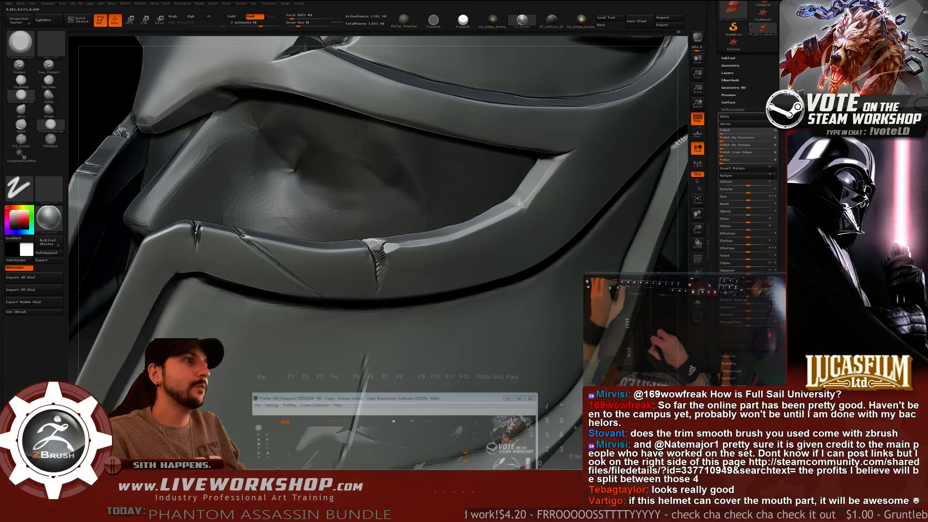
{"action": "mouse_move", "coordinate": [378, 261]}
{"action": "left_mouse_down", "text": "shift"}
{"action": "mouse_move", "coordinate": [379, 249]}
{"action": "mouse_move", "coordinate": [378, 260]}
{"action": "left_mouse_up", "text": "shift"}
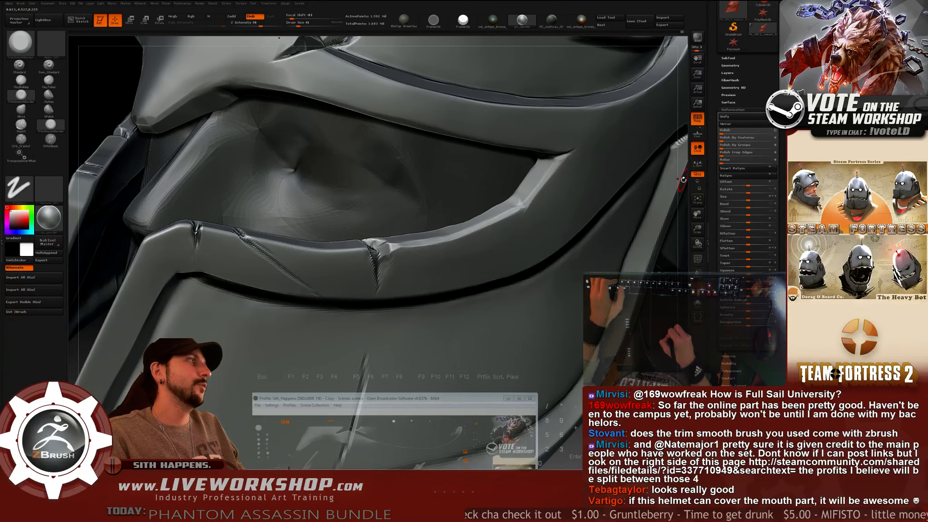
{"action": "left_click_drag", "start_coordinate": [683, 177], "coordinate": [627, 173]}
{"action": "left_click_drag", "start_coordinate": [326, 252], "coordinate": [332, 261]}
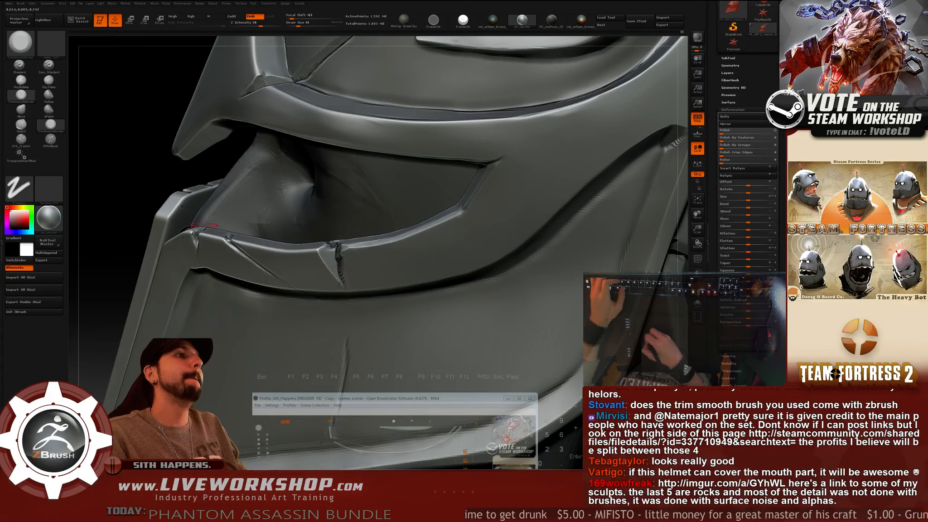
{"action": "key", "text": "f"}
{"action": "left_click_drag", "start_coordinate": [584, 254], "coordinate": [474, 228]}
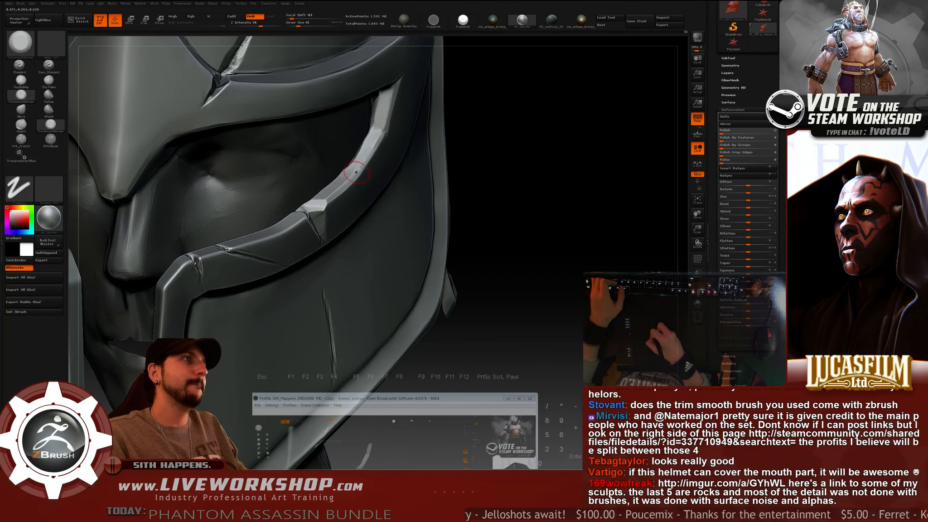
{"action": "left_click_drag", "start_coordinate": [555, 205], "coordinate": [591, 206], "text": "alt"}
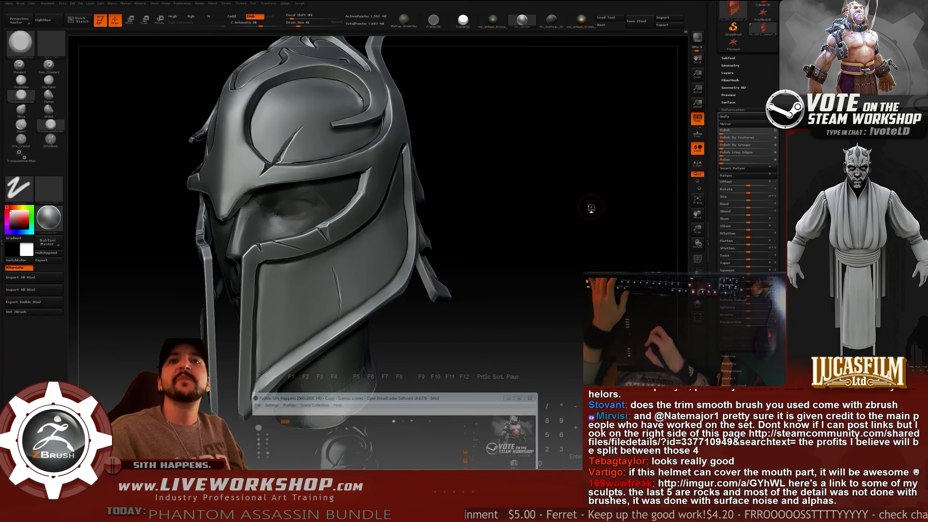
{"action": "left_click_drag", "start_coordinate": [578, 242], "coordinate": [374, 323], "text": "alt"}
{"action": "left_click_drag", "start_coordinate": [401, 278], "coordinate": [447, 267], "text": "alt"}
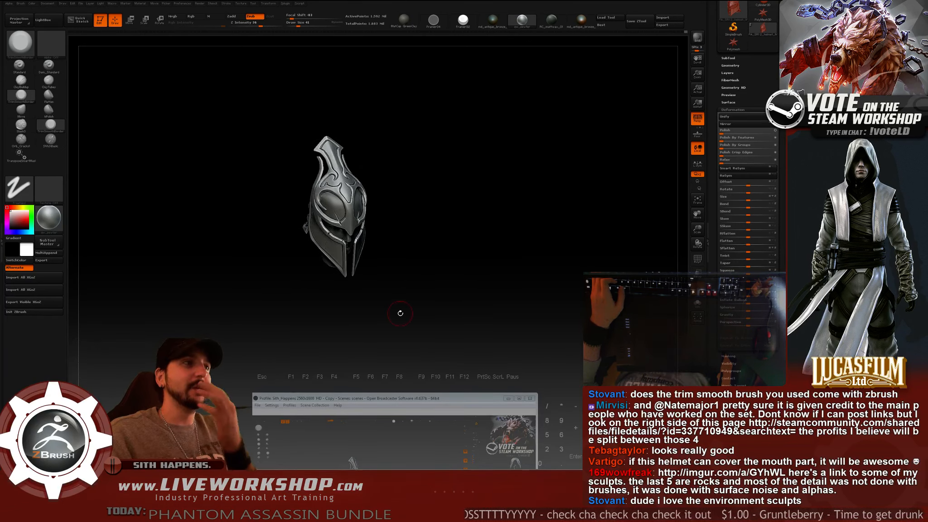
{"action": "left_click_drag", "start_coordinate": [342, 331], "coordinate": [344, 293]}
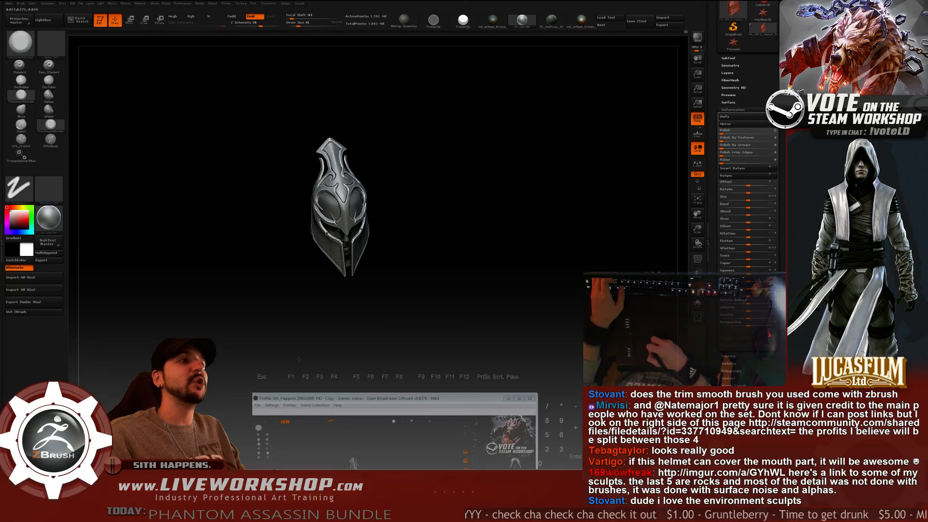
{"action": "left_click_drag", "start_coordinate": [299, 360], "coordinate": [315, 335]}
{"action": "left_click_drag", "start_coordinate": [436, 324], "coordinate": [409, 302]}
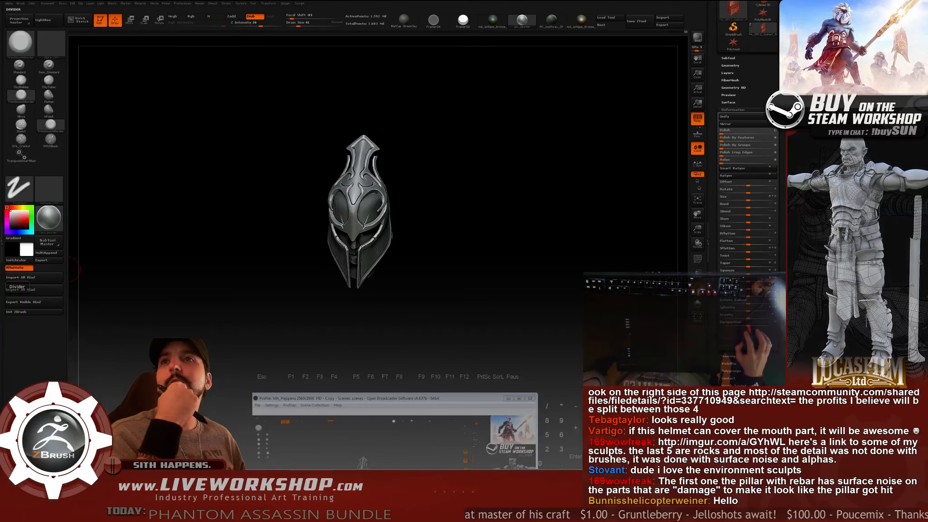
Switch to the browser and examine the pillar, creature and rock sculpts in the Imgur album, then close the window.
{"action": "left_click_drag", "start_coordinate": [0, 134], "coordinate": [230, 133]}
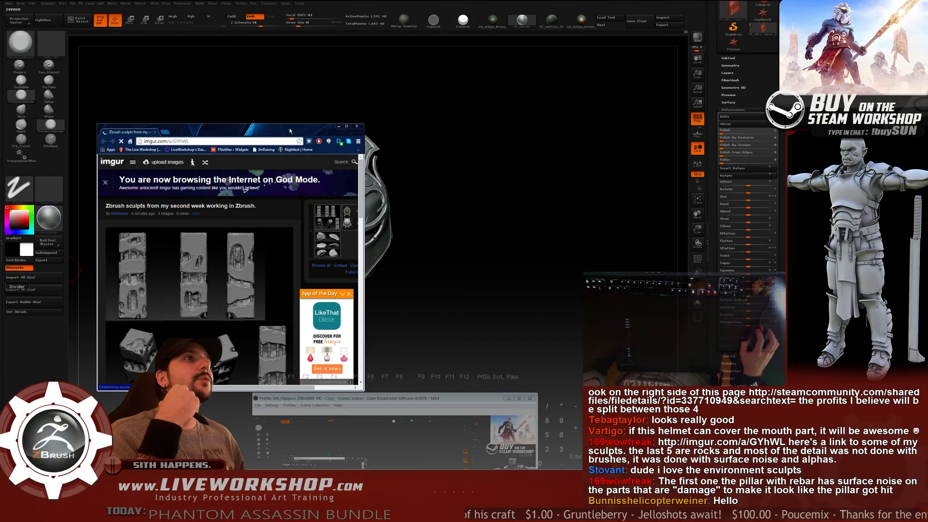
{"action": "left_click_drag", "start_coordinate": [290, 131], "coordinate": [382, 93]}
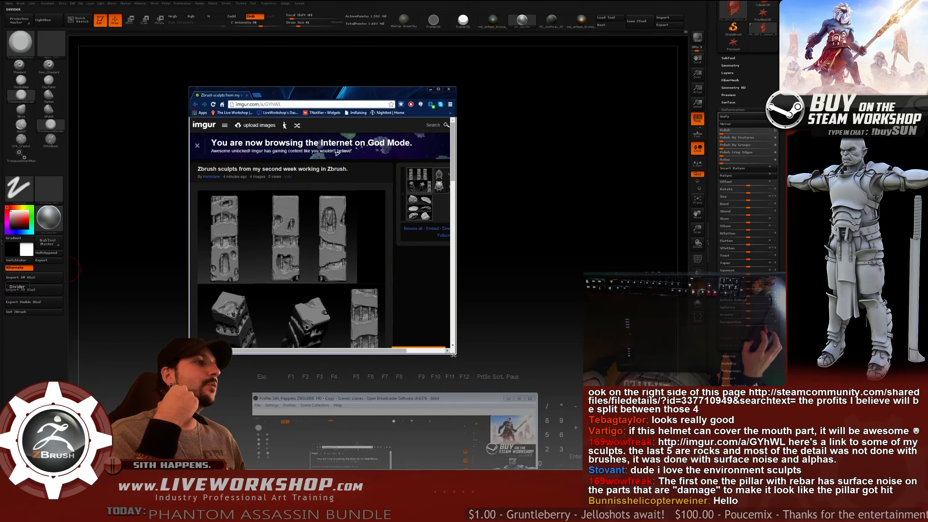
{"action": "left_click_drag", "start_coordinate": [456, 354], "coordinate": [587, 432]}
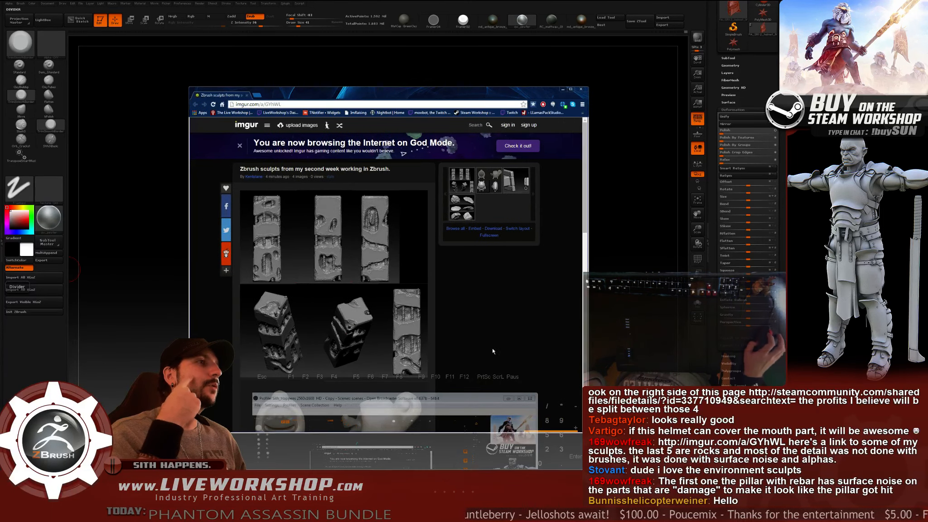
{"action": "scroll", "coordinate": [484, 343], "scroll_direction": "down", "scroll_amount": 3}
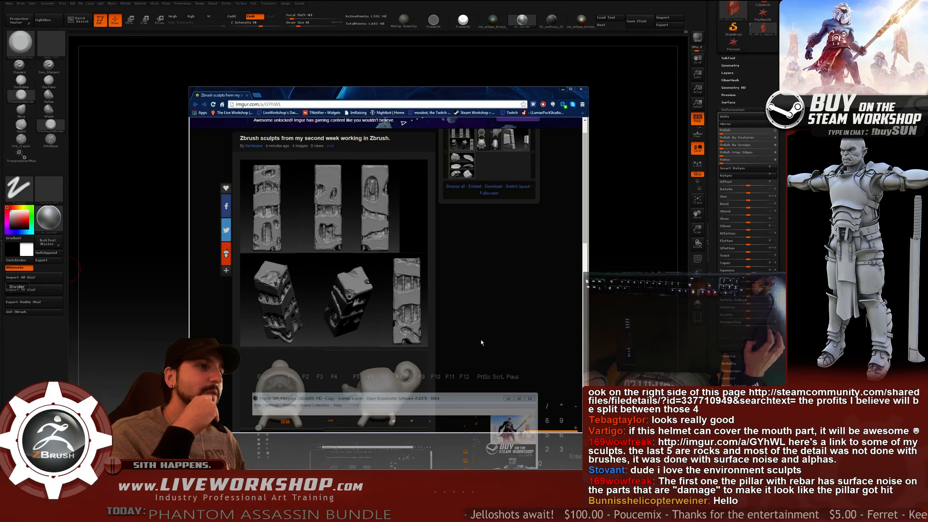
{"action": "scroll", "coordinate": [481, 340], "scroll_direction": "down", "scroll_amount": 4}
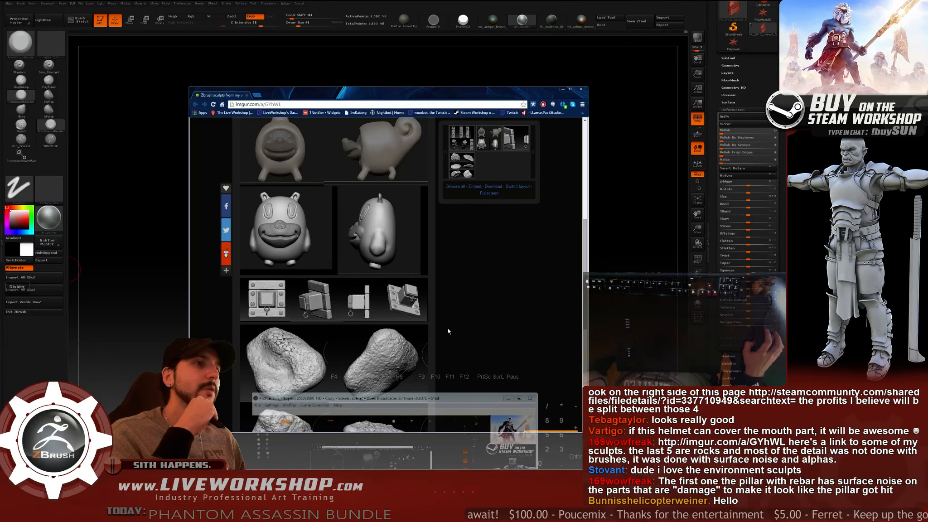
{"action": "scroll", "coordinate": [450, 327], "scroll_direction": "down", "scroll_amount": 2}
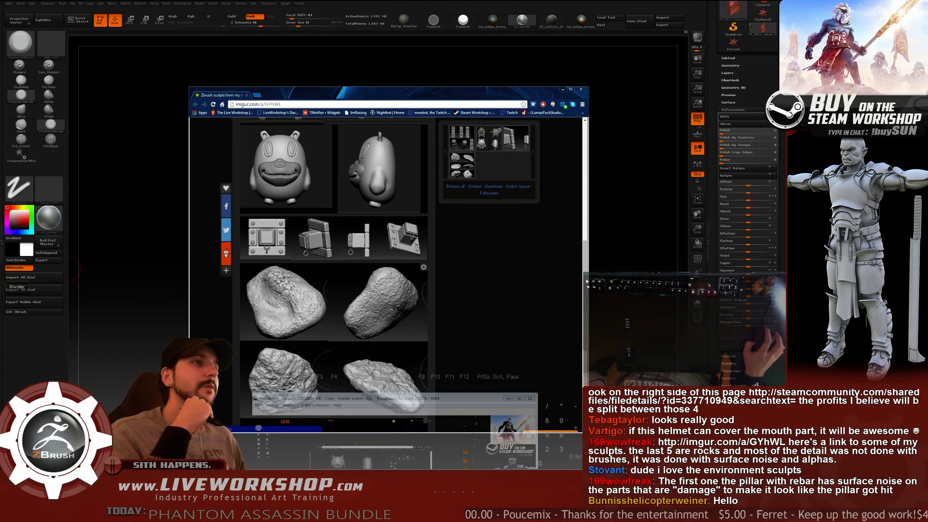
{"action": "scroll", "coordinate": [390, 307], "scroll_direction": "down", "scroll_amount": 3}
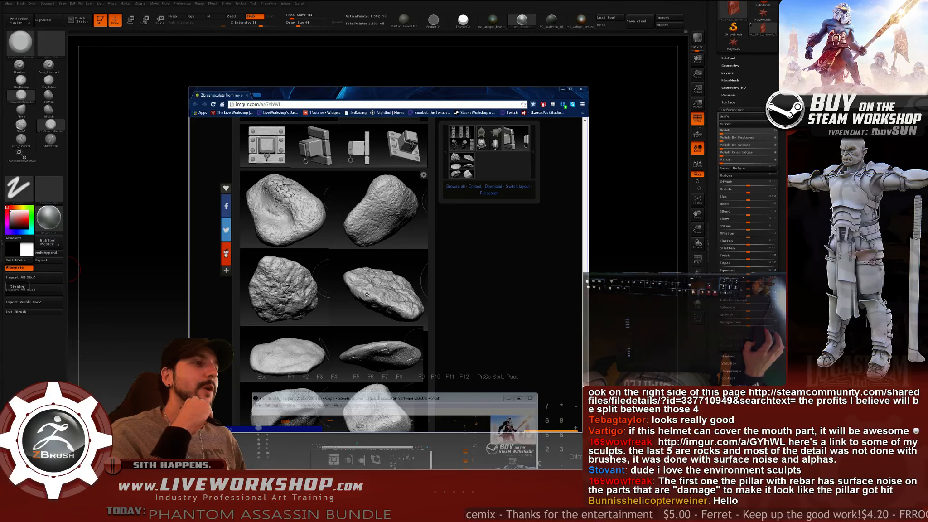
{"action": "scroll", "coordinate": [366, 294], "scroll_direction": "down", "scroll_amount": 4}
{"action": "scroll", "coordinate": [364, 290], "scroll_direction": "up", "scroll_amount": 5}
{"action": "scroll", "coordinate": [363, 290], "scroll_direction": "up", "scroll_amount": 10}
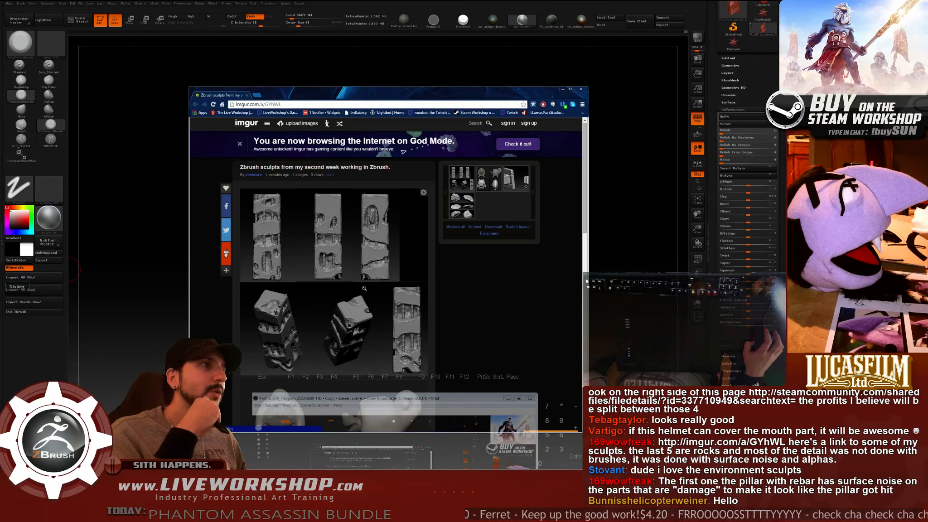
{"action": "scroll", "coordinate": [367, 288], "scroll_direction": "down", "scroll_amount": 5}
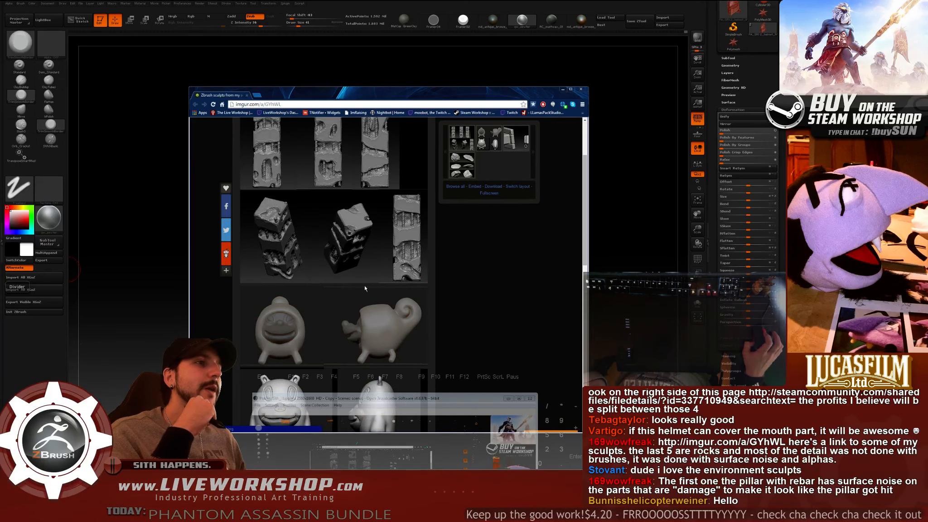
{"action": "scroll", "coordinate": [366, 287], "scroll_direction": "up", "scroll_amount": 2}
{"action": "scroll", "coordinate": [366, 287], "scroll_direction": "up", "scroll_amount": 3}
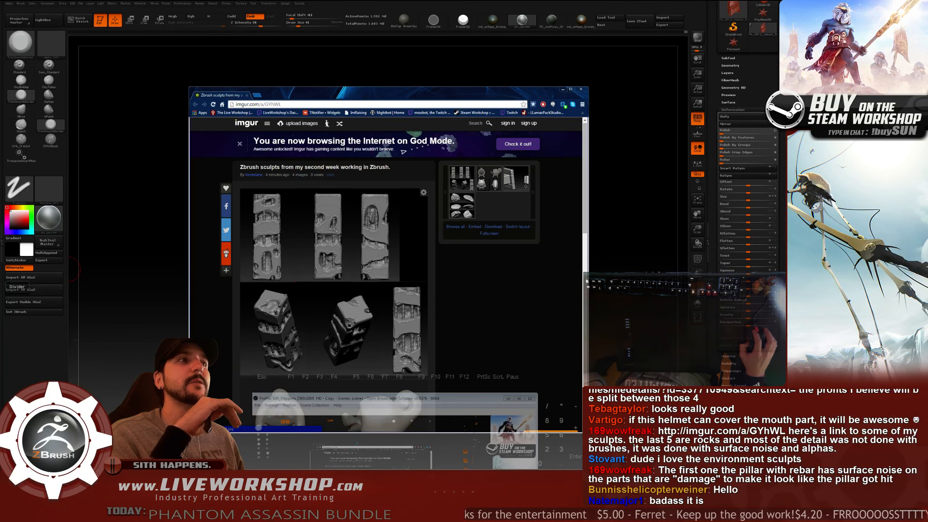
{"action": "left_click", "coordinate": [581, 89]}
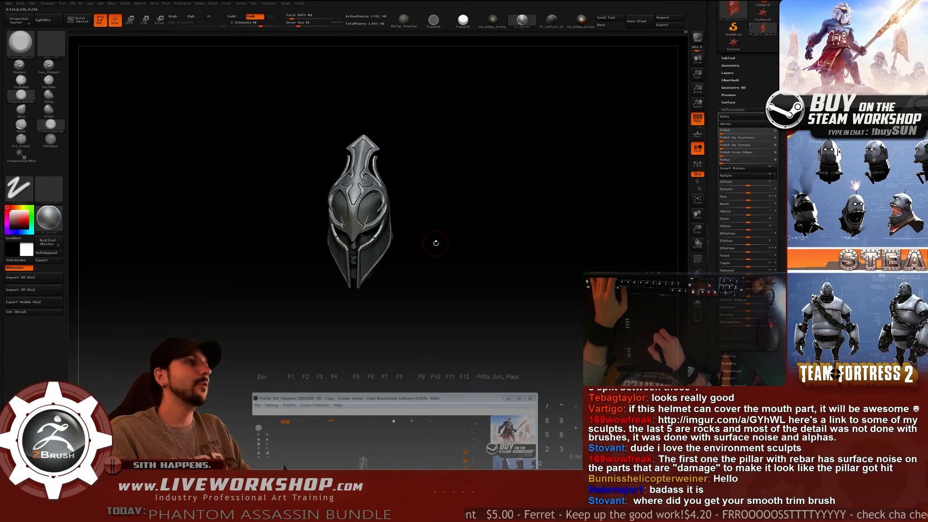
Switch to the crack brush and carve a small nick across the trim edge near the eye opening's outer corner.
{"action": "mouse_move", "coordinate": [435, 242]}
{"action": "left_mouse_down", "text": "alt"}
{"action": "mouse_move", "coordinate": [459, 273]}
{"action": "mouse_move", "coordinate": [518, 307]}
{"action": "mouse_move", "coordinate": [588, 262]}
{"action": "mouse_move", "coordinate": [602, 194]}
{"action": "mouse_move", "coordinate": [394, 194]}
{"action": "left_mouse_up", "text": "alt"}
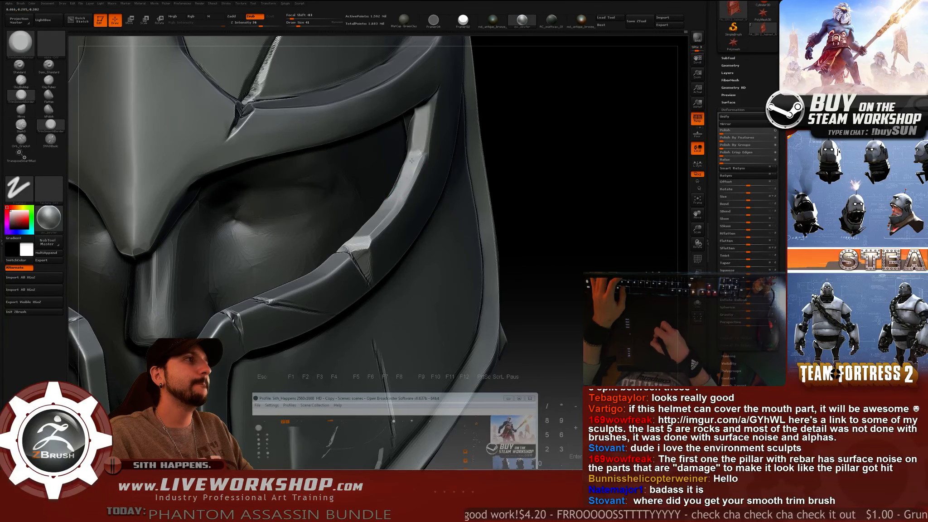
{"action": "left_click_drag", "start_coordinate": [539, 142], "coordinate": [421, 136]}
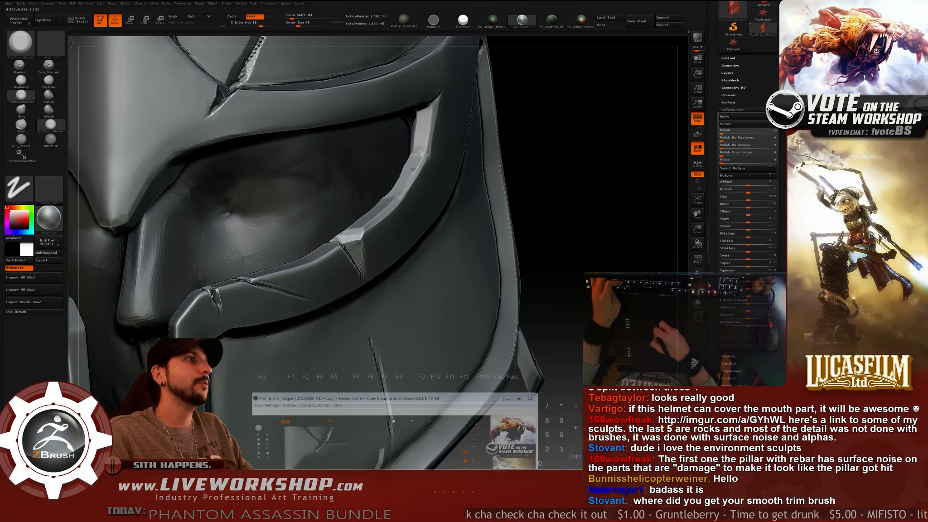
{"action": "key", "text": "shift"}
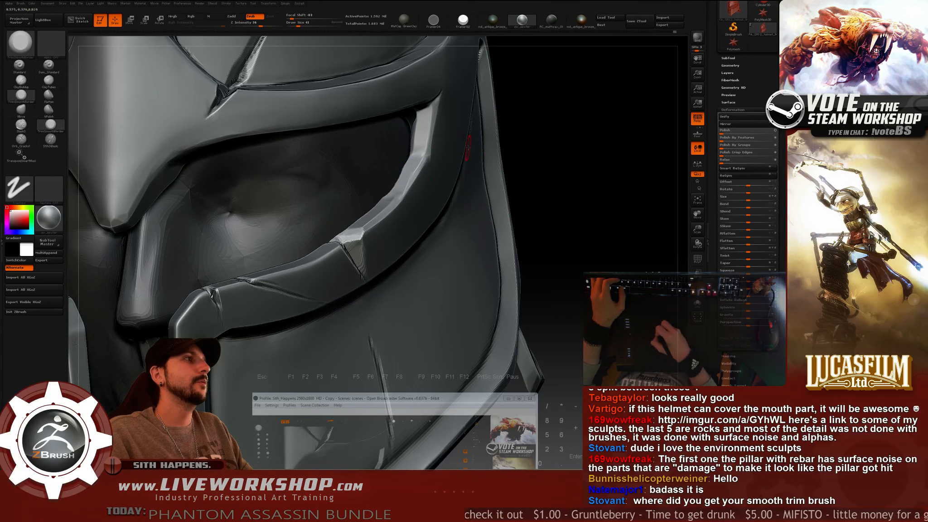
{"action": "left_click_drag", "start_coordinate": [571, 152], "coordinate": [503, 150]}
{"action": "left_click", "coordinate": [21, 139]}
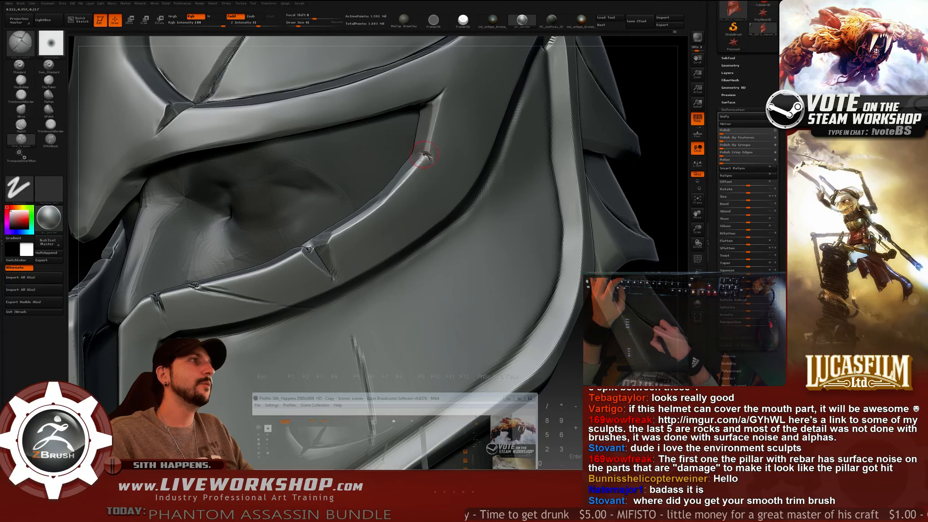
{"action": "left_click_drag", "start_coordinate": [626, 80], "coordinate": [670, 89]}
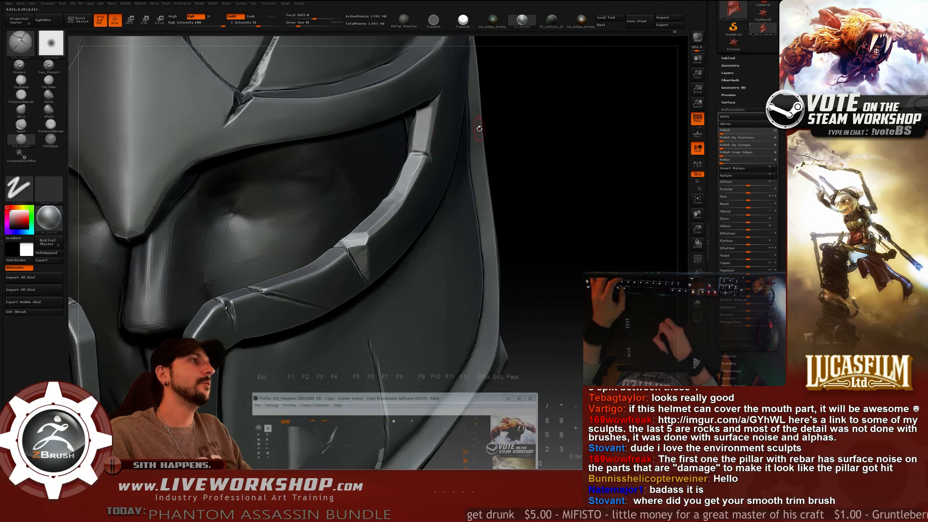
{"action": "right_click_drag", "start_coordinate": [523, 136], "coordinate": [600, 129], "text": "ctrl"}
{"action": "mouse_move", "coordinate": [600, 128]}
{"action": "left_mouse_down"}
{"action": "mouse_move", "coordinate": [629, 115]}
{"action": "mouse_move", "coordinate": [594, 136]}
{"action": "left_mouse_up"}
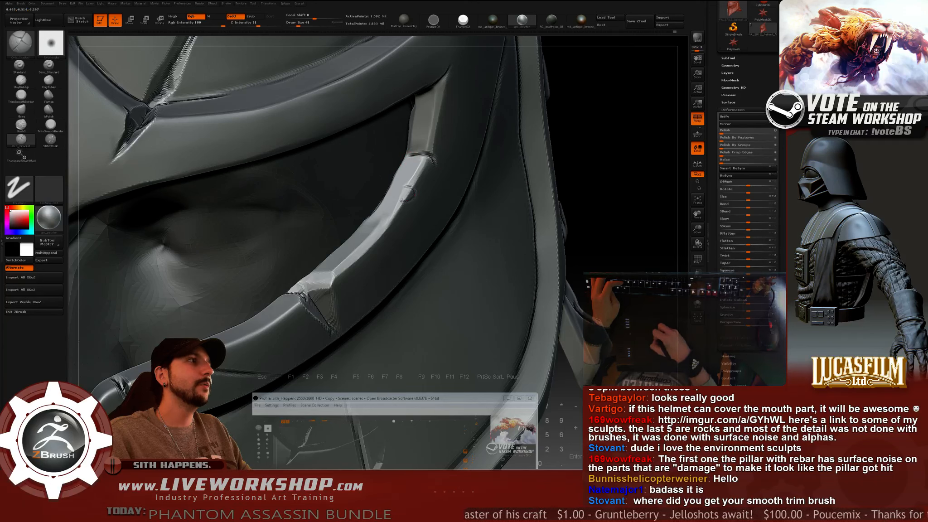
Gouge two small rounded dents into the trim edge between the outer-corner nick and the large chip below the eye.
{"action": "left_click_drag", "start_coordinate": [406, 194], "coordinate": [394, 206], "text": "shift"}
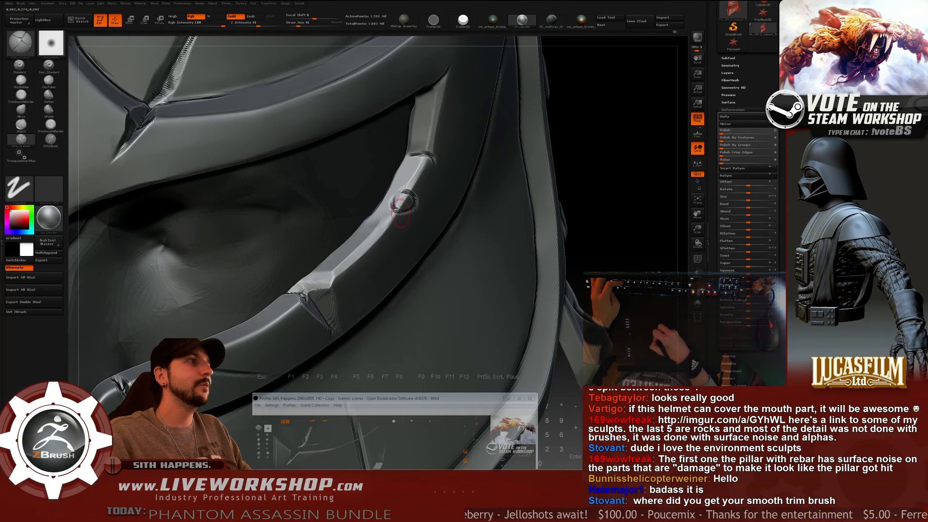
{"action": "left_click_drag", "start_coordinate": [401, 213], "coordinate": [403, 204]}
{"action": "left_click_drag", "start_coordinate": [598, 182], "coordinate": [562, 218], "text": "alt"}
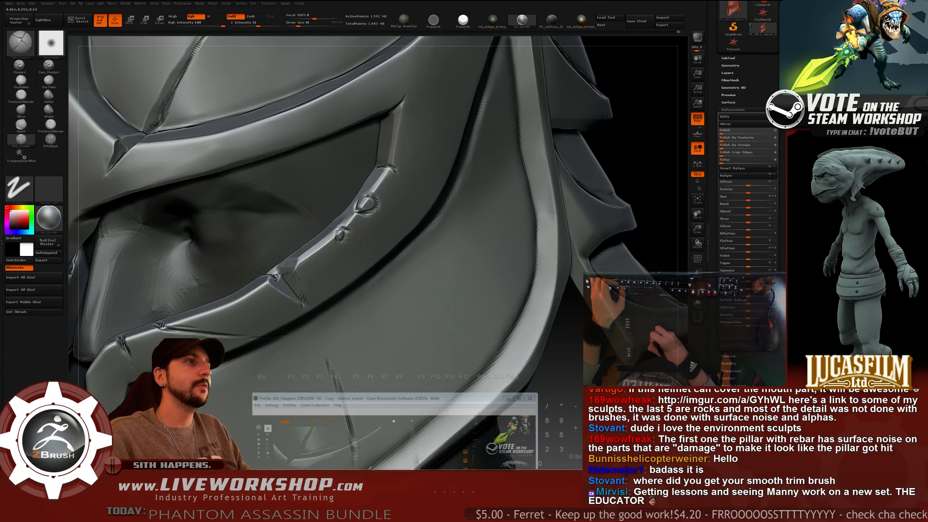
{"action": "right_click_drag", "start_coordinate": [494, 281], "coordinate": [494, 211], "text": "ctrl"}
{"action": "left_click_drag", "start_coordinate": [493, 211], "coordinate": [508, 238]}
{"action": "right_click_drag", "start_coordinate": [507, 238], "coordinate": [518, 317], "text": "ctrl"}
{"action": "left_click_drag", "start_coordinate": [518, 317], "coordinate": [547, 286], "text": "alt"}
{"action": "right_click_drag", "start_coordinate": [547, 286], "coordinate": [520, 321], "text": "ctrl"}
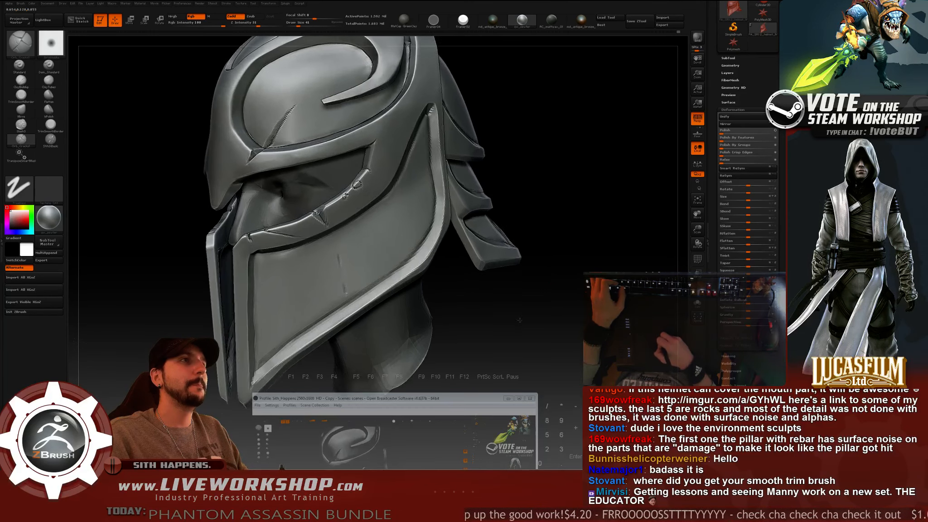
{"action": "left_click_drag", "start_coordinate": [519, 321], "coordinate": [602, 324]}
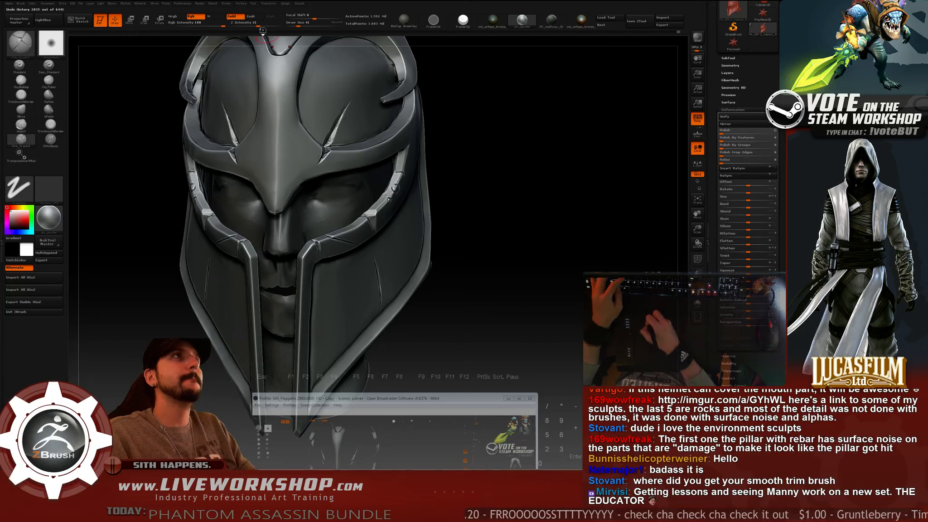
Lower the brush's Z Intensity and carve fine scratches into the forehead's central brow plate.
{"action": "left_click_drag", "start_coordinate": [258, 25], "coordinate": [246, 27]}
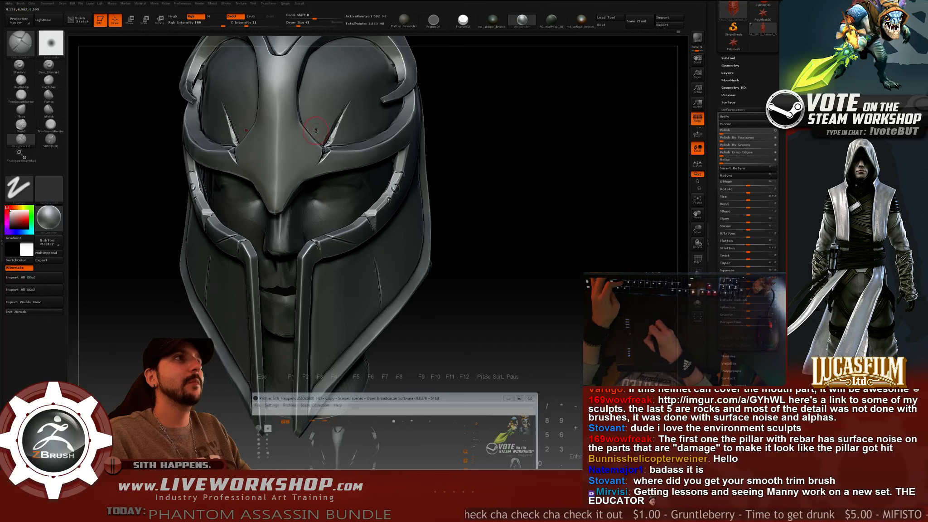
{"action": "left_click_drag", "start_coordinate": [491, 99], "coordinate": [444, 107]}
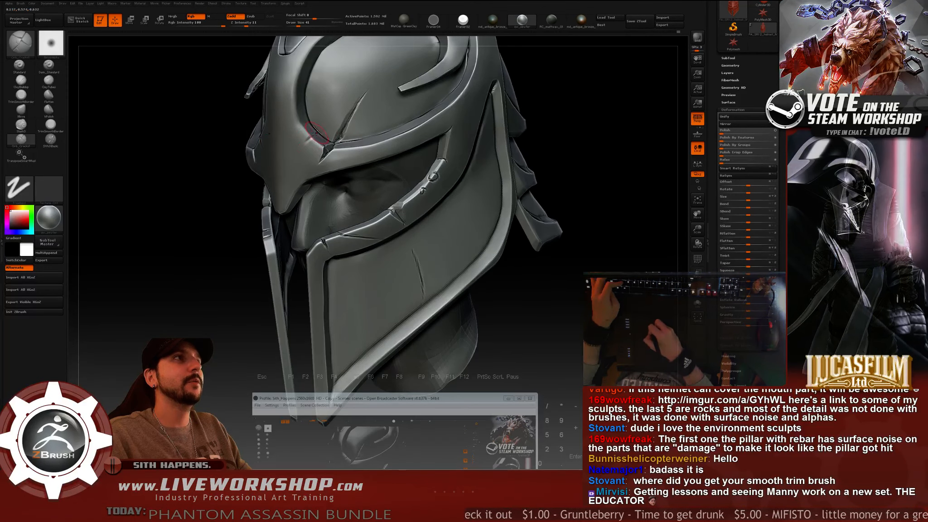
{"action": "mouse_move", "coordinate": [557, 139]}
{"action": "left_mouse_down", "text": "shift"}
{"action": "mouse_move", "coordinate": [567, 140]}
{"action": "mouse_move", "coordinate": [545, 144]}
{"action": "left_mouse_up", "text": "shift"}
{"action": "left_click_drag", "start_coordinate": [546, 144], "coordinate": [566, 159], "text": "alt"}
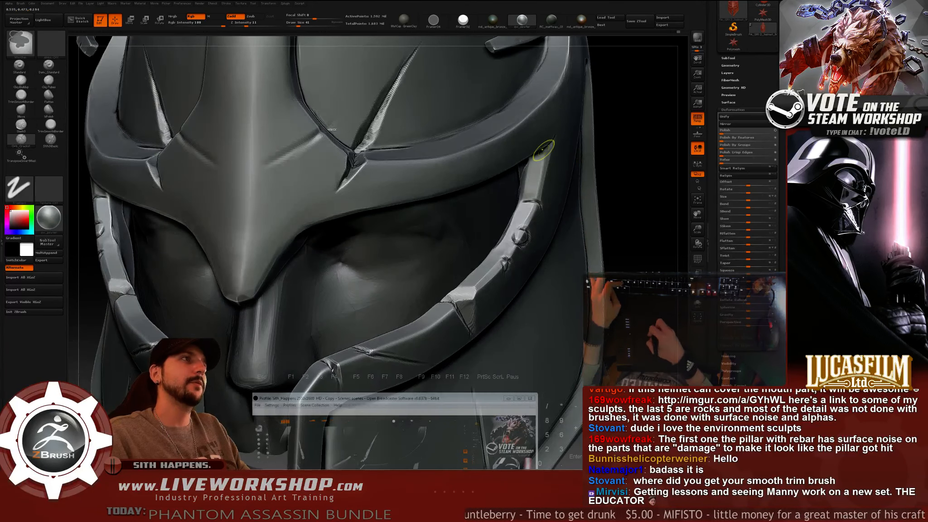
{"action": "left_click_drag", "start_coordinate": [643, 128], "coordinate": [610, 131]}
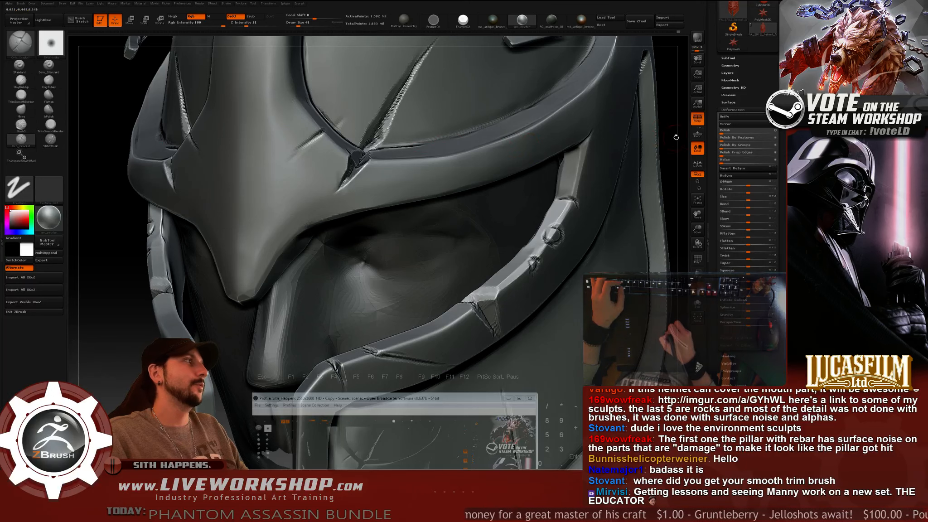
{"action": "left_click_drag", "start_coordinate": [648, 149], "coordinate": [606, 147]}
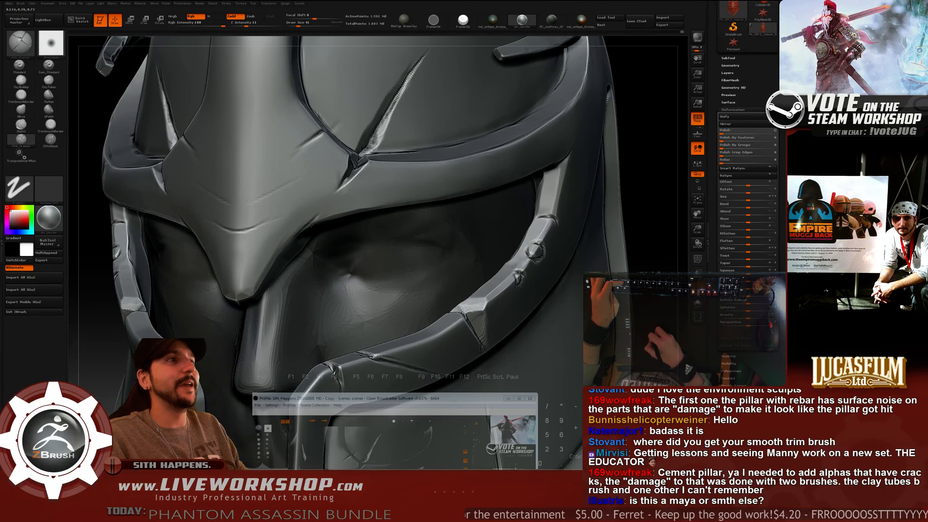
Carve small nicks into the brow trim beside the central point and below the forehead crack.
{"action": "left_click_drag", "start_coordinate": [643, 138], "coordinate": [599, 96]}
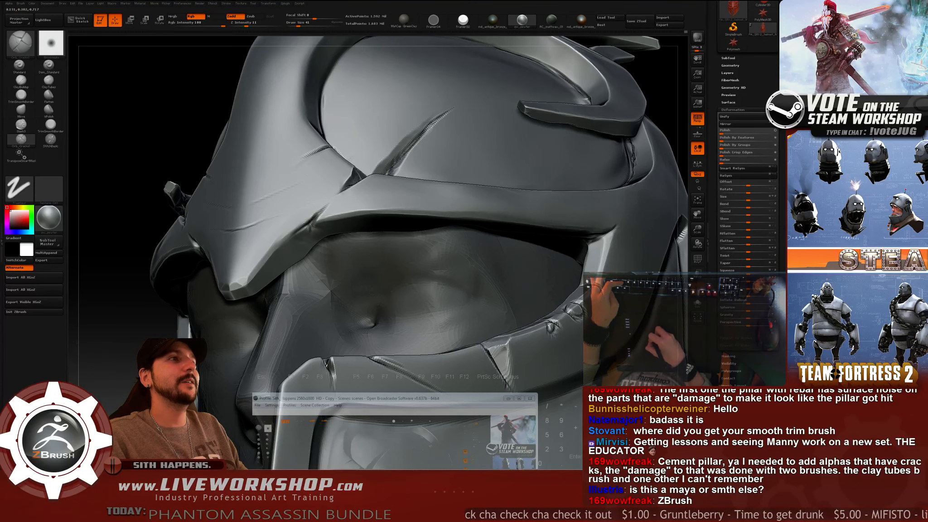
{"action": "mouse_move", "coordinate": [112, 209]}
{"action": "left_mouse_down", "text": "alt"}
{"action": "mouse_move", "coordinate": [118, 181]}
{"action": "mouse_move", "coordinate": [317, 202]}
{"action": "mouse_move", "coordinate": [537, 205]}
{"action": "mouse_move", "coordinate": [558, 216]}
{"action": "mouse_move", "coordinate": [555, 176]}
{"action": "mouse_move", "coordinate": [547, 206]}
{"action": "mouse_move", "coordinate": [541, 190]}
{"action": "mouse_move", "coordinate": [546, 226]}
{"action": "mouse_move", "coordinate": [605, 210]}
{"action": "mouse_move", "coordinate": [611, 218]}
{"action": "mouse_move", "coordinate": [604, 164]}
{"action": "mouse_move", "coordinate": [575, 190]}
{"action": "left_mouse_up", "text": "alt"}
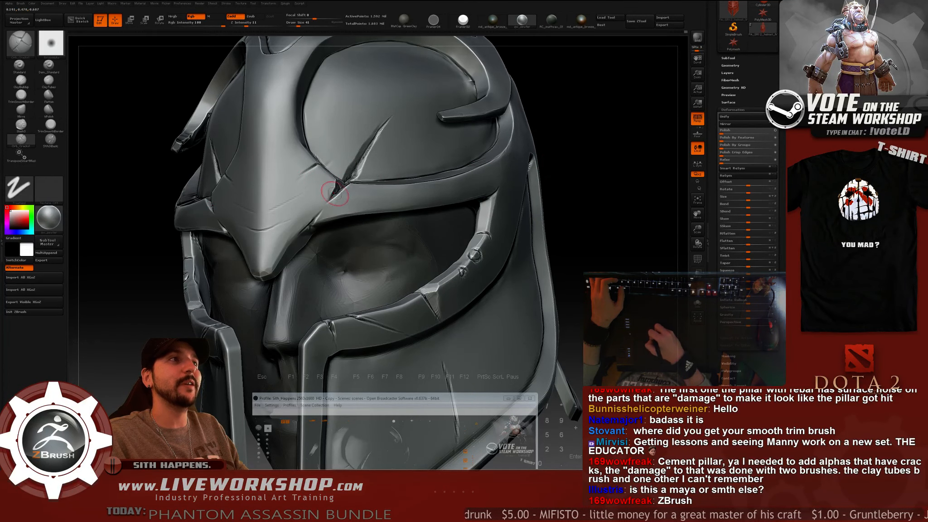
{"action": "left_click_drag", "start_coordinate": [328, 204], "coordinate": [332, 199]}
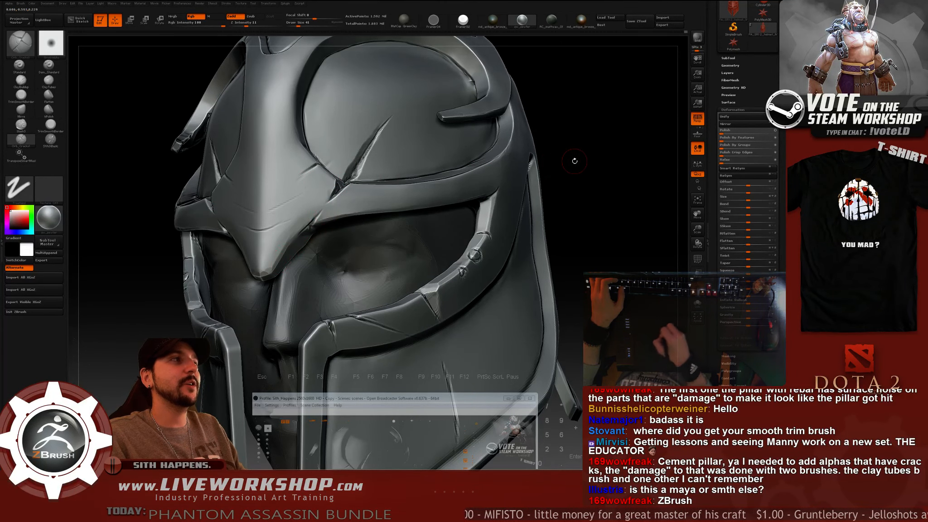
{"action": "mouse_move", "coordinate": [573, 160]}
{"action": "left_mouse_down"}
{"action": "mouse_move", "coordinate": [604, 179]}
{"action": "mouse_move", "coordinate": [491, 204]}
{"action": "left_mouse_up"}
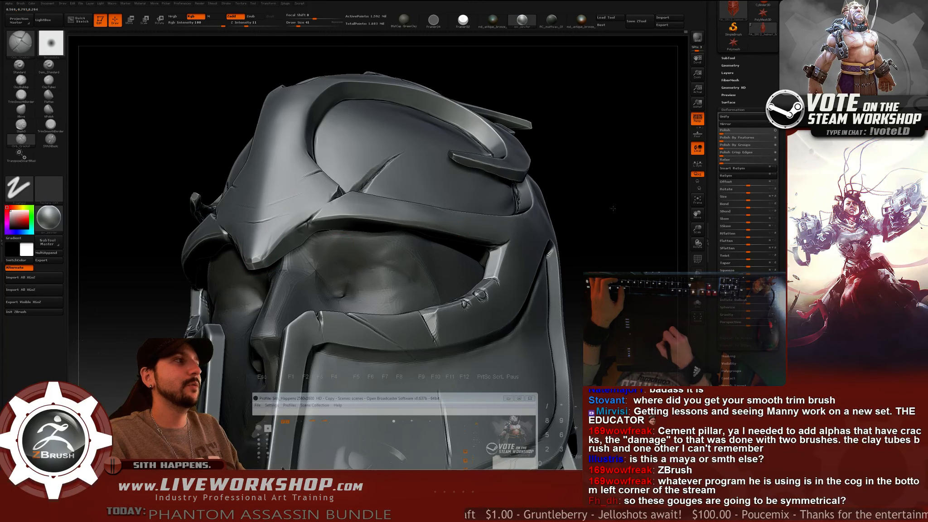
{"action": "left_click_drag", "start_coordinate": [614, 205], "coordinate": [591, 224]}
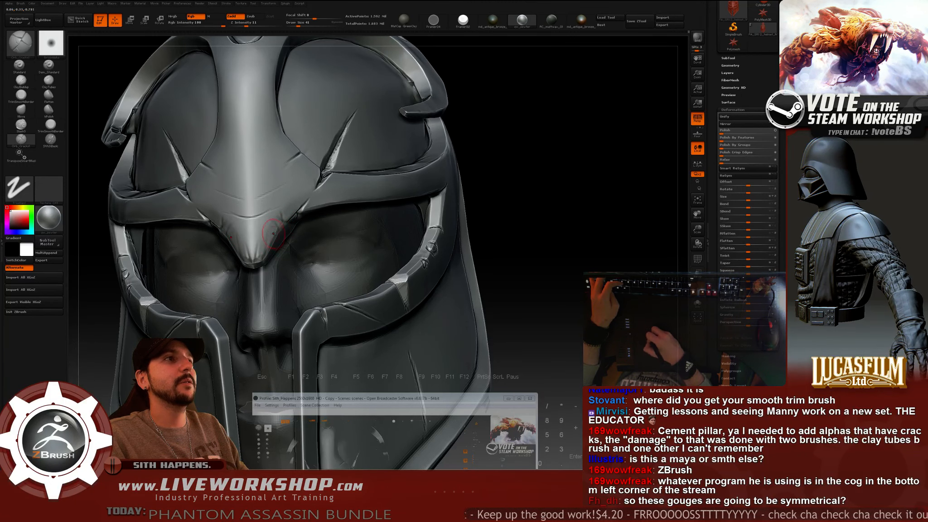
{"action": "left_click_drag", "start_coordinate": [534, 224], "coordinate": [413, 211], "text": "alt"}
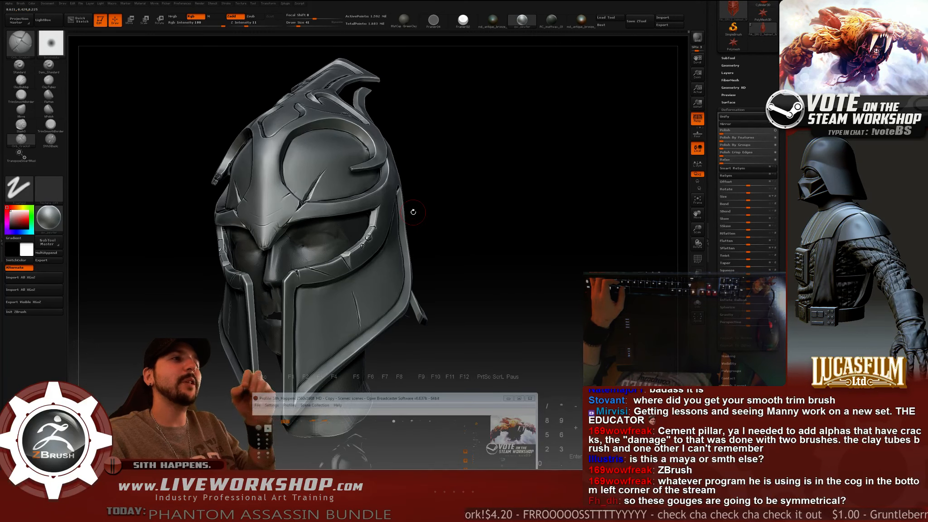
Carve a nick into the trim edge of the central forehead plate, just above the long forehead crack.
{"action": "left_click_drag", "start_coordinate": [518, 170], "coordinate": [579, 183]}
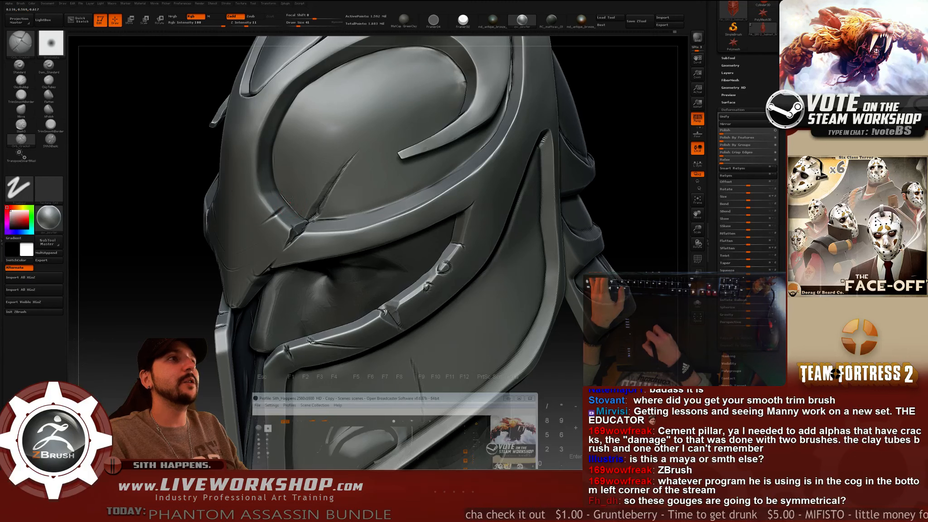
{"action": "left_click_drag", "start_coordinate": [204, 176], "coordinate": [292, 201]}
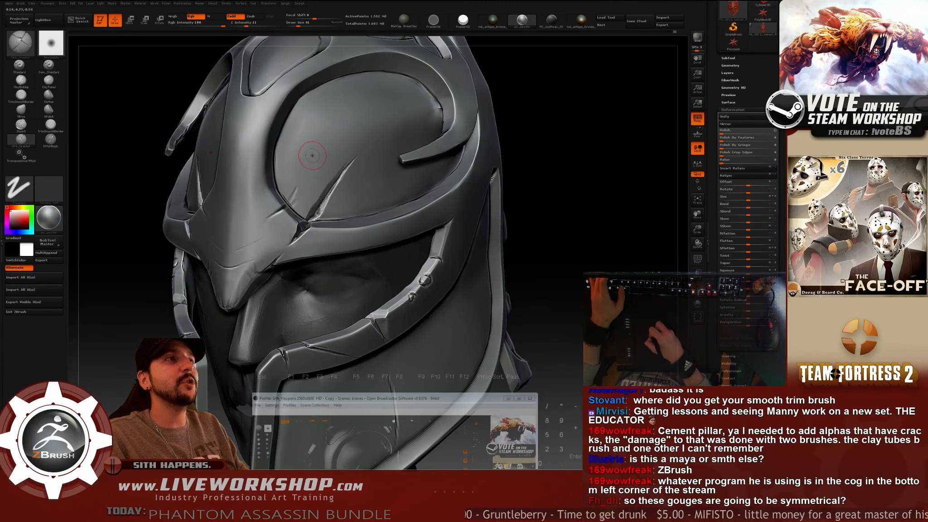
{"action": "left_click_drag", "start_coordinate": [503, 146], "coordinate": [295, 194]}
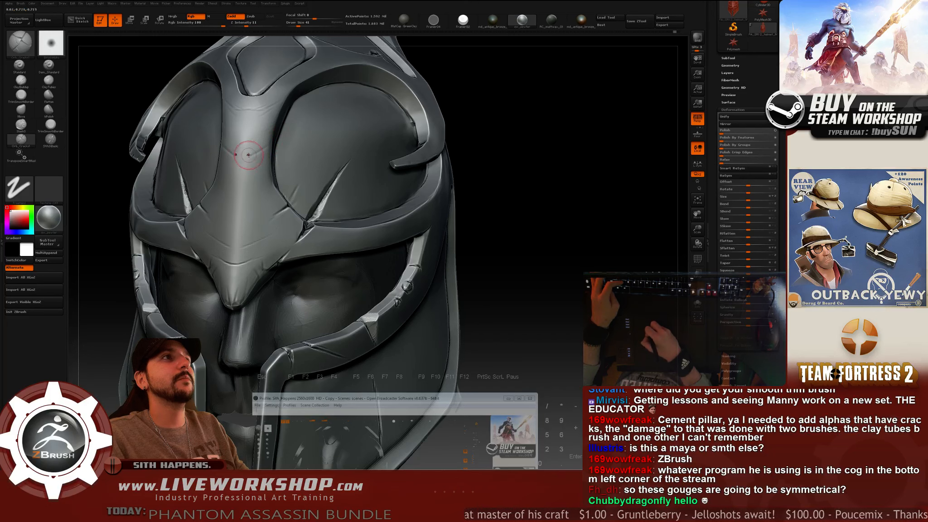
{"action": "right_click_drag", "start_coordinate": [276, 139], "coordinate": [272, 142]}
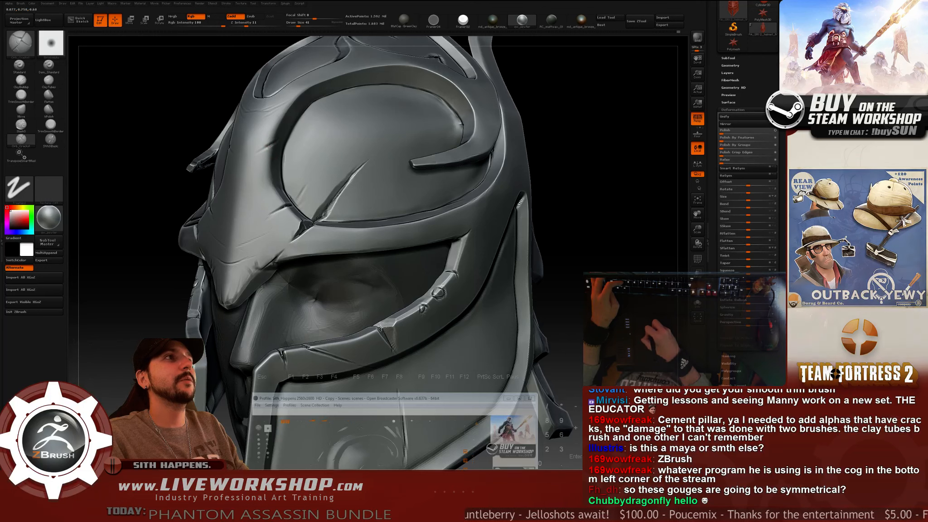
{"action": "right_click_drag", "start_coordinate": [283, 158], "coordinate": [579, 170]}
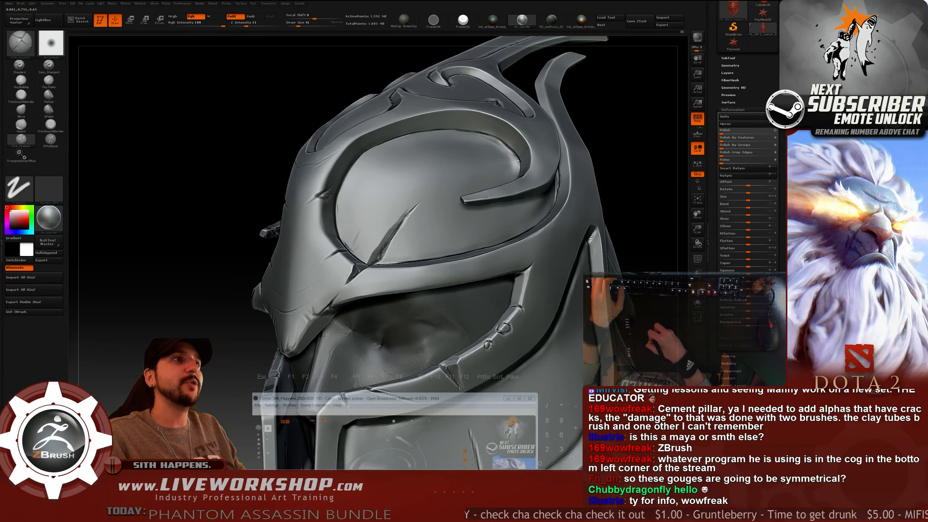
{"action": "left_click_drag", "start_coordinate": [236, 186], "coordinate": [326, 183]}
{"action": "left_click_drag", "start_coordinate": [568, 138], "coordinate": [577, 156]}
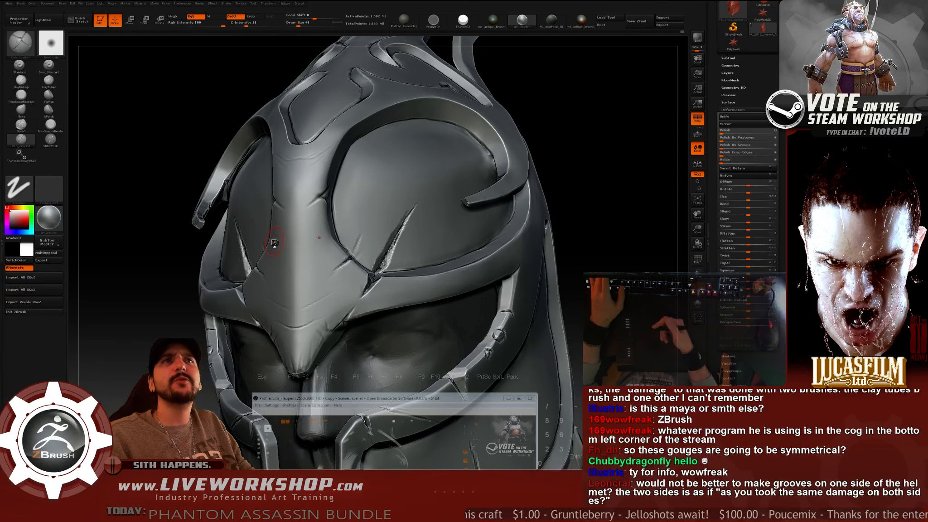
Carve fine horizontal scratches across the upper central forehead plate, just below the diamond-shaped recess.
{"action": "left_click", "coordinate": [32, 96]}
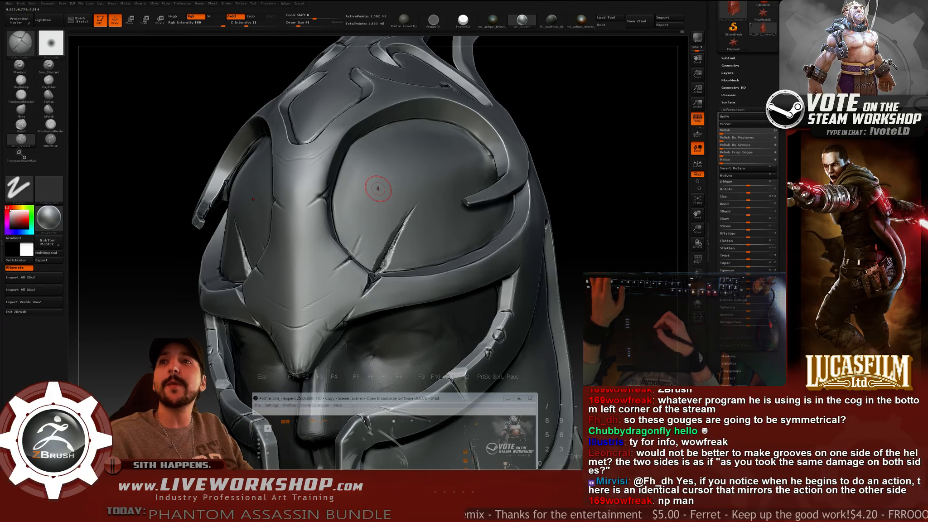
{"action": "mouse_move", "coordinate": [612, 122]}
{"action": "left_mouse_down"}
{"action": "mouse_move", "coordinate": [594, 112]}
{"action": "mouse_move", "coordinate": [588, 139]}
{"action": "mouse_move", "coordinate": [558, 135]}
{"action": "left_mouse_up"}
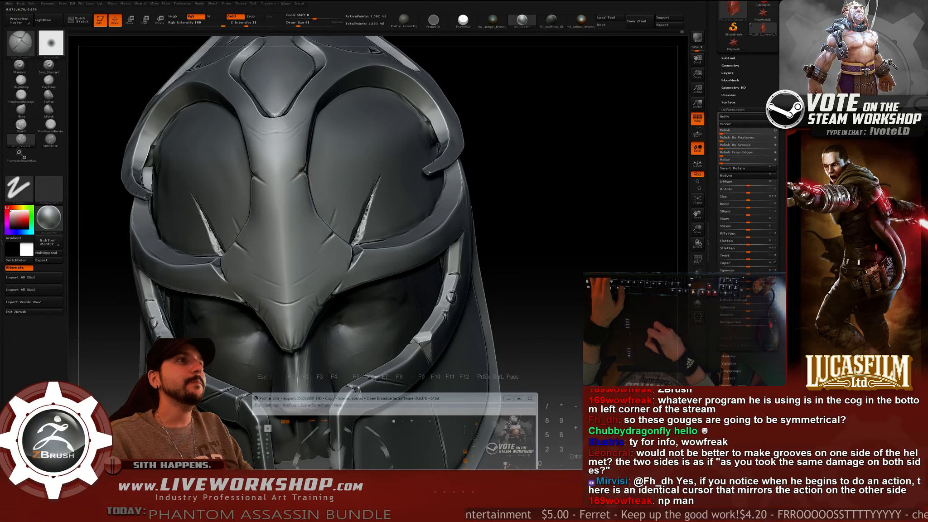
{"action": "left_click_drag", "start_coordinate": [521, 164], "coordinate": [597, 220]}
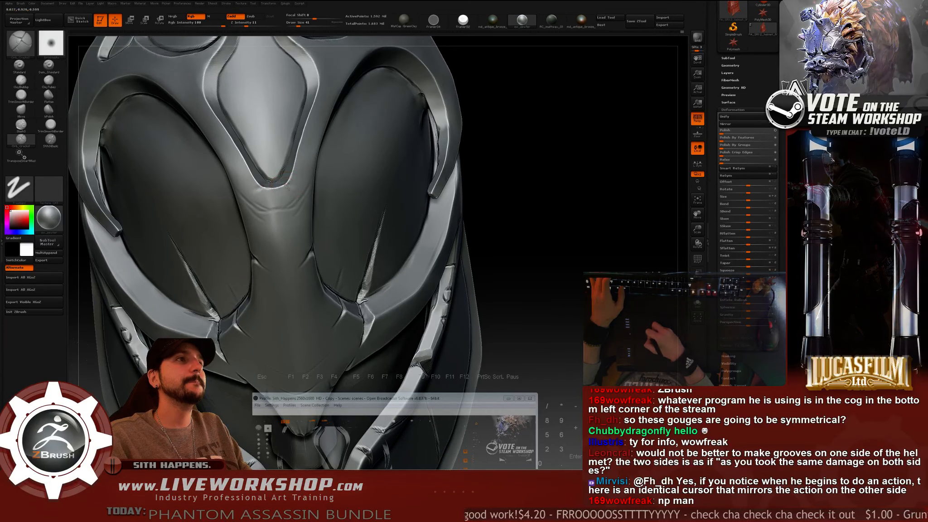
Adjust the brush size and deepen the chip in the trim edge below the eye, near its inner corner.
{"action": "left_click_drag", "start_coordinate": [521, 154], "coordinate": [539, 192], "text": "alt"}
{"action": "left_click_drag", "start_coordinate": [539, 193], "coordinate": [599, 184], "text": "alt"}
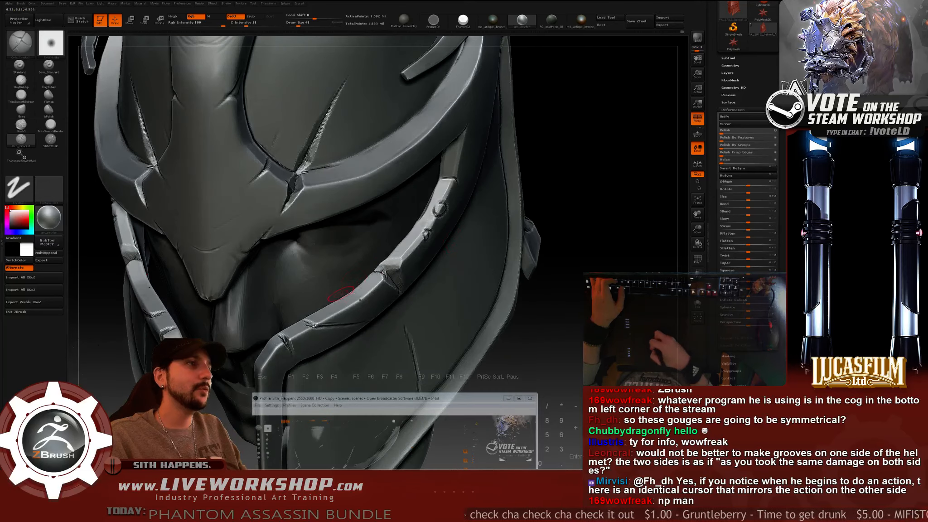
{"action": "left_click_drag", "start_coordinate": [582, 234], "coordinate": [584, 215], "text": "alt"}
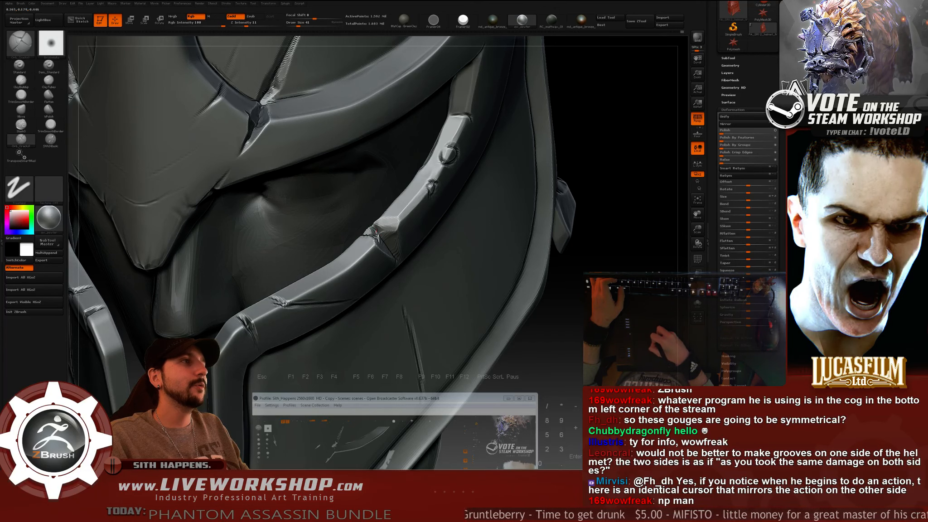
{"action": "mouse_move", "coordinate": [602, 195]}
{"action": "left_mouse_down"}
{"action": "mouse_move", "coordinate": [596, 187]}
{"action": "mouse_move", "coordinate": [650, 208]}
{"action": "mouse_move", "coordinate": [597, 208]}
{"action": "left_mouse_up"}
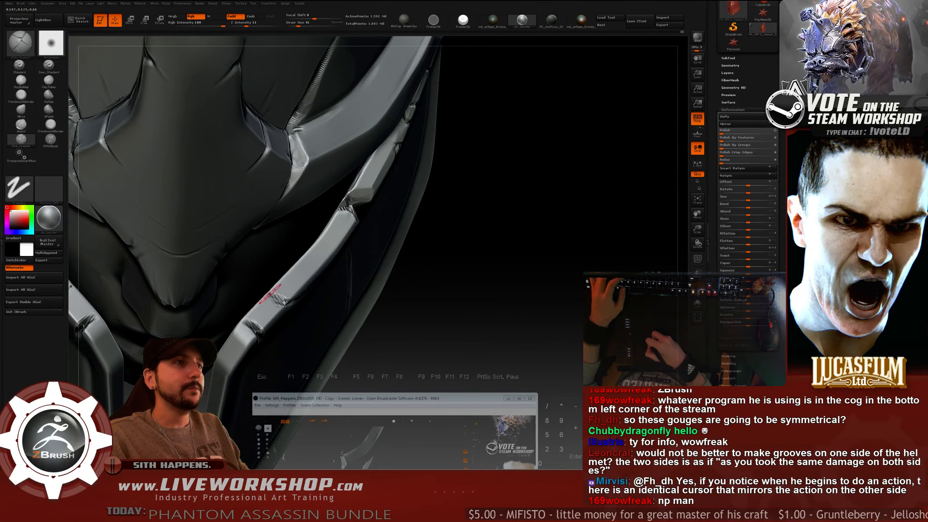
{"action": "key", "text": "s"}
{"action": "left_click_drag", "start_coordinate": [269, 293], "coordinate": [271, 295]}
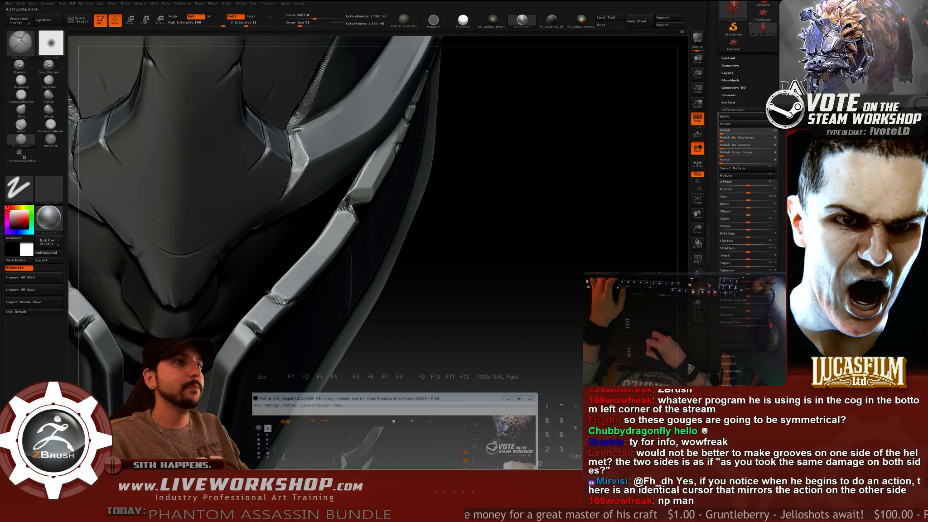
Resize the brush and carve a small dent into the upper front edge of the cheek guard's vertical trim.
{"action": "mouse_move", "coordinate": [549, 272]}
{"action": "left_mouse_down", "text": "alt"}
{"action": "mouse_move", "coordinate": [551, 257]}
{"action": "mouse_move", "coordinate": [552, 267]}
{"action": "mouse_move", "coordinate": [572, 249]}
{"action": "mouse_move", "coordinate": [601, 254]}
{"action": "mouse_move", "coordinate": [598, 274]}
{"action": "mouse_move", "coordinate": [550, 279]}
{"action": "mouse_move", "coordinate": [558, 245]}
{"action": "mouse_move", "coordinate": [565, 285]}
{"action": "left_mouse_up", "text": "alt"}
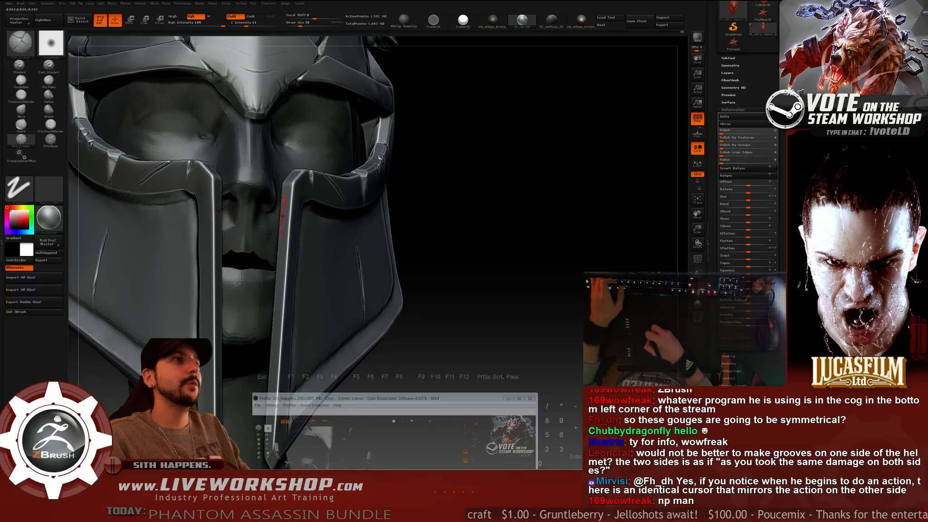
{"action": "key", "text": "s"}
{"action": "left_click", "coordinate": [288, 225]}
{"action": "left_click_drag", "start_coordinate": [509, 213], "coordinate": [435, 213]}
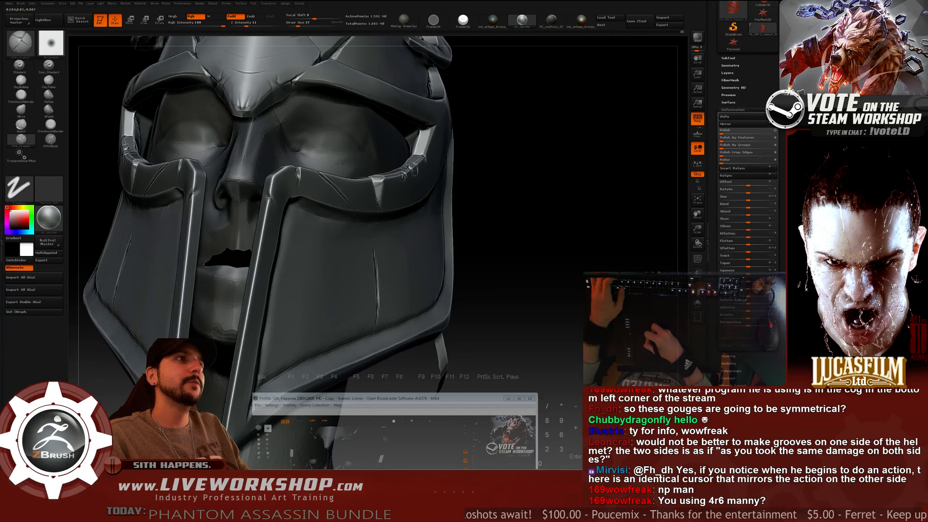
{"action": "left_click_drag", "start_coordinate": [483, 190], "coordinate": [559, 191]}
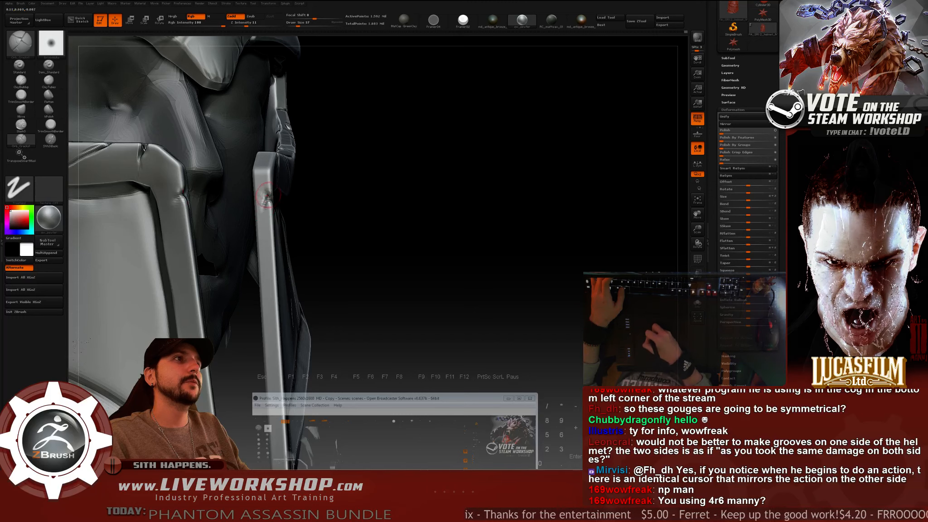
{"action": "left_click_drag", "start_coordinate": [433, 188], "coordinate": [363, 190], "text": "shift"}
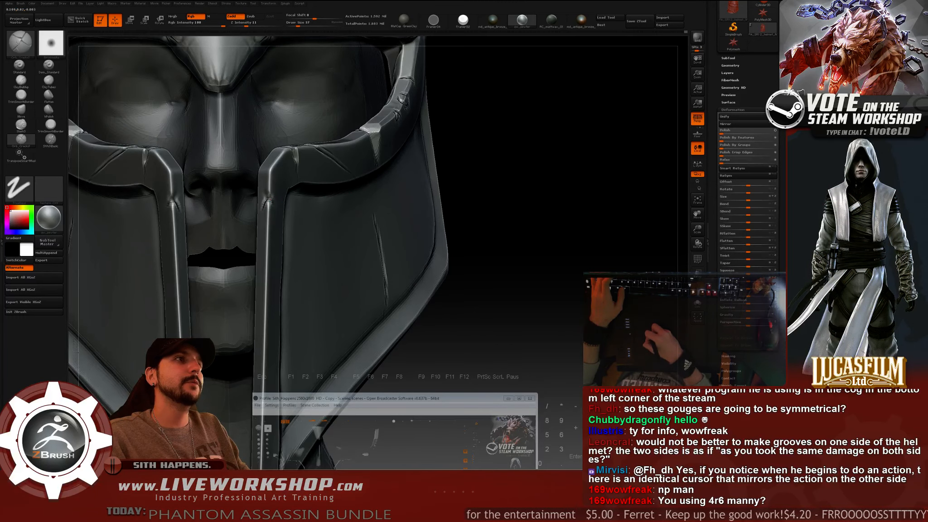
{"action": "left_click_drag", "start_coordinate": [552, 168], "coordinate": [510, 170]}
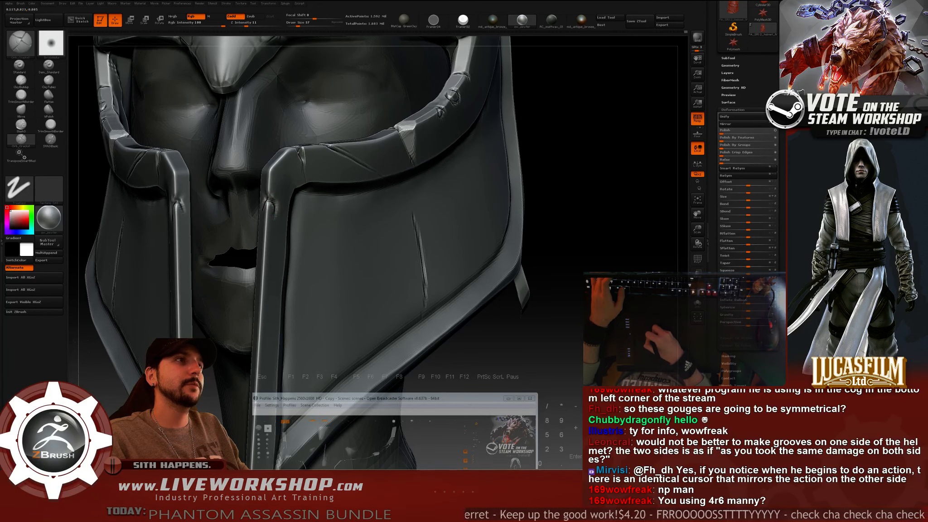
{"action": "left_click_drag", "start_coordinate": [435, 355], "coordinate": [546, 345]}
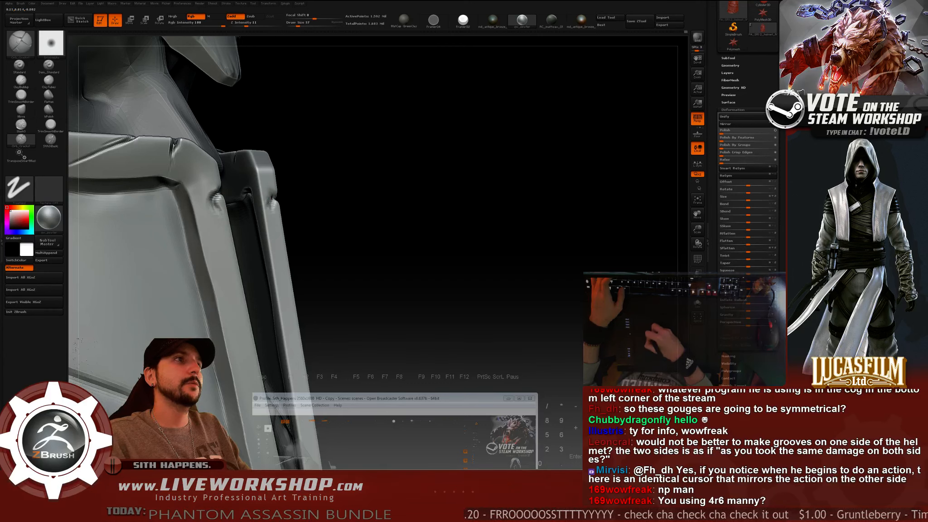
Examine the battle damage on the whole helmet from the side, three-quarter and front views.
{"action": "left_click_drag", "start_coordinate": [467, 265], "coordinate": [498, 244], "text": "alt"}
{"action": "left_click_drag", "start_coordinate": [499, 245], "coordinate": [499, 290]}
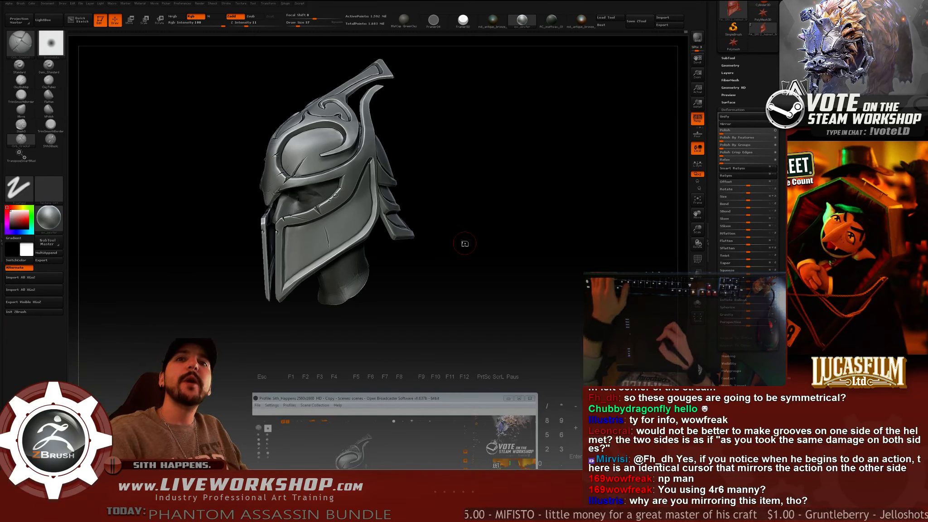
{"action": "left_click_drag", "start_coordinate": [464, 243], "coordinate": [550, 248]}
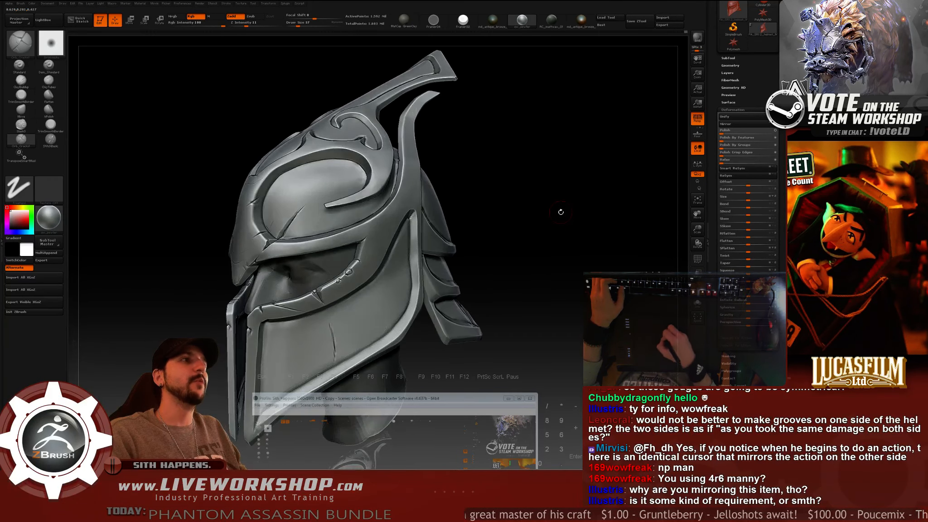
{"action": "left_click_drag", "start_coordinate": [493, 187], "coordinate": [554, 205]}
{"action": "left_click_drag", "start_coordinate": [518, 230], "coordinate": [478, 209]}
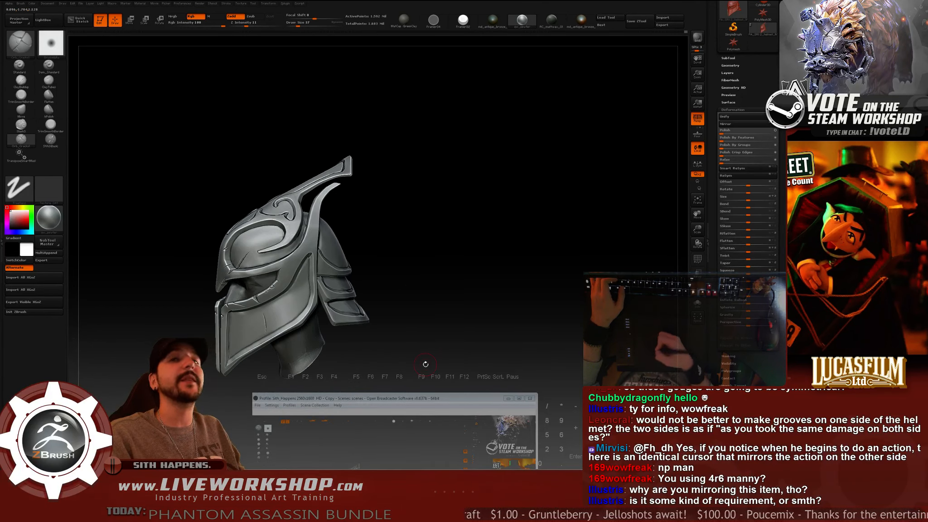
{"action": "left_click_drag", "start_coordinate": [413, 255], "coordinate": [292, 284]}
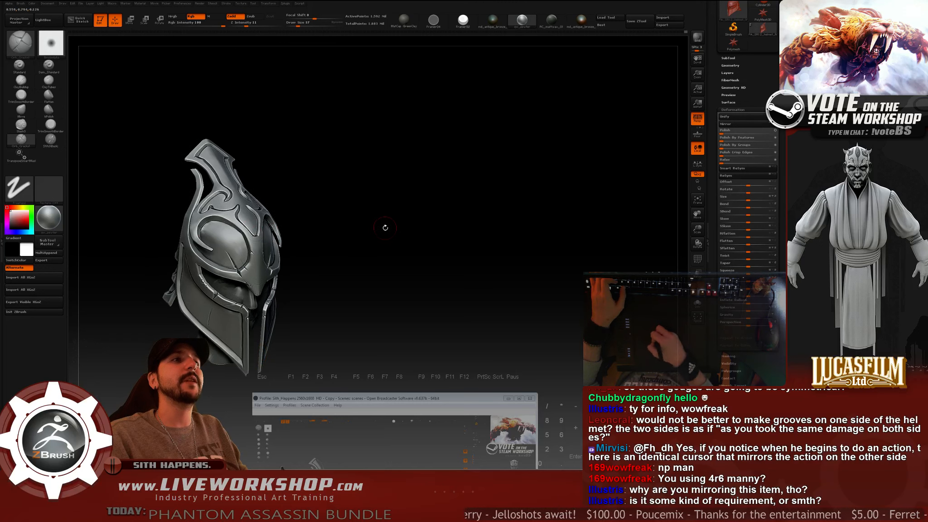
{"action": "left_click_drag", "start_coordinate": [345, 297], "coordinate": [534, 289]}
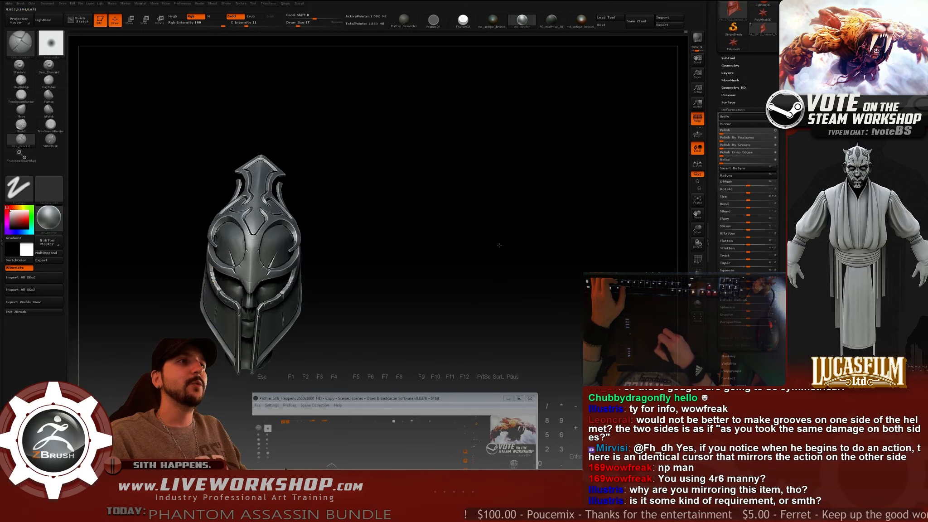
Carve a horizontal notch across the center of the forehead's middle ridge and add fine scratches along the rest of that plate.
{"action": "left_click_drag", "start_coordinate": [499, 244], "coordinate": [547, 230], "text": "alt"}
{"action": "left_click_drag", "start_coordinate": [600, 202], "coordinate": [645, 204]}
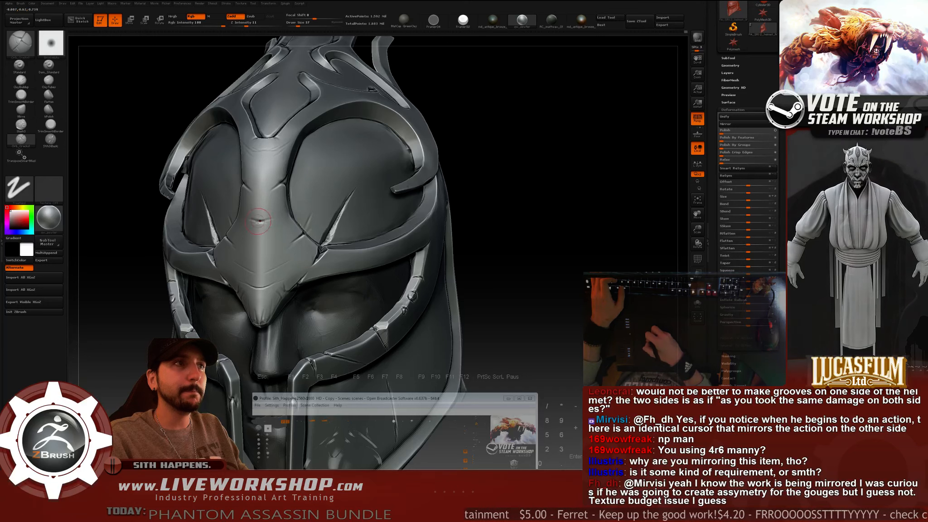
{"action": "left_click_drag", "start_coordinate": [250, 220], "coordinate": [273, 217]}
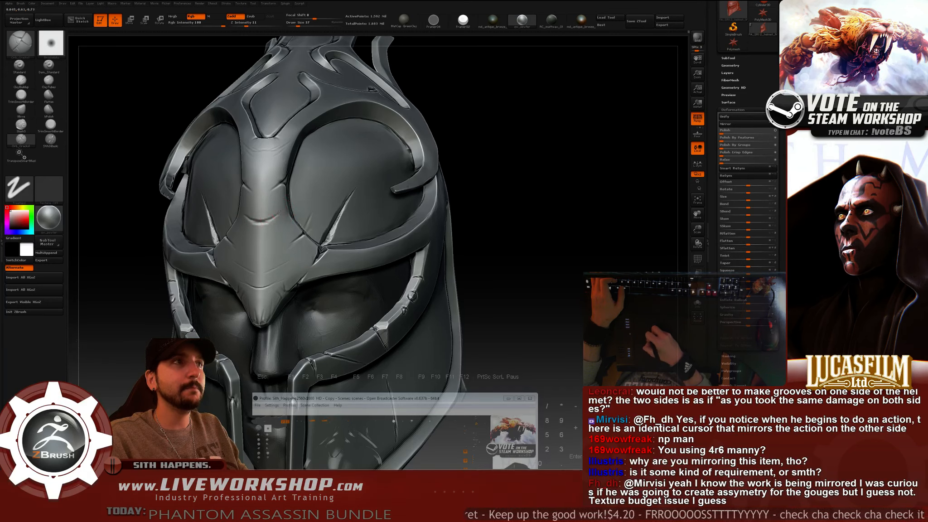
{"action": "mouse_move", "coordinate": [531, 203]}
{"action": "left_mouse_down"}
{"action": "mouse_move", "coordinate": [569, 202]}
{"action": "mouse_move", "coordinate": [543, 208]}
{"action": "left_mouse_up"}
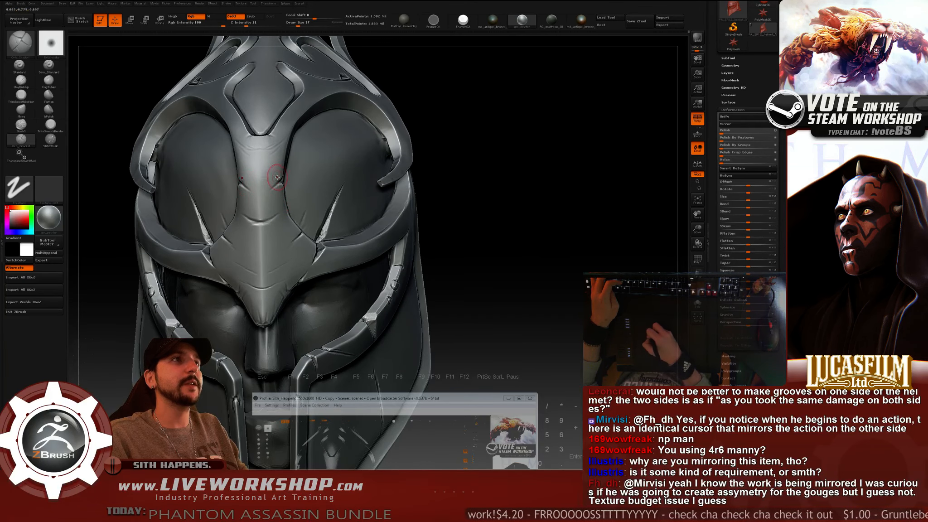
{"action": "key", "text": "ctrl"}
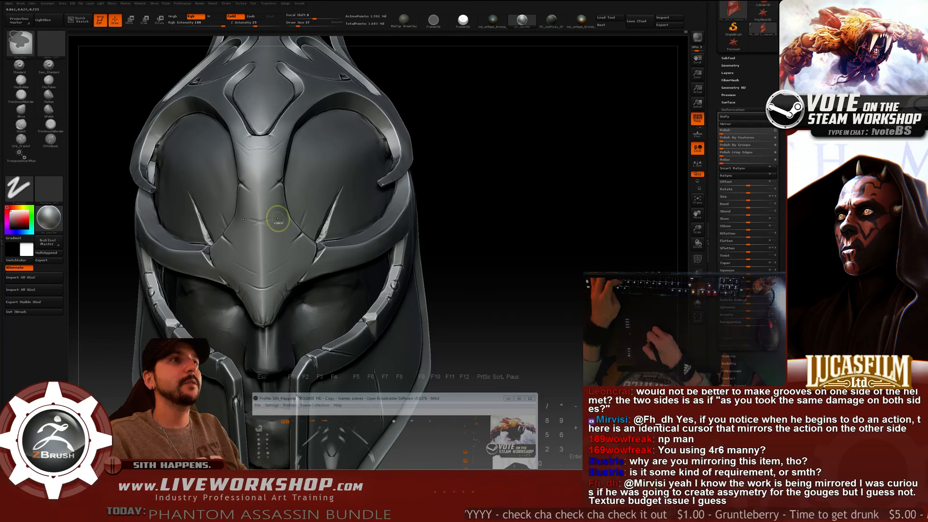
{"action": "key", "text": "ctrl"}
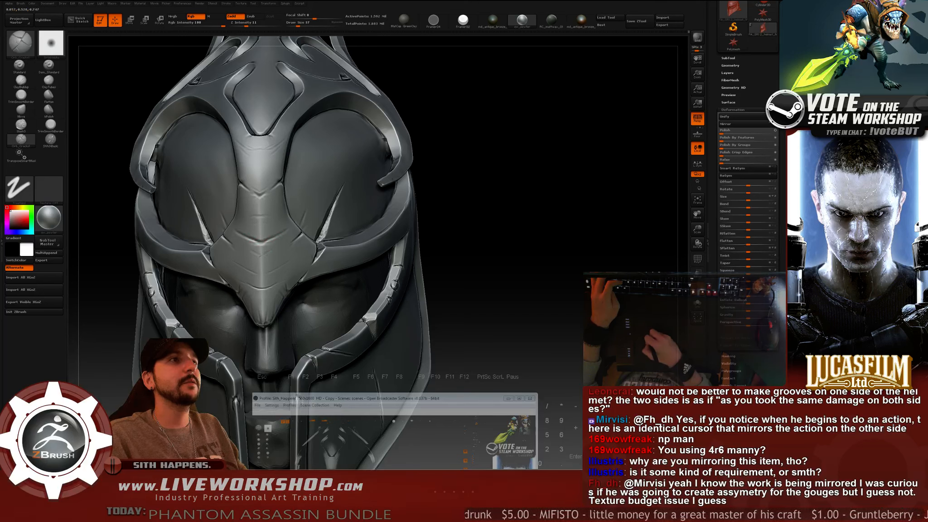
{"action": "mouse_move", "coordinate": [471, 261]}
{"action": "left_mouse_down", "text": "alt"}
{"action": "mouse_move", "coordinate": [473, 205]}
{"action": "mouse_move", "coordinate": [480, 222]}
{"action": "mouse_move", "coordinate": [472, 256]}
{"action": "mouse_move", "coordinate": [537, 278]}
{"action": "mouse_move", "coordinate": [551, 251]}
{"action": "mouse_move", "coordinate": [556, 282]}
{"action": "left_mouse_up", "text": "alt"}
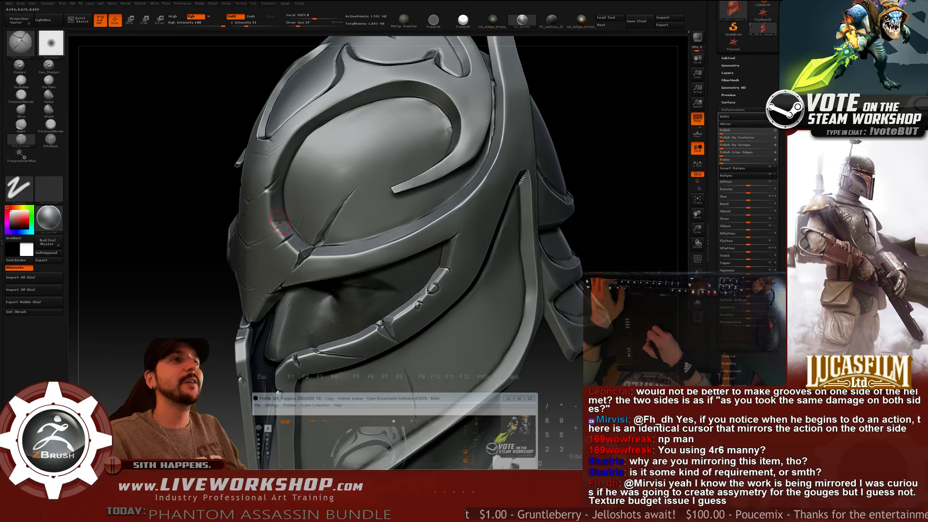
{"action": "mouse_move", "coordinate": [176, 203]}
{"action": "left_mouse_down"}
{"action": "mouse_move", "coordinate": [183, 195]}
{"action": "mouse_move", "coordinate": [186, 204]}
{"action": "left_mouse_up"}
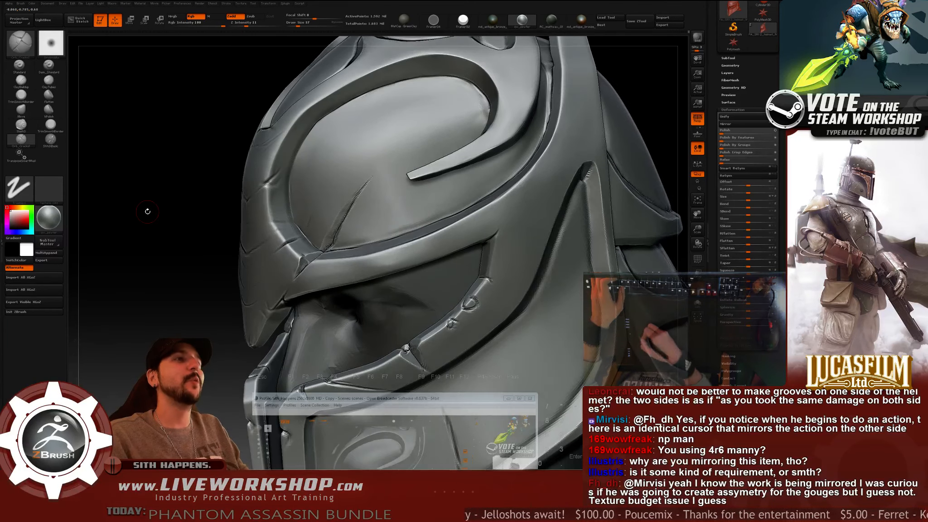
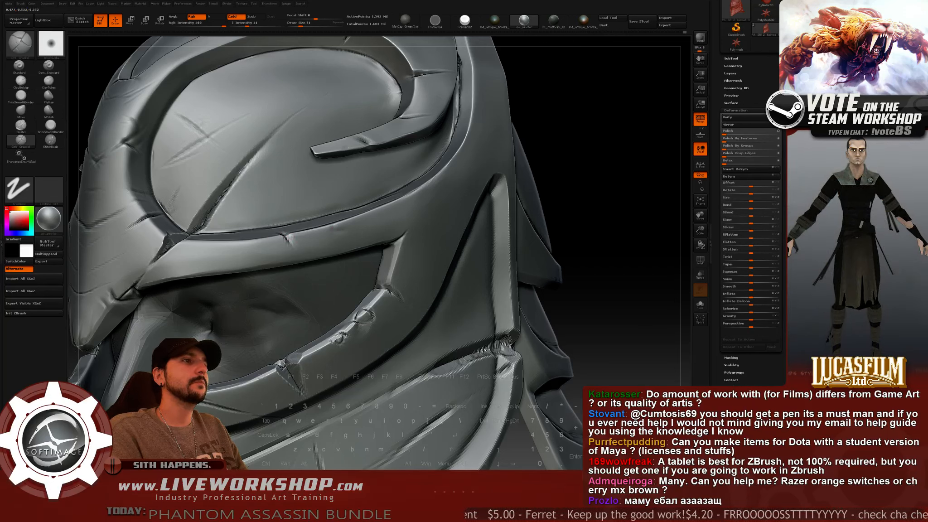
Gouge a small rounded dent into the upper edge of the brow trim, beside the base of the forehead crack.
{"action": "left_click_drag", "start_coordinate": [228, 243], "coordinate": [250, 245]}
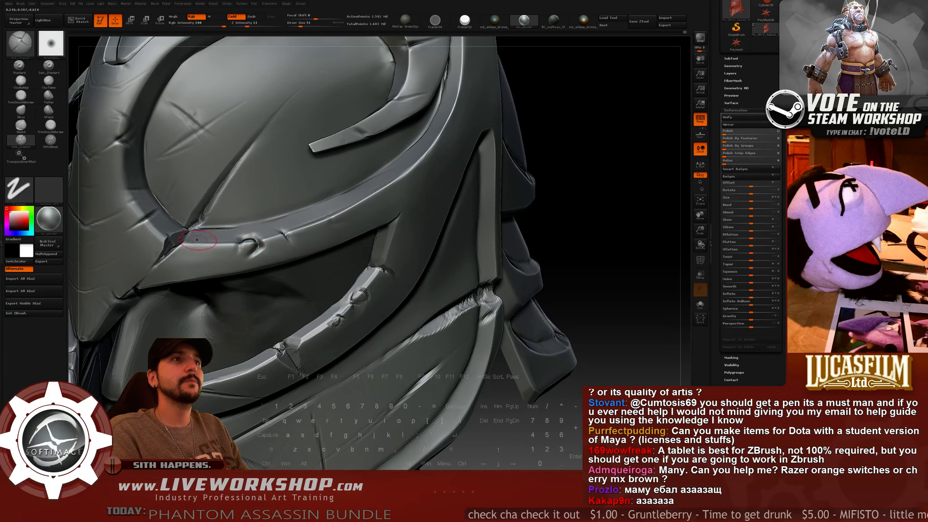
{"action": "left_click_drag", "start_coordinate": [657, 182], "coordinate": [650, 102]}
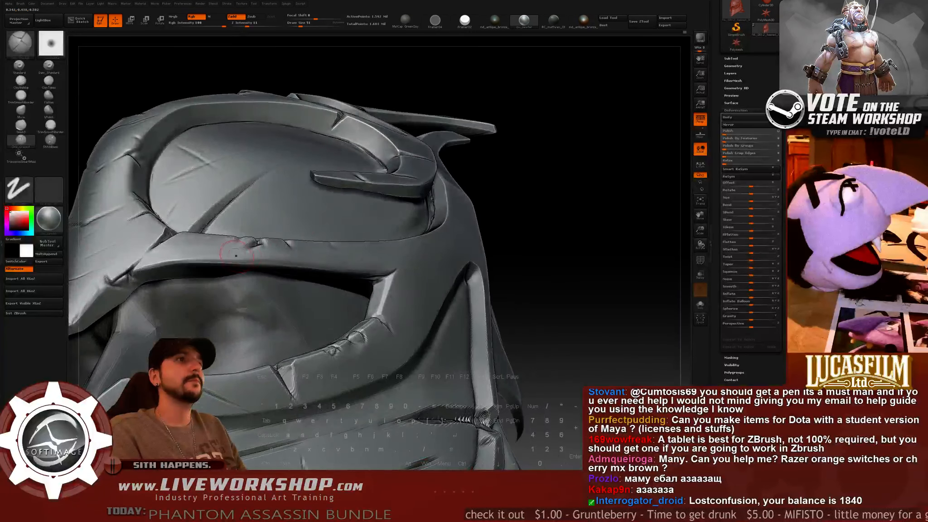
{"action": "left_click_drag", "start_coordinate": [210, 259], "coordinate": [217, 267]}
{"action": "left_click_drag", "start_coordinate": [634, 182], "coordinate": [634, 117]}
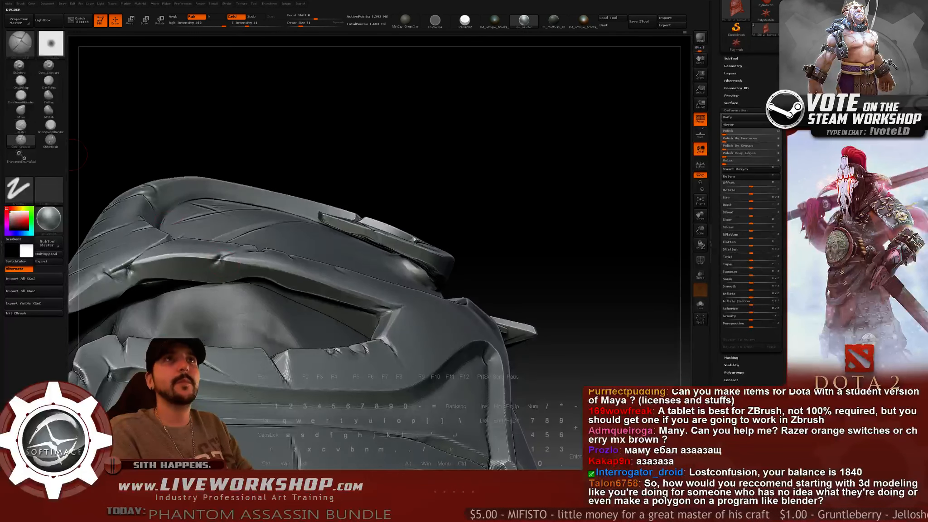
Chip a small angled notch into the lower edge of the brow trim above the eye opening, redoing the stroke once.
{"action": "left_click", "coordinate": [20, 96]}
{"action": "left_click_drag", "start_coordinate": [310, 105], "coordinate": [311, 131], "text": "alt"}
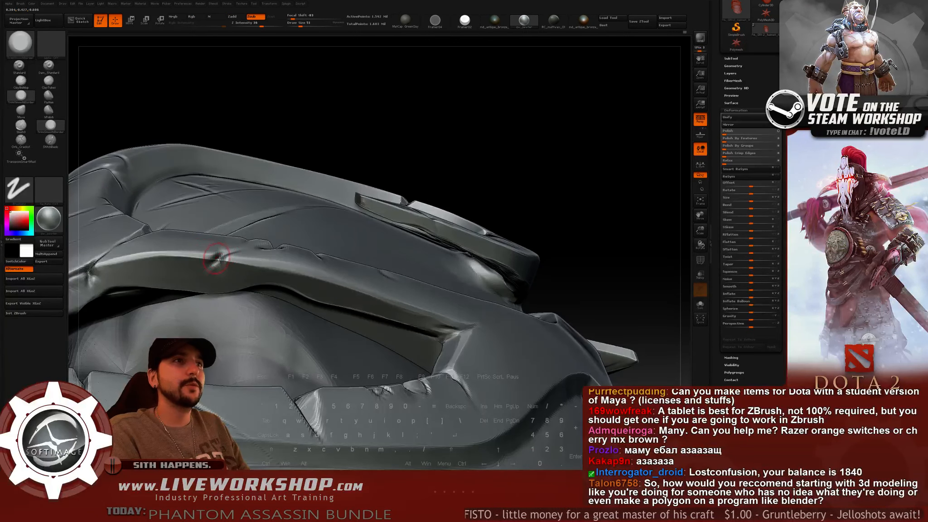
{"action": "left_click_drag", "start_coordinate": [221, 254], "coordinate": [209, 259]}
{"action": "left_click_drag", "start_coordinate": [343, 139], "coordinate": [351, 221]}
{"action": "left_click_drag", "start_coordinate": [209, 264], "coordinate": [227, 251]}
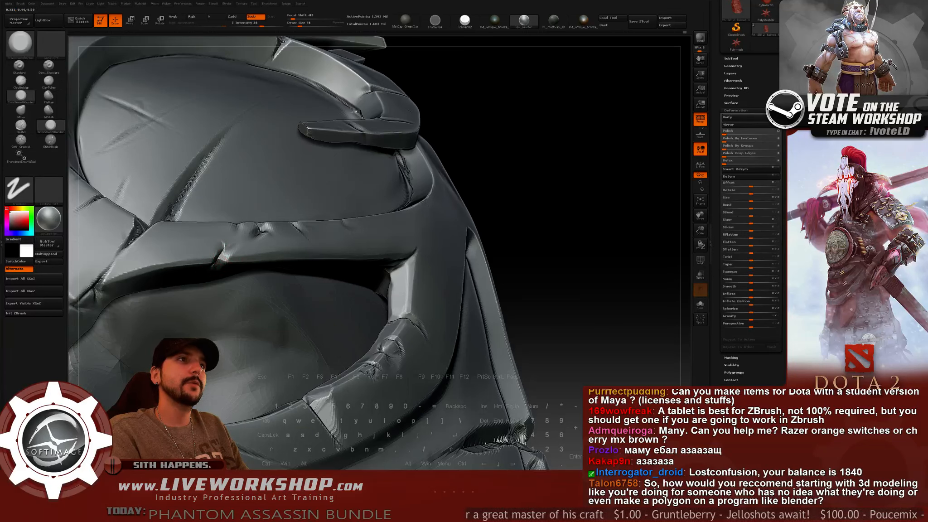
{"action": "key", "text": "ctrl+z"}
{"action": "left_click_drag", "start_coordinate": [223, 253], "coordinate": [227, 251]}
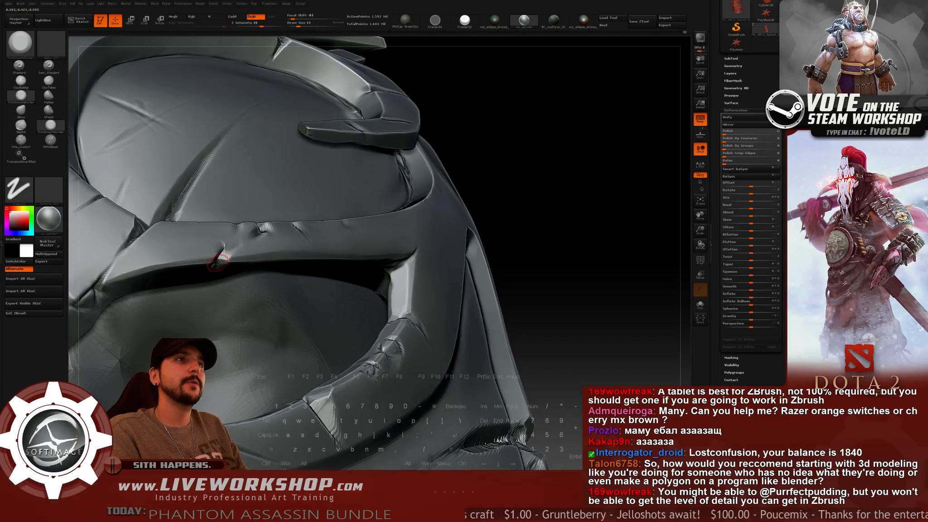
{"action": "mouse_move", "coordinate": [512, 172]}
{"action": "left_mouse_down"}
{"action": "mouse_move", "coordinate": [535, 170]}
{"action": "mouse_move", "coordinate": [555, 145]}
{"action": "left_mouse_up"}
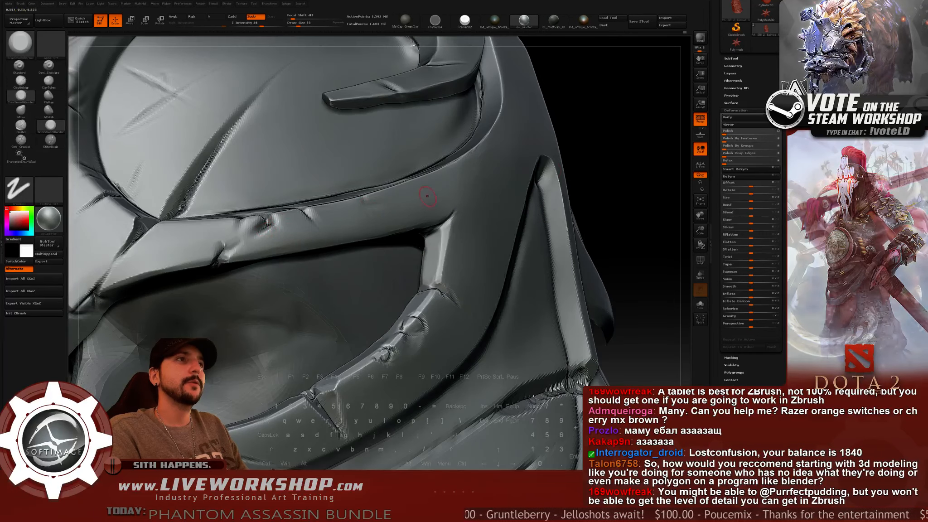
Flatten and bevel the edges of the rounded dent on the brow trim's upper edge.
{"action": "left_click_drag", "start_coordinate": [609, 167], "coordinate": [630, 136]}
{"action": "left_click_drag", "start_coordinate": [264, 227], "coordinate": [262, 214]}
{"action": "left_click_drag", "start_coordinate": [630, 136], "coordinate": [663, 118]}
{"action": "left_click_drag", "start_coordinate": [336, 240], "coordinate": [327, 250]}
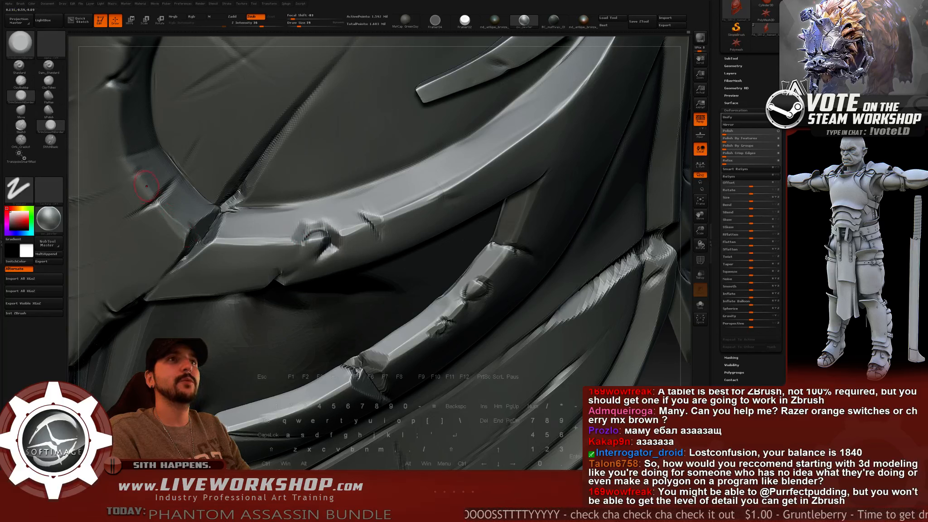
Adjust the brush size and widen the crack at the top of the swirl-shaped trim with beveled edges.
{"action": "left_click_drag", "start_coordinate": [74, 172], "coordinate": [74, 131], "text": "alt"}
{"action": "left_click_drag", "start_coordinate": [191, 140], "coordinate": [167, 248]}
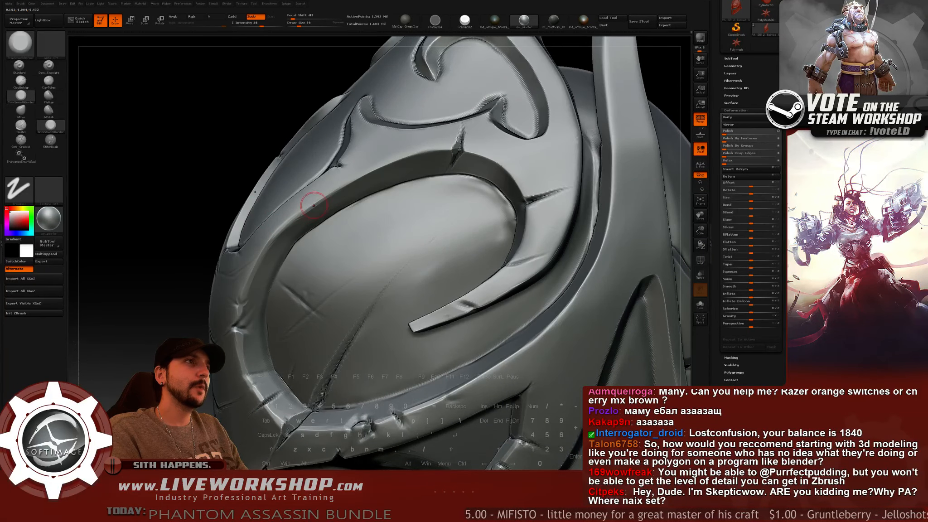
{"action": "left_click_drag", "start_coordinate": [253, 90], "coordinate": [72, 177], "text": "alt"}
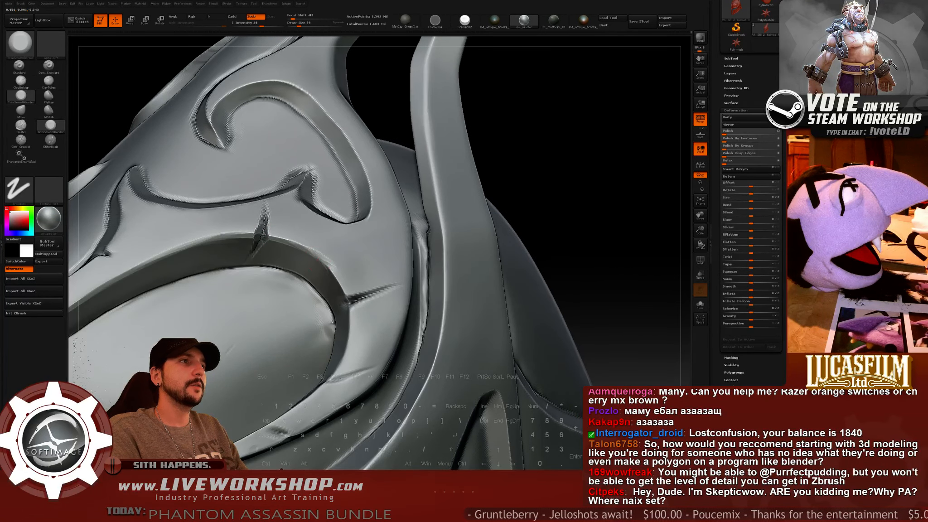
{"action": "right_click_drag", "start_coordinate": [317, 269], "coordinate": [334, 262]}
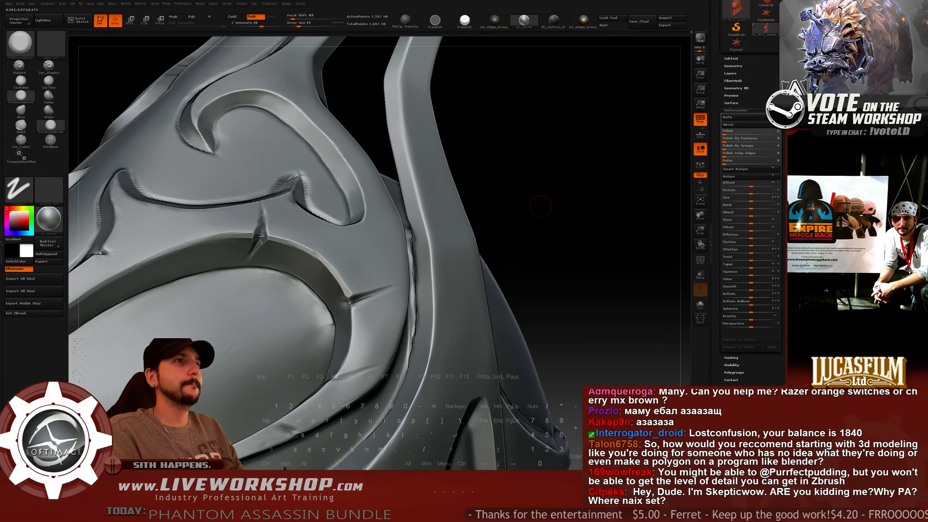
{"action": "left_click_drag", "start_coordinate": [540, 206], "coordinate": [520, 181], "text": "alt"}
{"action": "key", "text": "bracketright"}
{"action": "key", "text": "bracketright"}
{"action": "key", "text": "bracketright"}
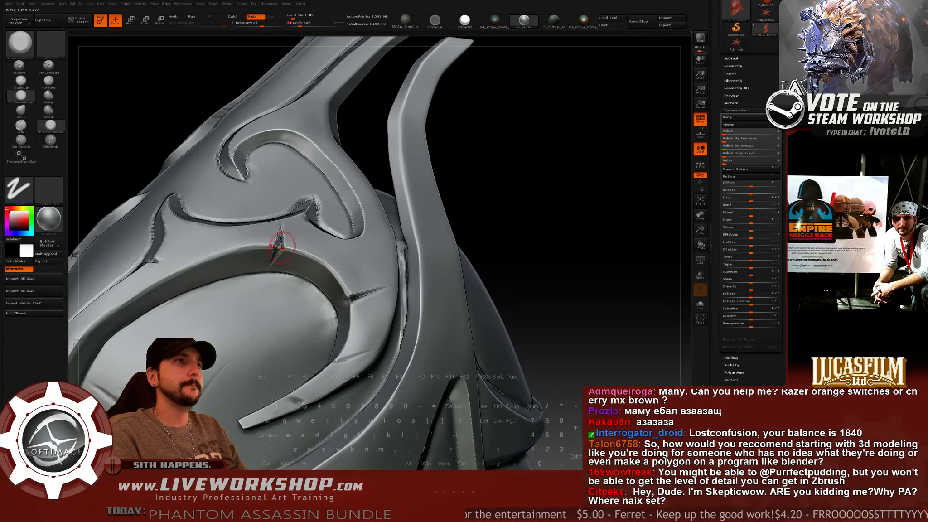
{"action": "key", "text": "bracketleft"}
{"action": "key", "text": "bracketleft"}
{"action": "key", "text": "bracketleft"}
{"action": "key", "text": "bracketleft"}
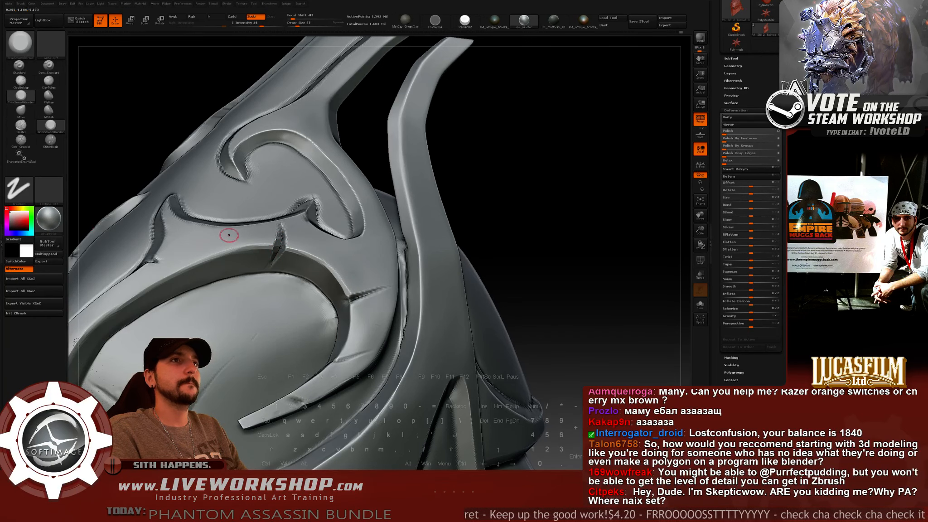
Bevel the edges of the horizontal crack on the rear curve of the swirl-shaped trim.
{"action": "mouse_move", "coordinate": [532, 207]}
{"action": "left_mouse_down", "text": "alt"}
{"action": "mouse_move", "coordinate": [510, 153]}
{"action": "mouse_move", "coordinate": [509, 208]}
{"action": "left_mouse_up", "text": "alt"}
{"action": "key", "text": "s"}
{"action": "left_click", "coordinate": [369, 265]}
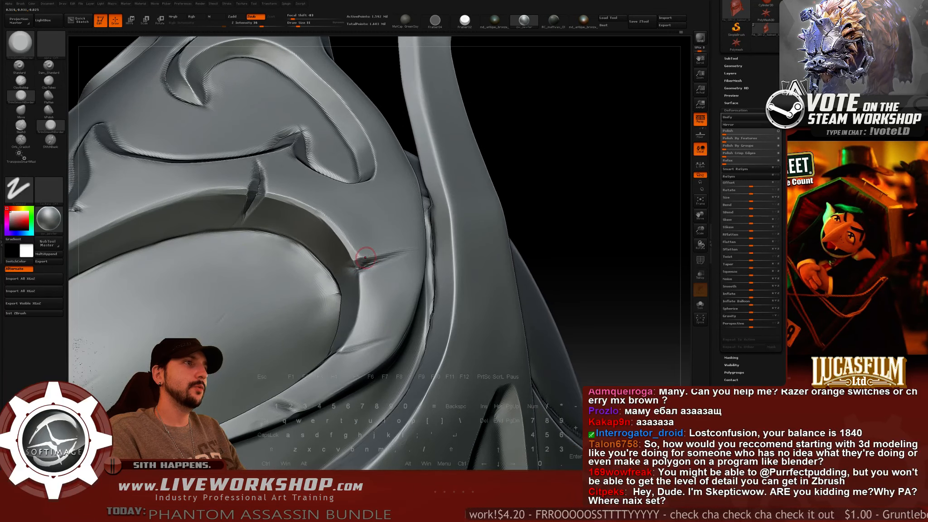
{"action": "left_click_drag", "start_coordinate": [365, 261], "coordinate": [383, 261]}
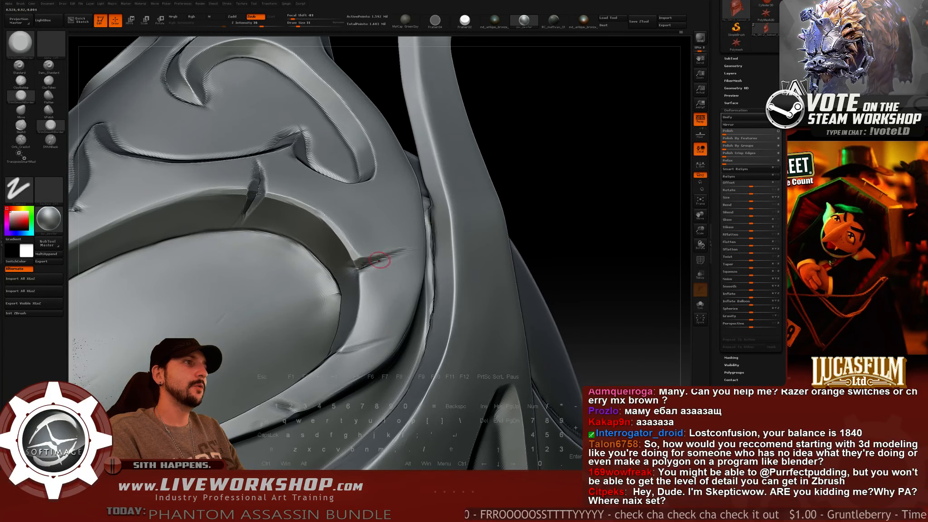
{"action": "left_click_drag", "start_coordinate": [576, 194], "coordinate": [599, 181]}
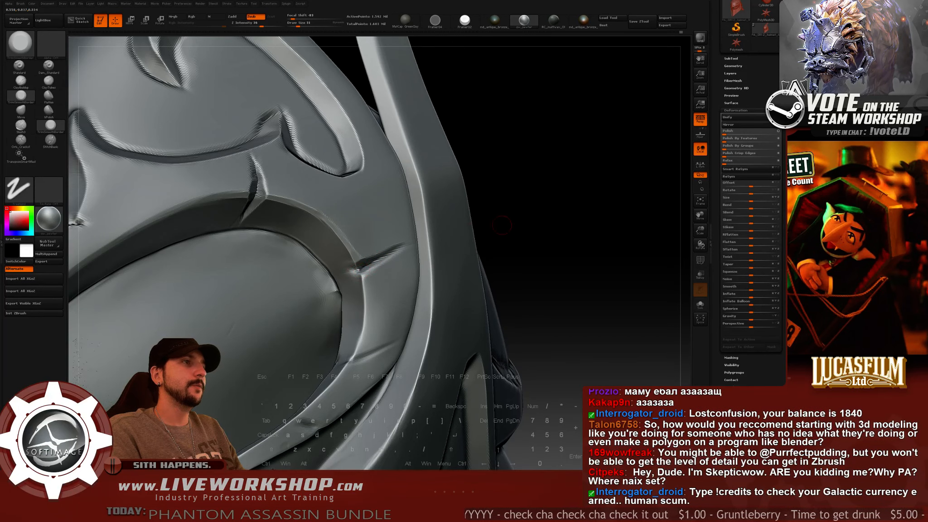
{"action": "left_click_drag", "start_coordinate": [501, 226], "coordinate": [533, 211]}
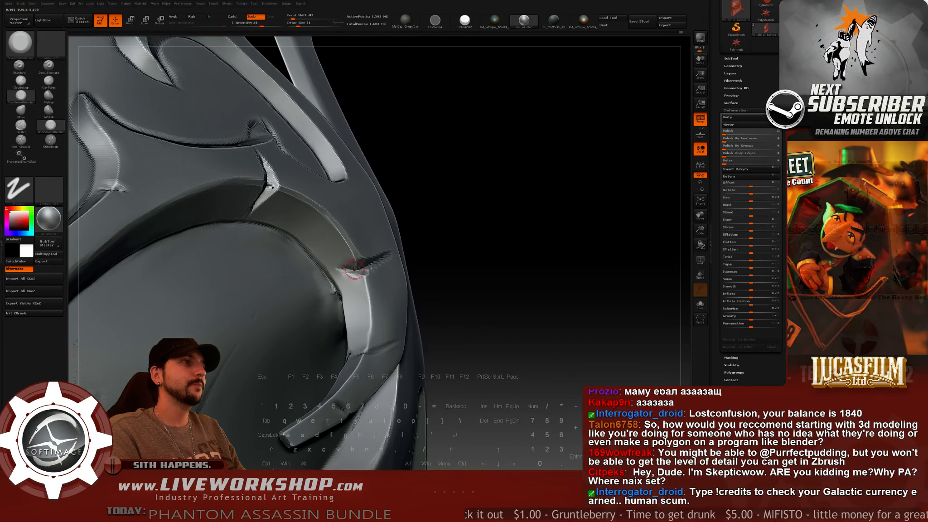
Bevel the crack in the trim below the eye opening and smooth its surface.
{"action": "key", "text": "f"}
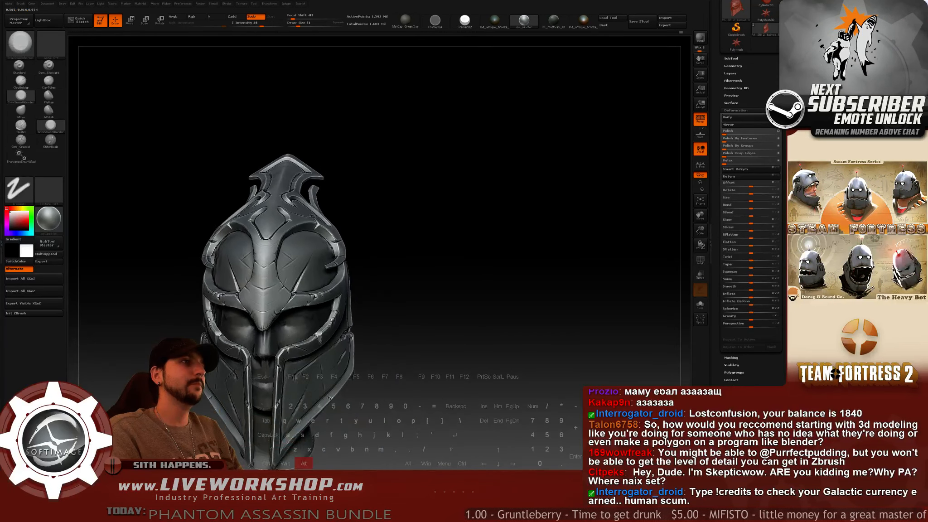
{"action": "left_click_drag", "start_coordinate": [593, 253], "coordinate": [481, 312]}
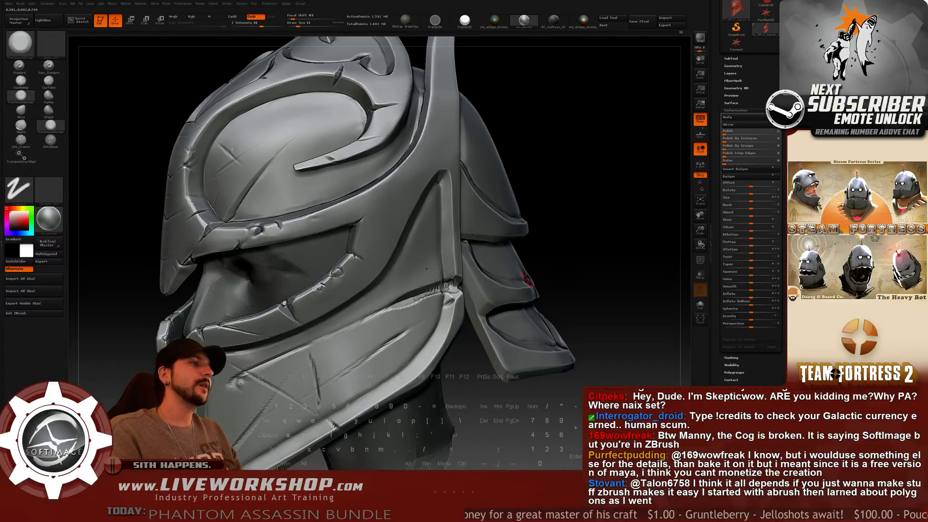
{"action": "mouse_move", "coordinate": [590, 213]}
{"action": "left_mouse_down", "text": "alt"}
{"action": "mouse_move", "coordinate": [581, 177]}
{"action": "mouse_move", "coordinate": [584, 221]}
{"action": "mouse_move", "coordinate": [559, 212]}
{"action": "mouse_move", "coordinate": [587, 205]}
{"action": "mouse_move", "coordinate": [591, 235]}
{"action": "mouse_move", "coordinate": [572, 234]}
{"action": "left_mouse_up", "text": "alt"}
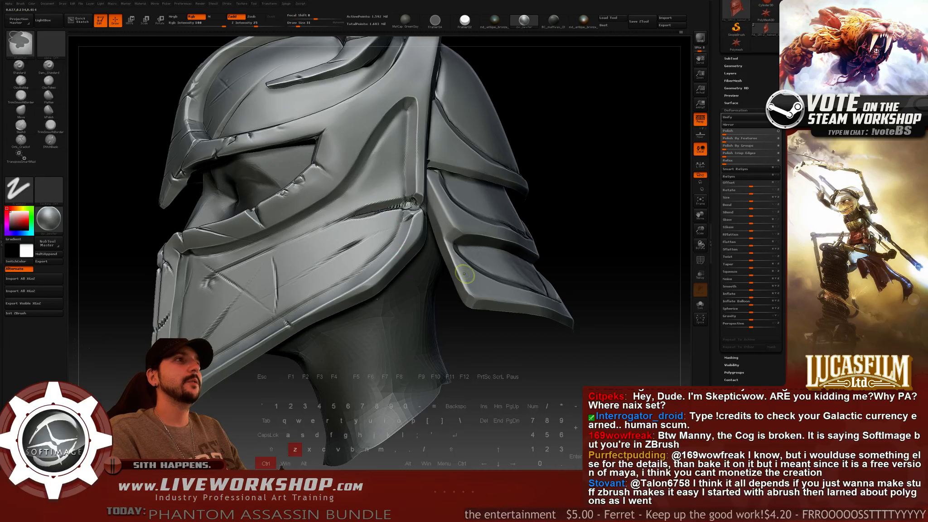
{"action": "mouse_move", "coordinate": [488, 346]}
{"action": "left_mouse_down"}
{"action": "mouse_move", "coordinate": [518, 351]}
{"action": "mouse_move", "coordinate": [521, 371]}
{"action": "mouse_move", "coordinate": [543, 368]}
{"action": "left_mouse_up"}
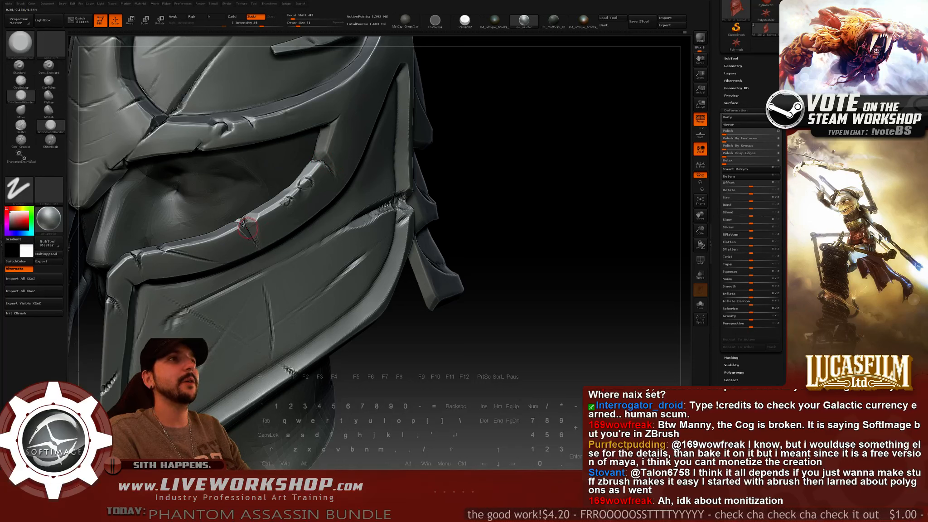
{"action": "left_click_drag", "start_coordinate": [248, 228], "coordinate": [253, 222]}
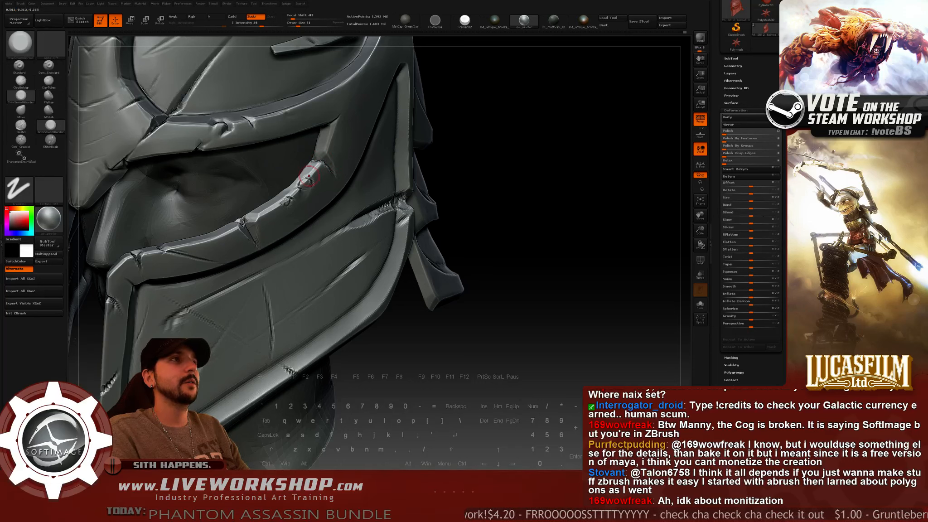
{"action": "left_click_drag", "start_coordinate": [458, 191], "coordinate": [463, 144], "text": "alt"}
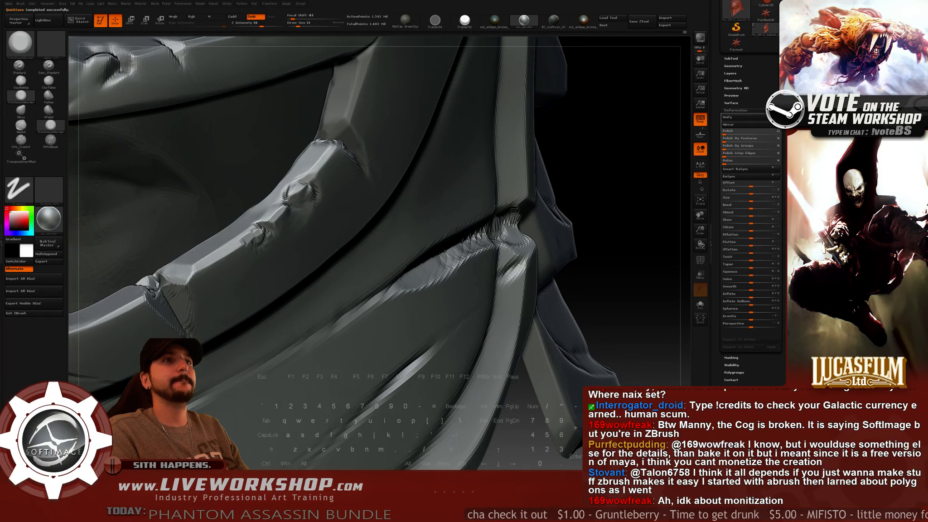
{"action": "left_click_drag", "start_coordinate": [170, 286], "coordinate": [178, 304], "text": "shift"}
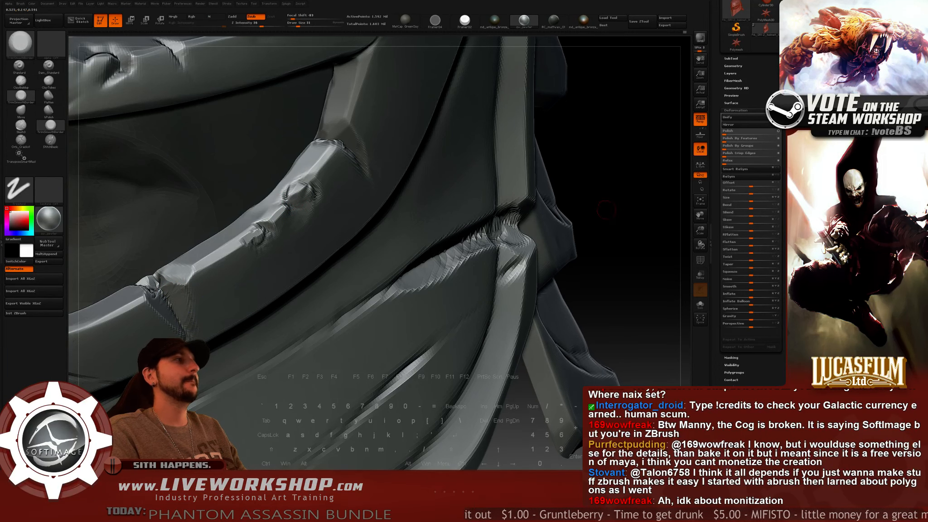
{"action": "left_click_drag", "start_coordinate": [606, 210], "coordinate": [586, 197], "text": "alt"}
{"action": "left_click_drag", "start_coordinate": [562, 228], "coordinate": [510, 253]}
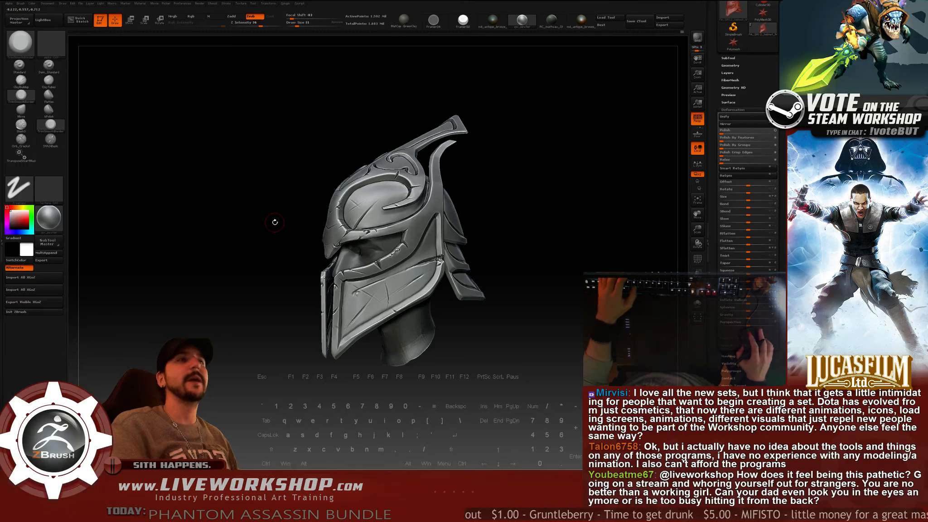
{"action": "left_click_drag", "start_coordinate": [257, 215], "coordinate": [260, 214]}
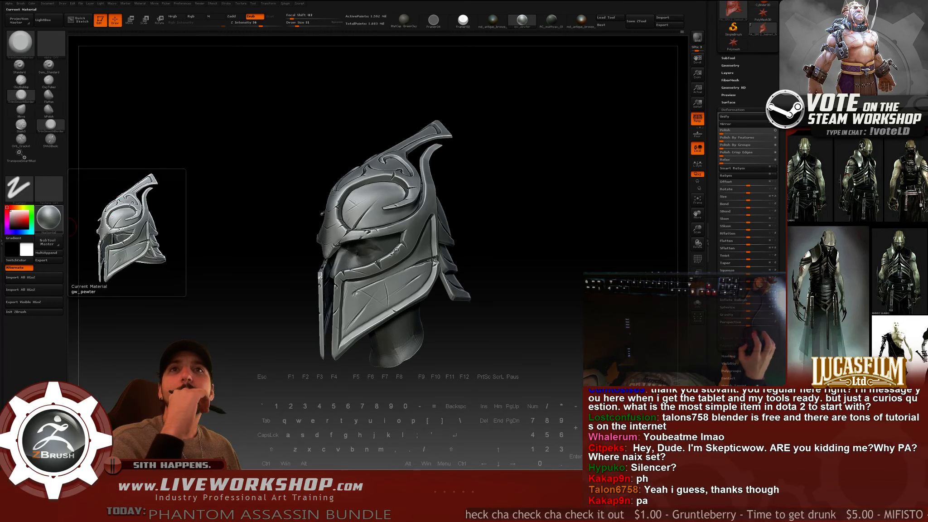
{"action": "mouse_move", "coordinate": [60, 227]}
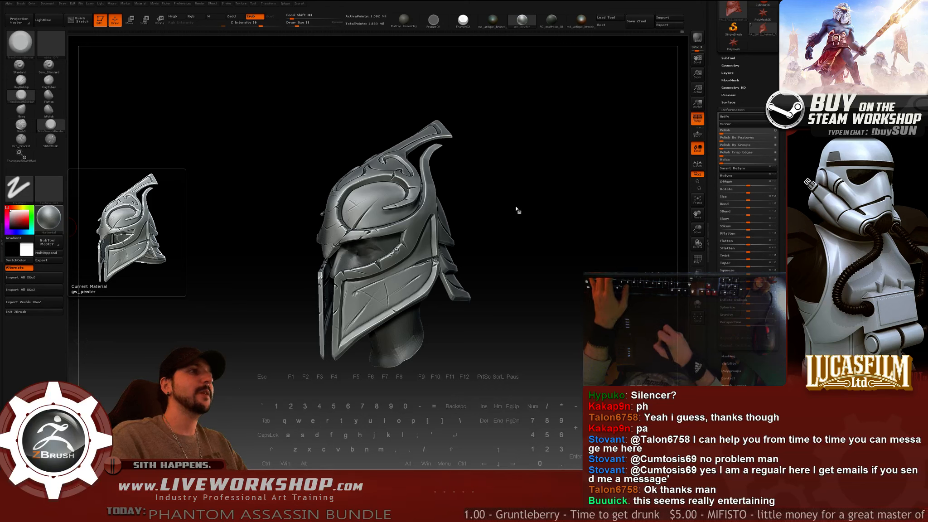
Switch to the crack brush and deepen the crease between the upper rear plate and its lower trim.
{"action": "mouse_move", "coordinate": [507, 209]}
{"action": "left_mouse_down"}
{"action": "mouse_move", "coordinate": [484, 239]}
{"action": "mouse_move", "coordinate": [498, 261]}
{"action": "mouse_move", "coordinate": [464, 240]}
{"action": "mouse_move", "coordinate": [473, 263]}
{"action": "mouse_move", "coordinate": [490, 263]}
{"action": "mouse_move", "coordinate": [481, 286]}
{"action": "mouse_move", "coordinate": [474, 236]}
{"action": "mouse_move", "coordinate": [488, 276]}
{"action": "mouse_move", "coordinate": [447, 324]}
{"action": "mouse_move", "coordinate": [482, 311]}
{"action": "mouse_move", "coordinate": [446, 315]}
{"action": "mouse_move", "coordinate": [453, 306]}
{"action": "mouse_move", "coordinate": [542, 300]}
{"action": "mouse_move", "coordinate": [570, 232]}
{"action": "mouse_move", "coordinate": [555, 250]}
{"action": "mouse_move", "coordinate": [545, 191]}
{"action": "mouse_move", "coordinate": [535, 202]}
{"action": "left_mouse_up"}
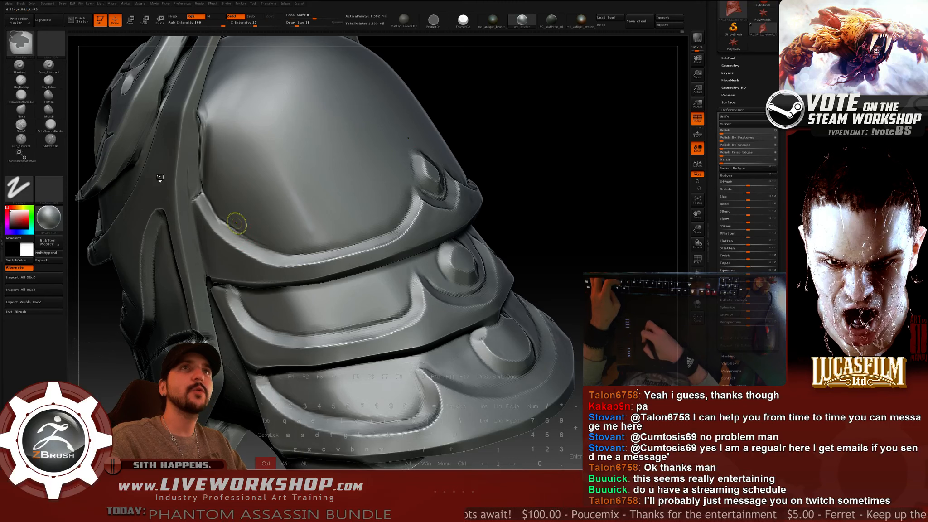
{"action": "left_click", "coordinate": [21, 139]}
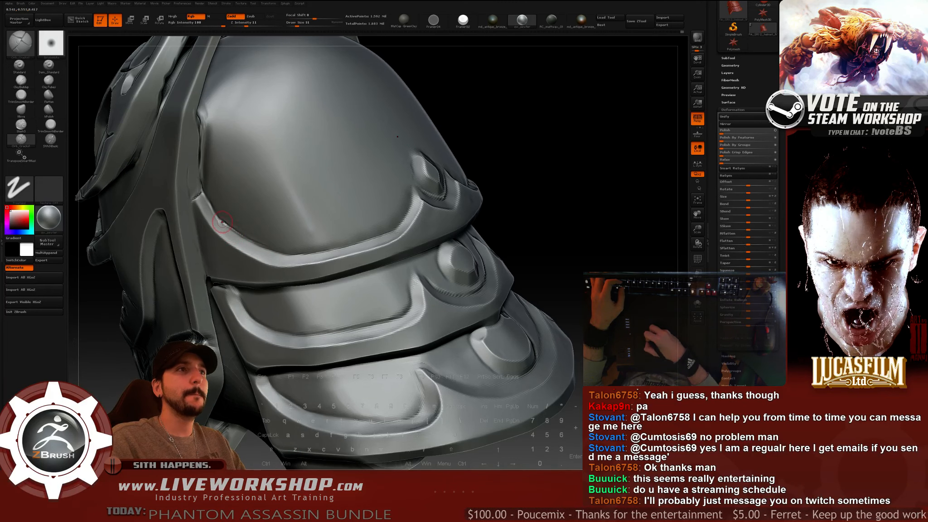
{"action": "left_click_drag", "start_coordinate": [544, 190], "coordinate": [512, 202]}
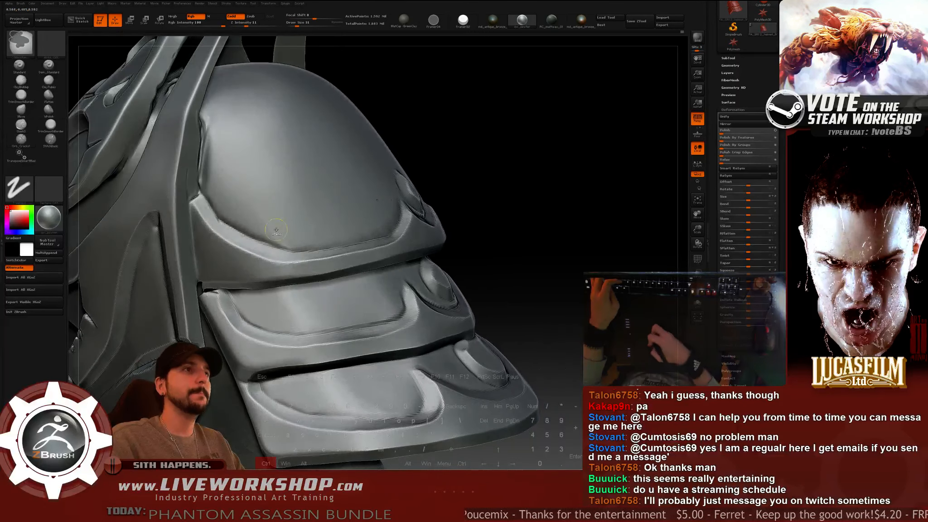
{"action": "key", "text": "ctrl+z"}
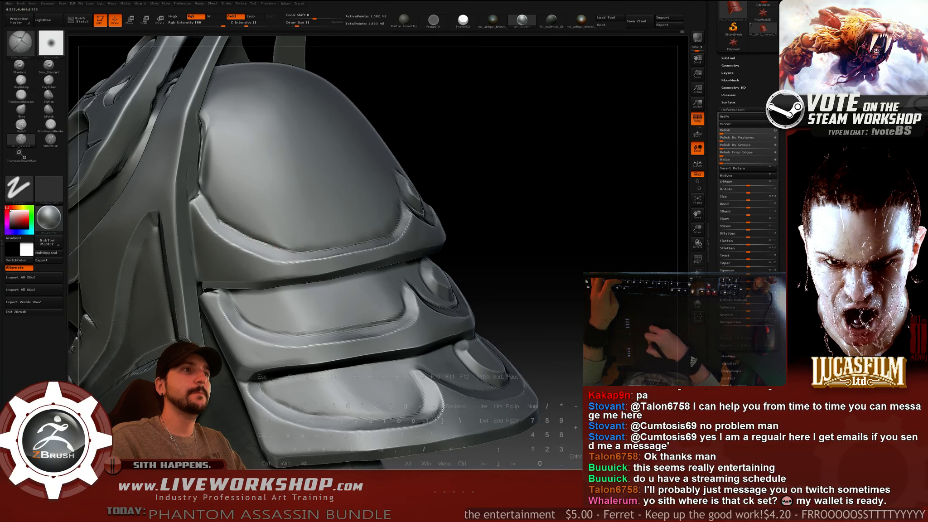
{"action": "left_click_drag", "start_coordinate": [508, 172], "coordinate": [473, 174]}
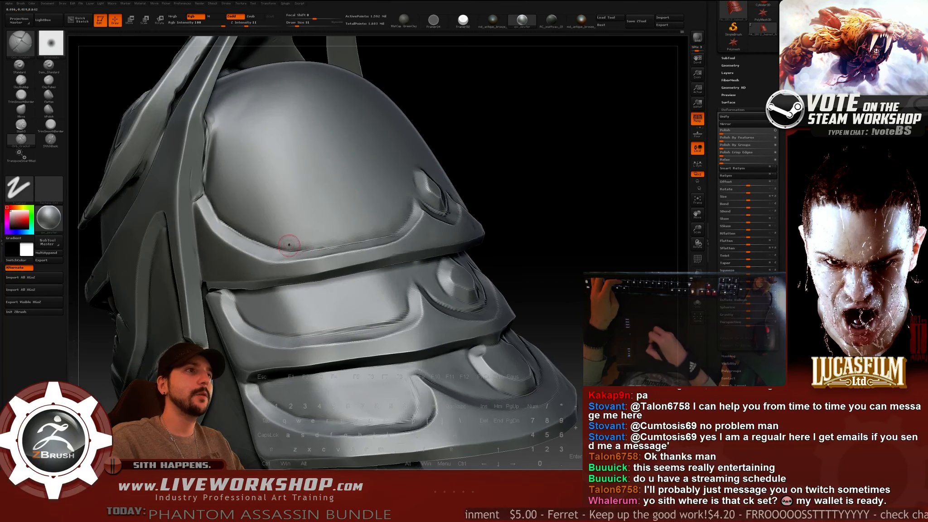
{"action": "left_click_drag", "start_coordinate": [278, 251], "coordinate": [317, 248]}
{"action": "left_click_drag", "start_coordinate": [530, 193], "coordinate": [537, 213]}
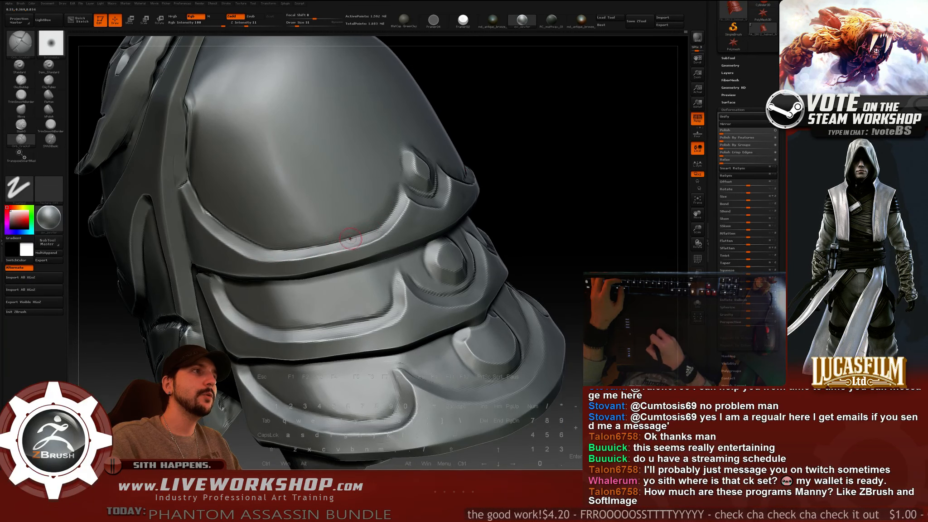
Deepen the crease along the upper rear plate's trim and around its diamond-shaped ornament.
{"action": "left_click_drag", "start_coordinate": [576, 189], "coordinate": [544, 199]}
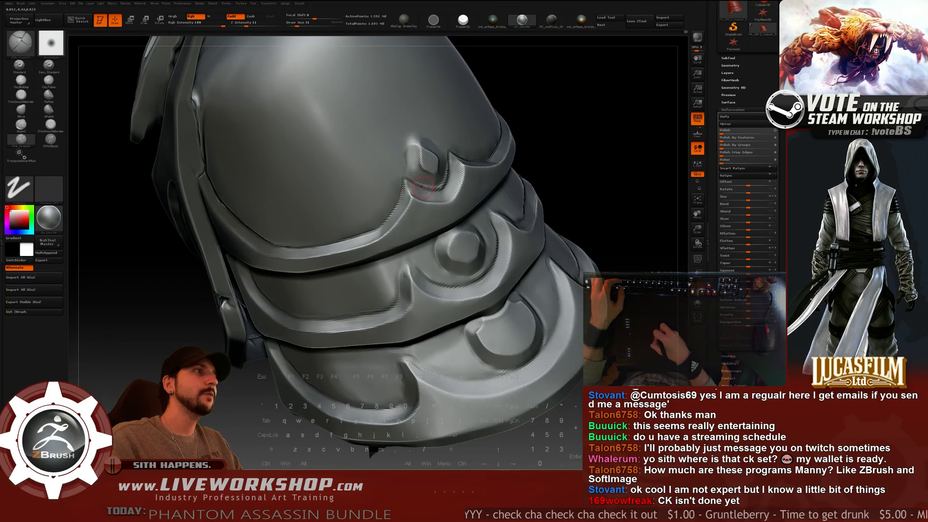
{"action": "left_click_drag", "start_coordinate": [568, 177], "coordinate": [542, 173]}
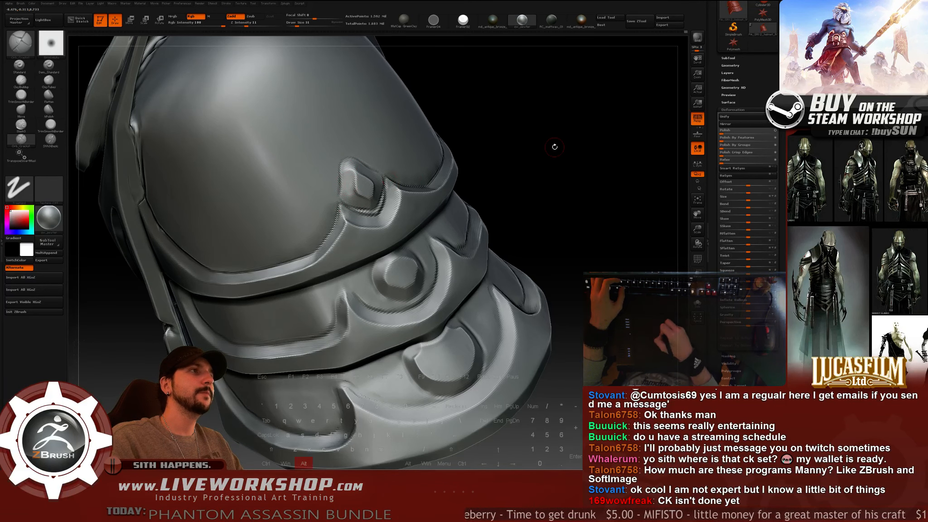
{"action": "left_click_drag", "start_coordinate": [555, 145], "coordinate": [525, 139], "text": "alt"}
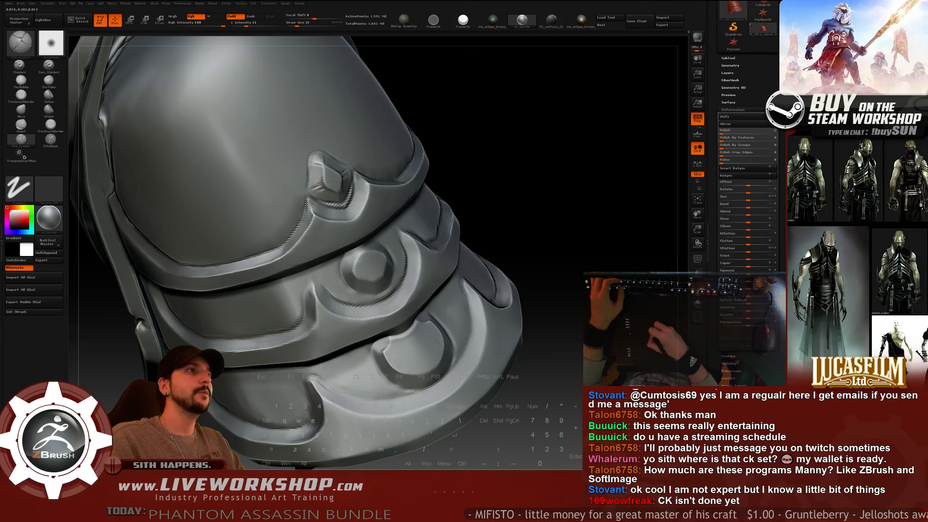
{"action": "left_click_drag", "start_coordinate": [492, 178], "coordinate": [534, 226], "text": "alt"}
{"action": "left_click_drag", "start_coordinate": [534, 226], "coordinate": [457, 229]}
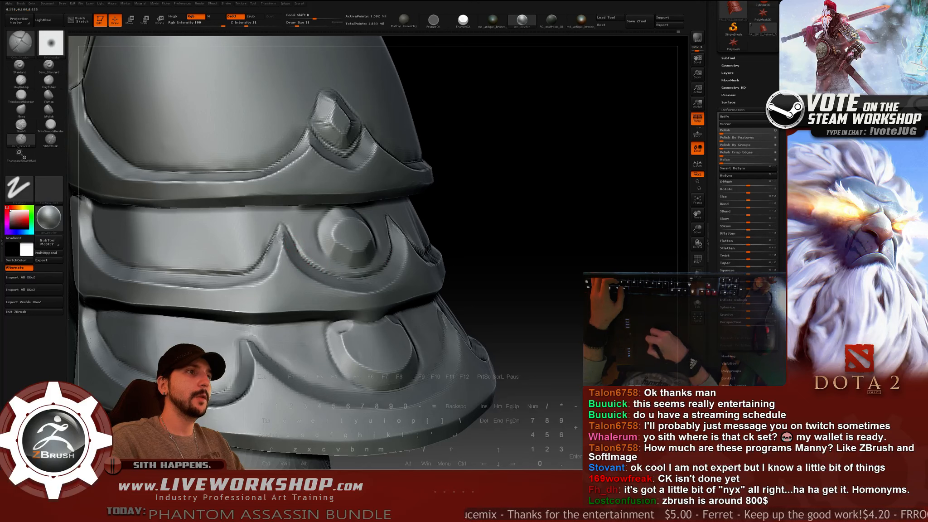
Sharpen the creases along the pointed trim and beneath the round ornament on the middle rear plate.
{"action": "left_click_drag", "start_coordinate": [503, 192], "coordinate": [493, 202]}
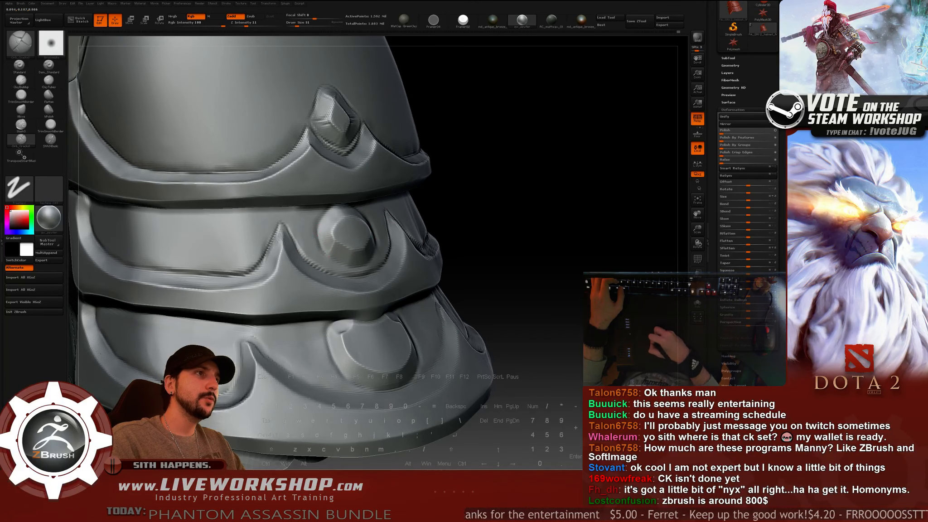
{"action": "left_click_drag", "start_coordinate": [467, 192], "coordinate": [491, 192]}
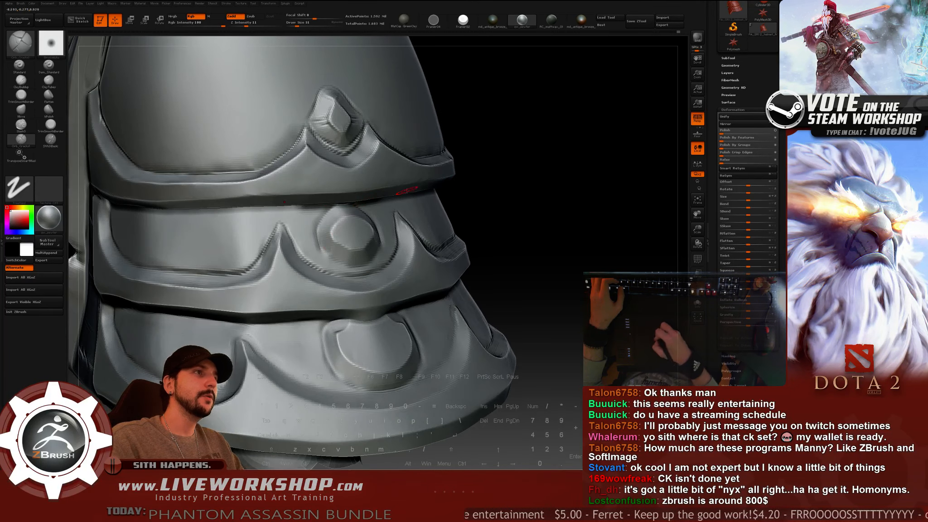
{"action": "left_click_drag", "start_coordinate": [318, 246], "coordinate": [339, 264]}
{"action": "key", "text": "ctrl+z"}
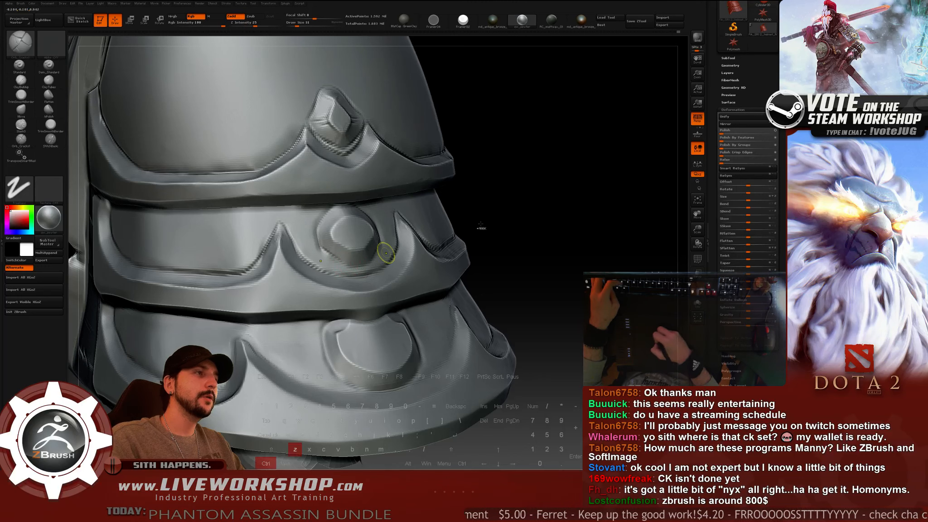
{"action": "left_click_drag", "start_coordinate": [563, 203], "coordinate": [527, 205]}
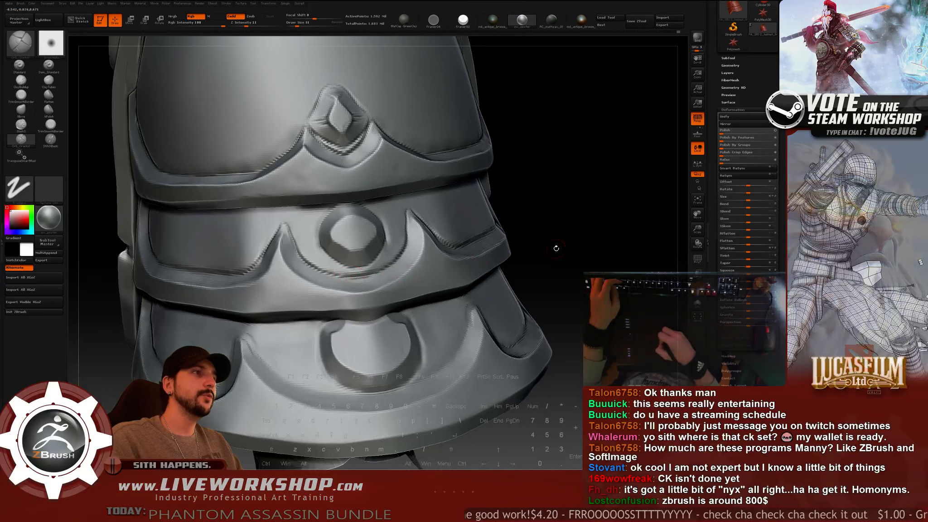
Carve the crease where the crescent trim meets the round ornament's panel on the lowest rear plate.
{"action": "mouse_move", "coordinate": [586, 259]}
{"action": "left_mouse_down", "text": "alt"}
{"action": "mouse_move", "coordinate": [586, 177]}
{"action": "mouse_move", "coordinate": [617, 176]}
{"action": "mouse_move", "coordinate": [609, 180]}
{"action": "left_mouse_up", "text": "alt"}
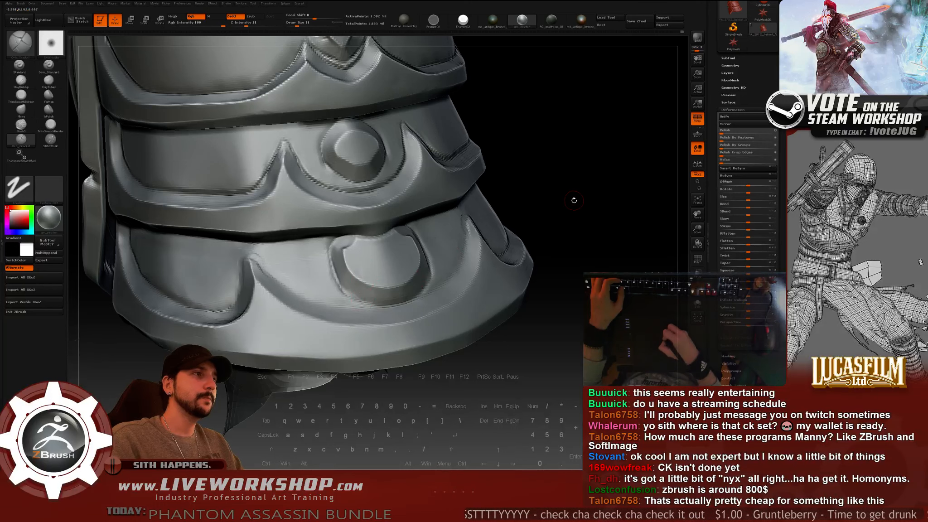
{"action": "left_click_drag", "start_coordinate": [574, 199], "coordinate": [571, 215]}
{"action": "left_click_drag", "start_coordinate": [345, 296], "coordinate": [358, 303]}
{"action": "key", "text": "ctrl+z"}
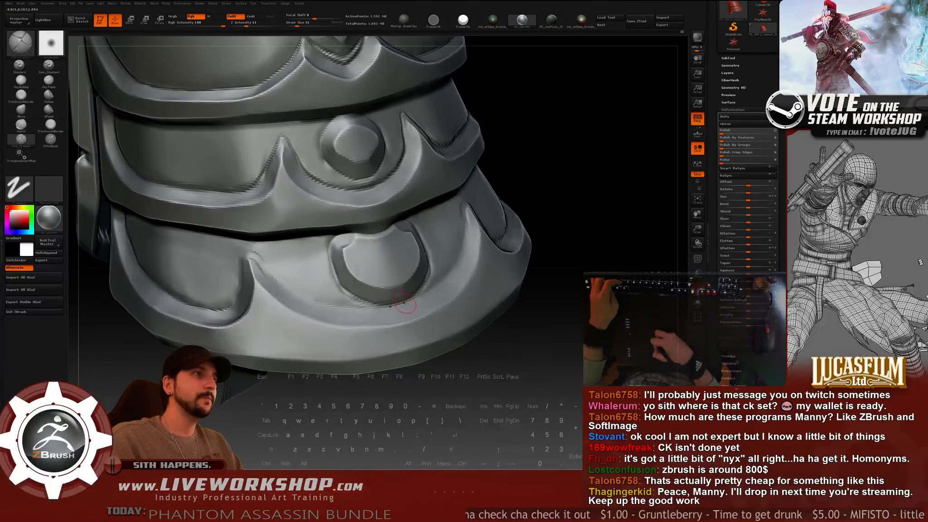
{"action": "left_click_drag", "start_coordinate": [393, 379], "coordinate": [357, 378]}
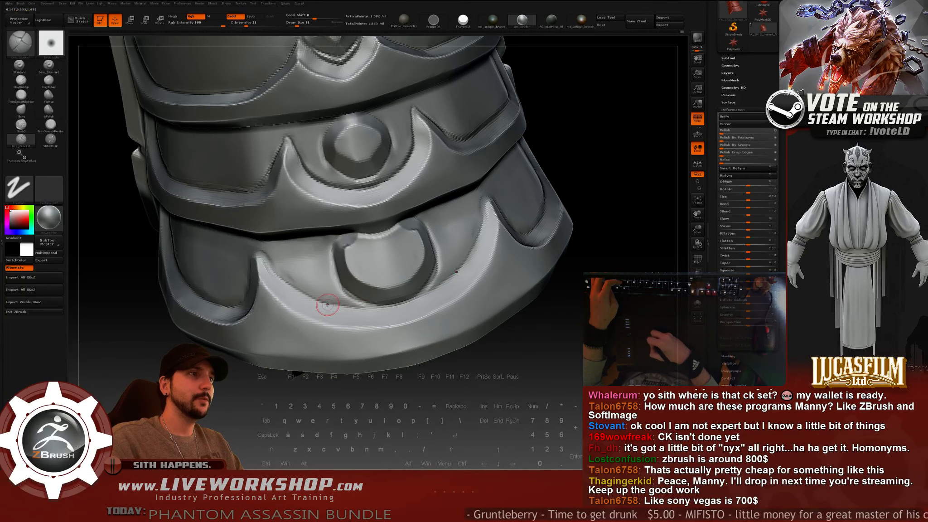
{"action": "key", "text": "f"}
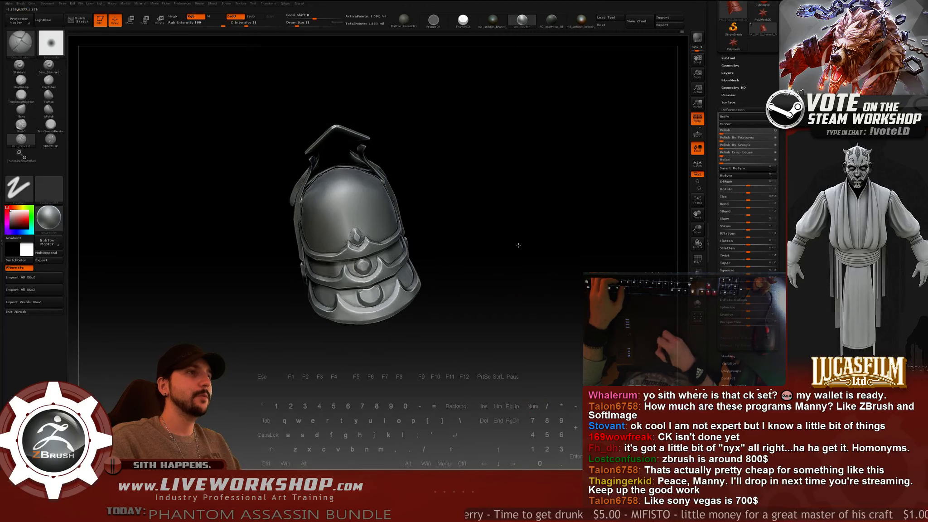
{"action": "left_click_drag", "start_coordinate": [518, 243], "coordinate": [567, 290]}
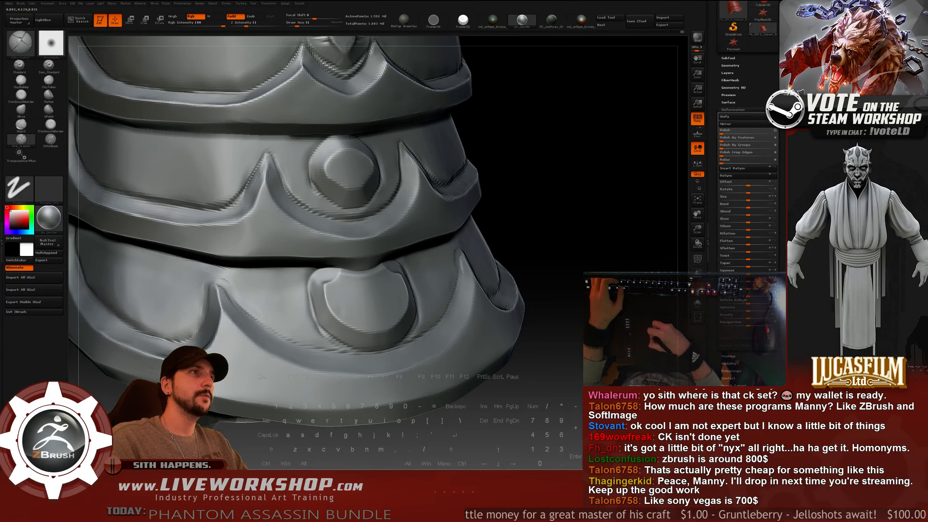
Deepen the crease around the side panel of the lowest rear plate, up to the trim's pointed tip.
{"action": "key", "text": "f"}
{"action": "left_click_drag", "start_coordinate": [463, 252], "coordinate": [438, 256]}
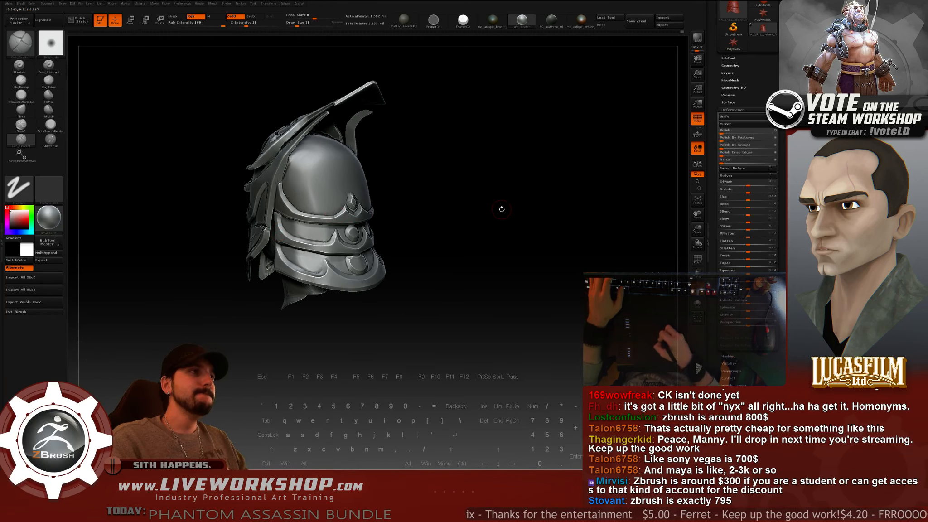
{"action": "mouse_move", "coordinate": [501, 209]}
{"action": "left_mouse_down"}
{"action": "mouse_move", "coordinate": [509, 209]}
{"action": "mouse_move", "coordinate": [499, 210]}
{"action": "mouse_move", "coordinate": [503, 292]}
{"action": "mouse_move", "coordinate": [539, 226]}
{"action": "mouse_move", "coordinate": [487, 224]}
{"action": "left_mouse_up"}
{"action": "left_click_drag", "start_coordinate": [322, 230], "coordinate": [322, 244]}
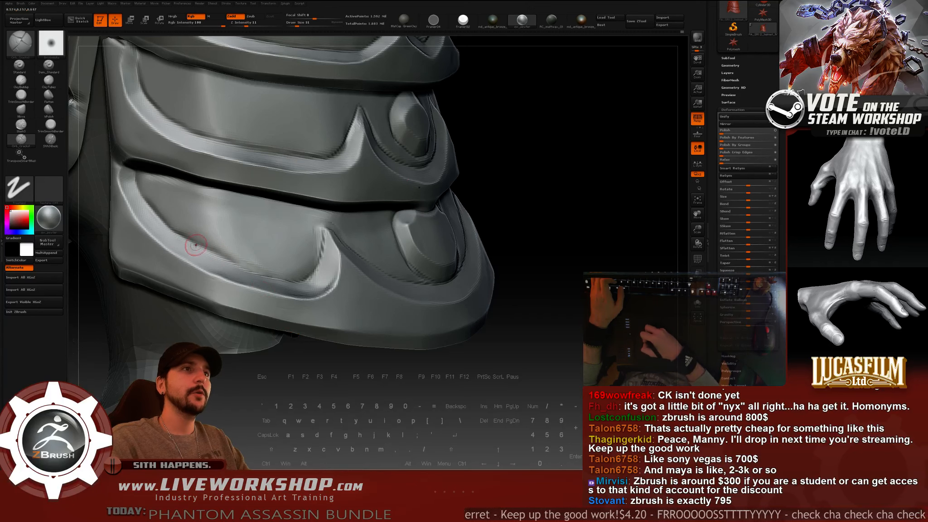
{"action": "left_click_drag", "start_coordinate": [349, 403], "coordinate": [294, 362]}
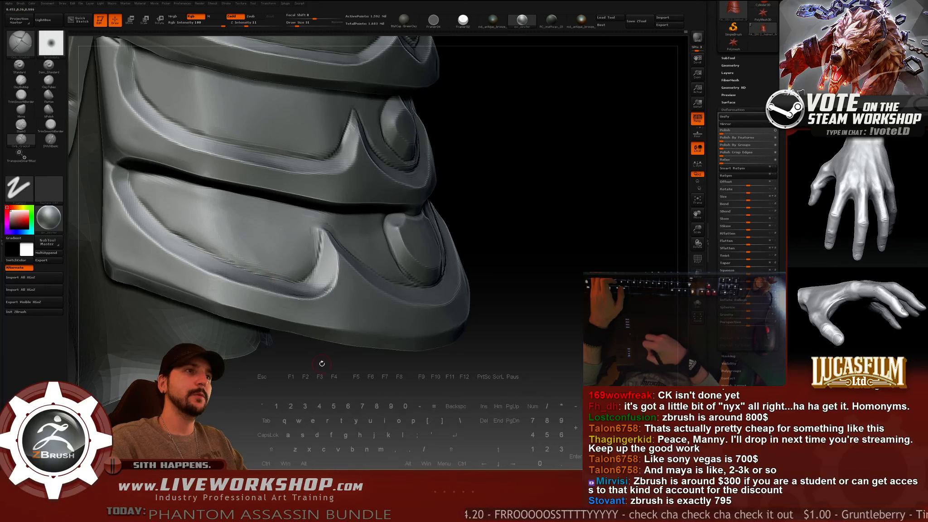
{"action": "mouse_move", "coordinate": [321, 364]}
{"action": "left_mouse_down"}
{"action": "mouse_move", "coordinate": [153, 207]}
{"action": "mouse_move", "coordinate": [247, 277]}
{"action": "left_mouse_up"}
{"action": "mouse_move", "coordinate": [366, 384]}
{"action": "left_mouse_down"}
{"action": "mouse_move", "coordinate": [422, 378]}
{"action": "mouse_move", "coordinate": [345, 376]}
{"action": "left_mouse_up"}
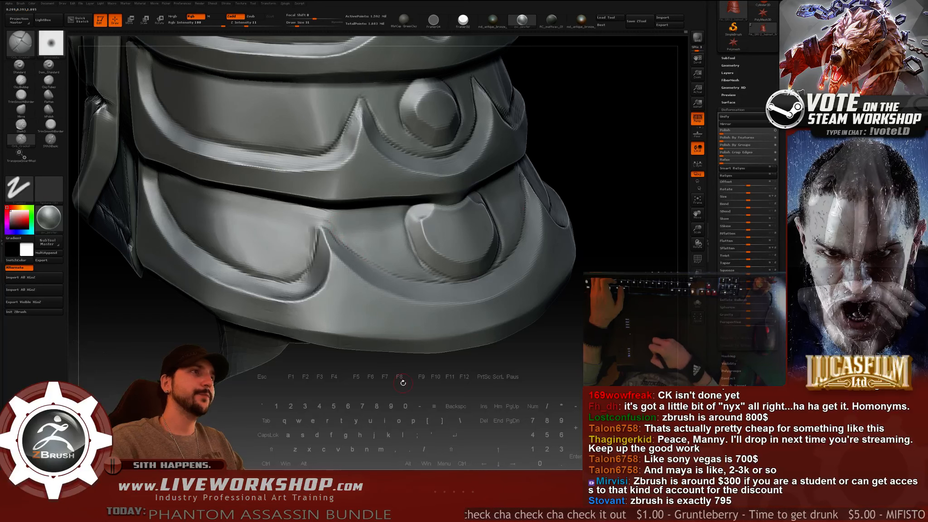
{"action": "left_click_drag", "start_coordinate": [401, 381], "coordinate": [458, 379]}
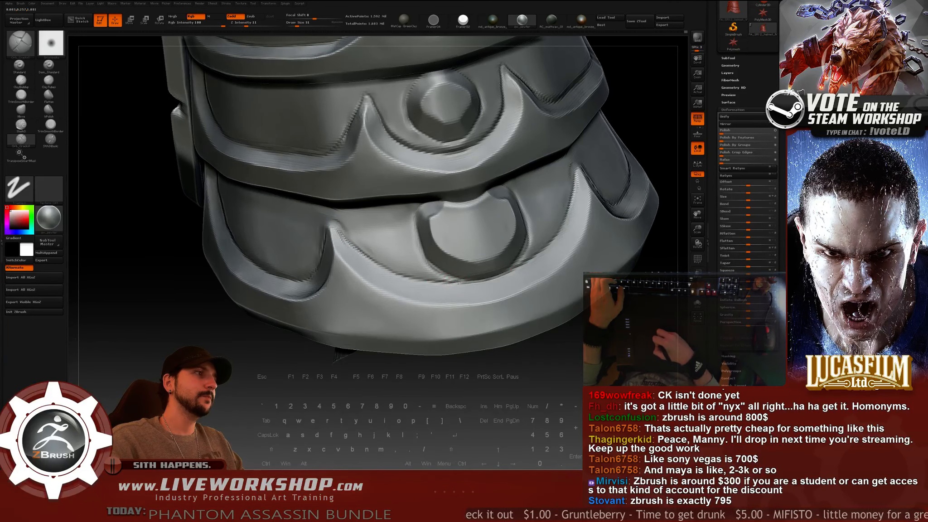
{"action": "left_click_drag", "start_coordinate": [492, 391], "coordinate": [465, 288], "text": "alt"}
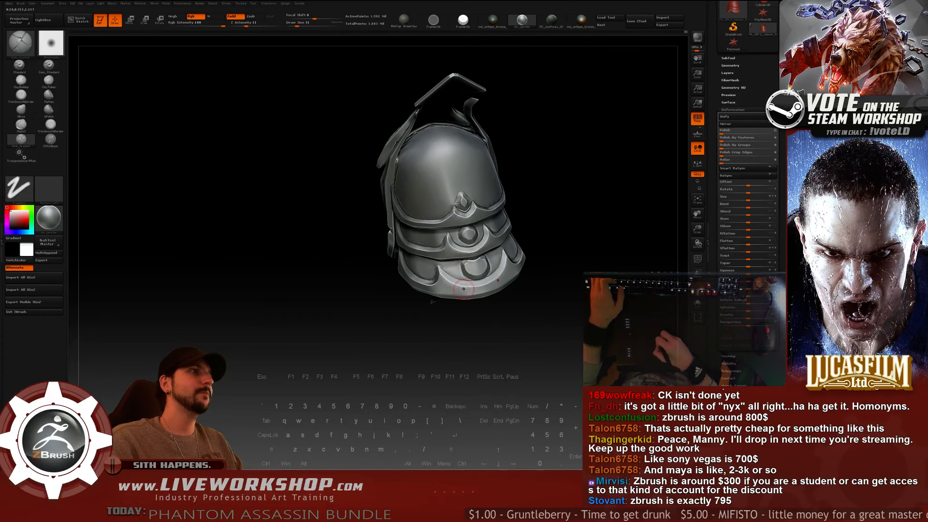
Sharpen the inner crease of the raised border around the tall crest's center panel.
{"action": "left_click_drag", "start_coordinate": [494, 329], "coordinate": [530, 240]}
{"action": "left_click_drag", "start_coordinate": [539, 292], "coordinate": [611, 159]}
{"action": "left_click_drag", "start_coordinate": [507, 254], "coordinate": [493, 196], "text": "shift"}
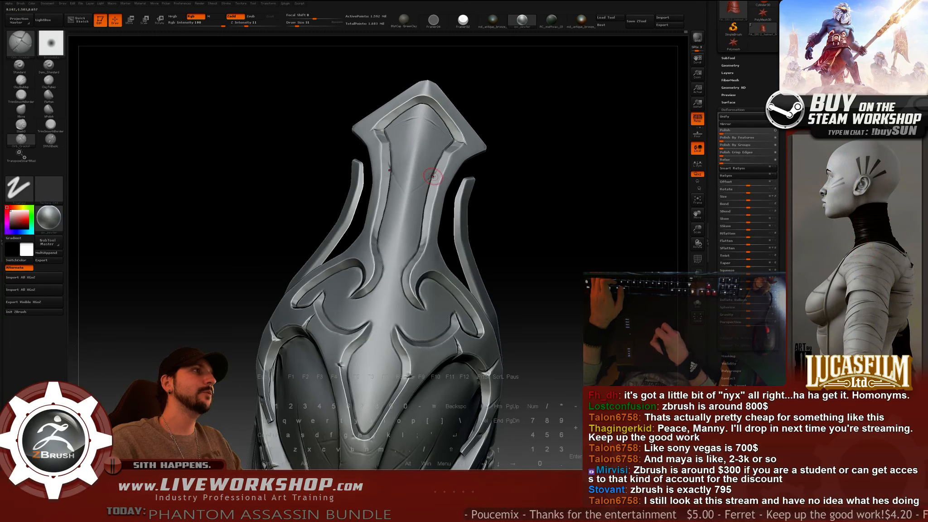
{"action": "mouse_move", "coordinate": [546, 173]}
{"action": "left_mouse_down", "text": "alt"}
{"action": "mouse_move", "coordinate": [565, 179]}
{"action": "mouse_move", "coordinate": [559, 187]}
{"action": "left_mouse_up", "text": "alt"}
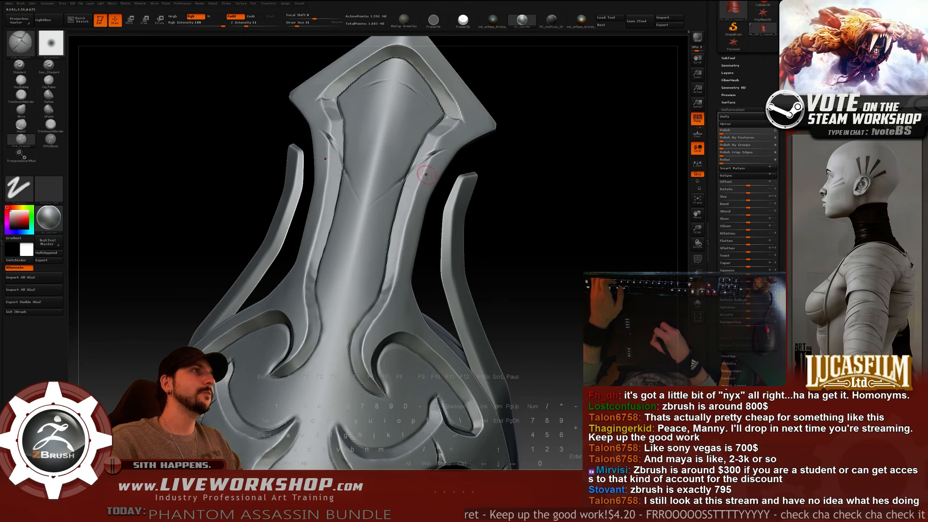
Deepen the creases along the curled ornaments at the base of the crest.
{"action": "mouse_move", "coordinate": [544, 152]}
{"action": "left_mouse_down"}
{"action": "mouse_move", "coordinate": [555, 159]}
{"action": "mouse_move", "coordinate": [394, 199]}
{"action": "left_mouse_up"}
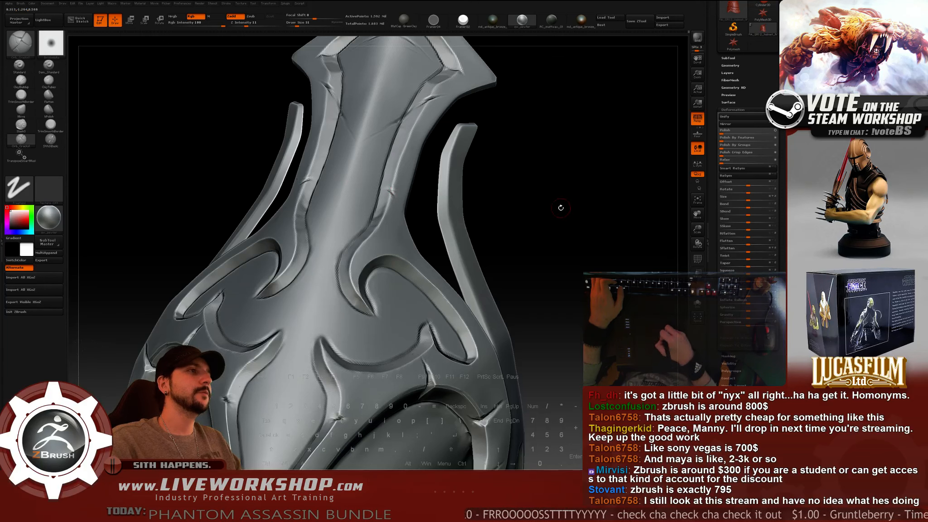
{"action": "left_click_drag", "start_coordinate": [559, 207], "coordinate": [546, 208]}
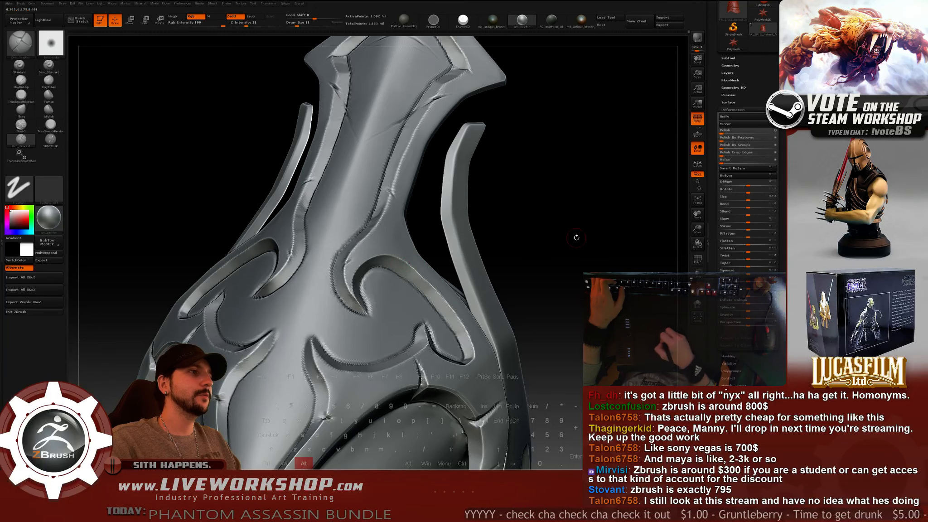
{"action": "left_click_drag", "start_coordinate": [576, 236], "coordinate": [588, 214]}
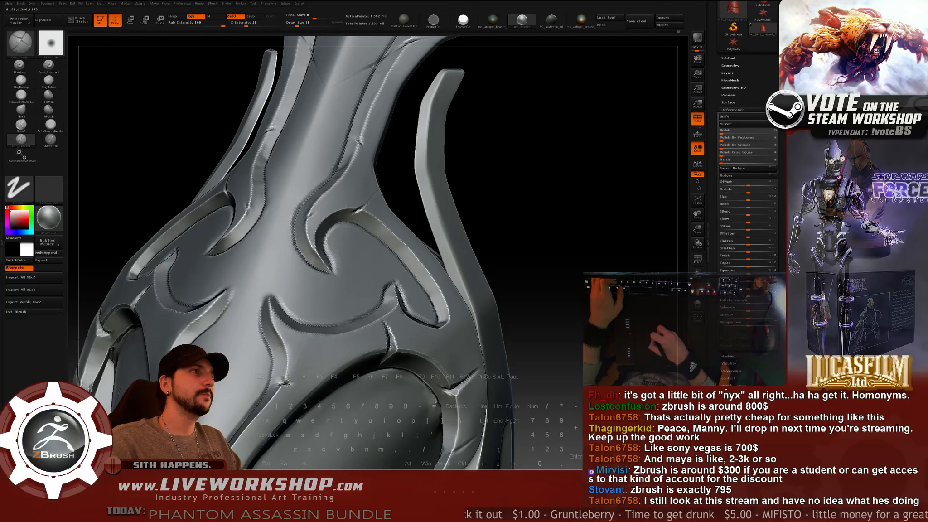
{"action": "left_click_drag", "start_coordinate": [507, 172], "coordinate": [394, 214]}
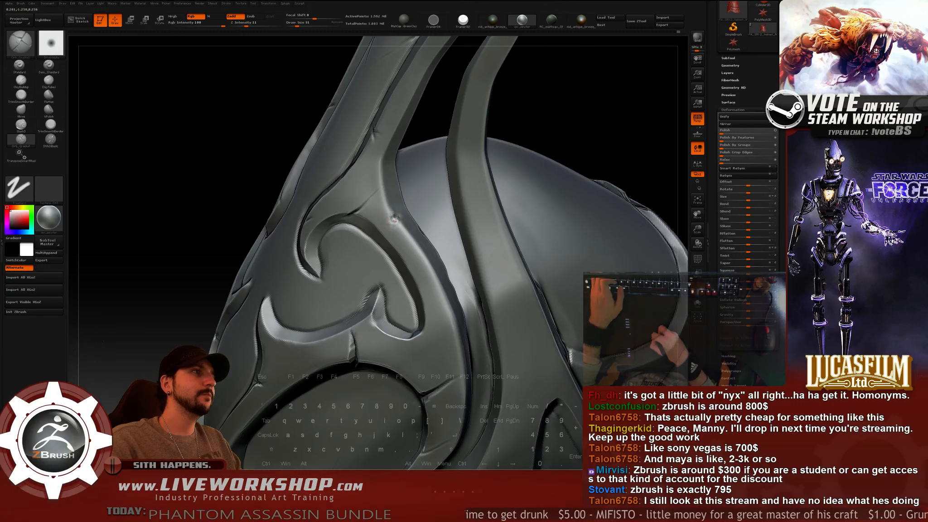
Examine the carved creases and battle damage around the whole helmet, including the front, both sides, side horns and rear dome.
{"action": "key", "text": "f"}
{"action": "mouse_move", "coordinate": [582, 185]}
{"action": "left_mouse_down"}
{"action": "mouse_move", "coordinate": [574, 169]}
{"action": "mouse_move", "coordinate": [540, 219]}
{"action": "mouse_move", "coordinate": [553, 201]}
{"action": "mouse_move", "coordinate": [563, 256]}
{"action": "left_mouse_up"}
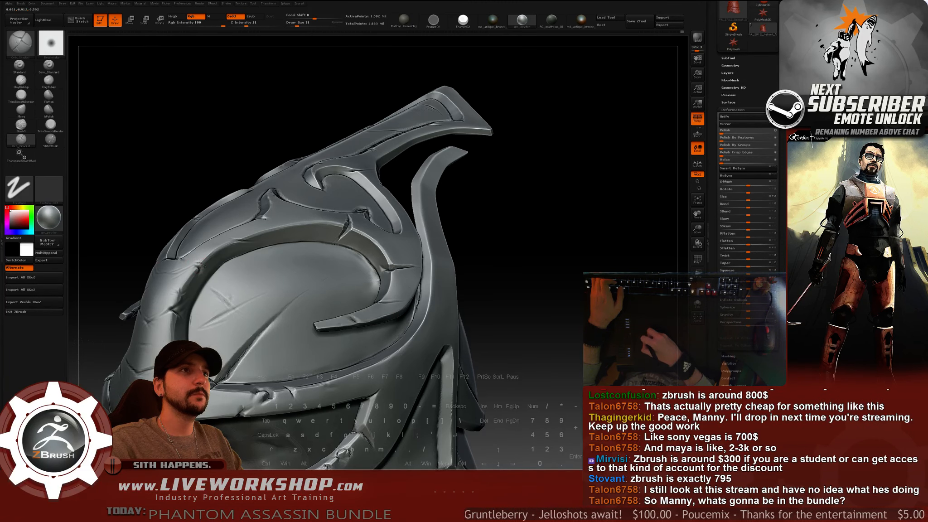
{"action": "left_click_drag", "start_coordinate": [501, 244], "coordinate": [503, 165], "text": "alt"}
{"action": "left_click_drag", "start_coordinate": [435, 217], "coordinate": [520, 214]}
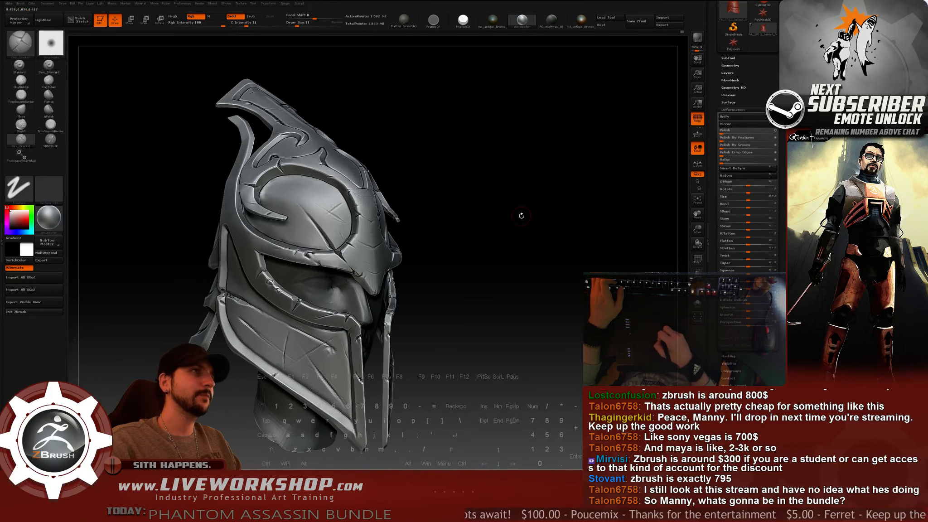
{"action": "left_click_drag", "start_coordinate": [609, 215], "coordinate": [508, 219]}
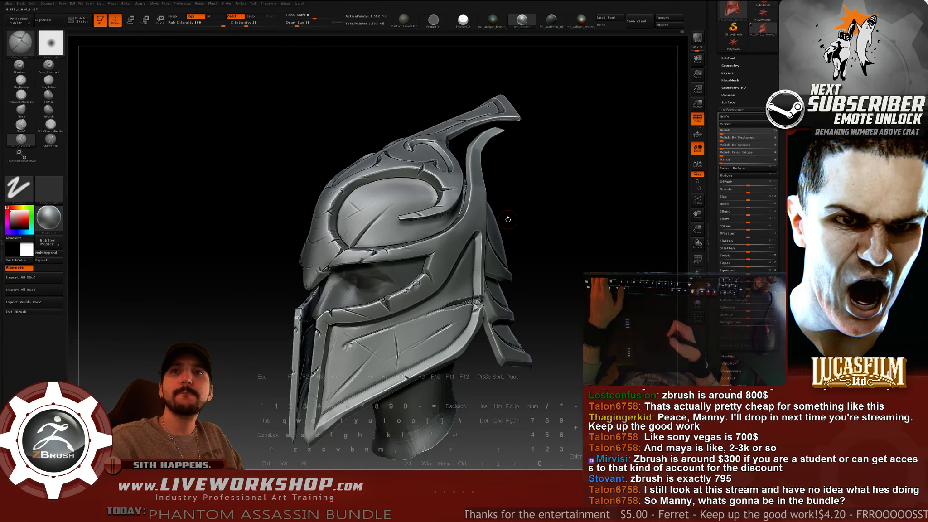
{"action": "left_click_drag", "start_coordinate": [571, 182], "coordinate": [587, 151]}
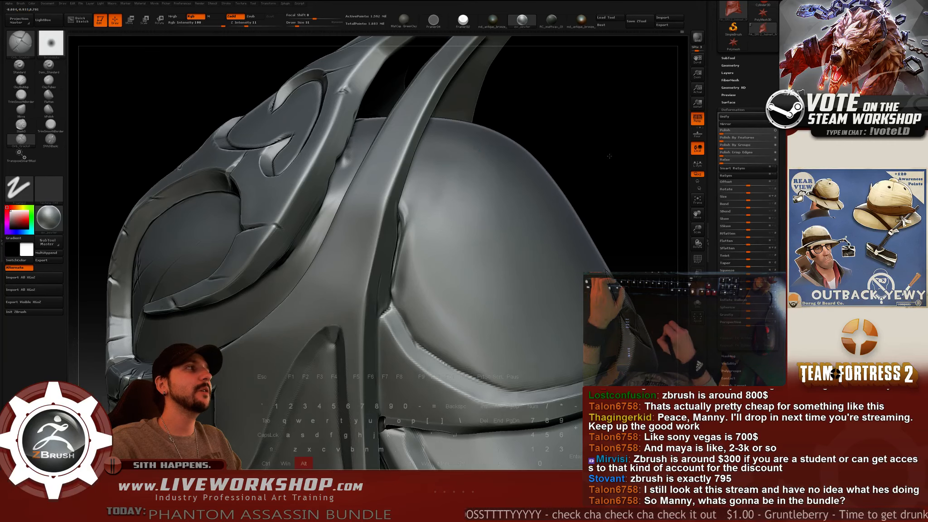
{"action": "left_click_drag", "start_coordinate": [611, 156], "coordinate": [516, 183], "text": "alt"}
{"action": "left_click_drag", "start_coordinate": [474, 257], "coordinate": [466, 178]}
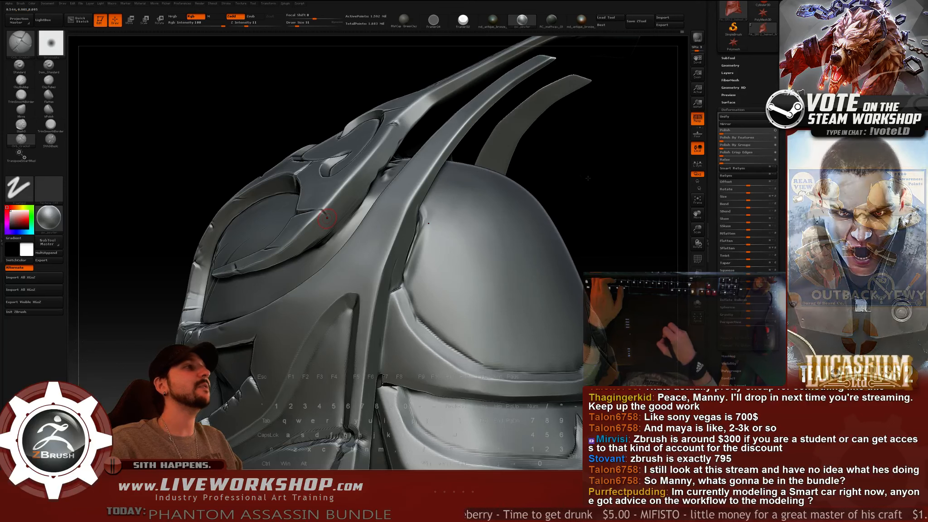
{"action": "left_click_drag", "start_coordinate": [590, 160], "coordinate": [597, 176]}
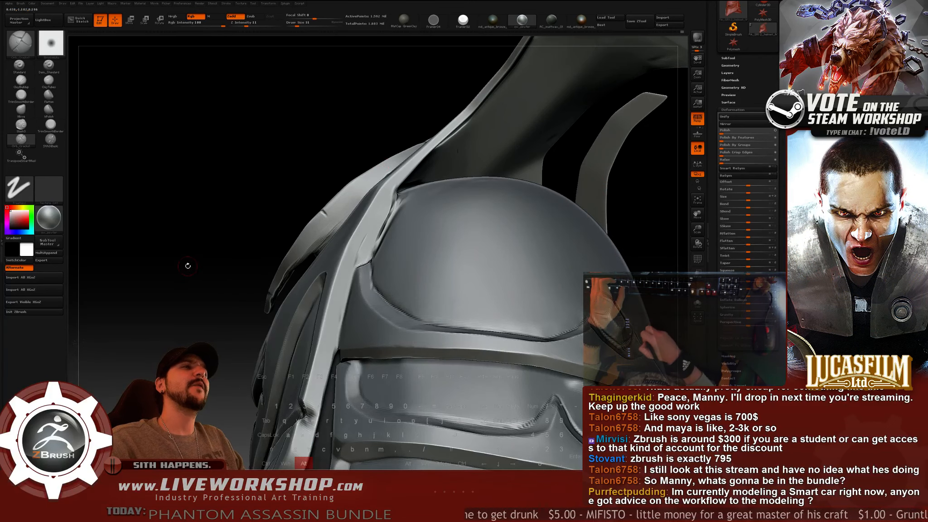
{"action": "left_click_drag", "start_coordinate": [186, 265], "coordinate": [195, 204], "text": "alt"}
{"action": "left_click_drag", "start_coordinate": [204, 215], "coordinate": [279, 214]}
{"action": "left_click_drag", "start_coordinate": [278, 214], "coordinate": [273, 215], "text": "shift"}
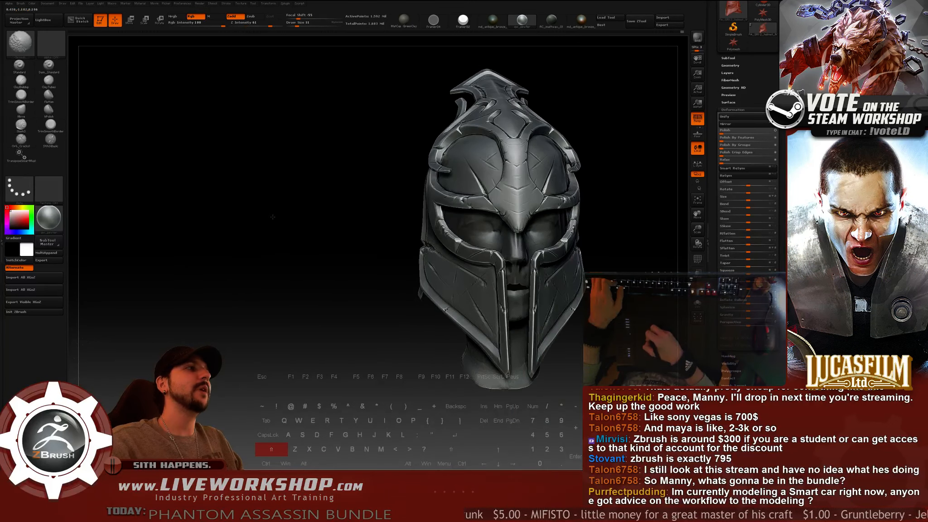
{"action": "left_click_drag", "start_coordinate": [650, 214], "coordinate": [549, 215], "text": "alt"}
{"action": "left_click_drag", "start_coordinate": [562, 217], "coordinate": [539, 243], "text": "shift"}
{"action": "left_click_drag", "start_coordinate": [542, 205], "coordinate": [542, 259], "text": "alt"}
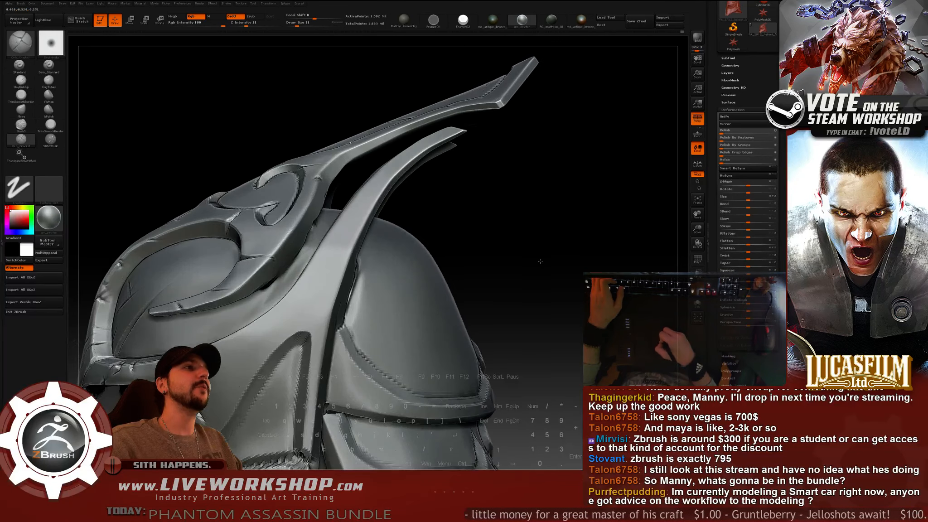
{"action": "left_click_drag", "start_coordinate": [487, 287], "coordinate": [535, 207], "text": "alt"}
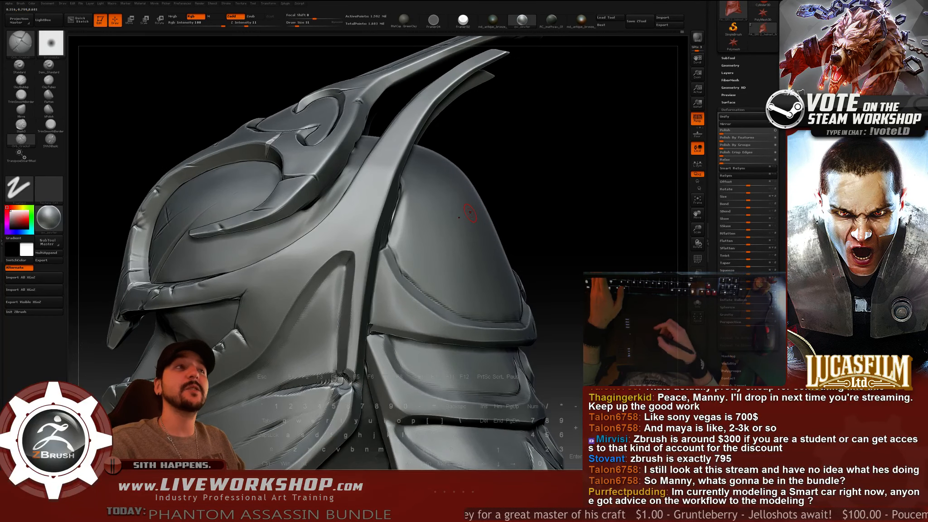
{"action": "mouse_move", "coordinate": [567, 180]}
{"action": "left_mouse_down", "text": "alt"}
{"action": "mouse_move", "coordinate": [568, 199]}
{"action": "mouse_move", "coordinate": [604, 222]}
{"action": "mouse_move", "coordinate": [606, 178]}
{"action": "mouse_move", "coordinate": [607, 186]}
{"action": "mouse_move", "coordinate": [584, 188]}
{"action": "left_mouse_up", "text": "alt"}
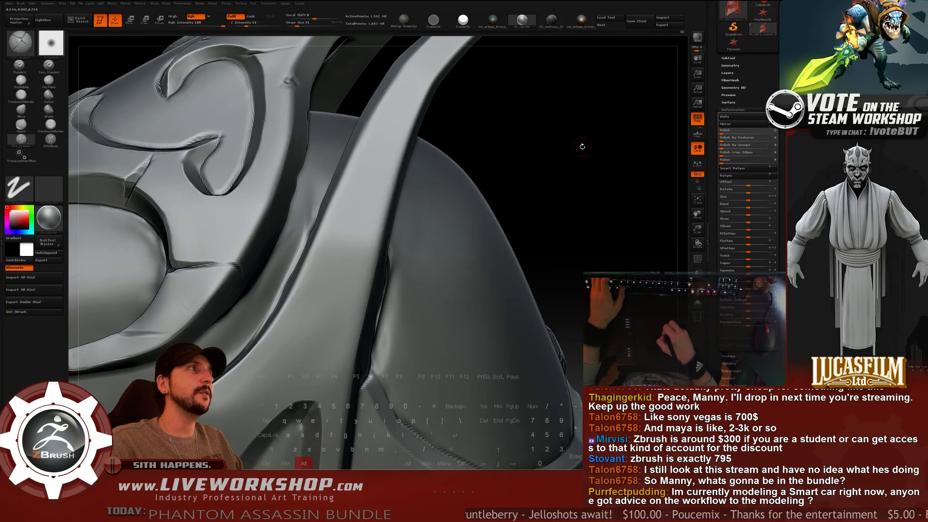
Carve a diagonal notch into the side horn beside the swirl ornament and flatten its edges with the TrimSmoothBorder brush.
{"action": "left_click_drag", "start_coordinate": [582, 145], "coordinate": [583, 153], "text": "alt"}
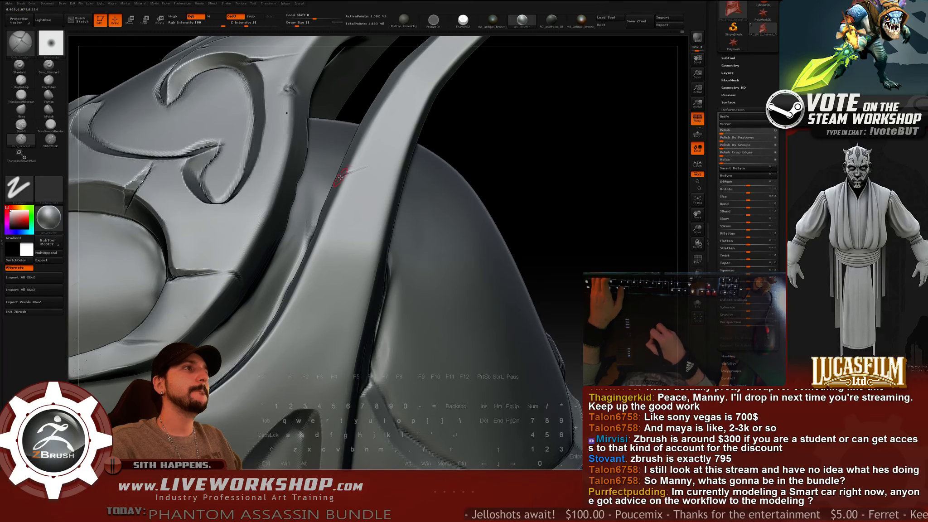
{"action": "left_click_drag", "start_coordinate": [507, 153], "coordinate": [535, 151]}
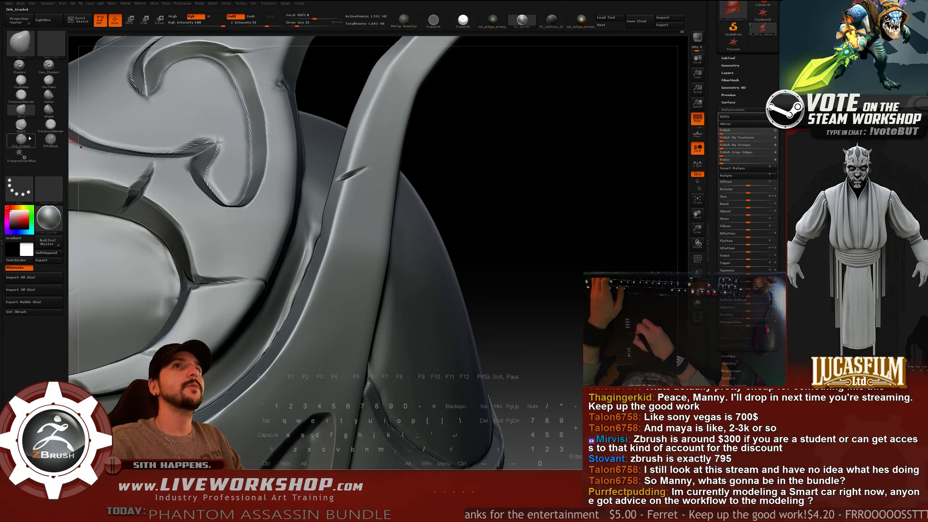
{"action": "left_click", "coordinate": [23, 111]}
{"action": "left_click", "coordinate": [50, 125]}
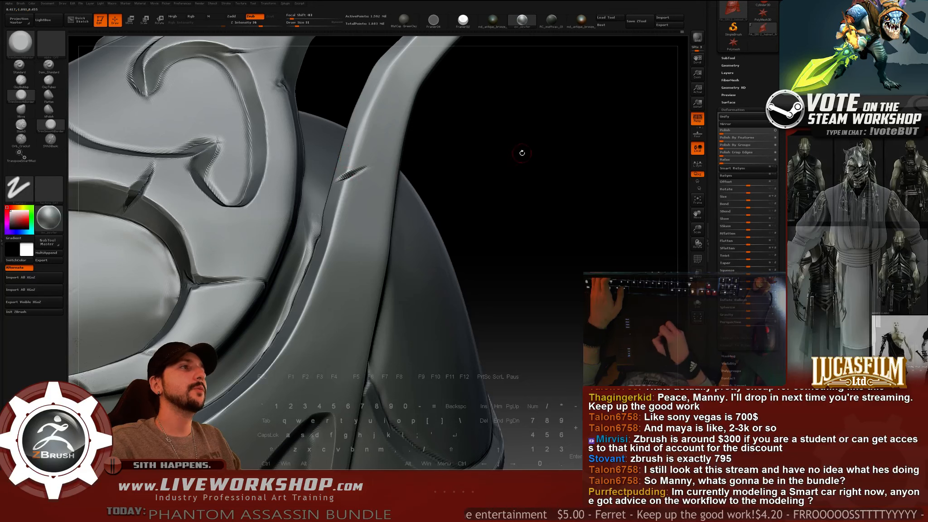
{"action": "left_click_drag", "start_coordinate": [522, 151], "coordinate": [541, 149]}
{"action": "key", "text": "]"}
{"action": "left_click_drag", "start_coordinate": [449, 156], "coordinate": [466, 162]}
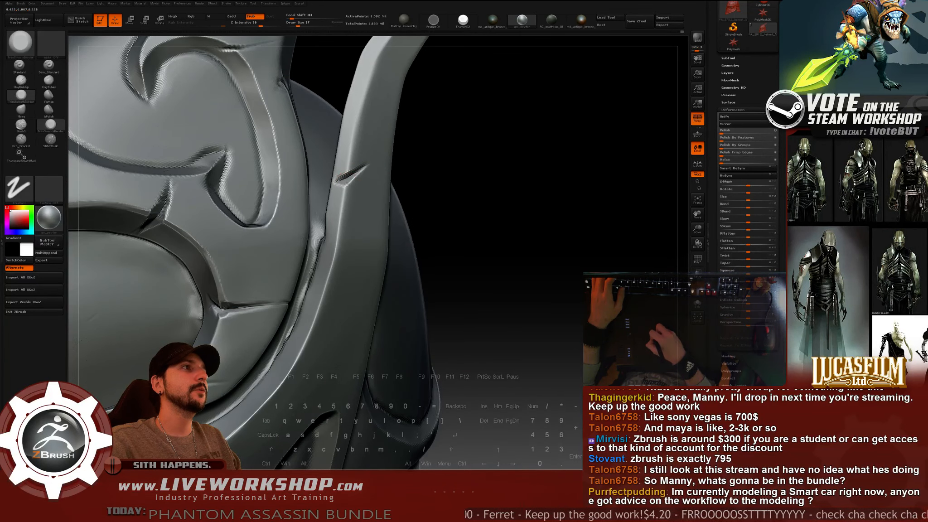
{"action": "mouse_move", "coordinate": [426, 177]}
{"action": "left_mouse_down"}
{"action": "mouse_move", "coordinate": [410, 163]}
{"action": "mouse_move", "coordinate": [448, 168]}
{"action": "left_mouse_up"}
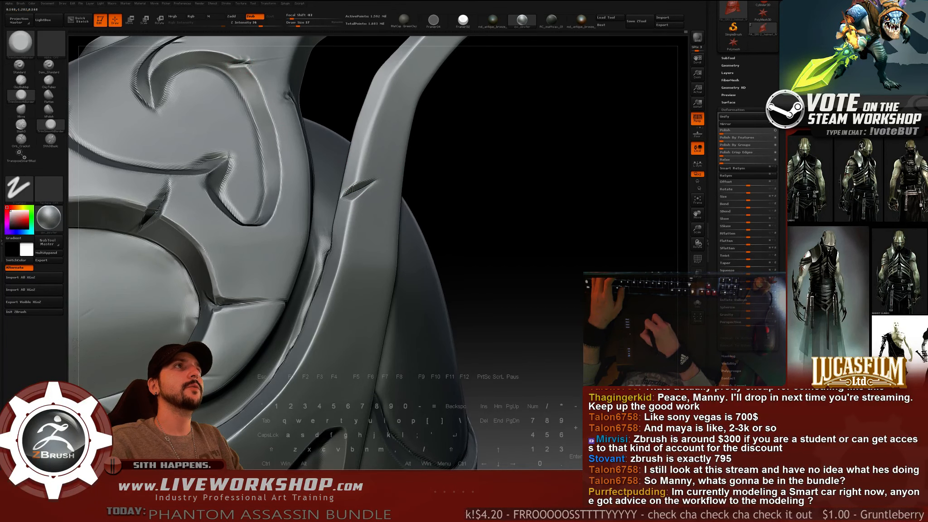
Flatten the edges of the chips at the top of the swirl ornament and on the adjacent outer crest edge.
{"action": "left_click_drag", "start_coordinate": [238, 67], "coordinate": [249, 67]}
{"action": "left_click_drag", "start_coordinate": [325, 84], "coordinate": [276, 103]}
{"action": "key", "text": "s"}
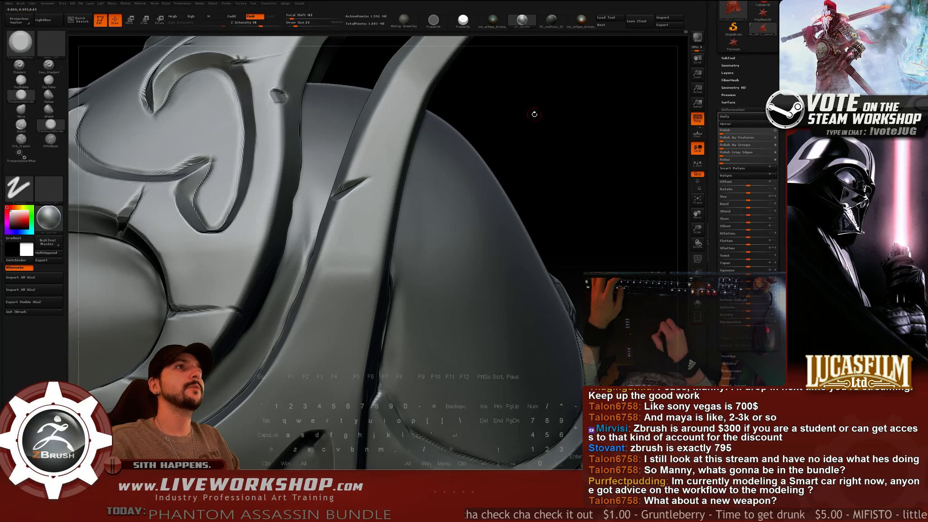
{"action": "left_click_drag", "start_coordinate": [534, 114], "coordinate": [564, 115]}
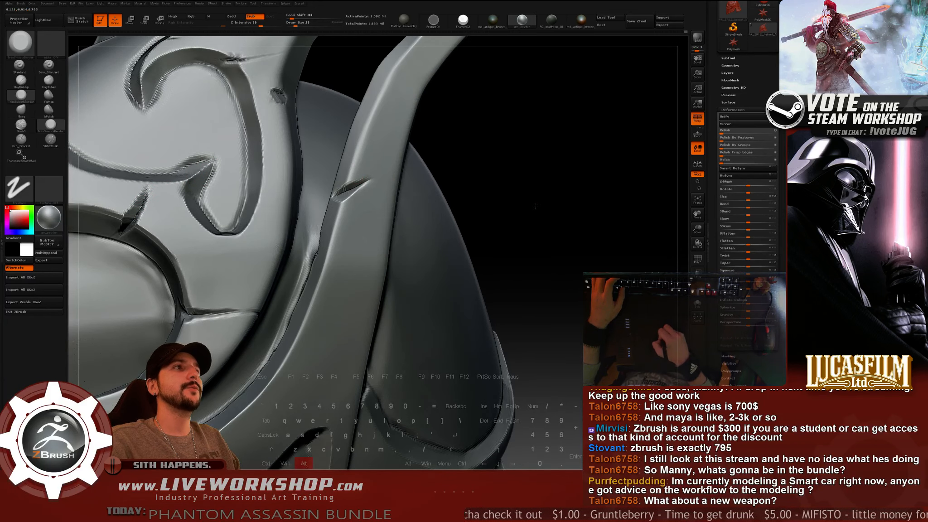
{"action": "key", "text": "f"}
Flatten the battle-damage edges along the tall crest's center panel and raised border using a smaller brush.
{"action": "left_click_drag", "start_coordinate": [505, 261], "coordinate": [537, 245]}
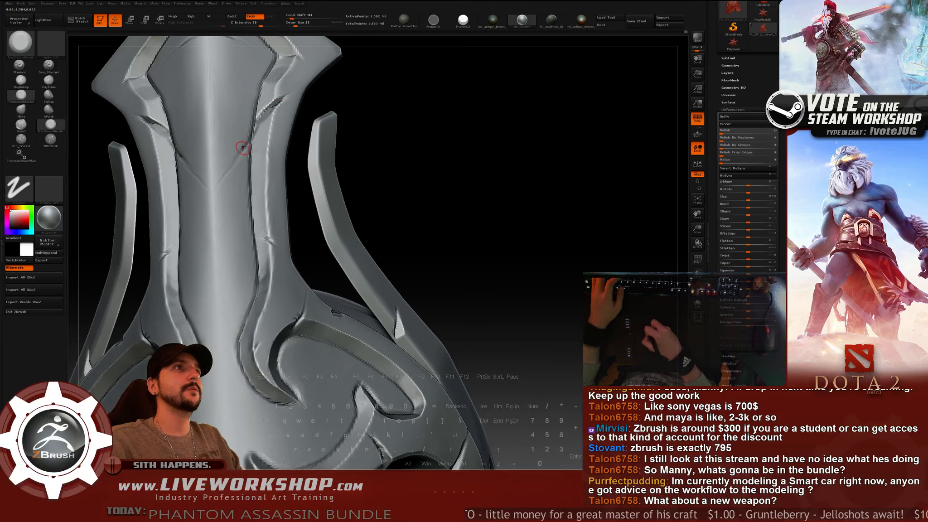
{"action": "key", "text": "bracketleft"}
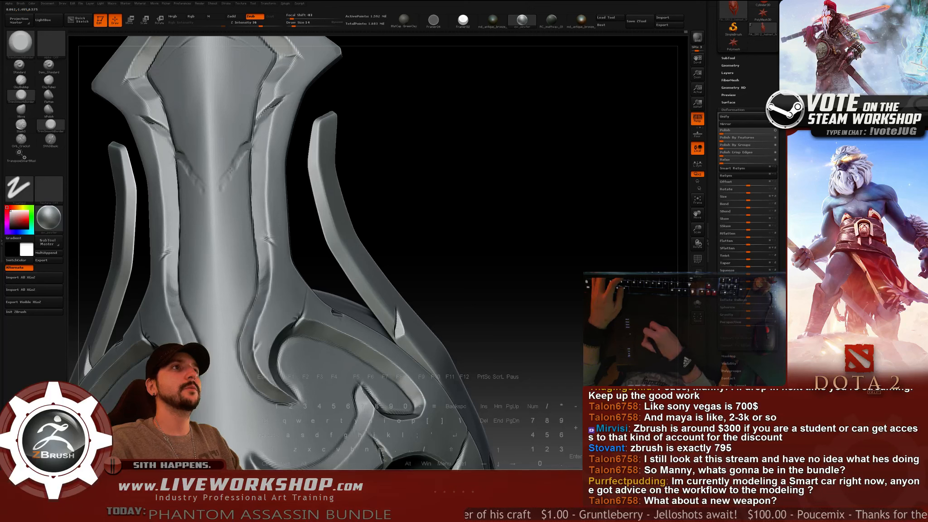
{"action": "key", "text": "shift"}
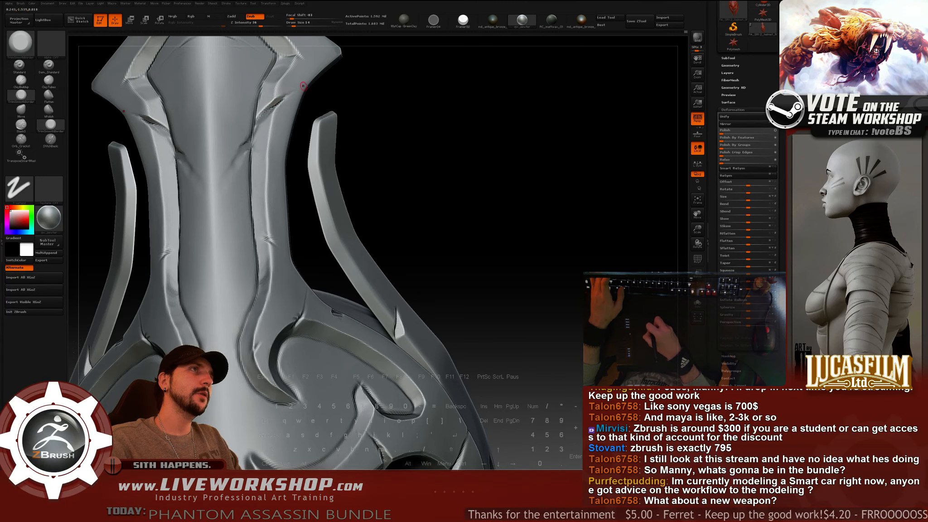
{"action": "left_click_drag", "start_coordinate": [428, 124], "coordinate": [426, 217], "text": "alt"}
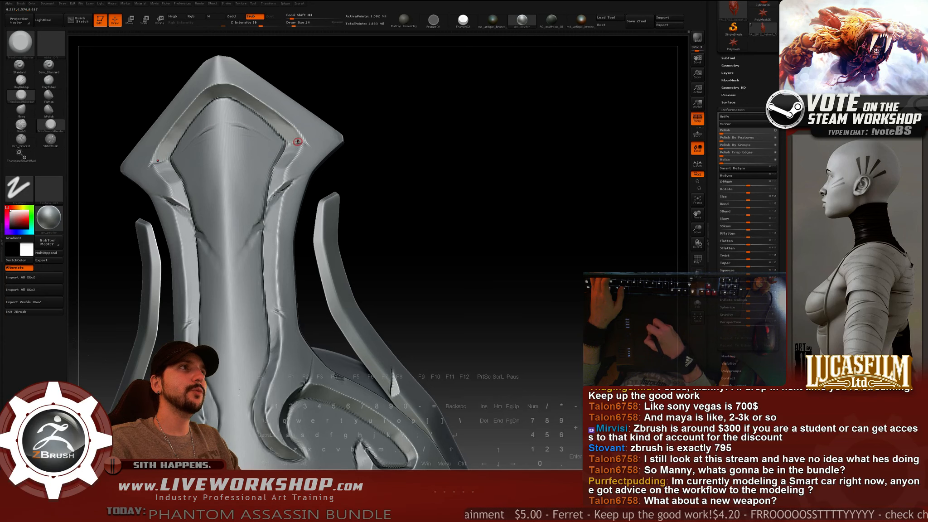
{"action": "mouse_move", "coordinate": [421, 199]}
{"action": "left_mouse_down"}
{"action": "mouse_move", "coordinate": [468, 178]}
{"action": "mouse_move", "coordinate": [462, 167]}
{"action": "left_mouse_up"}
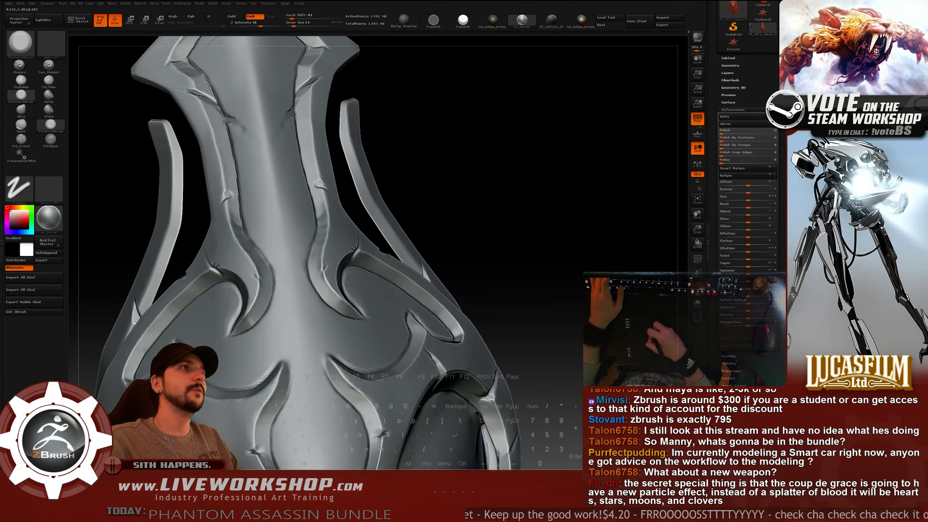
Trim a sharp diagonal facet into the chip above the swirl ornament at the base of the crest.
{"action": "left_click_drag", "start_coordinate": [475, 195], "coordinate": [458, 146]}
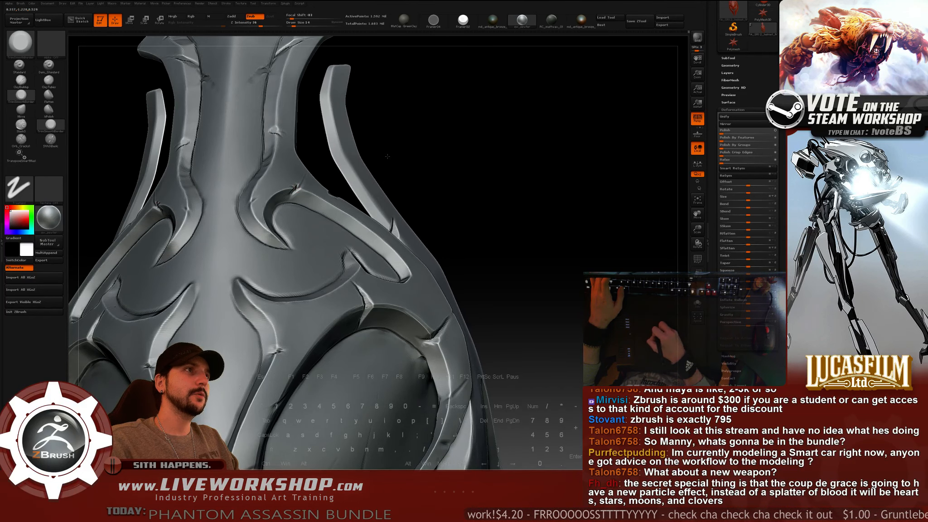
{"action": "left_click_drag", "start_coordinate": [387, 157], "coordinate": [293, 186]}
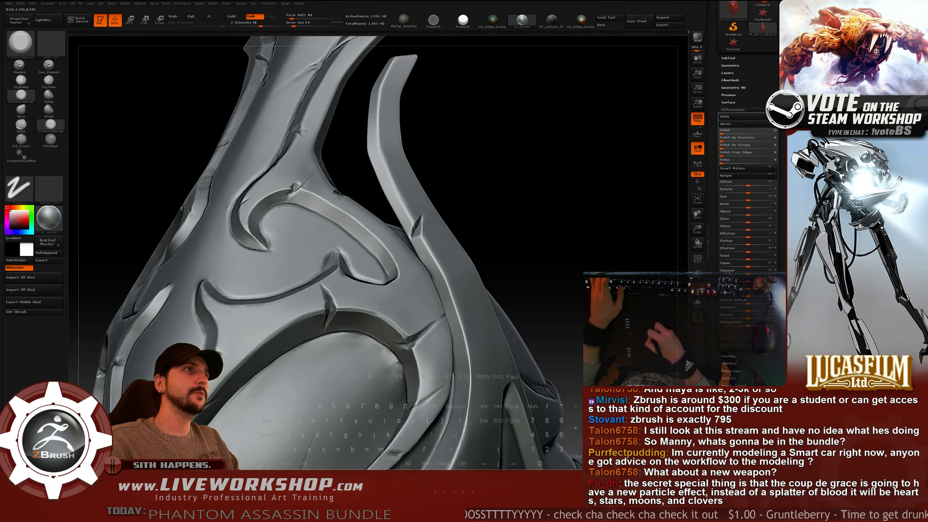
{"action": "left_click_drag", "start_coordinate": [521, 149], "coordinate": [467, 135]}
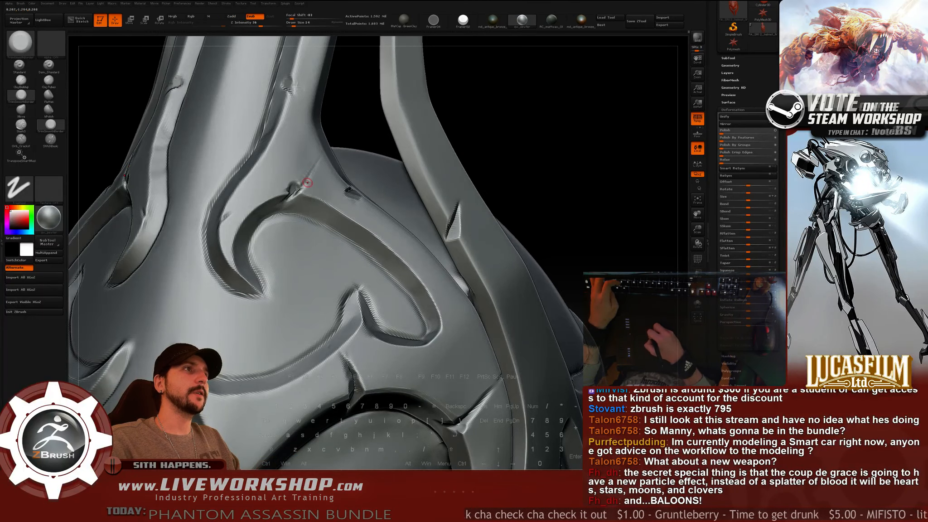
{"action": "left_click_drag", "start_coordinate": [318, 163], "coordinate": [305, 182]}
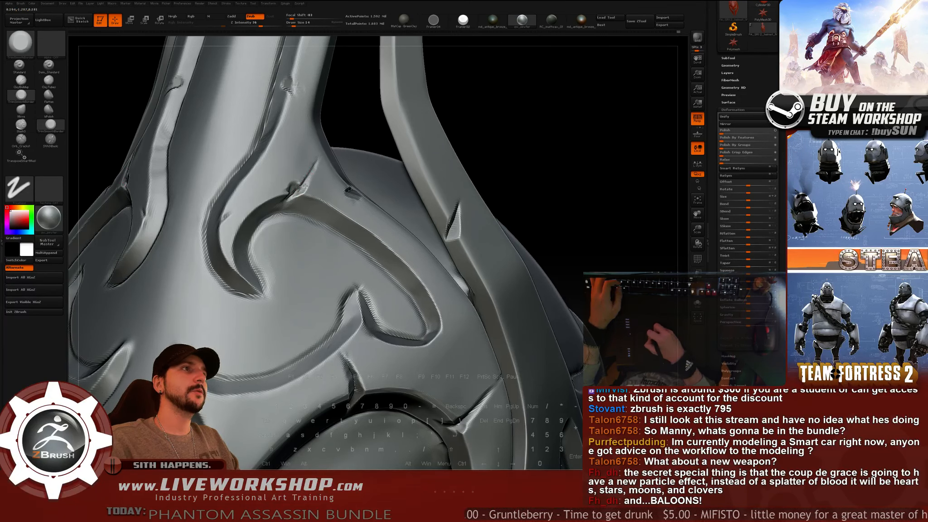
Flatten the side horn's inner edge just below the diagonal notch into an uneven, worn bevel.
{"action": "left_click_drag", "start_coordinate": [557, 160], "coordinate": [524, 65], "text": "alt"}
{"action": "mouse_move", "coordinate": [503, 185]}
{"action": "left_mouse_down"}
{"action": "mouse_move", "coordinate": [516, 181]}
{"action": "mouse_move", "coordinate": [474, 211]}
{"action": "mouse_move", "coordinate": [503, 205]}
{"action": "mouse_move", "coordinate": [527, 243]}
{"action": "mouse_move", "coordinate": [394, 215]}
{"action": "left_mouse_up"}
{"action": "key", "text": "s"}
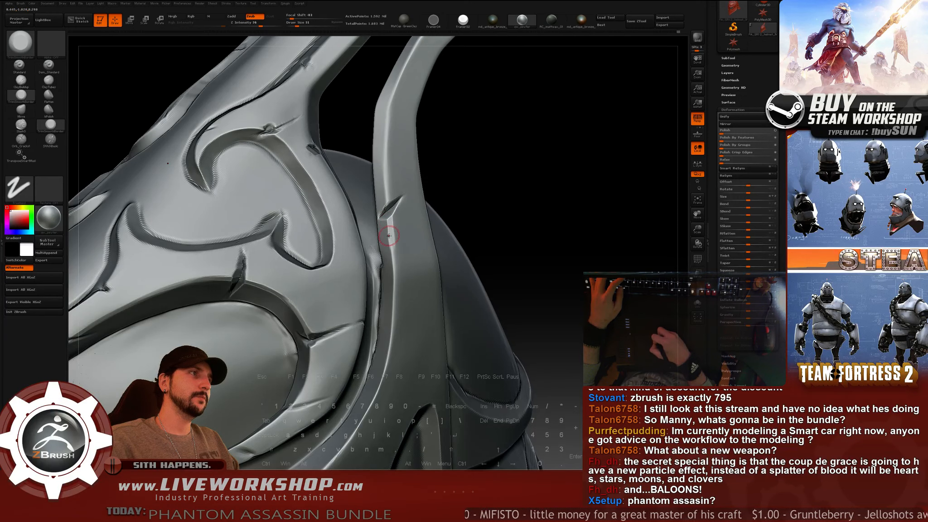
{"action": "left_click_drag", "start_coordinate": [392, 252], "coordinate": [394, 272]}
{"action": "left_click_drag", "start_coordinate": [537, 231], "coordinate": [522, 160], "text": "alt"}
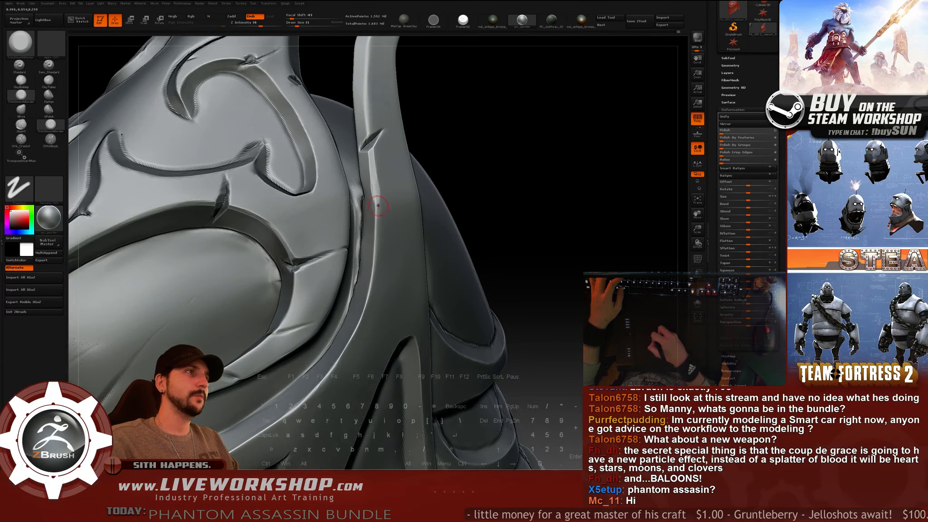
{"action": "left_click_drag", "start_coordinate": [373, 191], "coordinate": [375, 212]}
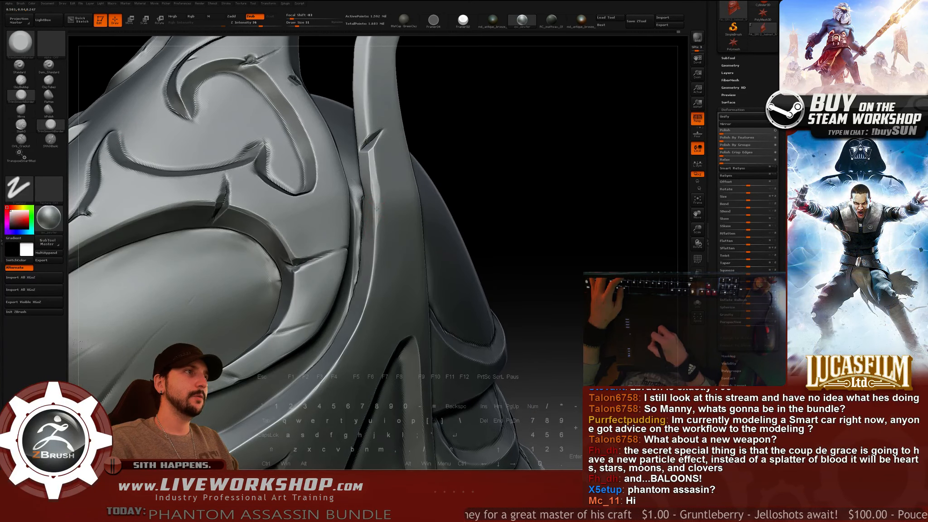
{"action": "mouse_move", "coordinate": [534, 230]}
{"action": "left_mouse_down", "text": "alt"}
{"action": "mouse_move", "coordinate": [532, 159]}
{"action": "mouse_move", "coordinate": [543, 154]}
{"action": "left_mouse_up", "text": "alt"}
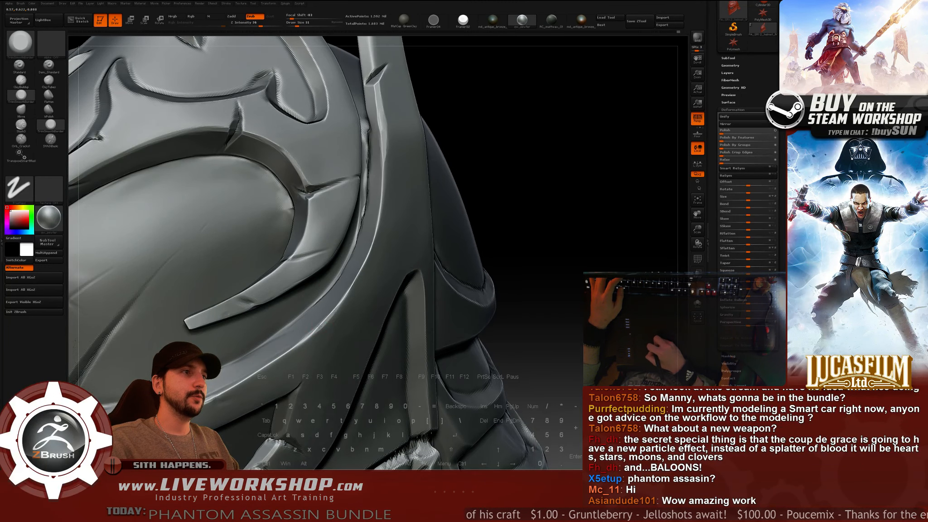
Continue the worn bevel along the side horn's lower edge where it curves beneath the brow ornament.
{"action": "key", "text": "s"}
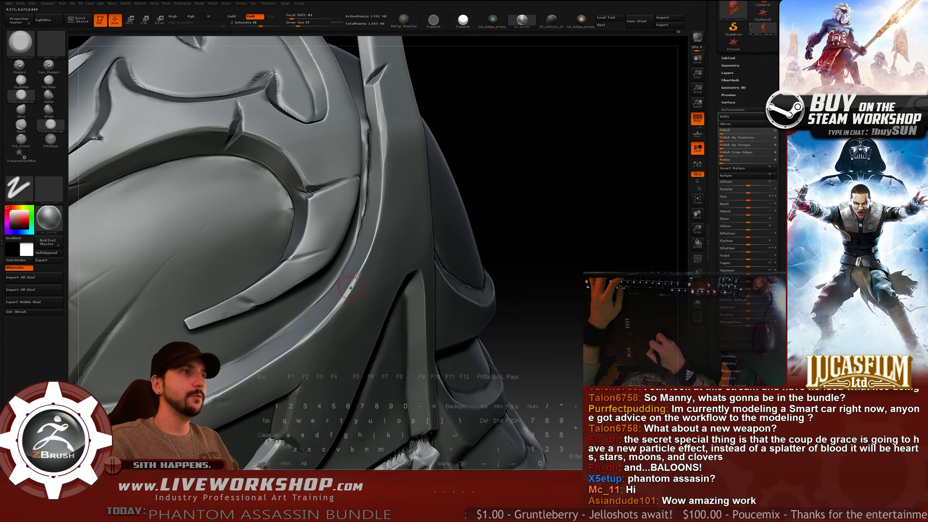
{"action": "left_click_drag", "start_coordinate": [528, 201], "coordinate": [499, 242]}
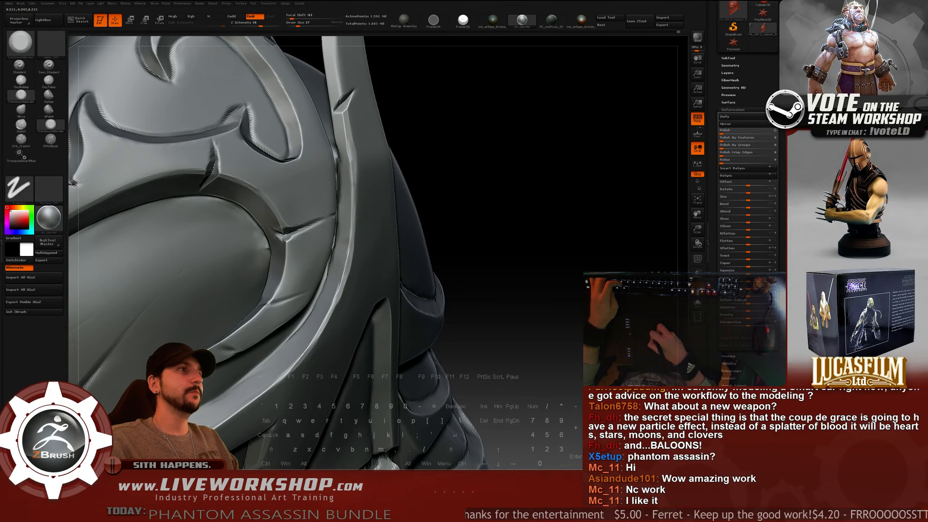
{"action": "left_click_drag", "start_coordinate": [491, 210], "coordinate": [529, 166]}
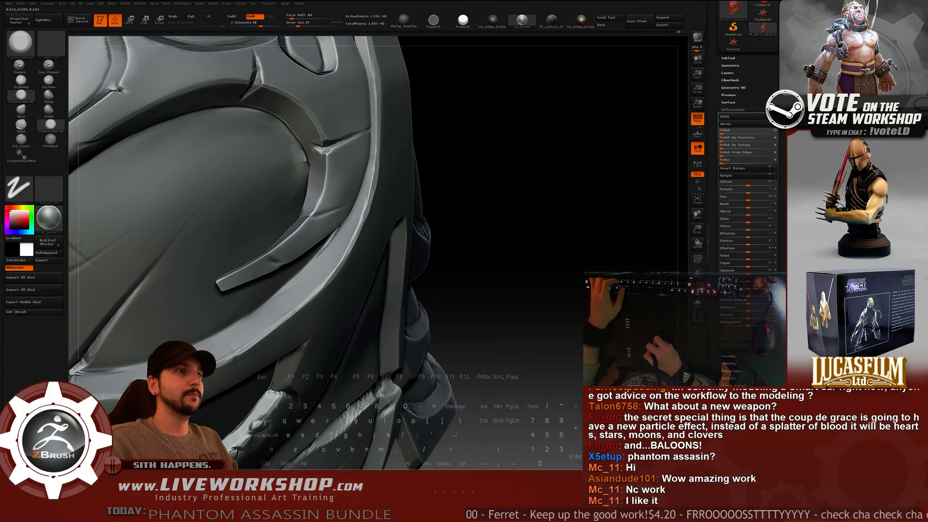
{"action": "left_click_drag", "start_coordinate": [493, 258], "coordinate": [558, 178], "text": "alt"}
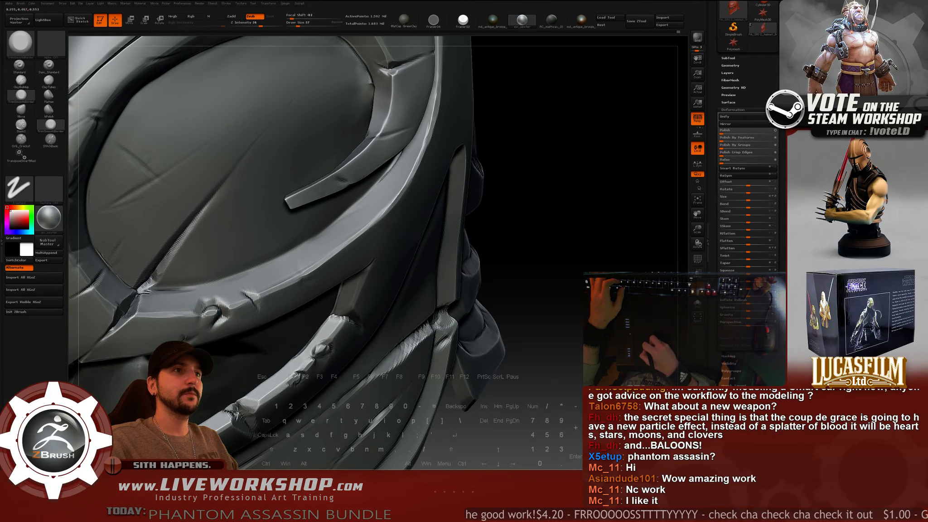
{"action": "key", "text": "f"}
Flatten the upper corner of the recessed side panel behind the eye opening.
{"action": "mouse_move", "coordinate": [441, 301]}
{"action": "left_mouse_down"}
{"action": "mouse_move", "coordinate": [514, 219]}
{"action": "mouse_move", "coordinate": [538, 262]}
{"action": "mouse_move", "coordinate": [550, 219]}
{"action": "mouse_move", "coordinate": [632, 153]}
{"action": "mouse_move", "coordinate": [550, 161]}
{"action": "mouse_move", "coordinate": [522, 151]}
{"action": "left_mouse_up"}
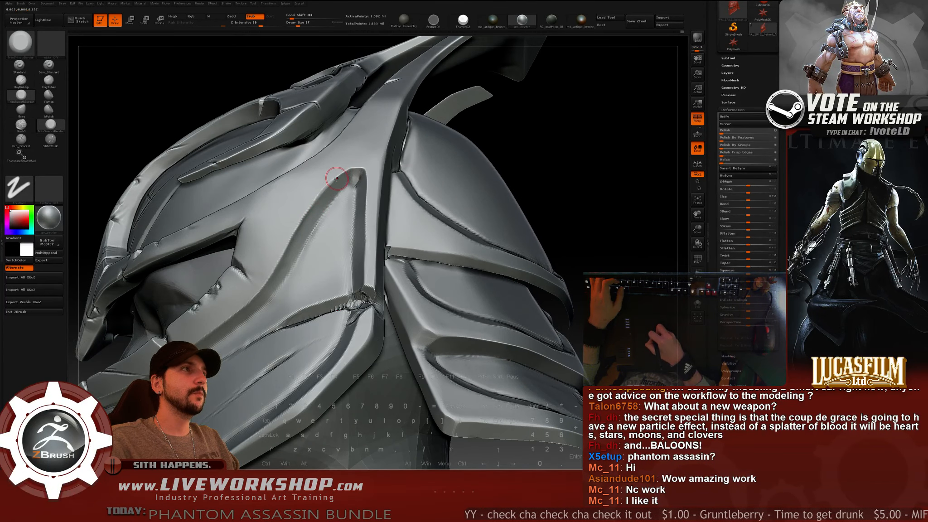
{"action": "left_click_drag", "start_coordinate": [345, 171], "coordinate": [342, 175]}
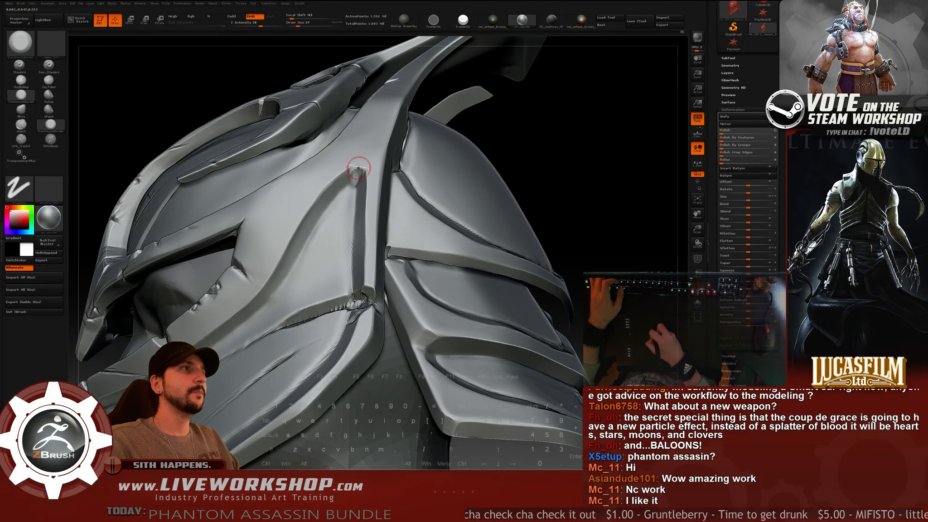
{"action": "left_click_drag", "start_coordinate": [516, 153], "coordinate": [557, 146]}
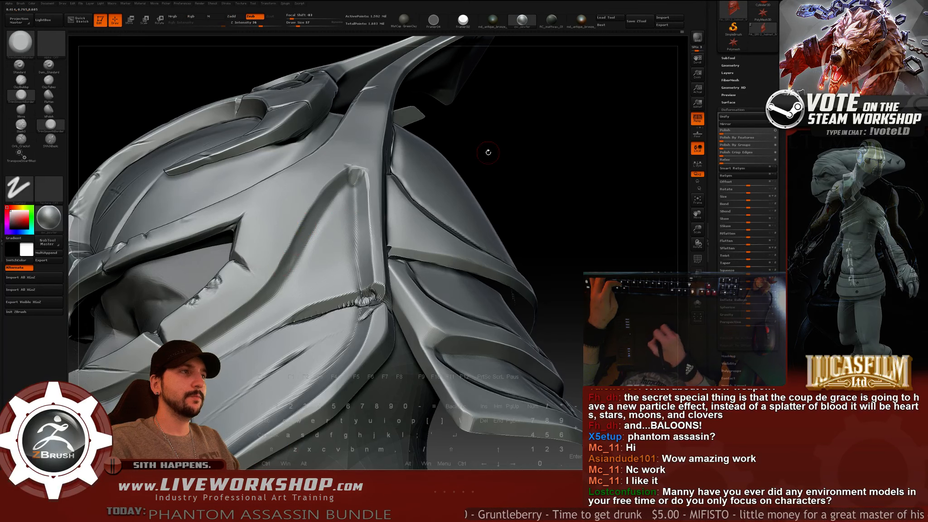
{"action": "left_click_drag", "start_coordinate": [488, 151], "coordinate": [458, 154]}
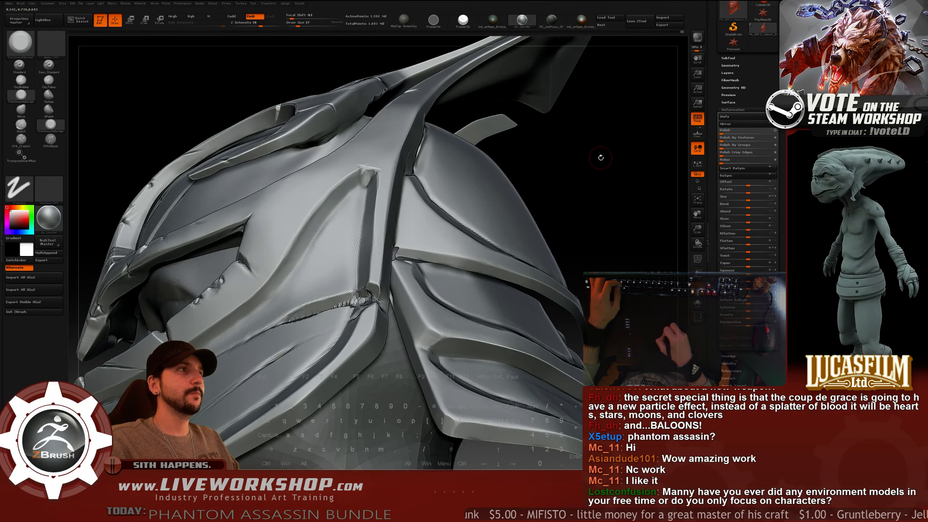
Trim the vertical rear edge of the recessed side panel, from its upper corner toward the damaged joint.
{"action": "mouse_move", "coordinate": [561, 149]}
{"action": "left_mouse_down"}
{"action": "mouse_move", "coordinate": [569, 143]}
{"action": "mouse_move", "coordinate": [499, 143]}
{"action": "mouse_move", "coordinate": [501, 174]}
{"action": "left_mouse_up"}
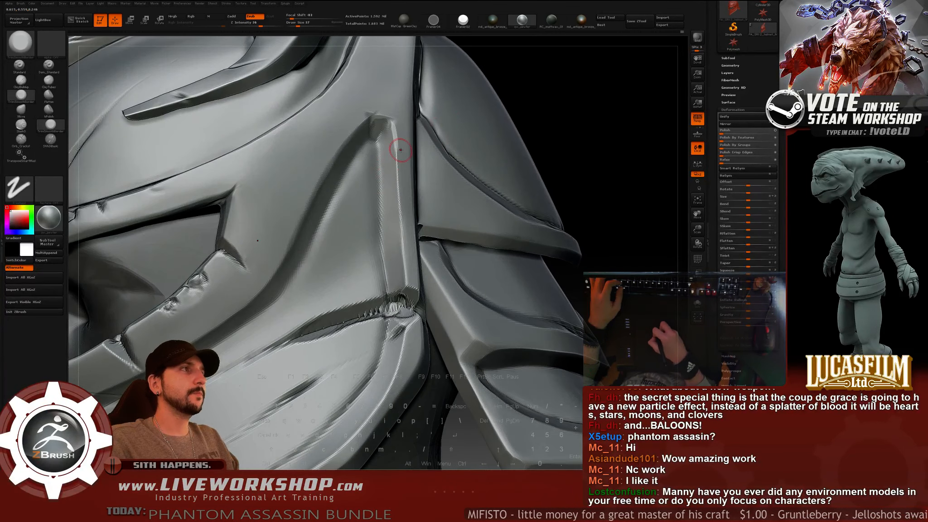
{"action": "mouse_move", "coordinate": [394, 140]}
{"action": "left_mouse_down"}
{"action": "mouse_move", "coordinate": [400, 182]}
{"action": "mouse_move", "coordinate": [397, 173]}
{"action": "left_mouse_up"}
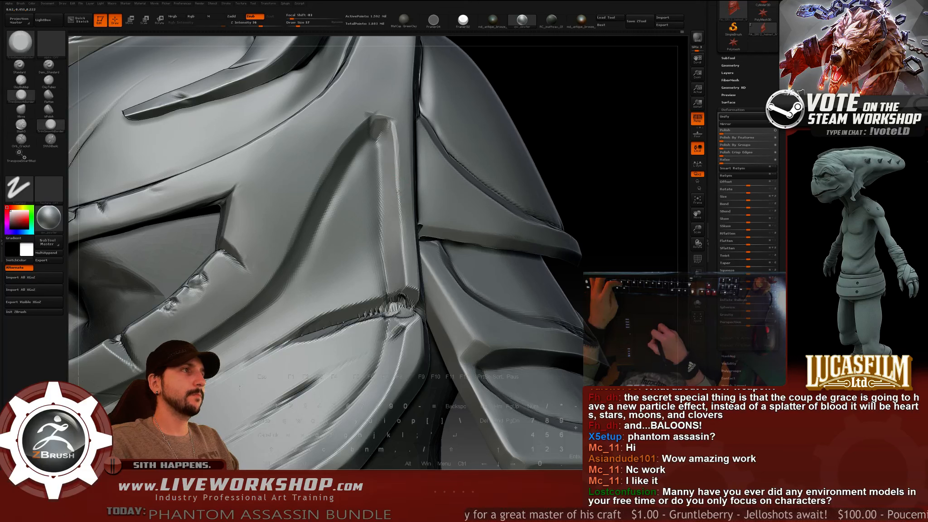
{"action": "left_click_drag", "start_coordinate": [400, 226], "coordinate": [404, 343]}
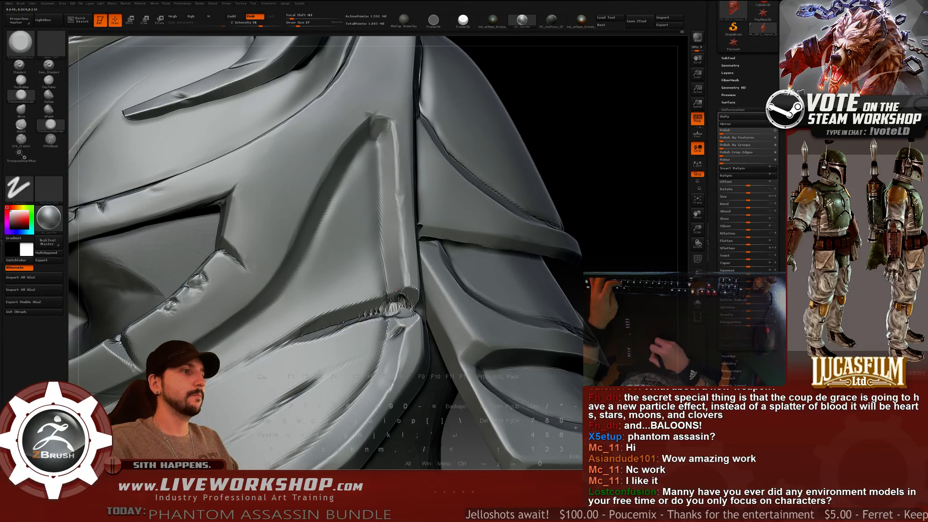
{"action": "key", "text": "f"}
Undo the last sculpting stroke on the stacked rear plates.
{"action": "left_click_drag", "start_coordinate": [584, 171], "coordinate": [589, 253]}
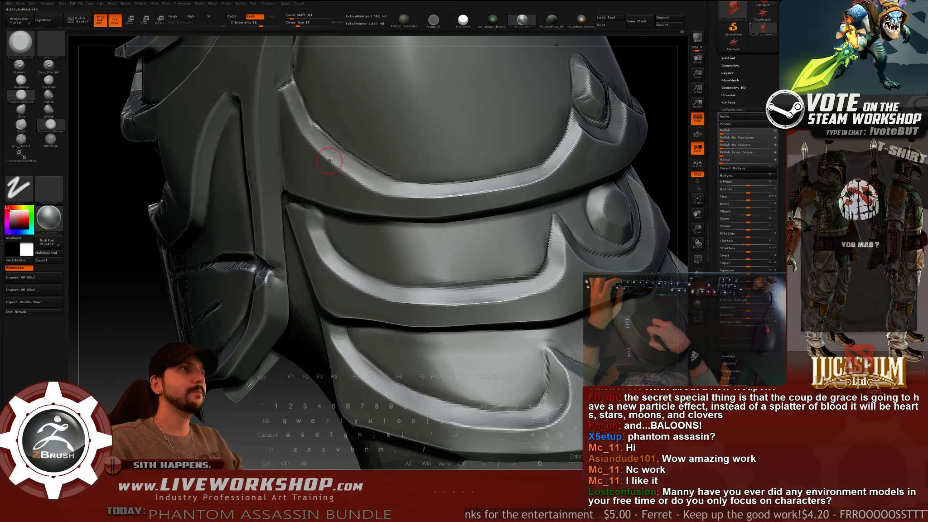
{"action": "key", "text": "ctrl+z"}
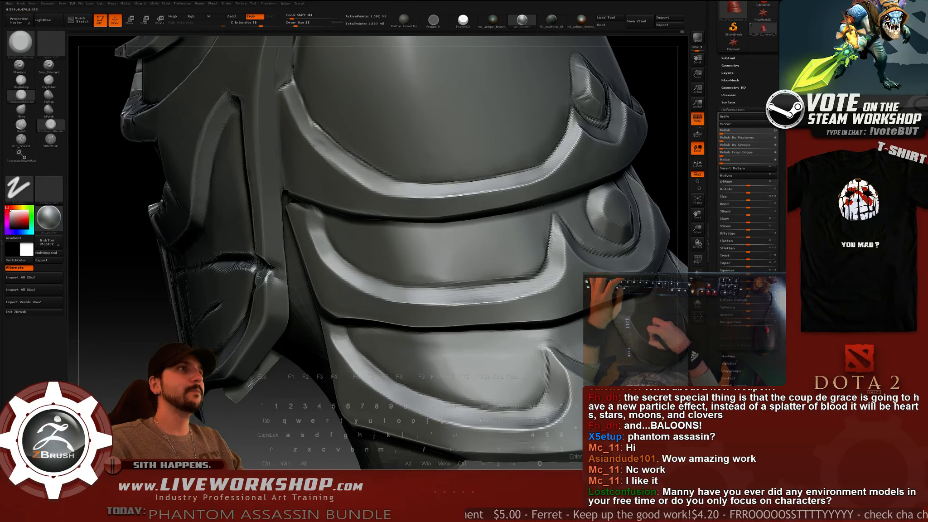
{"action": "left_click_drag", "start_coordinate": [645, 68], "coordinate": [568, 132], "text": "alt"}
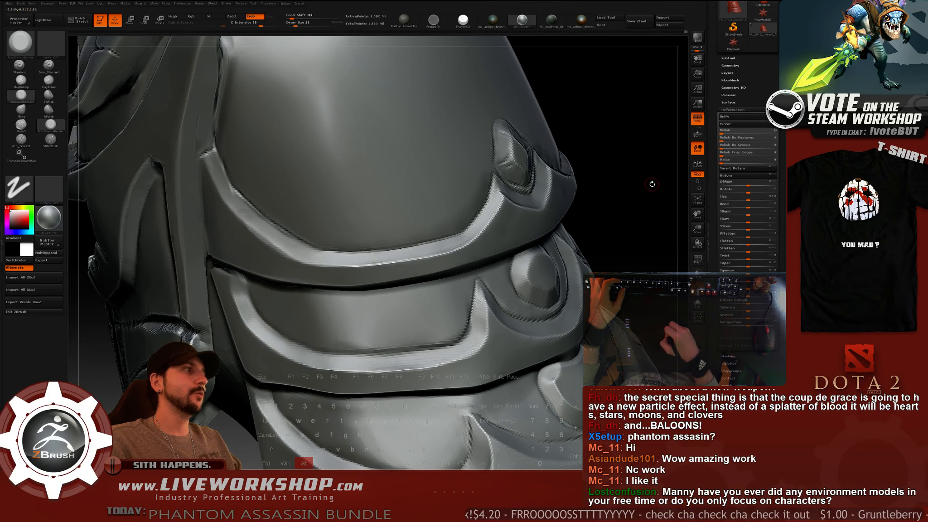
{"action": "mouse_move", "coordinate": [650, 182]}
{"action": "left_mouse_down"}
{"action": "mouse_move", "coordinate": [609, 187]}
{"action": "mouse_move", "coordinate": [596, 172]}
{"action": "left_mouse_up"}
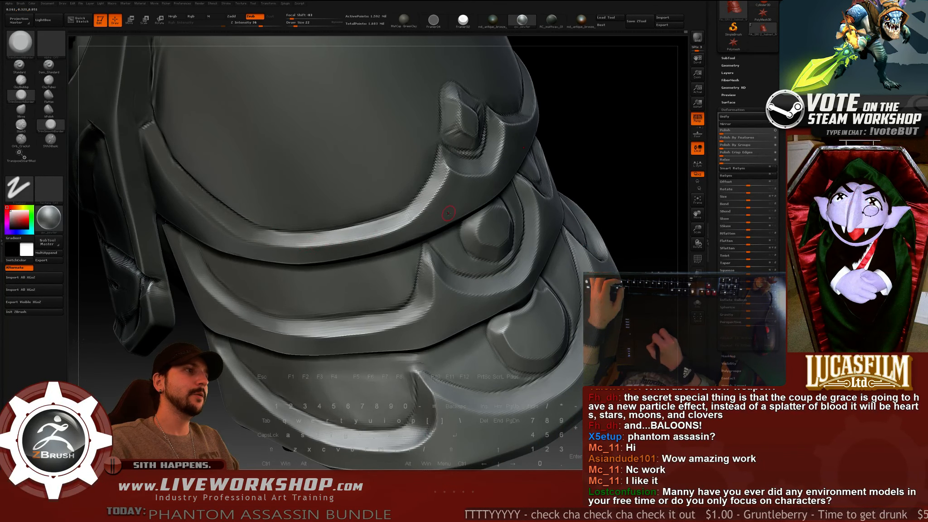
{"action": "mouse_move", "coordinate": [617, 172]}
{"action": "left_mouse_down", "text": "alt"}
{"action": "mouse_move", "coordinate": [536, 174]}
{"action": "mouse_move", "coordinate": [528, 222]}
{"action": "mouse_move", "coordinate": [544, 268]}
{"action": "mouse_move", "coordinate": [512, 261]}
{"action": "left_mouse_up", "text": "alt"}
Cut thin, crossing scratches into the smooth rear dome above the stacked plates with a fine damage brush.
{"action": "left_click", "coordinate": [21, 139]}
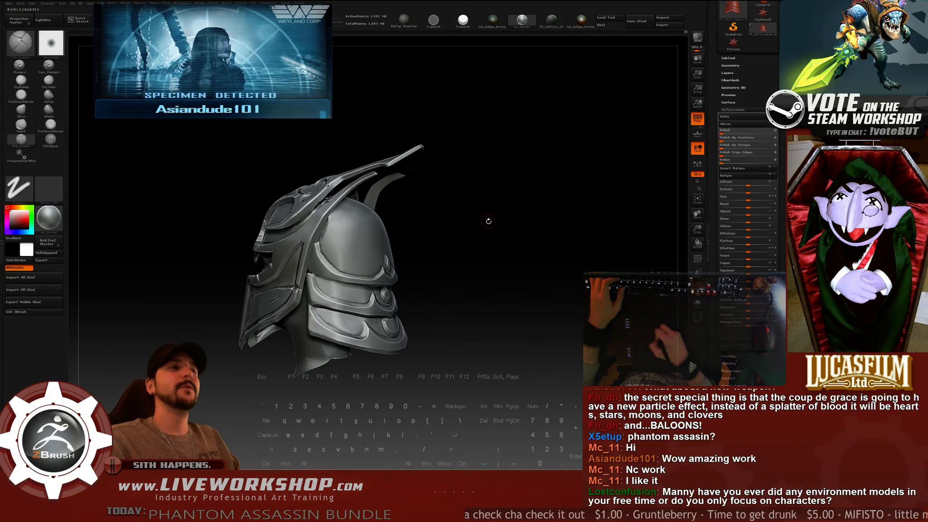
{"action": "left_click_drag", "start_coordinate": [489, 221], "coordinate": [572, 229]}
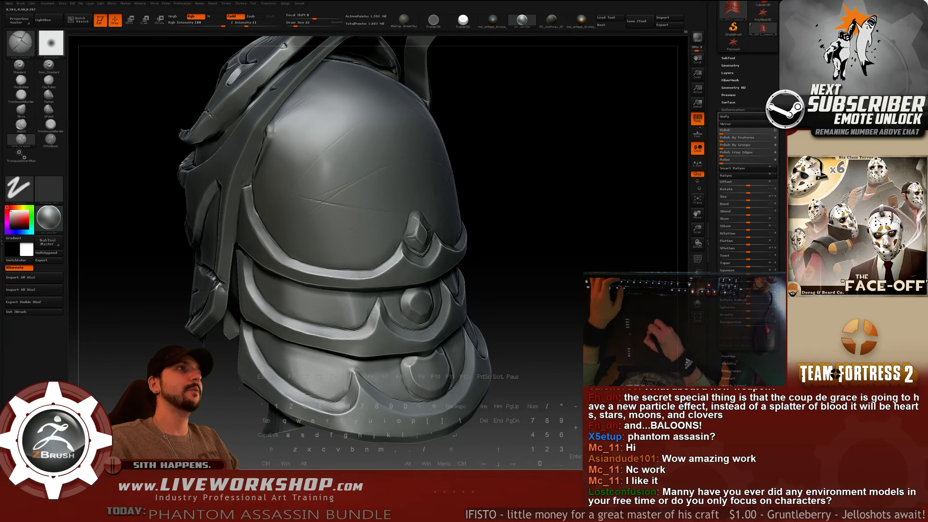
{"action": "left_click_drag", "start_coordinate": [554, 154], "coordinate": [543, 205]}
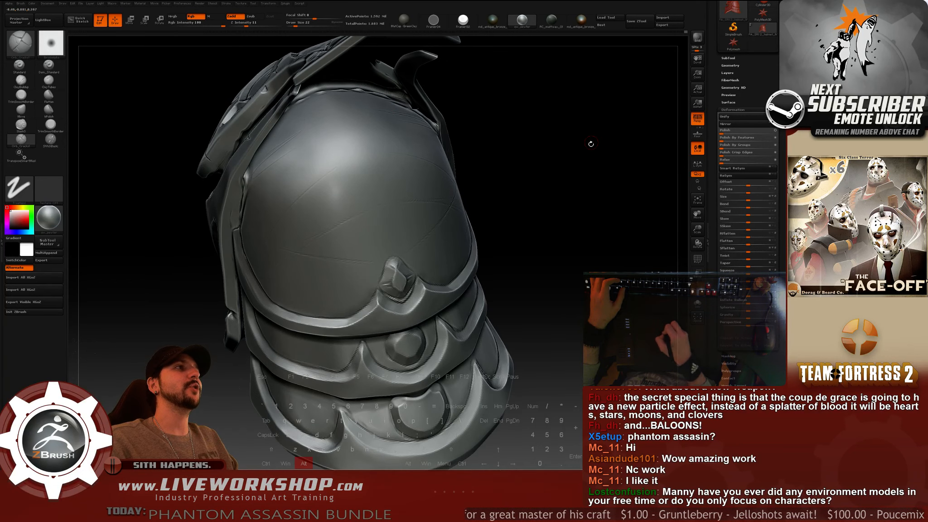
{"action": "left_click_drag", "start_coordinate": [539, 136], "coordinate": [520, 163]}
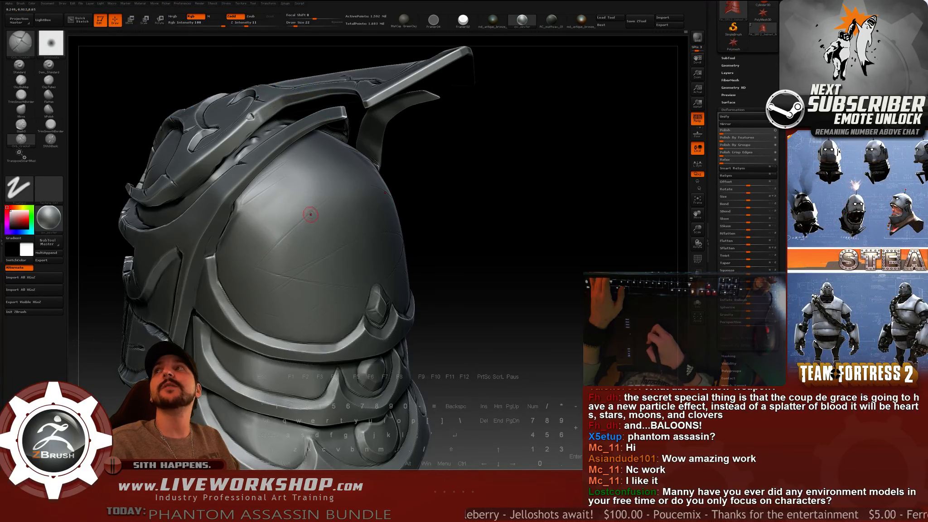
{"action": "left_click_drag", "start_coordinate": [402, 205], "coordinate": [325, 174]}
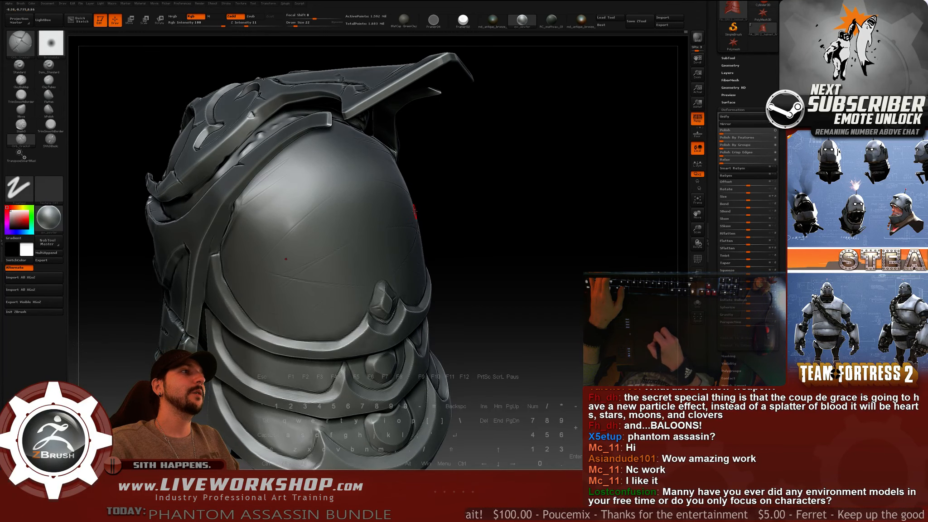
Punch small round dents into the upper and lower parts of the rear dome, undoing the last stroke.
{"action": "left_click_drag", "start_coordinate": [471, 200], "coordinate": [376, 197]}
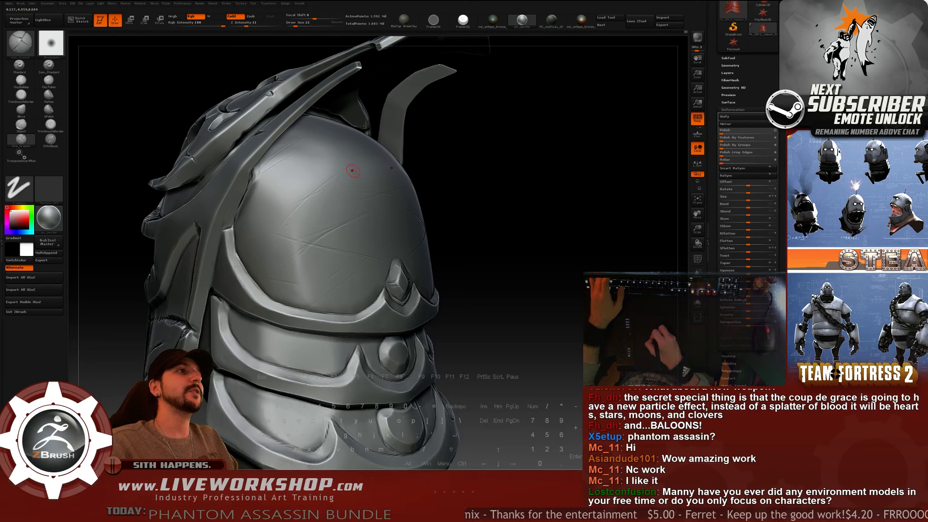
{"action": "left_click", "coordinate": [273, 193]}
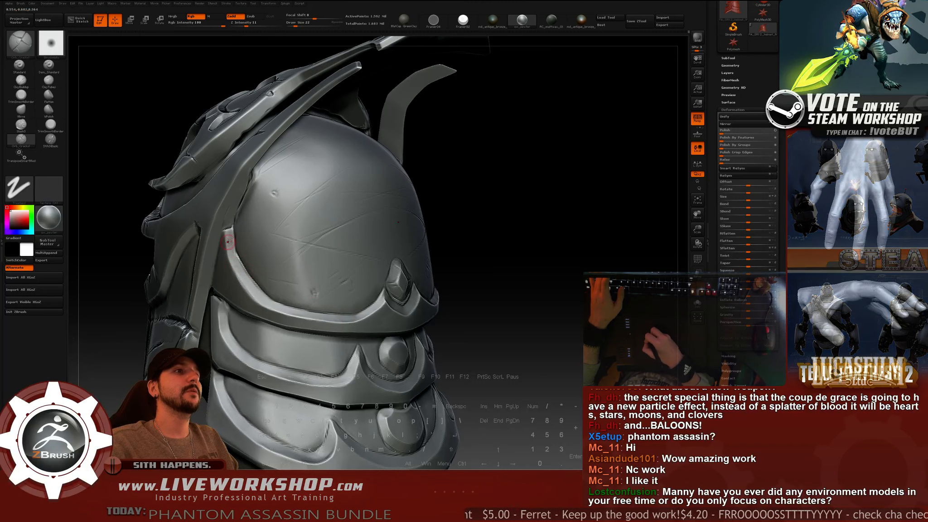
{"action": "key", "text": "ctrl+z"}
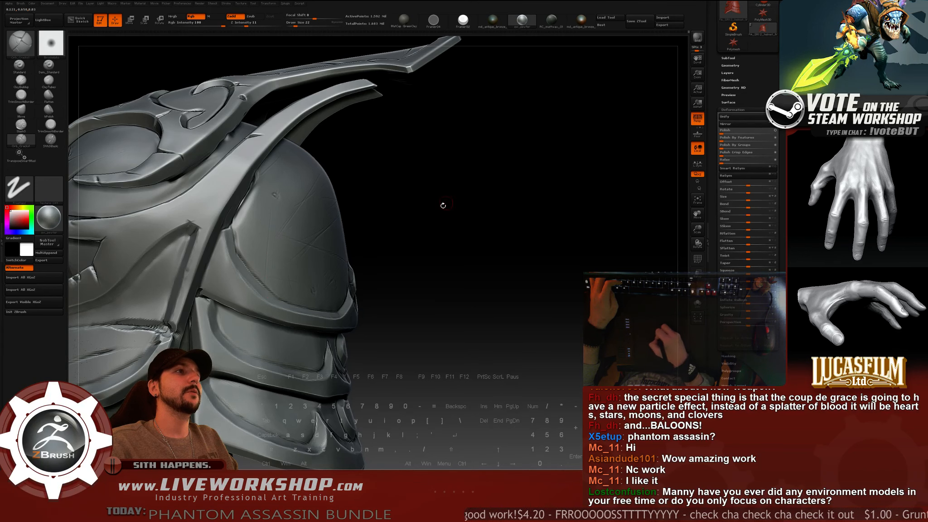
Adjust the brush size and carve small nicks into the raised rim along the lower edge of the rear dome.
{"action": "left_click_drag", "start_coordinate": [442, 205], "coordinate": [326, 180]}
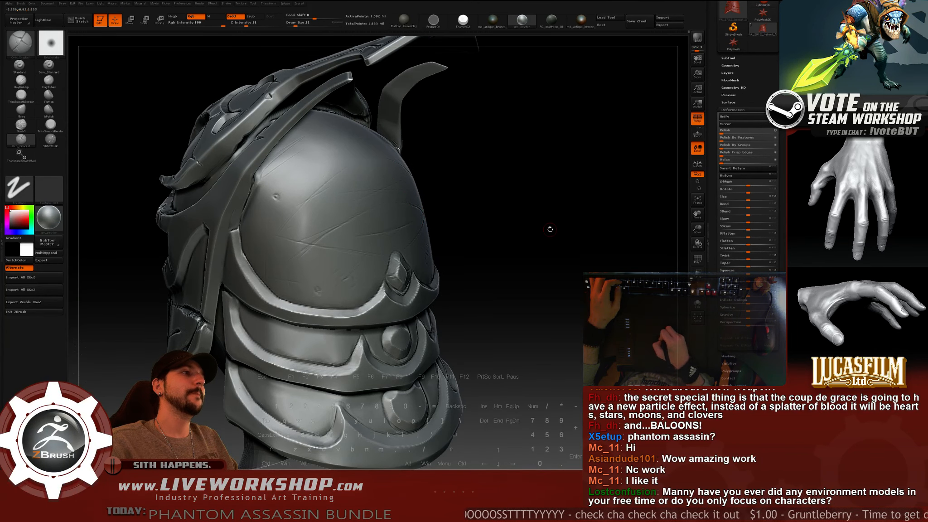
{"action": "left_click_drag", "start_coordinate": [548, 228], "coordinate": [566, 179], "text": "alt"}
{"action": "key", "text": "s"}
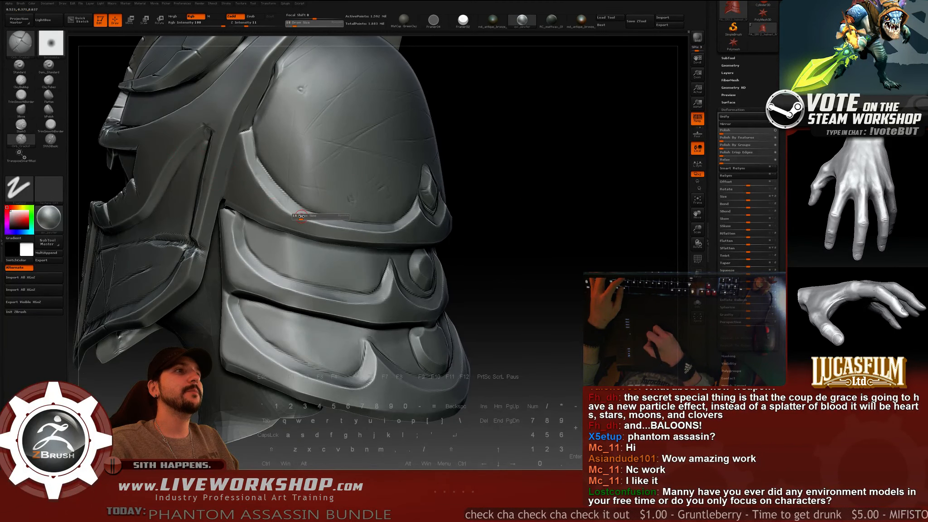
{"action": "left_click", "coordinate": [303, 217]}
{"action": "left_click_drag", "start_coordinate": [497, 214], "coordinate": [532, 225]}
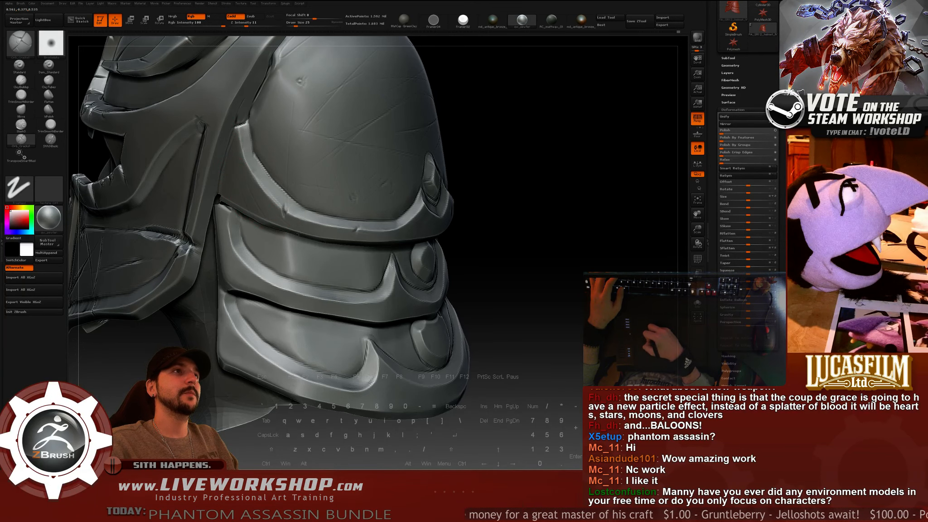
Add fine scratches and small dents to the helmet's side surface around and behind the eye opening.
{"action": "left_click_drag", "start_coordinate": [518, 144], "coordinate": [607, 179], "text": "alt"}
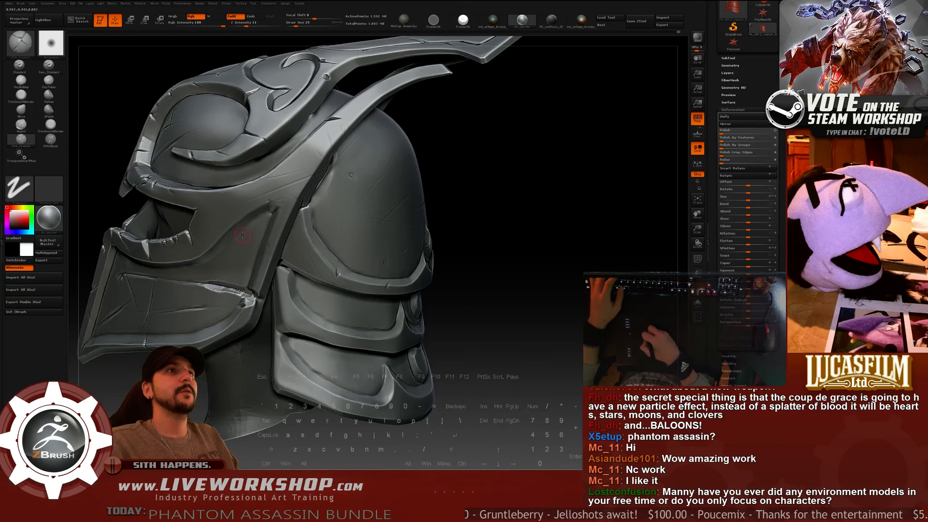
{"action": "left_click_drag", "start_coordinate": [428, 179], "coordinate": [445, 171]}
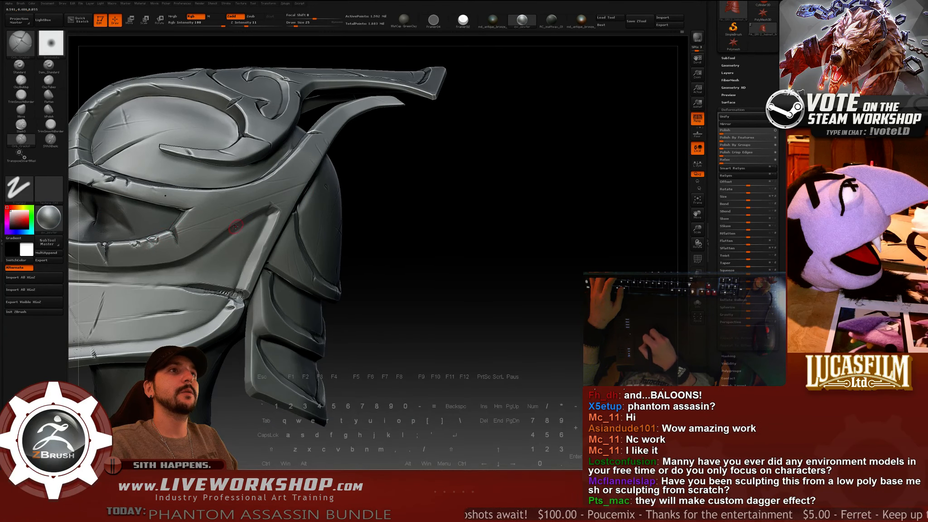
{"action": "left_click_drag", "start_coordinate": [435, 218], "coordinate": [541, 211]}
{"action": "left_click_drag", "start_coordinate": [541, 210], "coordinate": [557, 210]}
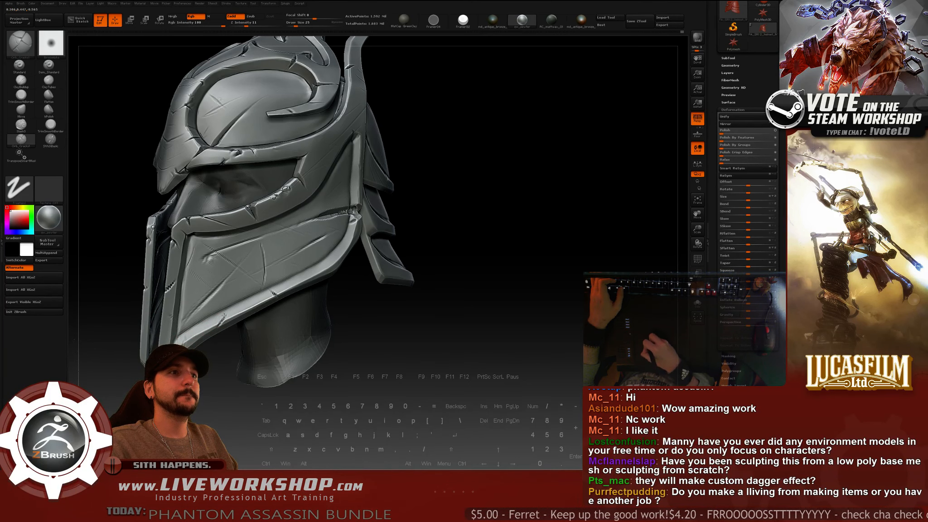
Add thin scratches and shallow dents across the flat cheek plate below the eye opening.
{"action": "right_click_drag", "start_coordinate": [222, 320], "coordinate": [258, 290]}
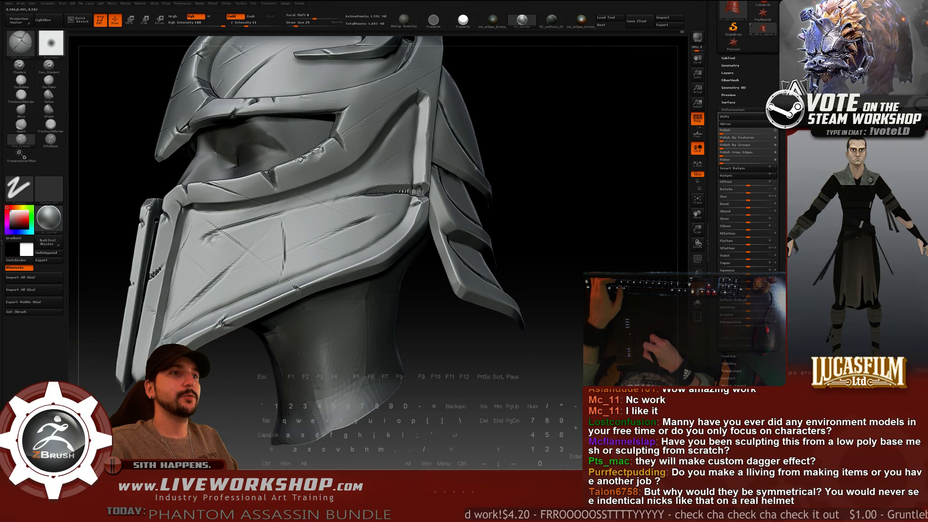
{"action": "left_click_drag", "start_coordinate": [240, 335], "coordinate": [261, 327]}
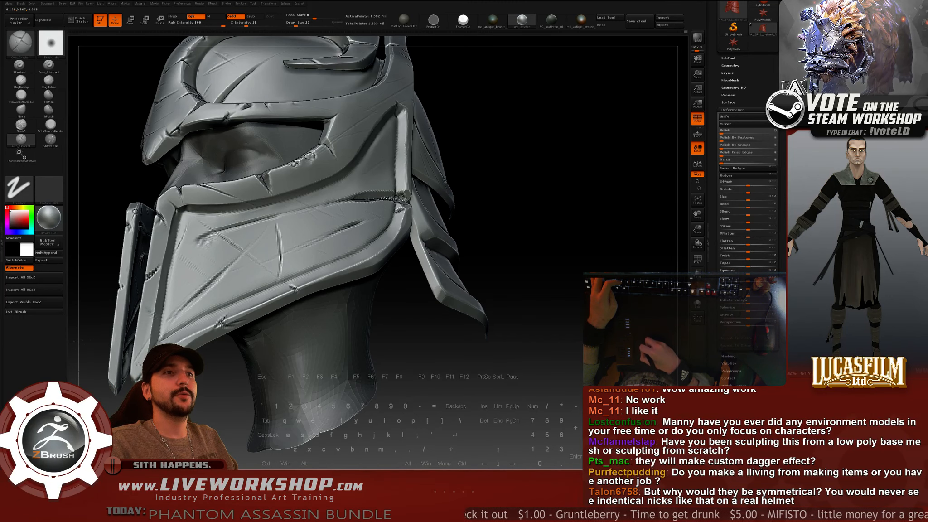
{"action": "left_click_drag", "start_coordinate": [435, 367], "coordinate": [460, 234], "text": "alt"}
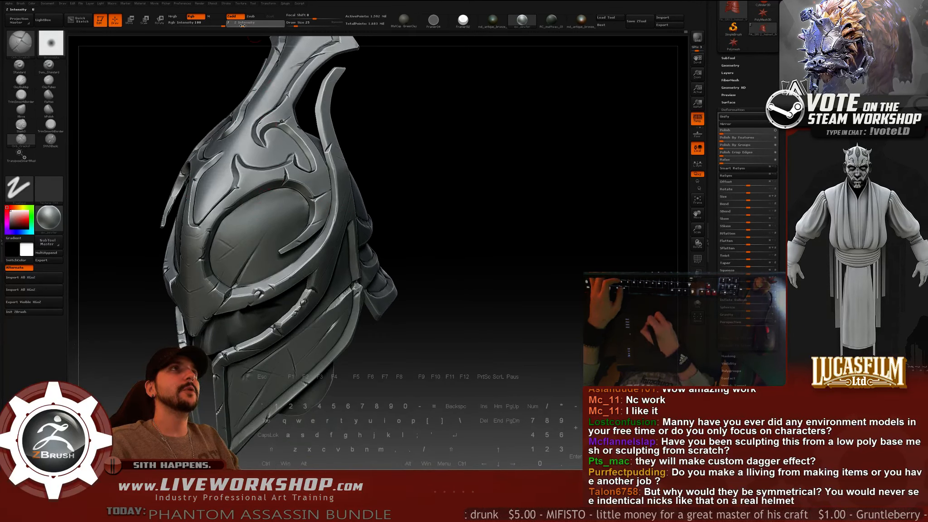
Lower the brush's Z Intensity and add faint scratches to the brow area around the swirl ornament.
{"action": "left_click_drag", "start_coordinate": [242, 26], "coordinate": [241, 25]}
{"action": "mouse_move", "coordinate": [499, 143]}
{"action": "left_mouse_down", "text": "alt"}
{"action": "mouse_move", "coordinate": [502, 181]}
{"action": "mouse_move", "coordinate": [432, 176]}
{"action": "mouse_move", "coordinate": [510, 152]}
{"action": "left_mouse_up", "text": "alt"}
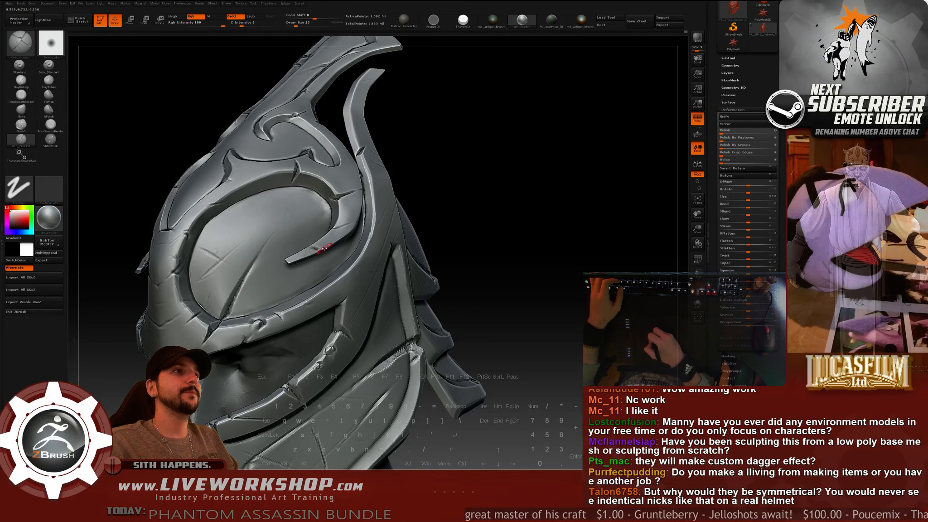
{"action": "left_click_drag", "start_coordinate": [540, 192], "coordinate": [522, 221]}
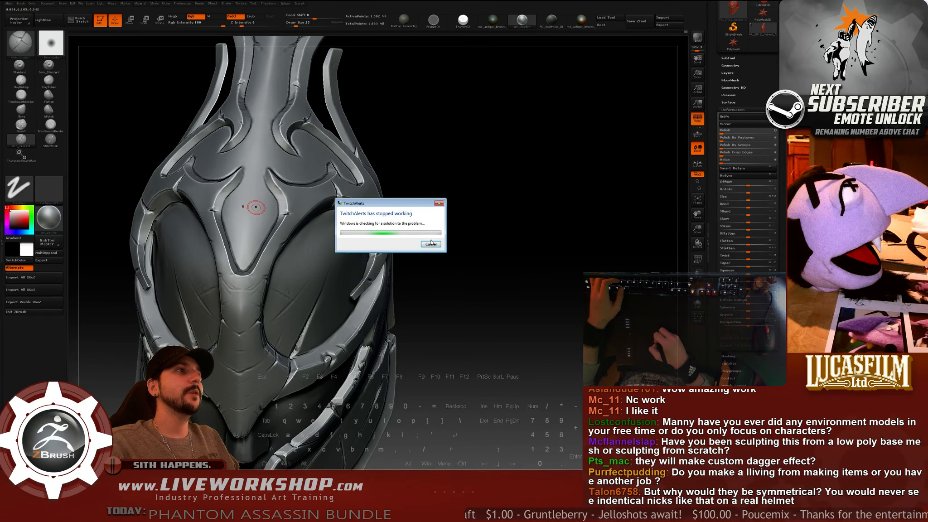
Dismiss the TwitchAlerts error dialog and switch to the Softimage scene with the low-poly character.
{"action": "left_click", "coordinate": [431, 243]}
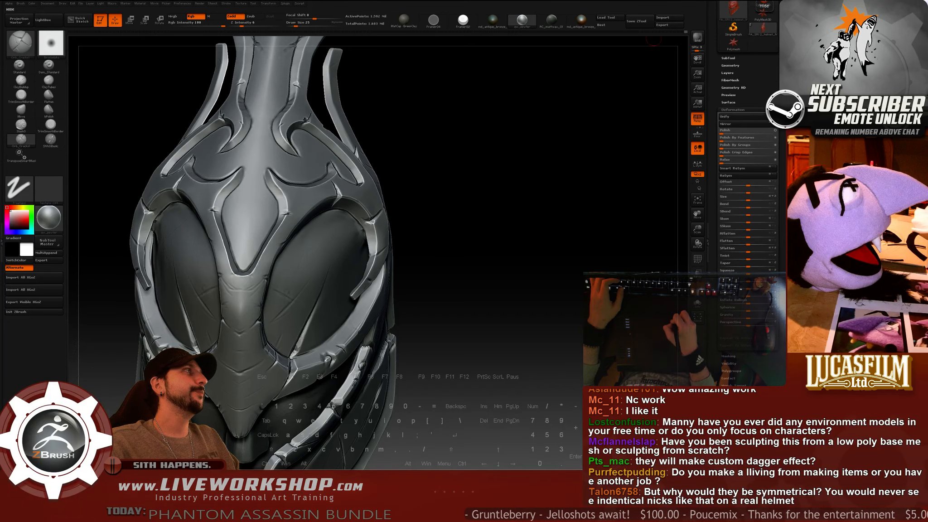
{"action": "key", "text": "alt+Tab"}
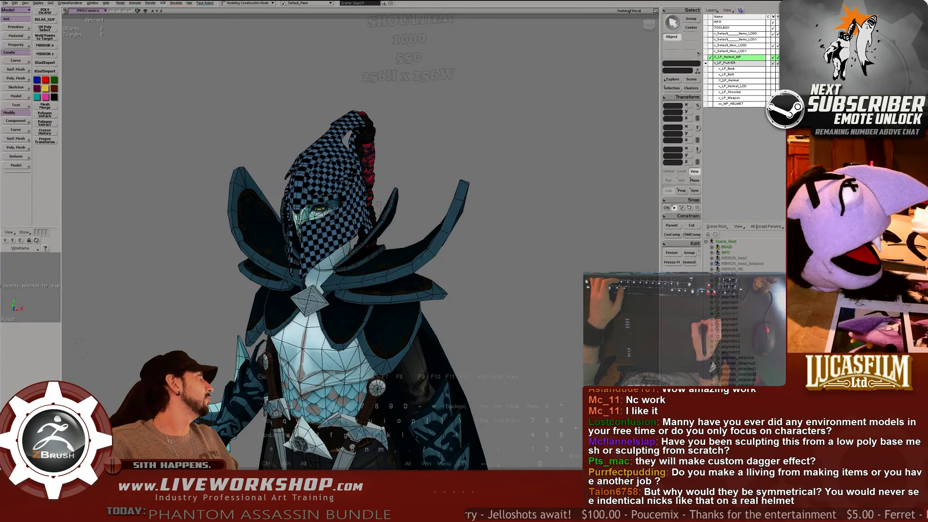